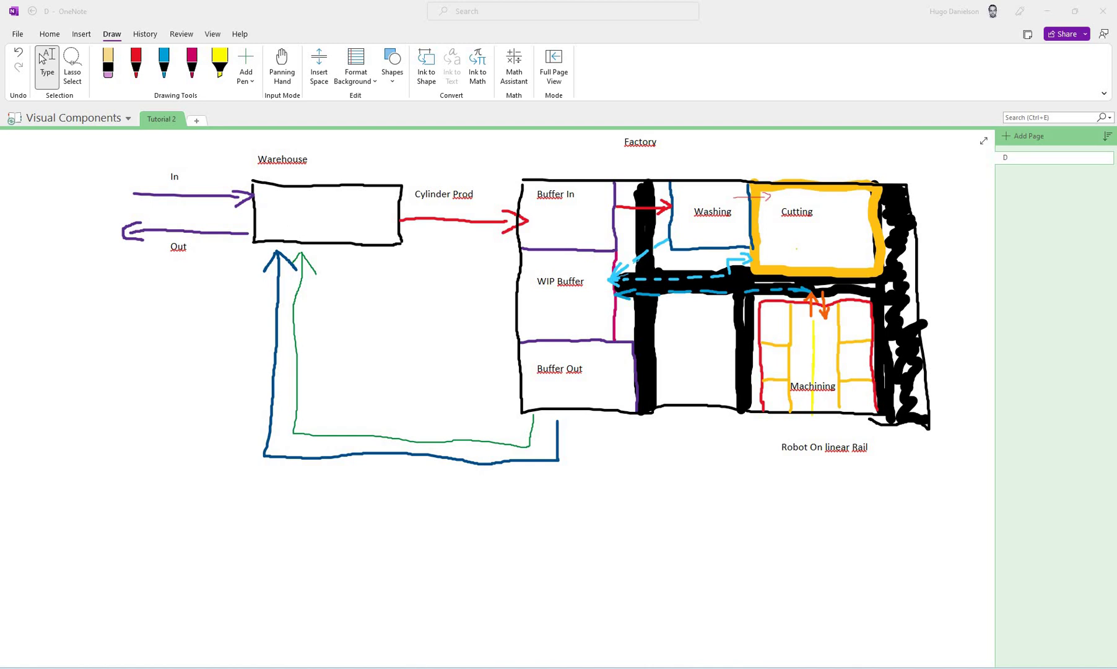
Switch to the Visual Components layout and narrow the eCatalog panel to enlarge the 3D view.
key(alt+Tab)
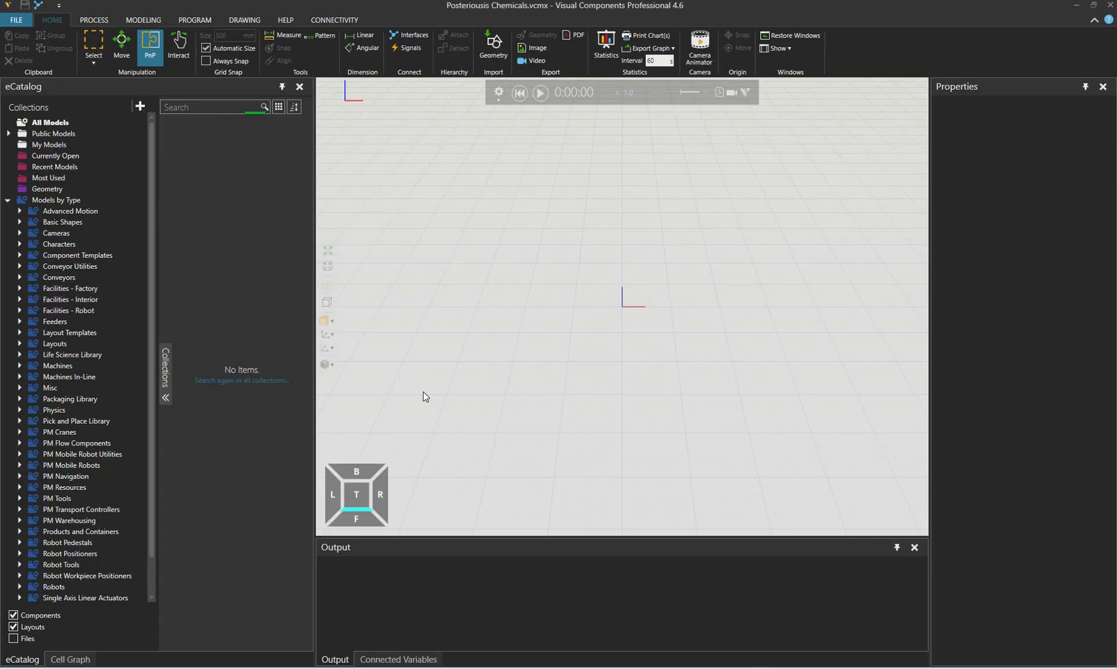
right_drag(528, 227, 524, 233)
scroll(647, 201, down, 3)
scroll(641, 213, up, 2)
drag(317, 194, 254, 241)
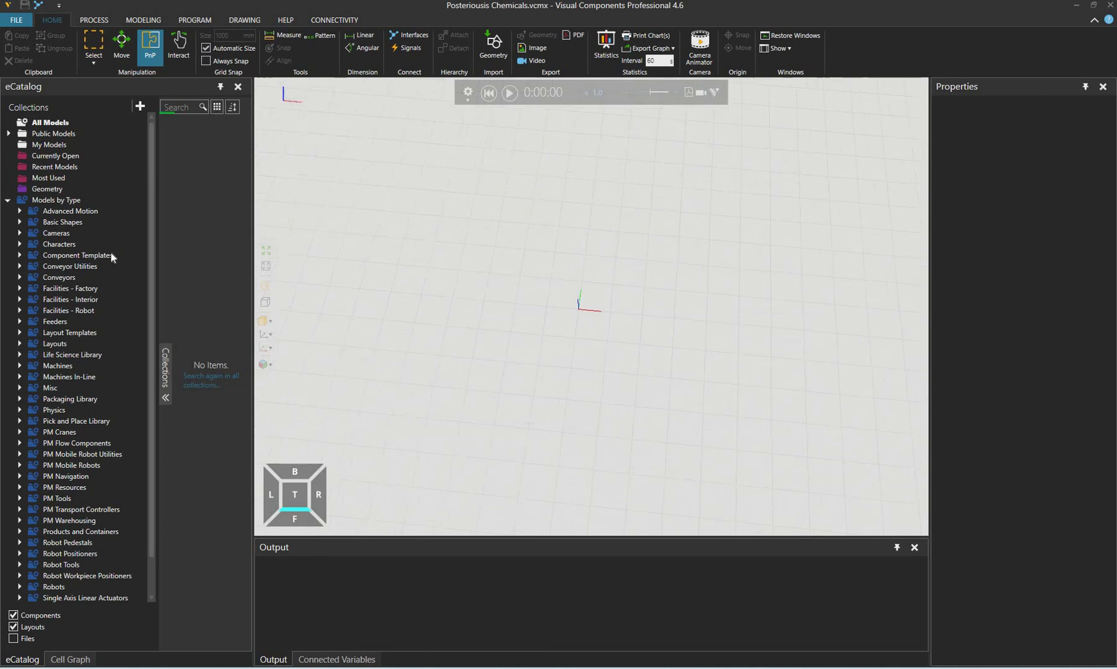
Browse the eCatalog collections, including the Facilities, Layout Templates and Misc categories, for components to build the factory walls.
click(62, 177)
click(68, 330)
click(72, 369)
click(66, 300)
click(50, 288)
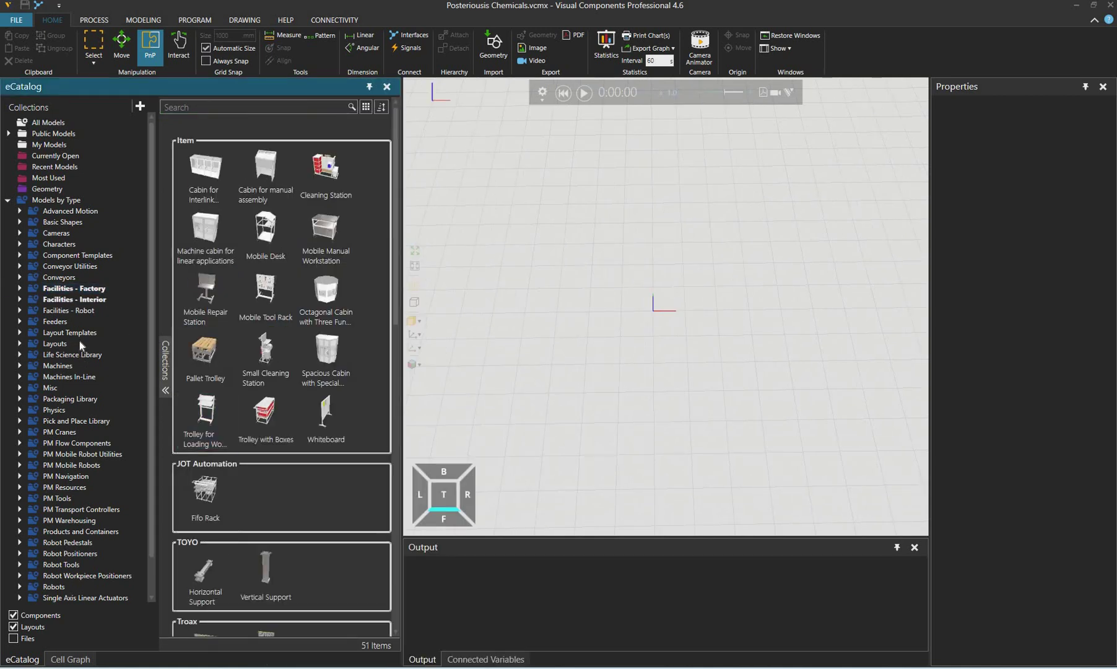
click(76, 342)
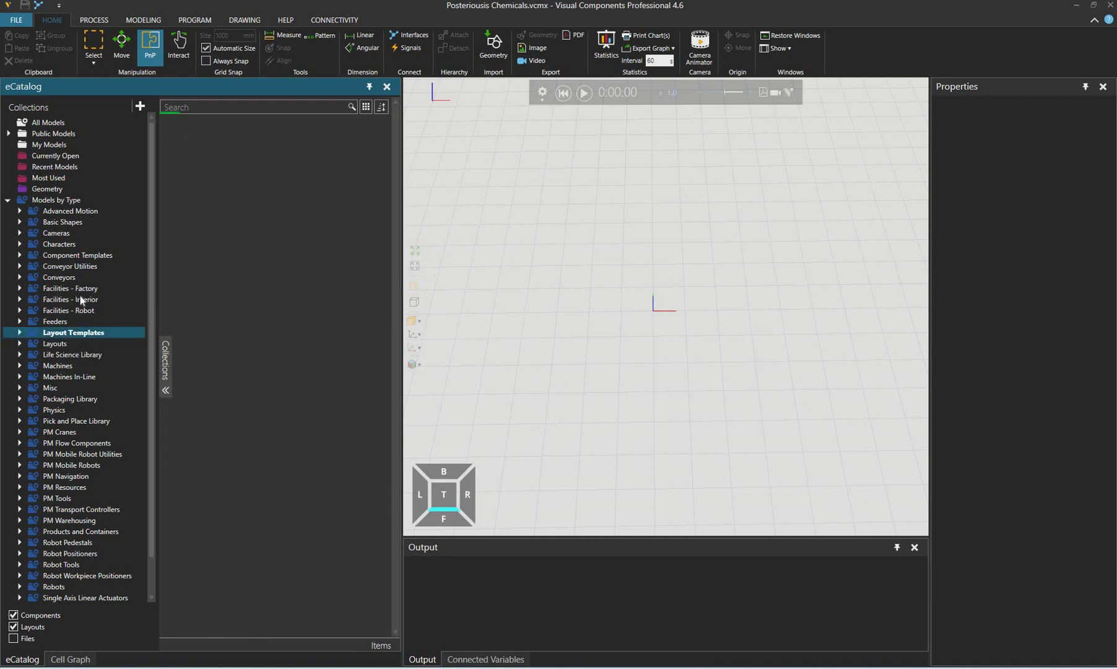
click(68, 198)
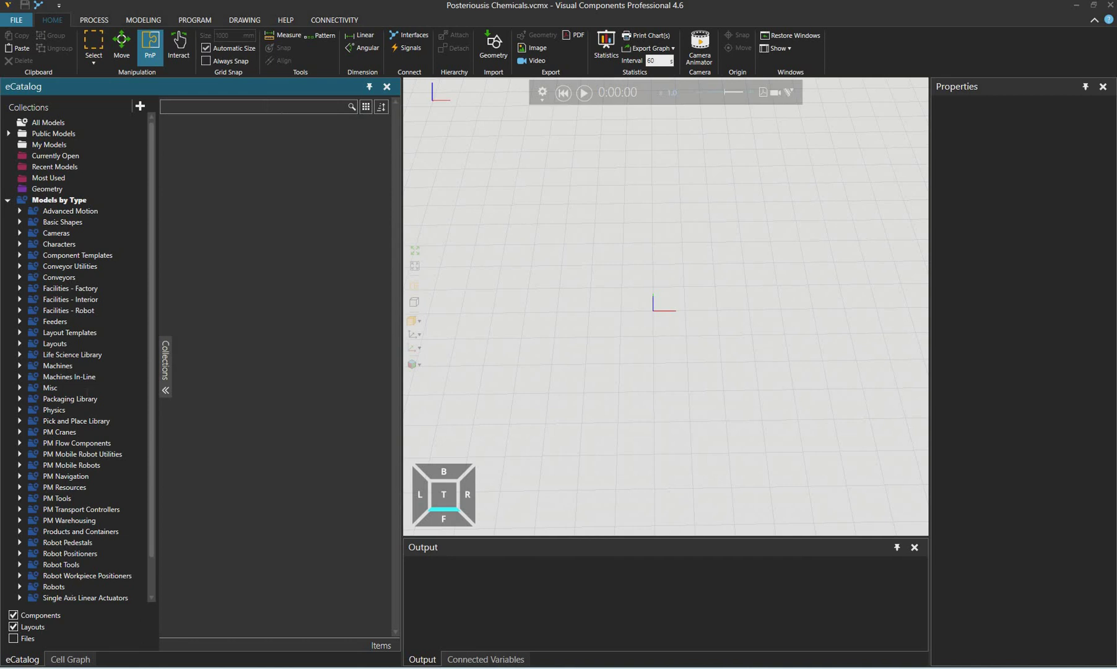
click(52, 389)
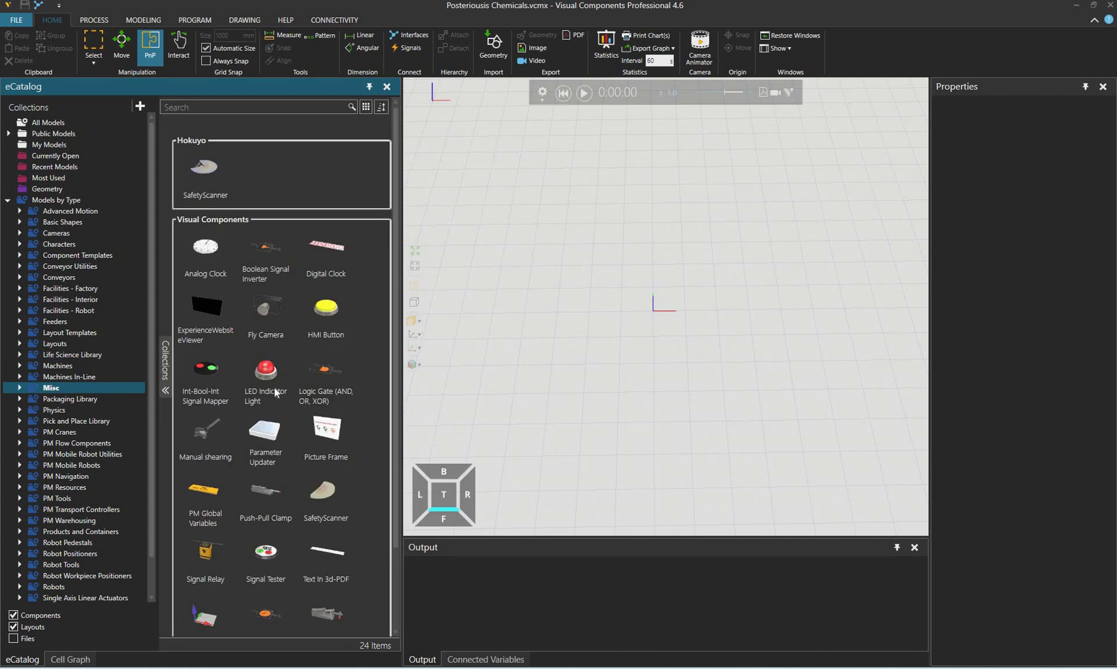
scroll(315, 303, down, 2)
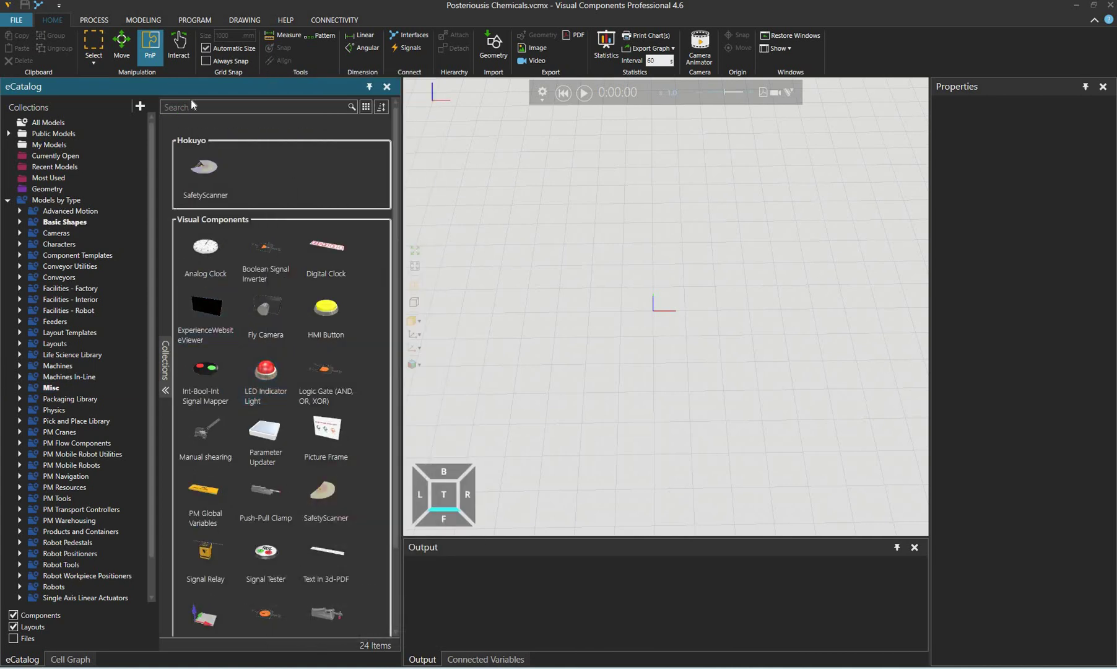
Search the whole Models by Type collection for "Design".
click(58, 201)
click(196, 106)
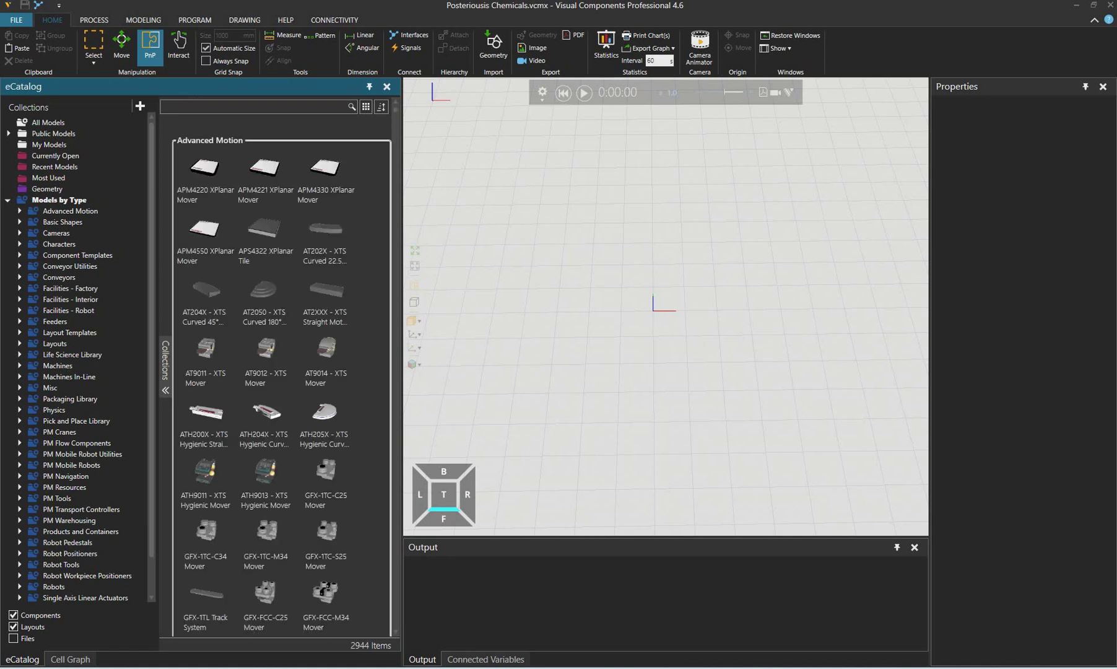
text(Design)
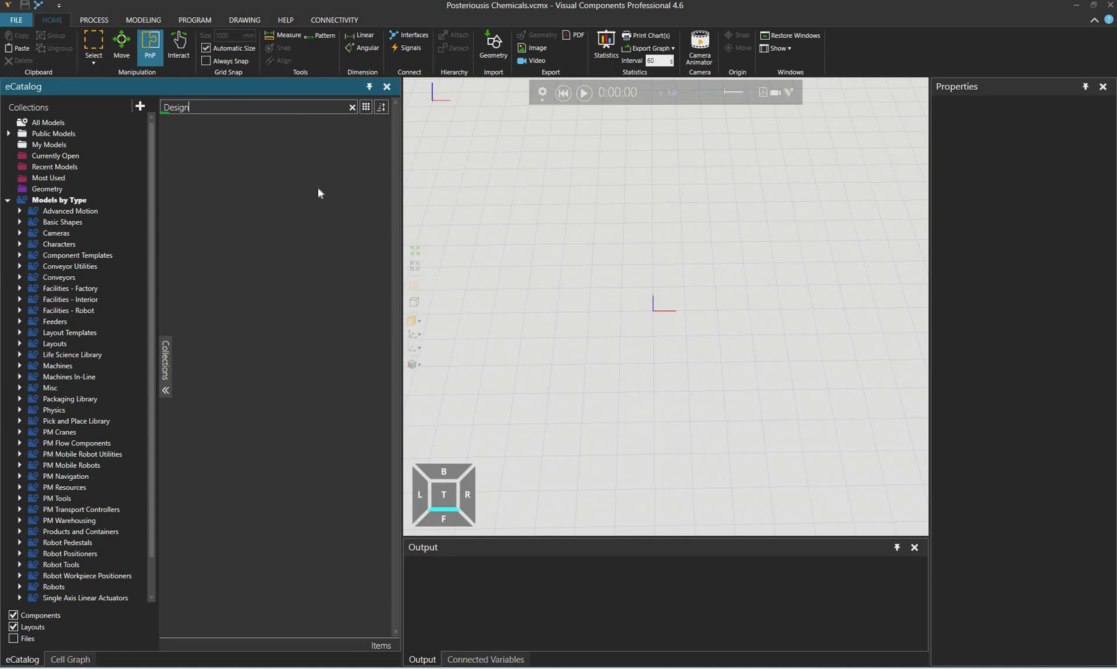
Search the catalog for "Wall" and place the Fence and Wall Builder component in the layout.
key(ctrl+a)
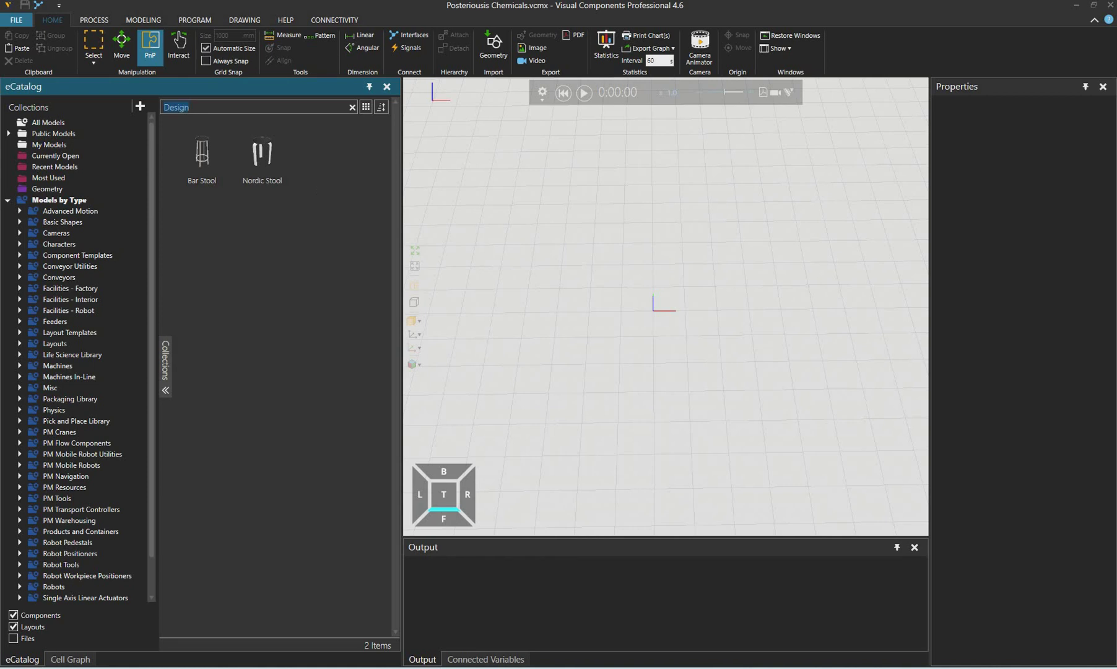
text(Wall)
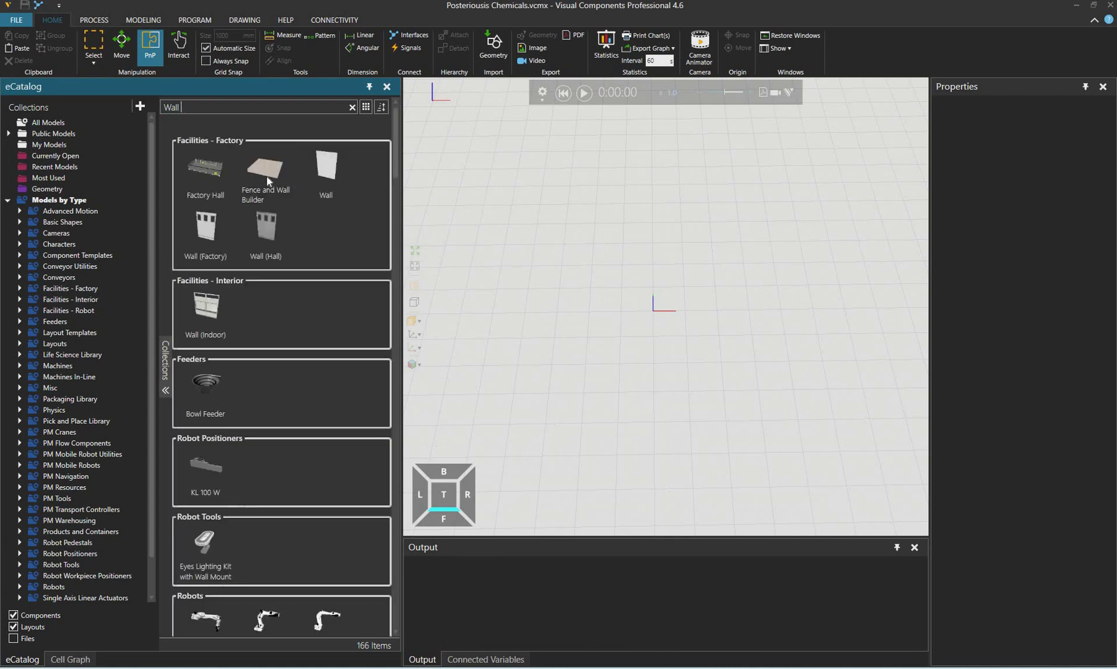
drag(266, 178, 581, 255)
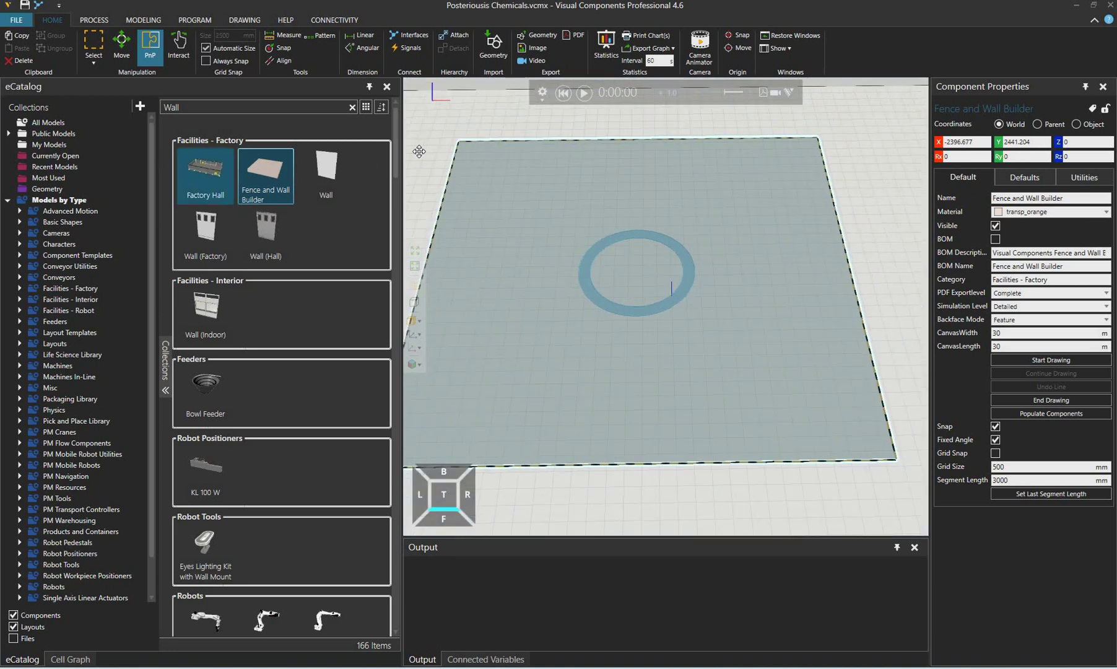
Enable Grid Snap for the Fence and Wall Builder with its canvas shown from above.
right_drag(453, 154, 477, 167)
right_drag(511, 128, 518, 177)
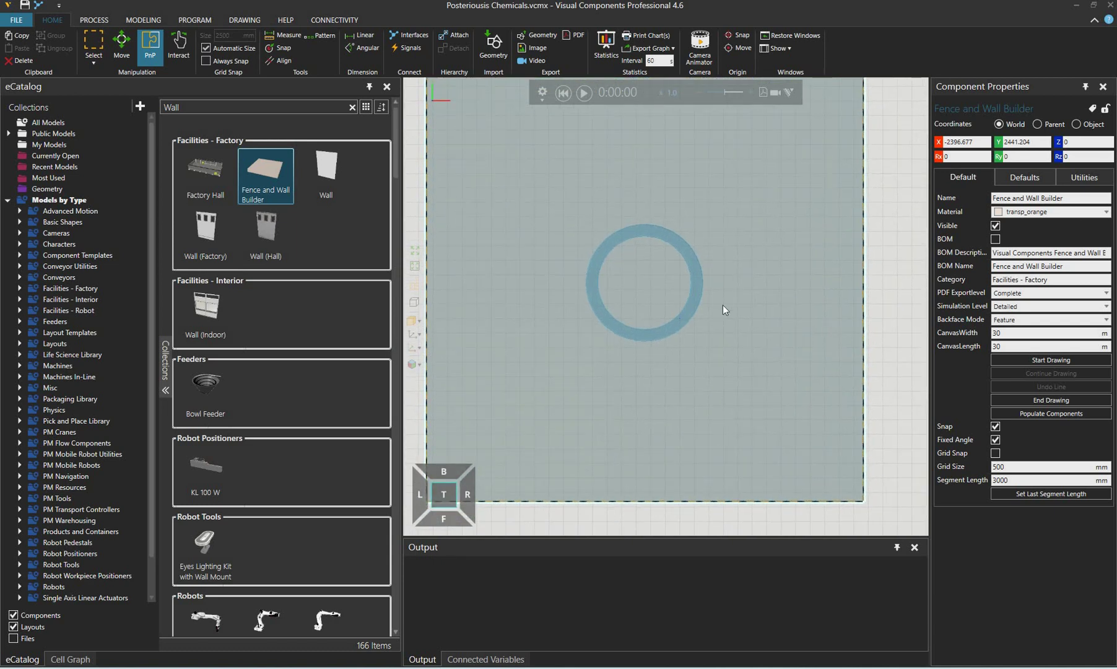
middle_drag(787, 282, 780, 302)
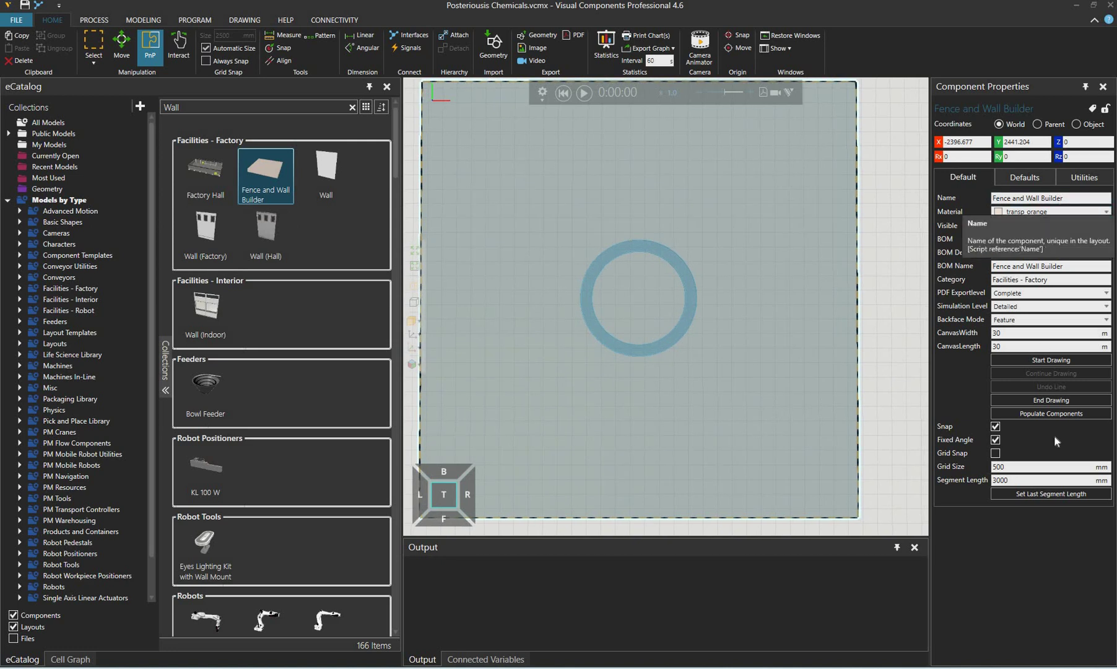
click(995, 452)
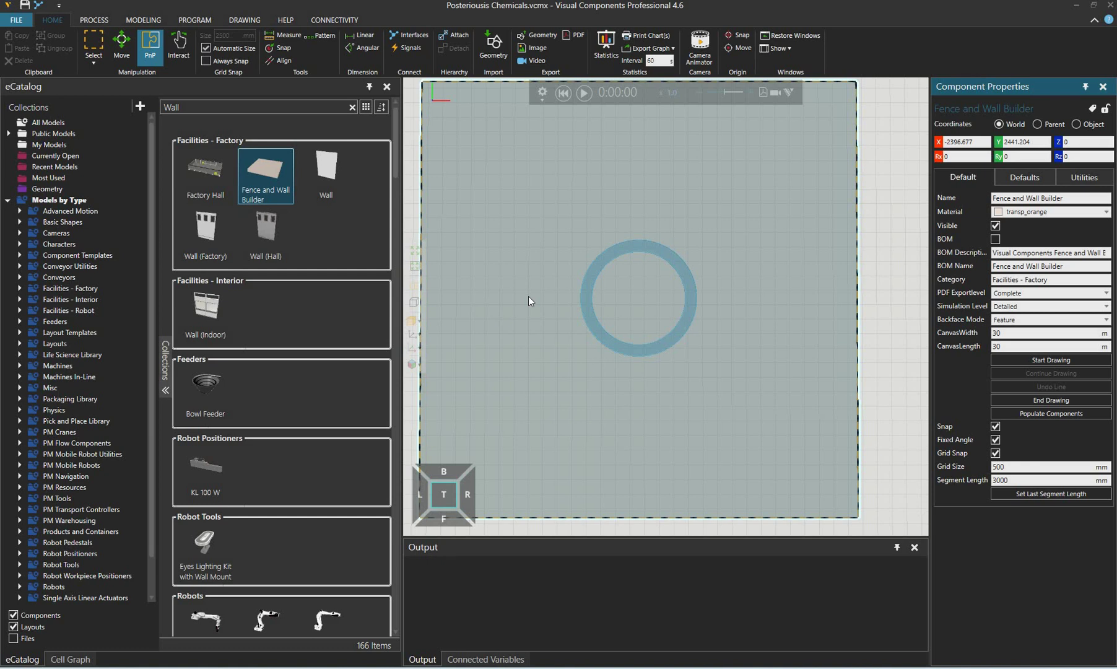
Try drawing connected fence lines near the upper-left corner of the builder's canvas, running up to and along its upper edge.
click(1018, 412)
click(612, 183)
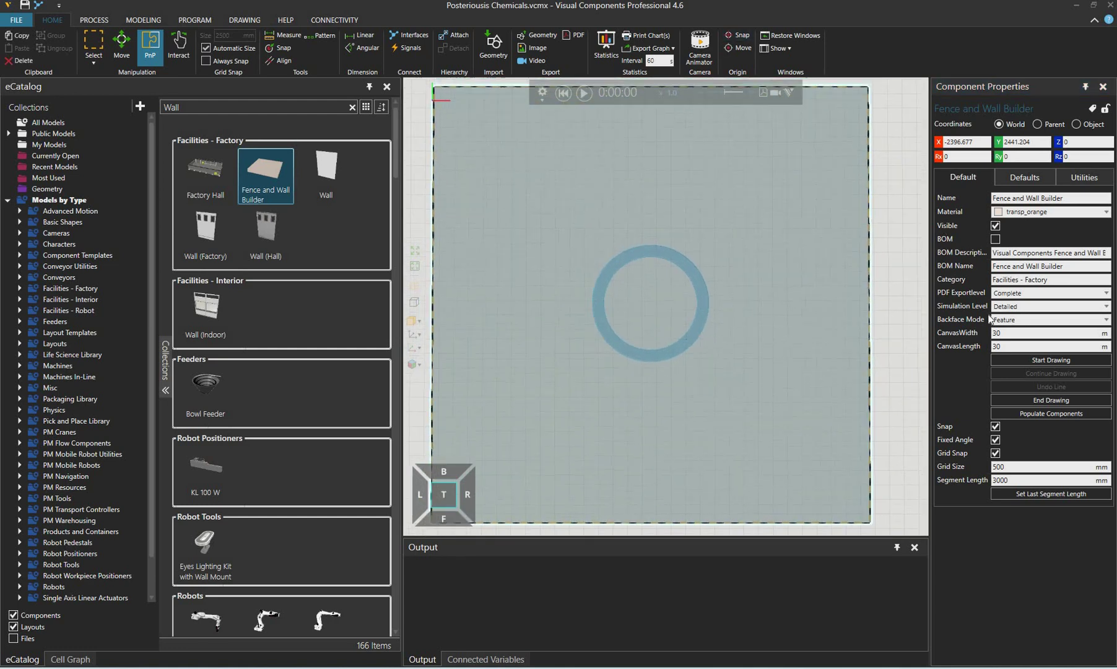
click(455, 149)
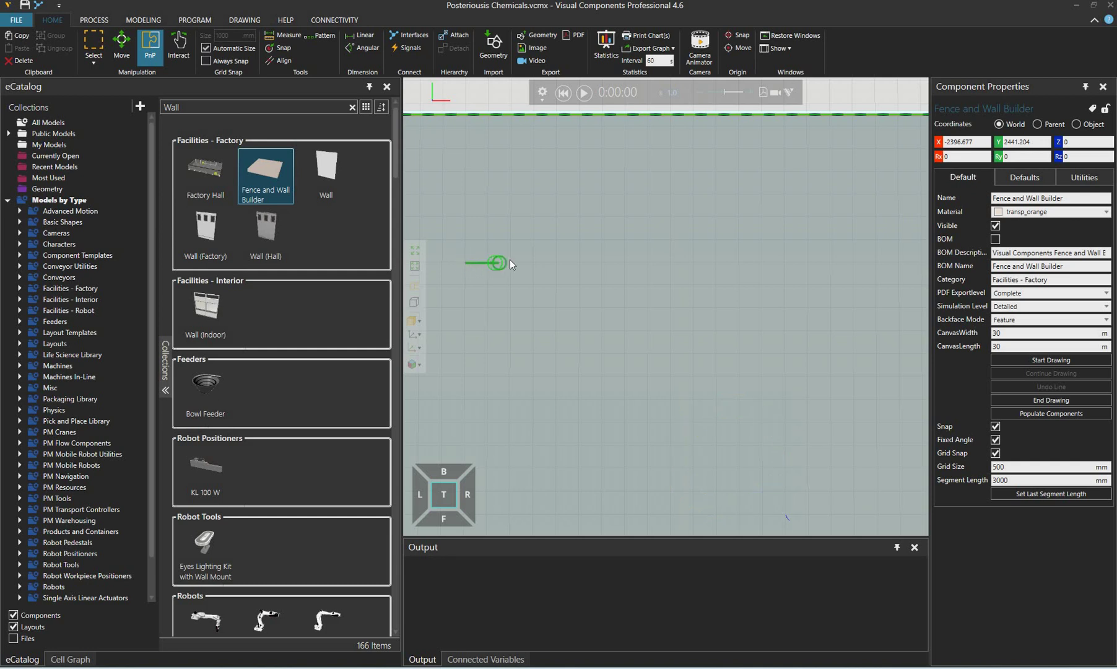
scroll(501, 272, down, 4)
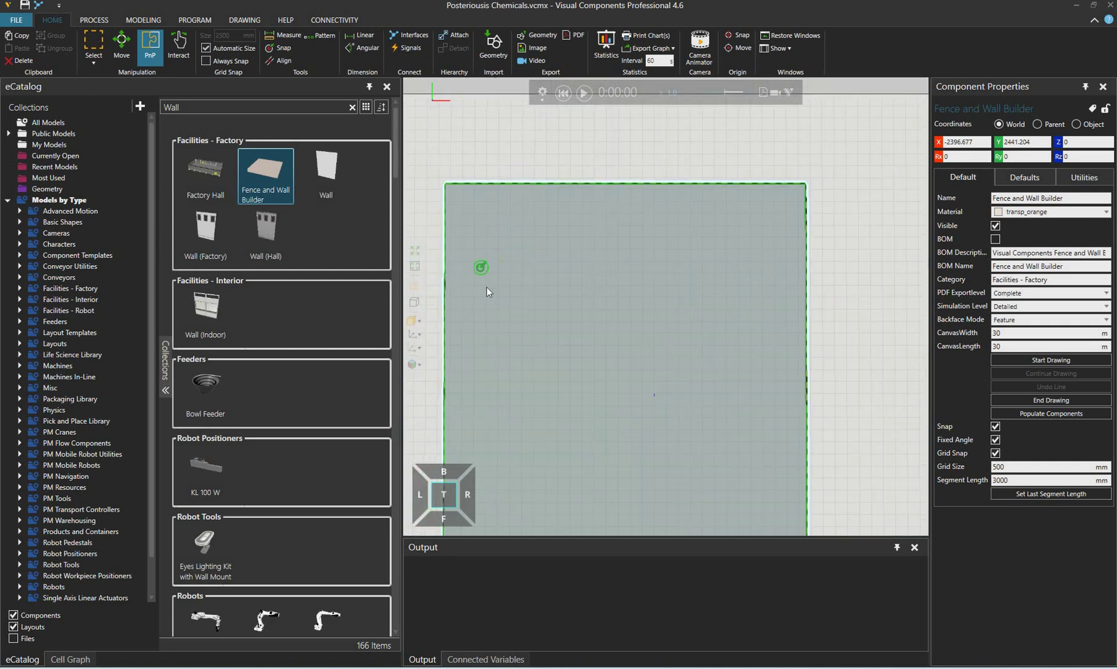
click(486, 183)
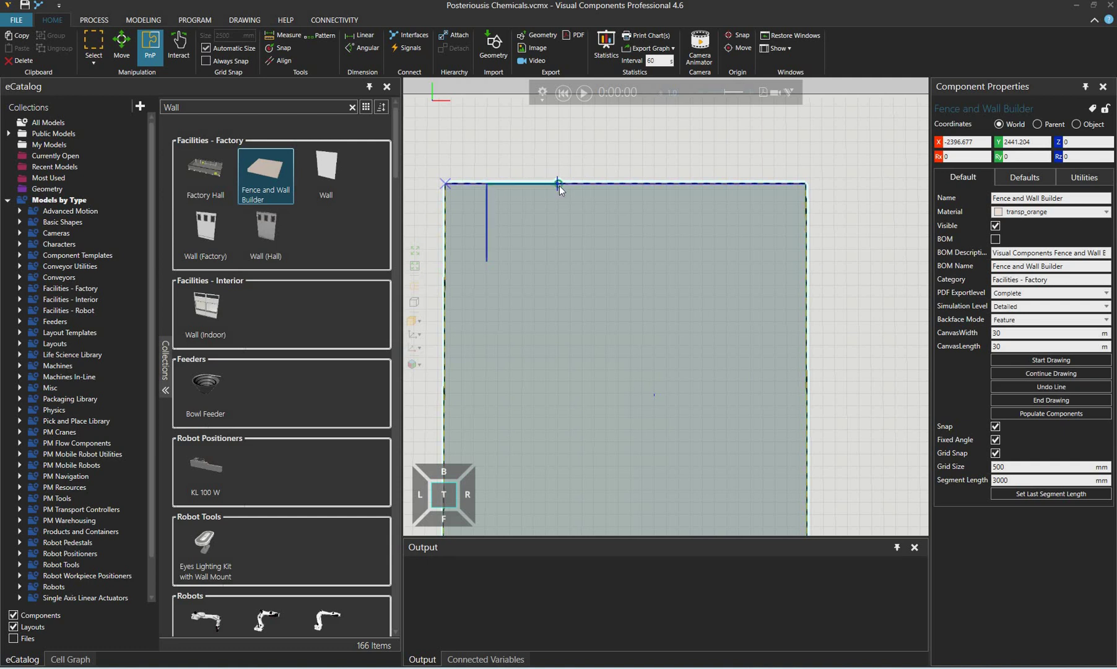
click(558, 257)
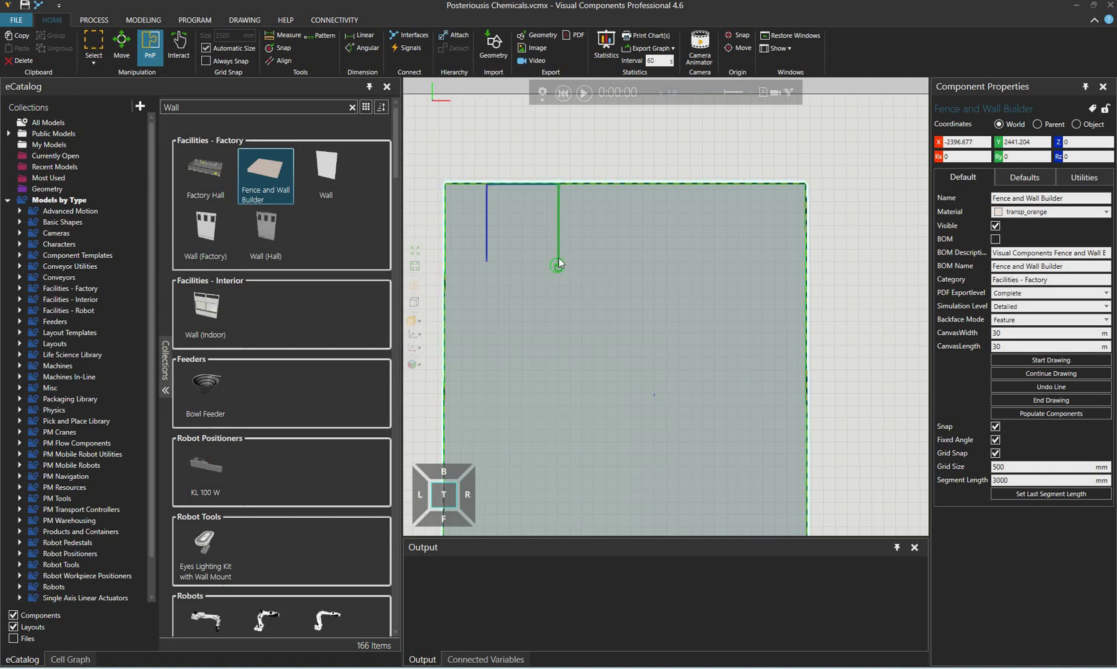
click(593, 179)
Undo the fence lines drawn on the builder's canvas.
click(1068, 383)
click(489, 218)
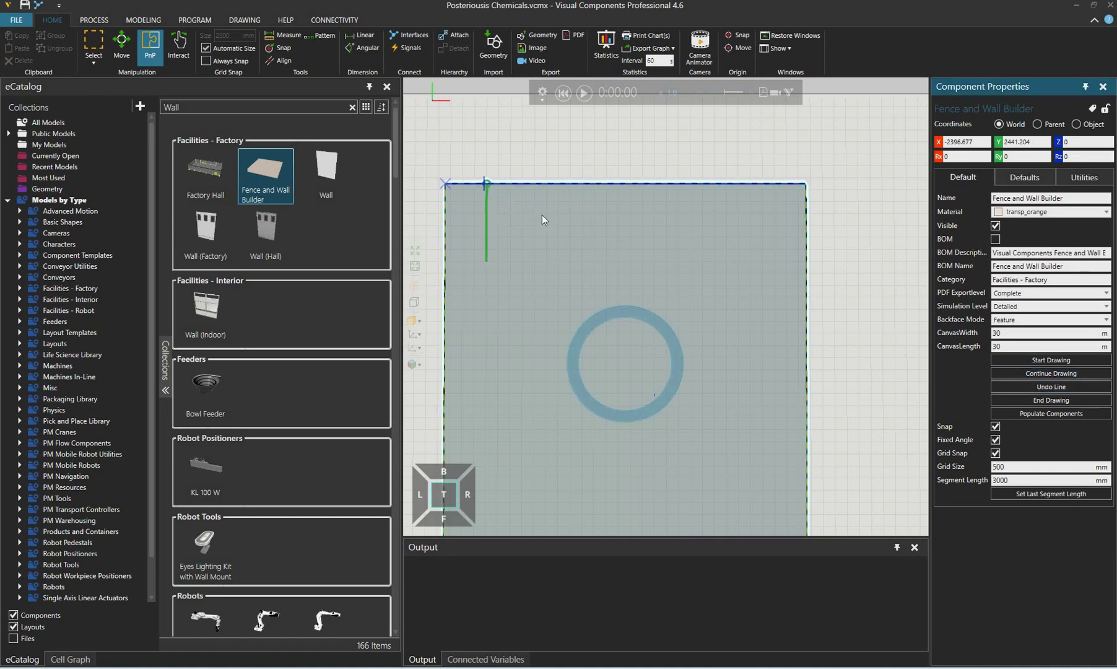
click(1051, 387)
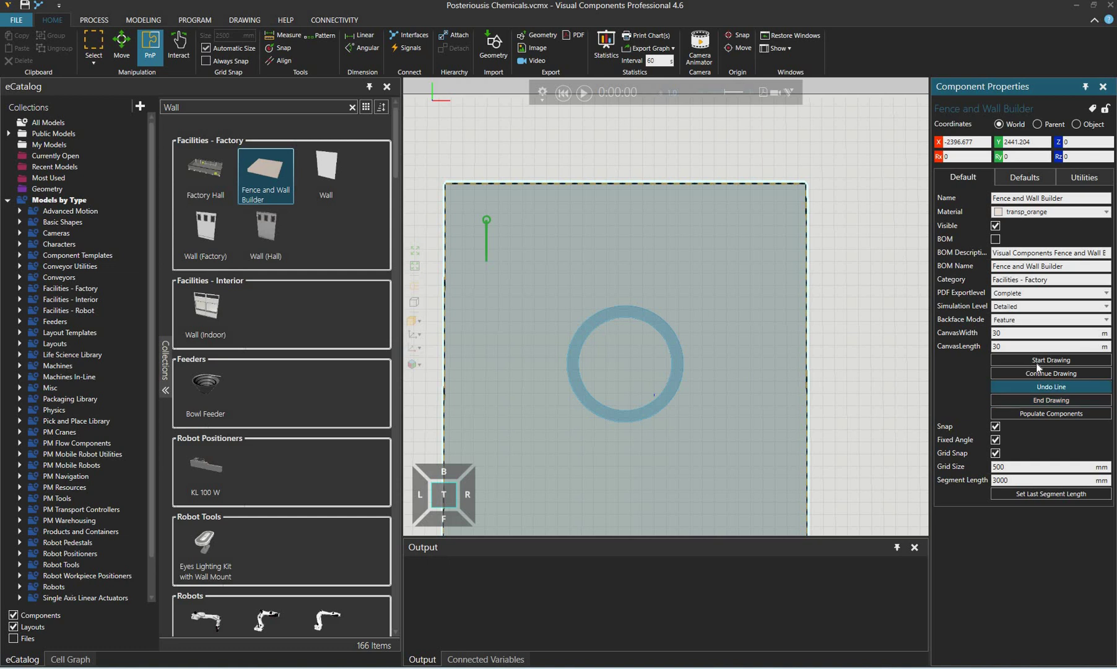
Draw a closed rectangular fence outline at the canvas's upper-left corner and populate it with fence components.
click(485, 187)
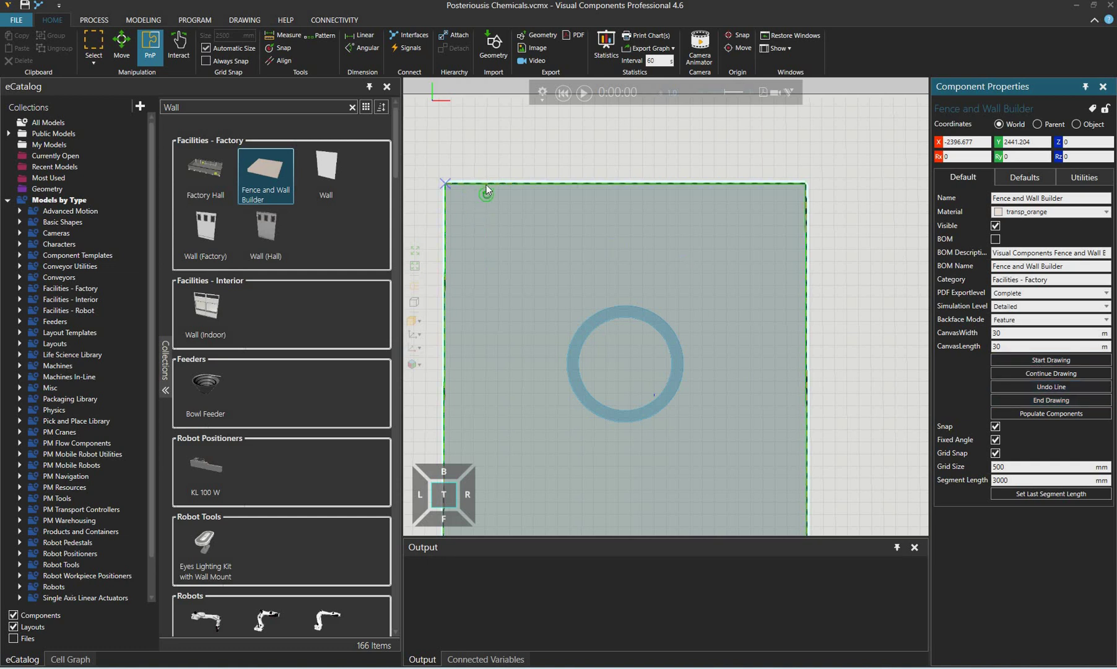
click(558, 183)
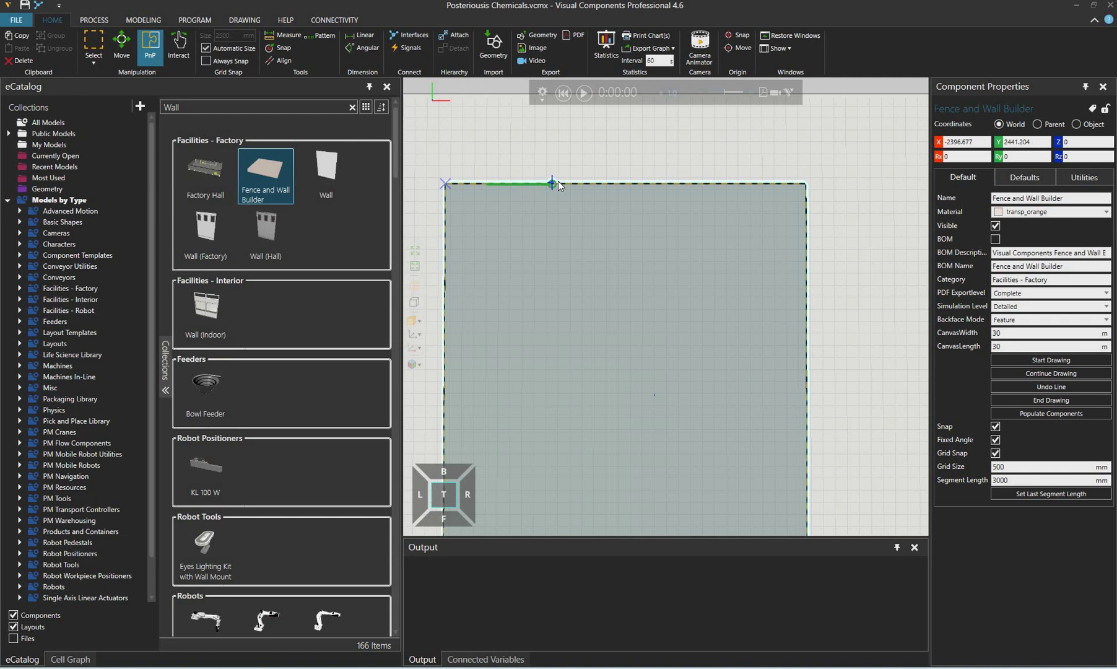
click(559, 247)
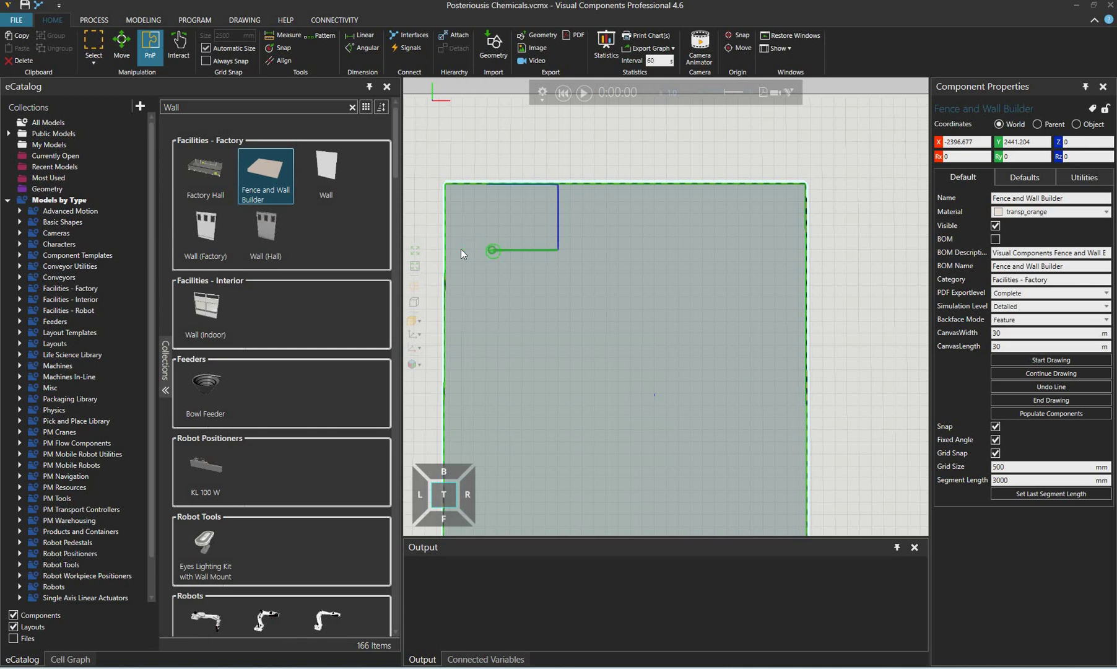
click(463, 186)
click(488, 183)
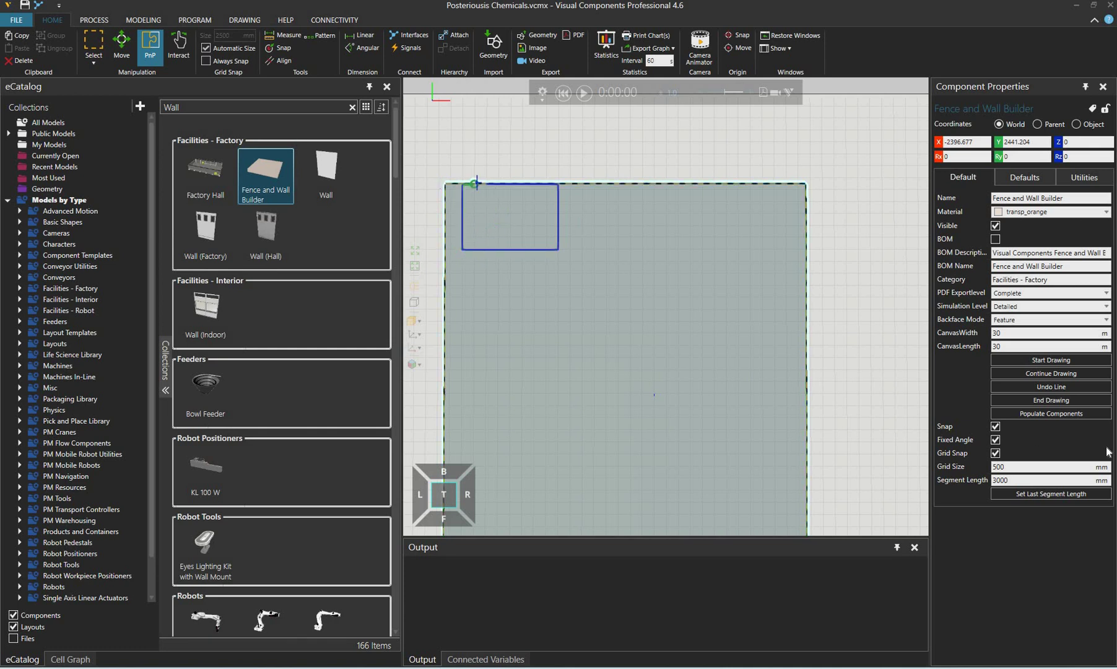
click(1051, 413)
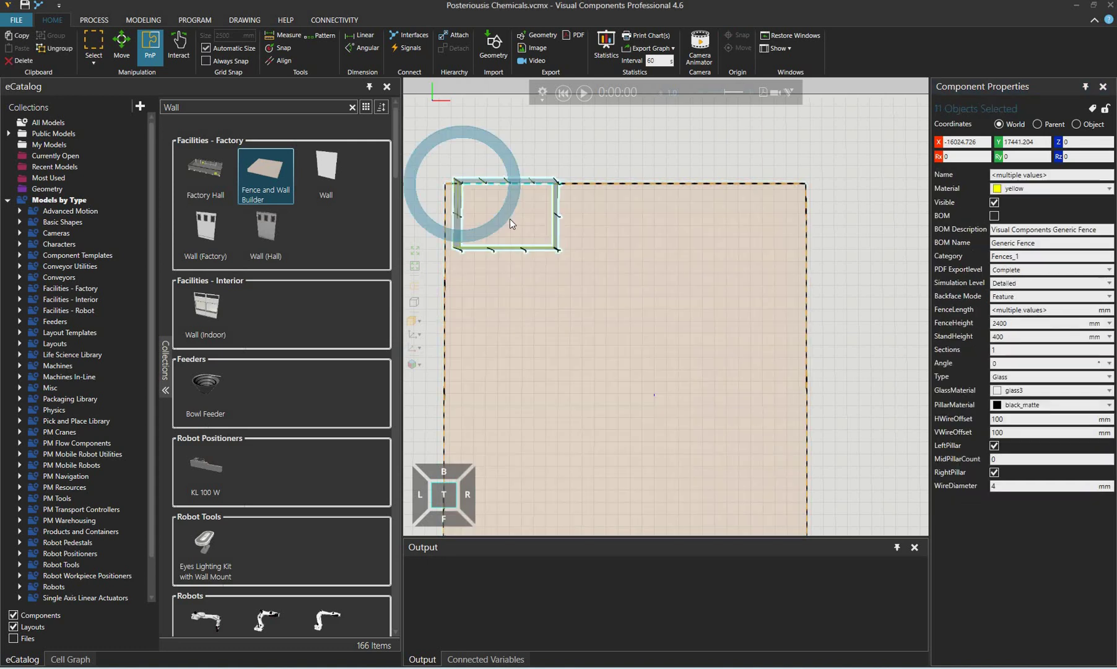
right_drag(508, 204, 539, 211)
scroll(539, 211, up, 5)
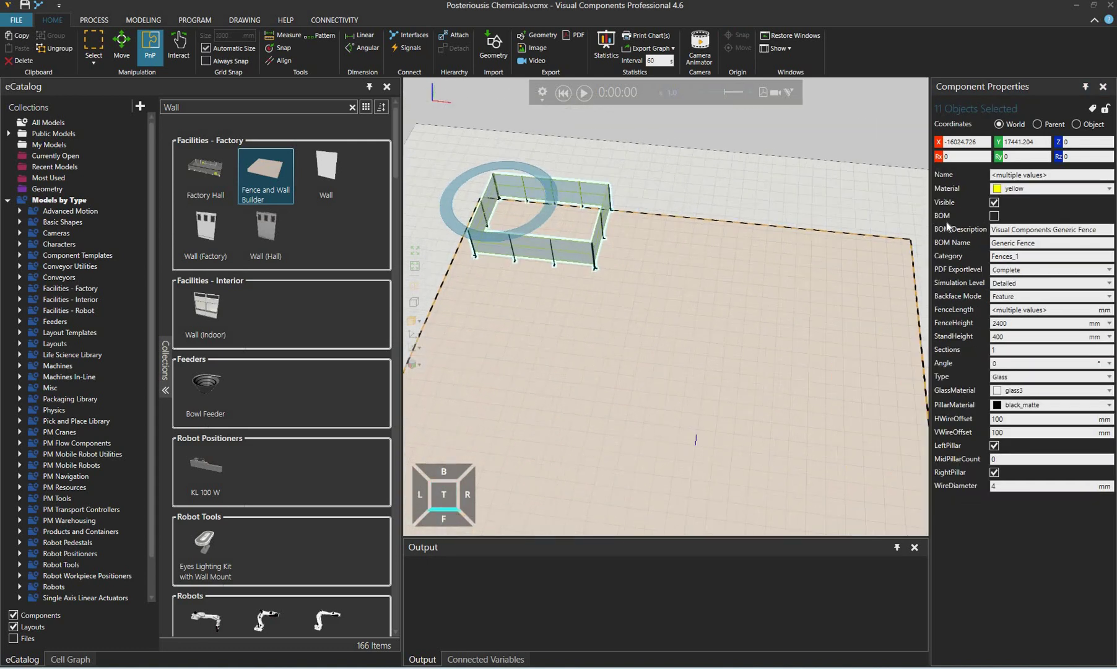
scroll(688, 220, down, 1)
click(656, 235)
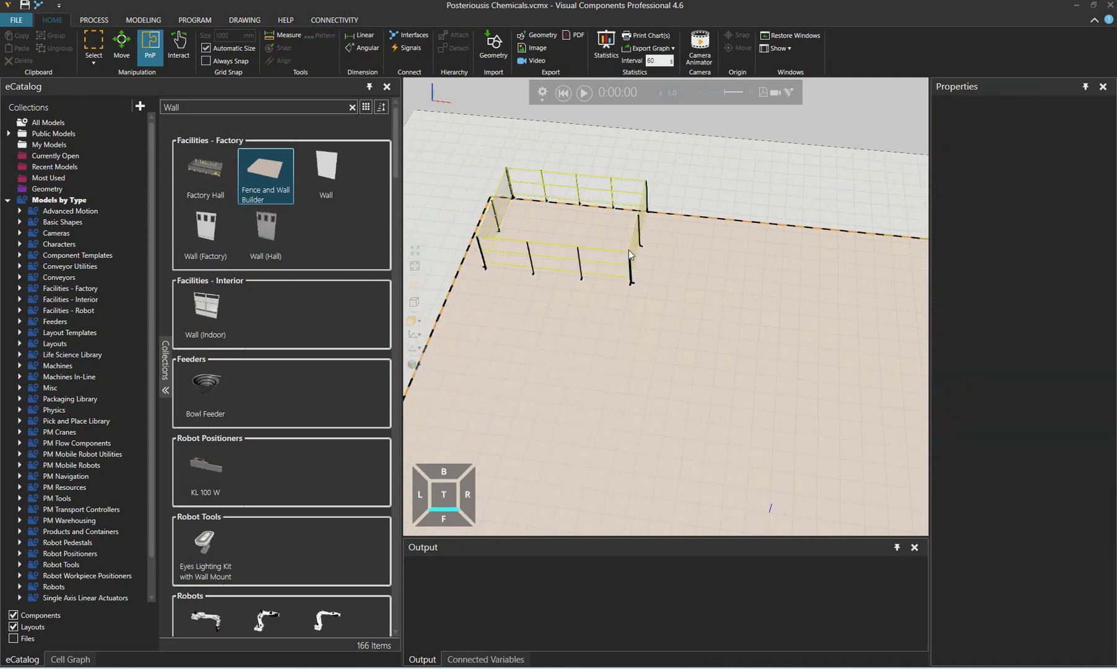
click(703, 192)
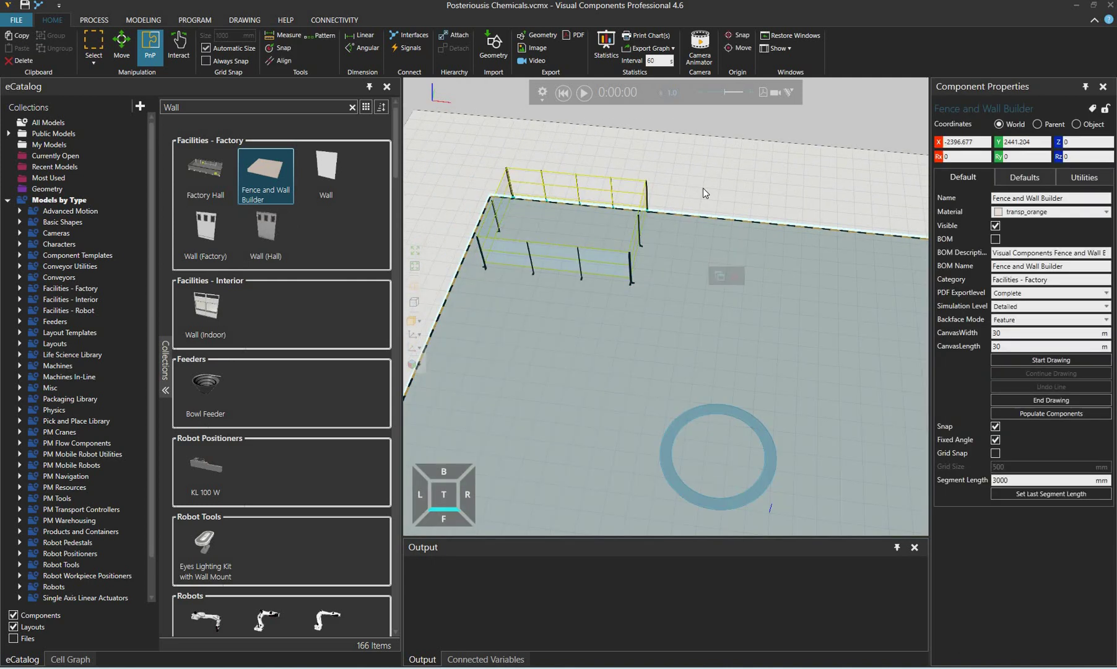
key(Escape)
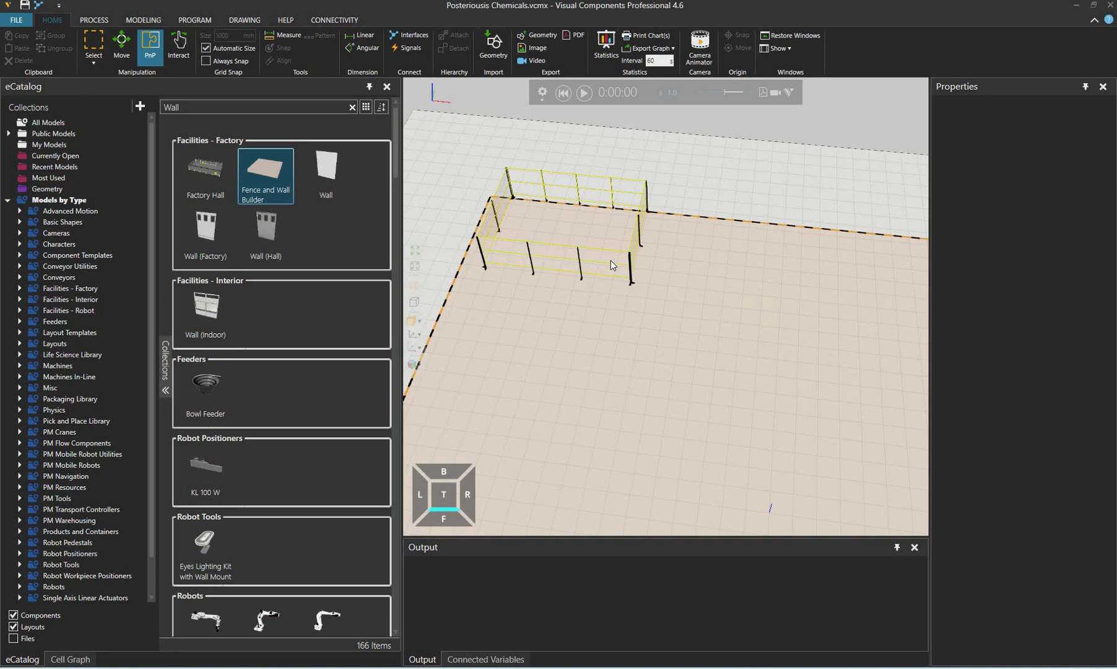
Delete all Generic Fence components from the Fences_1 group in the Cell Graph, keeping the Fence and Wall Builder.
click(593, 283)
click(605, 264)
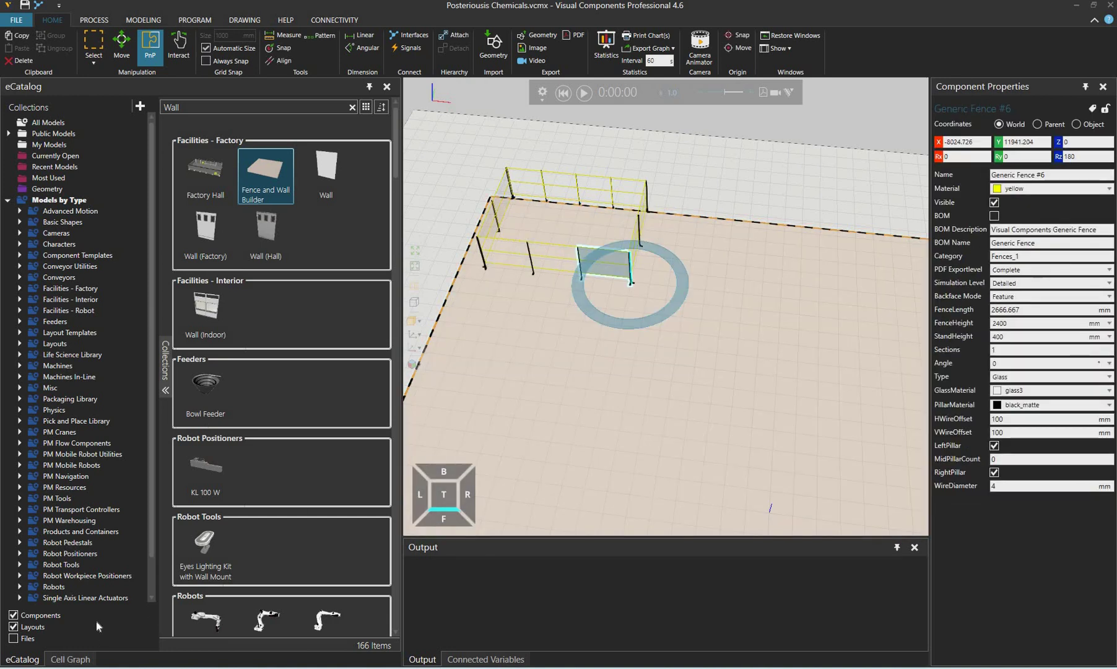
click(70, 659)
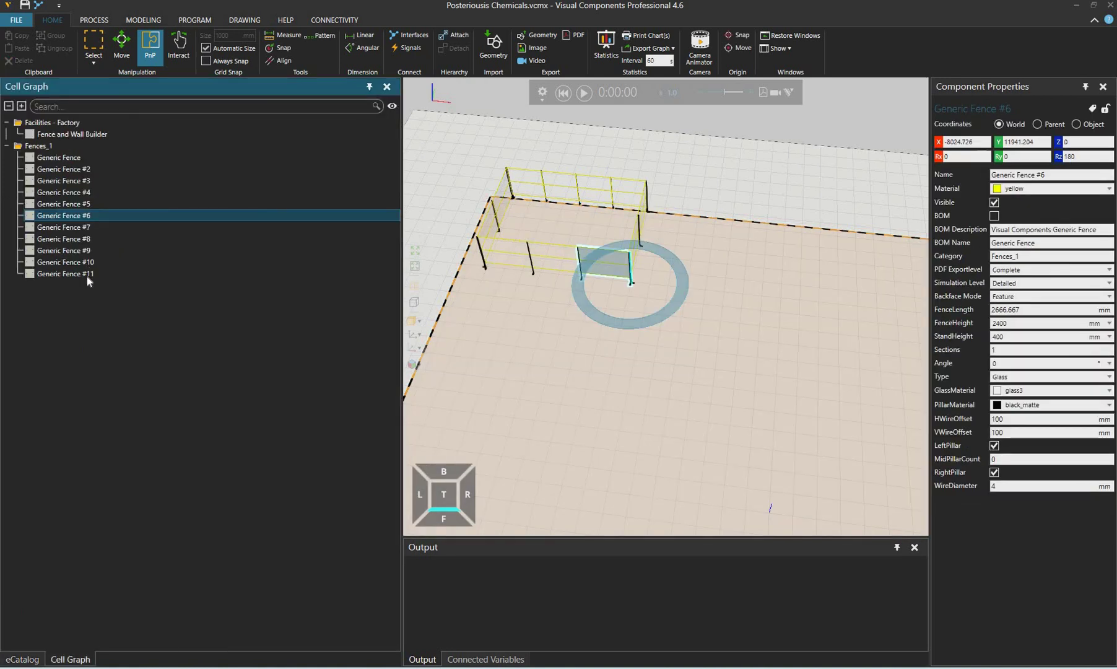
key(Home)
shift+click(87, 276)
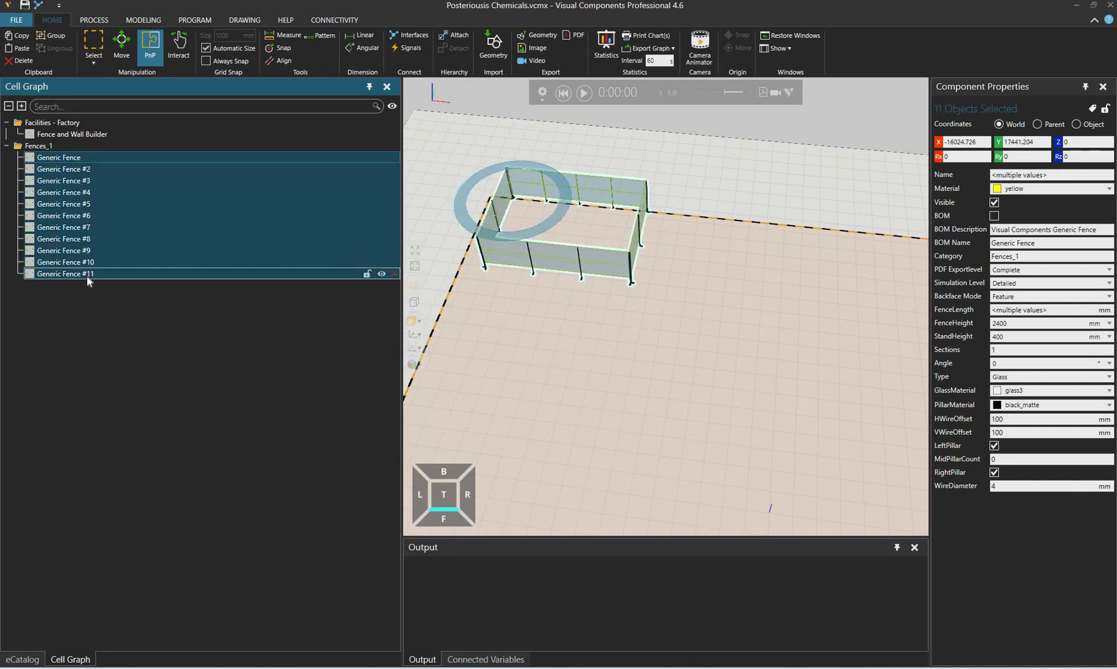
key(Delete)
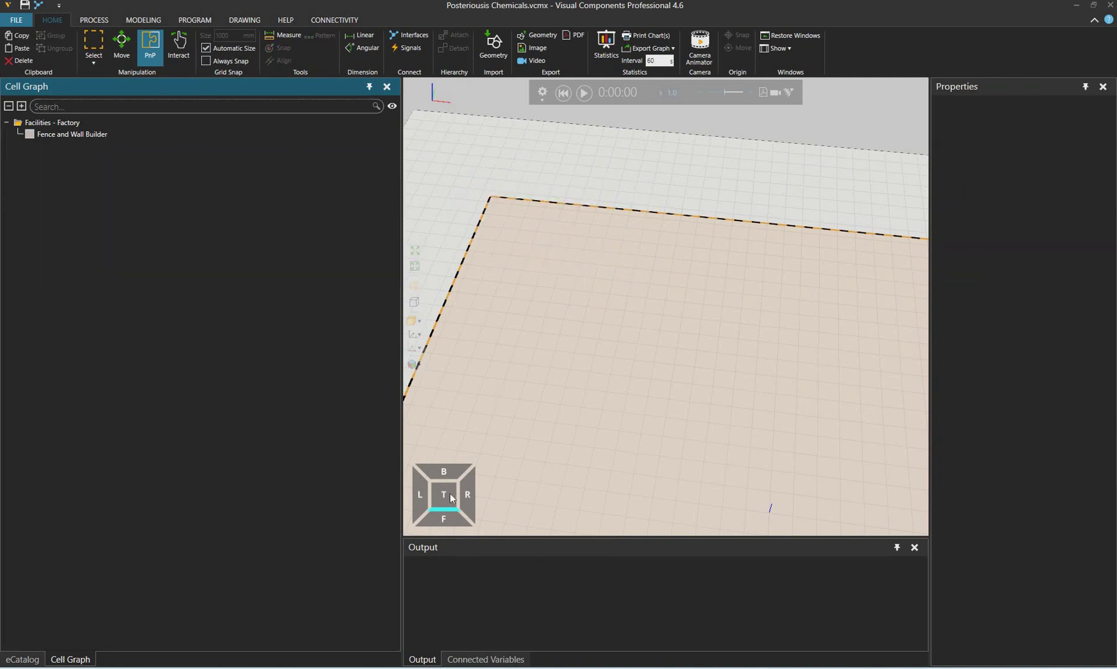
Draw a closed rectangular outline about 10 m wide along the builder canvas's upper edge, near its upper-left corner.
click(178, 138)
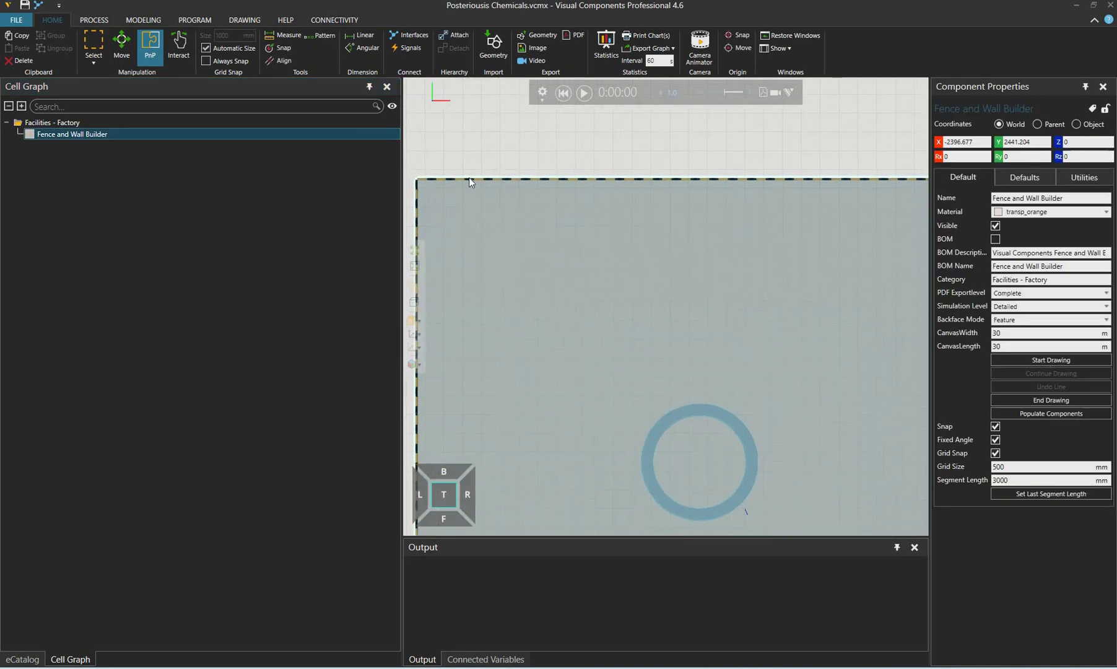
click(481, 179)
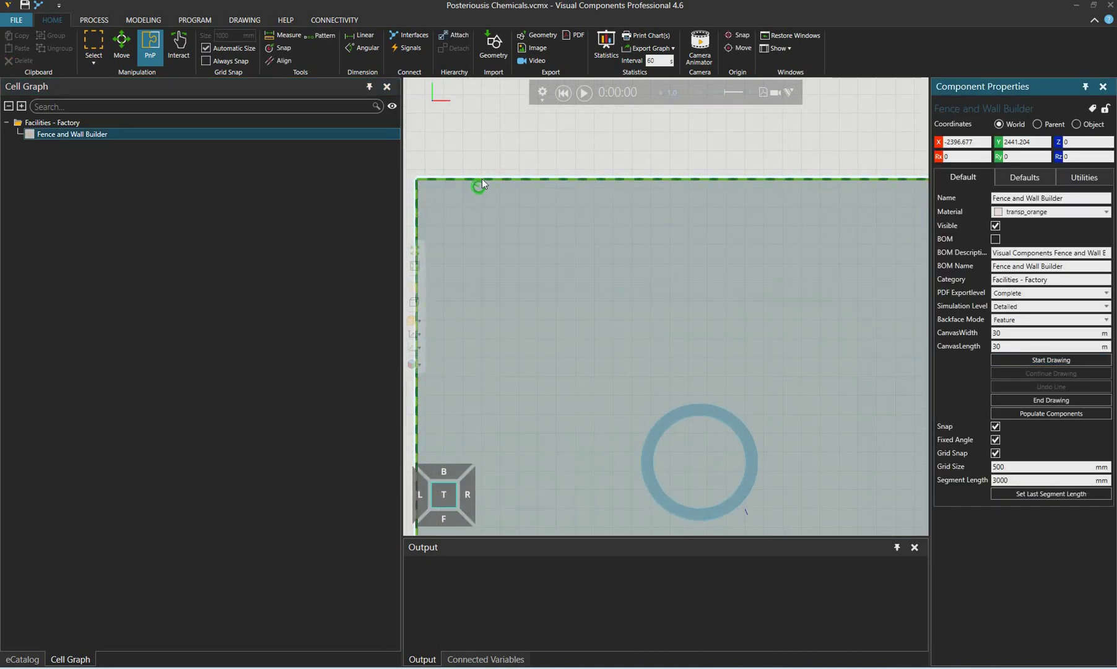
click(631, 179)
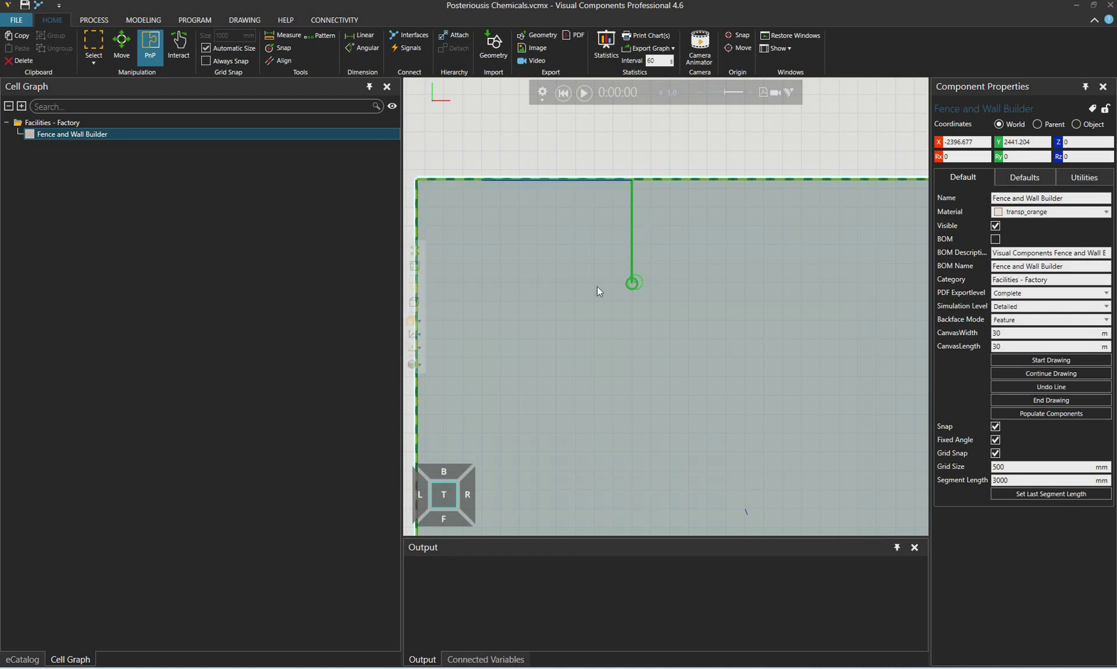
click(487, 283)
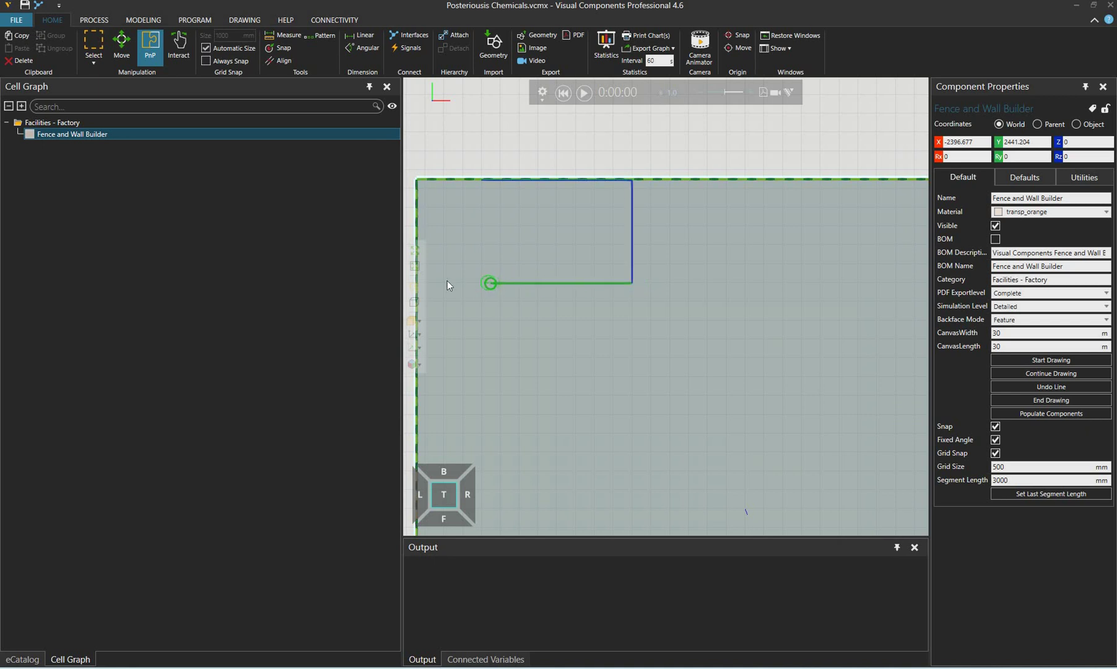
click(442, 175)
click(483, 180)
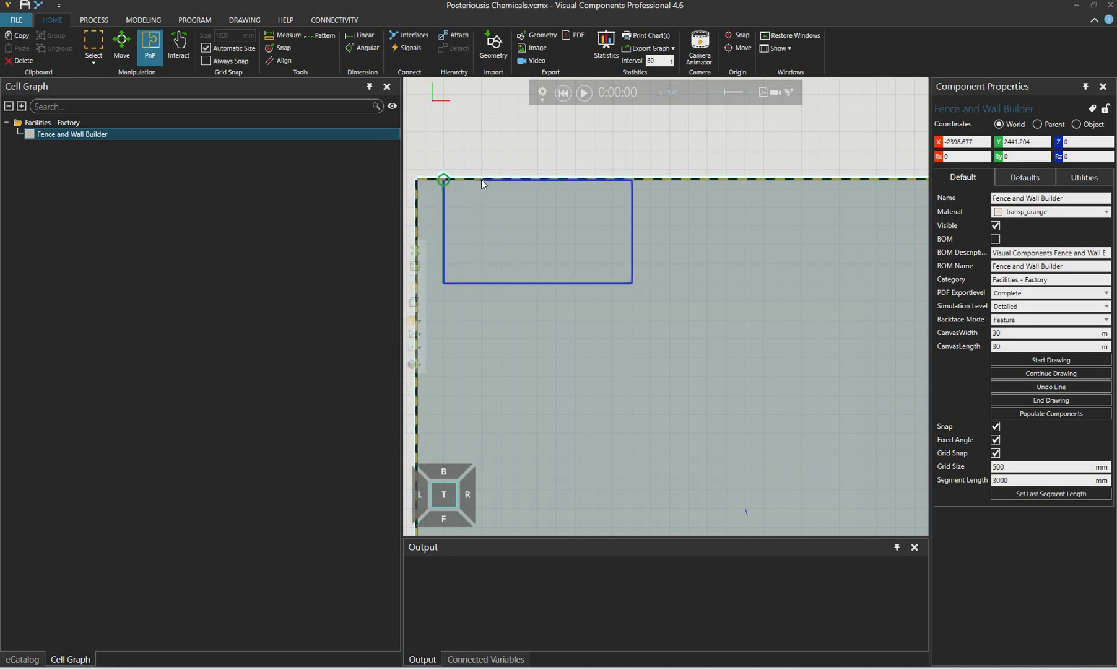
right_click(700, 462)
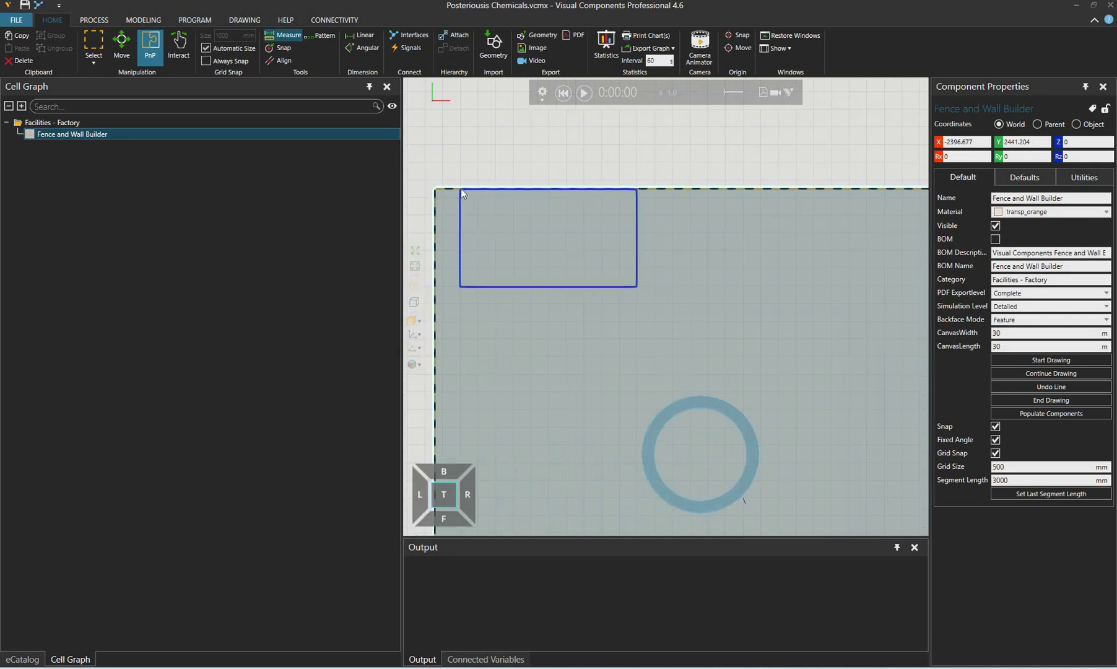
Measure the width of the rectangular outline along the canvas's upper edge.
click(462, 287)
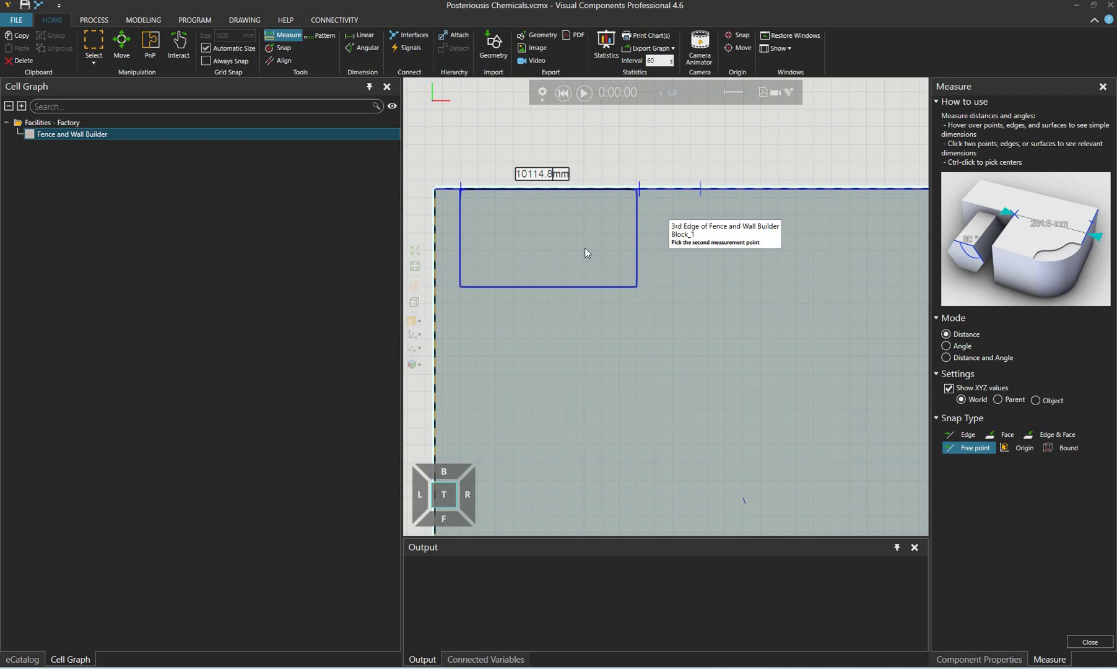
scroll(584, 248, down, 3)
key(Escape)
scroll(620, 199, down, 2)
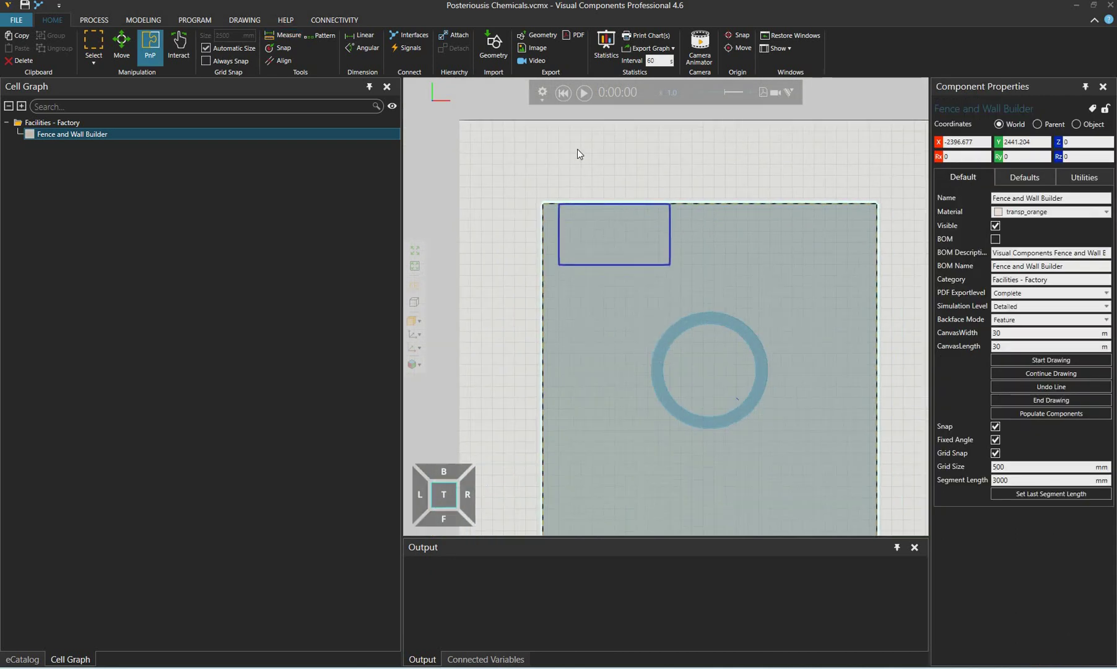
Undo the rectangular outline's lines on the builder's canvas.
scroll(610, 199, down, 3)
middle_drag(593, 267, 627, 319)
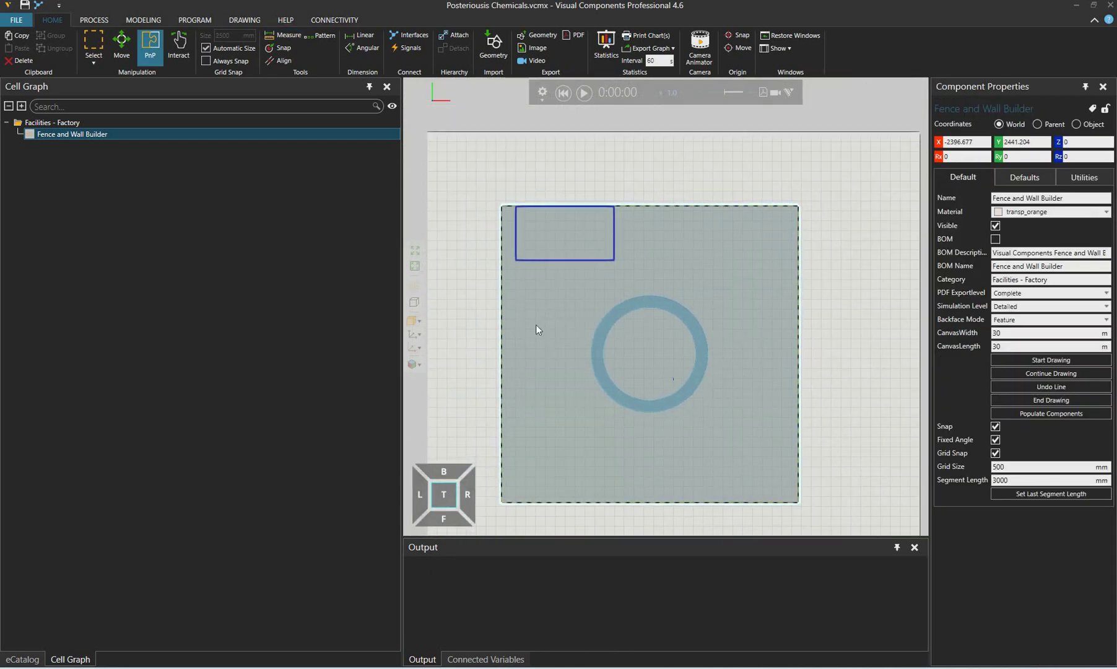
scroll(495, 217, up, 3)
scroll(432, 185, down, 1)
scroll(555, 186, up, 3)
scroll(538, 173, up, 4)
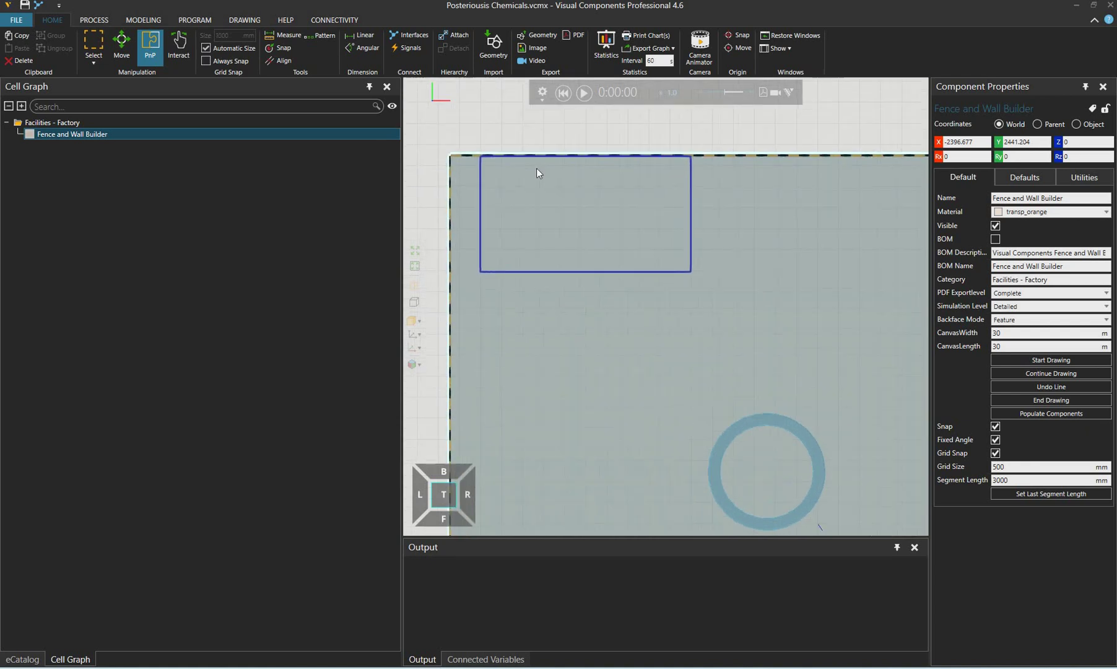
right_drag(537, 144, 548, 251)
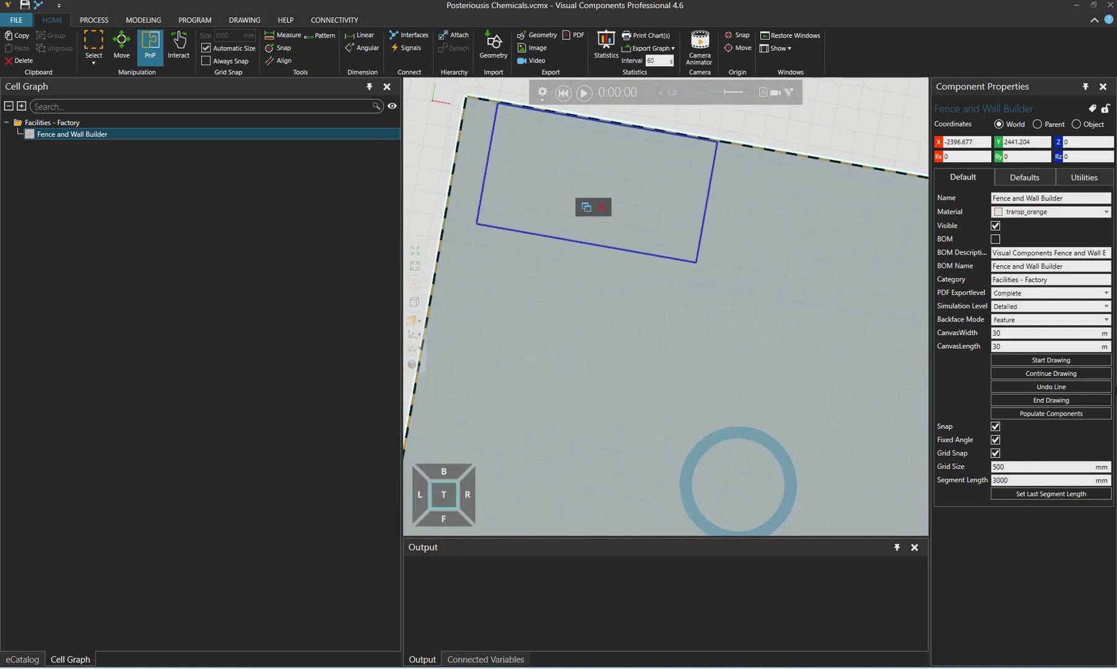
click(1047, 374)
click(1056, 388)
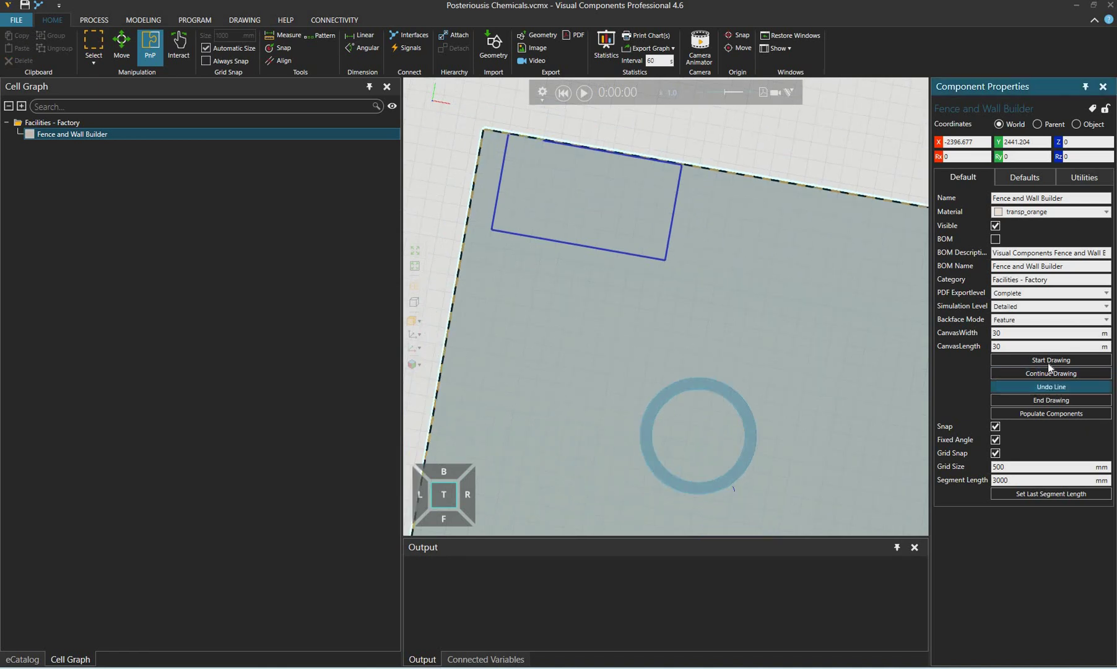
Draw a new, larger closed rectangular outline along the canvas's upper edge, starting just in from the upper-left corner.
scroll(550, 162, down, 3)
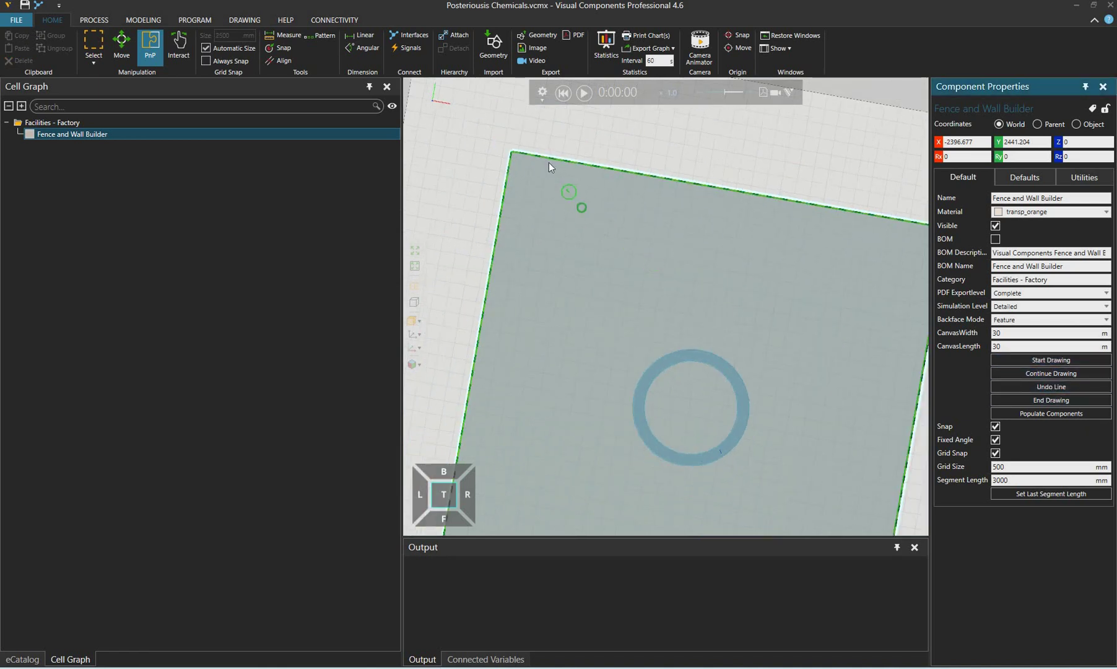
click(702, 190)
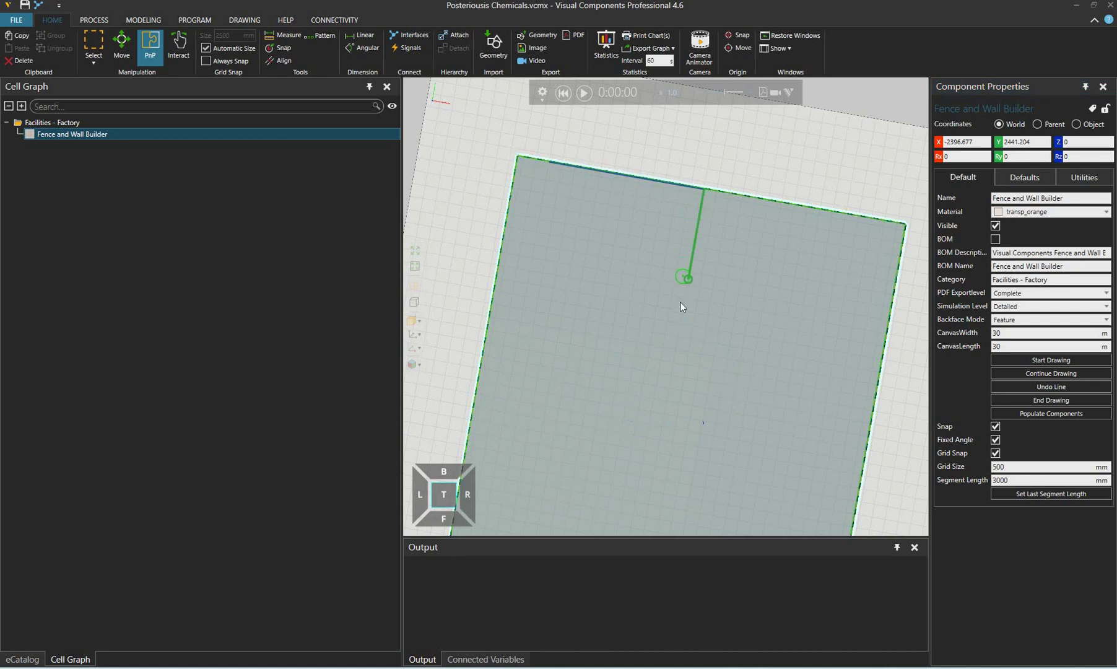
click(681, 306)
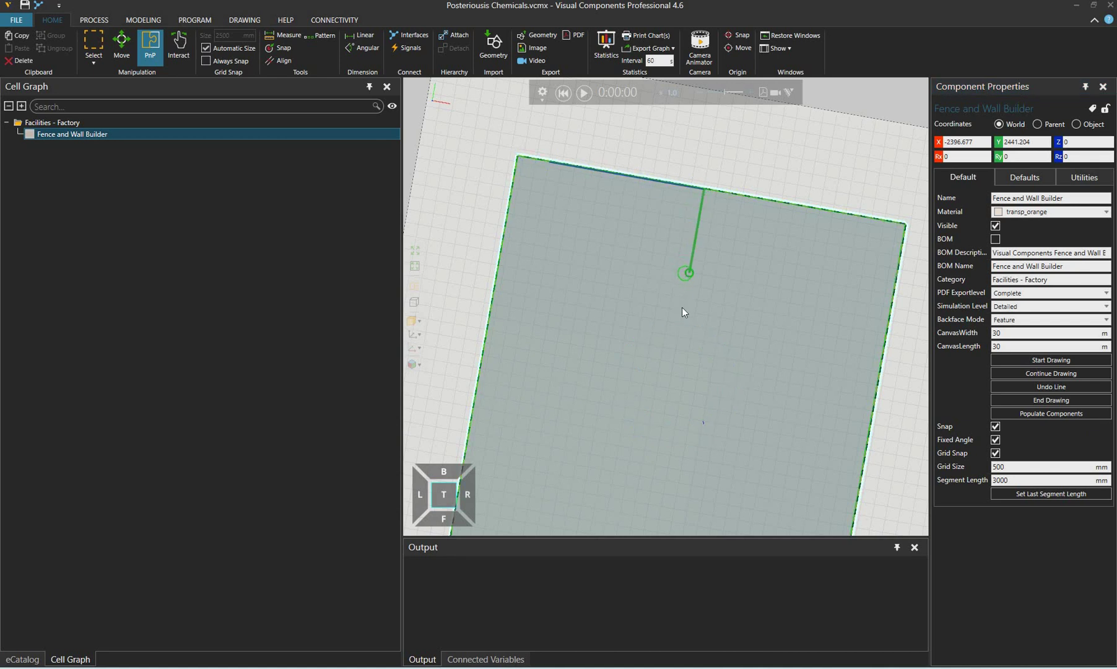
click(528, 274)
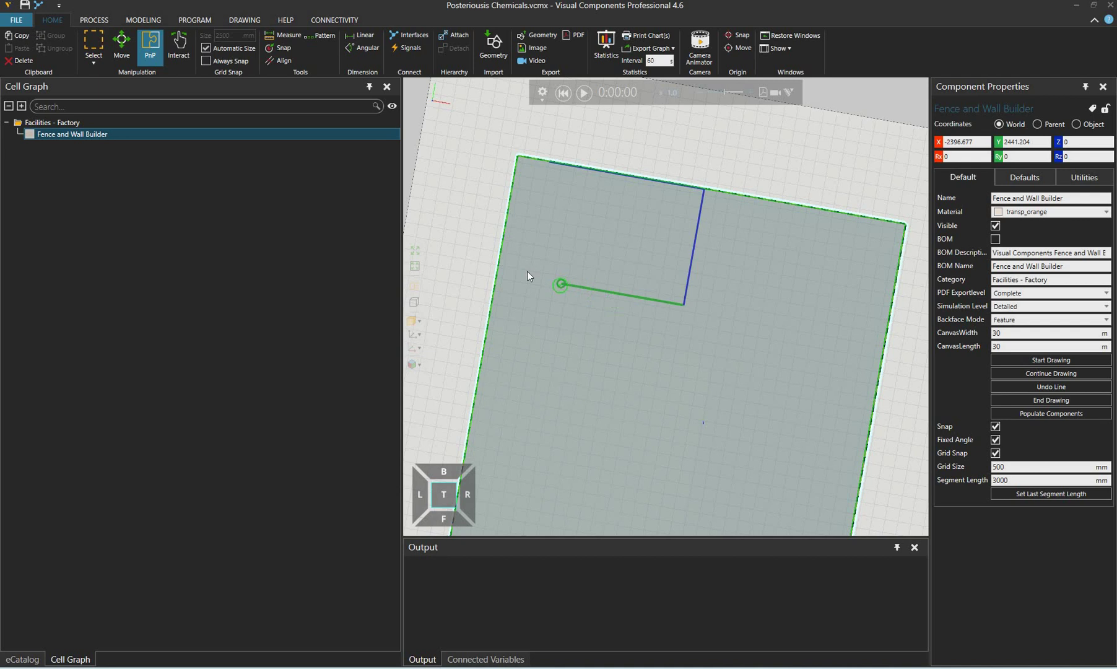
click(550, 162)
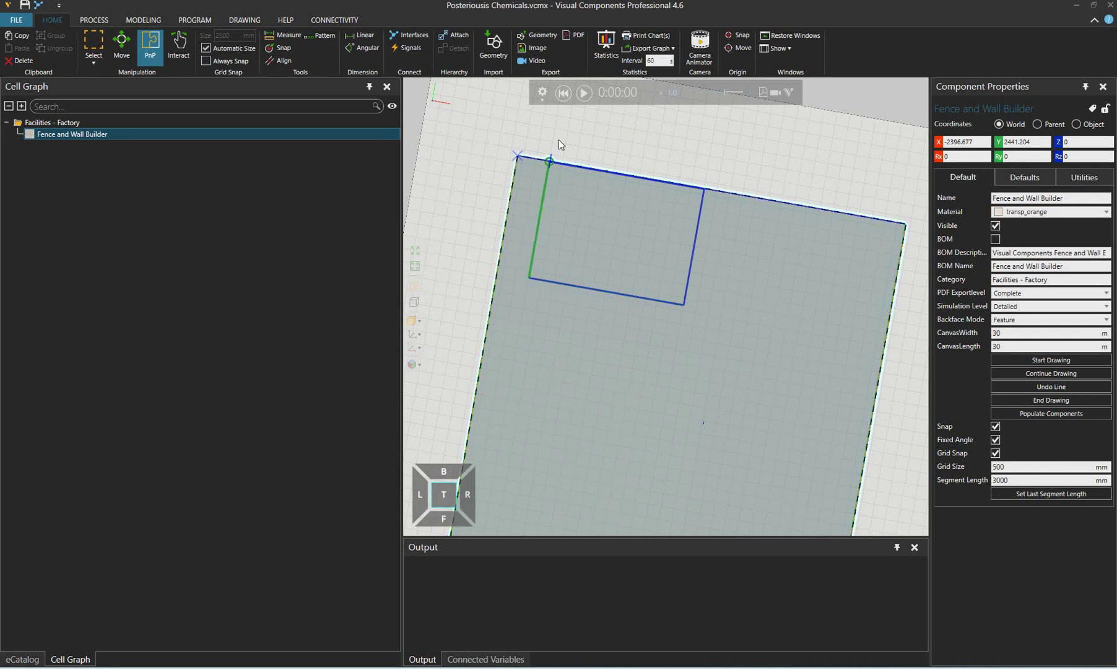
Measure the new outline's upper edge and one of its sides from the corner nearest the canvas's upper-left corner.
click(283, 35)
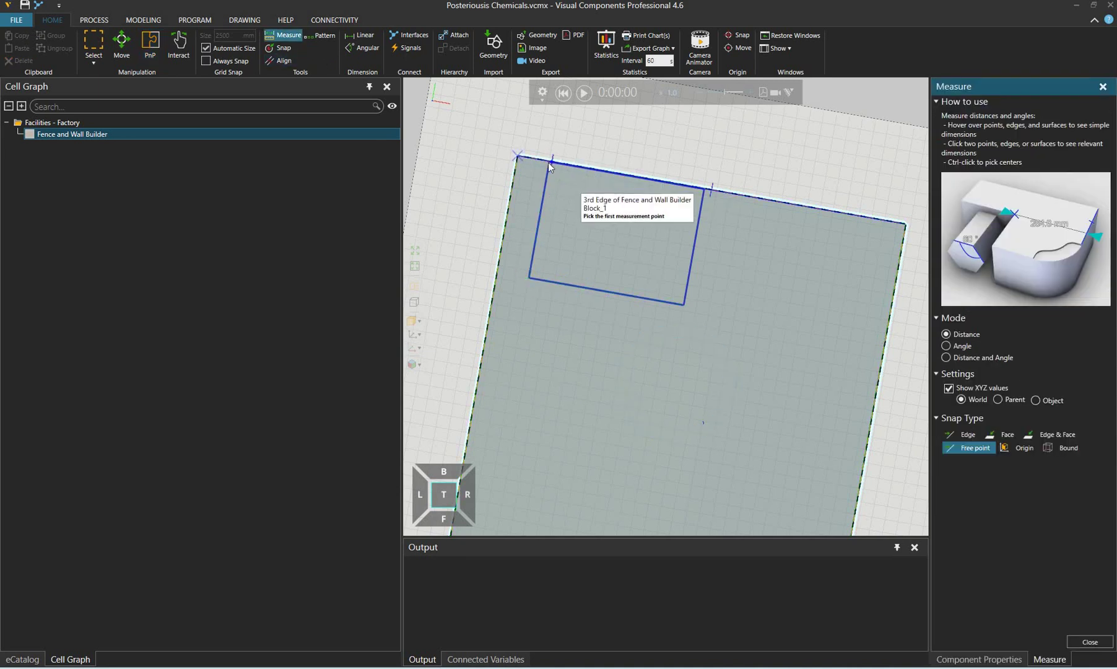
click(549, 163)
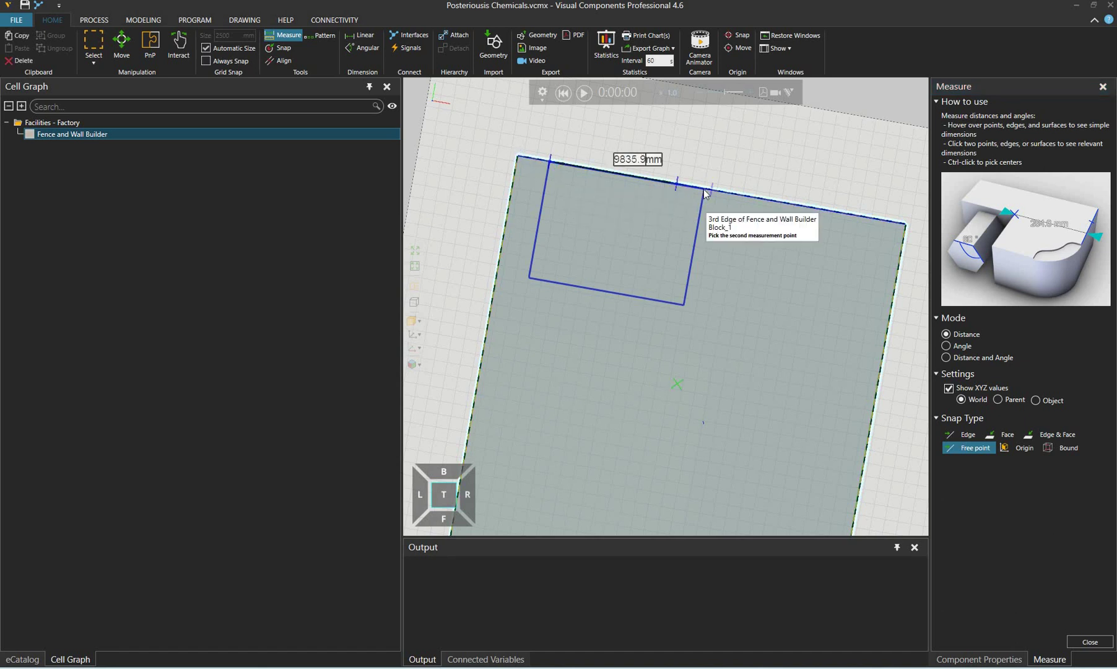
click(530, 277)
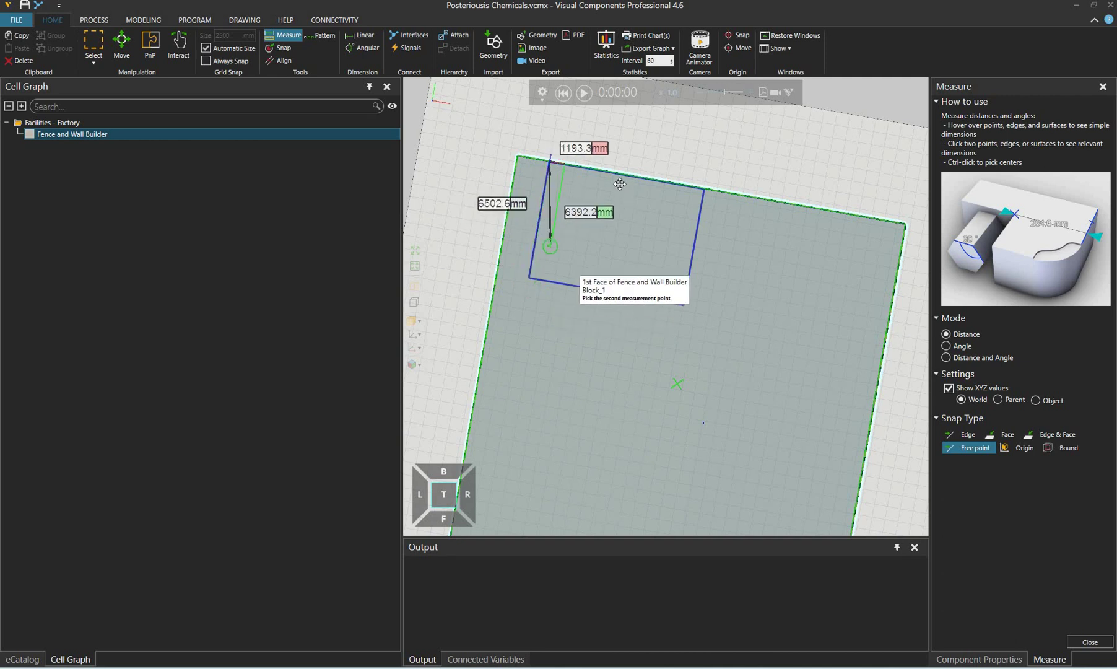
key(Escape)
Set the Fence and Wall Builder's default component type to Walls.
scroll(627, 189, up, 2)
right_drag(634, 204, 1087, 249)
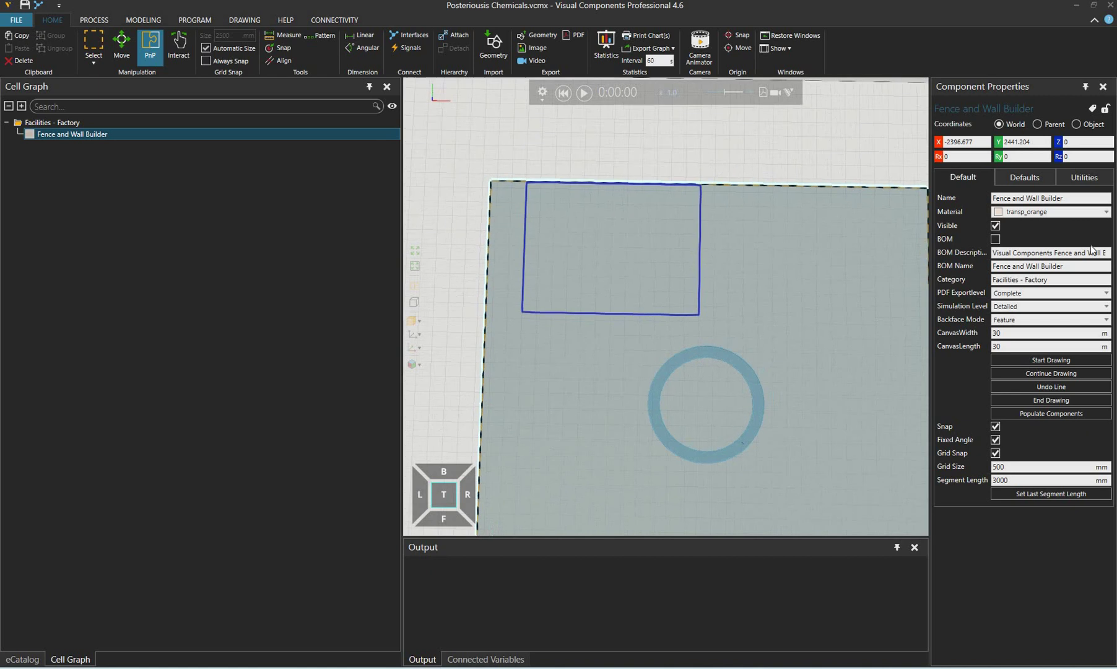
click(1023, 178)
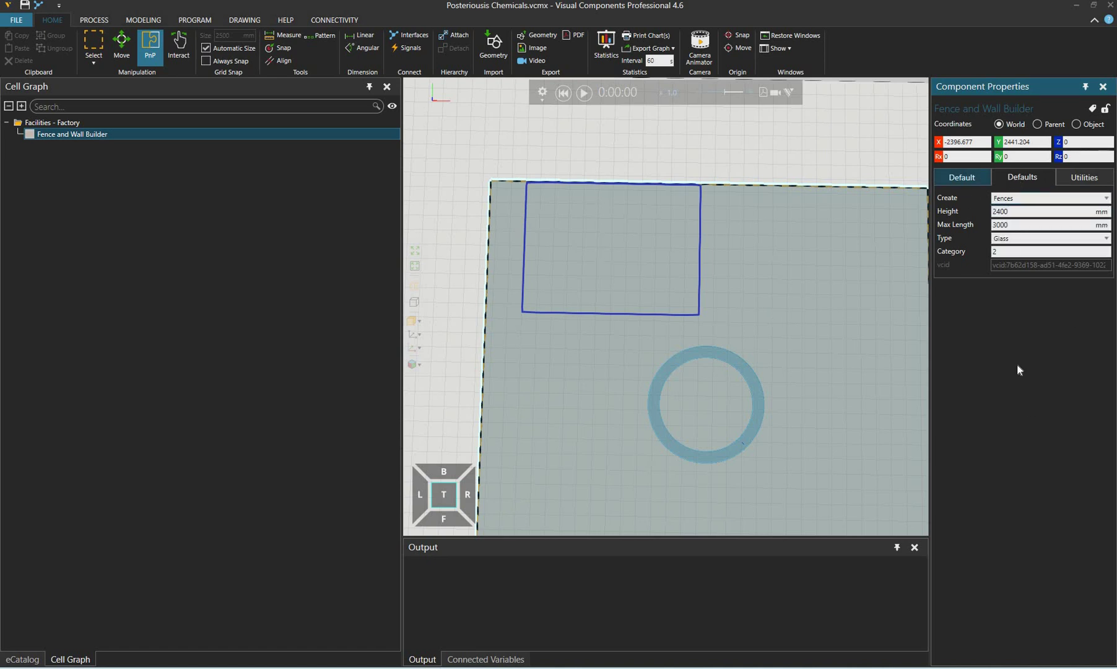
click(963, 177)
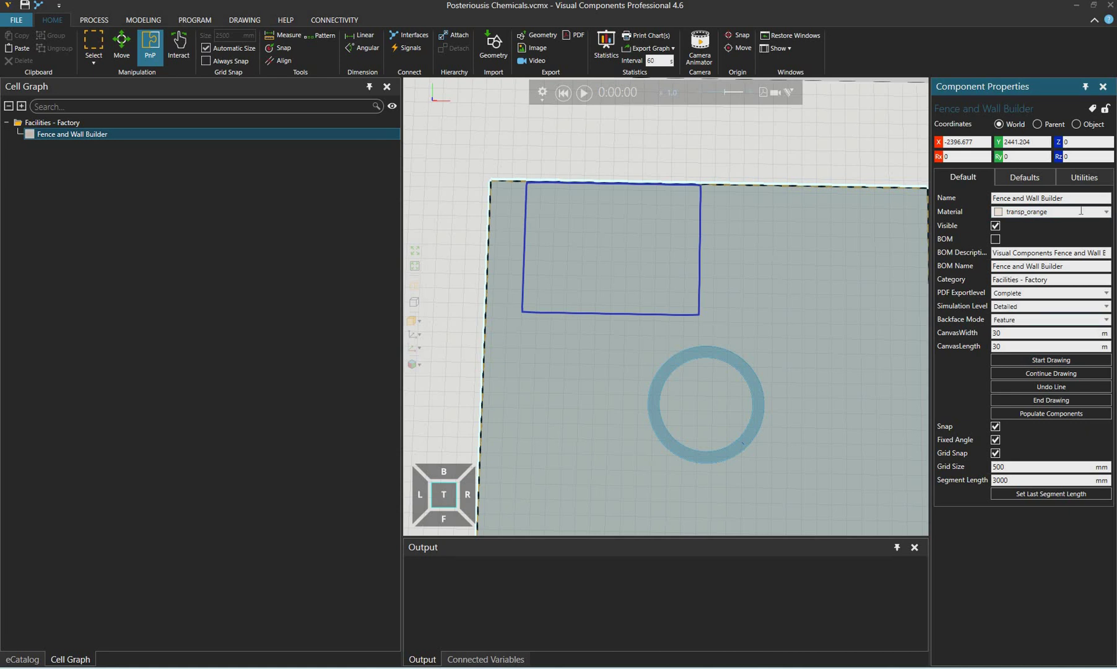
click(1023, 177)
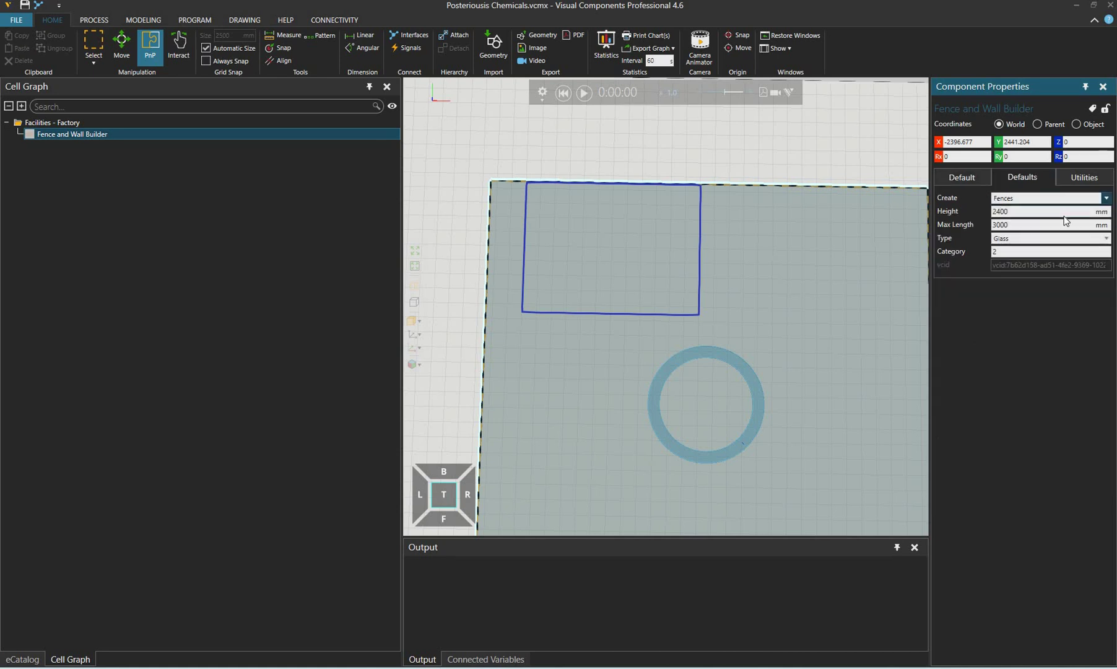
click(1105, 198)
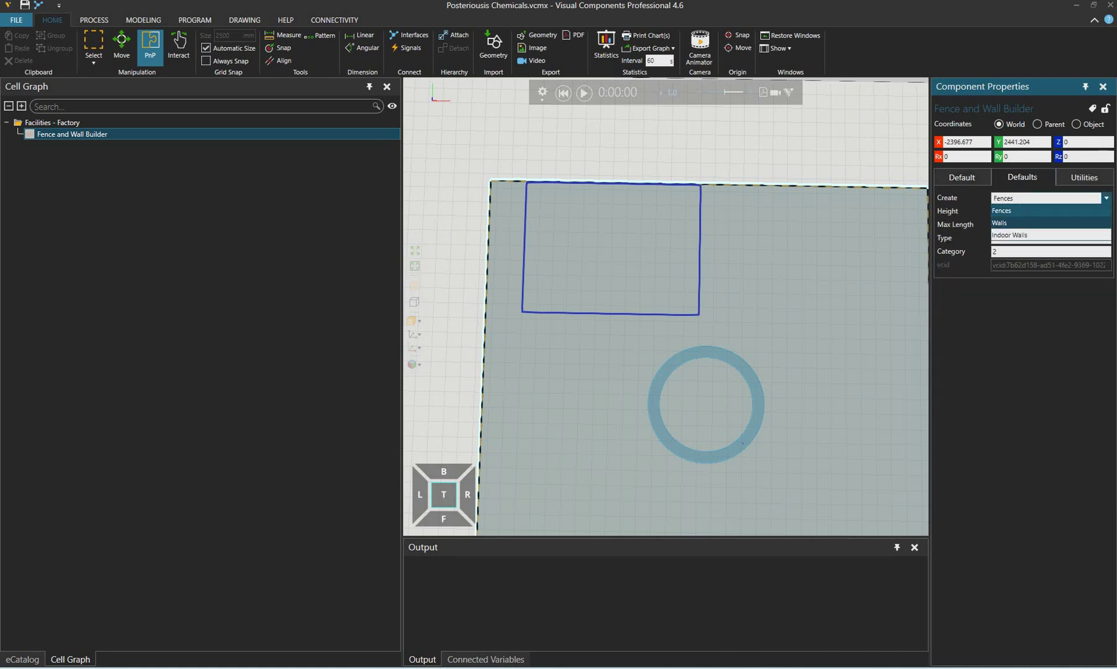
click(1027, 222)
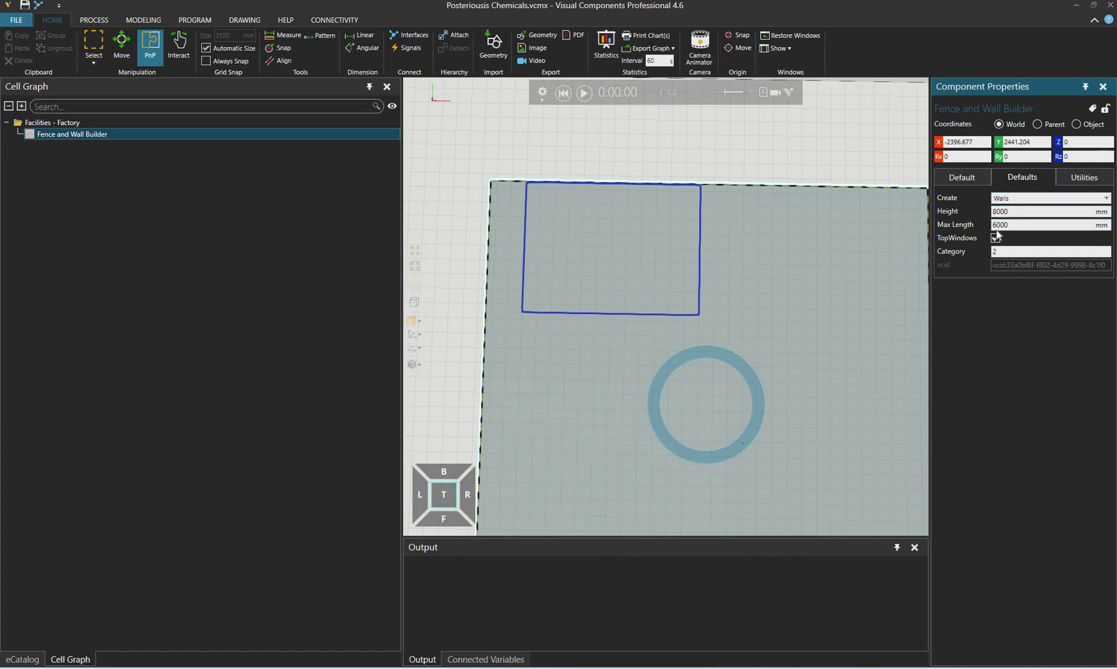
drag(1009, 225, 992, 269)
click(1001, 253)
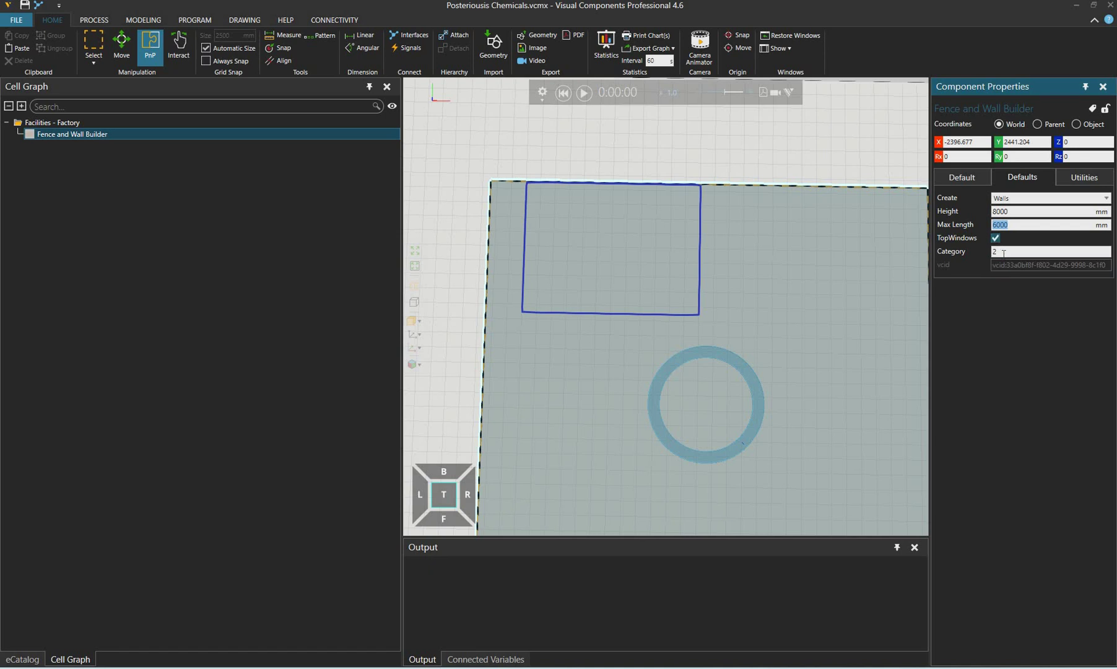
Populate the rectangular outline with factory wall components.
click(961, 178)
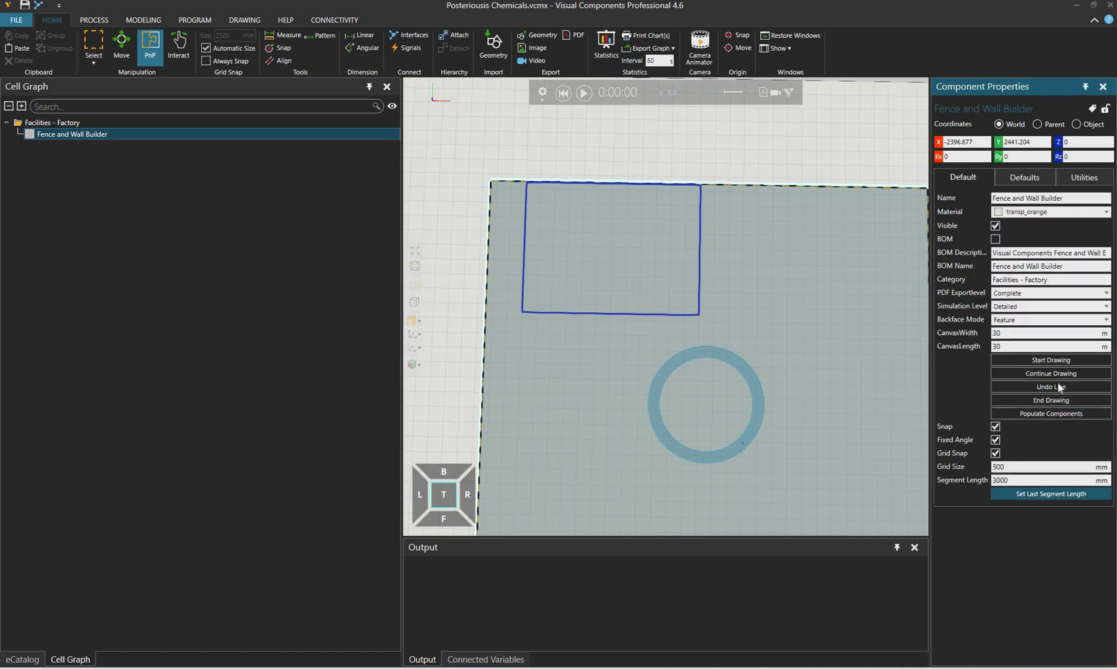
click(1057, 387)
click(1056, 413)
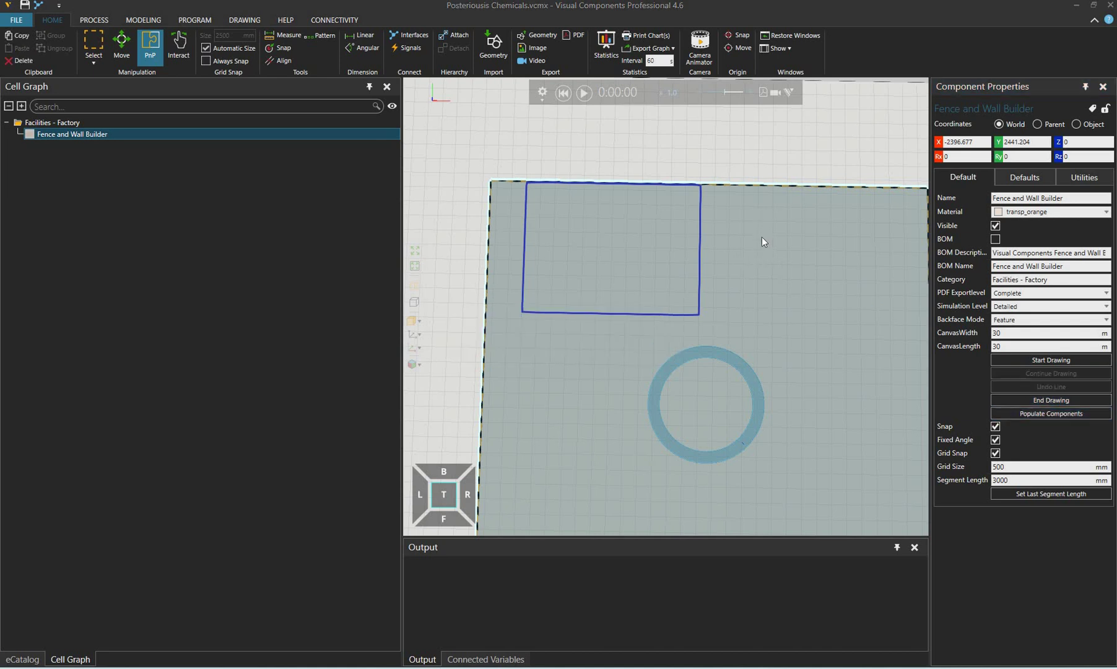
right_drag(741, 207, 639, 286)
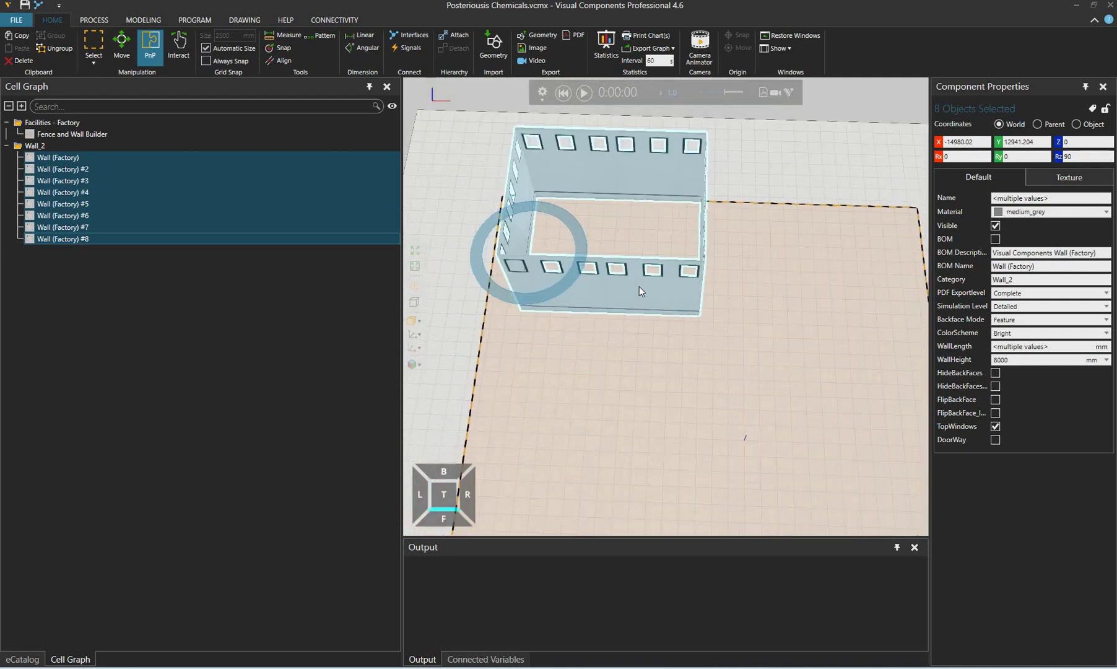
Set the WallHeight of all eight factory walls to 5000 mm and clear the selection.
key(Escape)
scroll(630, 290, up, 2)
click(630, 290)
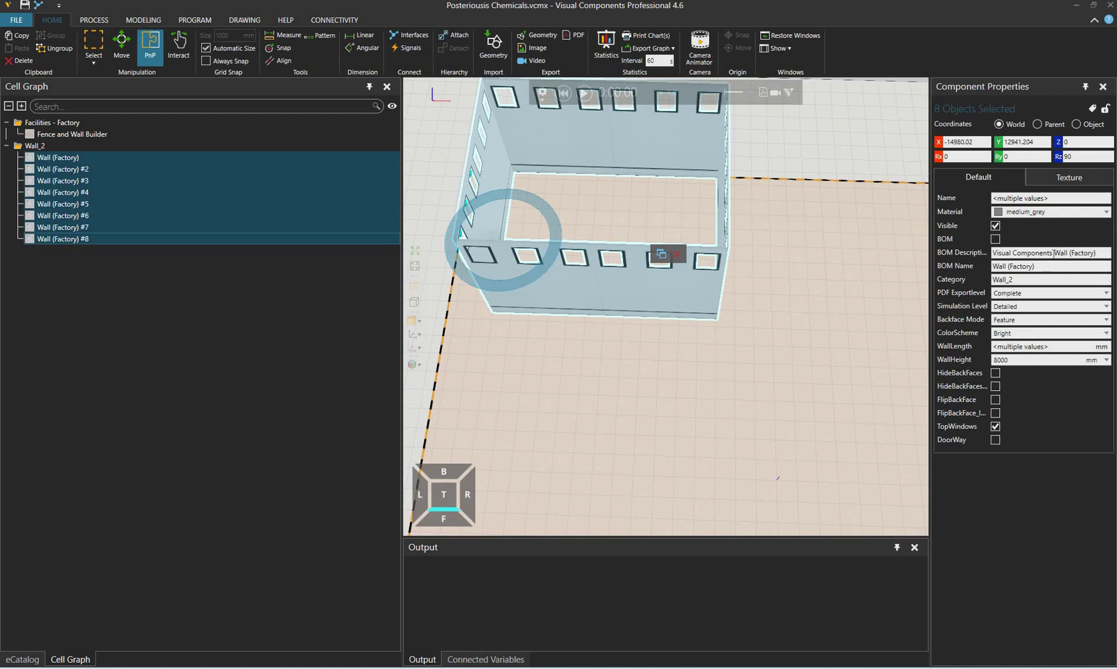
click(984, 178)
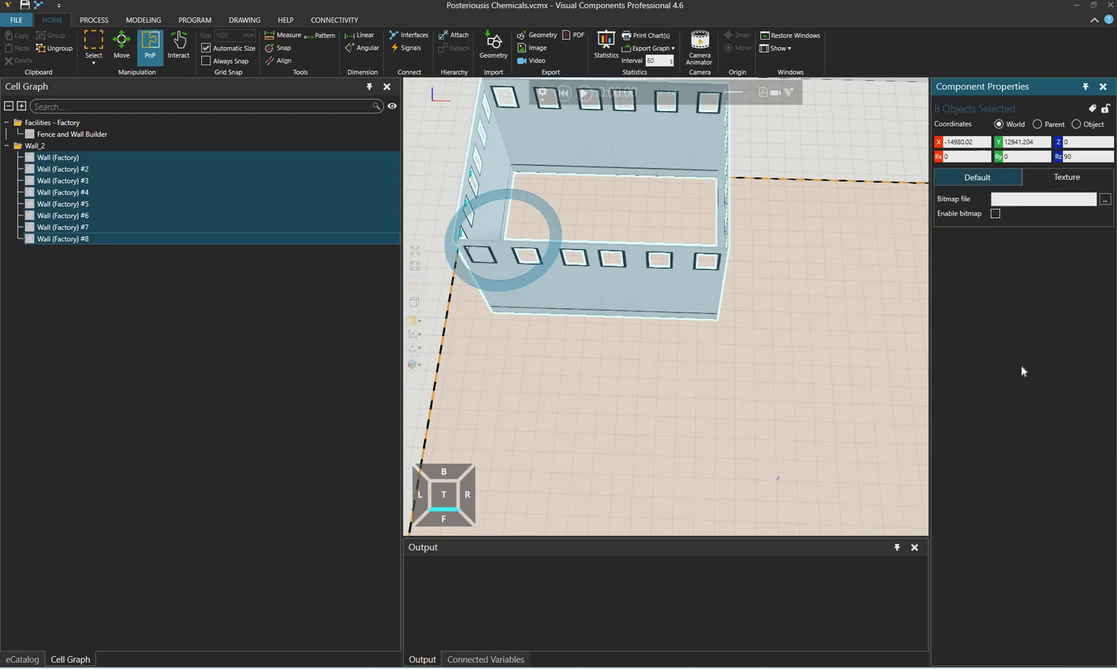
click(1032, 360)
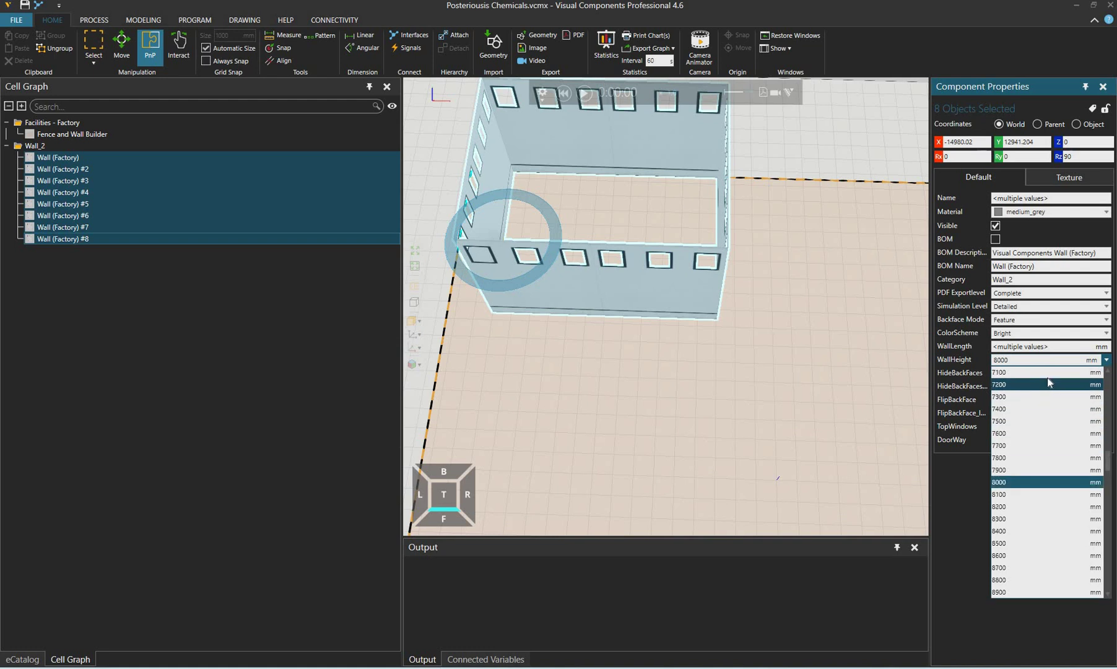
scroll(1047, 377, up, 5)
click(750, 199)
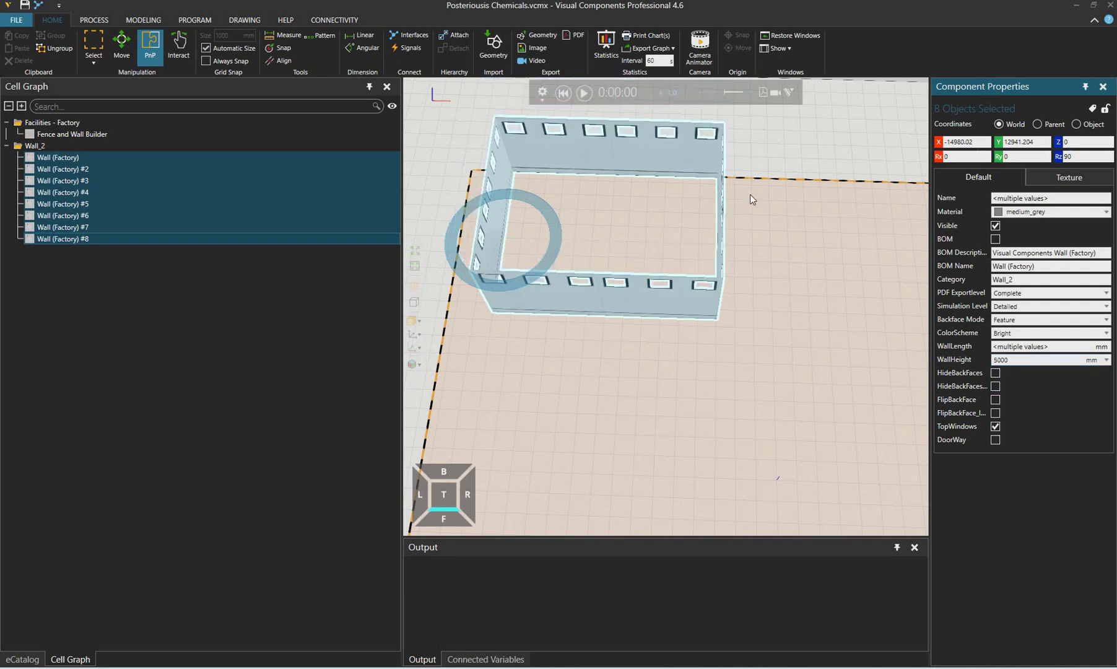
right_drag(731, 242, 657, 287)
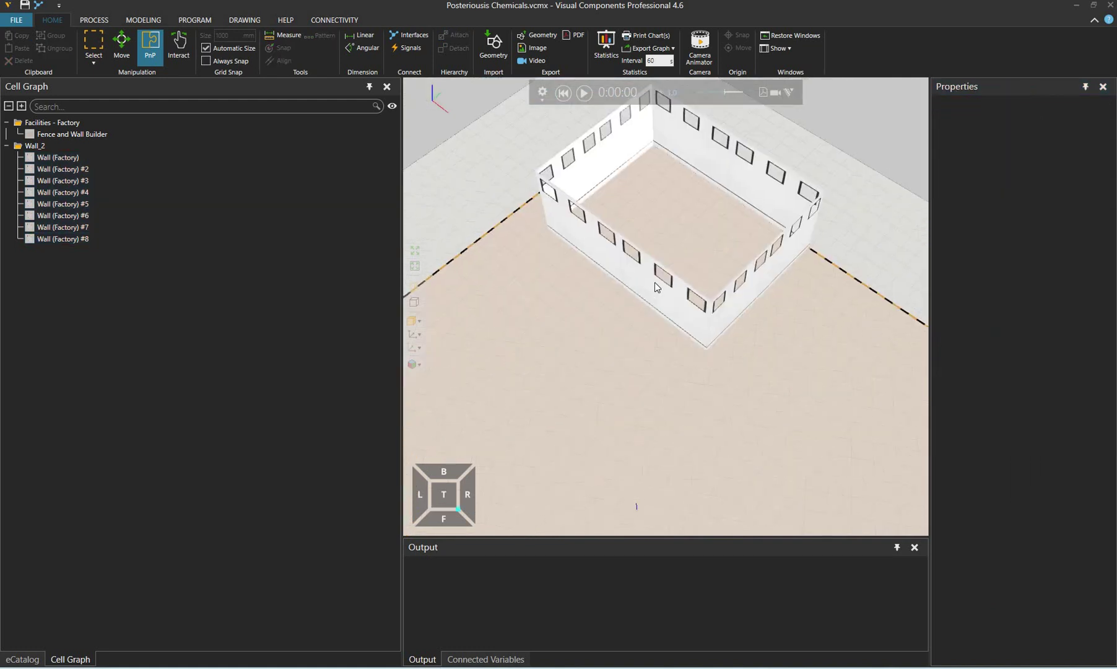
Enable DoorWay on all eight factory walls at once, and switch it off again.
click(549, 185)
click(186, 146)
right_drag(663, 180, 993, 441)
click(994, 440)
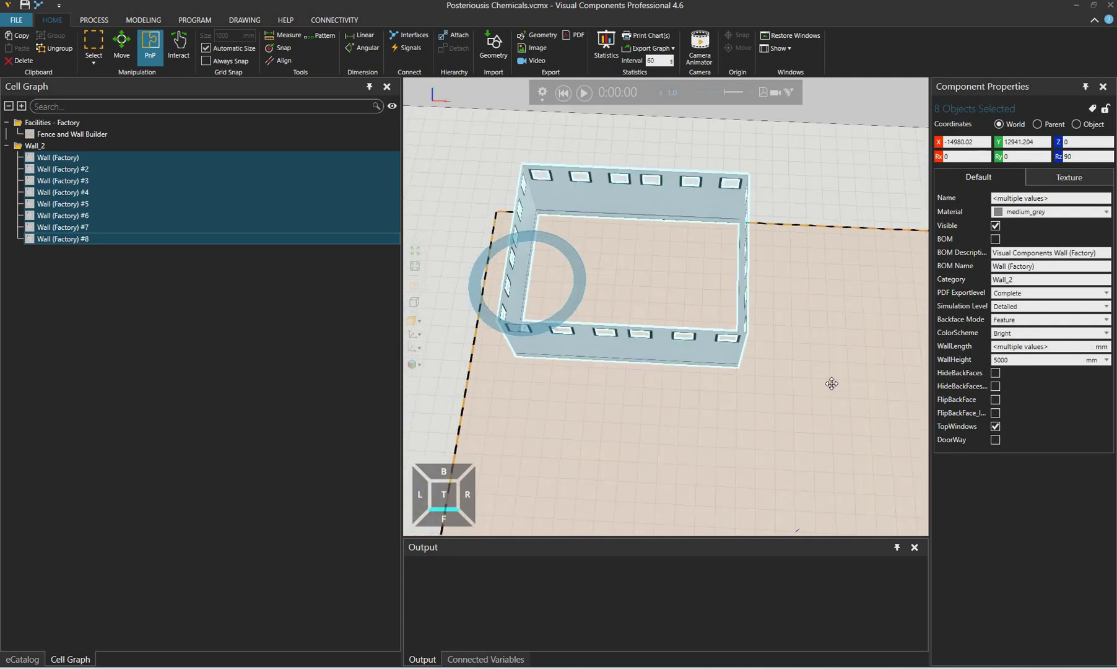
right_drag(830, 379, 982, 439)
click(994, 440)
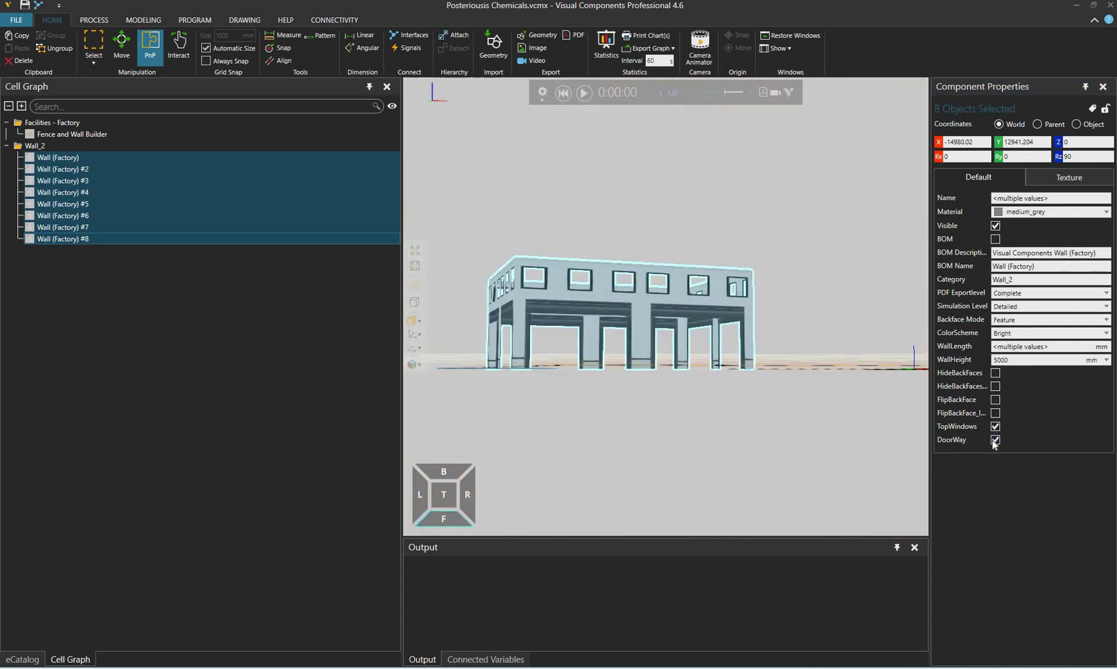
right_drag(916, 409, 803, 393)
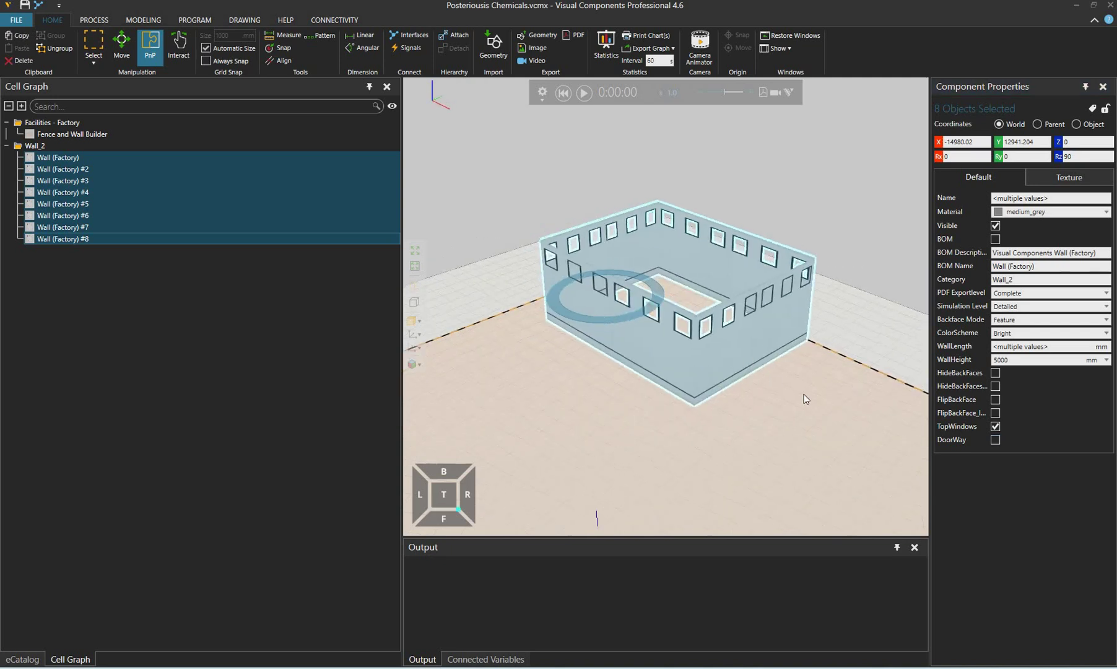
Enable DoorWay on Wall (Factory) #4, half of the room's shorter side facing the canvas interior.
click(852, 366)
click(751, 339)
click(746, 351)
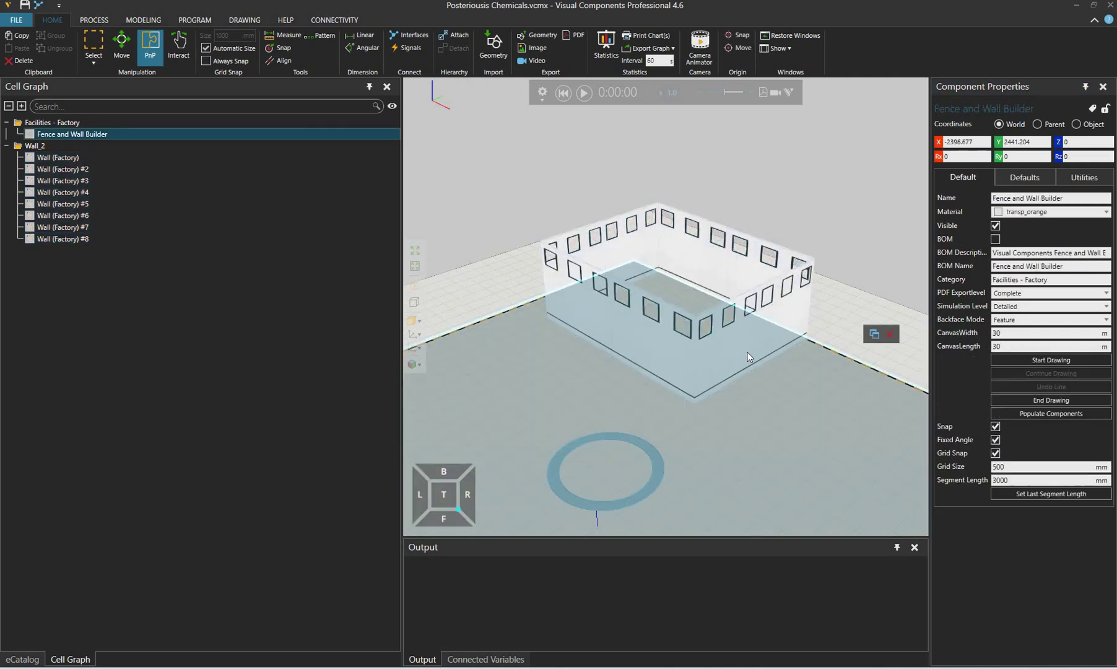
double_click(746, 351)
click(995, 439)
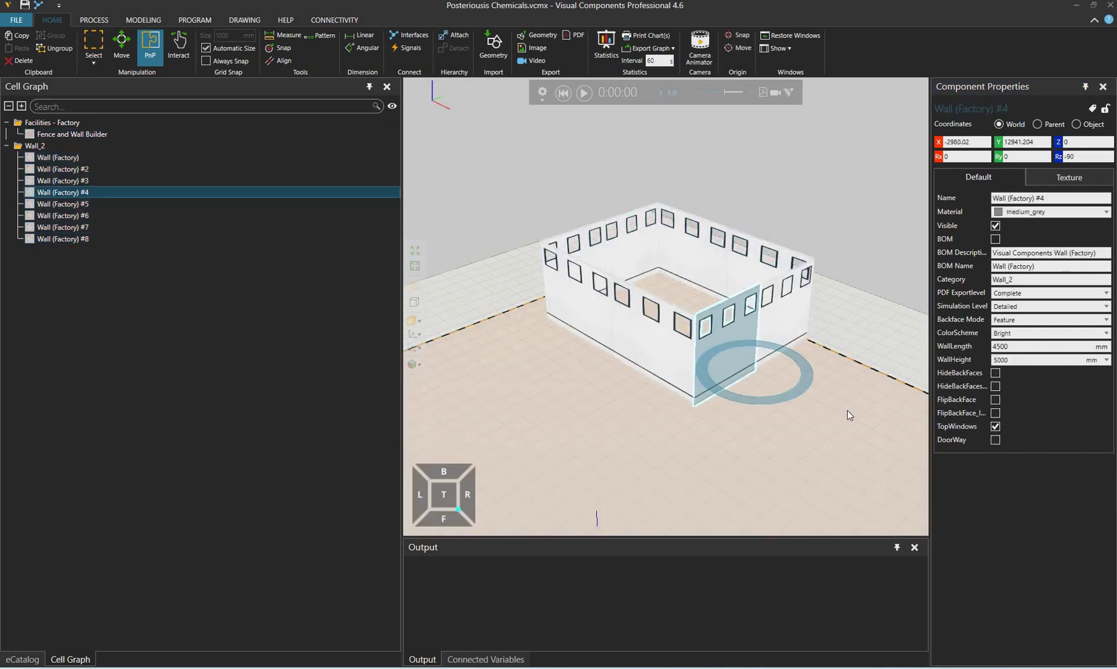
Enable DoorWay on both walls of the opposite short side, Wall (Factory) #8 and Wall (Factory) #7.
right_drag(896, 409, 508, 427)
click(545, 397)
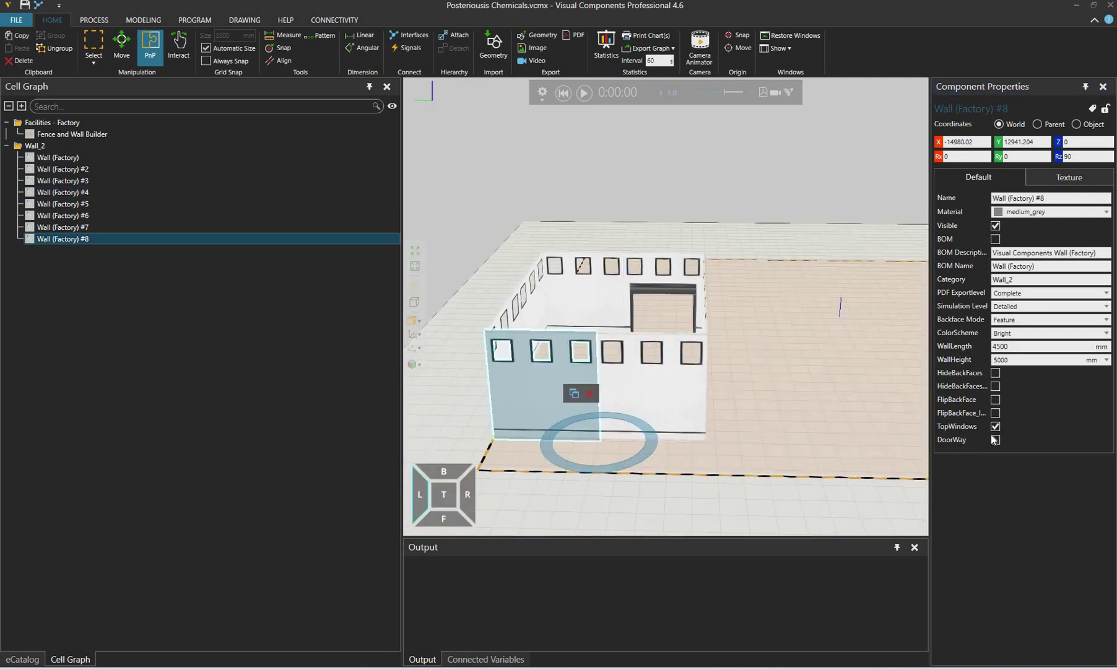
click(995, 440)
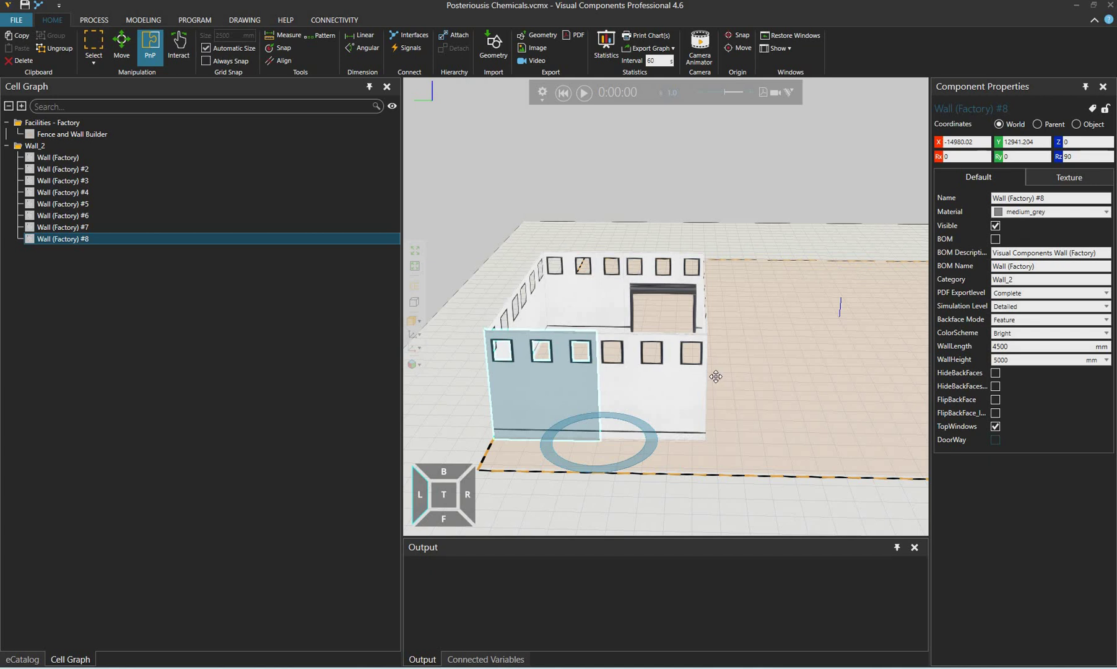
right_drag(702, 408, 804, 427)
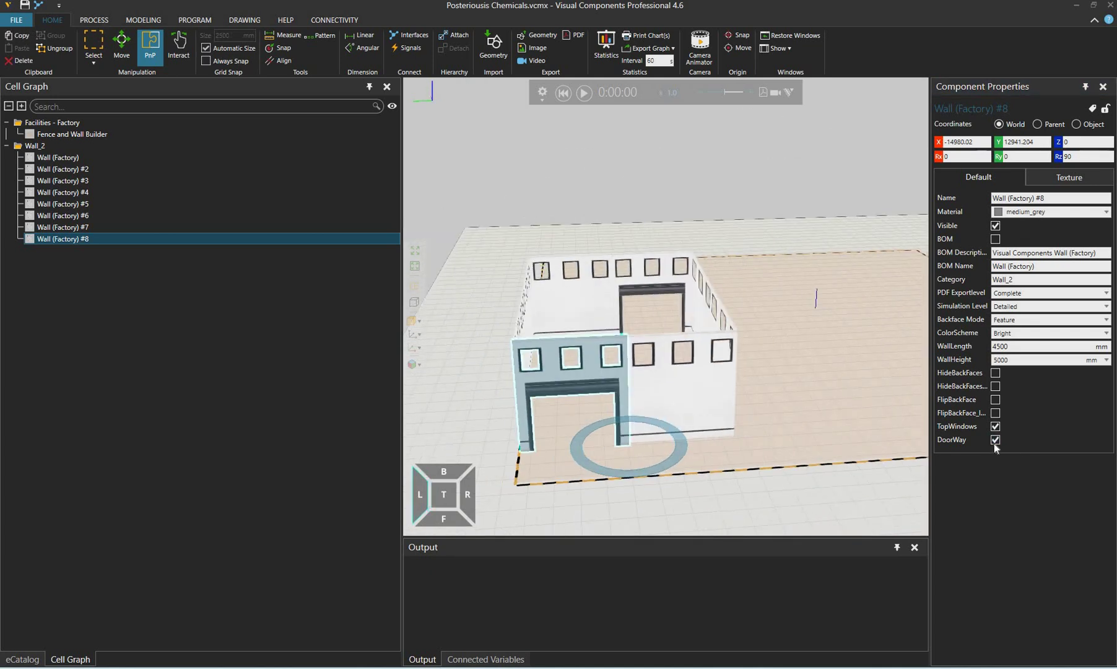
click(712, 427)
click(995, 440)
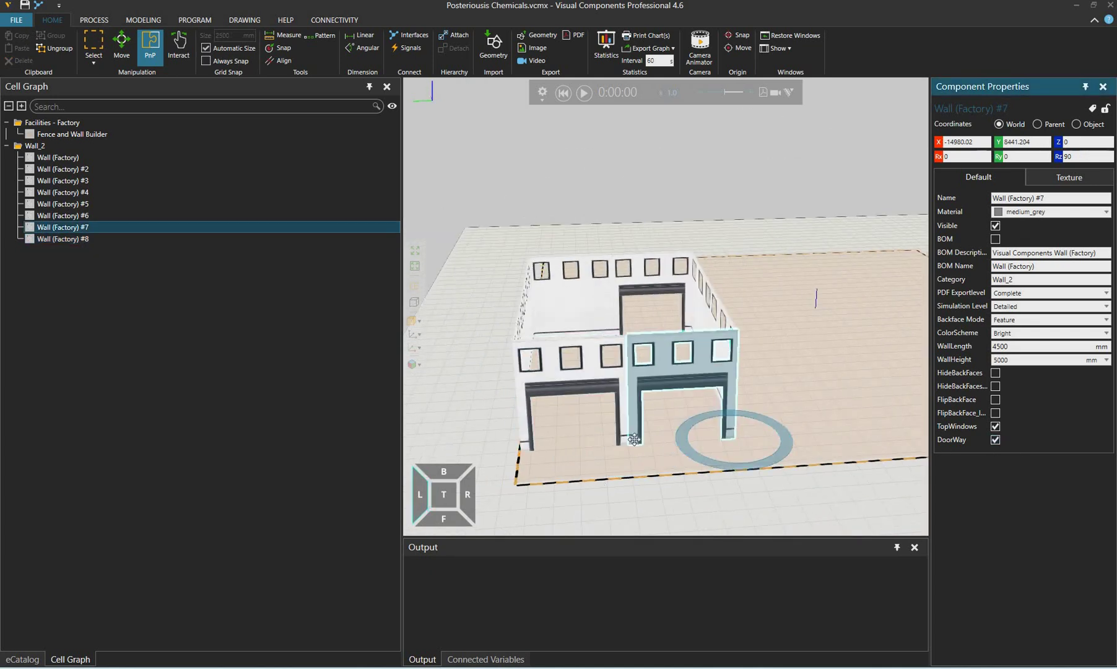
Examine the walled room and its doorways from several sides and from above.
right_drag(607, 437, 642, 303)
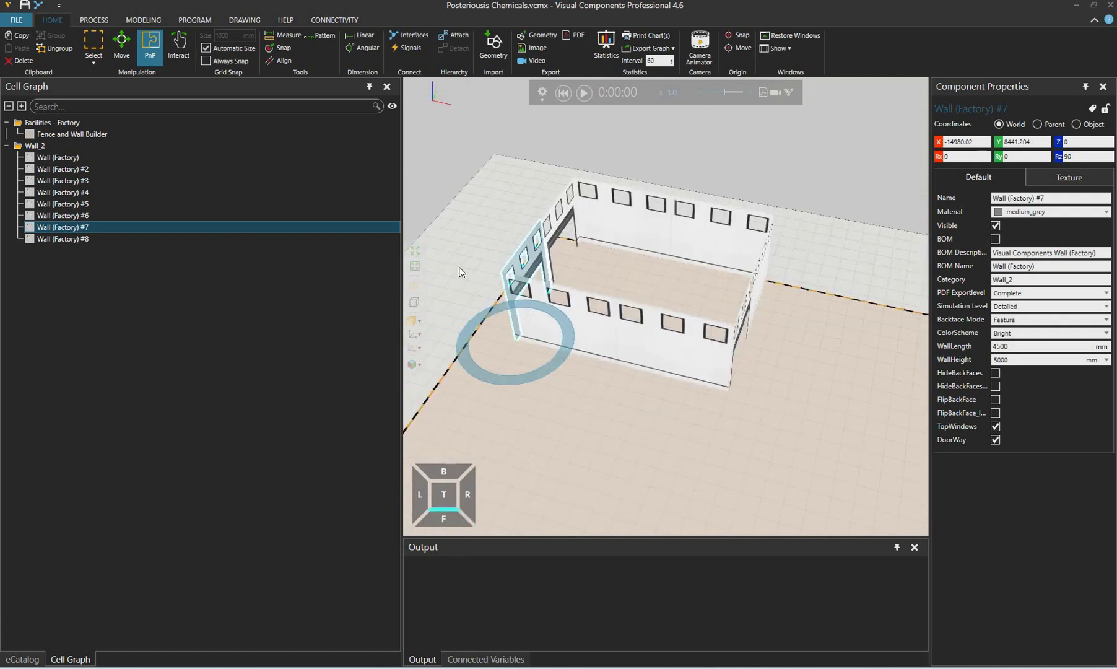
right_drag(460, 271, 546, 240)
right_drag(706, 236, 699, 271)
click(684, 169)
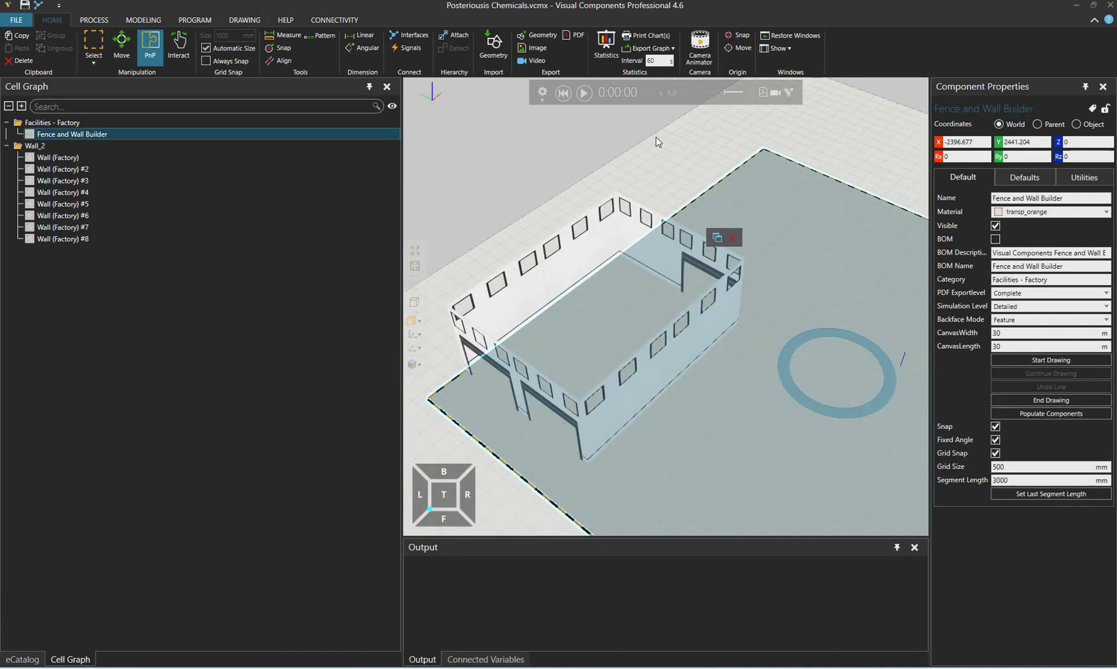
key(ctrl+i)
click(617, 113)
right_drag(618, 108, 486, 427)
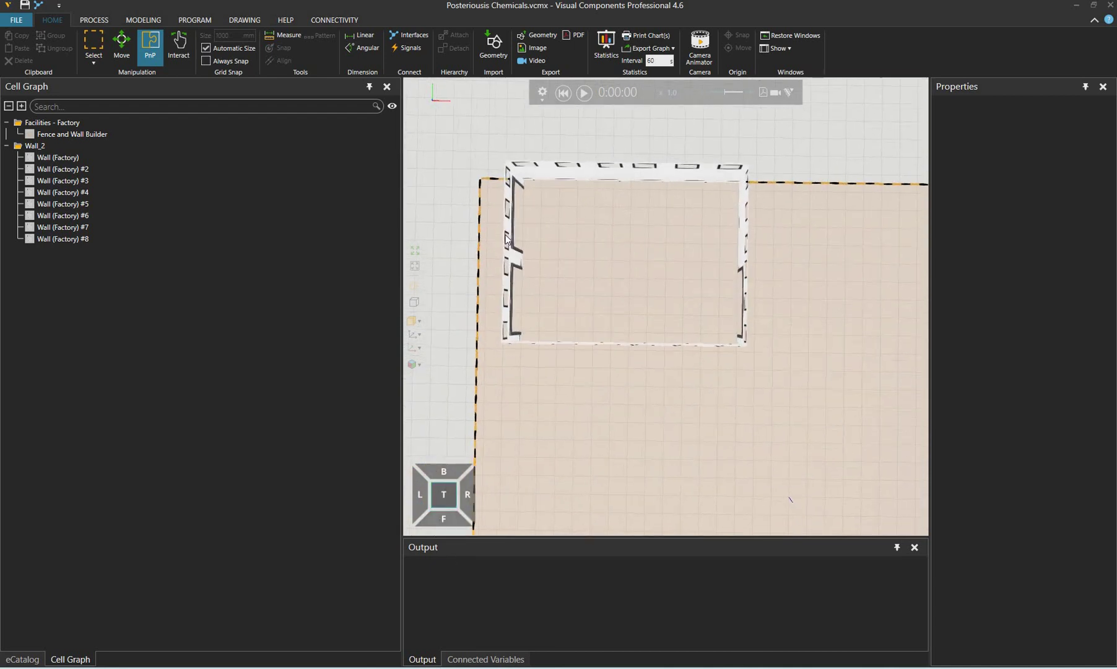
scroll(507, 279, up, 3)
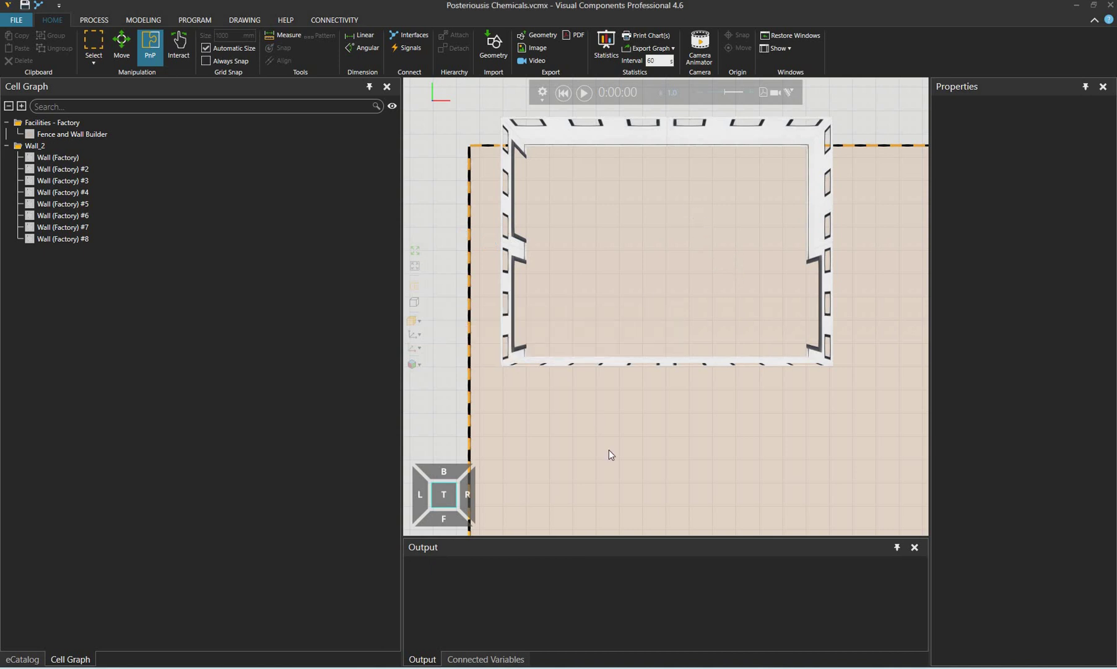
right_drag(608, 449, 983, 230)
Hide the Fence and Wall Builder canvas and show it again.
click(881, 253)
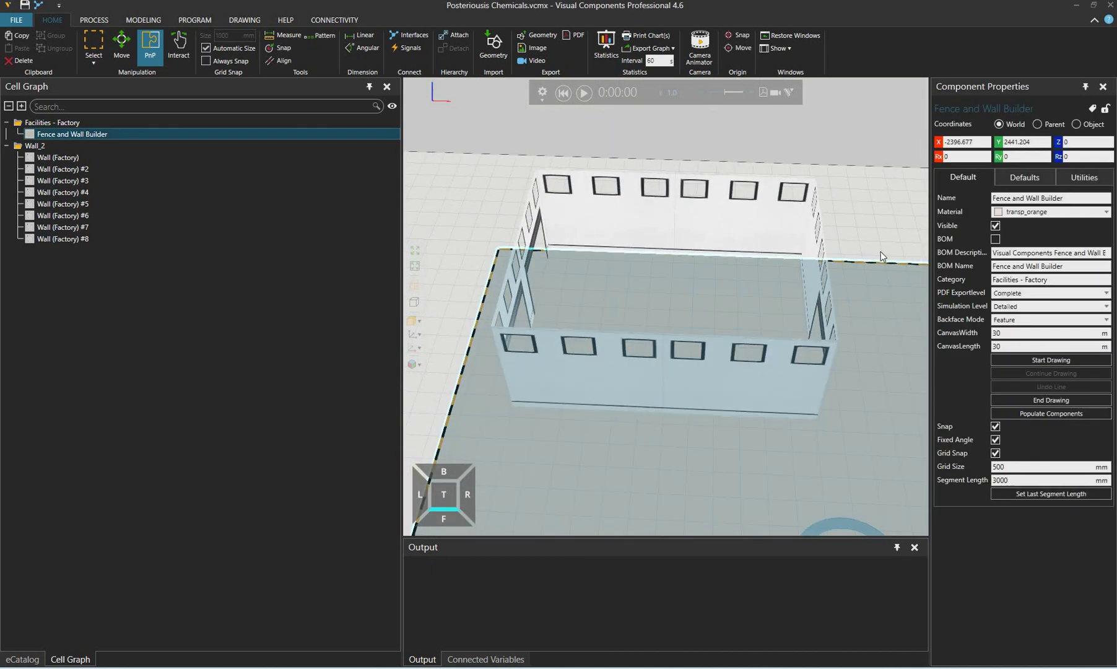
click(818, 288)
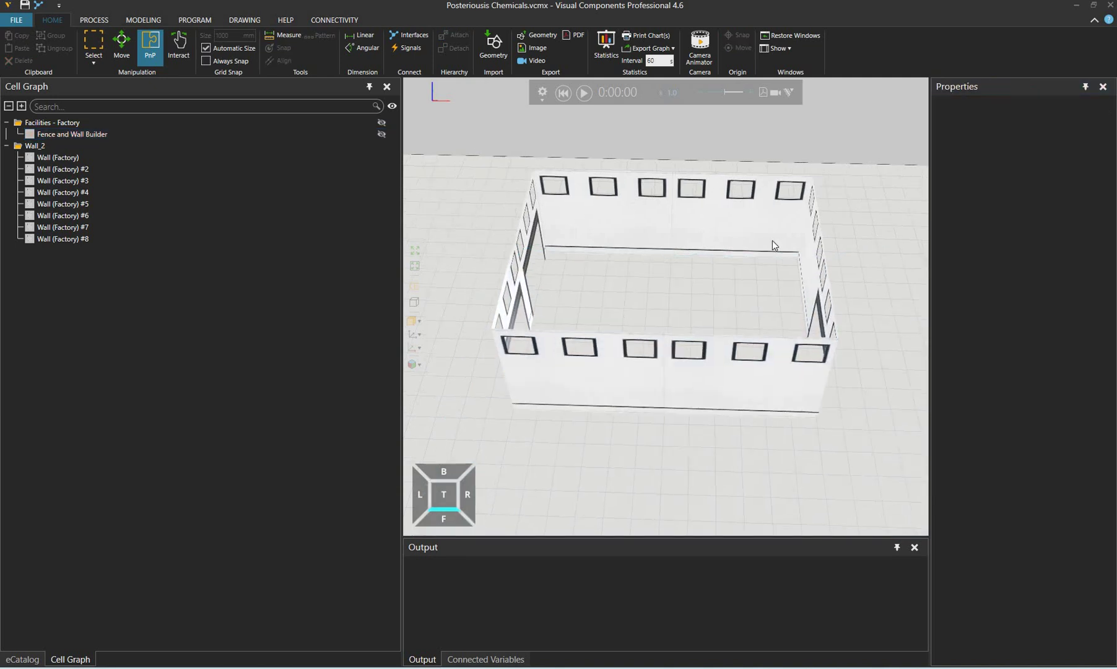
right_drag(772, 240, 863, 294)
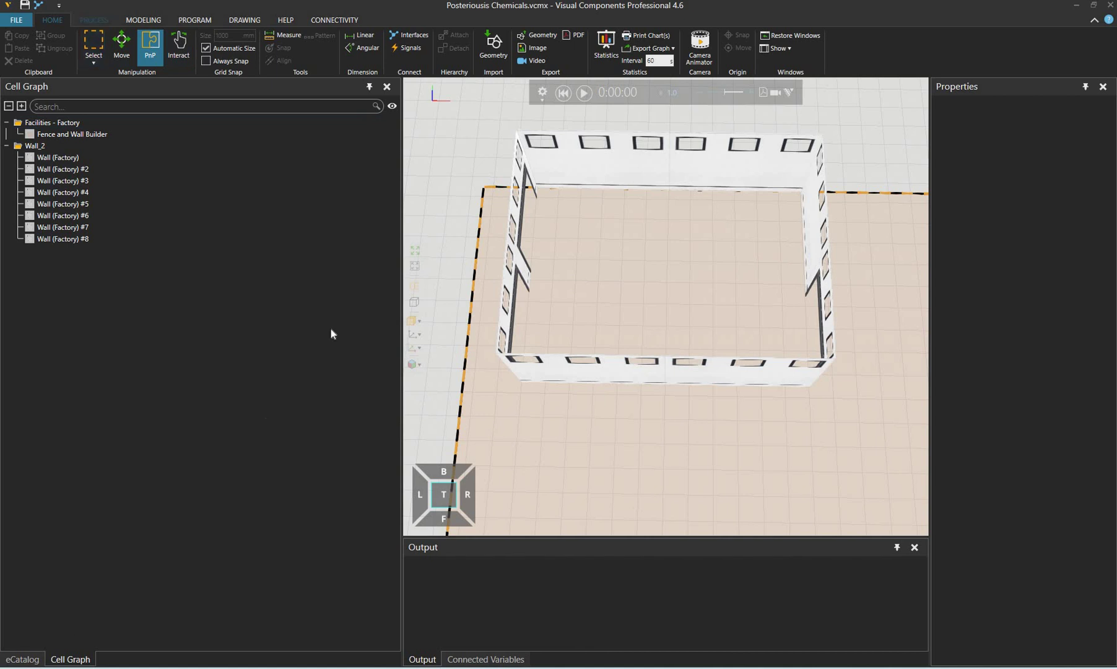
Open the eCatalog model library.
click(22, 659)
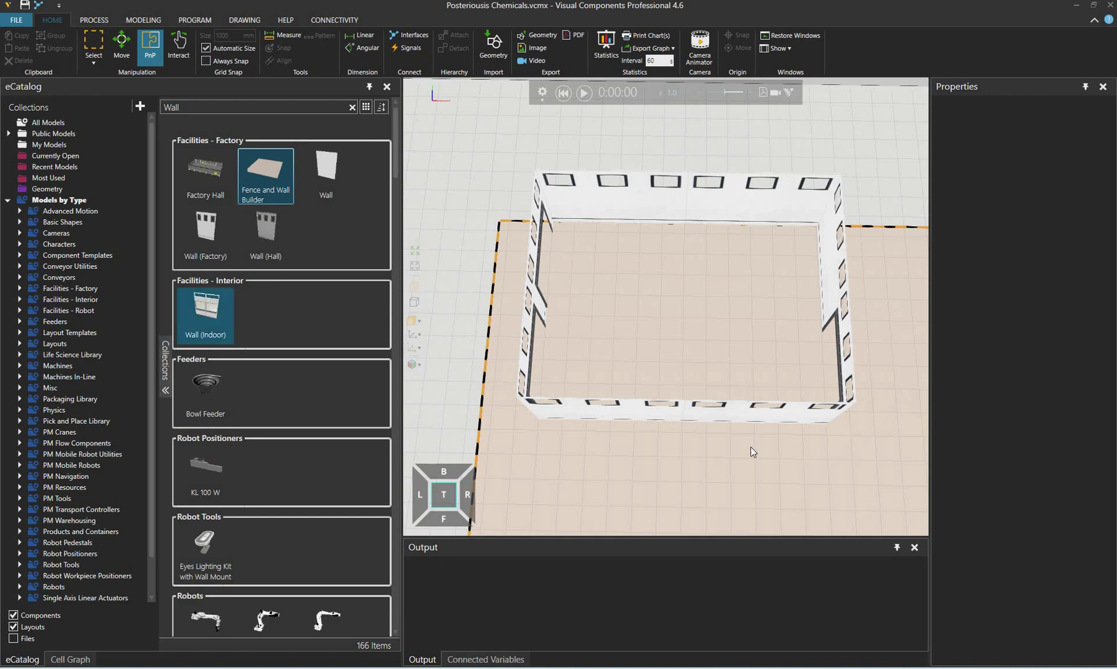
Enable DoorWay on Wall (Factory) #5 in the front long side, and switch it off again.
right_drag(750, 447, 964, 421)
click(799, 450)
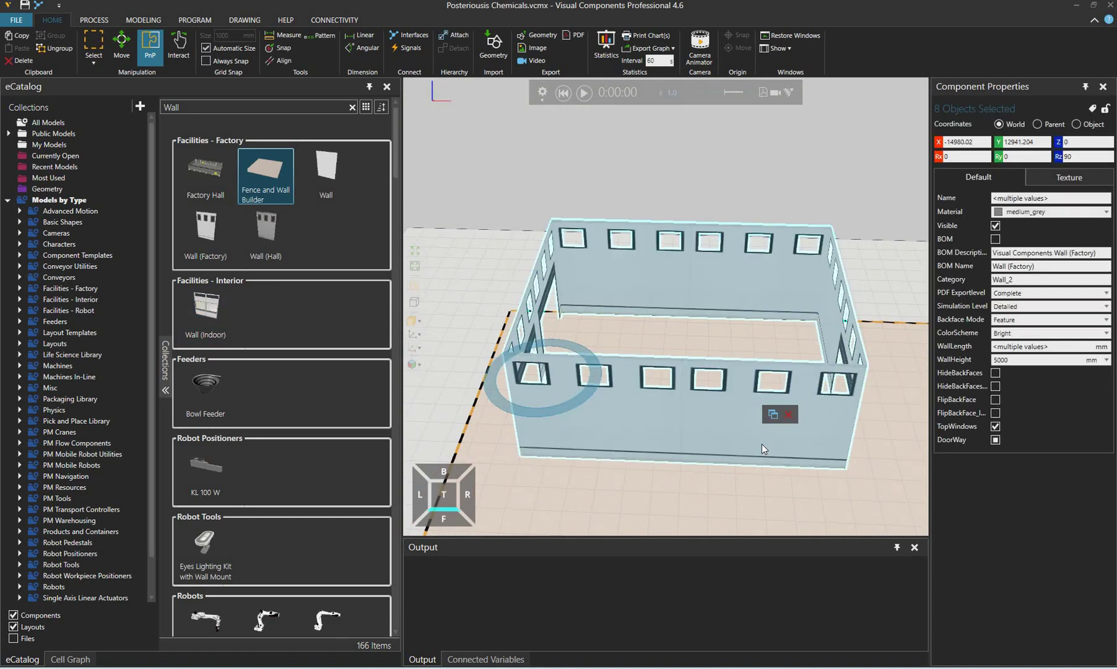
click(743, 447)
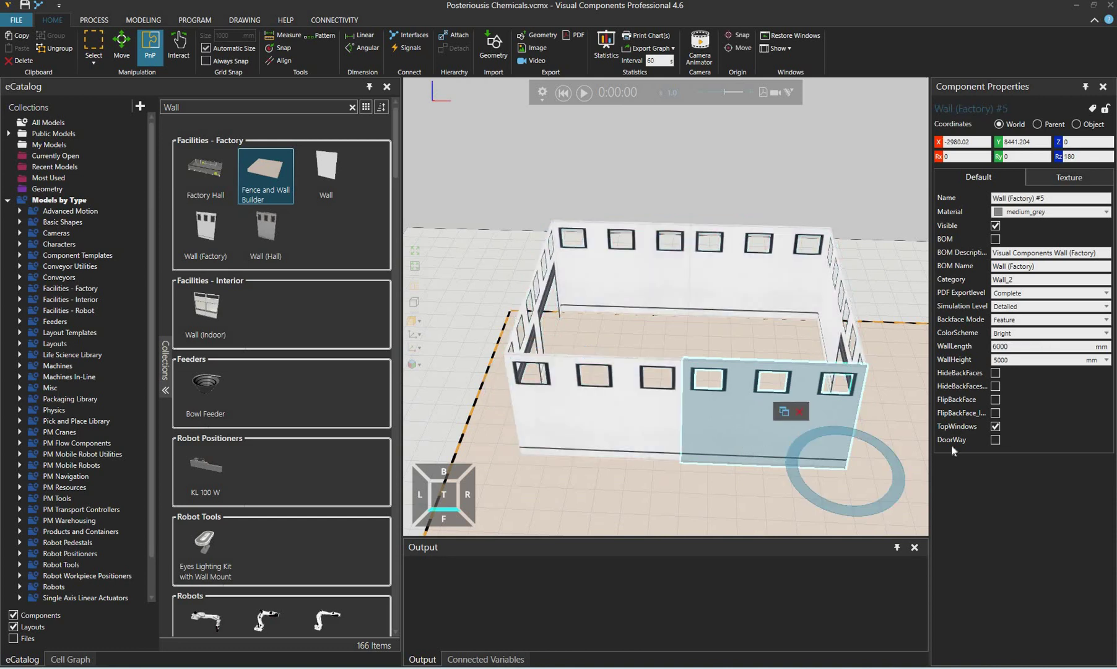
click(996, 439)
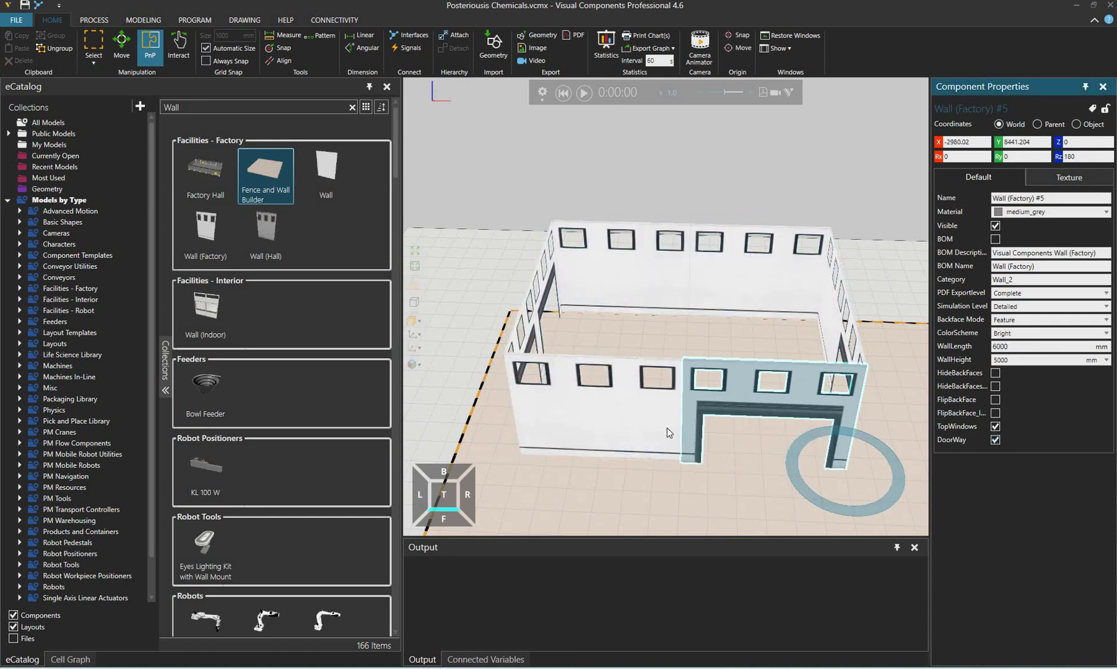
right_drag(728, 363, 703, 422)
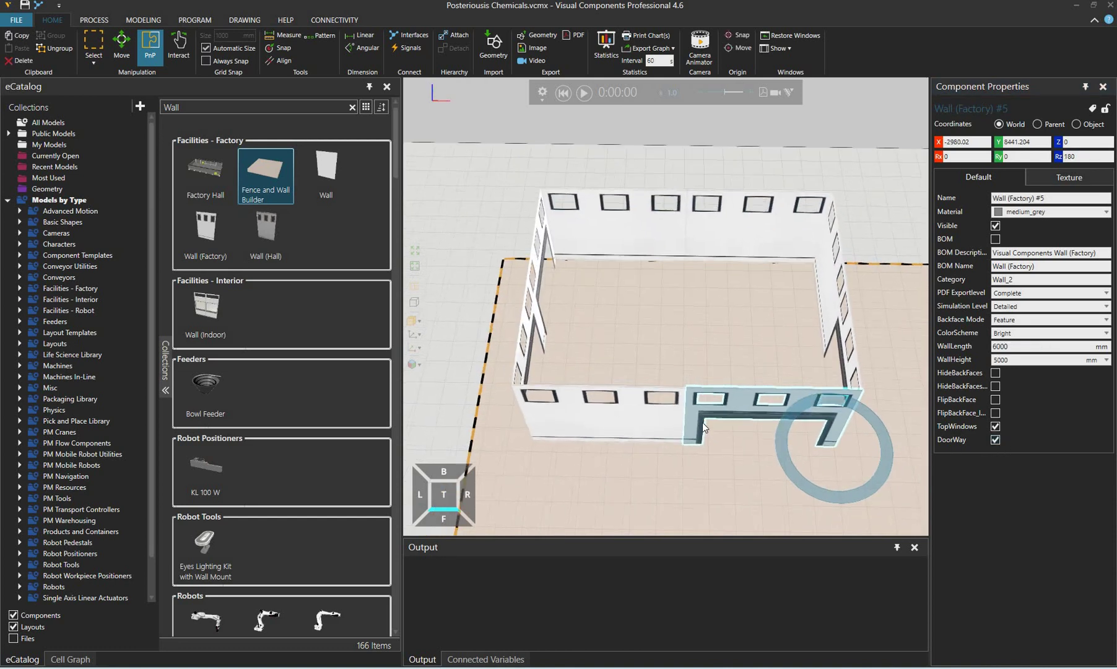
click(994, 440)
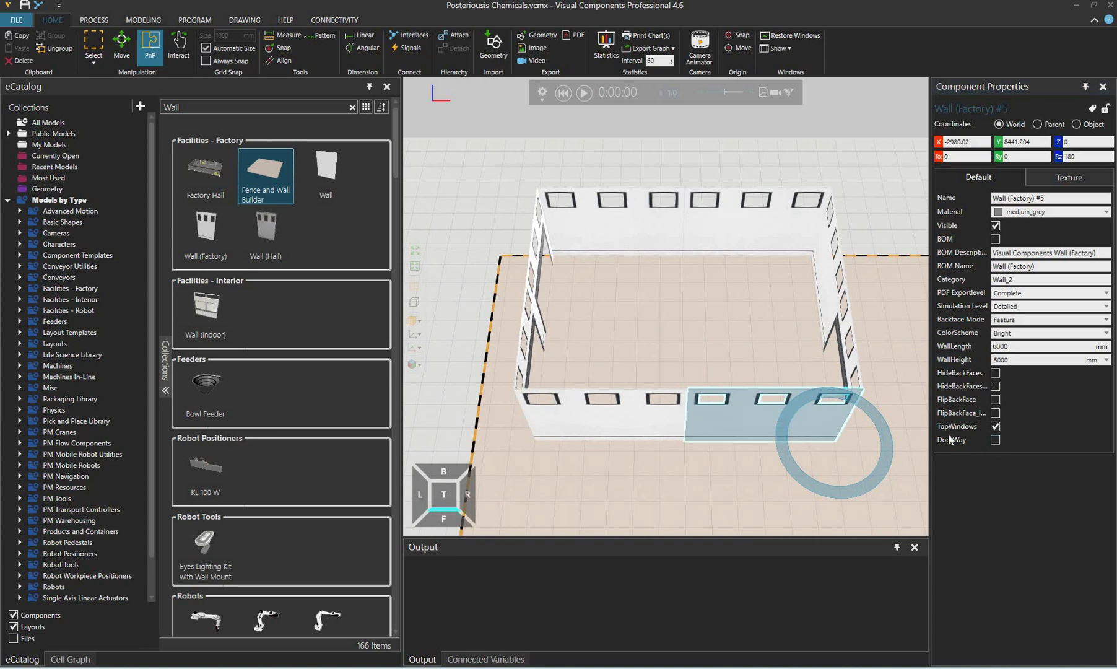
Enable DoorWay on Wall (Factory) #6 in the front long side and clear the selection.
click(647, 421)
click(995, 439)
right_drag(725, 335, 814, 323)
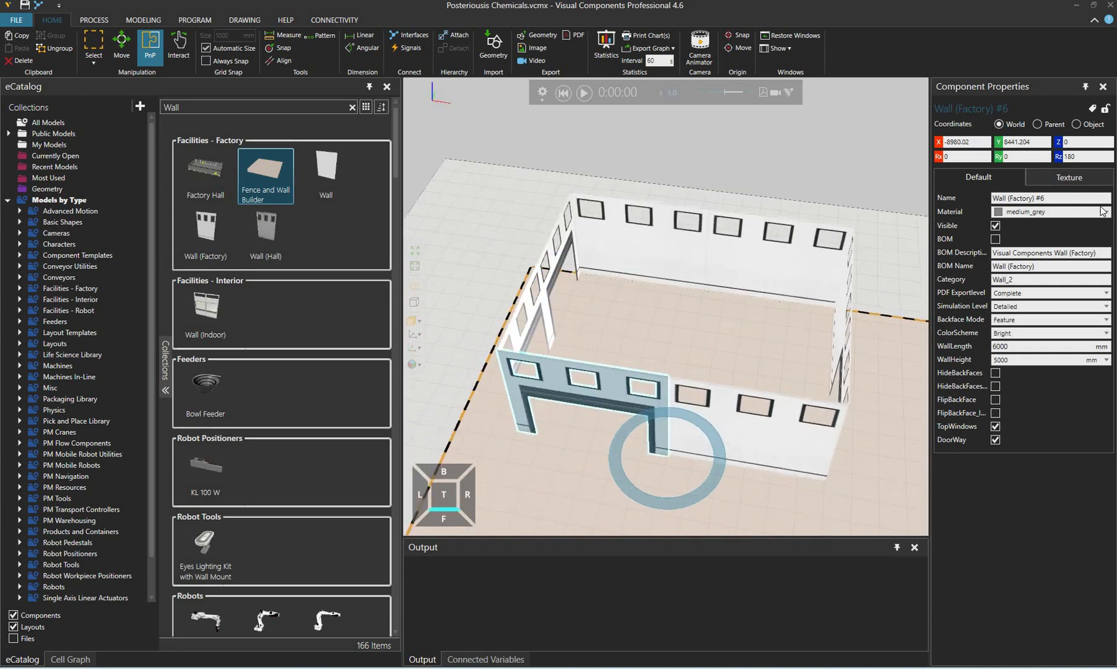
right_drag(1103, 211, 1060, 195)
click(1059, 183)
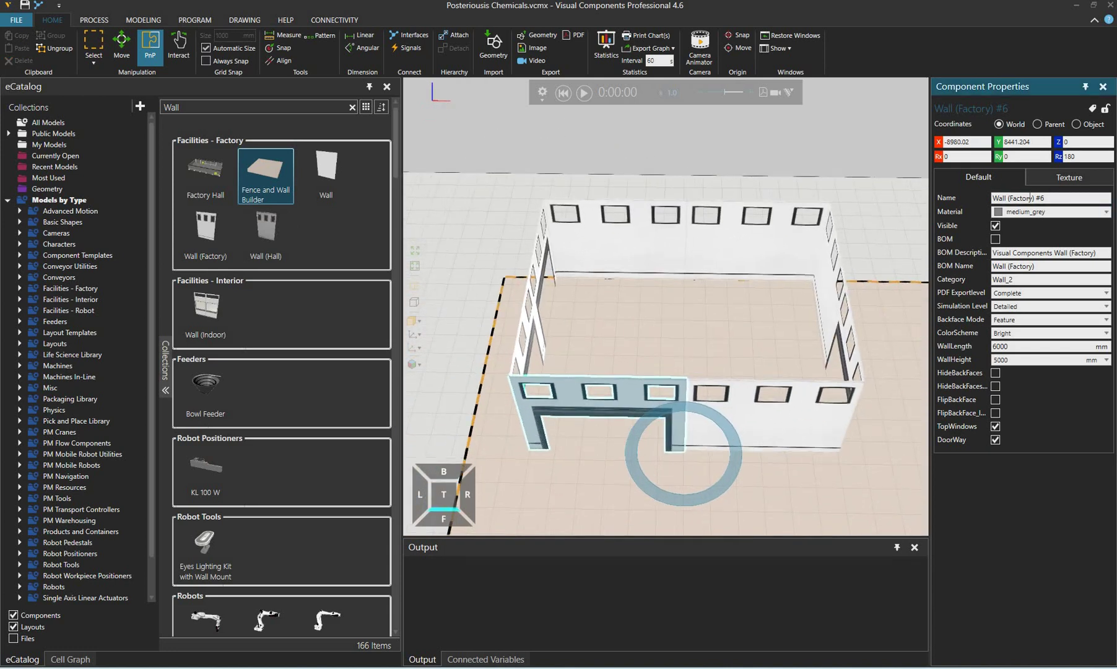
click(1058, 213)
click(744, 196)
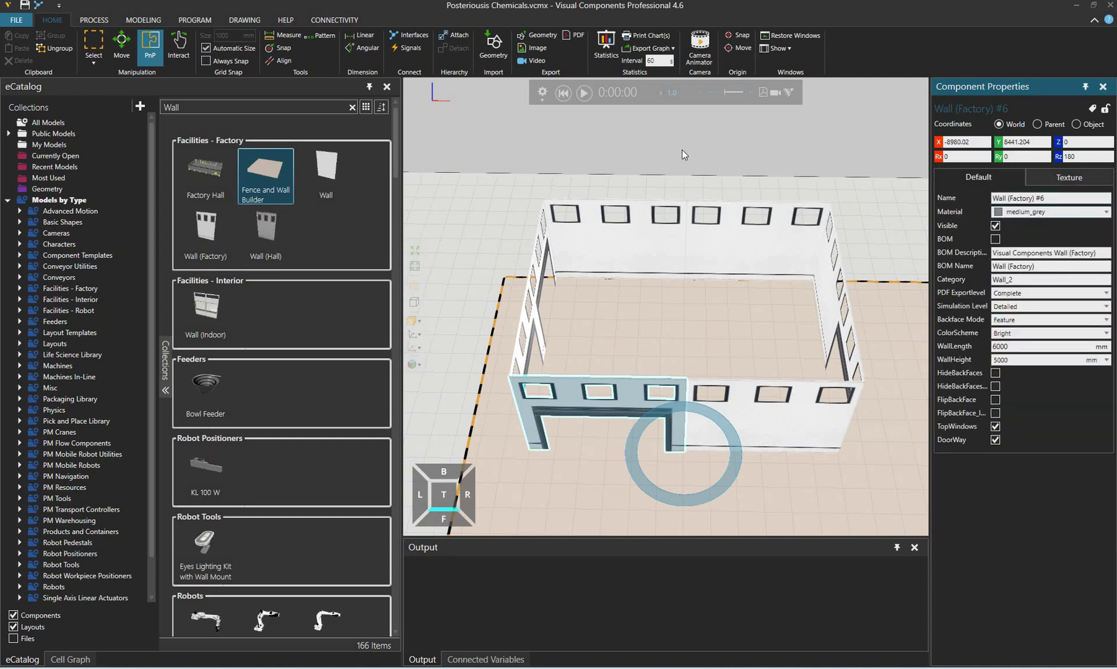
click(405, 170)
right_drag(404, 175, 394, 186)
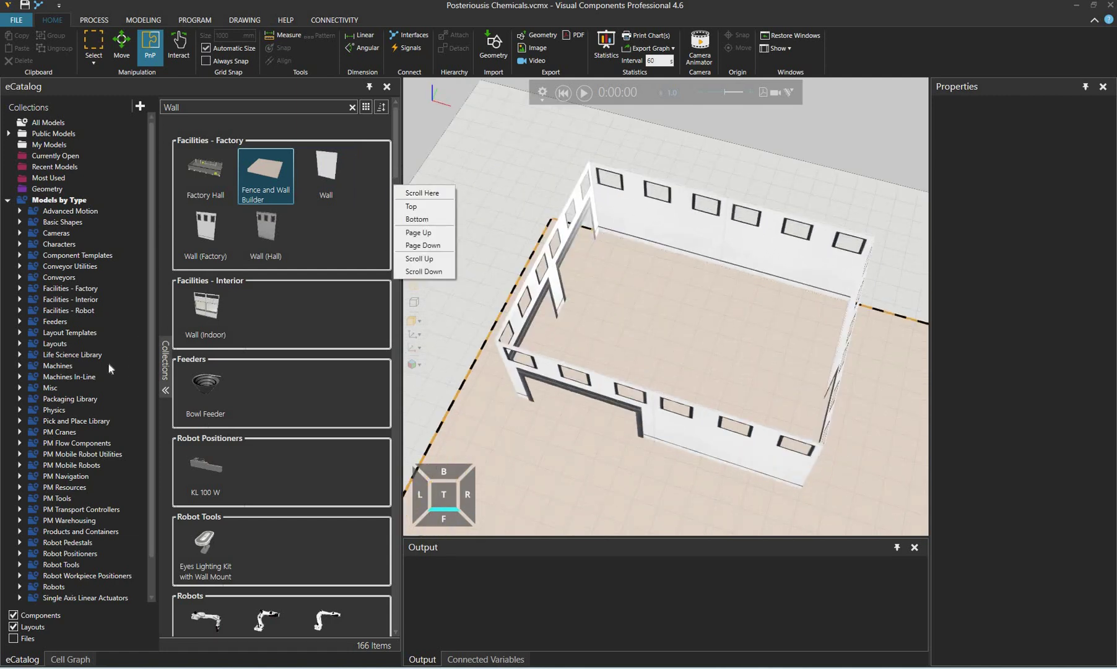
Display the PM Warehousing models in the eCatalog.
click(85, 405)
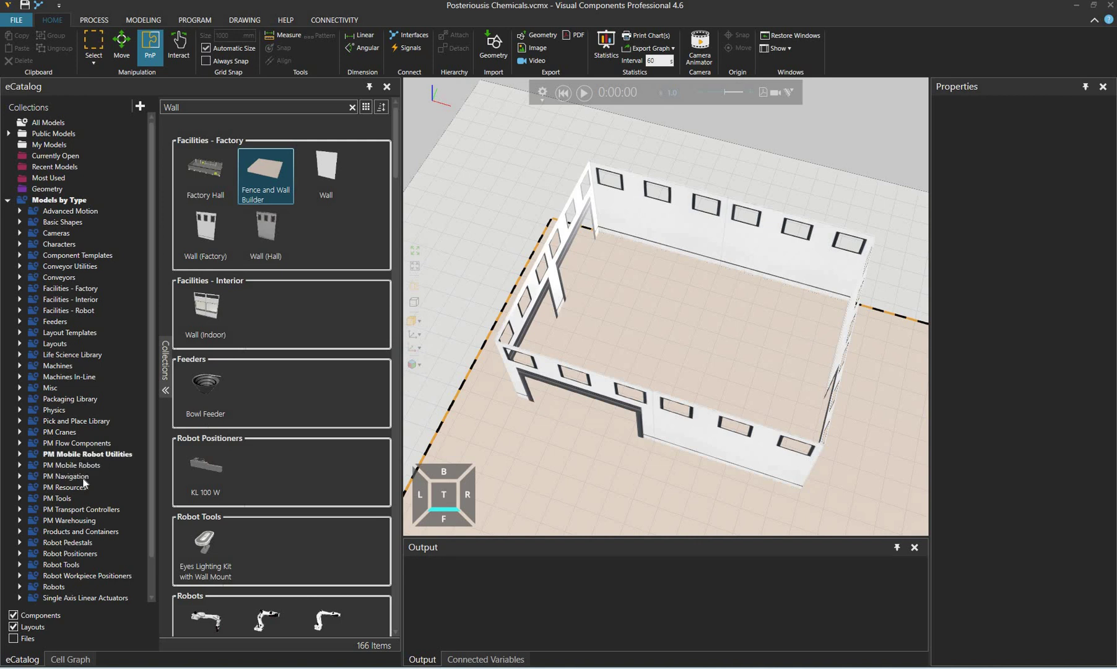
click(72, 520)
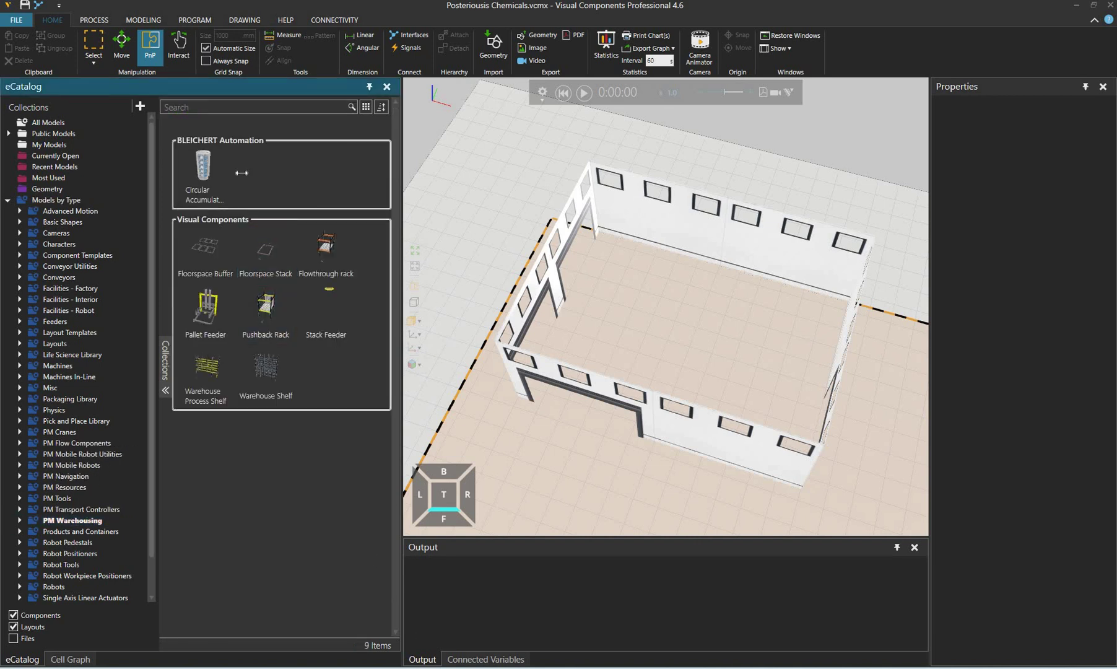
Switch to the OneNote plan and sketch a pallet in red ink below the Out arrow near the Warehouse.
key(alt+Tab)
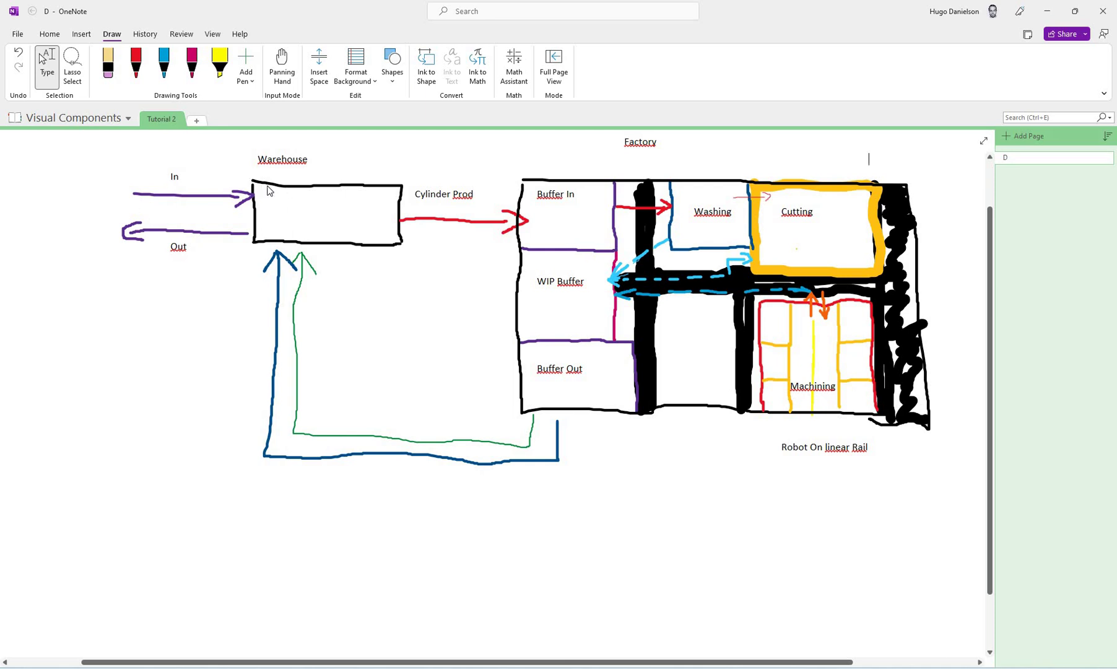
click(135, 62)
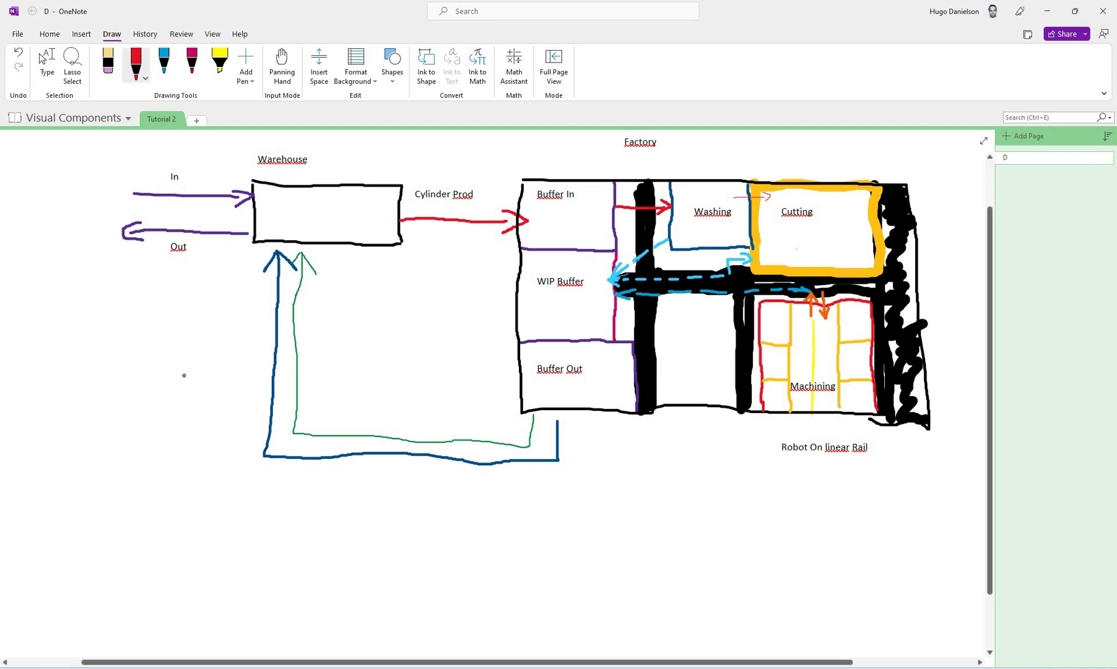
mouse_move(230, 377)
mouse_down()
mouse_move(113, 366)
mouse_move(157, 335)
mouse_up()
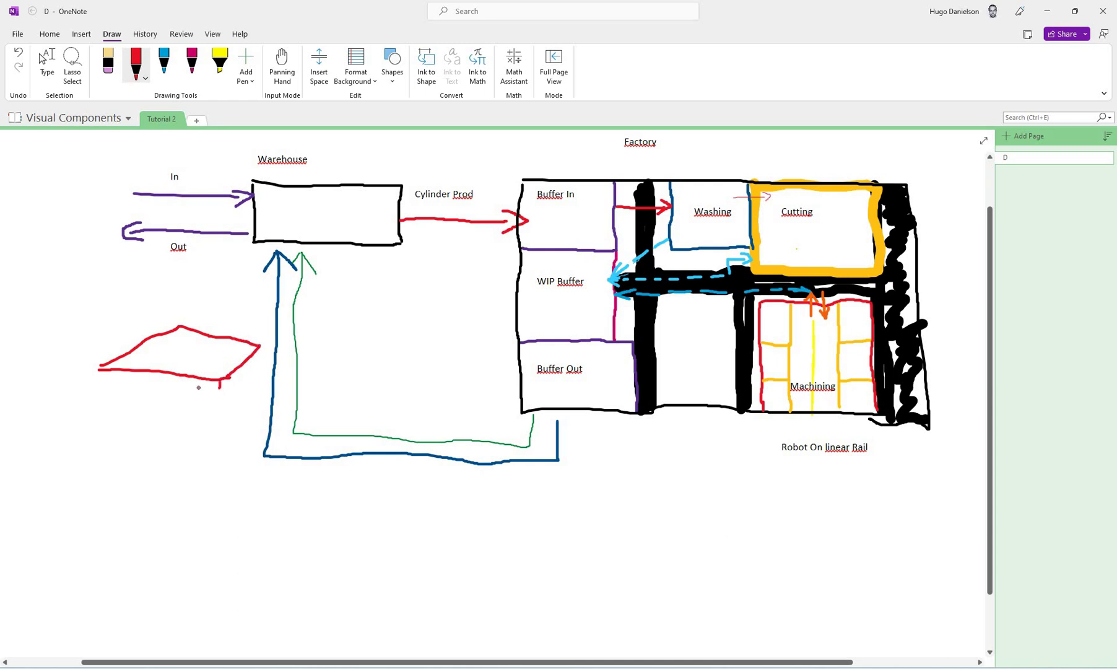
drag(183, 385, 136, 382)
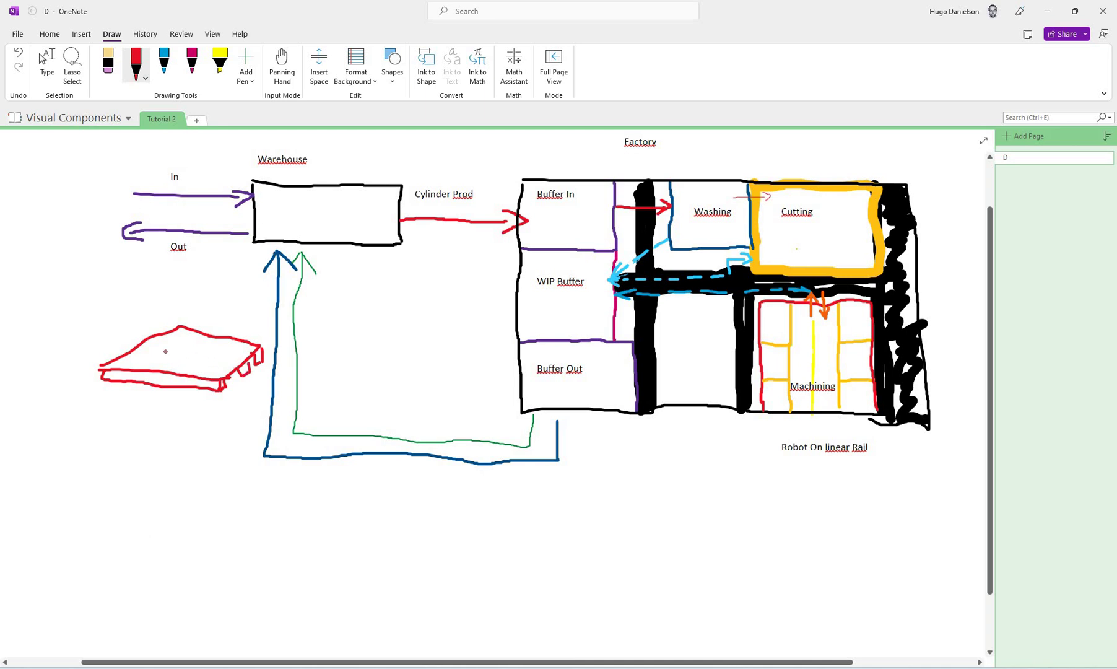
Draw slat lines across the top of the red pallet sketch and undo them.
drag(243, 365, 176, 353)
drag(244, 359, 167, 333)
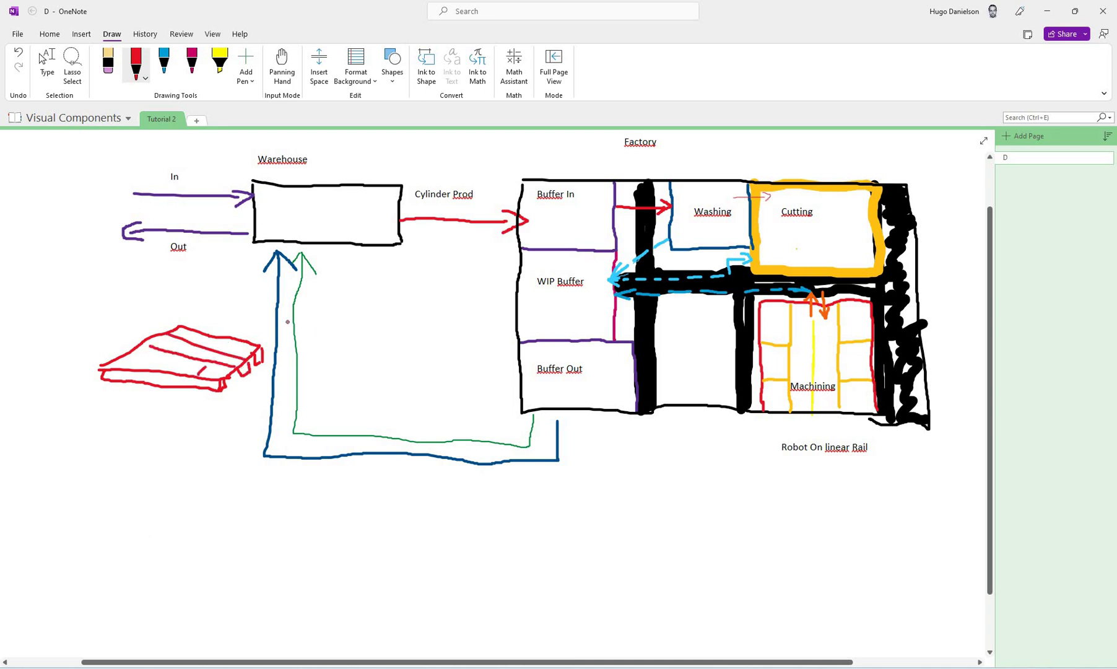
key(ctrl+z)
key(ctrl+z)
key(ctrl+z)
key(ctrl+z)
Change the pen ink to black, draw a slat across the red pallet sketch and write a 1200 mm width dimension below it.
click(136, 65)
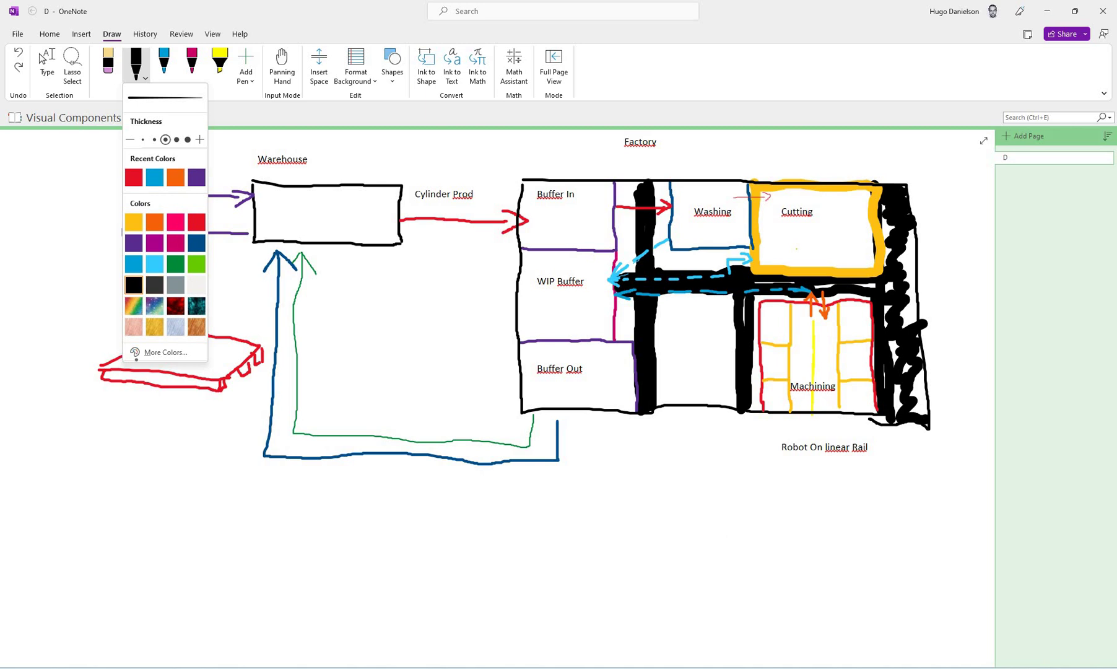
click(133, 284)
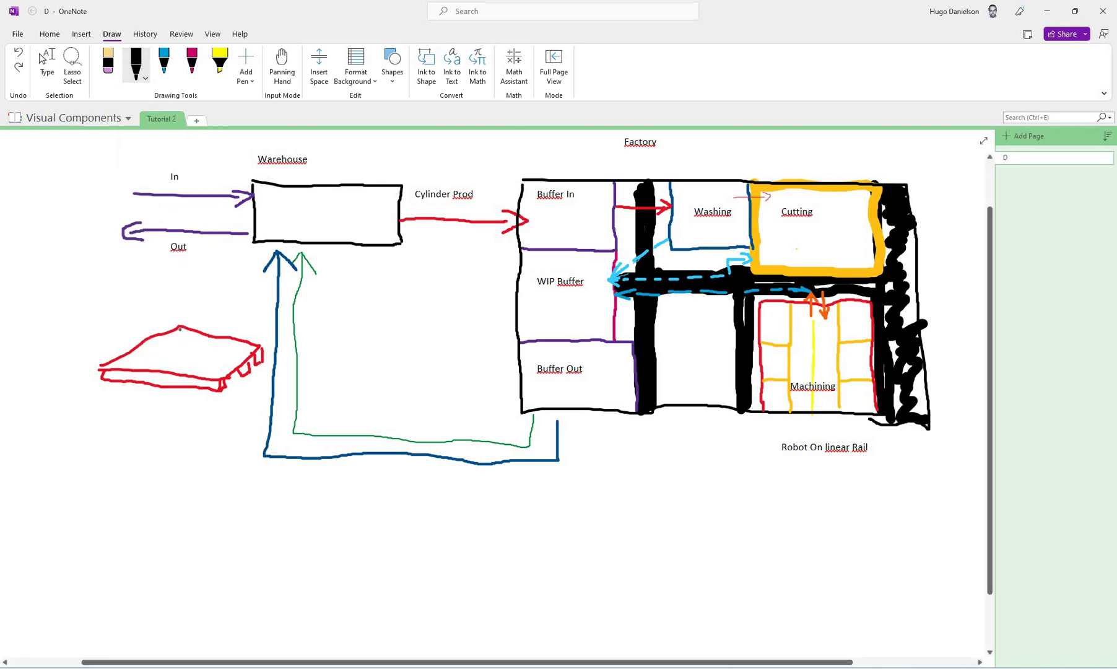
mouse_move(133, 368)
mouse_down()
mouse_move(187, 333)
mouse_move(118, 359)
mouse_up()
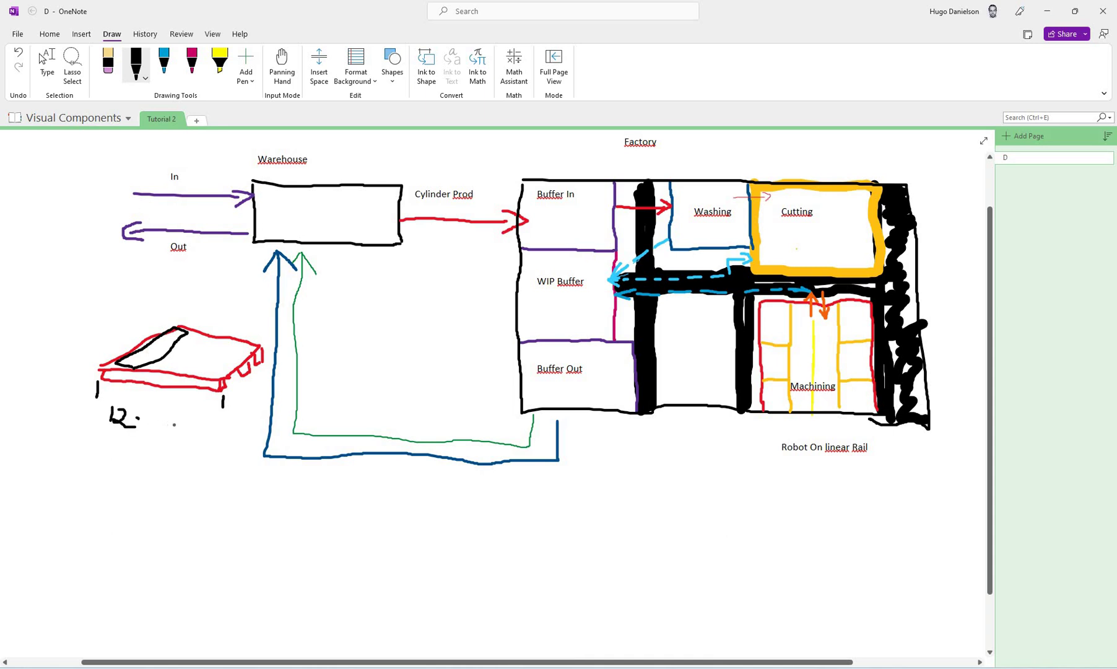
drag(140, 418, 138, 426)
drag(149, 419, 144, 421)
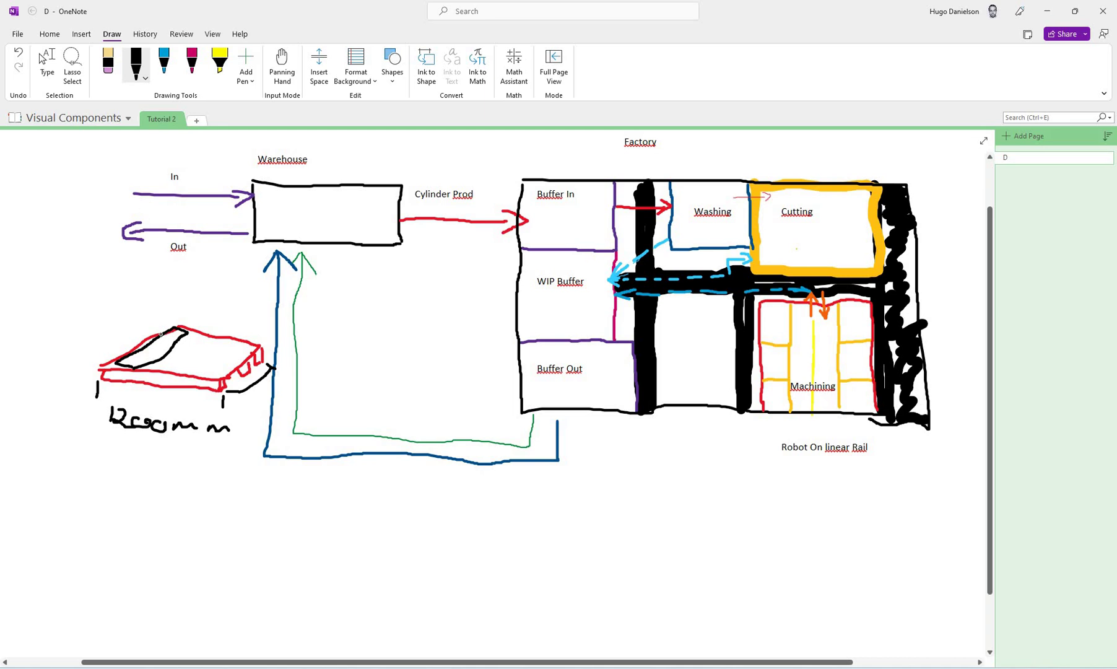
Undo the black slat and the 1200 mm dimension on the pallet sketch, keeping its red corner blocks.
key(ctrl+z)
key(ctrl+z)
key(ctrl+z)
key(ctrl+z)
drag(148, 421, 112, 415)
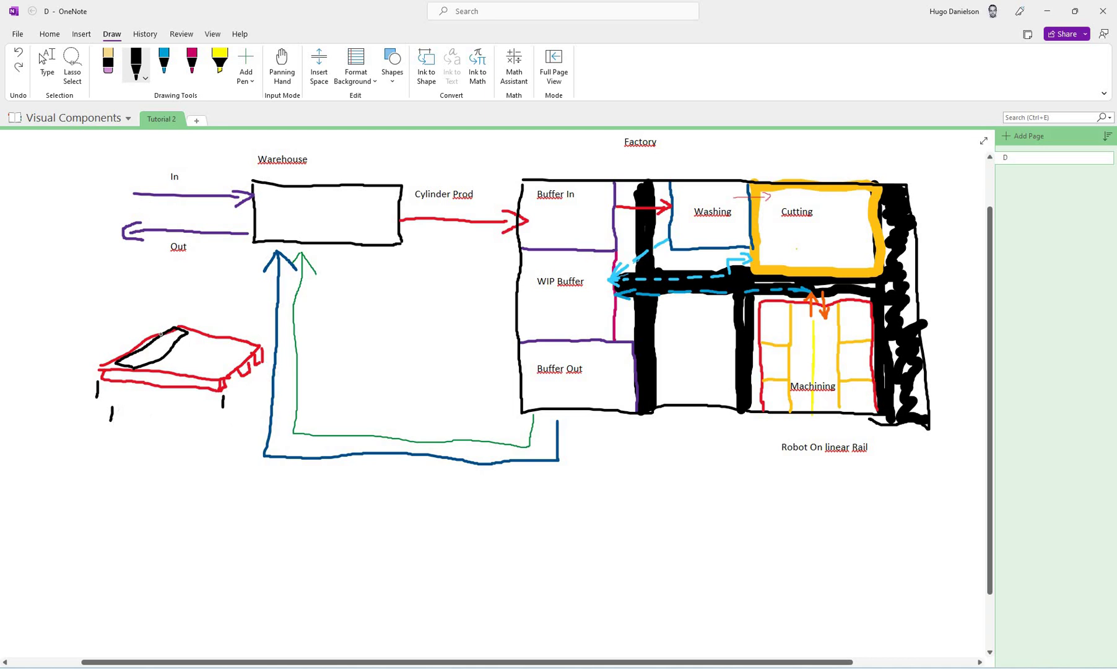
click(223, 401)
click(98, 388)
click(152, 345)
key(ctrl+z)
key(ctrl+z)
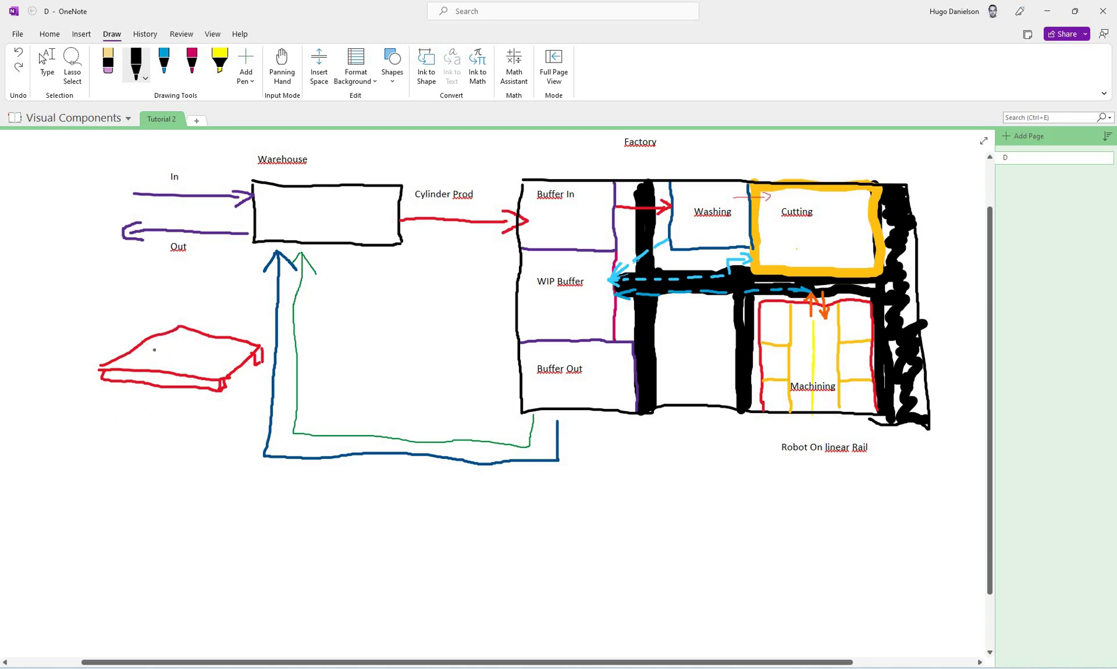
key(ctrl+y)
Draw parallel black slats lengthwise across the top of the red pallet sketch.
drag(160, 335, 238, 355)
drag(181, 323, 254, 344)
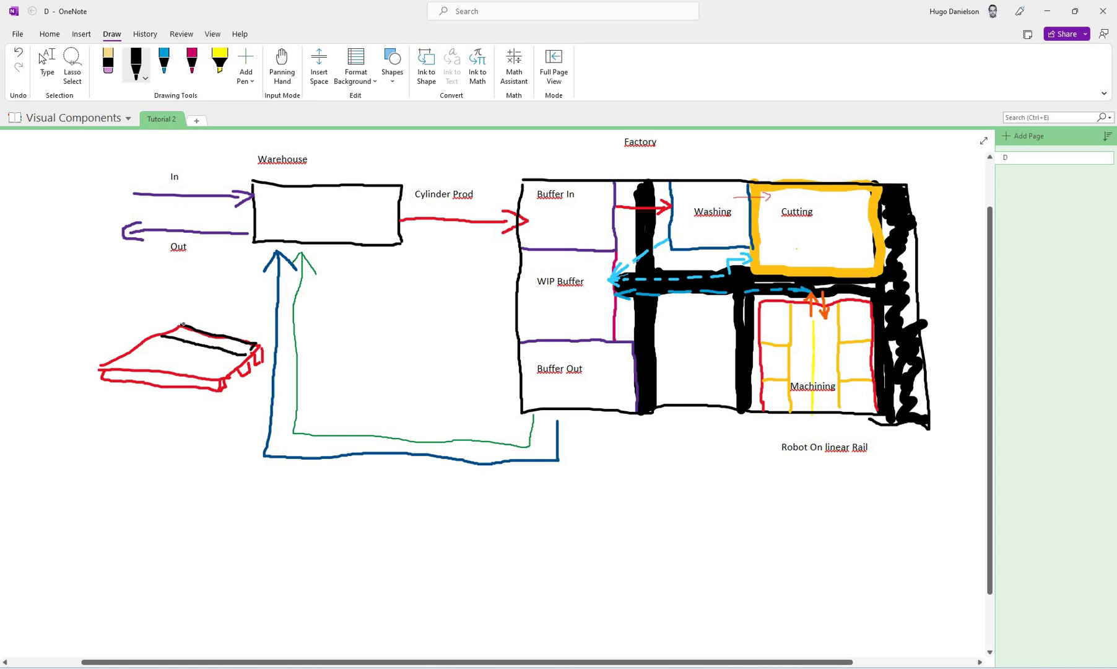
mouse_move(162, 335)
mouse_down()
mouse_move(183, 323)
mouse_move(160, 341)
mouse_move(228, 369)
mouse_up()
drag(161, 341, 235, 363)
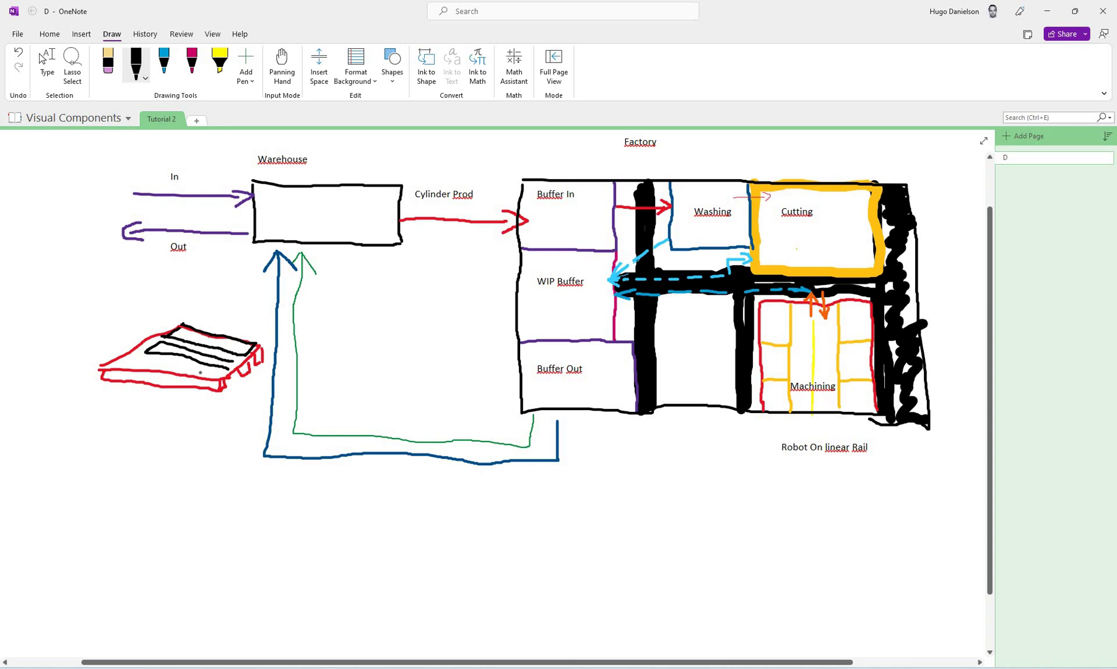
mouse_move(144, 353)
mouse_down()
mouse_move(128, 363)
mouse_move(211, 376)
mouse_up()
drag(144, 354, 214, 377)
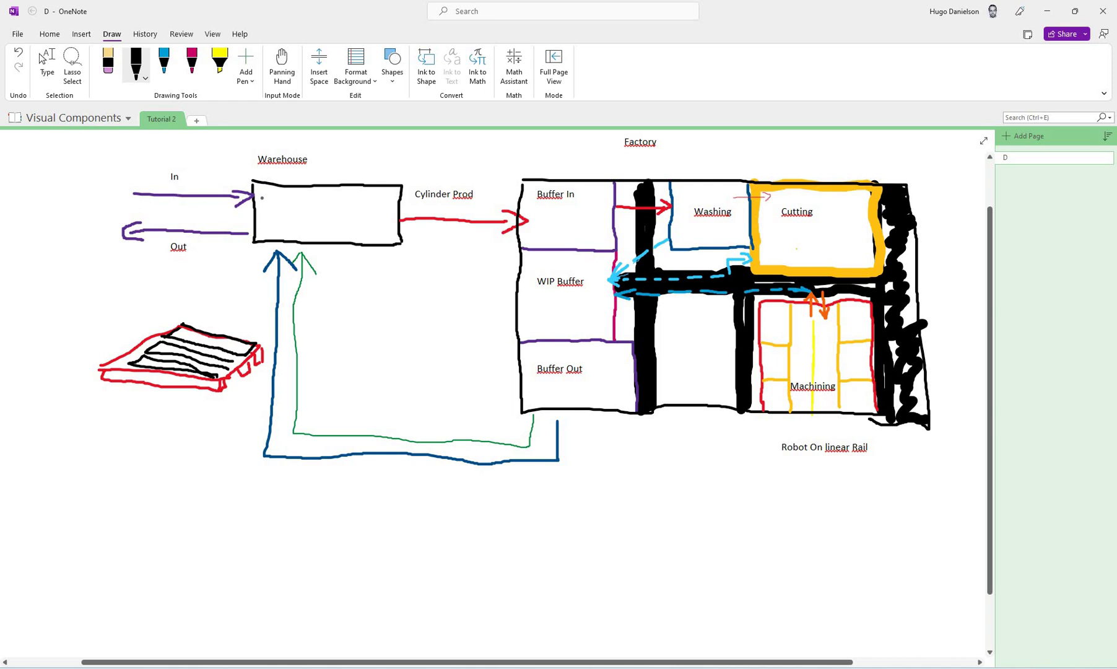
Sketch a row of slanted black storage marks above two long shelf lines inside the Warehouse box.
drag(260, 200, 283, 198)
mouse_move(280, 192)
mouse_down()
mouse_move(322, 203)
mouse_move(299, 207)
mouse_move(381, 214)
mouse_up()
drag(255, 218, 379, 224)
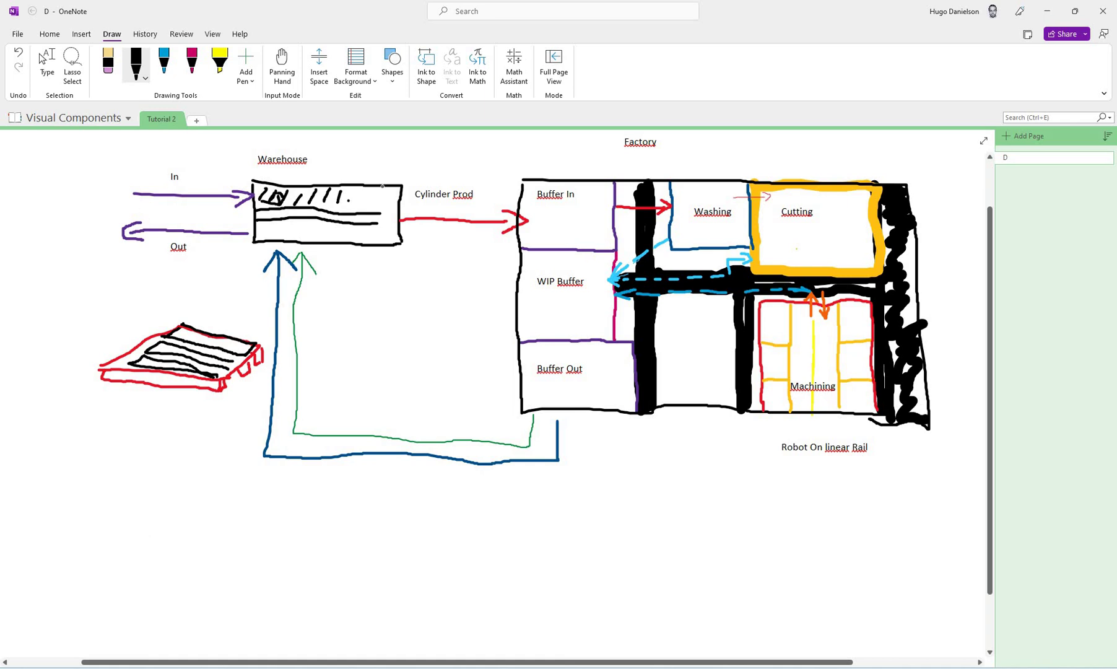
mouse_move(358, 187)
mouse_down()
mouse_move(350, 202)
mouse_move(374, 202)
mouse_move(367, 214)
mouse_up()
Erase the surplus shelf lines in the Warehouse box and outline the hatched row in black ink.
click(109, 62)
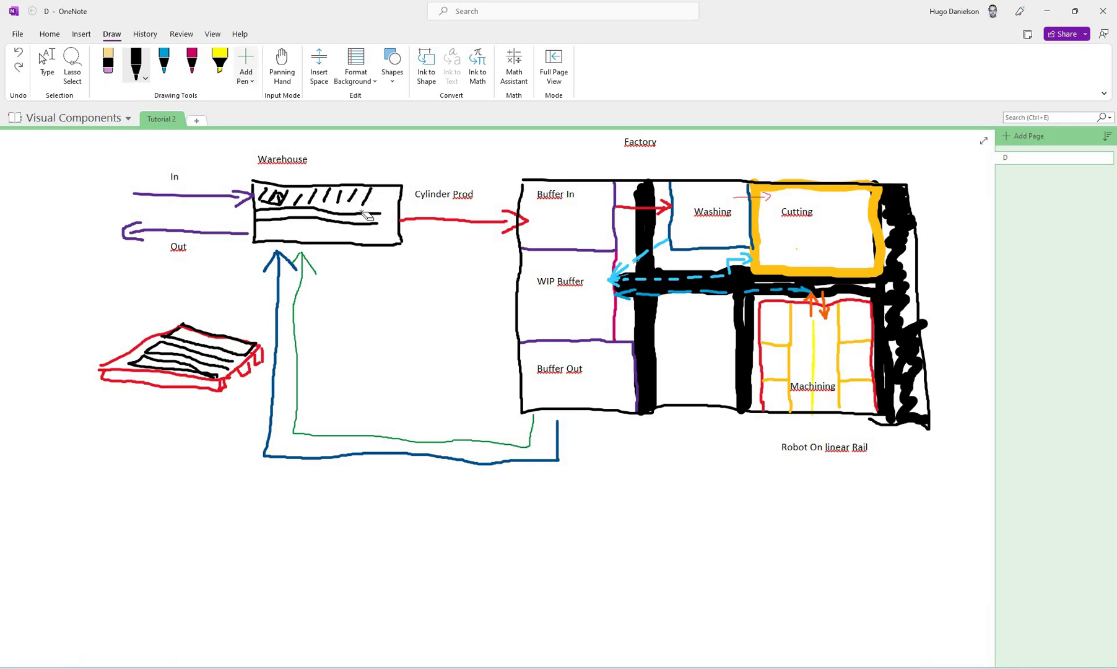
click(109, 62)
mouse_move(264, 206)
mouse_down()
mouse_move(260, 223)
mouse_move(363, 203)
mouse_up()
click(135, 61)
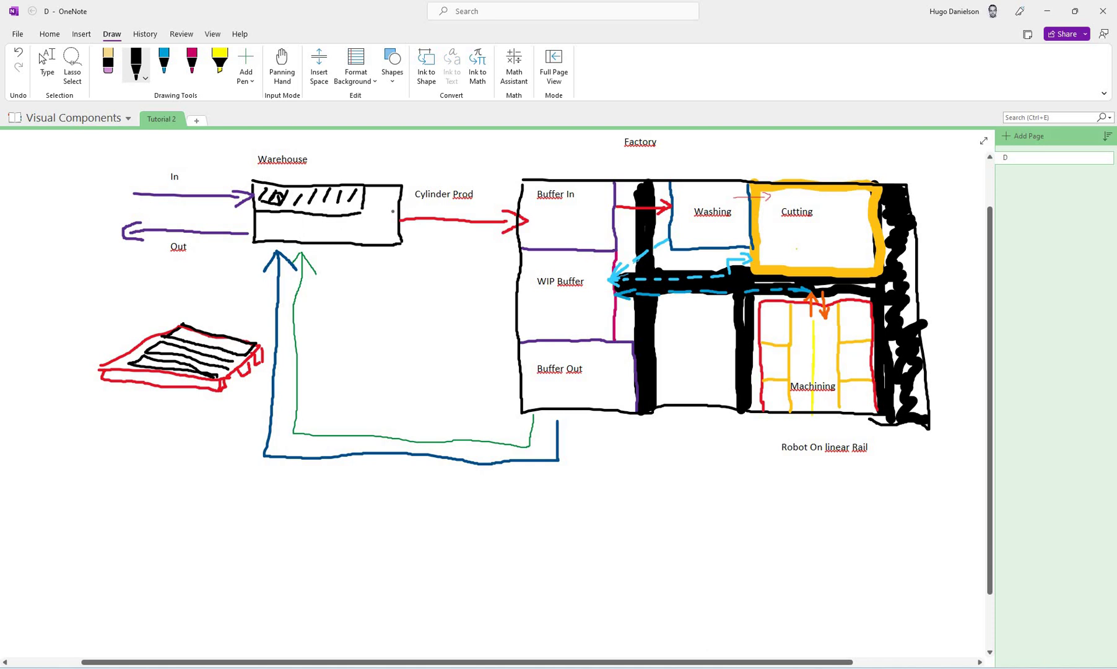
Add a blue-hatched compartment at the end of the Warehouse storage row and a second black line beneath the row.
drag(363, 205, 400, 208)
drag(399, 168, 392, 197)
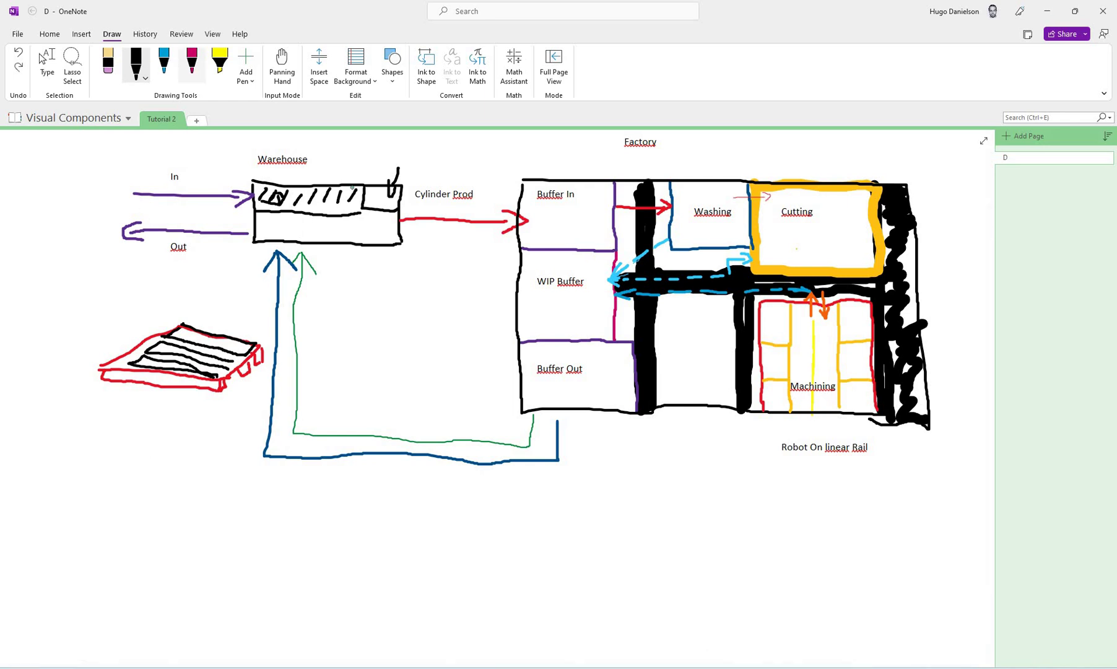
key(ctrl+z)
click(163, 62)
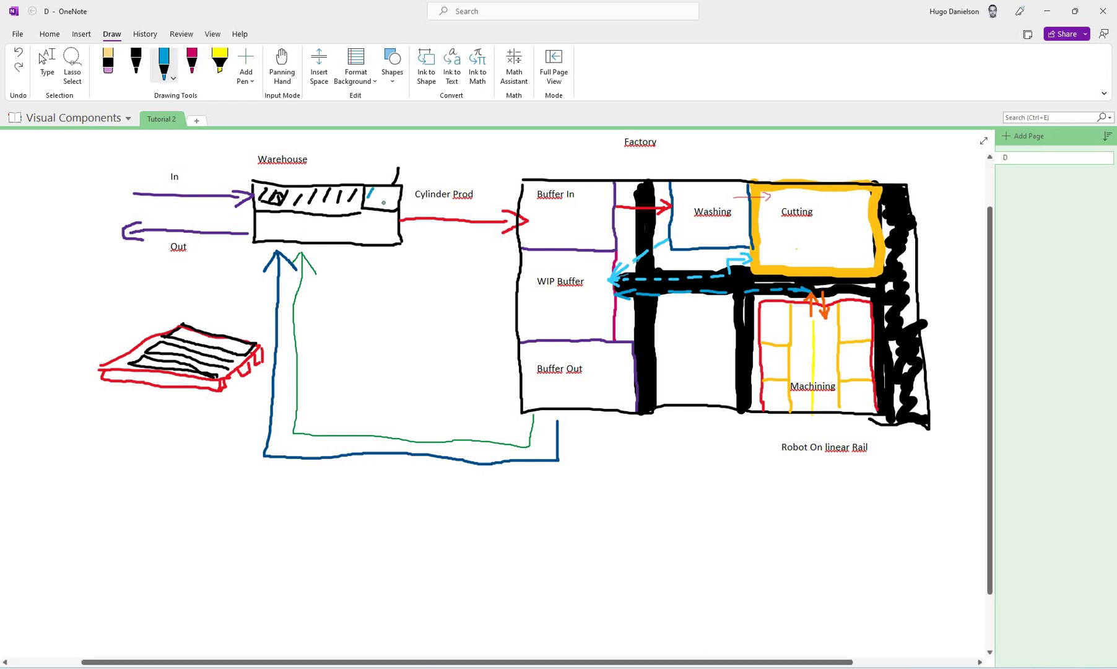
mouse_move(383, 187)
mouse_down()
mouse_move(375, 202)
mouse_move(389, 205)
mouse_up()
click(135, 62)
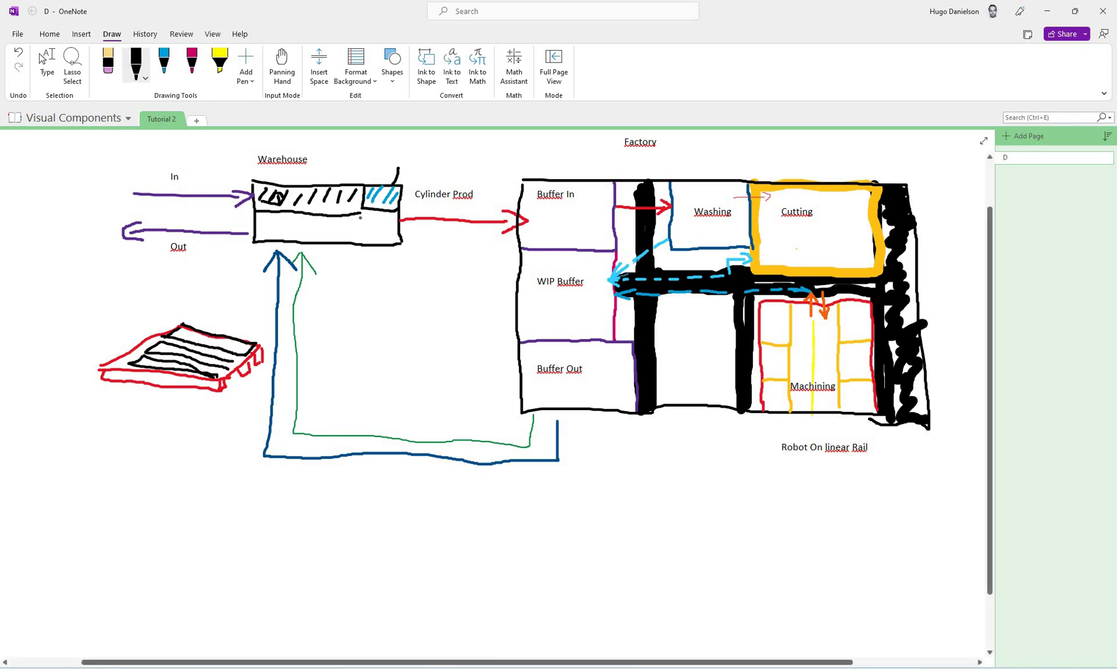
drag(255, 215, 347, 219)
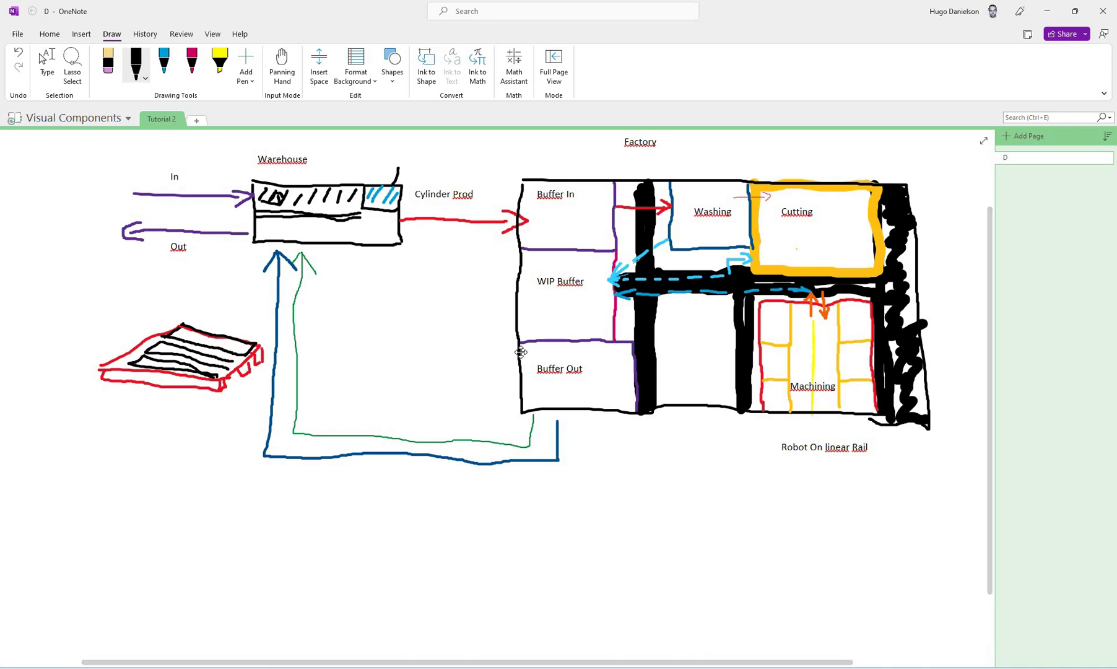
Switch to Visual Components and read the Pushback Rack description among the PM Warehousing models.
key(alt+Tab)
mouse_move(614, 328)
right_down()
mouse_move(591, 310)
mouse_move(632, 334)
right_up()
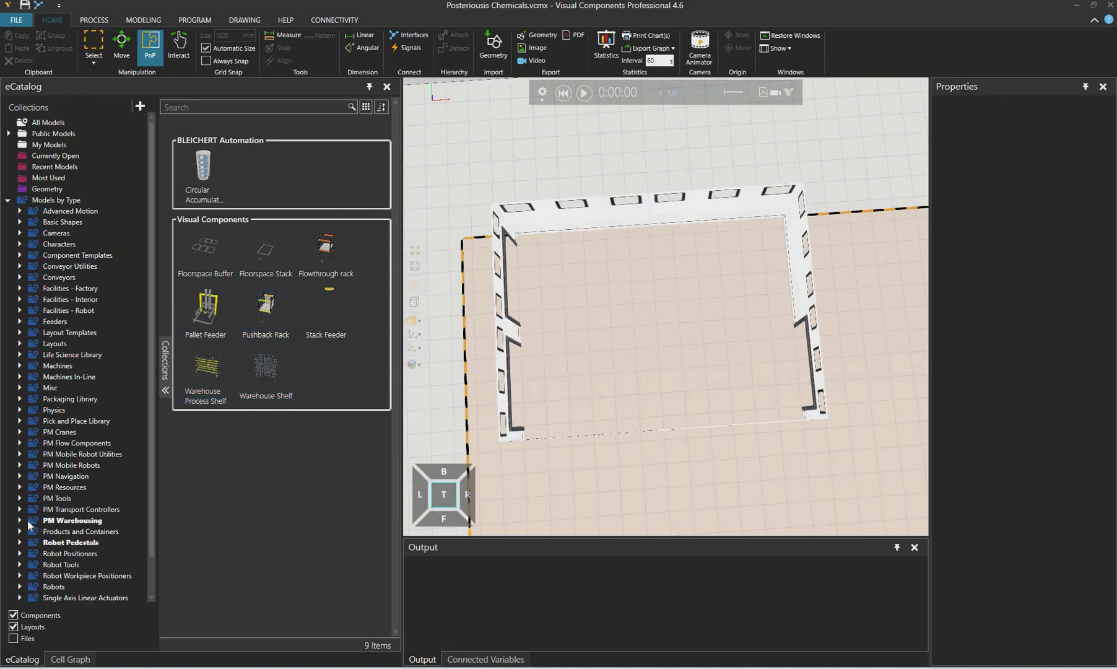
click(99, 521)
click(255, 367)
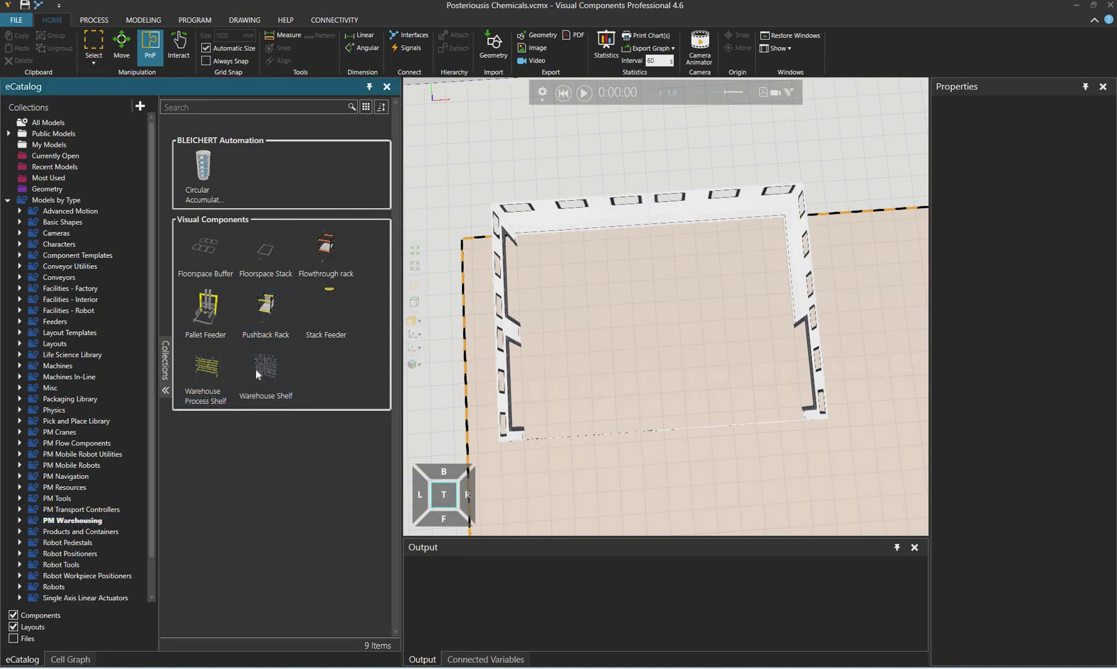
mouse_move(257, 371)
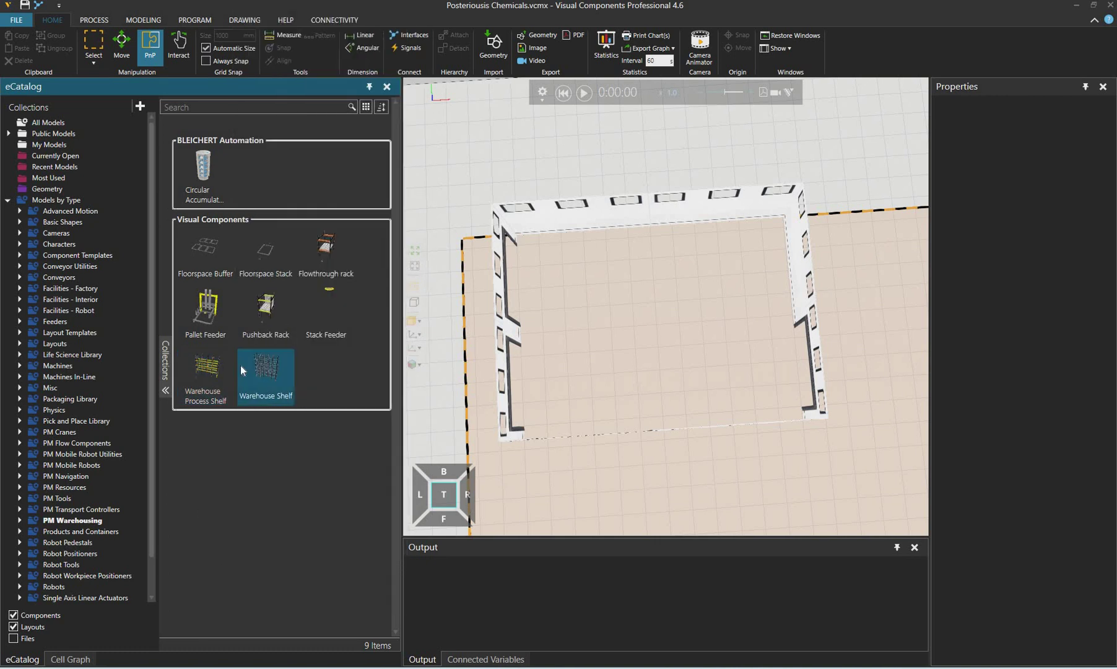
click(264, 334)
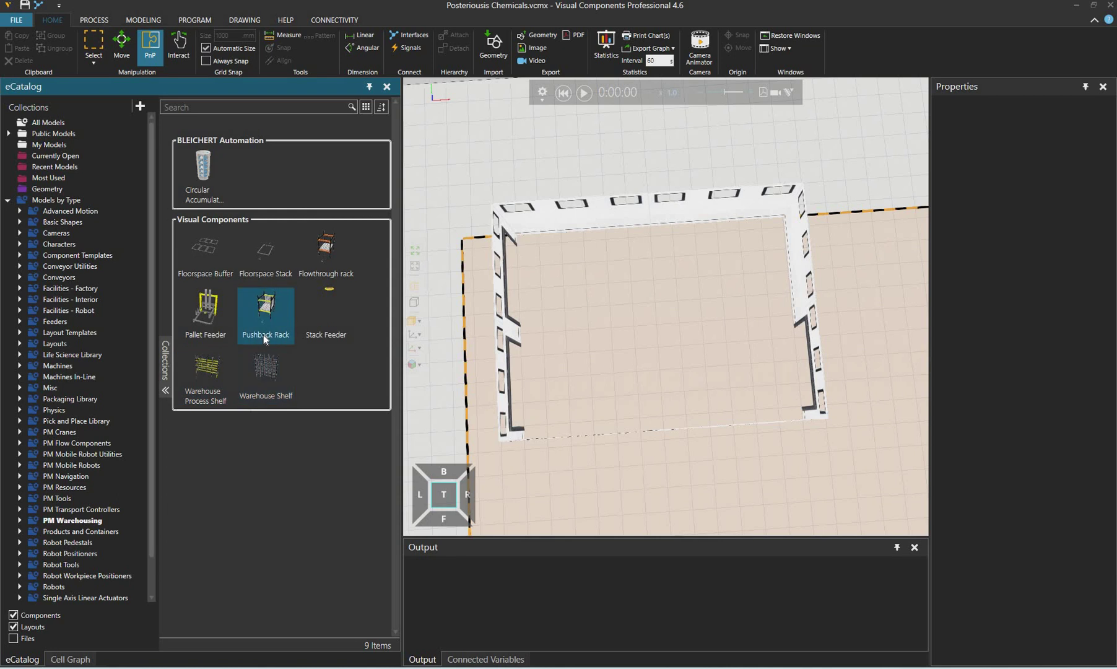
mouse_move(264, 334)
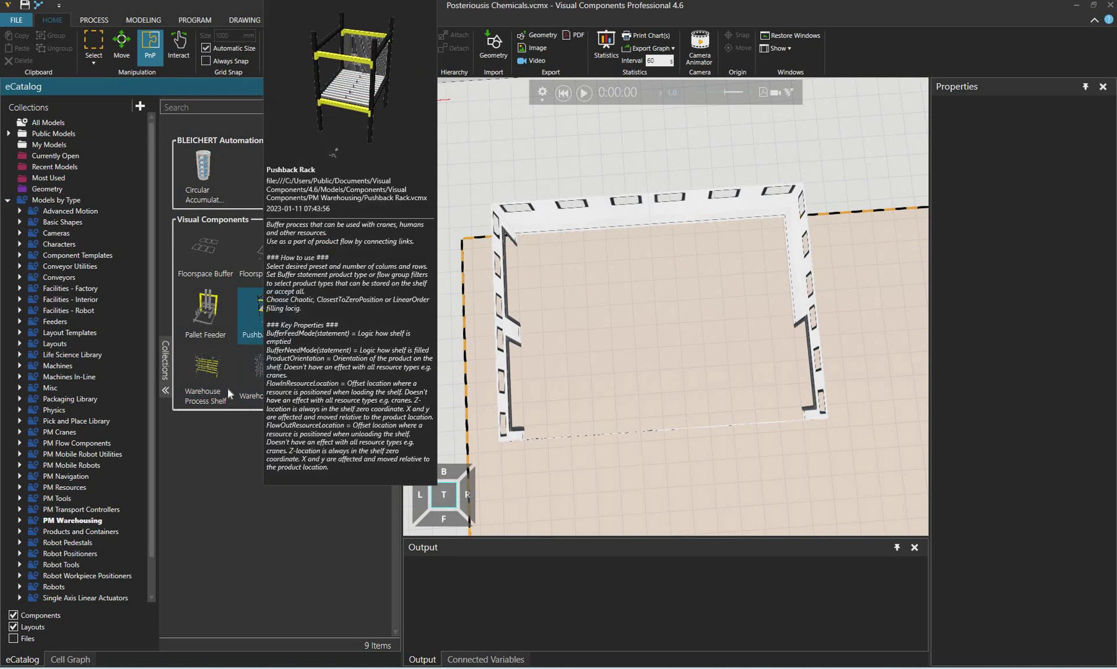
Place a Warehouse Shelf near the back corner of the walled room, at about X -13136 and Y 16594.
drag(265, 366, 557, 274)
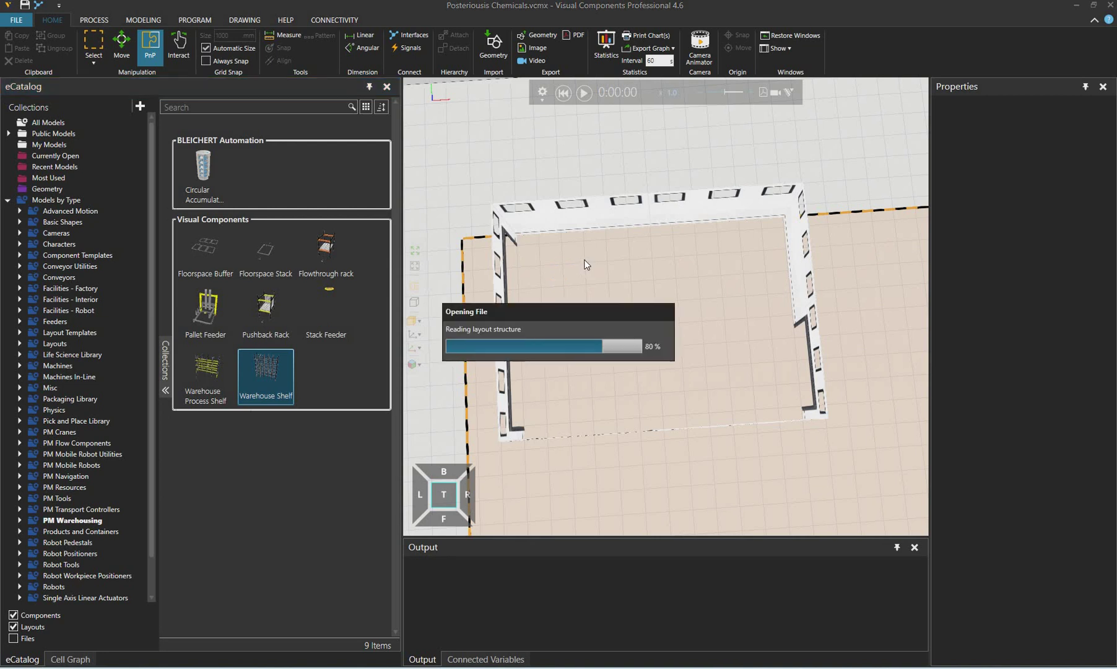
right_drag(626, 298, 619, 274)
mouse_move(619, 275)
mouse_down()
mouse_move(642, 284)
mouse_move(634, 289)
mouse_up()
right_drag(634, 289, 611, 283)
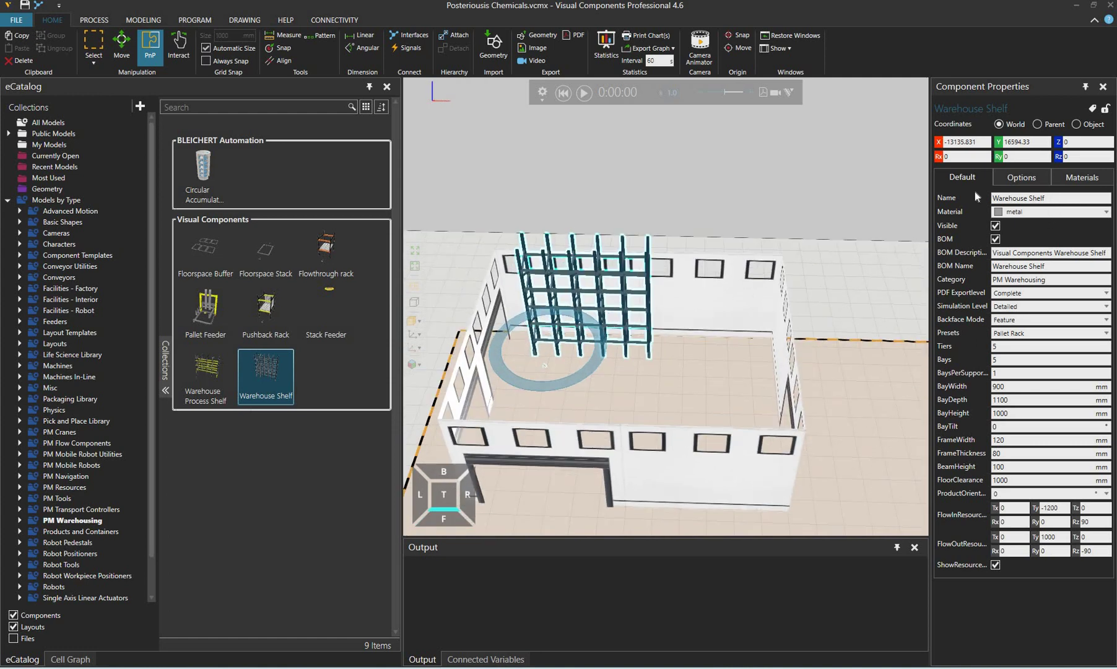
Rename the placed Warehouse Shelf as IncomingWarehouseStorage.
drag(1046, 198, 976, 190)
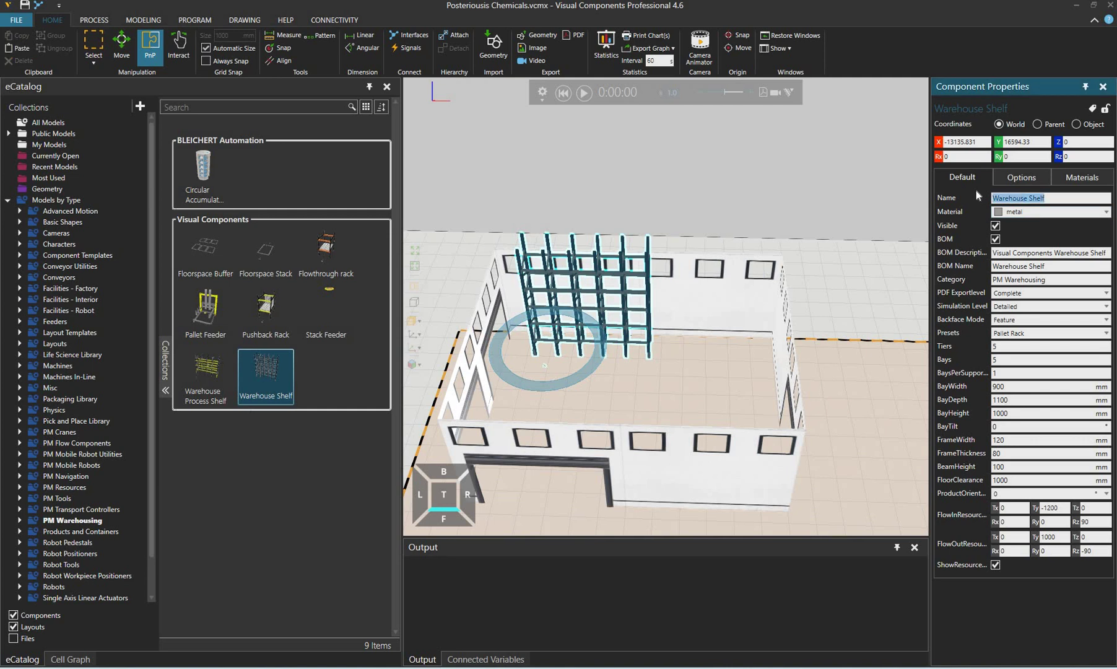
text(Inco)
text(mingBuff)
key(BackSpace)
key(BackSpace)
key(BackSpace)
key(BackSpace)
text(Shelf)
key(BackSpace)
key(BackSpace)
key(BackSpace)
key(BackSpace)
key(BackSpace)
text(WarehouseShelf)
key(Return)
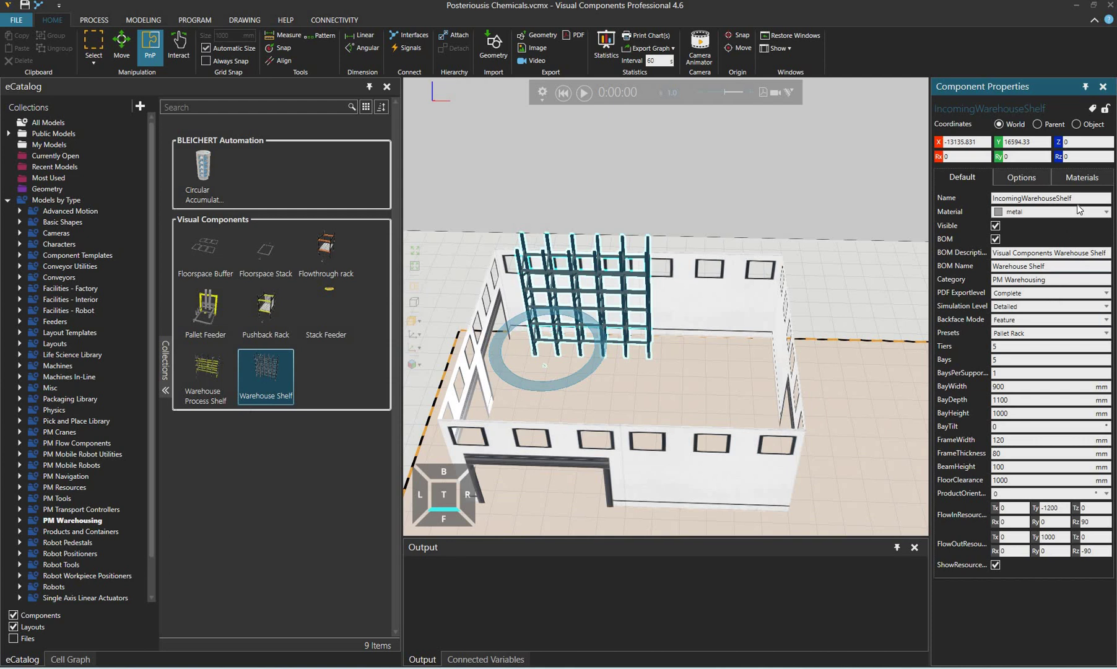
drag(1058, 198, 1072, 198)
text(Storage)
key(Return)
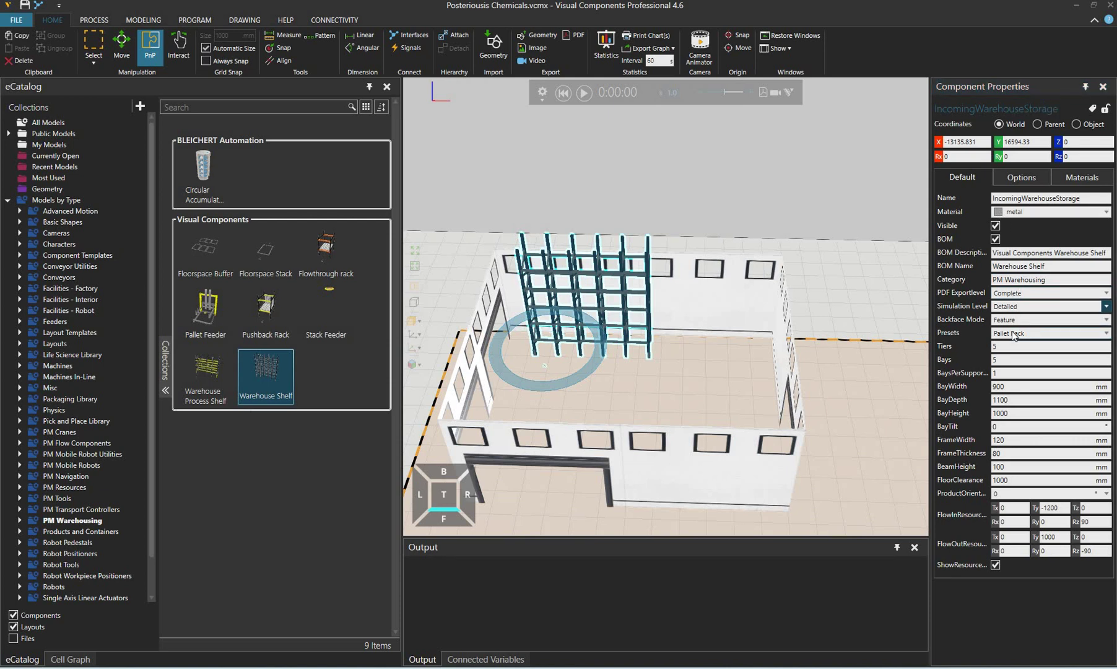
Apply the Crane Rack preset to the IncomingWarehouseStorage shelf and view its structure.
click(1106, 332)
click(1015, 358)
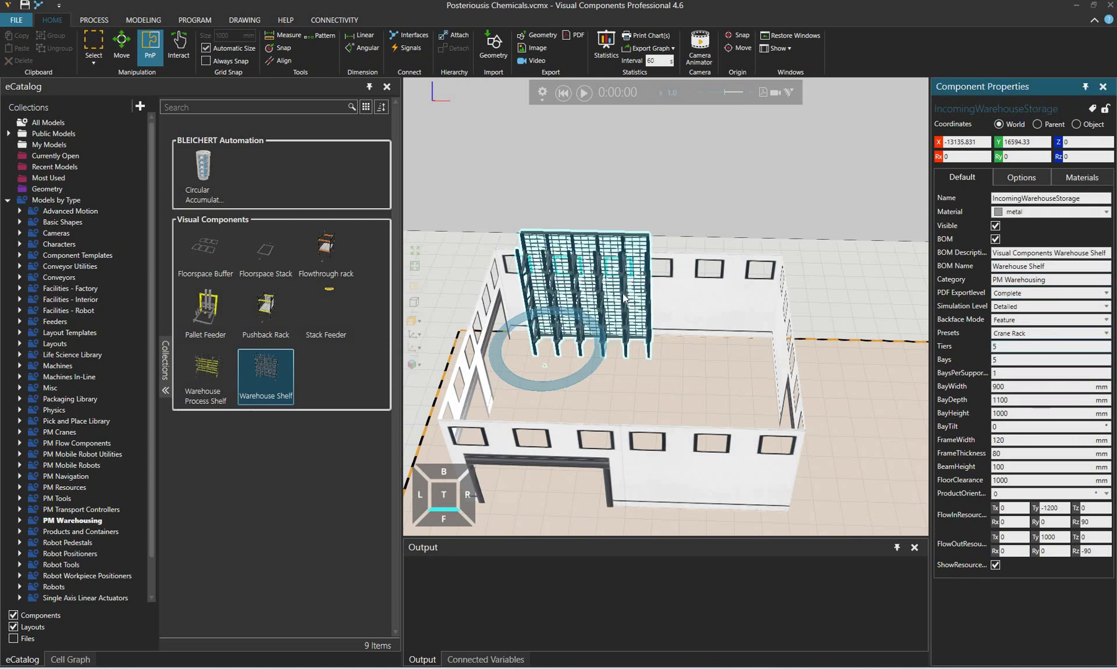
scroll(609, 304, up, 3)
right_drag(608, 304, 520, 347)
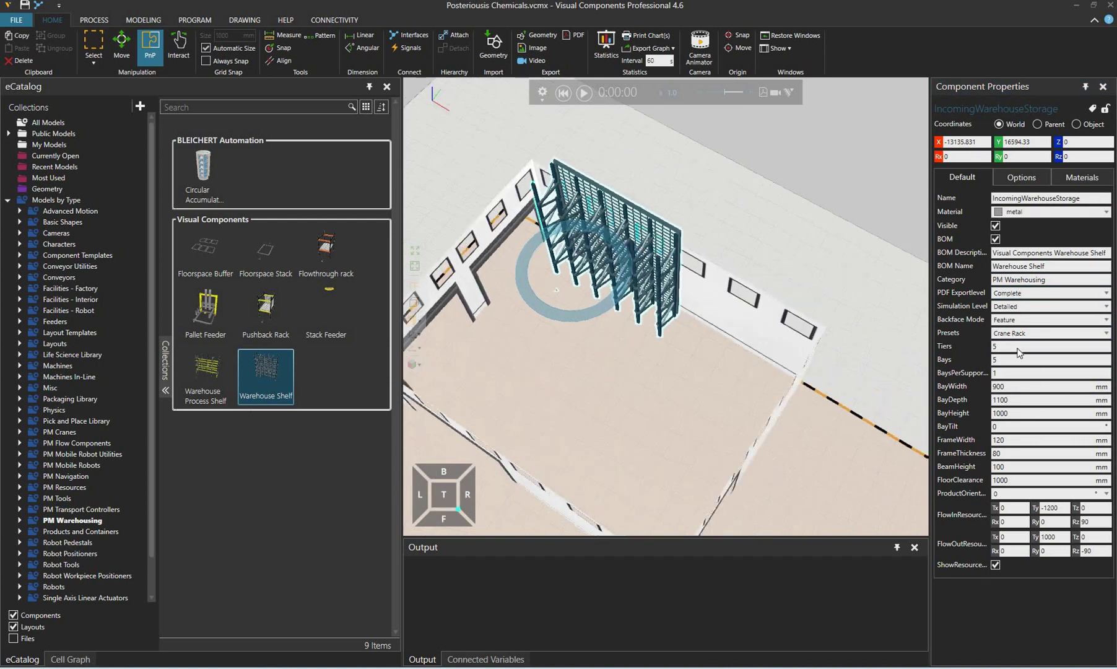
Change the shelf's preset to Light Pallet Rack and accept the altered dimensions.
click(1106, 332)
click(1022, 367)
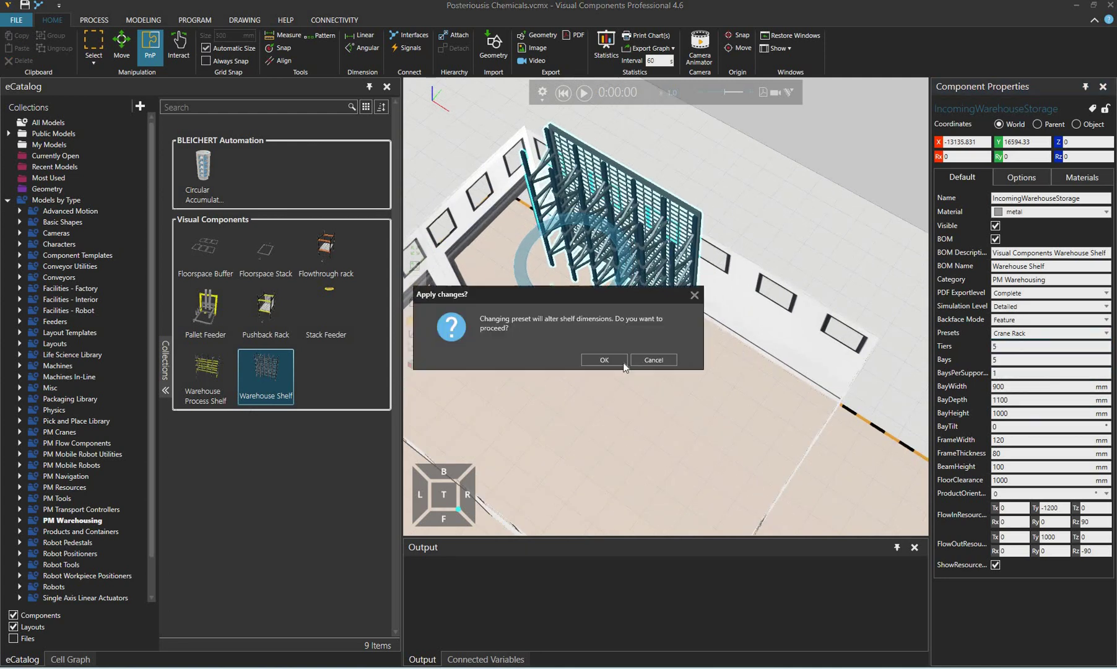
click(608, 362)
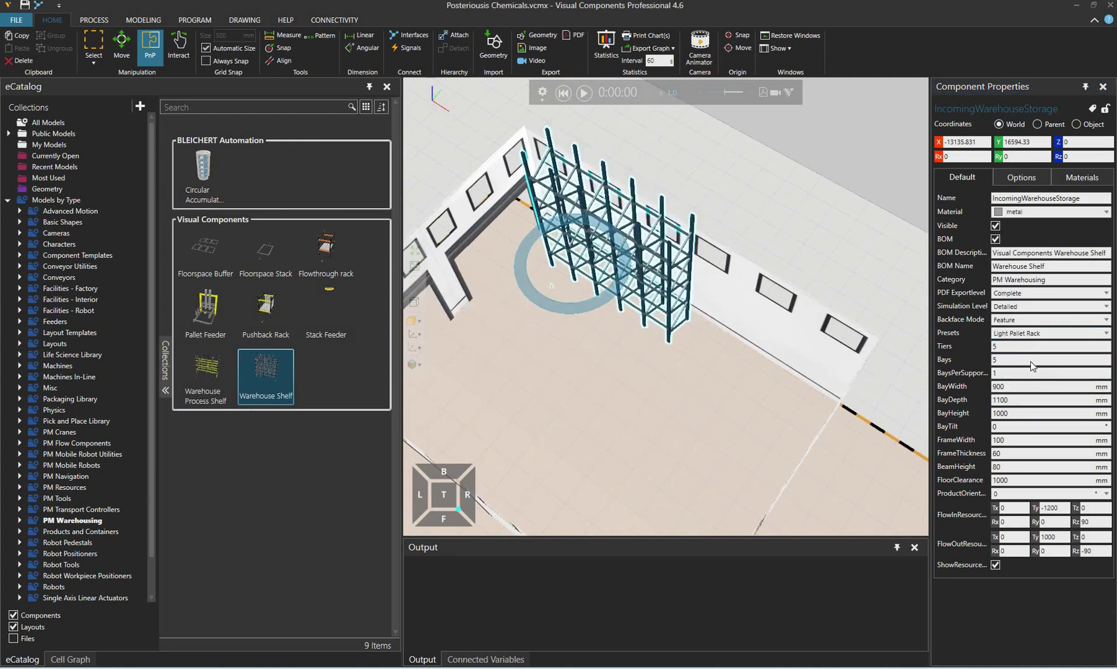
Change the shelf's preset to Manual Picking Shelf and accept the altered dimensions.
click(1005, 334)
click(1015, 383)
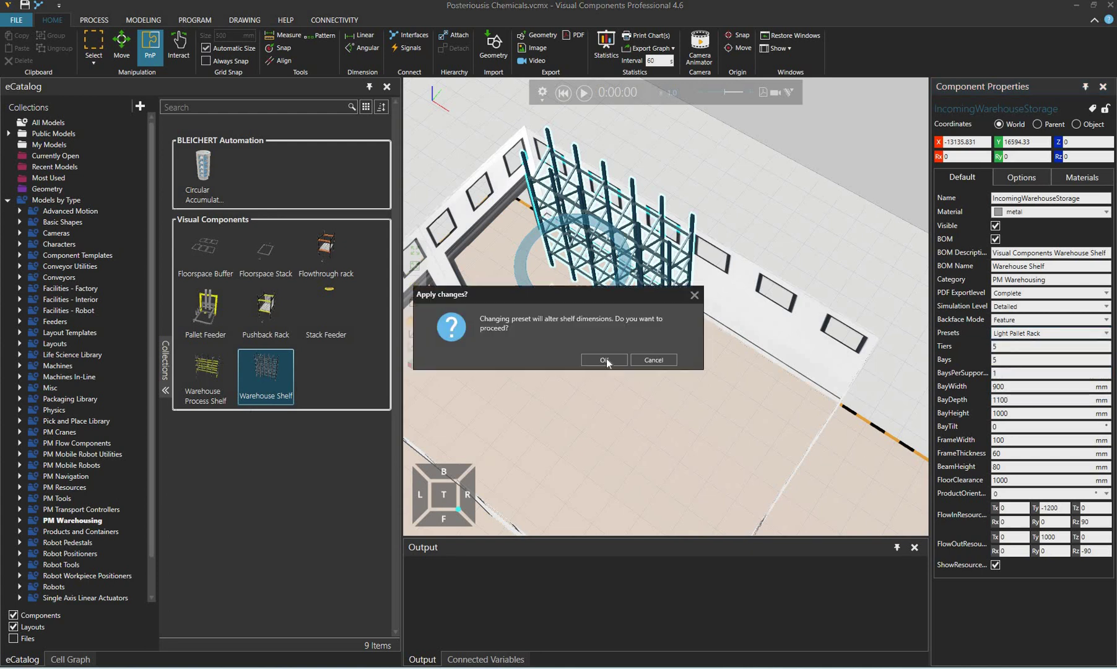
click(603, 359)
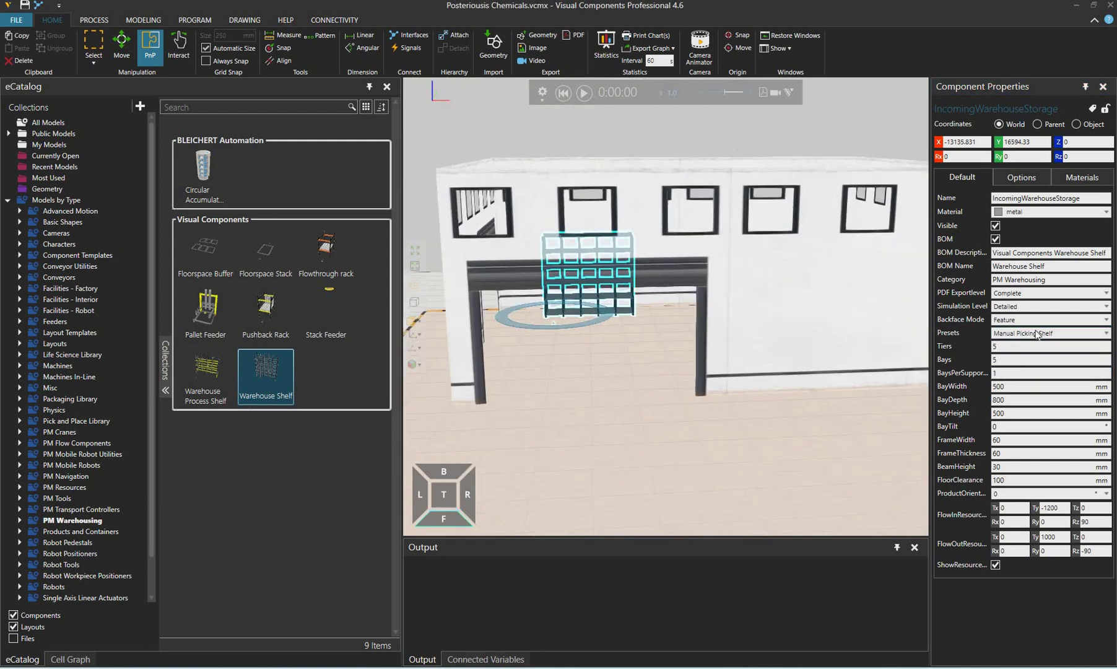
Apply the Pick To Light preset to the shelf, accept the altered dimensions and inspect its tilted bays.
click(1026, 333)
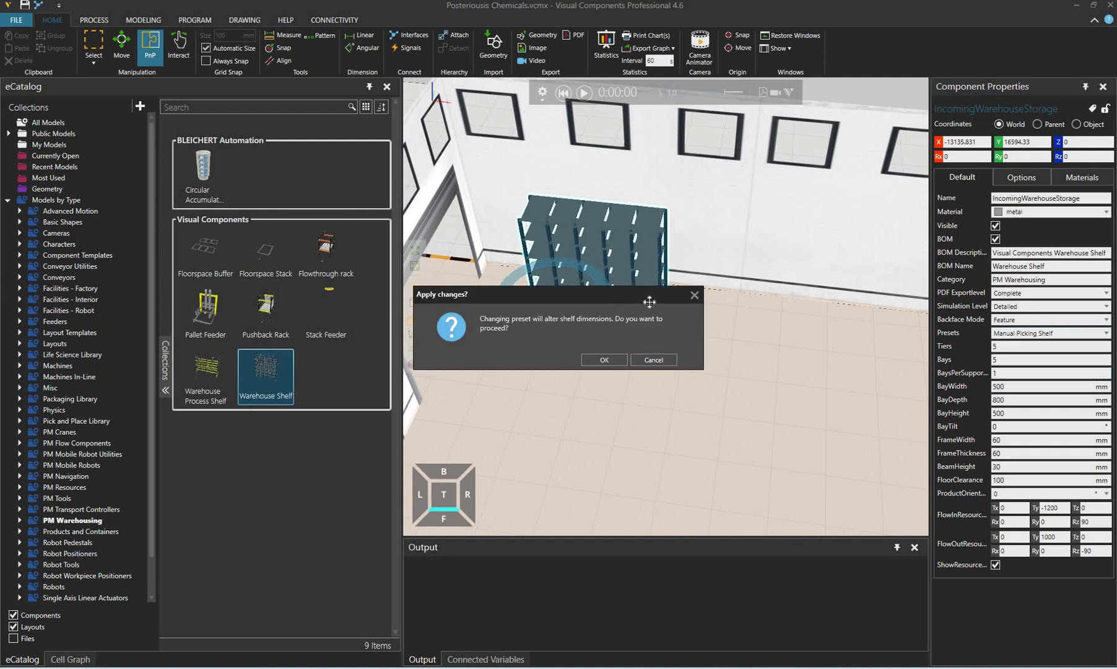
click(605, 359)
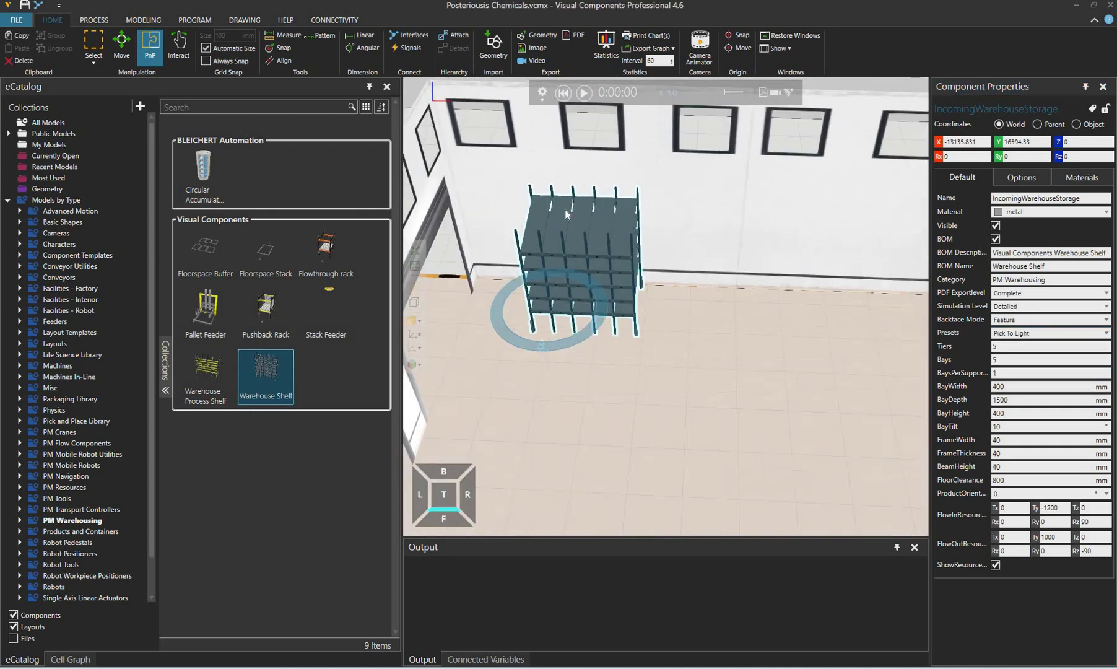
scroll(568, 176, up, 3)
right_drag(562, 113, 555, 183)
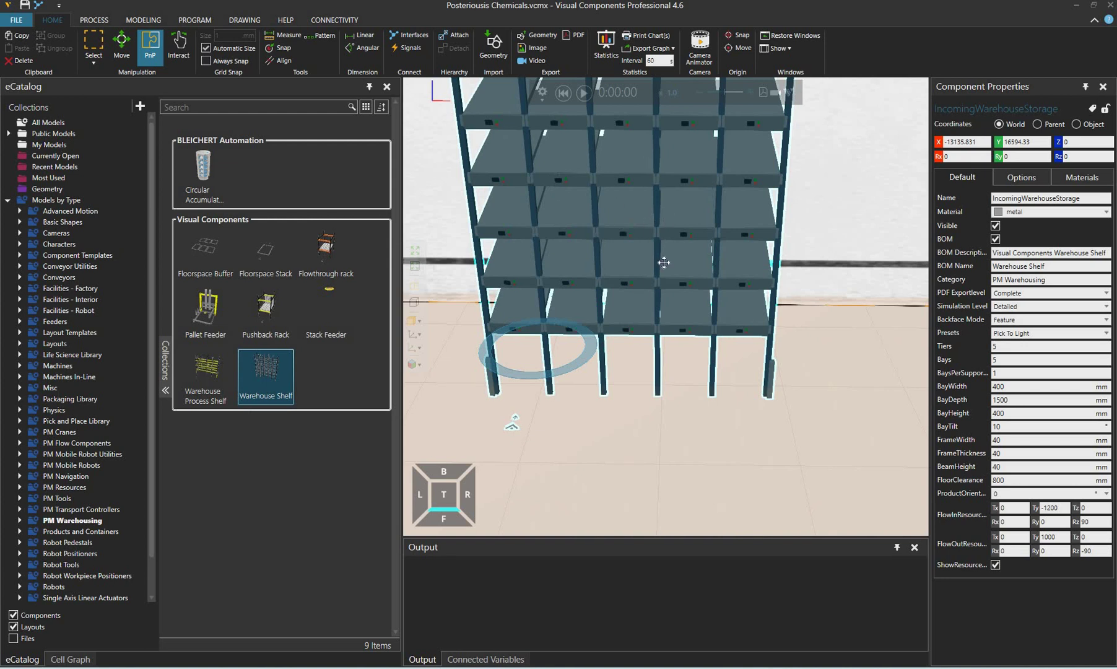
Change the IncomingWarehouseStorage shelf's preset back to Pallet Rack, accept the altered dimensions and view the rack.
right_drag(664, 263, 765, 350)
scroll(731, 297, down, 5)
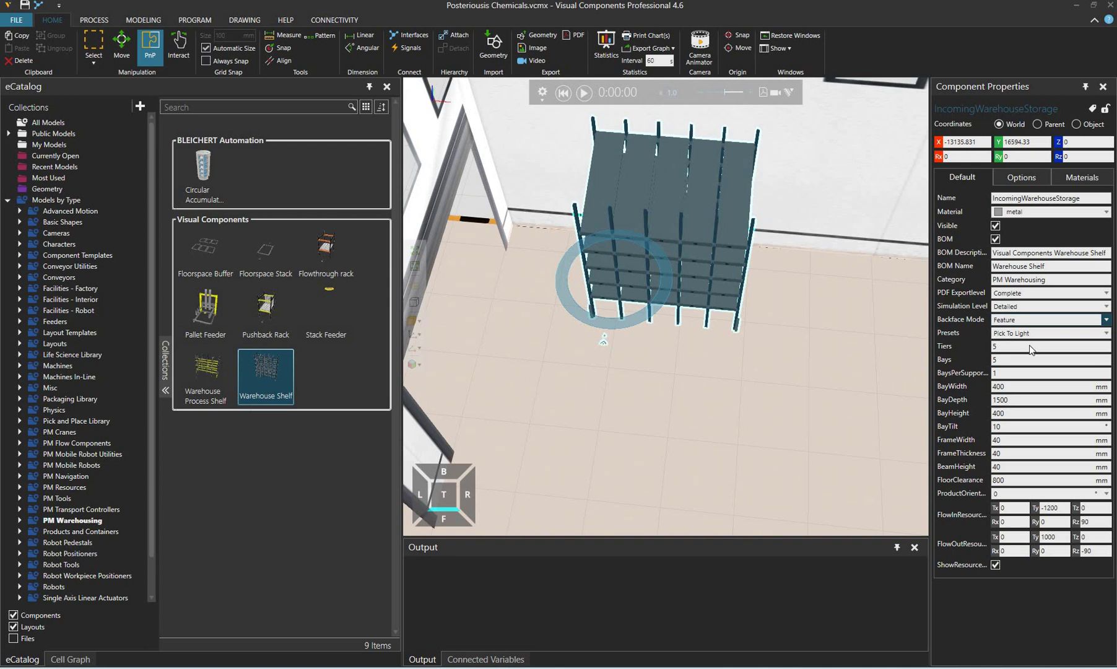
click(1029, 334)
click(1010, 347)
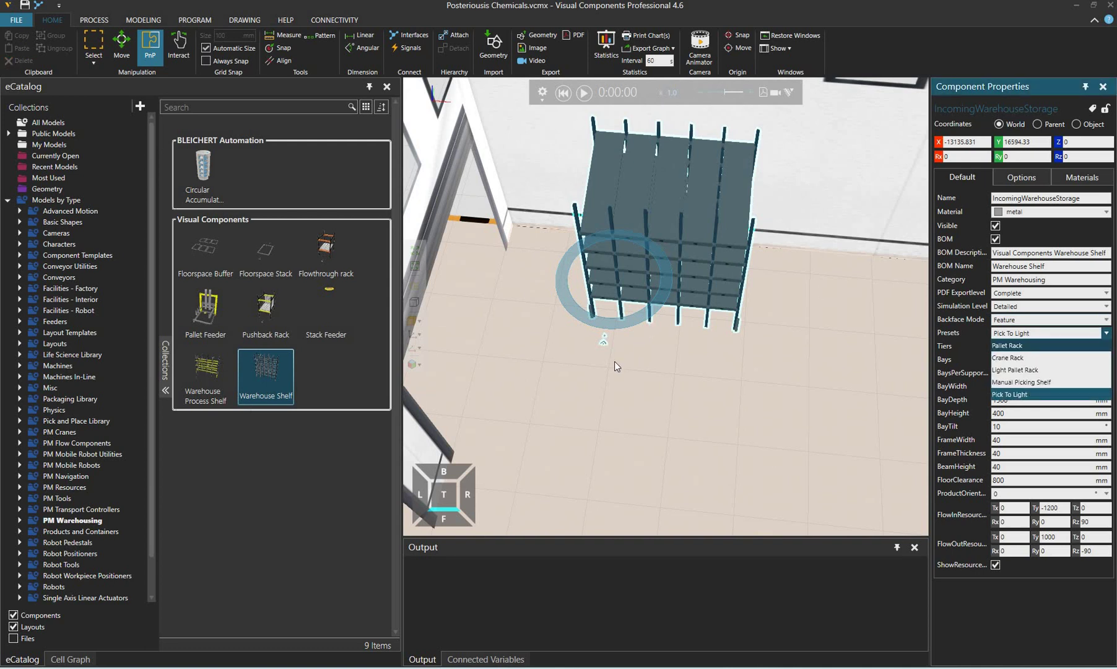
key(Return)
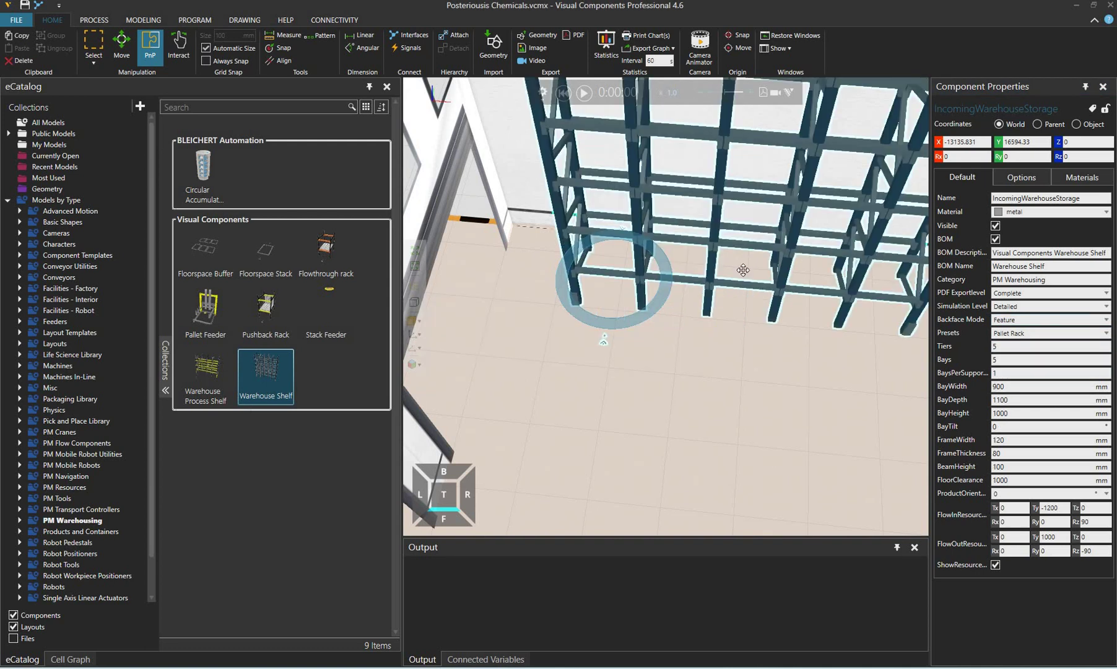
scroll(725, 269, down, 5)
mouse_move(718, 266)
right_down()
mouse_move(690, 257)
mouse_move(712, 268)
right_up()
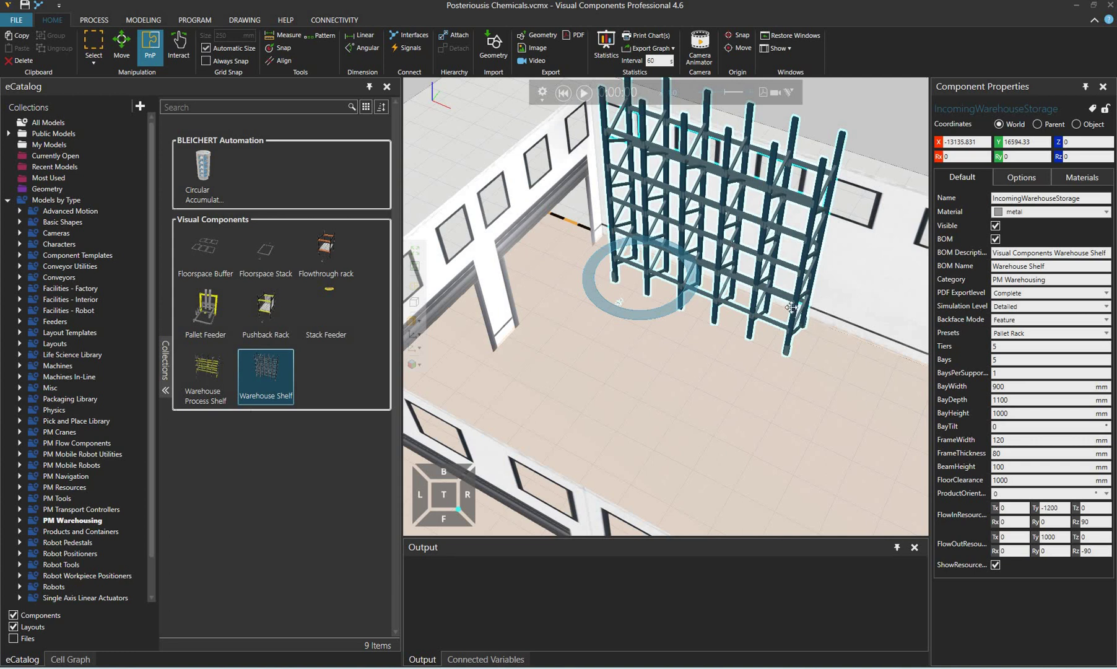
right_drag(791, 307, 589, 222)
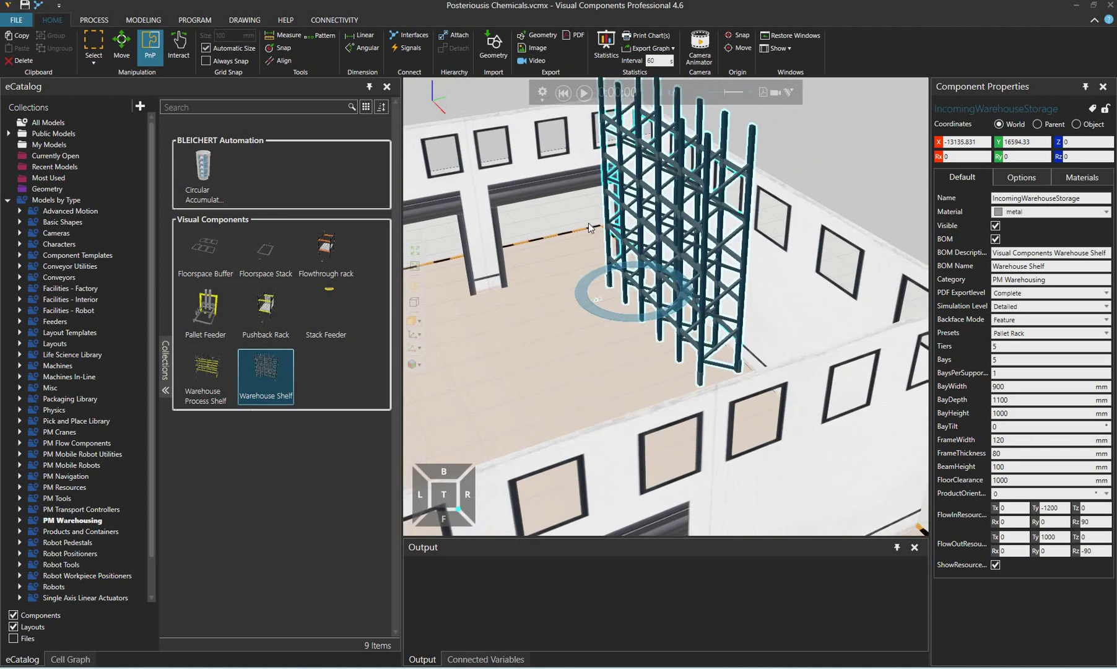
Set the shelf's bay depth to 1200 mm and check the frame.
click(1009, 386)
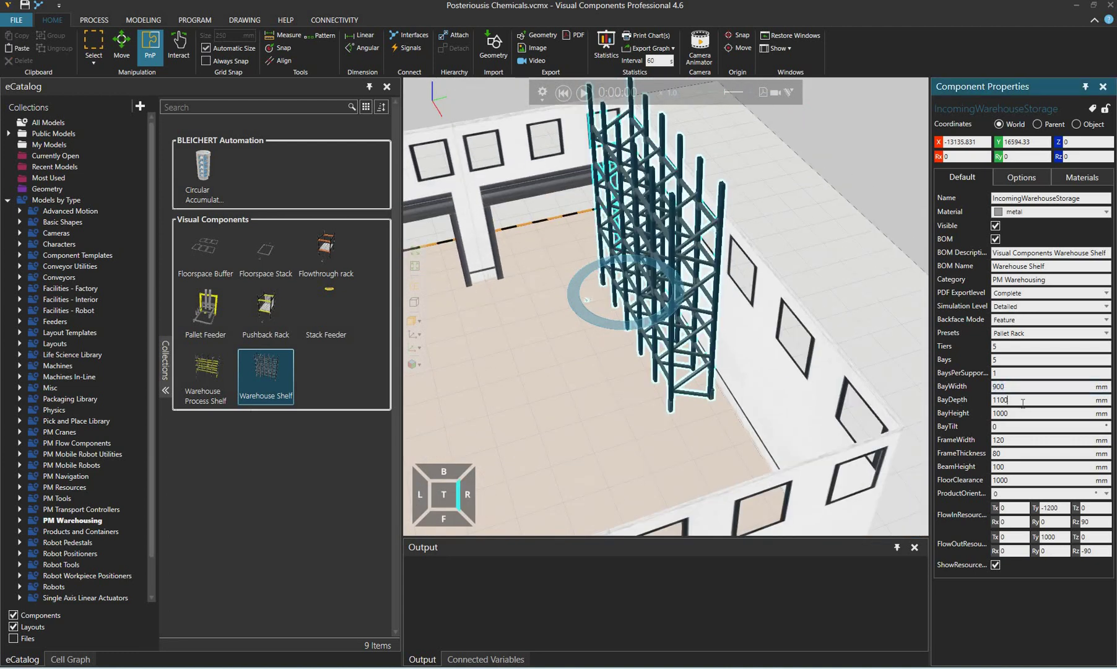
click(999, 400)
drag(1008, 400, 988, 399)
text(1200)
key(Tab)
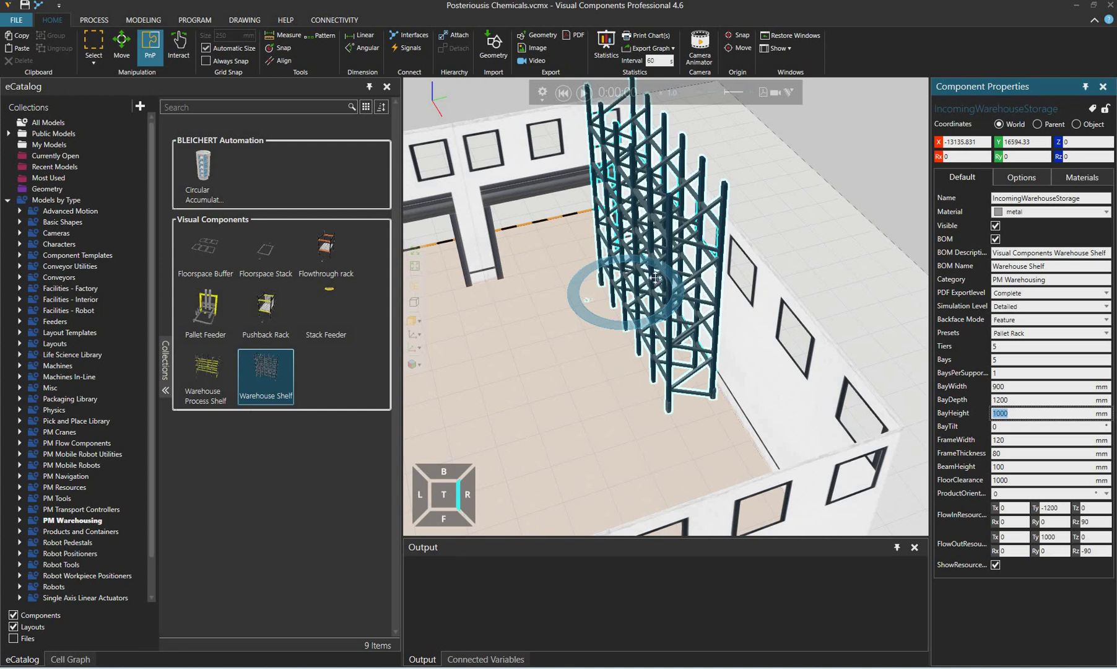
scroll(656, 281, up, 5)
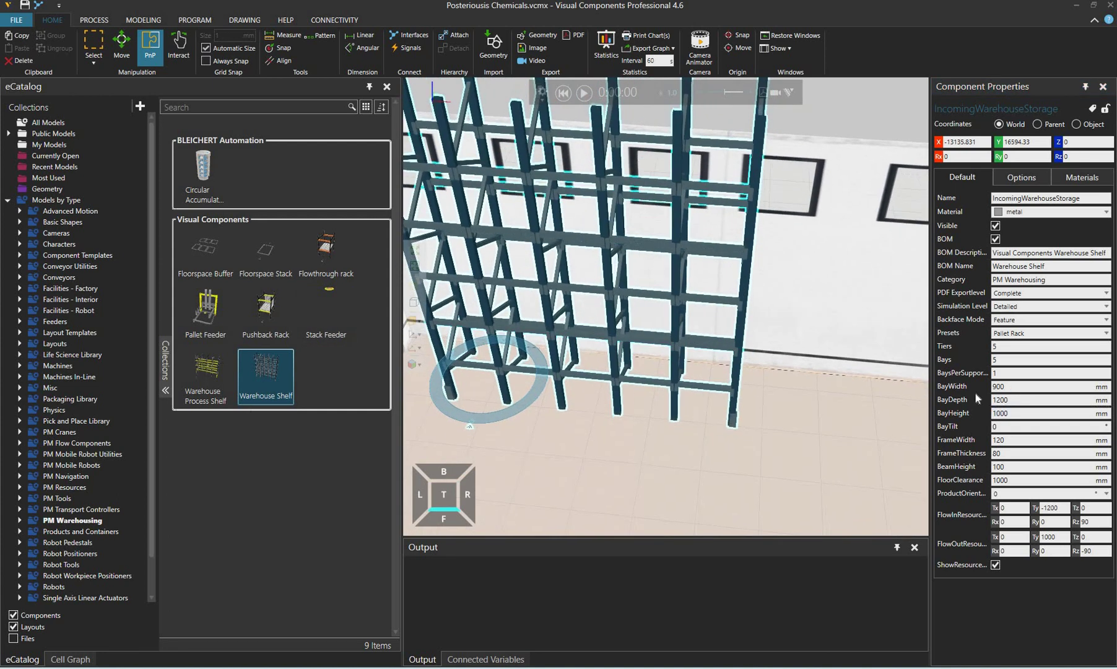
Try bay depths of 200 mm and 2000 mm on the shelf and compare how deep the rack becomes.
click(976, 394)
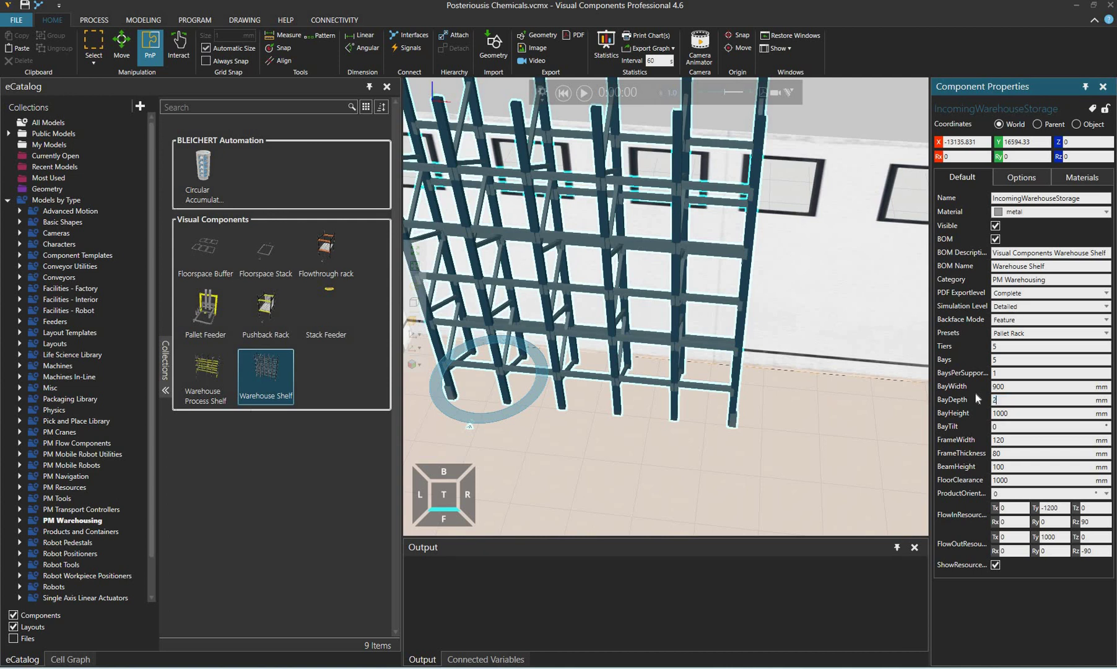
key(Tab)
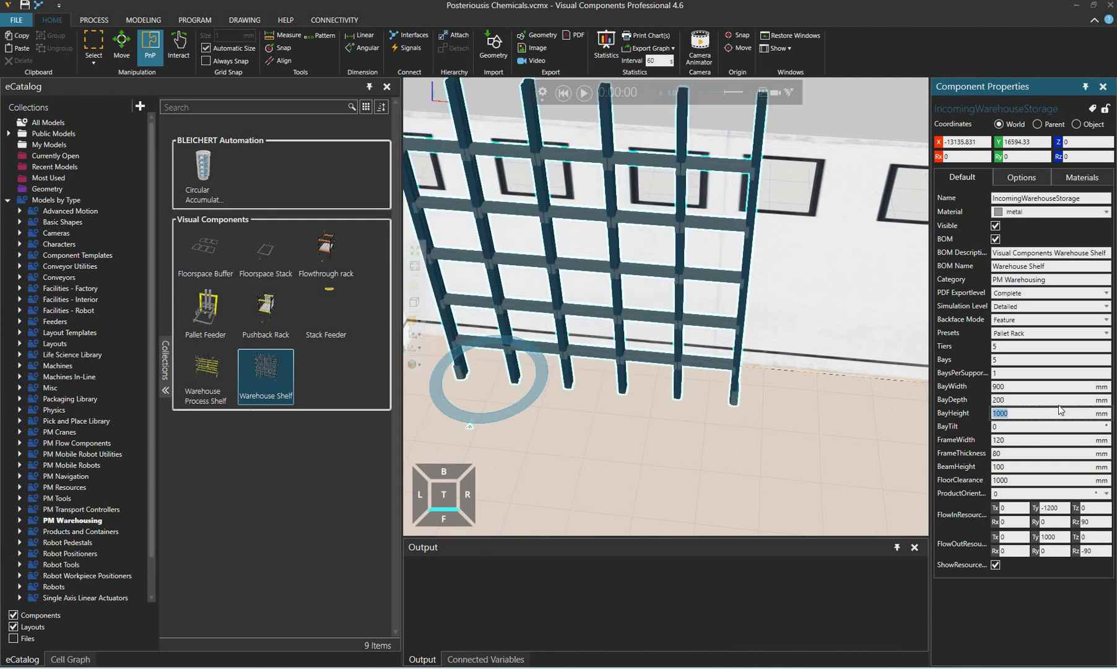
click(1058, 403)
text(0)
key(Tab)
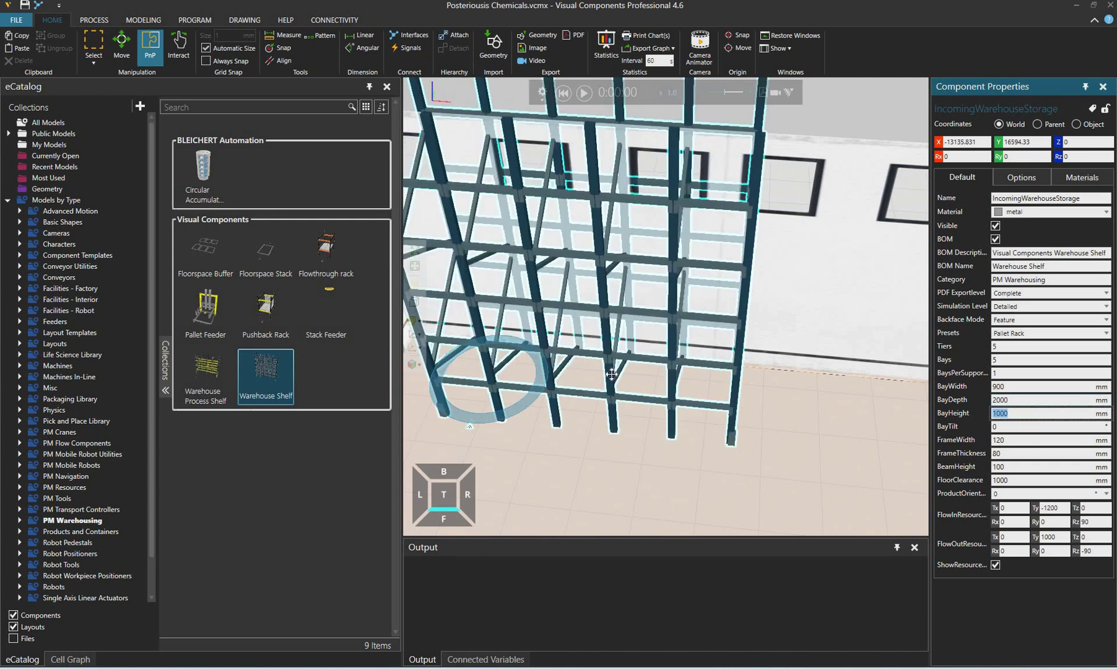
mouse_move(672, 393)
right_down()
mouse_move(659, 381)
mouse_move(657, 391)
right_up()
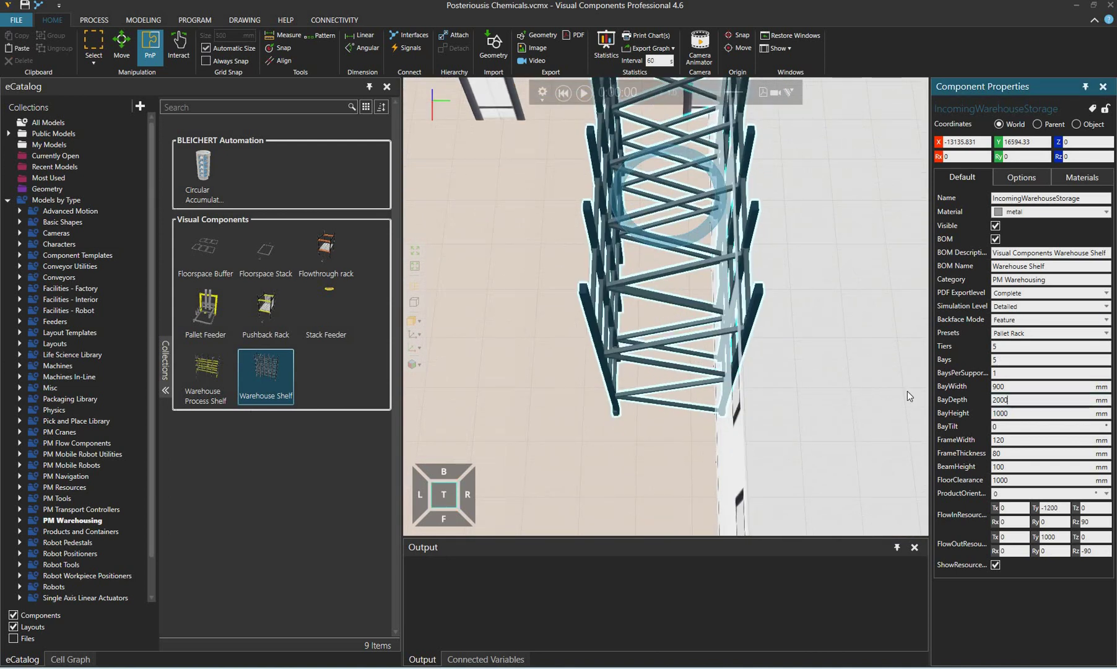
Set the shelf's bay depth to 1300 mm and check the rack from the front.
drag(1015, 399, 906, 391)
text(12)
key(BackSpace)
text(300)
key(Tab)
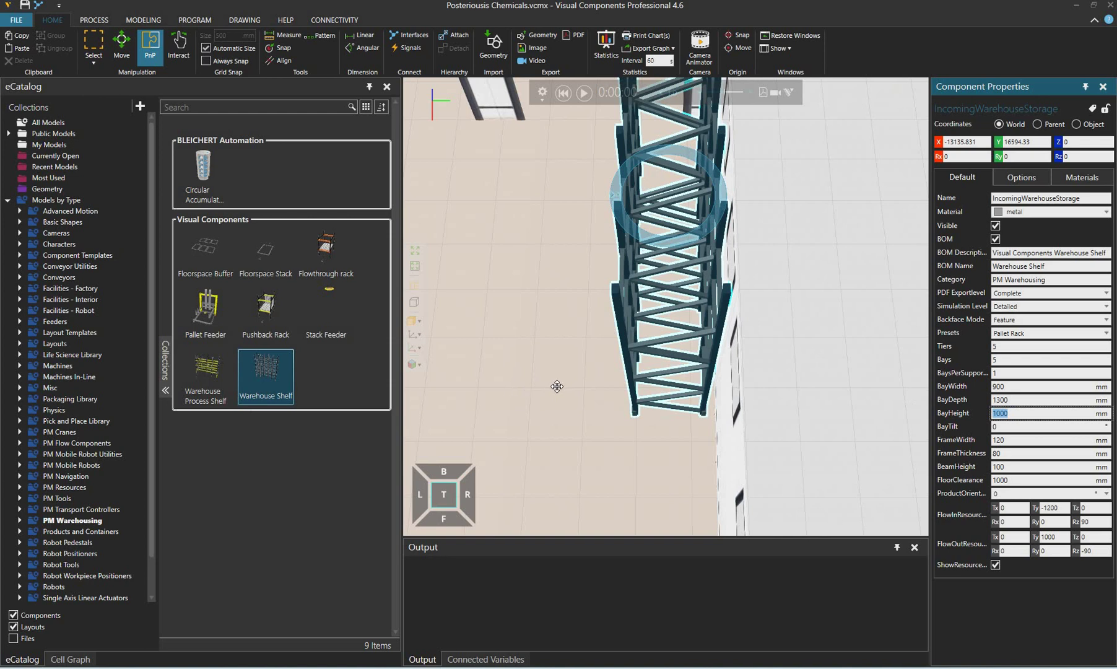
right_drag(556, 387, 1001, 385)
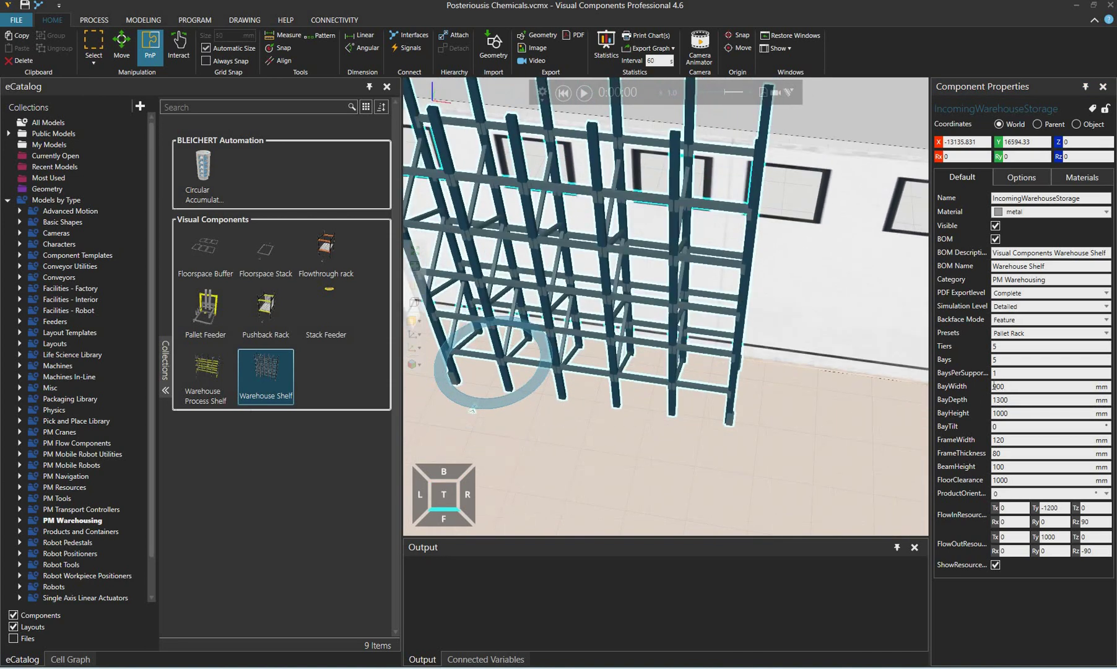
Set the shelf's floor clearance to 0 mm and inspect its lowest tier.
double_click(1024, 385)
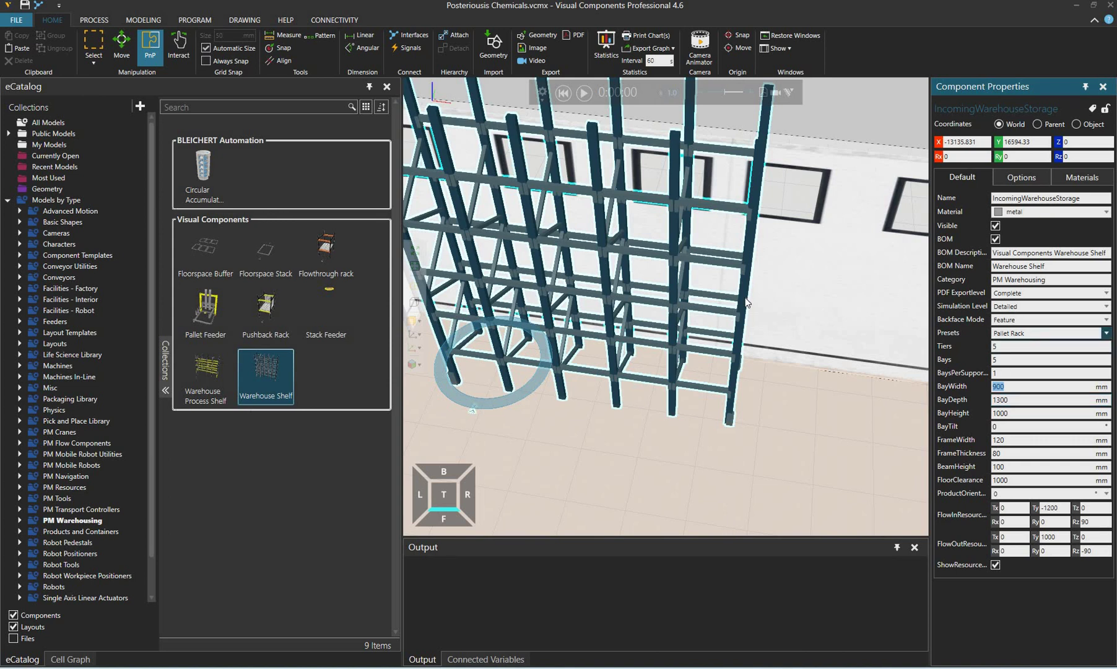
scroll(718, 310, up, 10)
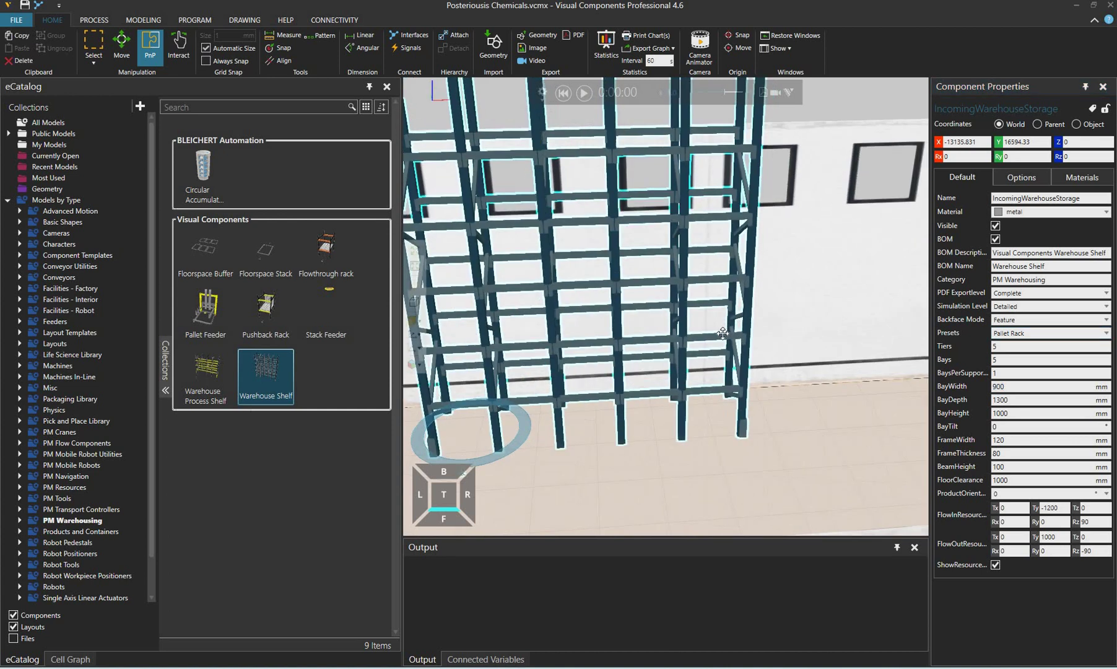
scroll(687, 318, down, 8)
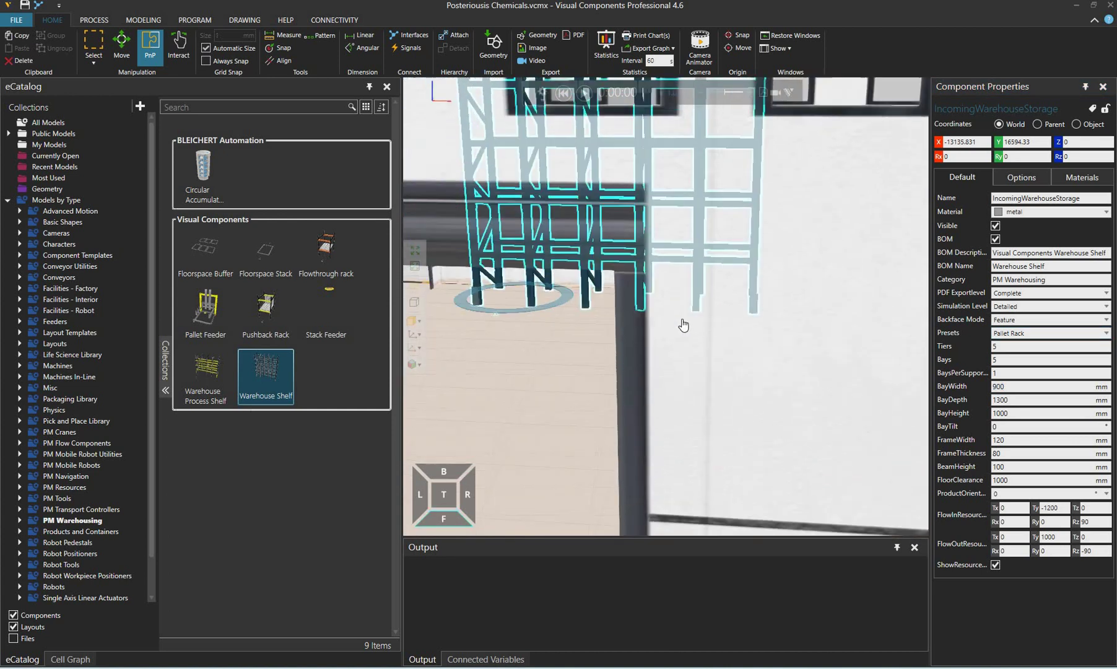
scroll(761, 353, down, 1)
right_drag(761, 368, 592, 334)
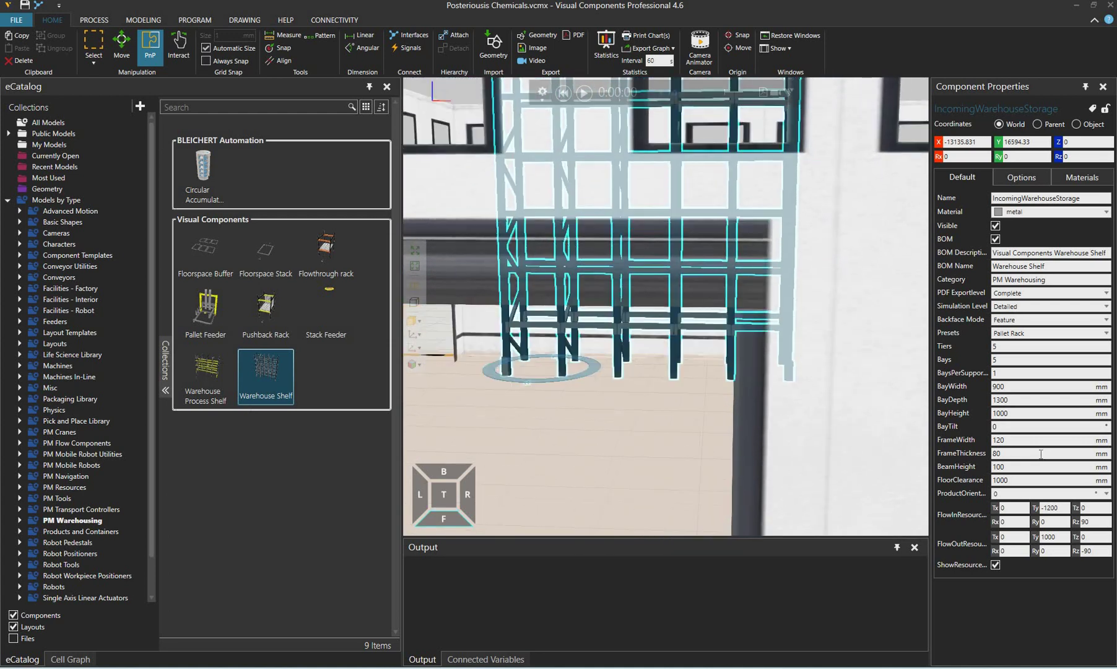
key(Tab)
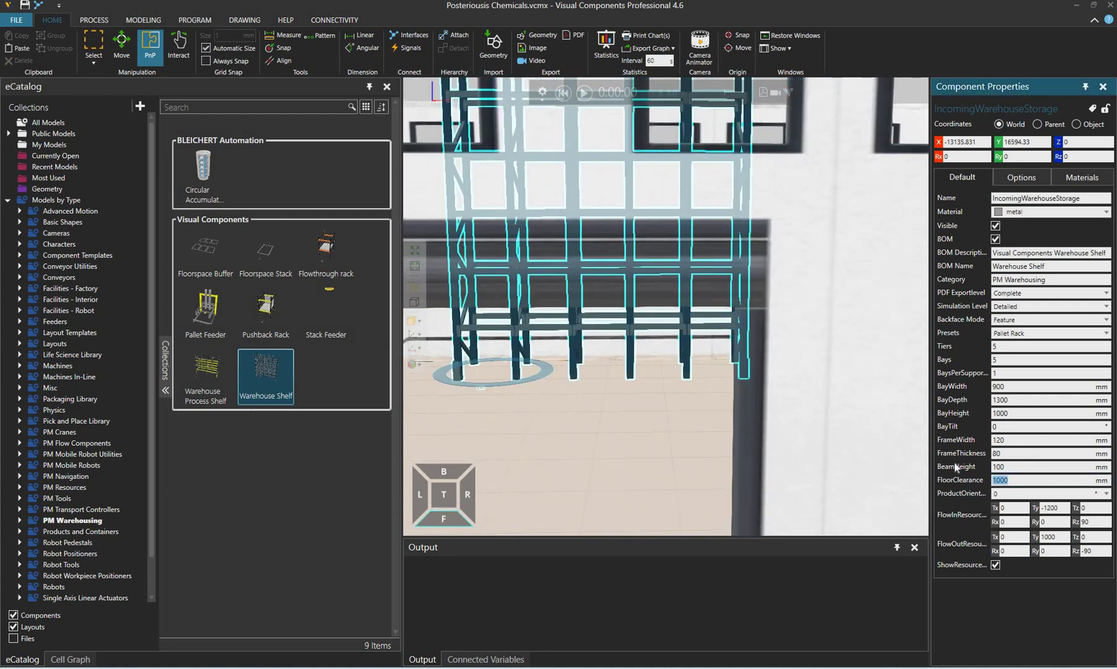
text(0)
key(Tab)
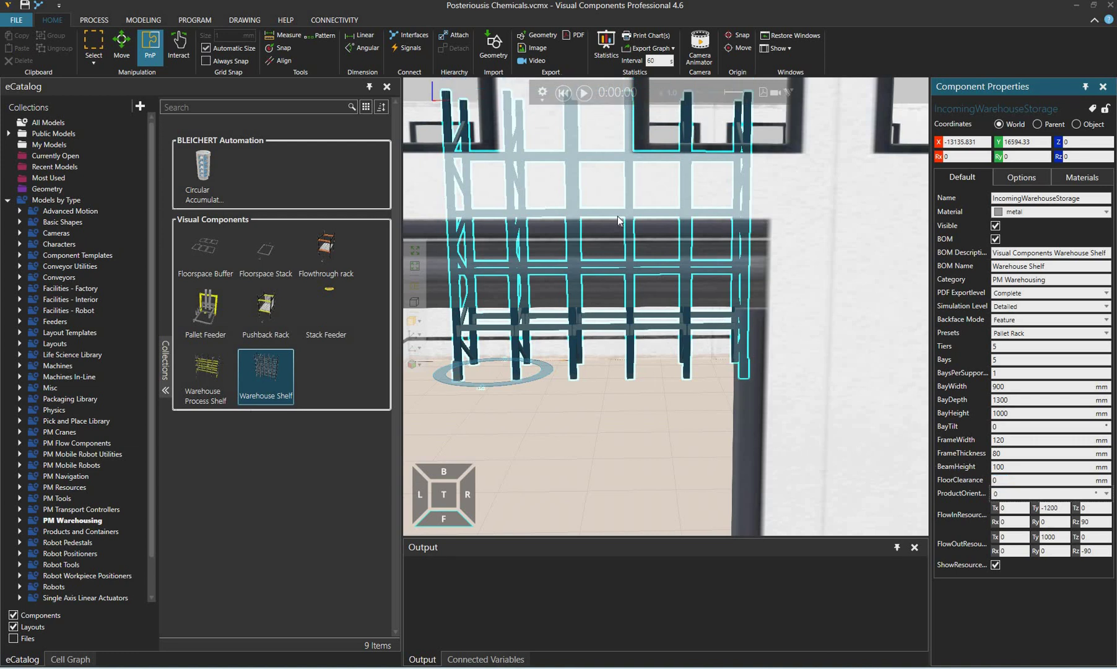
right_drag(623, 240, 669, 379)
right_drag(658, 320, 737, 273)
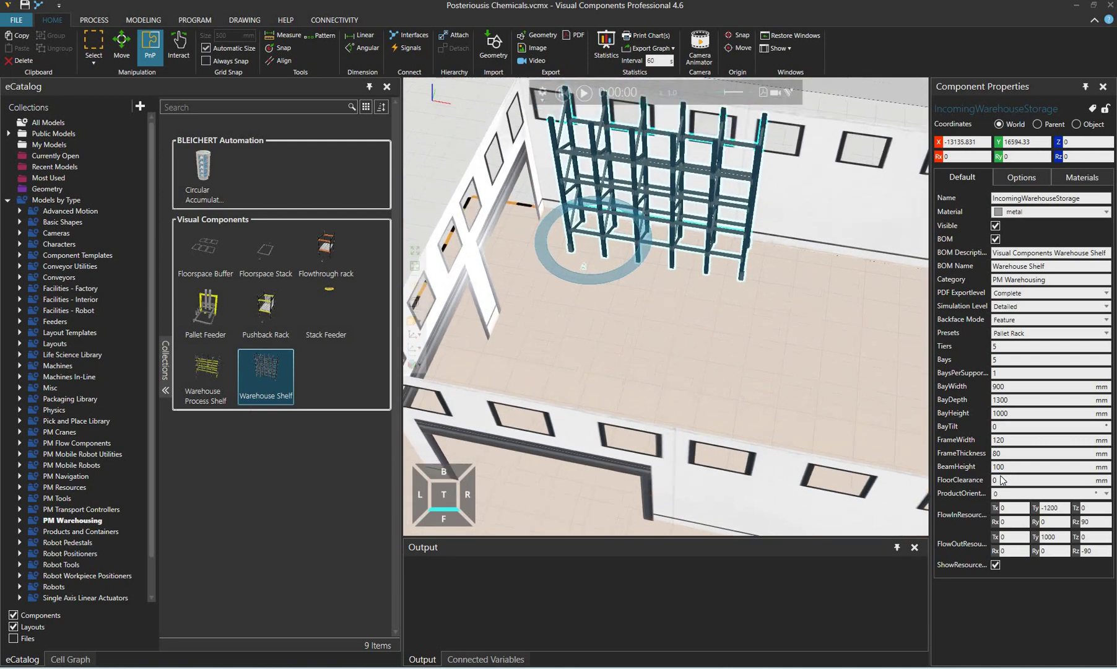
Copy the flow-in resource location's Ty value of -1200 into the flow-out resource location's Ty.
click(994, 481)
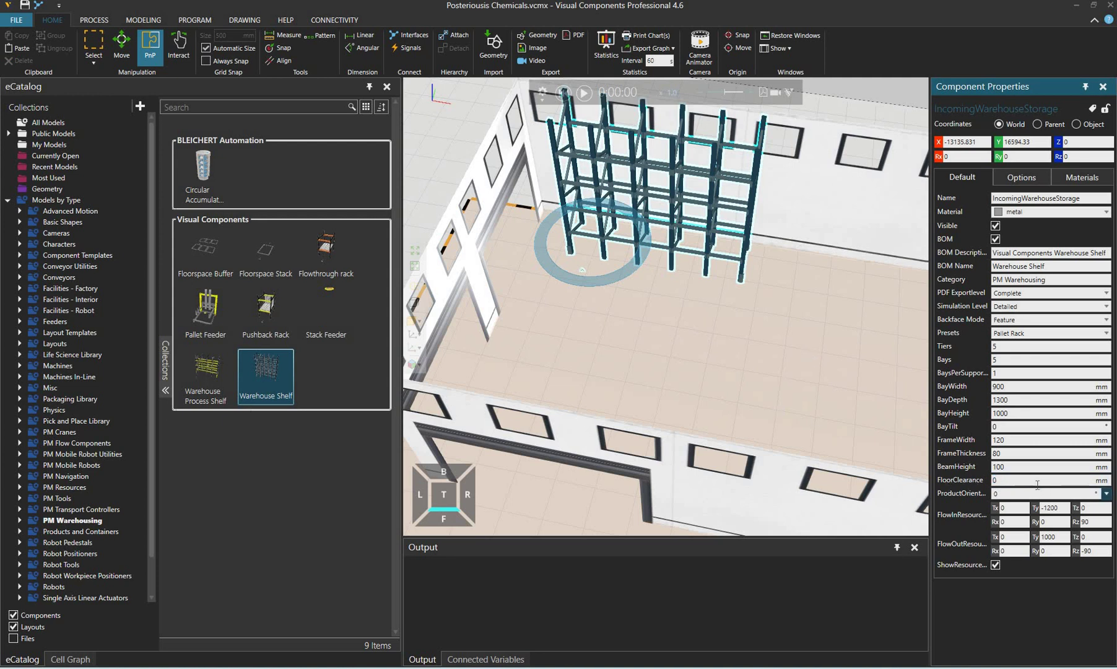
click(1020, 515)
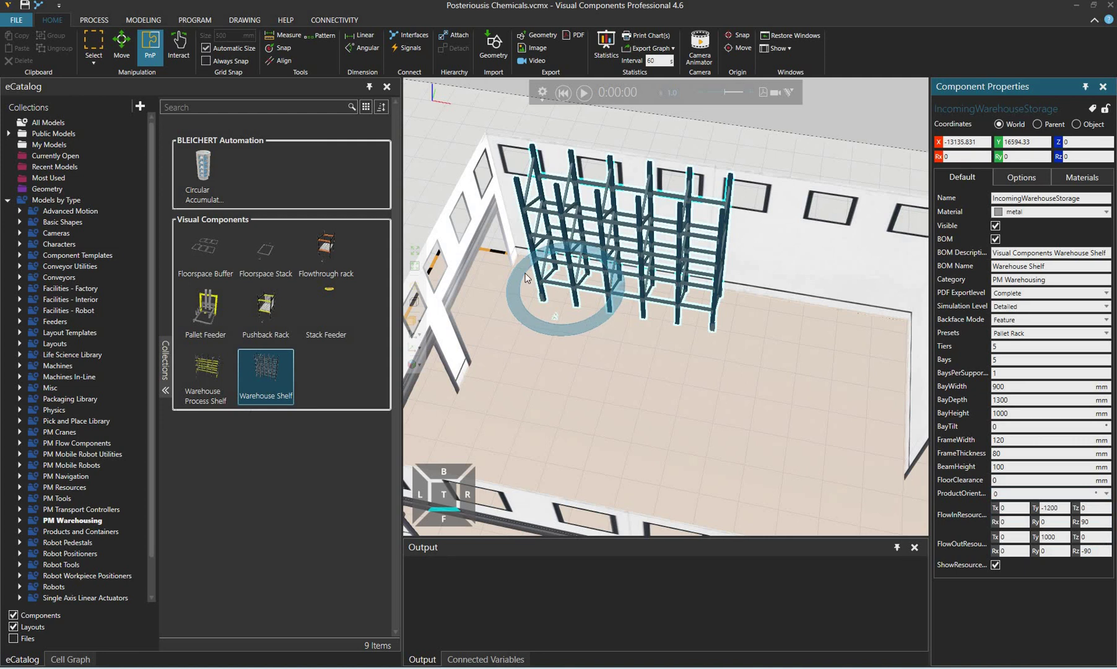
scroll(525, 273, up, 2)
scroll(537, 263, up, 2)
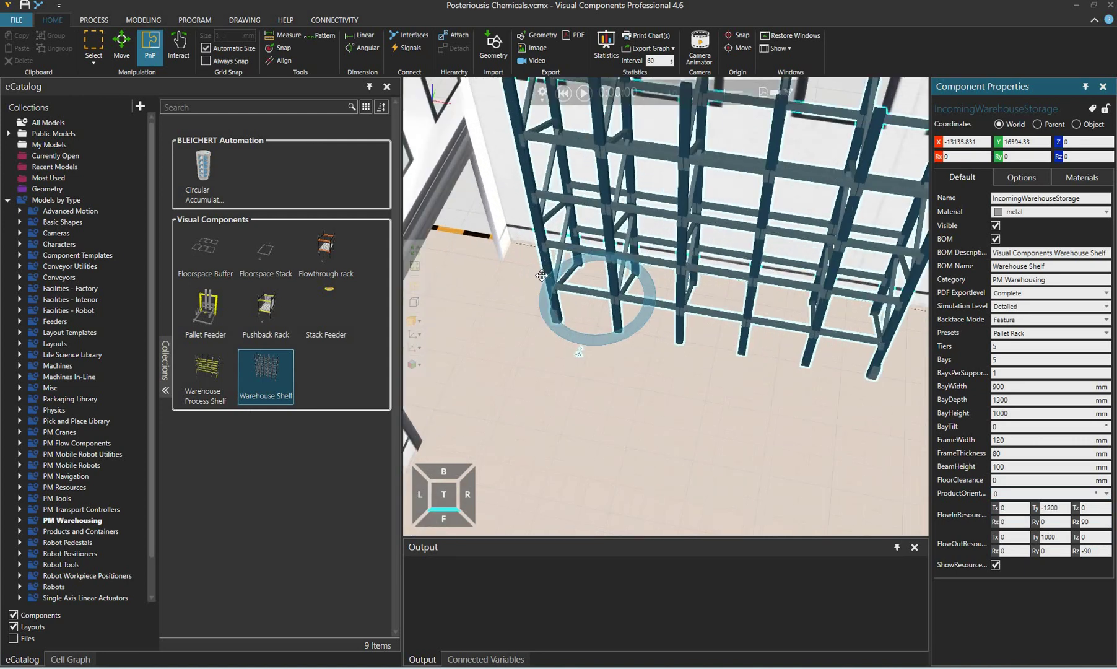
scroll(657, 290, up, 2)
right_drag(657, 290, 636, 262)
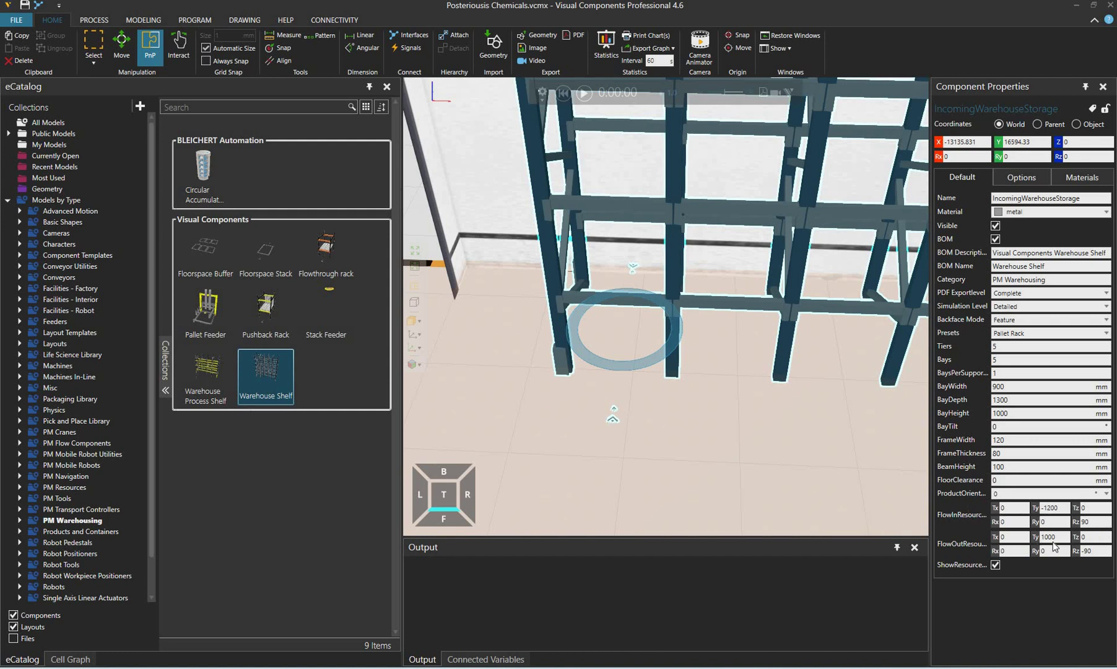
click(1046, 508)
key(ctrl+c)
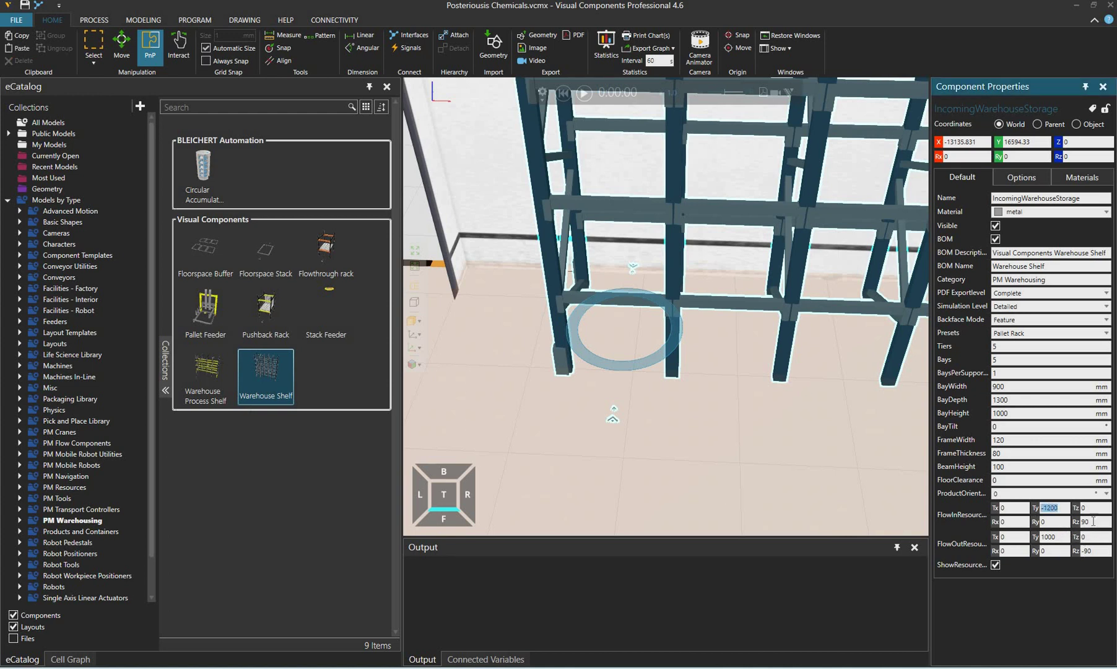
drag(1059, 537, 1037, 537)
key(ctrl+v)
Set the flow-out resource location's Rz rotation to 90 to match the flow-in orientation.
click(1082, 522)
drag(1094, 551, 1079, 550)
text(90)
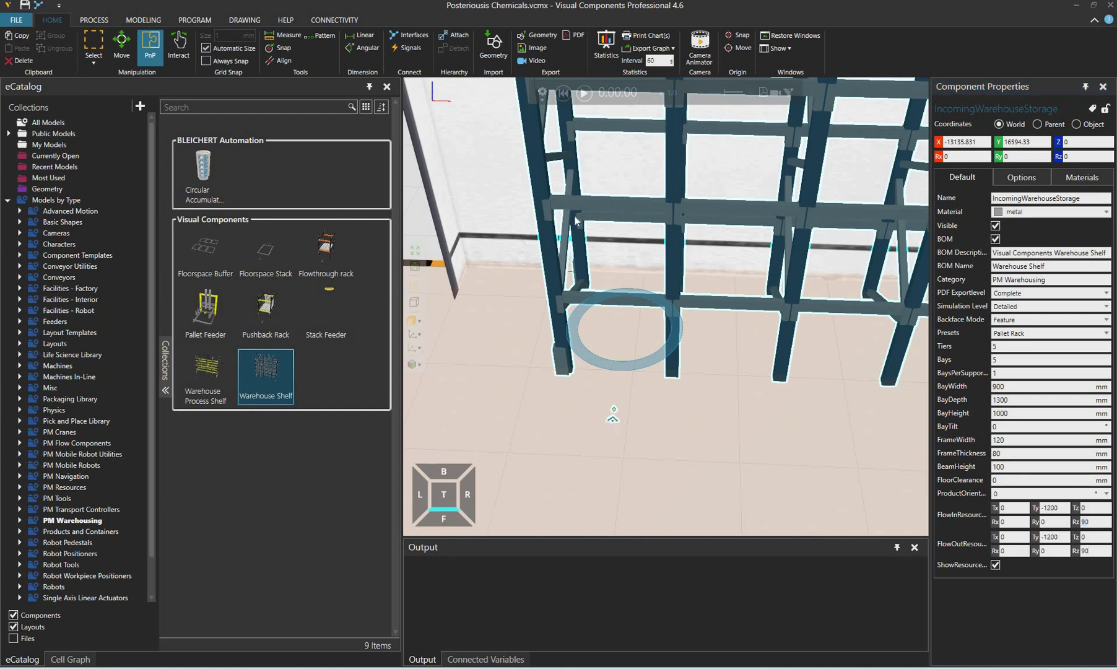
click(620, 409)
click(779, 368)
Set the shelf's number of bays to 7 and check its length along the room's wall.
right_drag(823, 351, 693, 363)
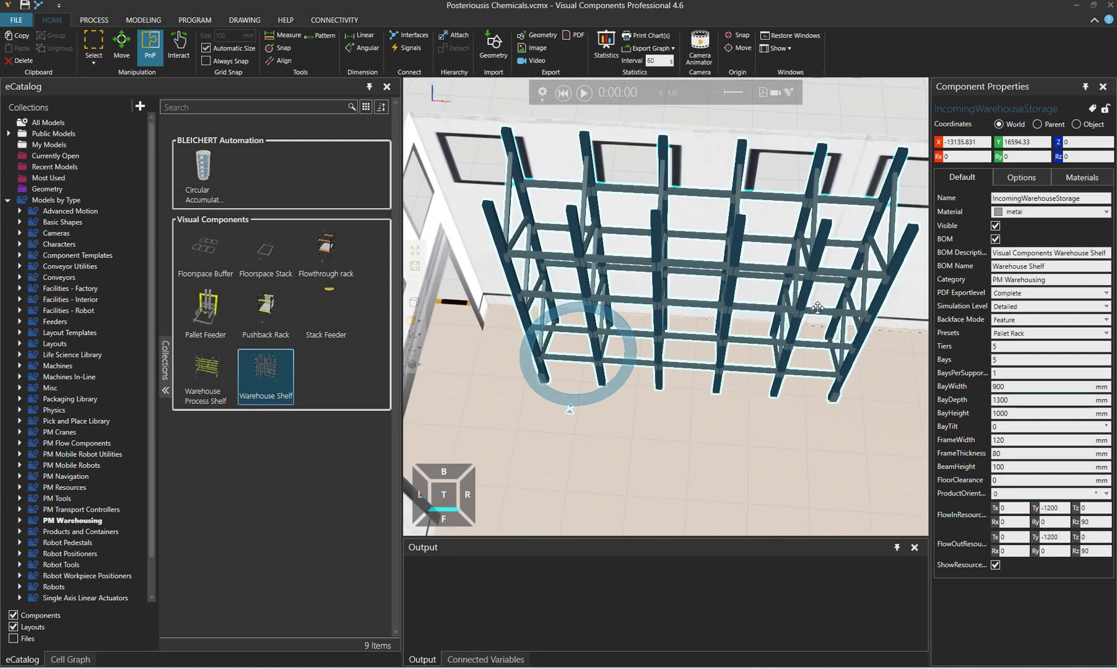
right_drag(816, 296, 743, 309)
scroll(742, 309, down, 5)
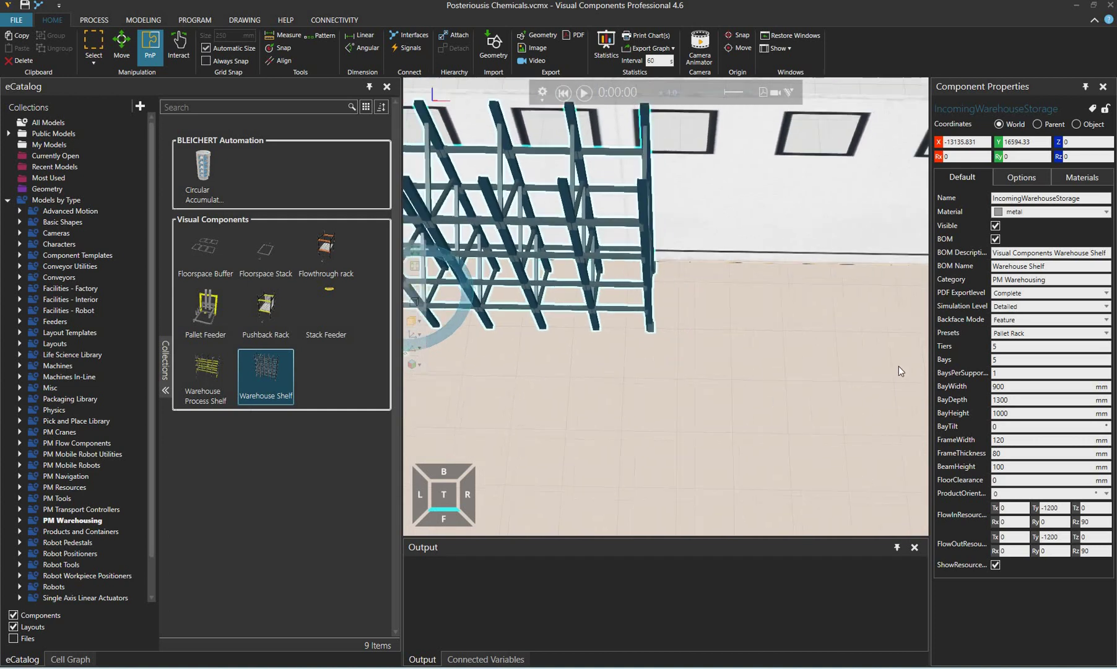
click(993, 361)
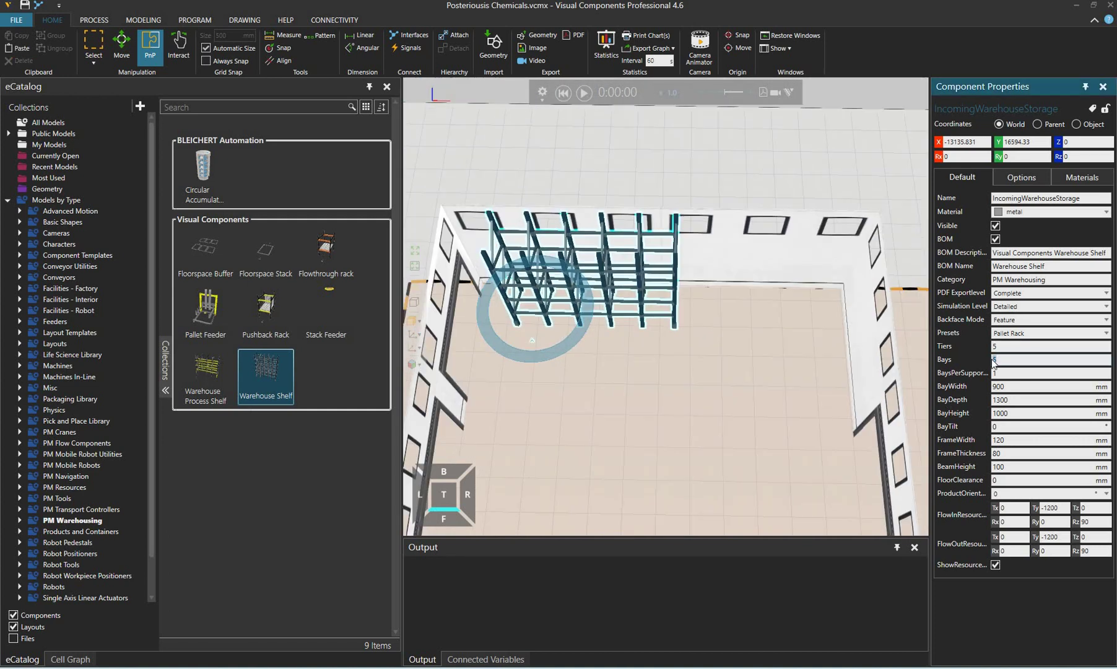
text(7)
key(Tab)
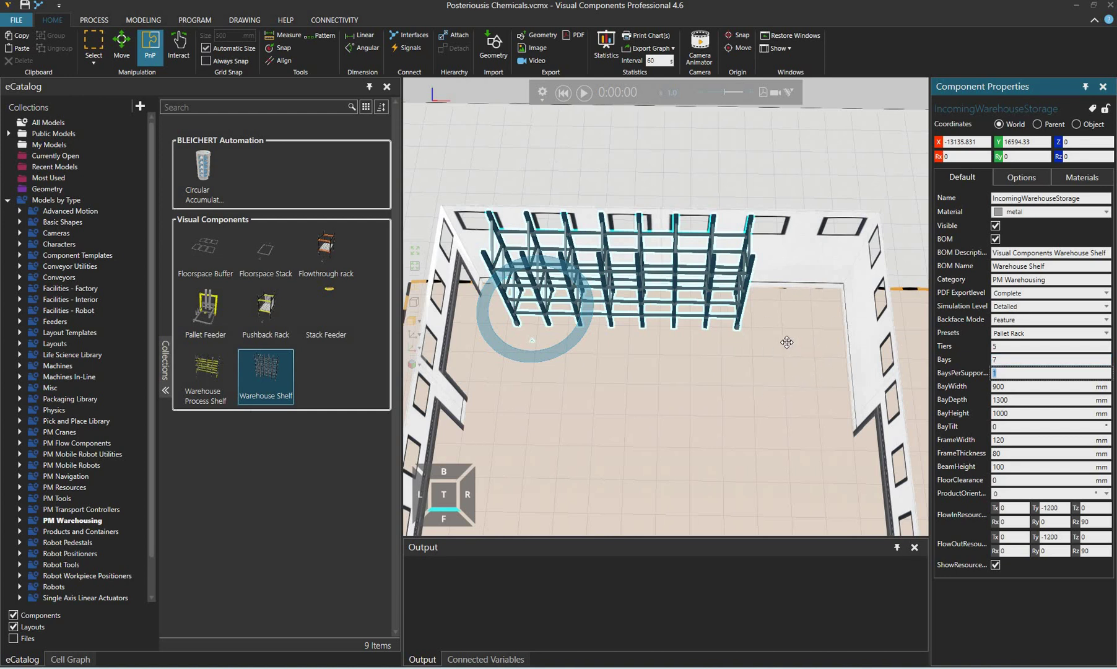
right_drag(787, 344, 785, 369)
scroll(784, 365, up, 4)
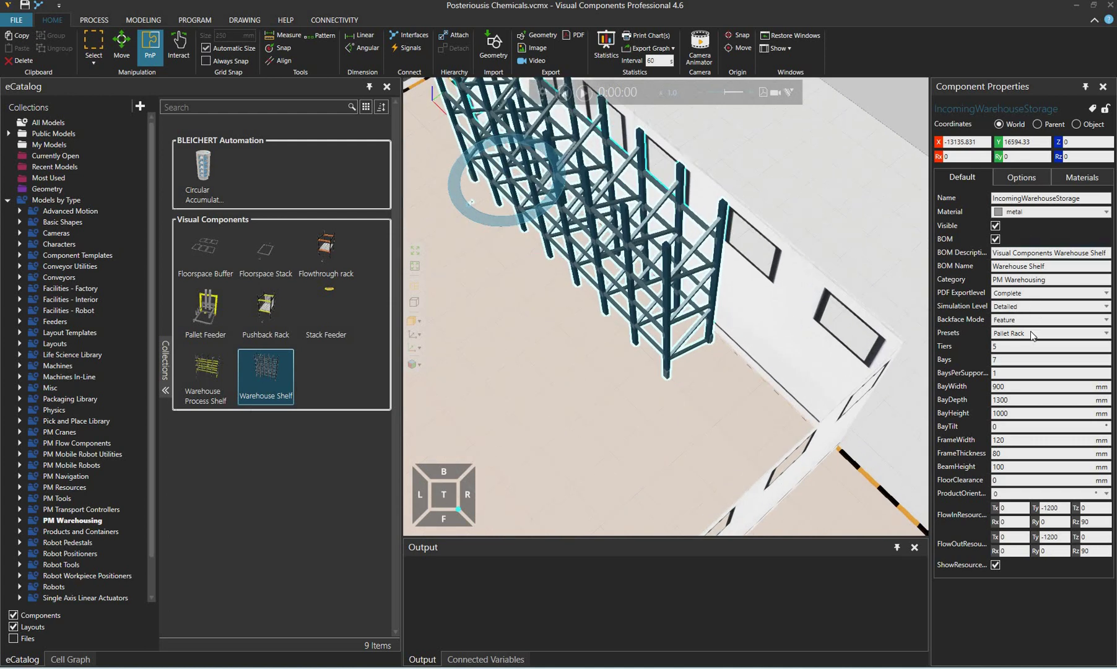
Enable the Shelf option on the rack to preview solid shelf surfaces, and disable it again.
click(1020, 177)
click(995, 198)
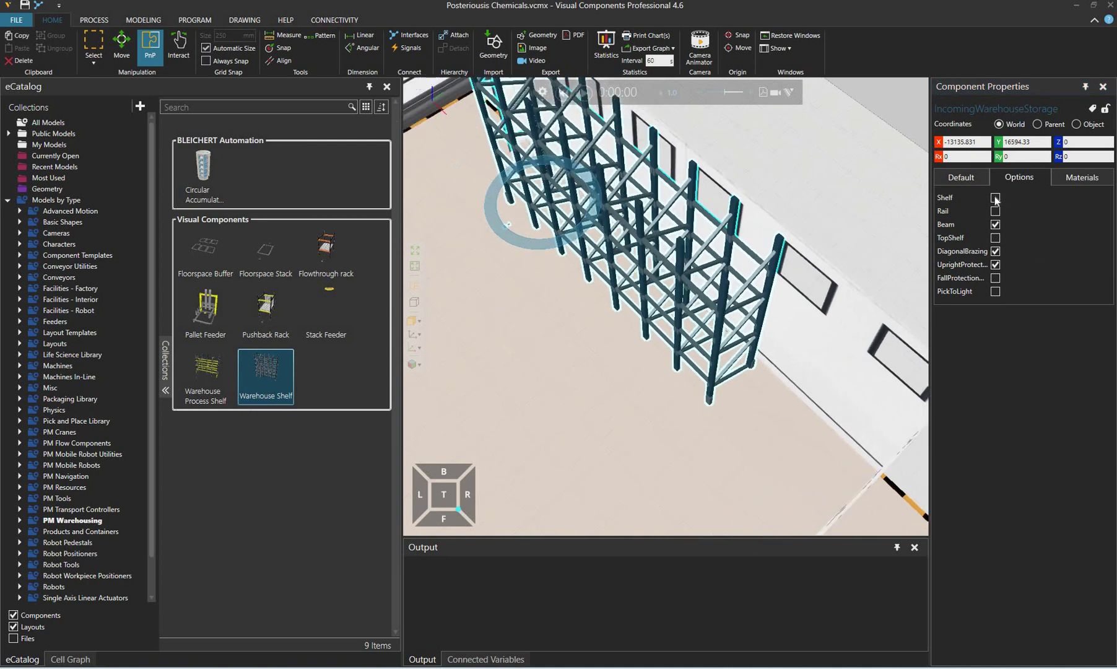
click(995, 198)
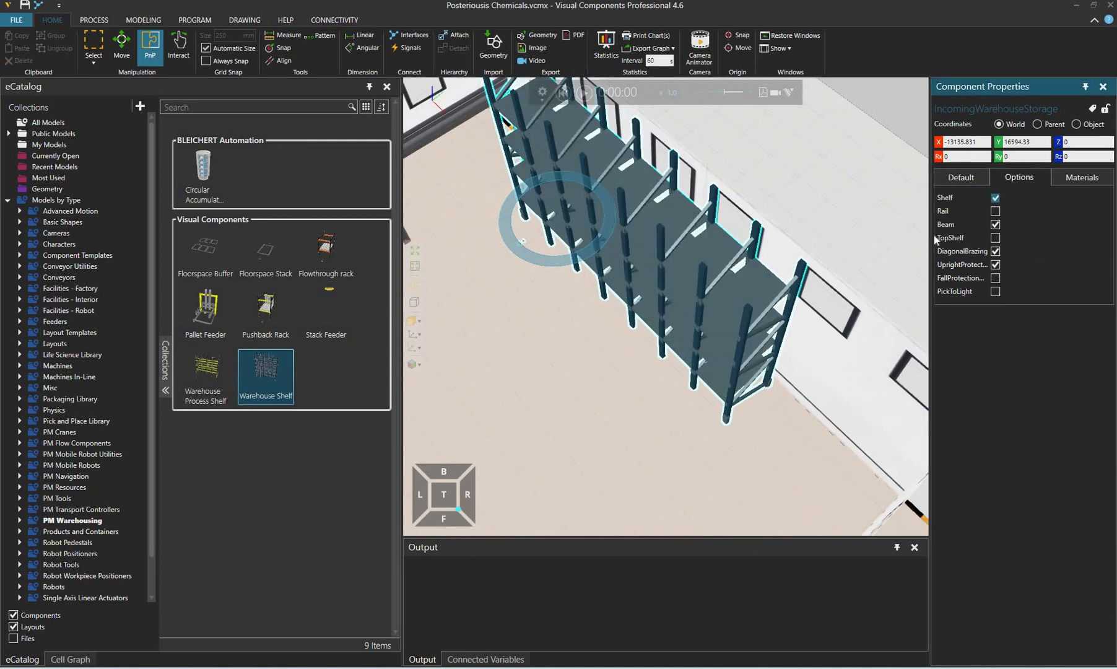
click(995, 199)
right_drag(743, 297, 993, 243)
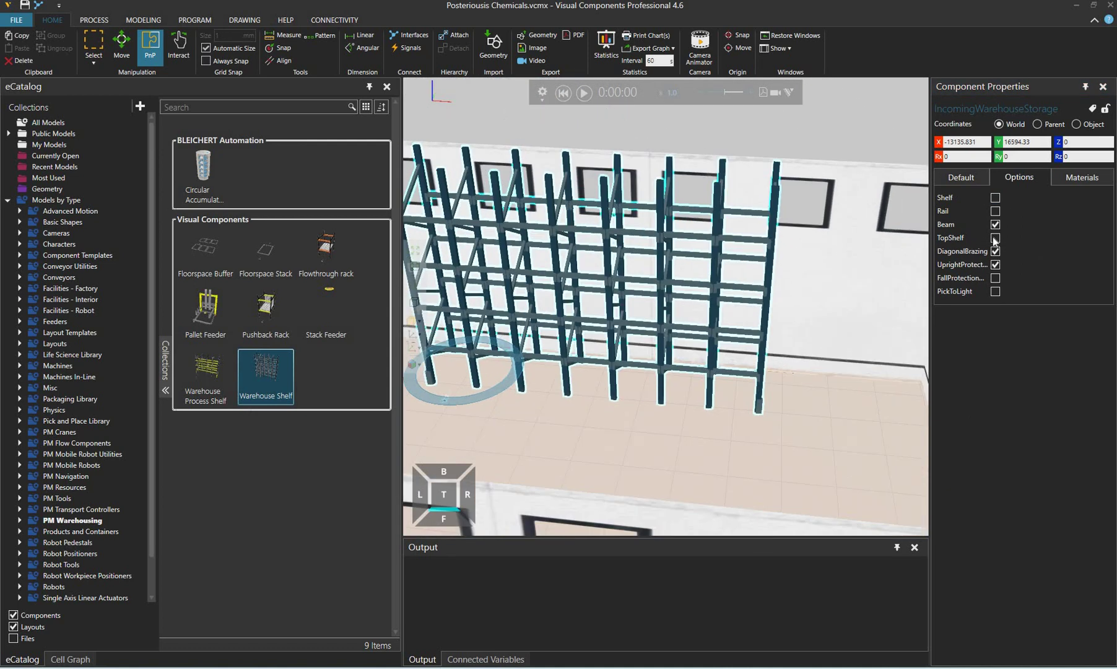
Preview the rack's TopShelf option, disable it again, and enable the Rail option.
click(993, 238)
click(995, 238)
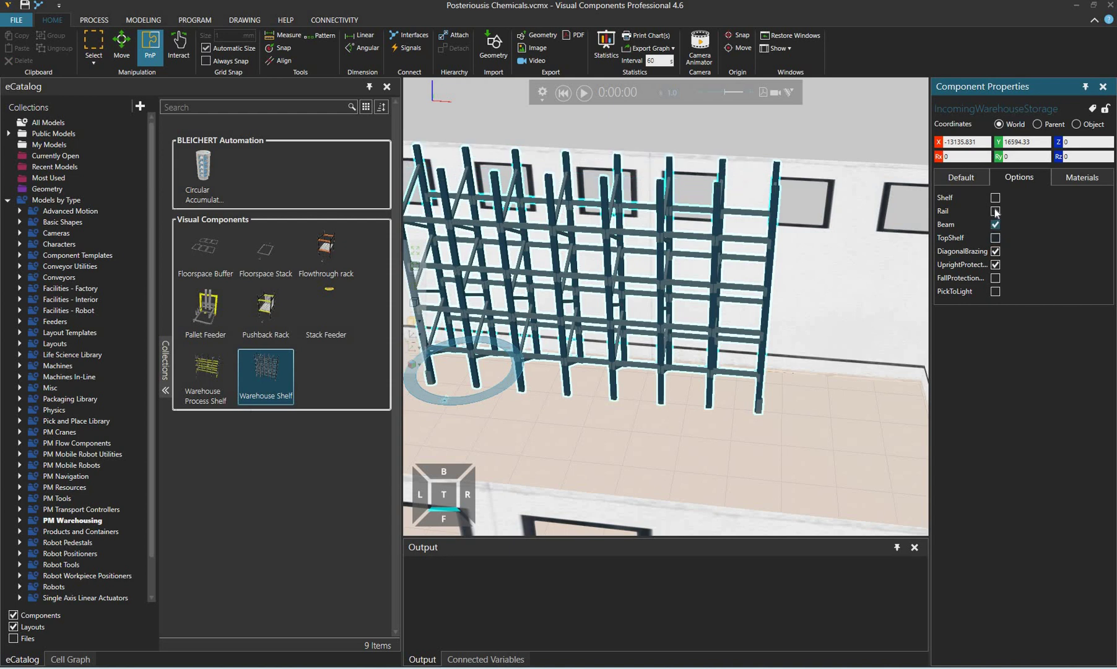
click(995, 211)
right_drag(859, 240, 1005, 291)
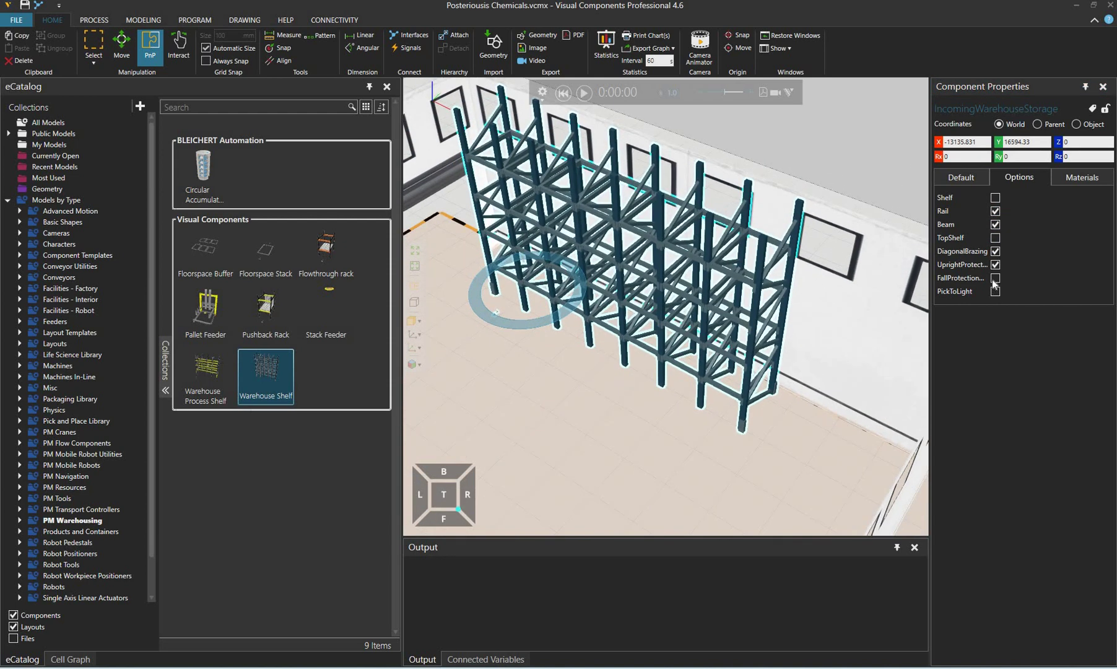
Enable the FallProtection option along the rear of the rack and review the rack's frame and support materials.
click(994, 279)
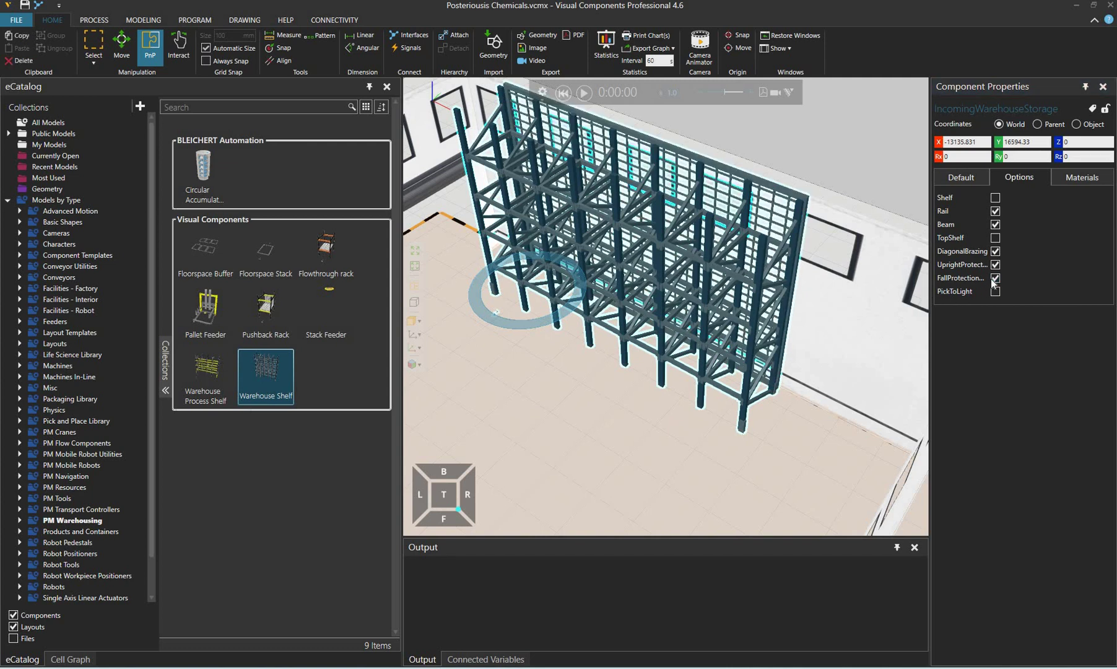
click(995, 279)
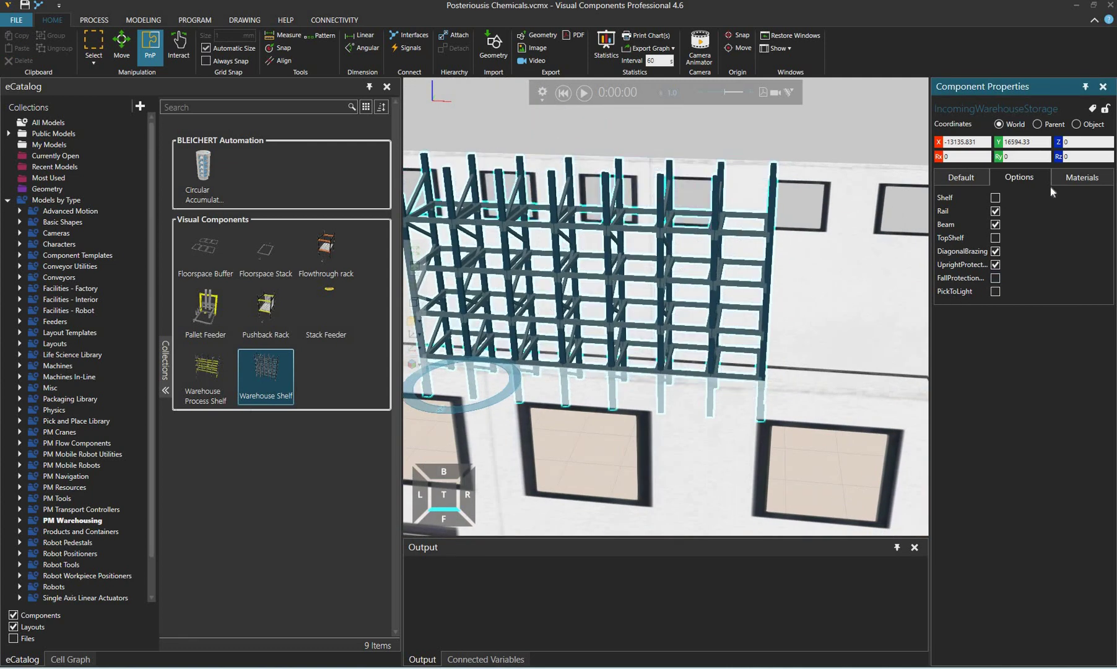
right_drag(892, 218, 991, 273)
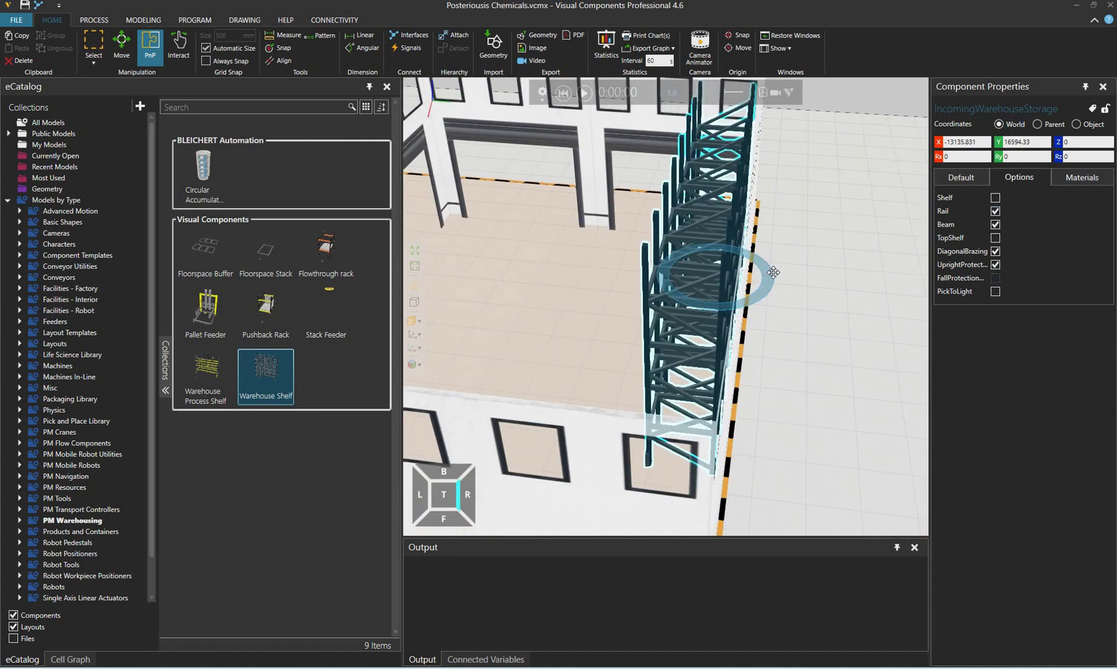
click(994, 279)
right_drag(723, 290, 777, 267)
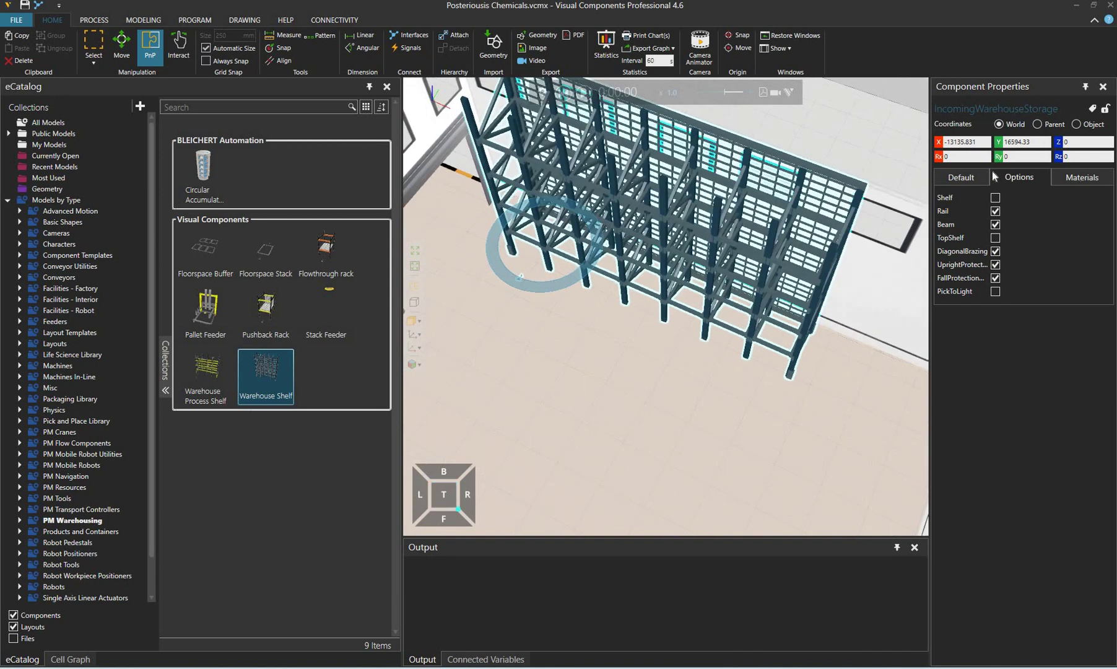
click(1081, 177)
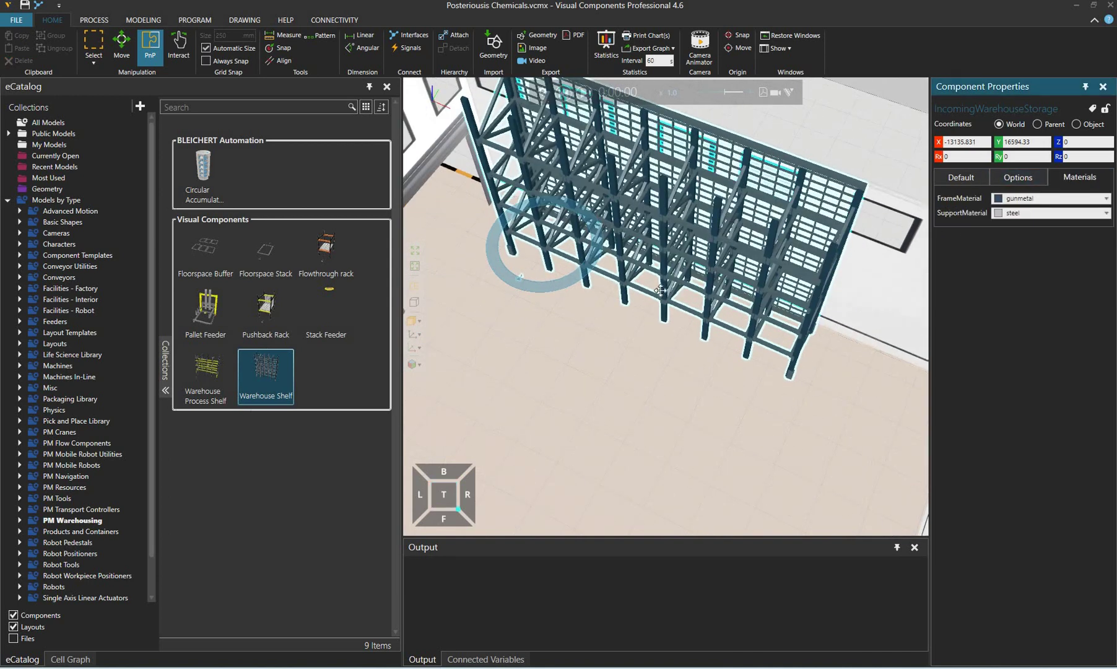
click(673, 273)
mouse_move(674, 274)
right_down()
mouse_move(622, 284)
mouse_move(592, 307)
mouse_move(604, 319)
mouse_move(593, 338)
mouse_move(672, 325)
mouse_move(639, 386)
mouse_move(667, 265)
right_up()
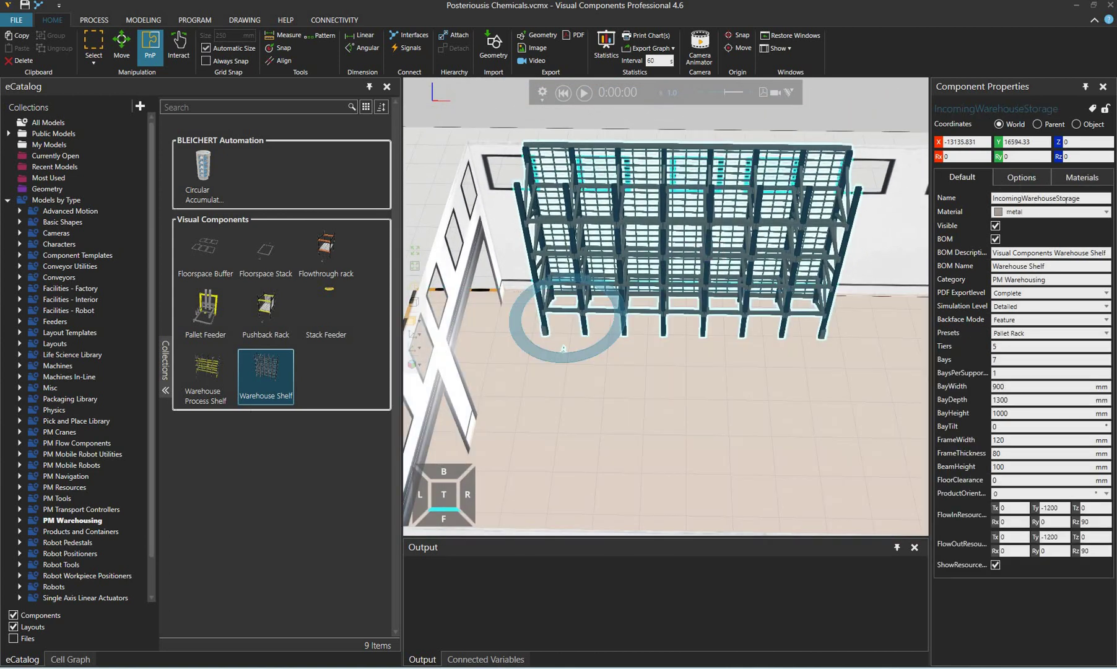
Copy the rack's component name and rename its Buffer routine to IncomingWarehouseStorage.
double_click(1040, 198)
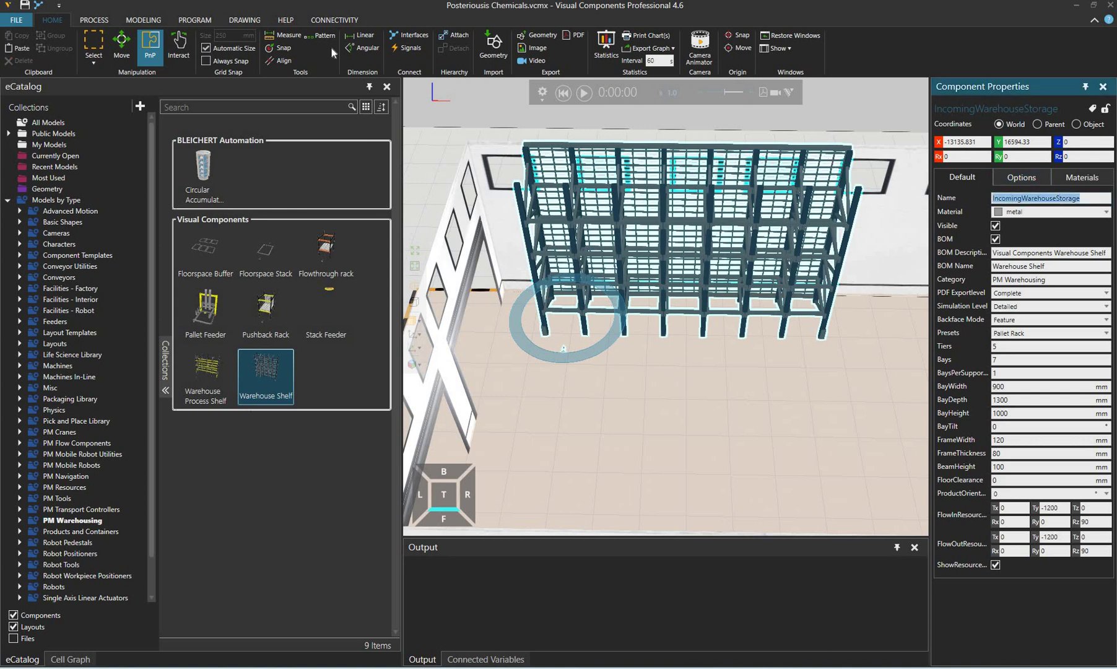
click(350, 491)
scroll(521, 443, down, 5)
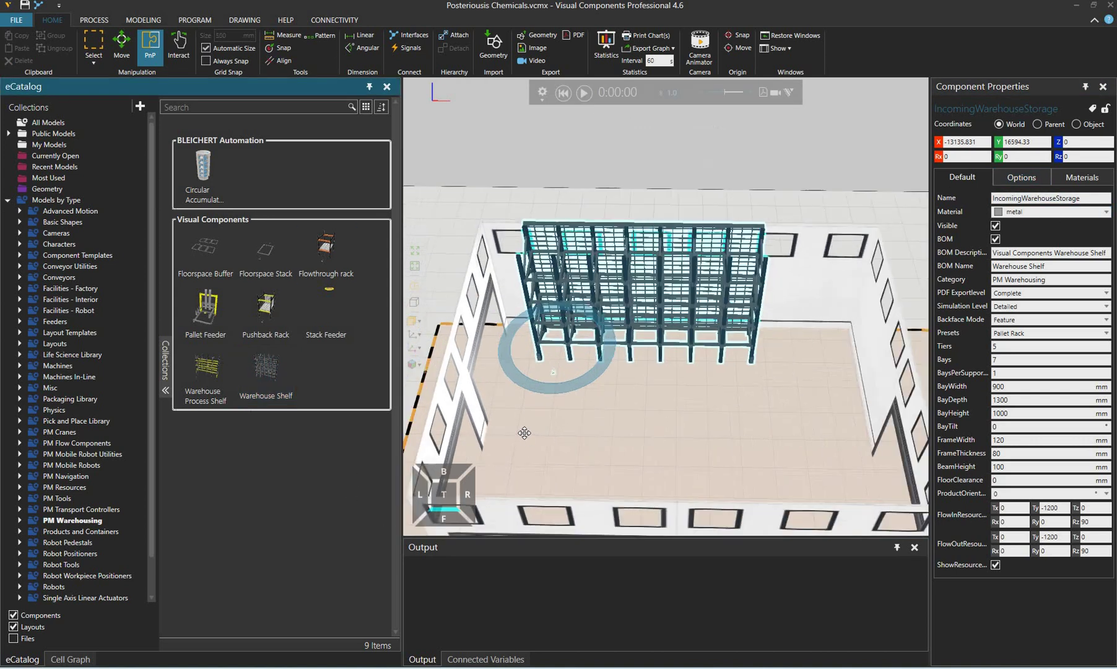
right_drag(529, 206, 507, 210)
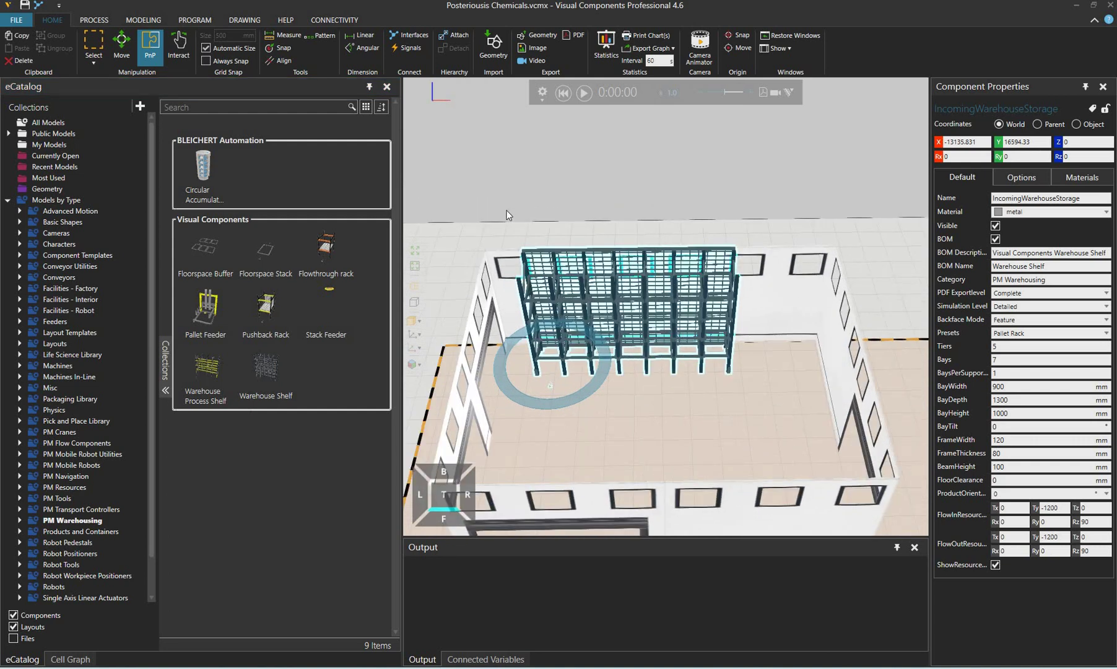
click(506, 211)
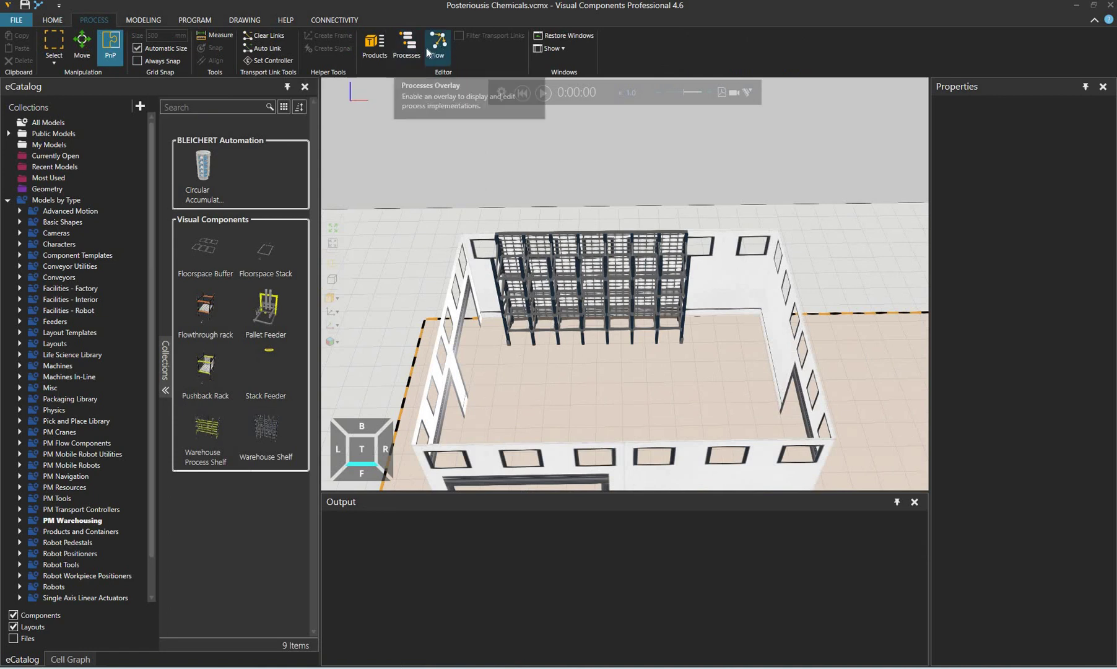
click(407, 43)
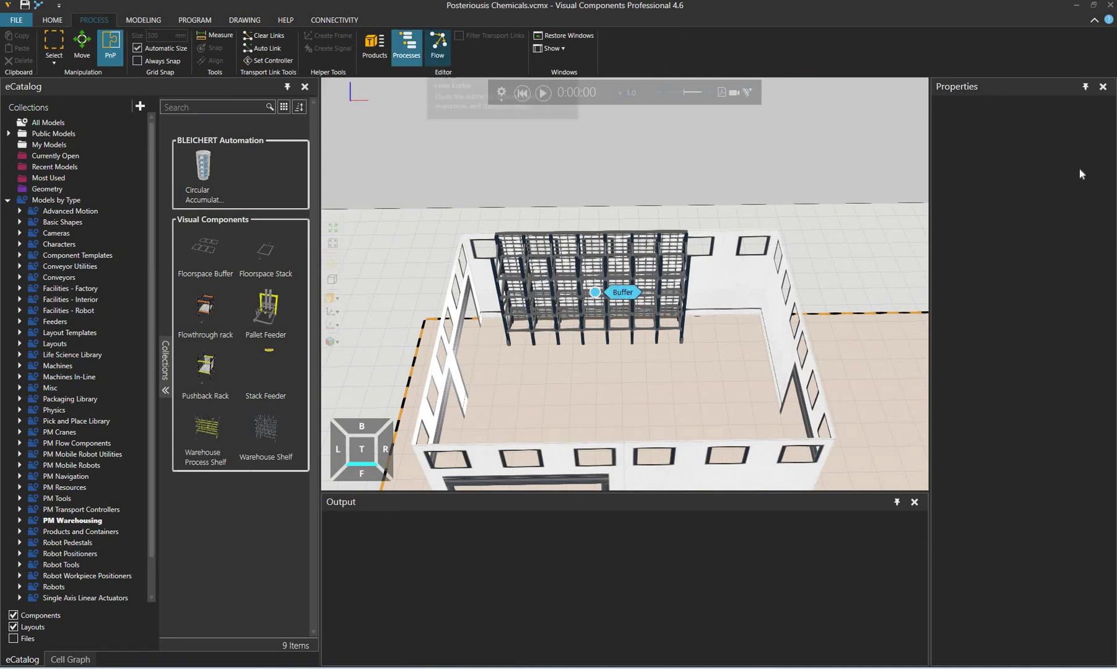
click(1051, 137)
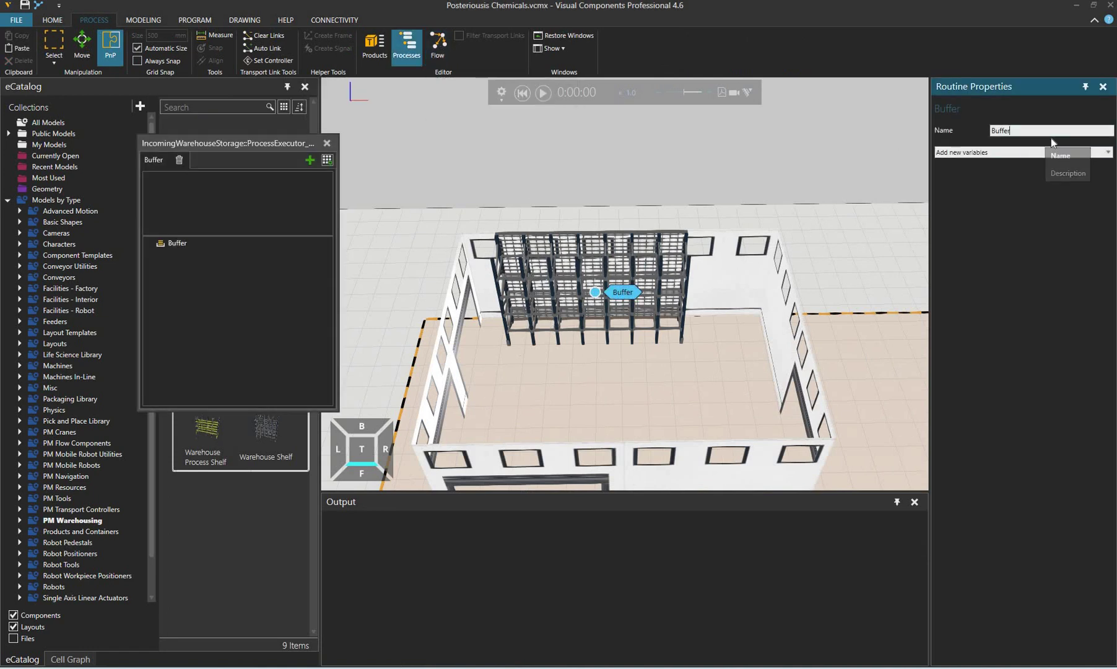
text(IncomingWarehouseStorage)
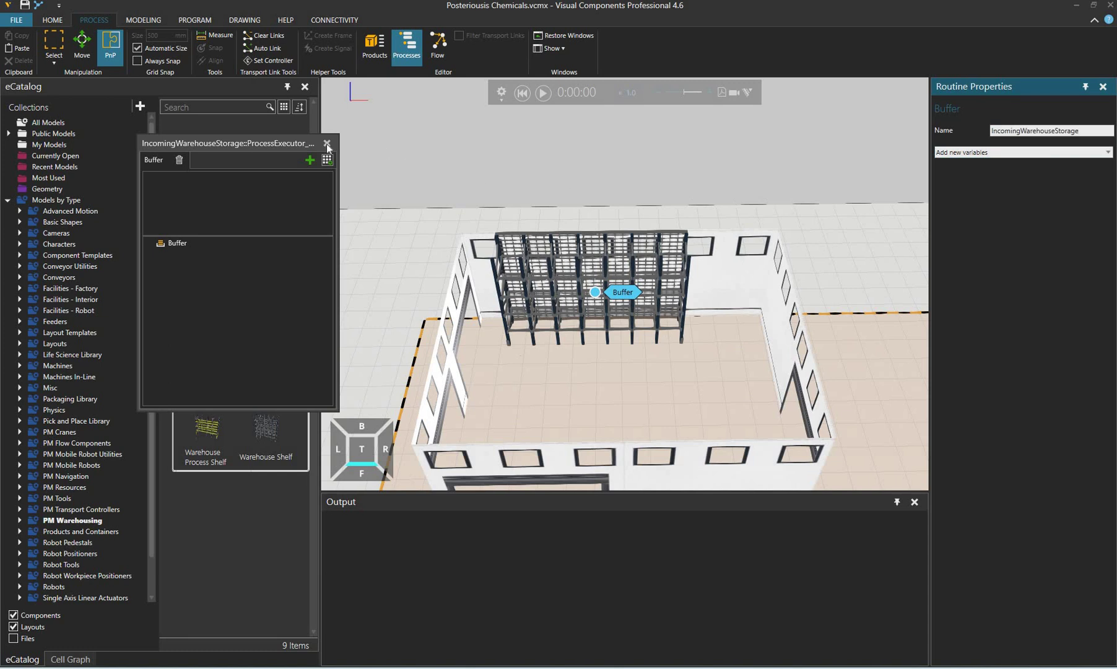
key(Return)
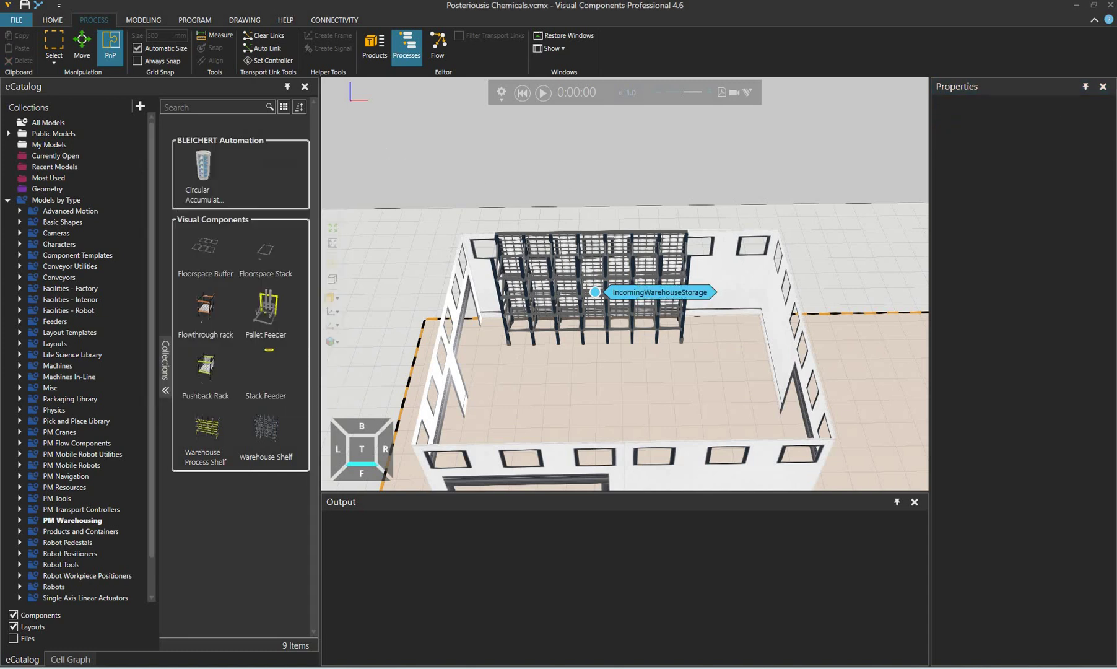
Check the rack's entry in the cell graph and save the layout.
click(70, 659)
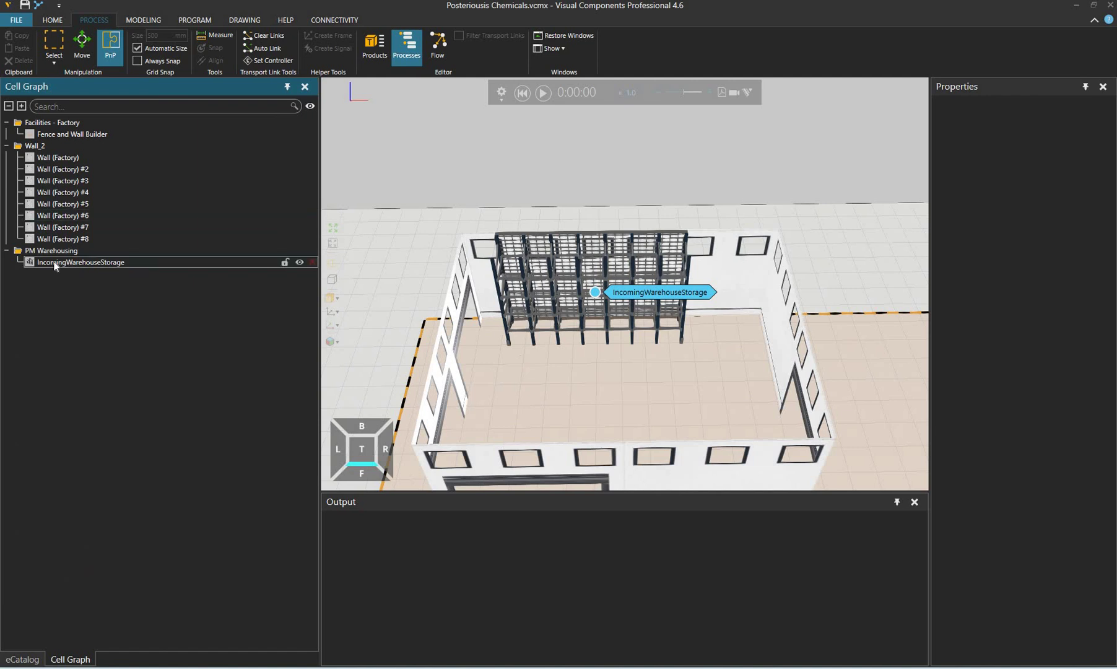
click(610, 280)
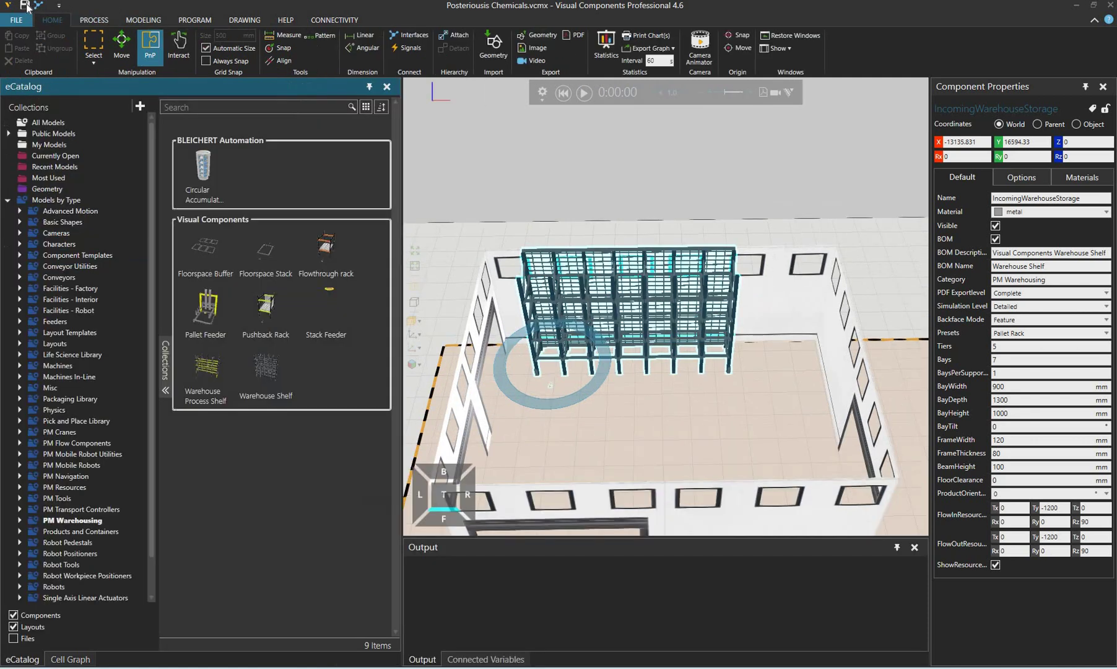
click(26, 5)
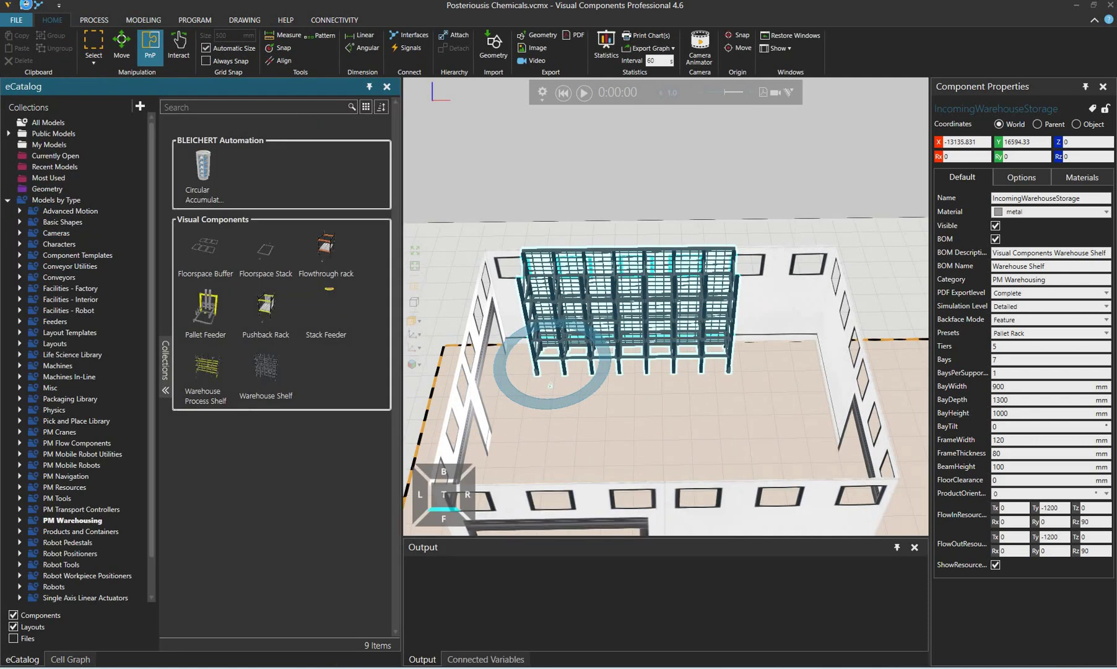
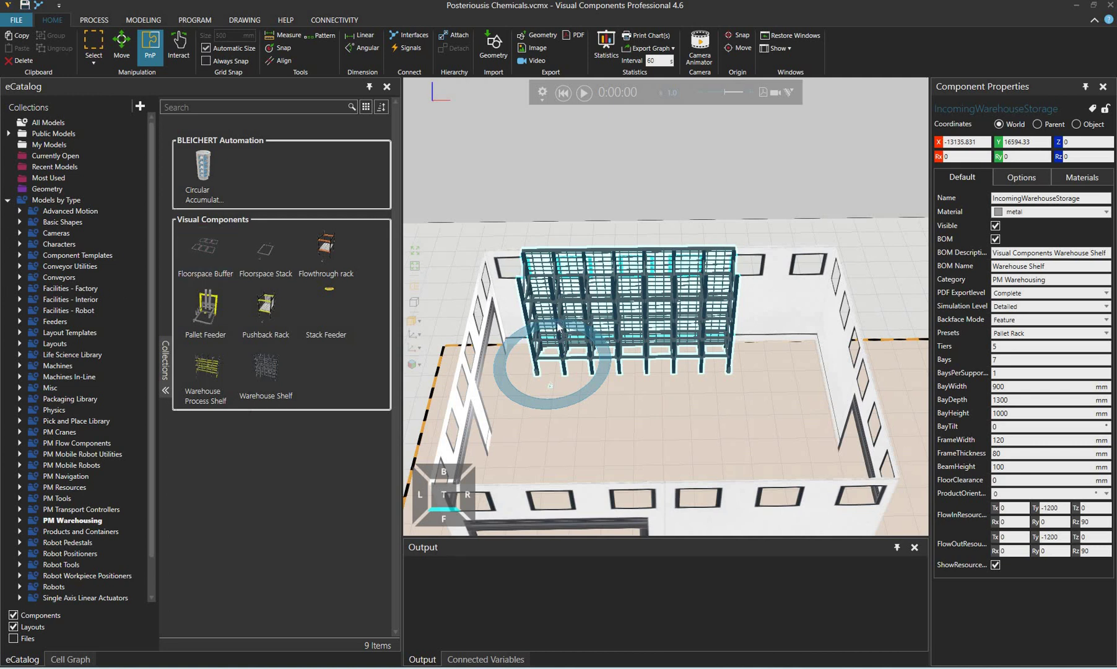
Disable the DoorWay option on the side wall section nearest the rack's end to preview a closed wall.
right_drag(577, 276, 564, 317)
middle_drag(564, 317, 580, 306)
scroll(590, 310, up, 4)
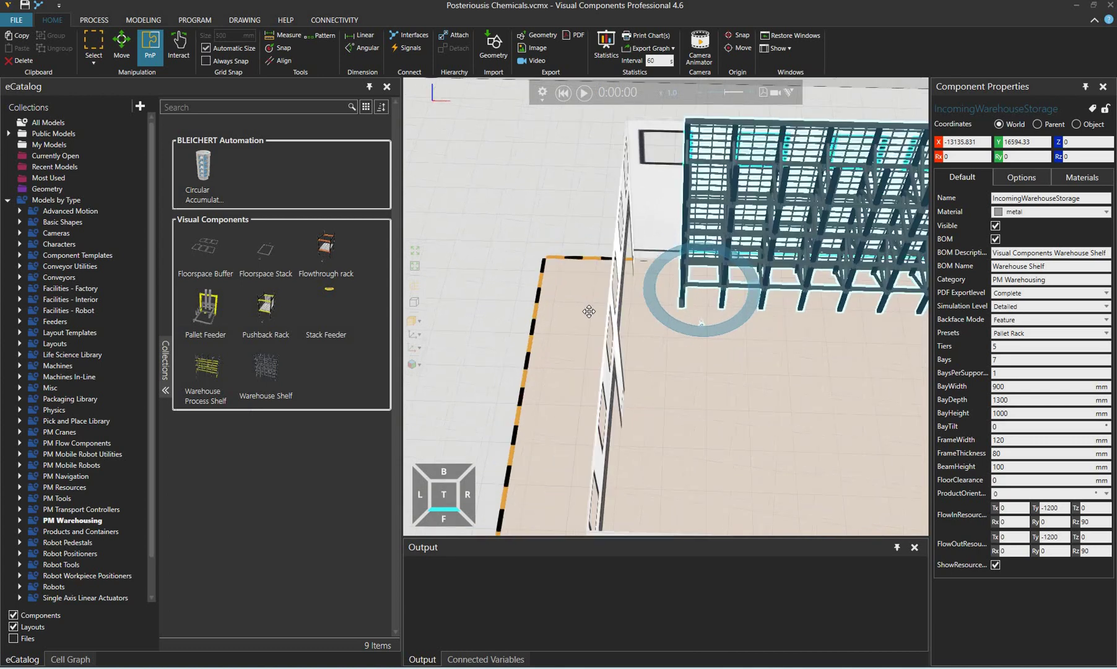
right_drag(588, 311, 550, 306)
scroll(550, 306, down, 3)
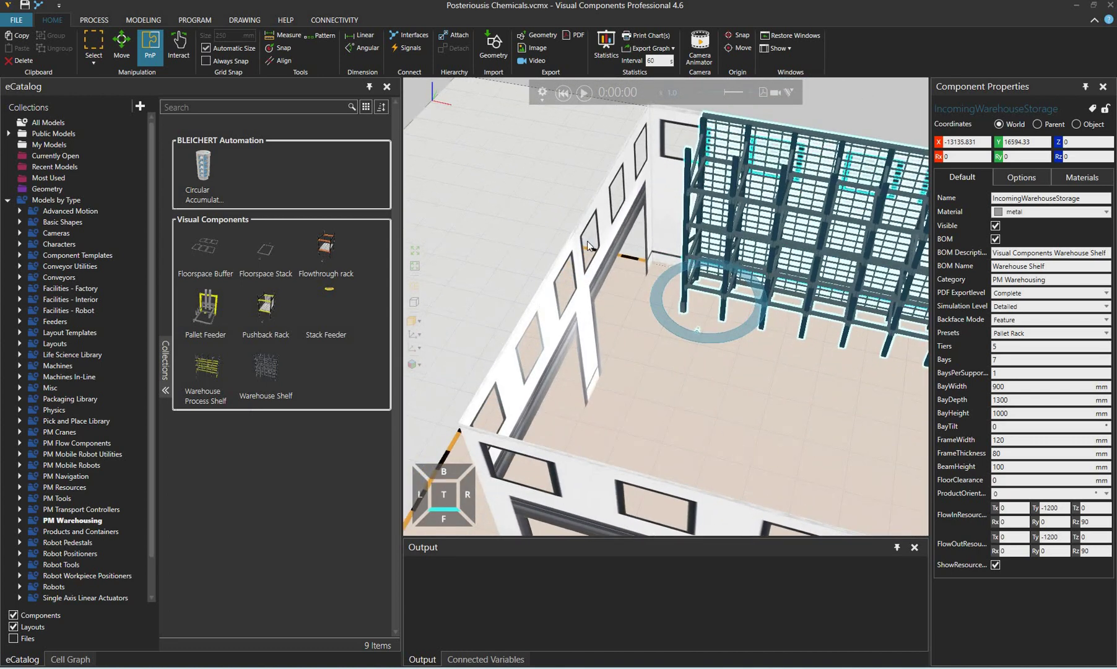
scroll(587, 241, up, 2)
click(587, 240)
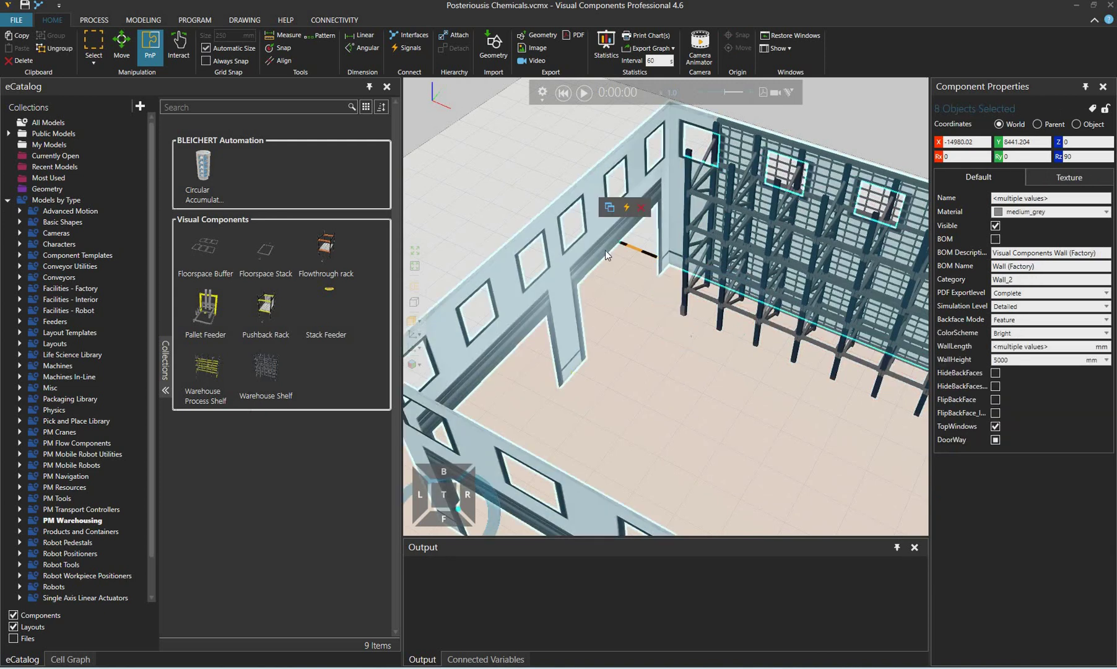
click(995, 440)
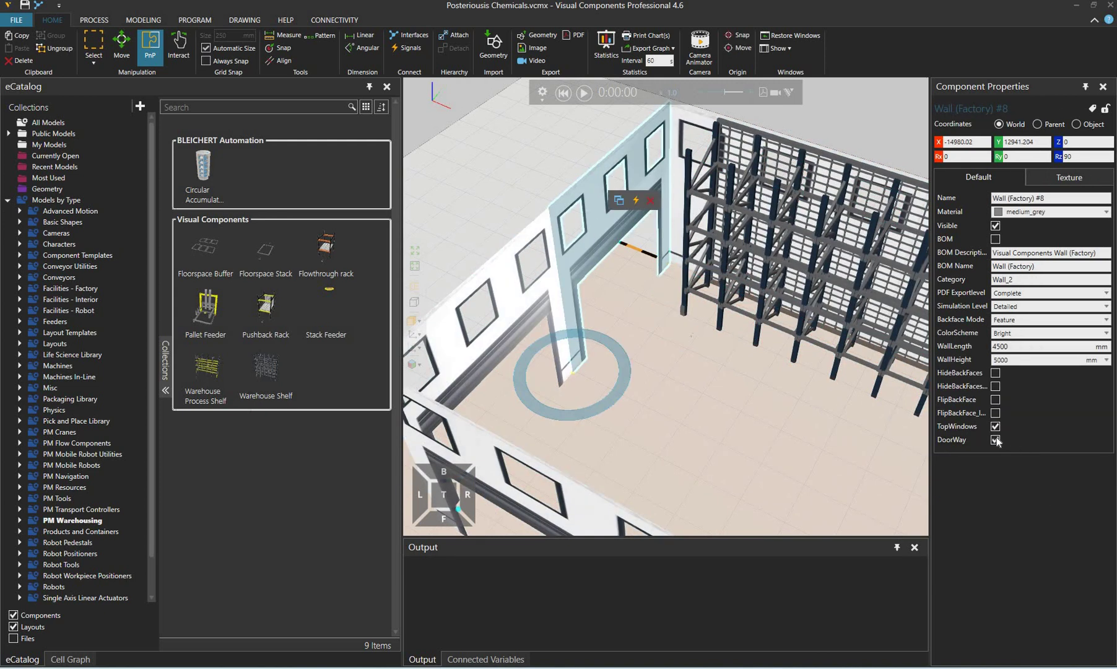
click(579, 313)
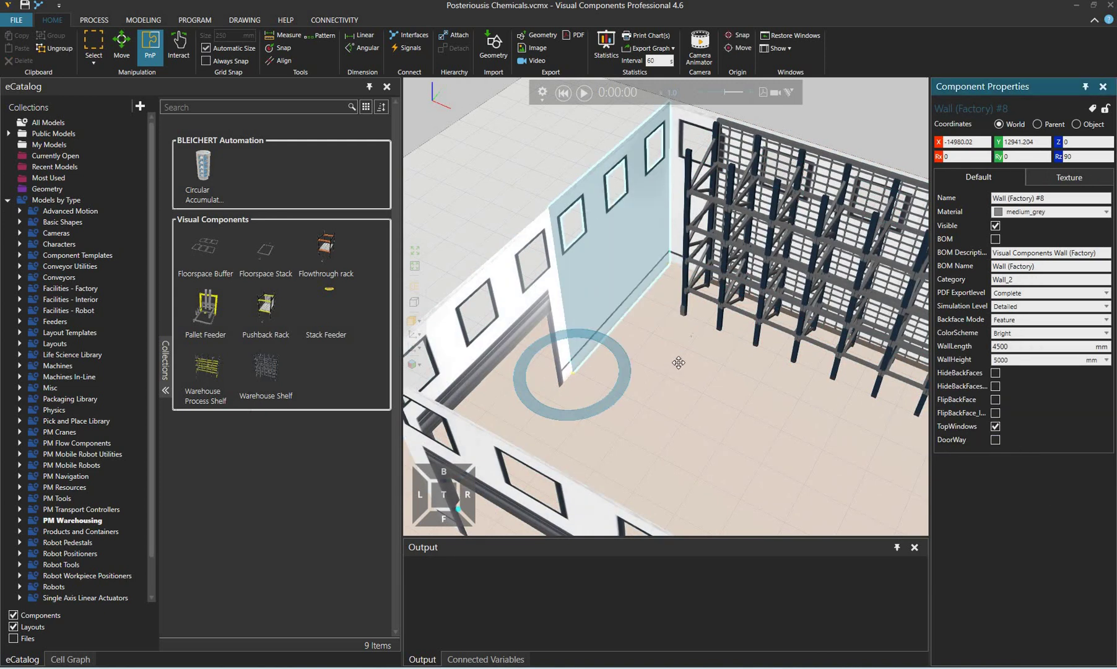
right_drag(679, 363, 605, 290)
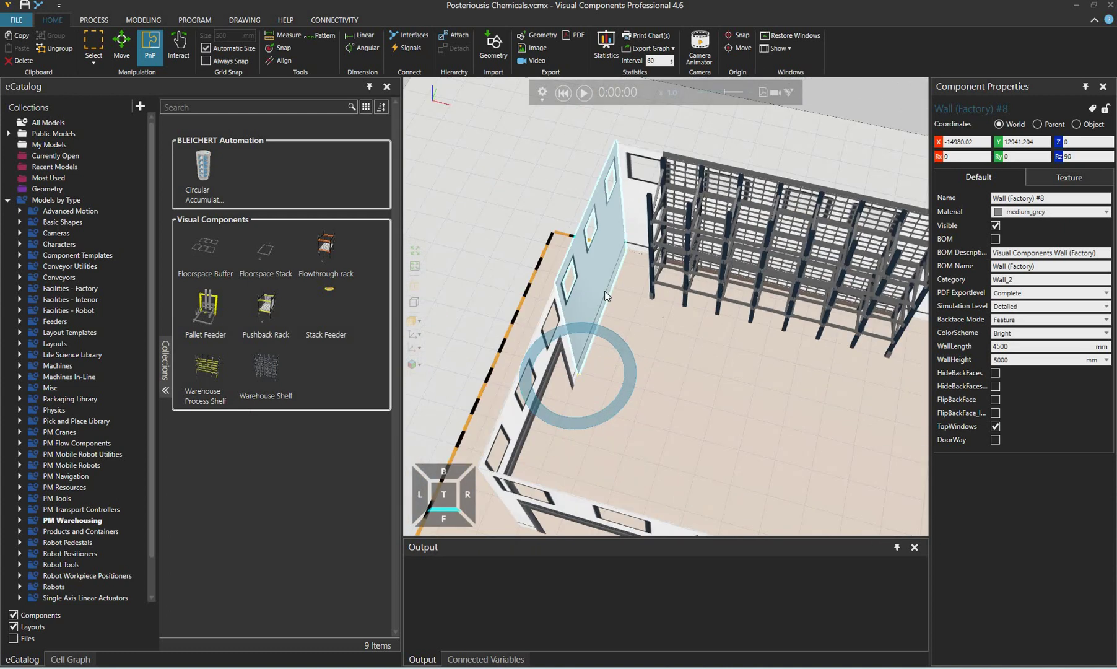
Enable the DoorWay option again on the side wall section nearest the rack and deselect the wall.
drag(605, 291, 903, 405)
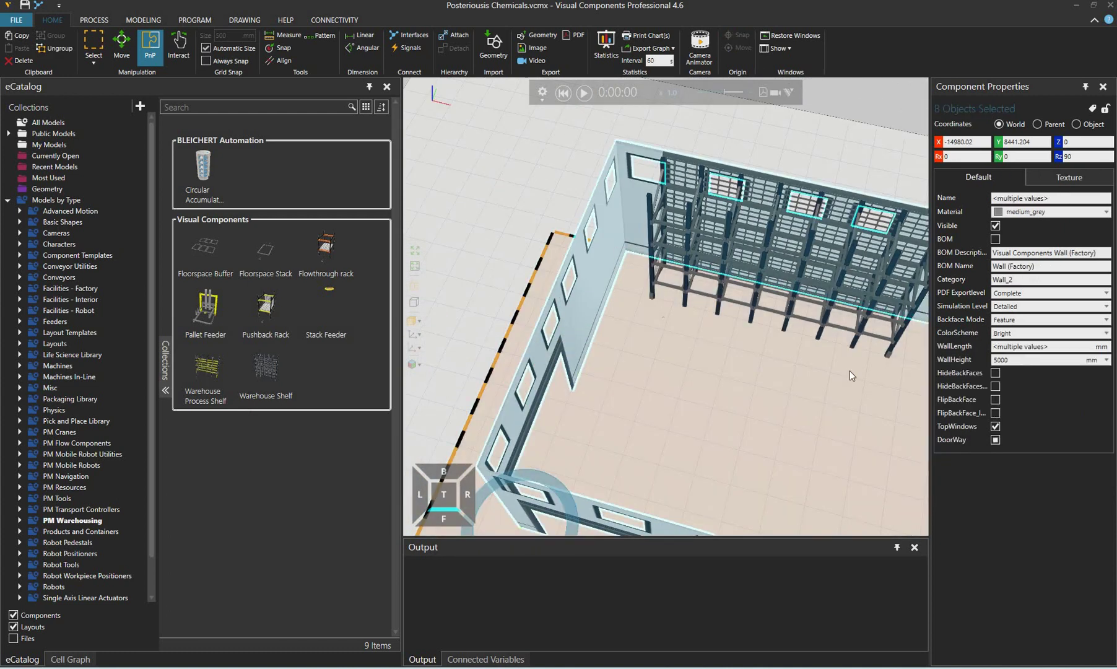
click(995, 439)
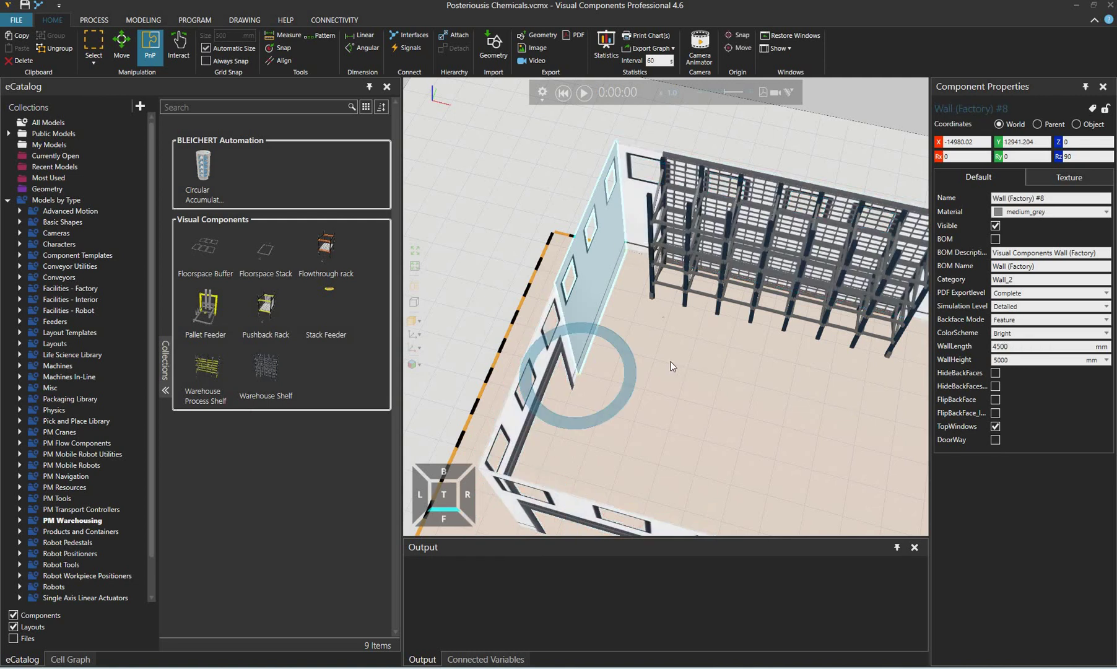
click(995, 439)
click(681, 338)
right_drag(681, 337, 743, 334)
click(465, 304)
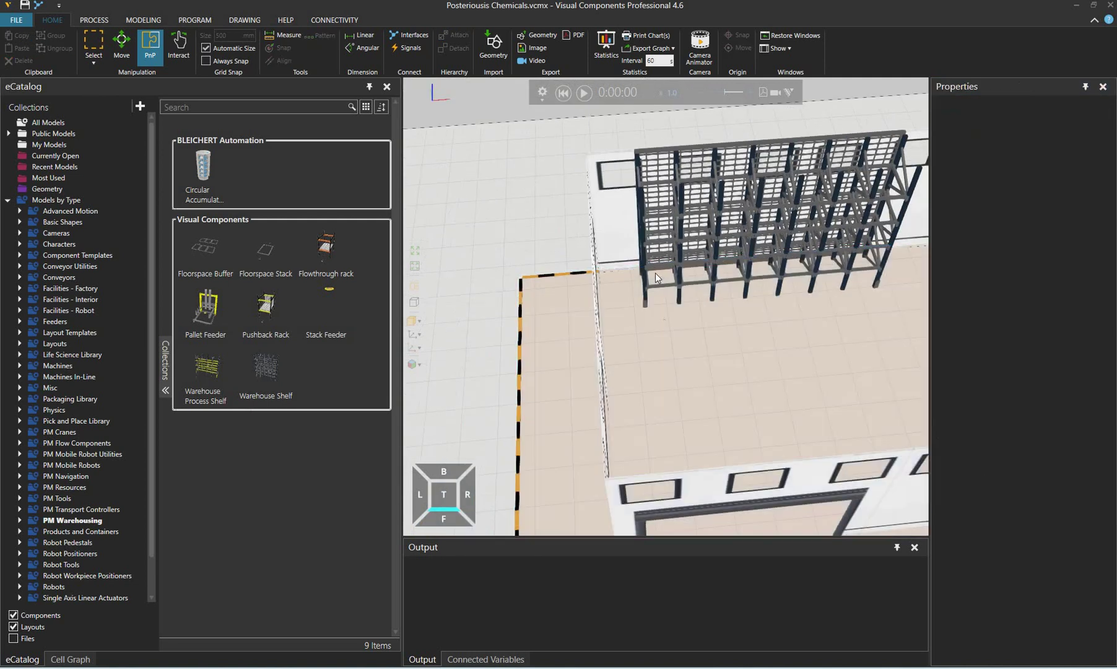
Search the Models by Type collection for Pallet and look through the matching components.
right_drag(655, 272, 664, 271)
right_drag(552, 324, 609, 288)
click(207, 369)
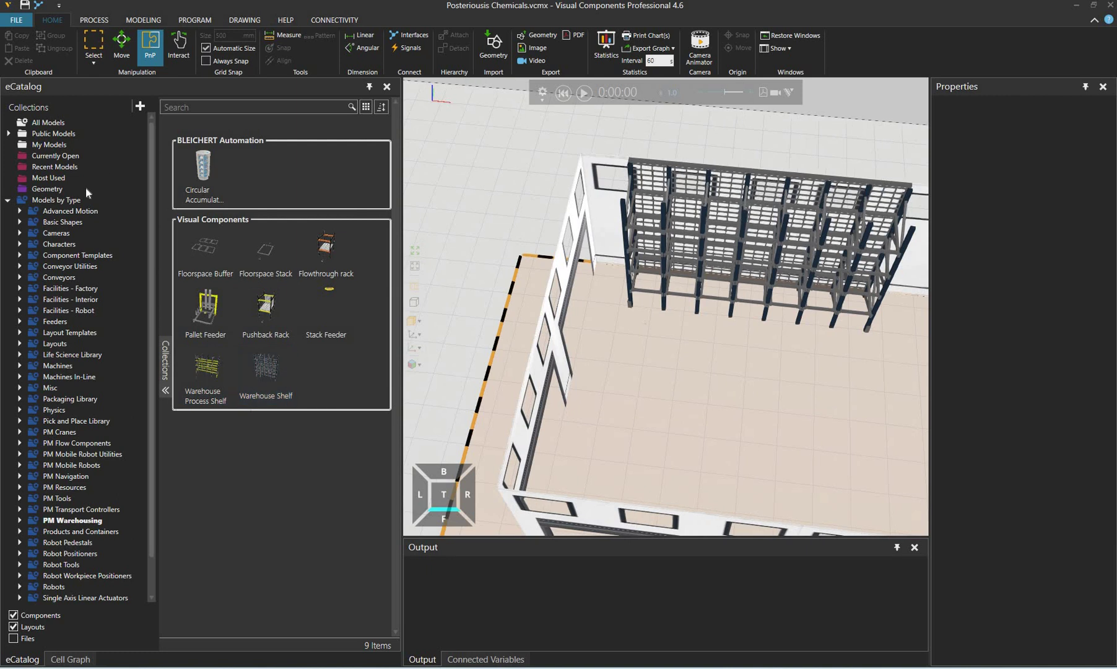
click(59, 200)
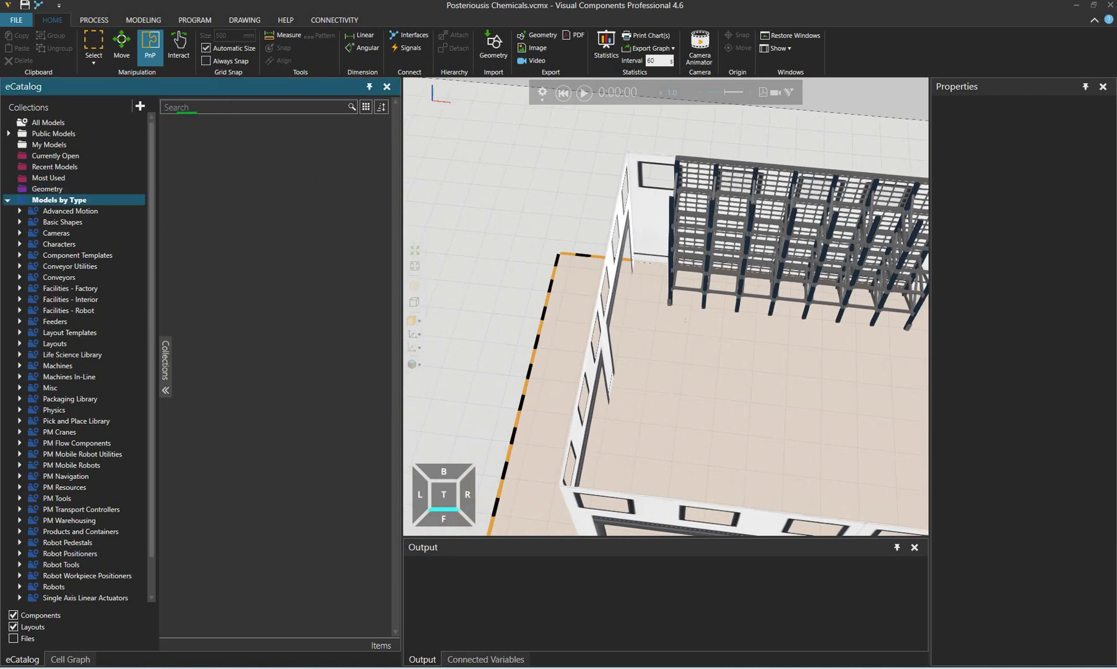
click(254, 107)
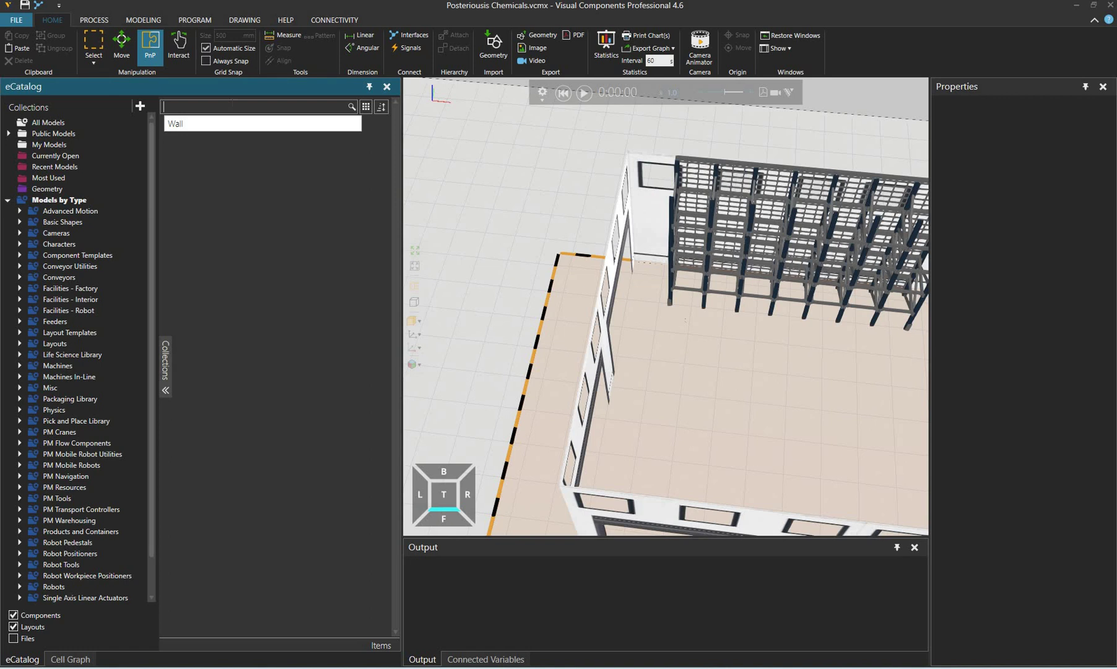
text(Pallet)
key(Return)
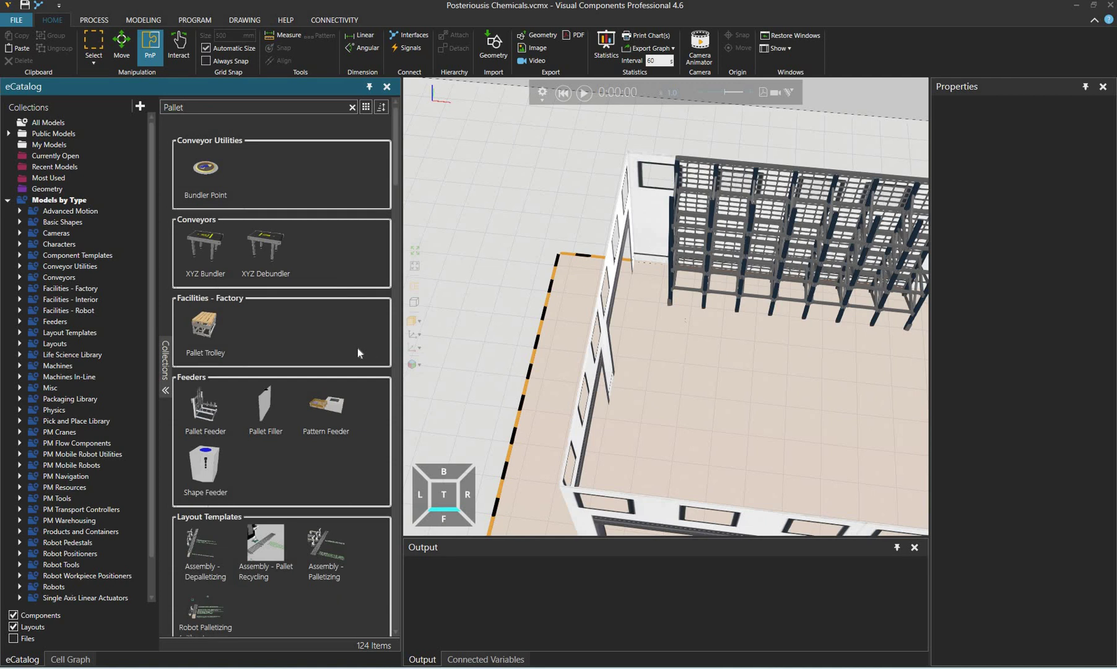
scroll(349, 354, down, 3)
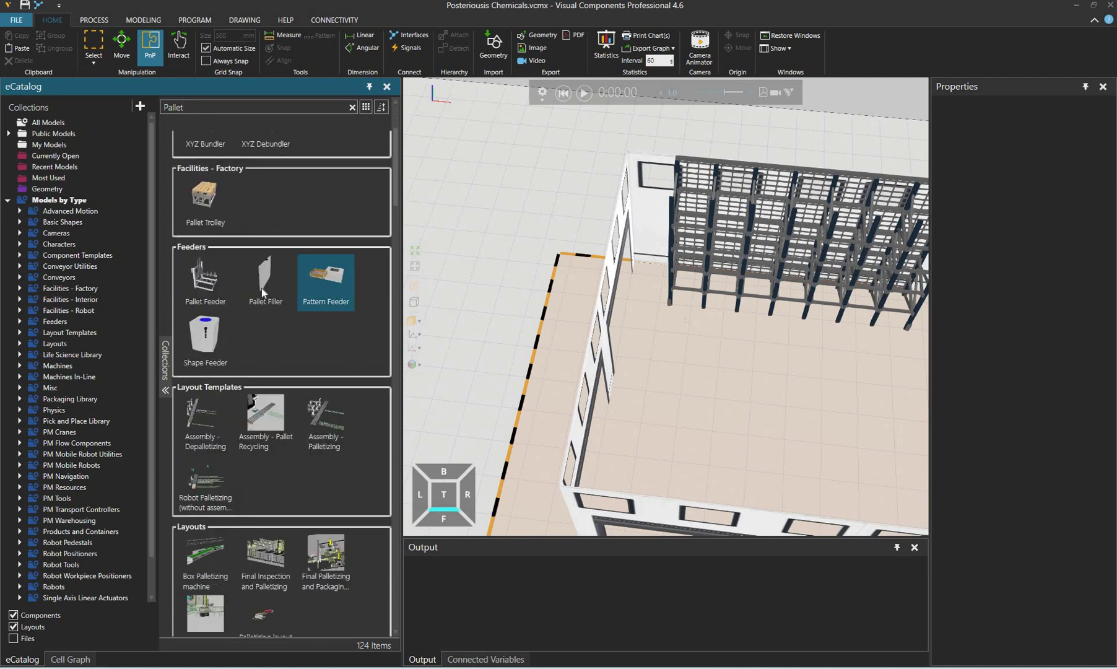
scroll(247, 304, up, 3)
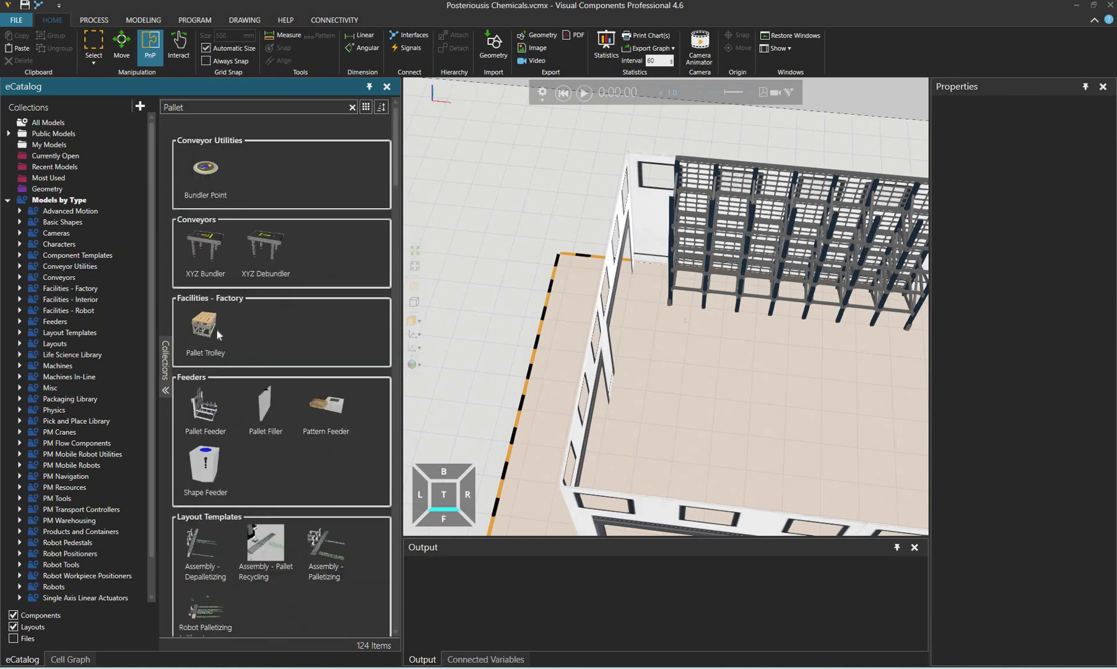
Find the Euro Pallet by searching for euro and place it outside the hatched floor border at about X -18728, Y 18237.
scroll(217, 328, down, 15)
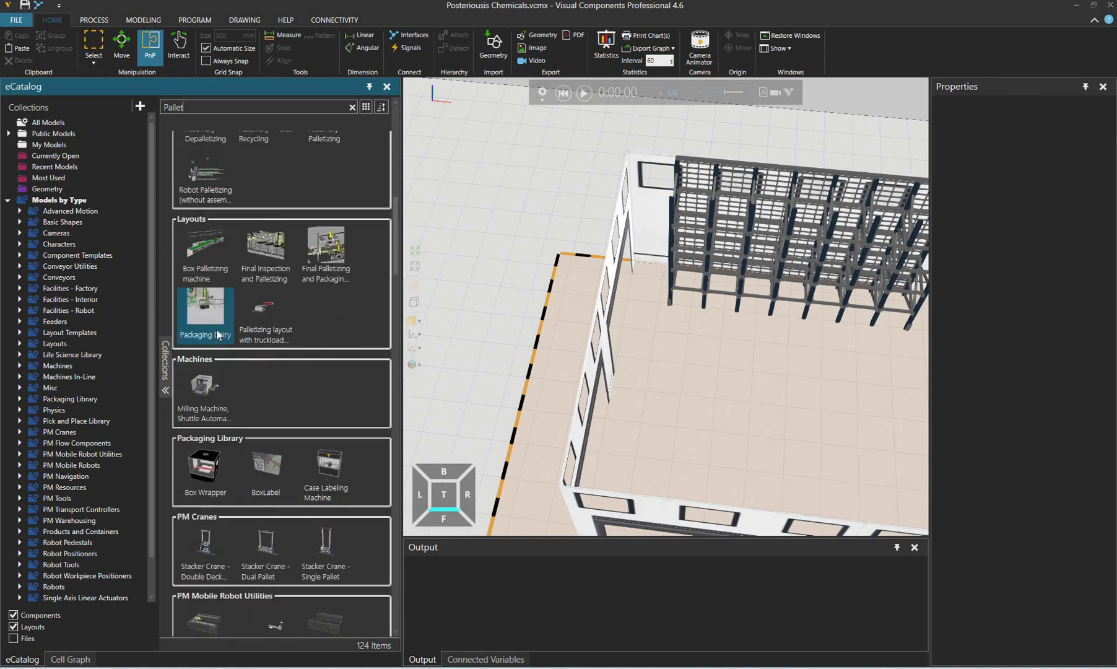
scroll(205, 334, up, 10)
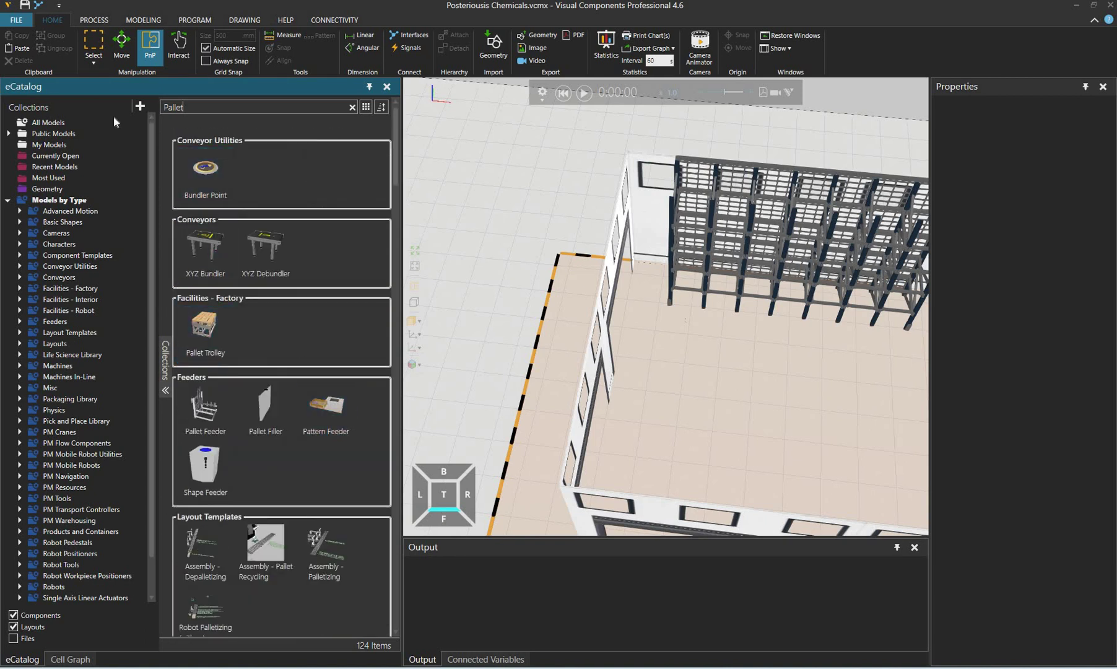
click(248, 107)
text(euro)
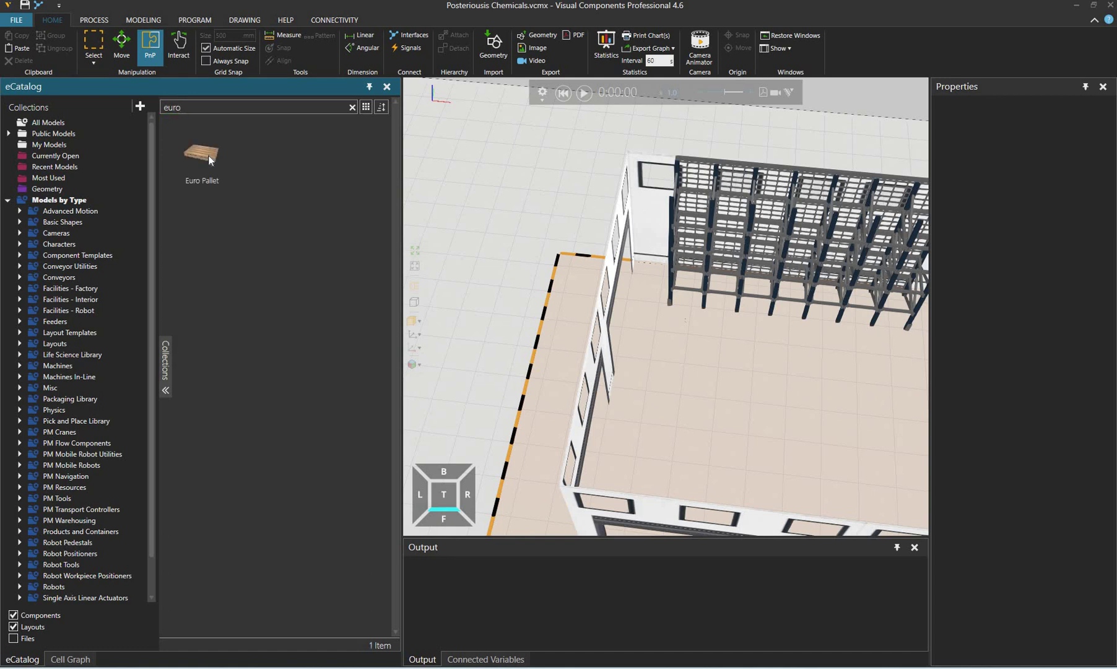
drag(203, 156, 561, 260)
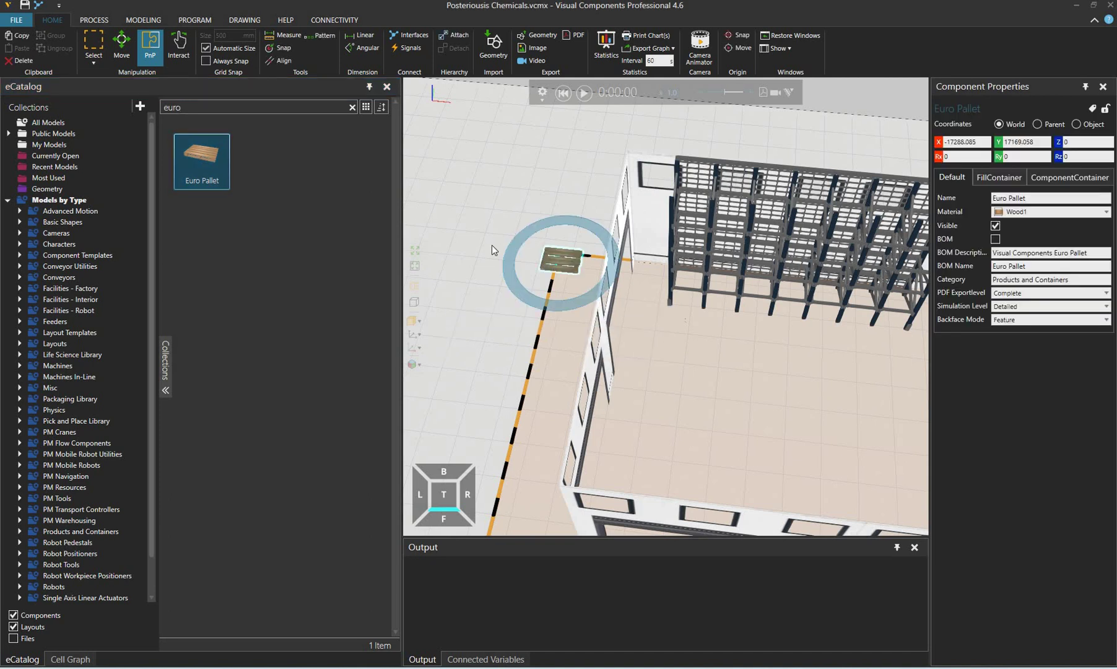
drag(558, 259, 523, 245)
scroll(521, 240, up, 2)
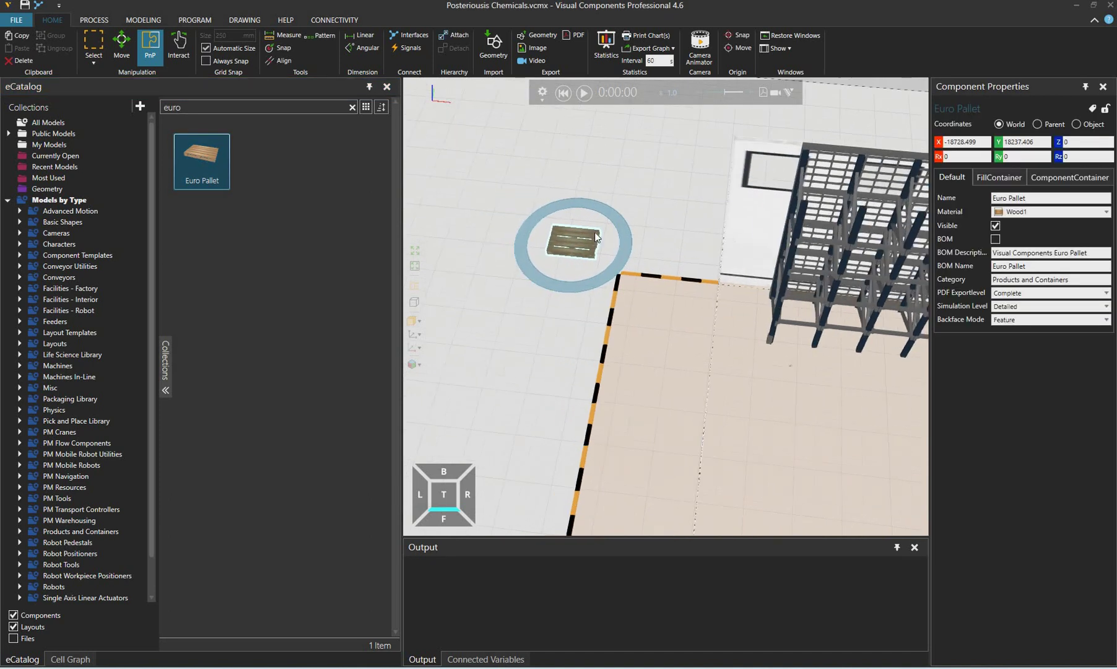
scroll(595, 237, up, 3)
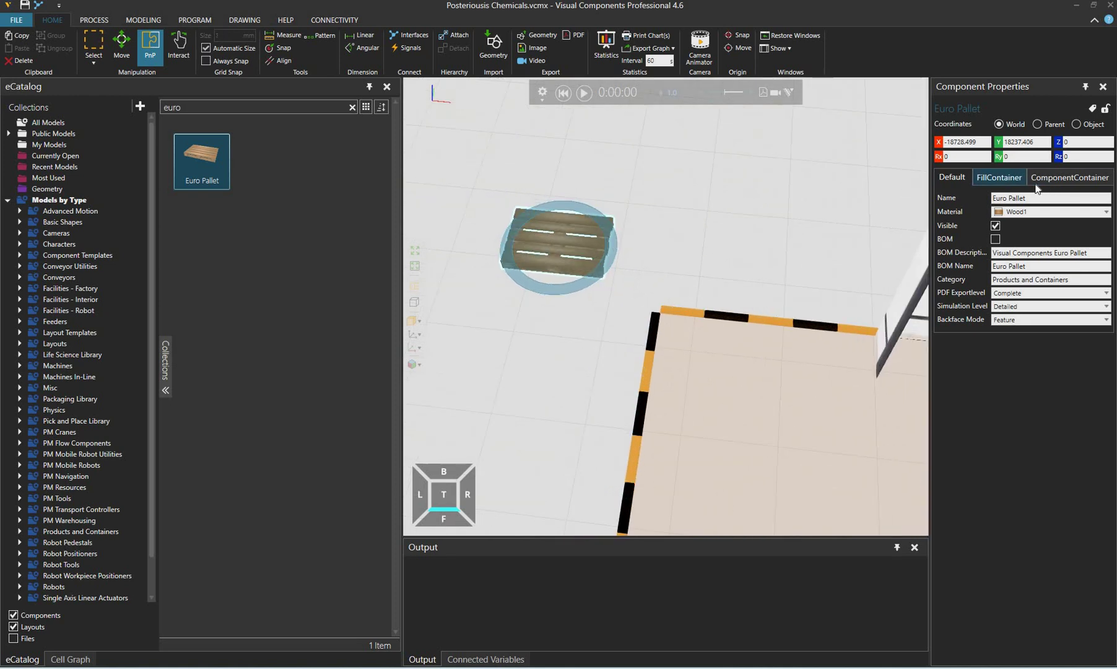
Measure the Euro Pallet's length, width and height, and close the measuring tool.
click(978, 179)
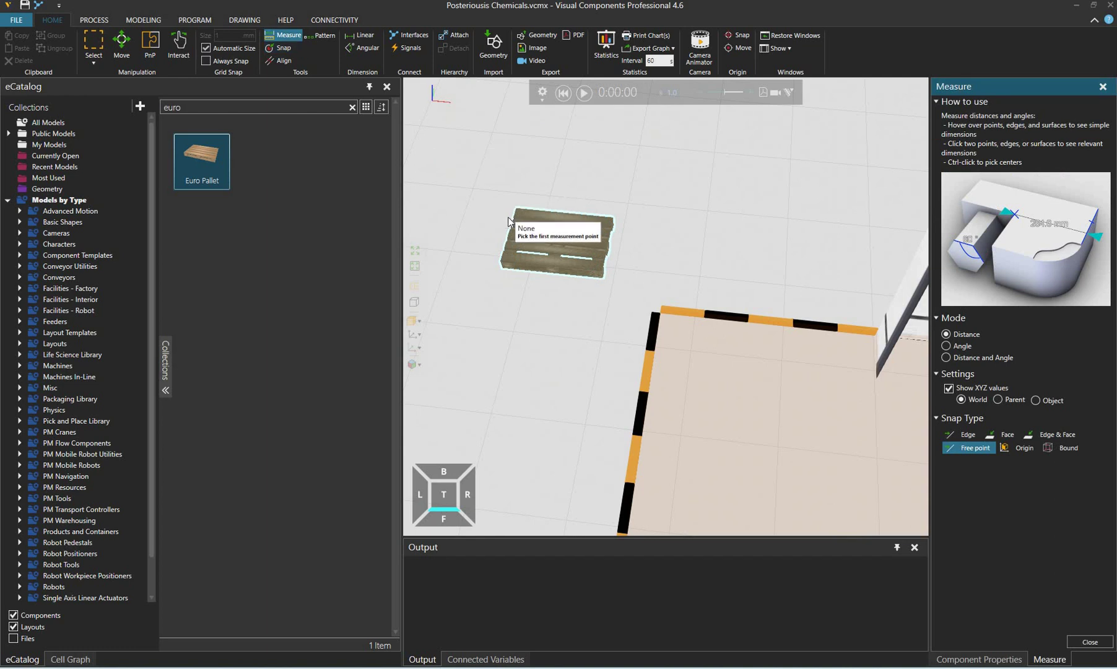
click(502, 268)
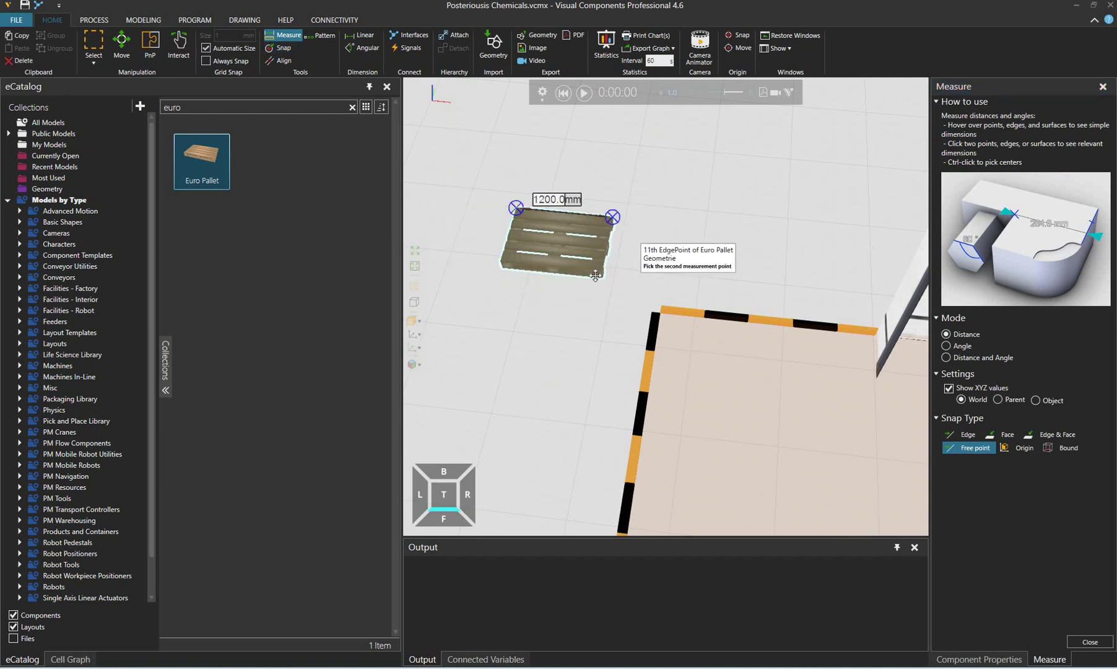
right_drag(555, 273, 531, 293)
scroll(531, 293, up, 3)
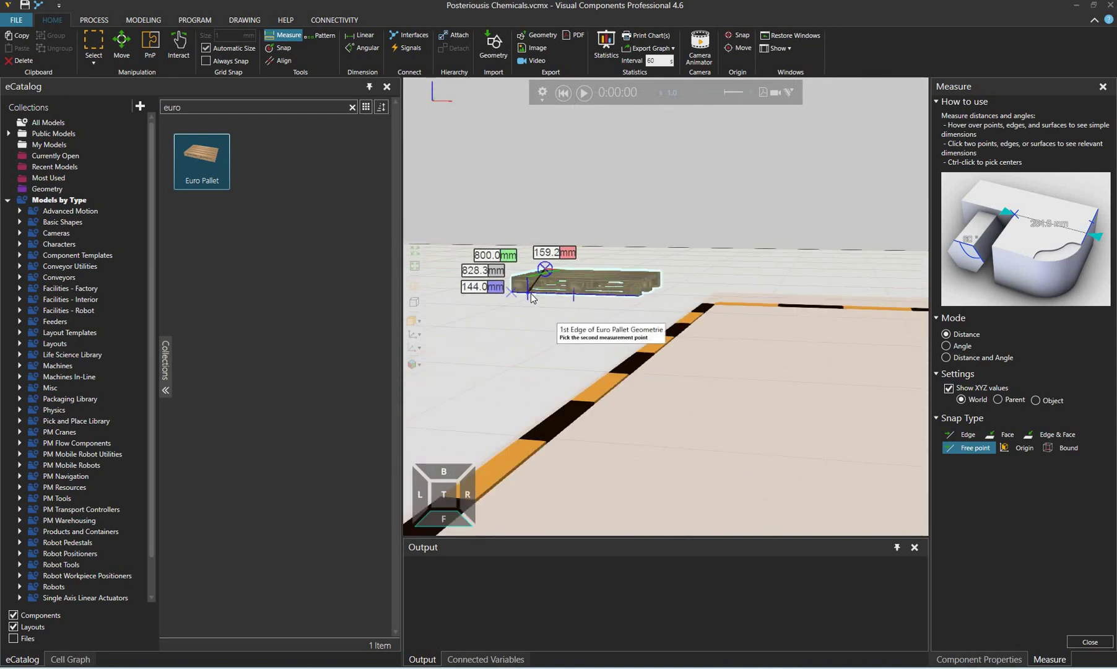
key(Escape)
right_drag(638, 300, 432, 289)
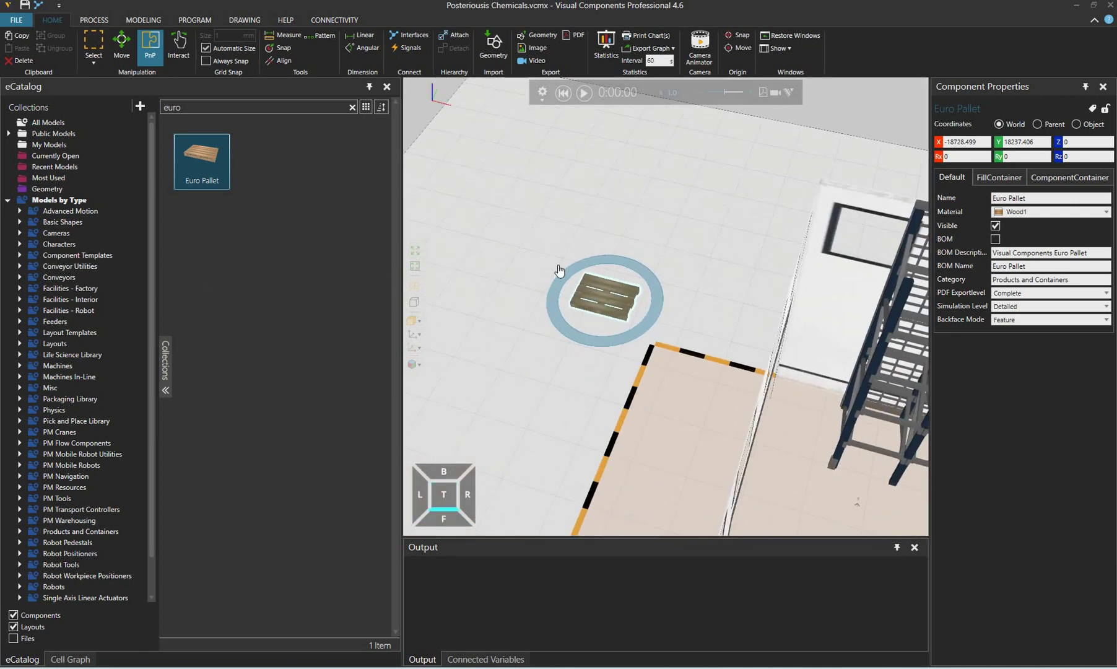
right_drag(480, 241, 119, 197)
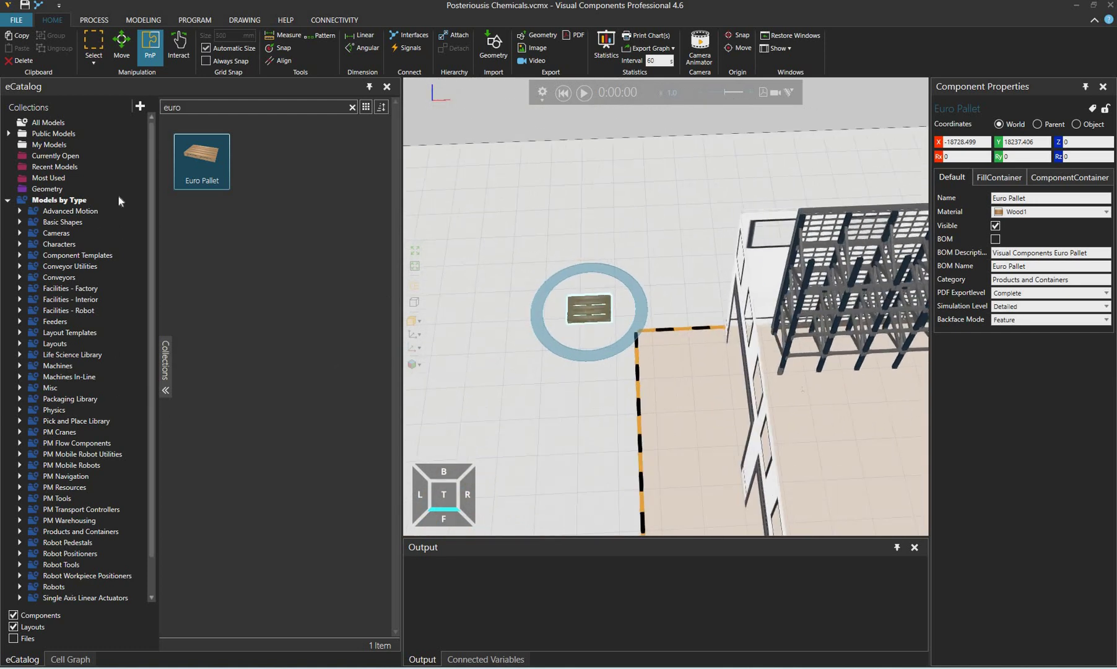
Search the Models by Type collection for Cylinder.
click(179, 107)
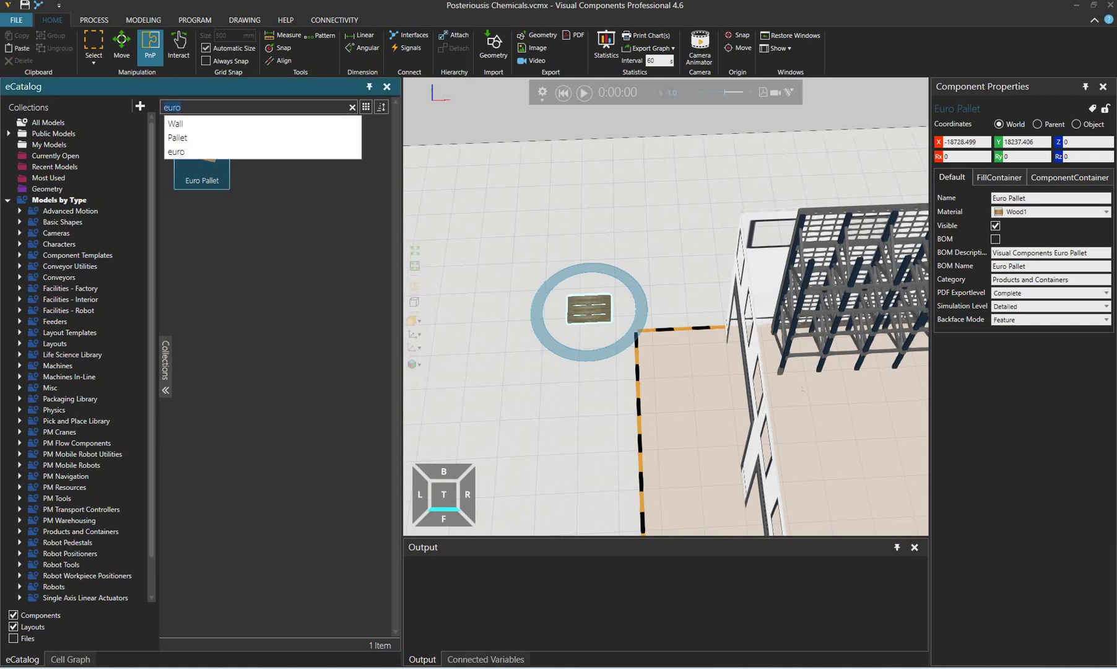
text(Cylinder)
key(Return)
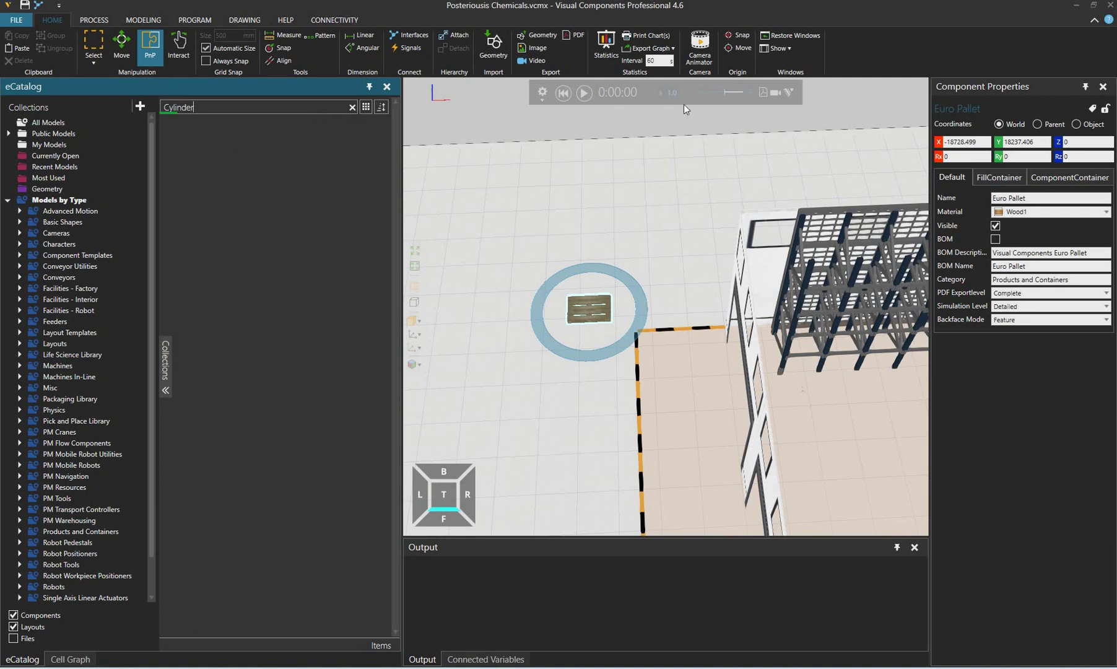
Look through the material options available for the Euro Pallet.
click(1072, 213)
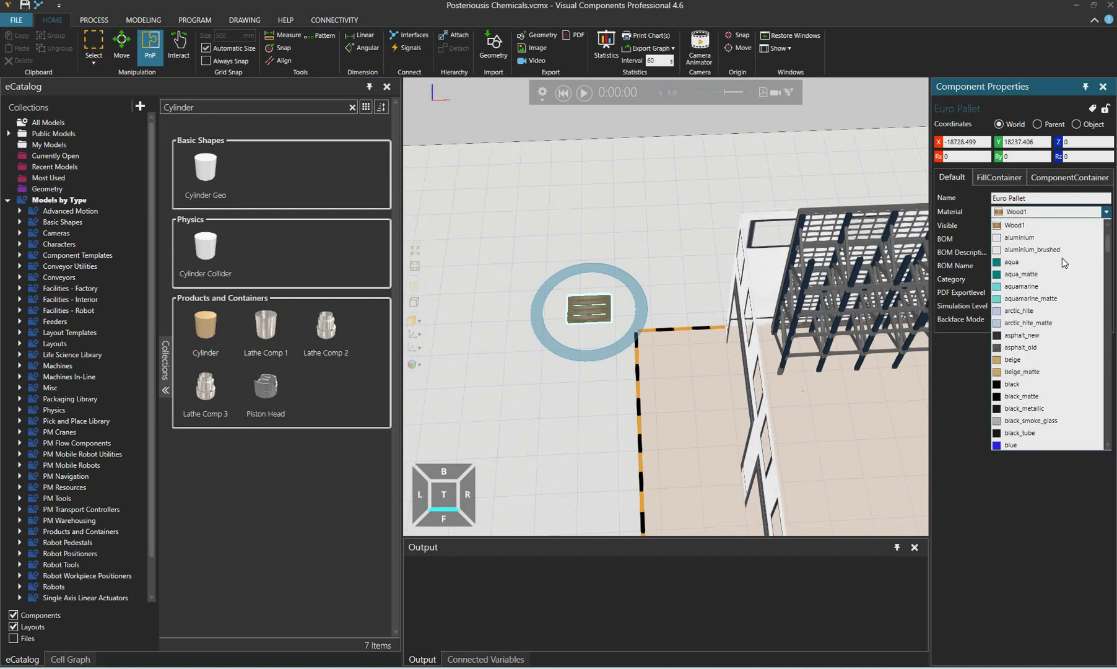
scroll(1062, 258, up, 2)
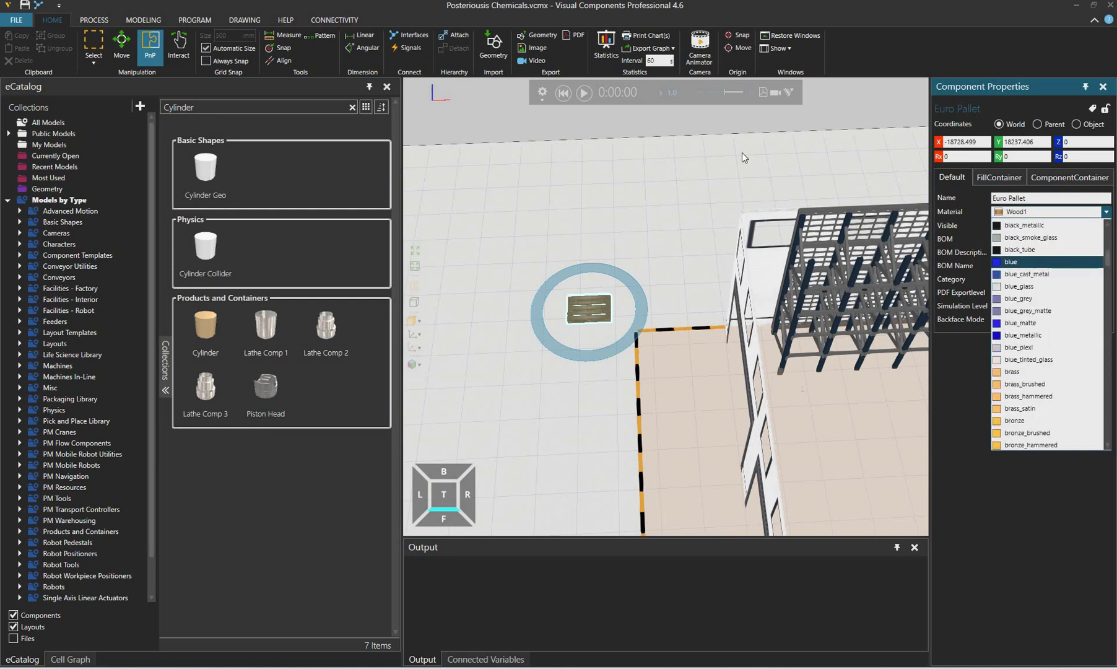
click(1091, 211)
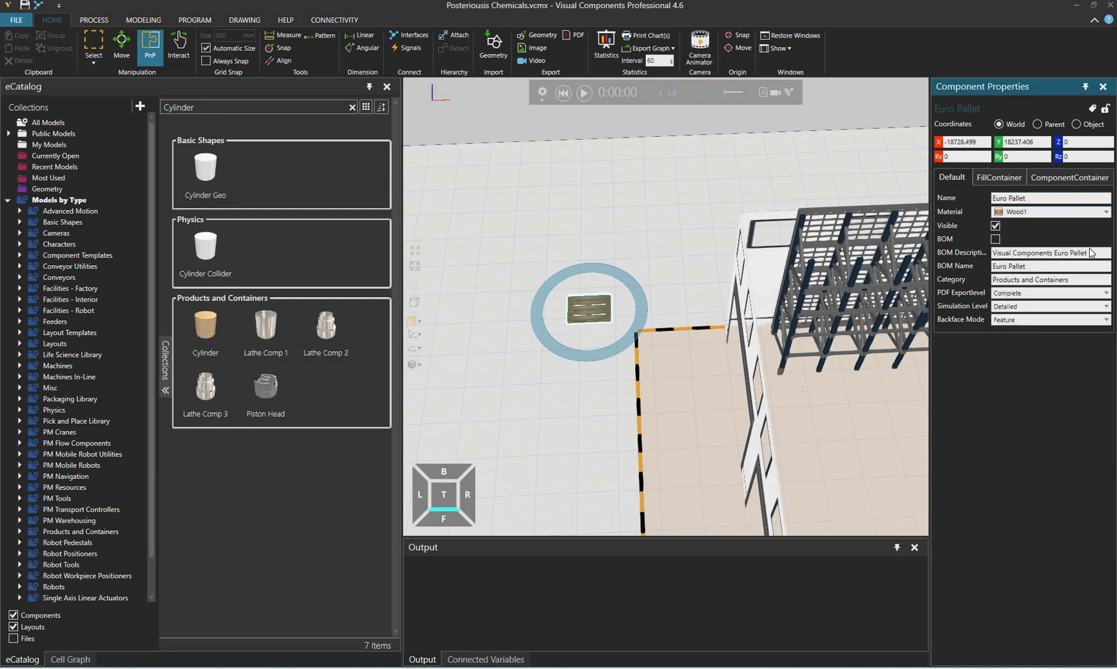
click(1106, 211)
scroll(1073, 308, up, 2)
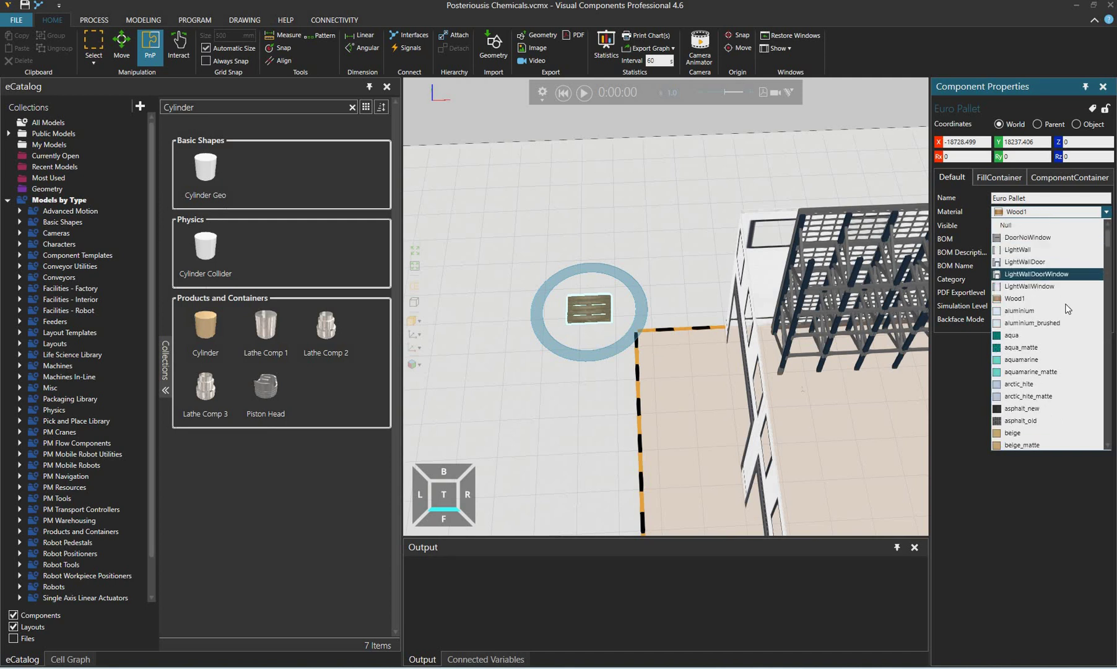
scroll(1067, 307, down, 15)
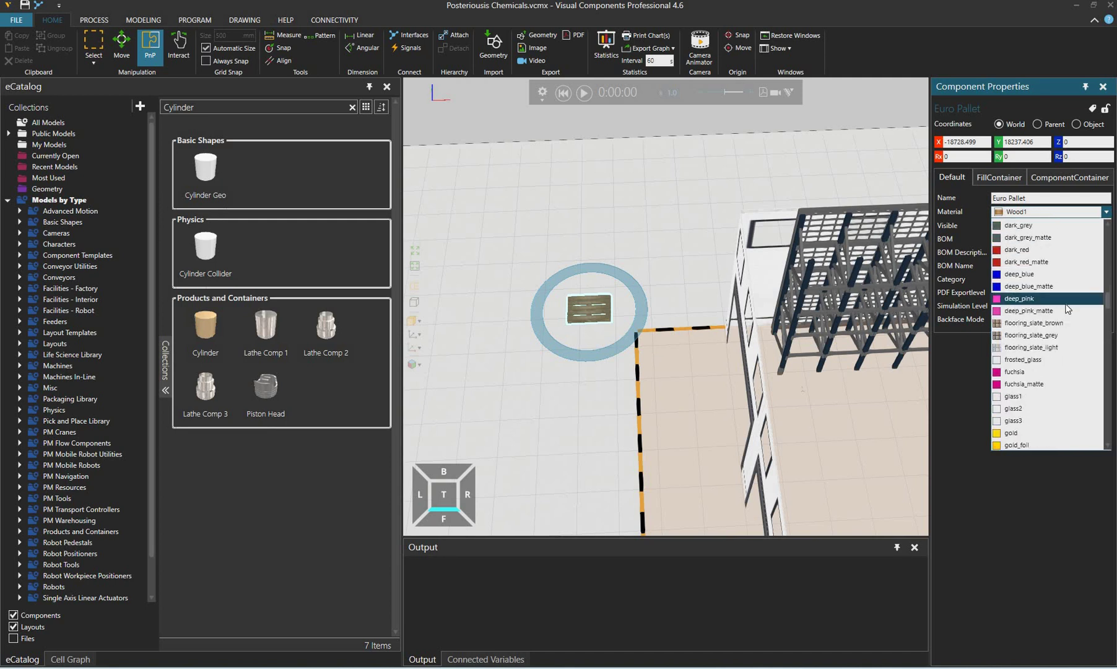
scroll(1067, 308, down, 15)
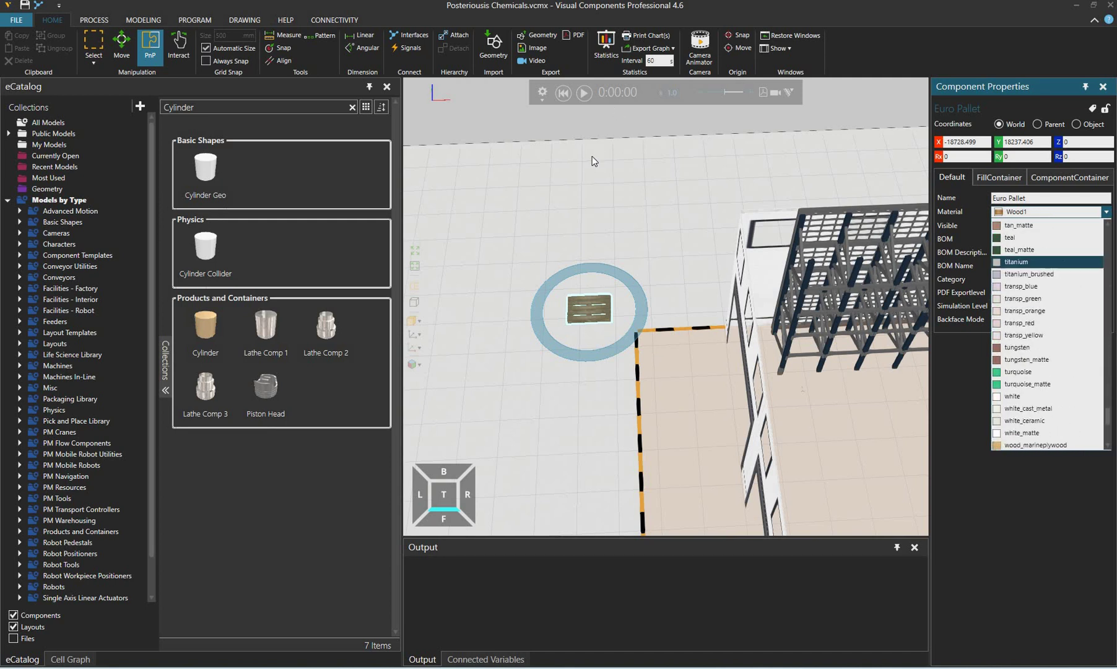
Place the Lathe Comp 1 cylinder on the floor beside the Euro Pallet at about X -20718, Y 18872.
click(223, 369)
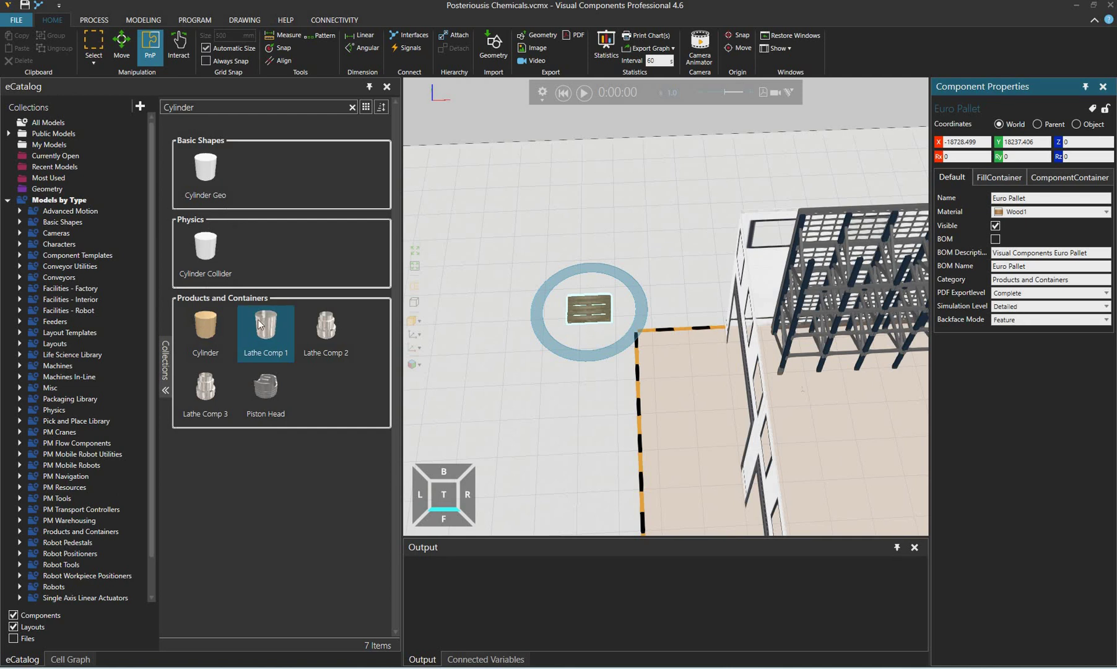
mouse_move(266, 332)
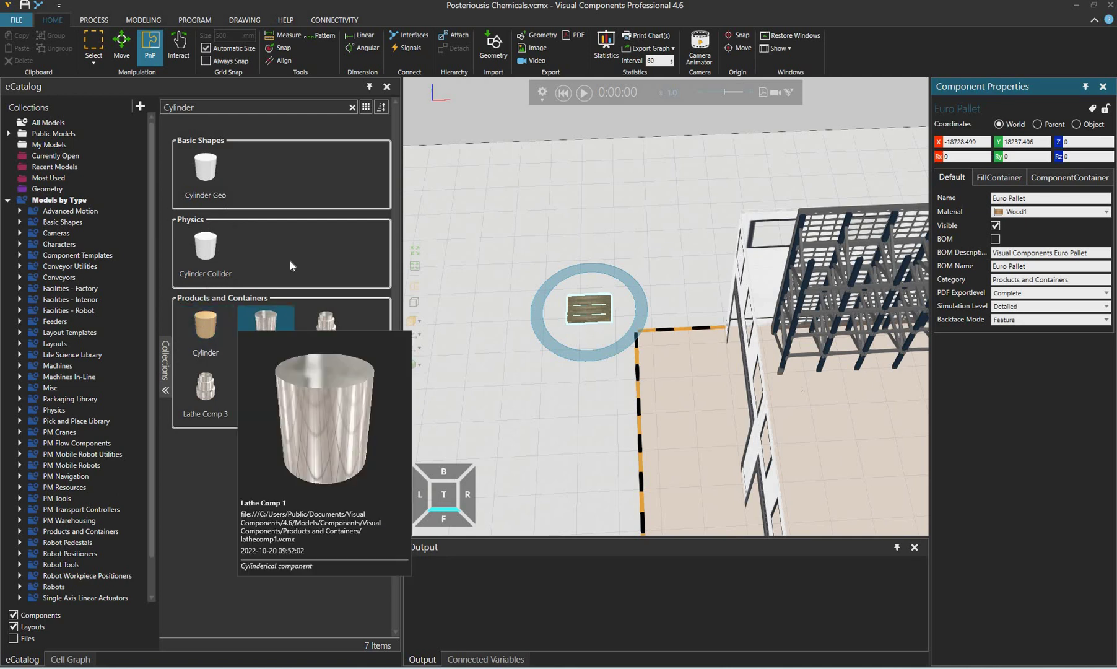
click(271, 328)
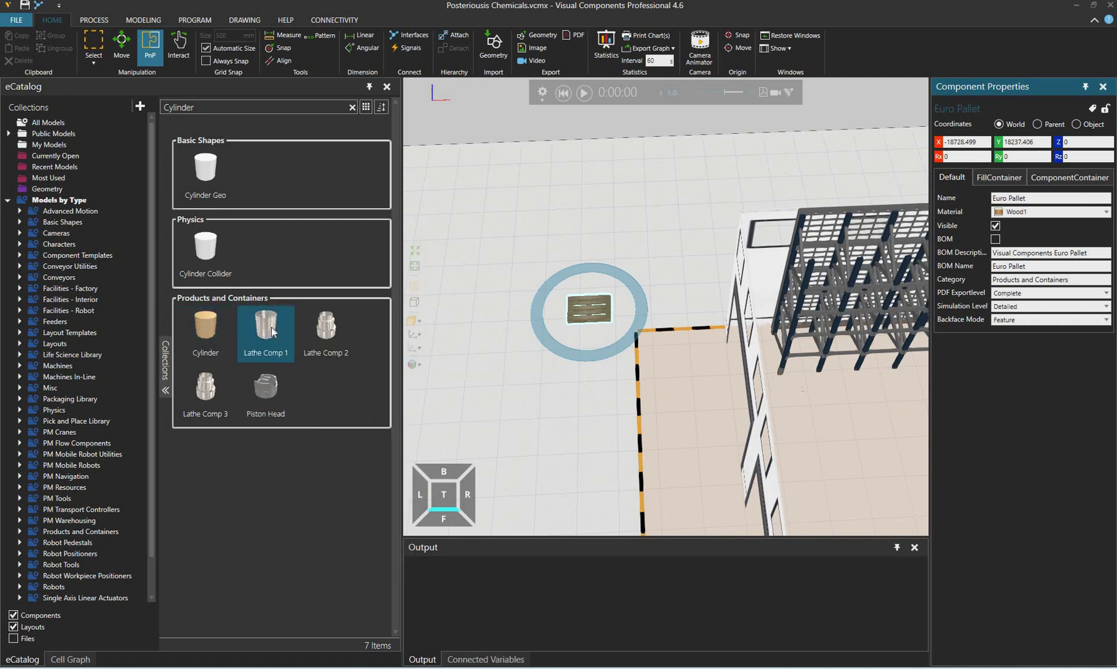
mouse_move(268, 328)
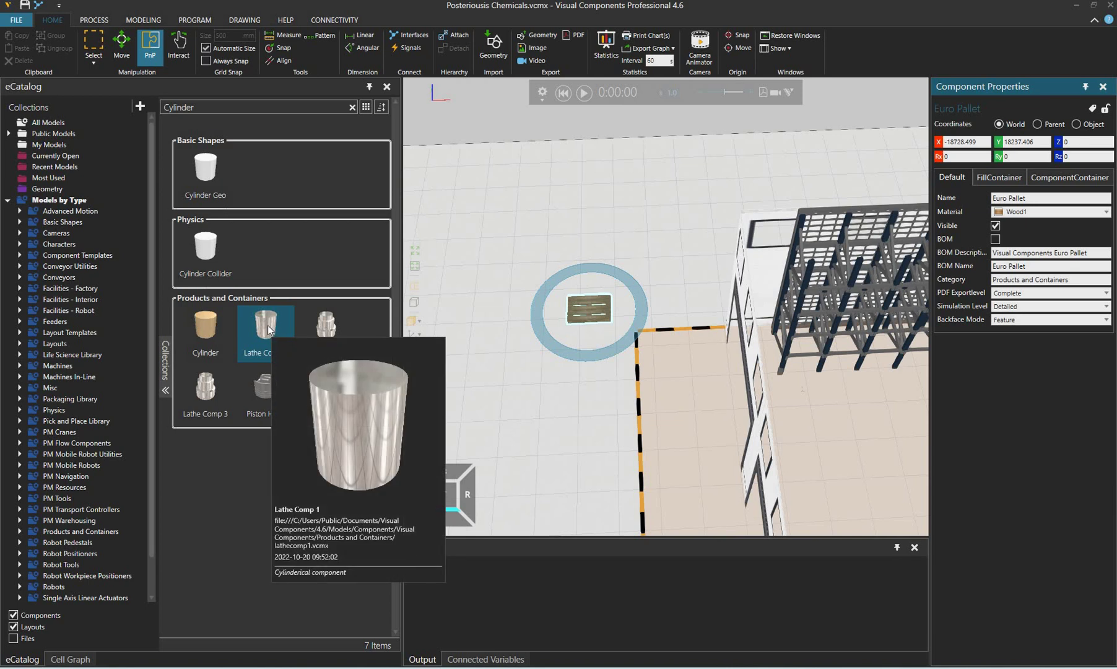
drag(268, 326, 455, 311)
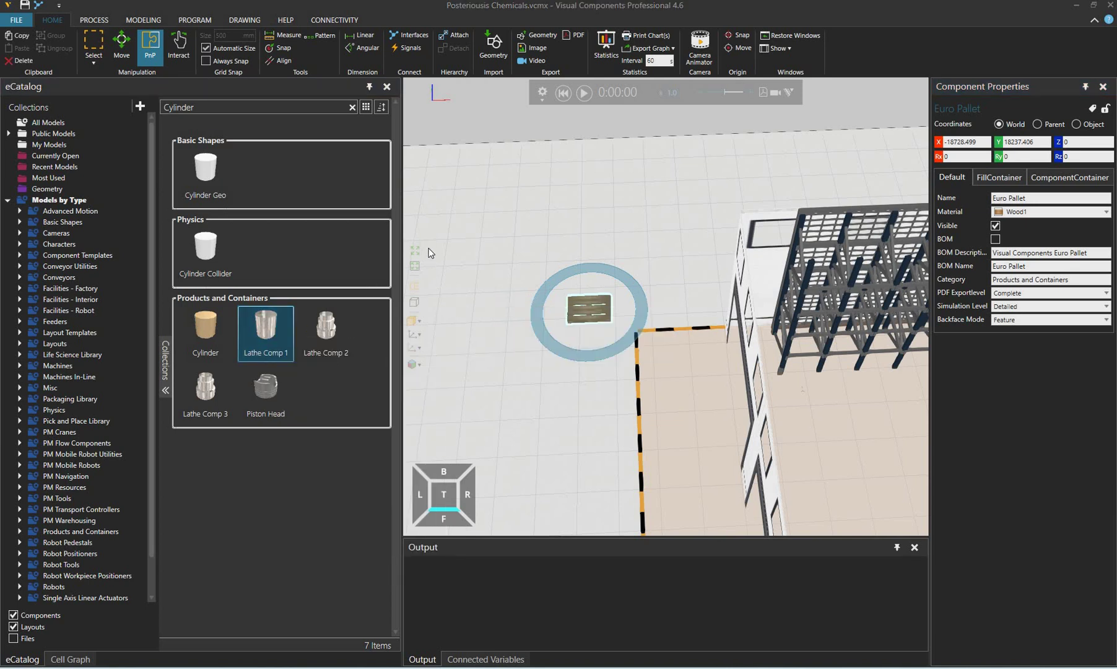
scroll(427, 272, up, 3)
Search the models for Rusty, clear the search and deselect the cylinder.
drag(199, 108, 169, 108)
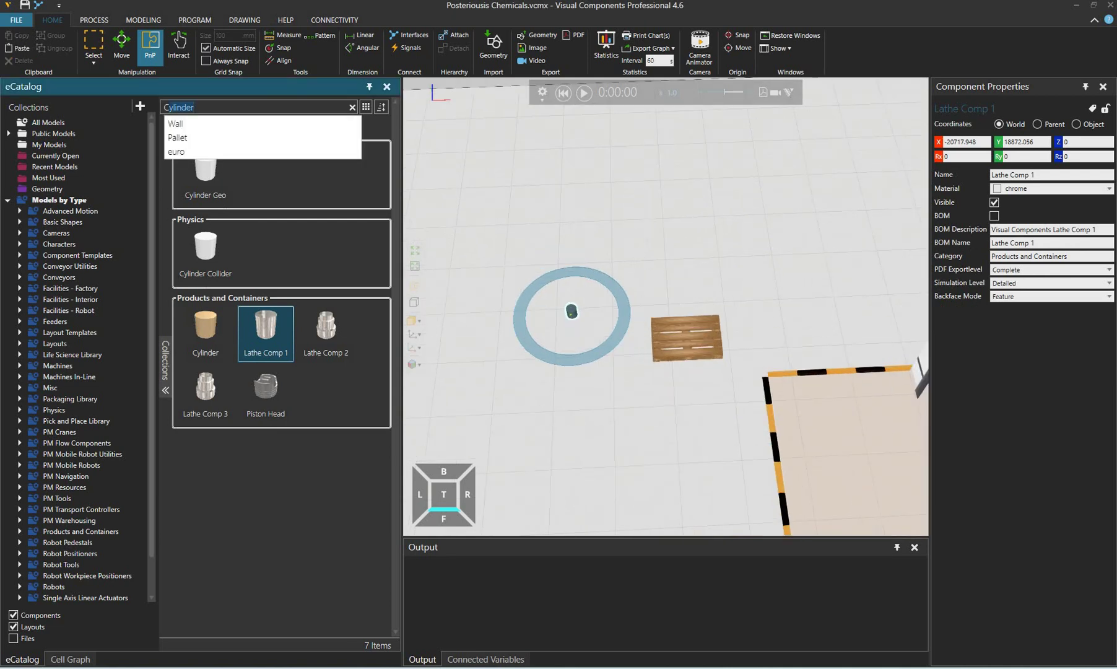
text(Rusty)
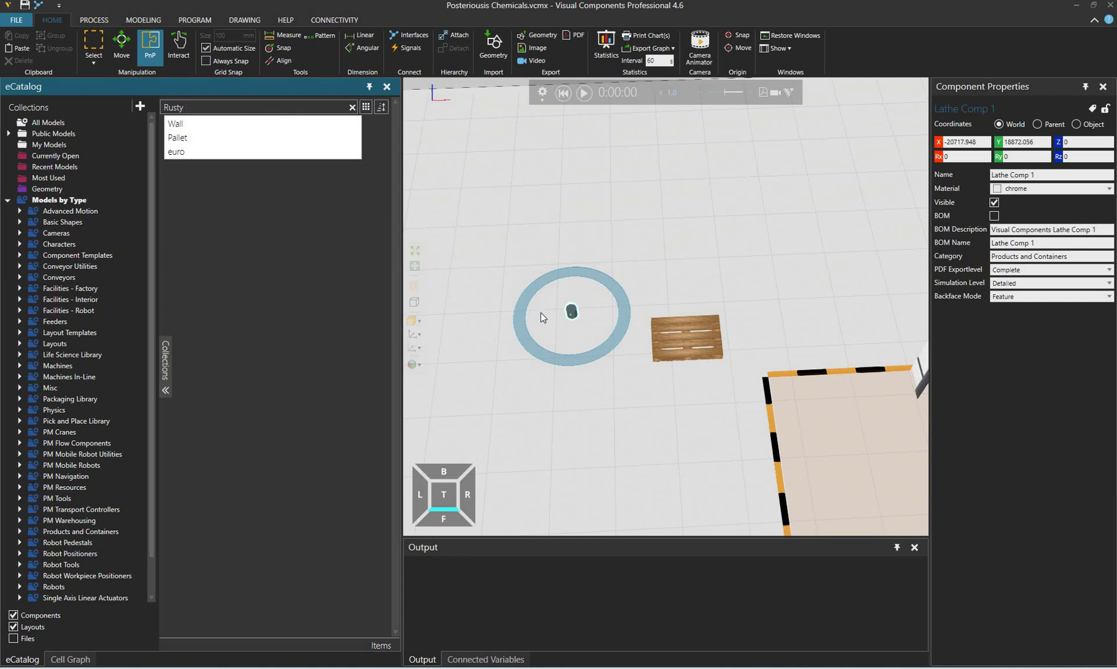
click(351, 107)
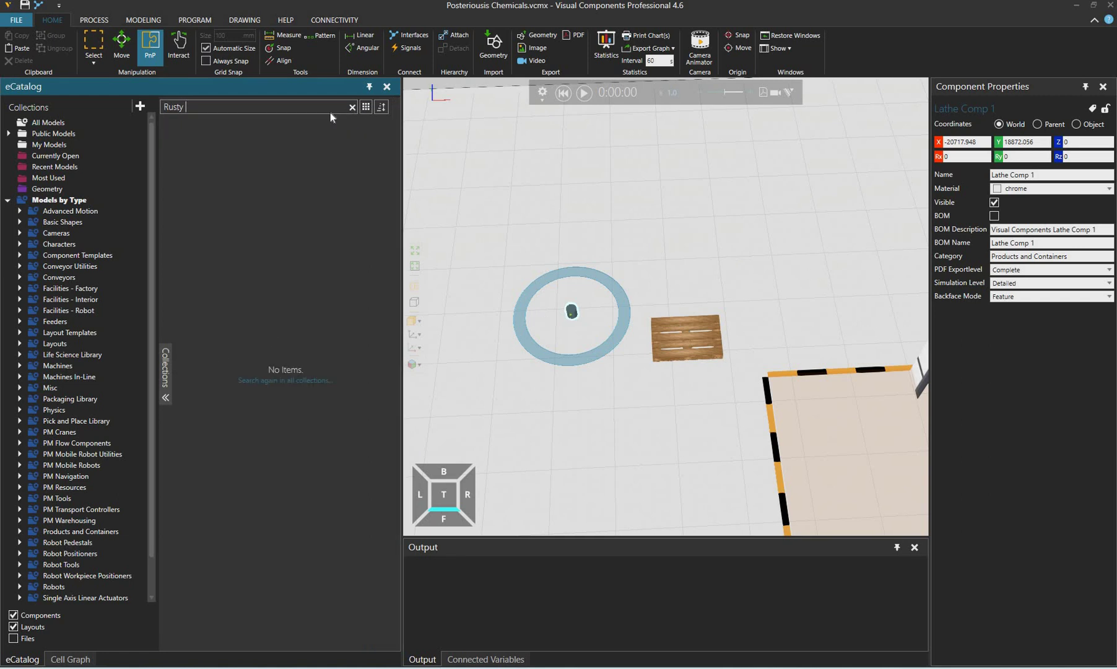
click(643, 324)
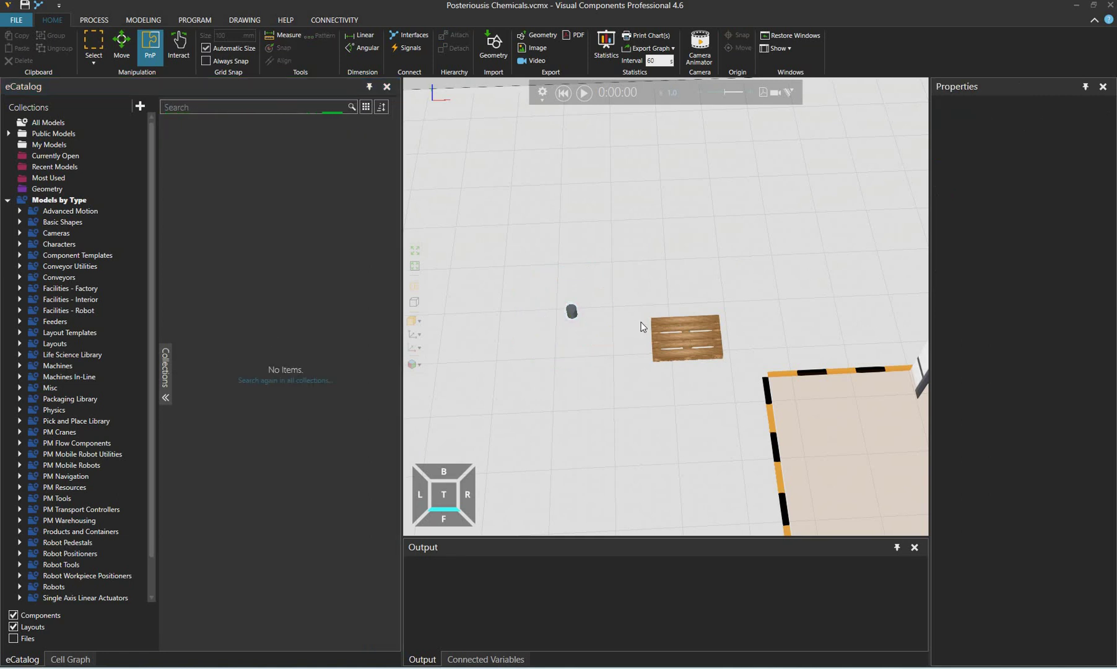
Move the Lathe Comp 1 cylinder over the Euro Pallet's far corner, to about X -19195, Y 18499.
click(573, 314)
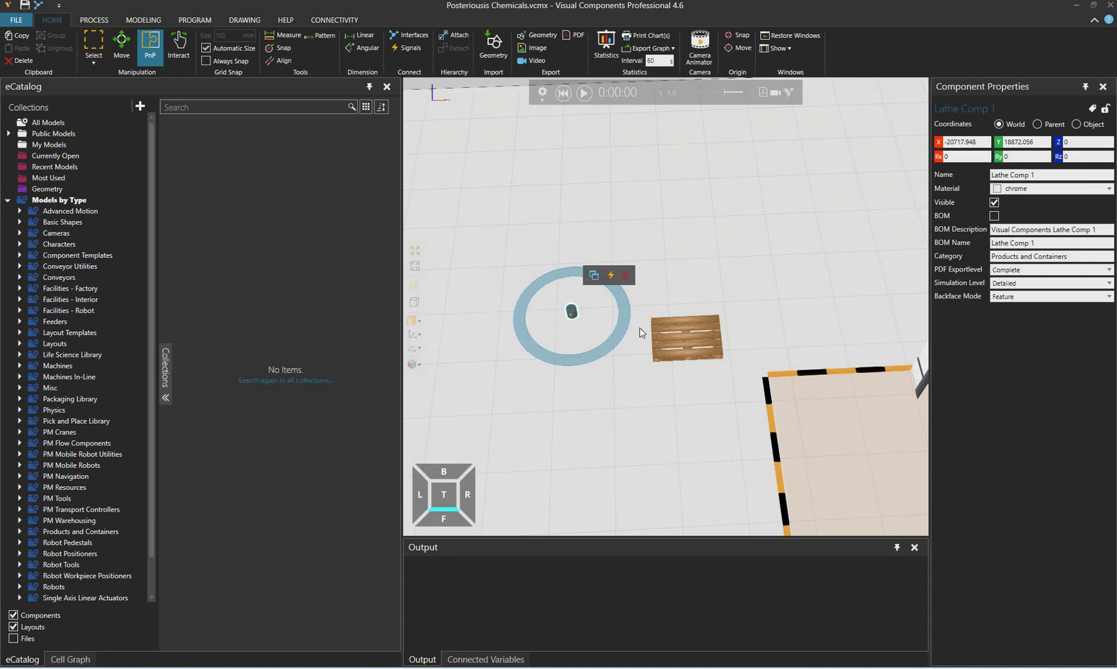
drag(570, 313, 650, 335)
right_drag(647, 322, 620, 263)
scroll(630, 314, up, 4)
Raise the cylinder to about Z 214 and lay it on its side with an Ry rotation of 90.
click(123, 48)
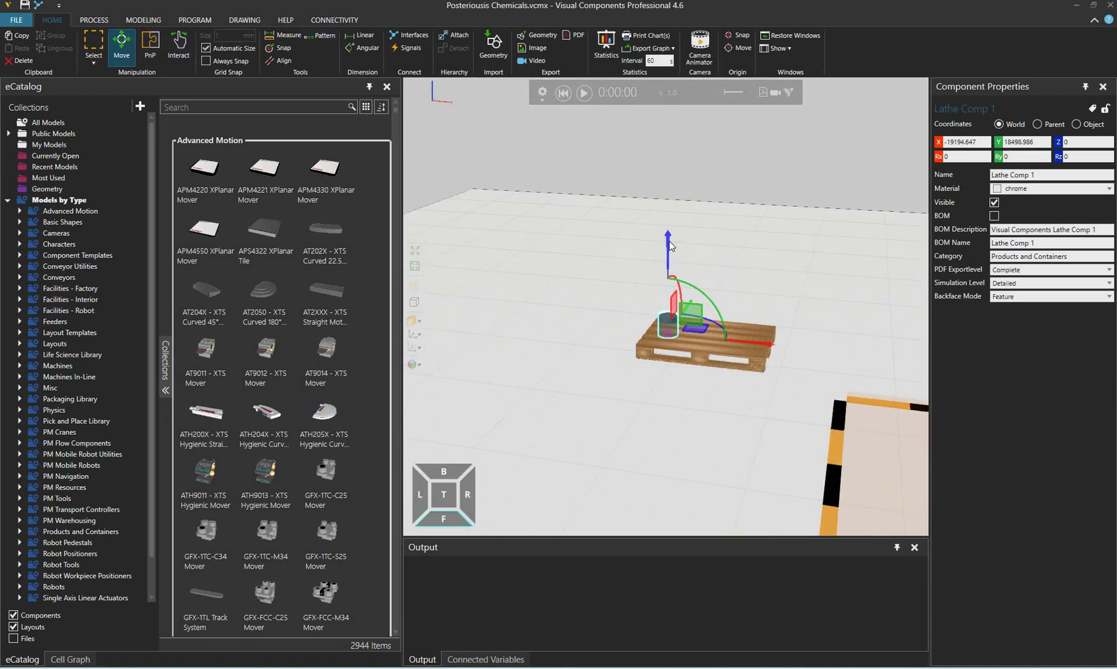
drag(671, 245, 1017, 144)
drag(1095, 143, 991, 160)
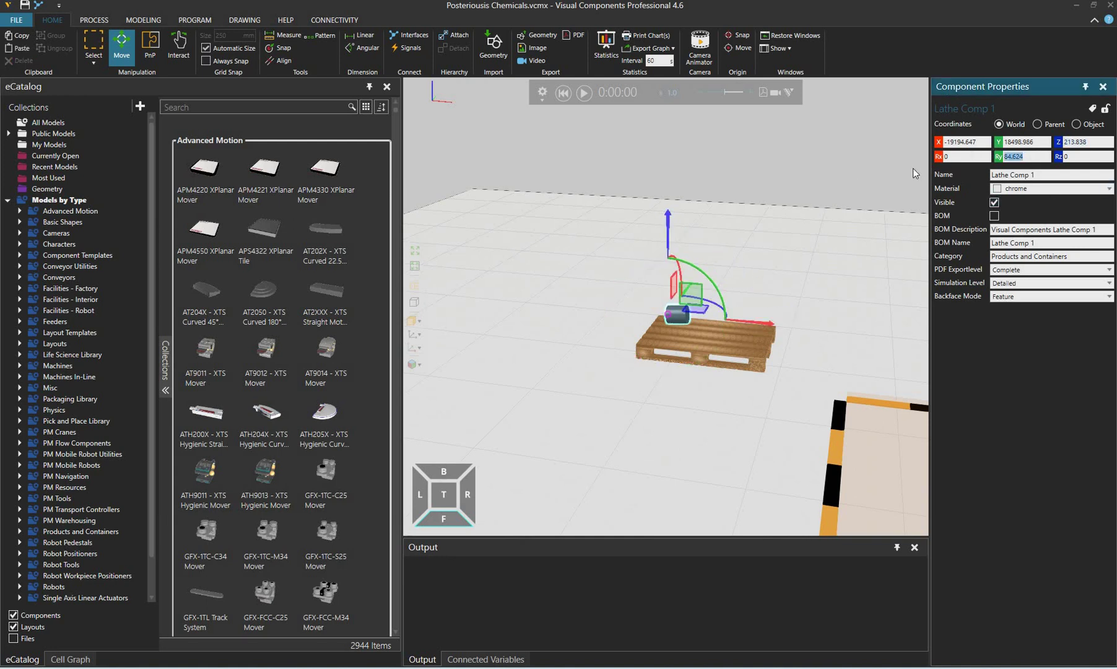
text(90)
key(Tab)
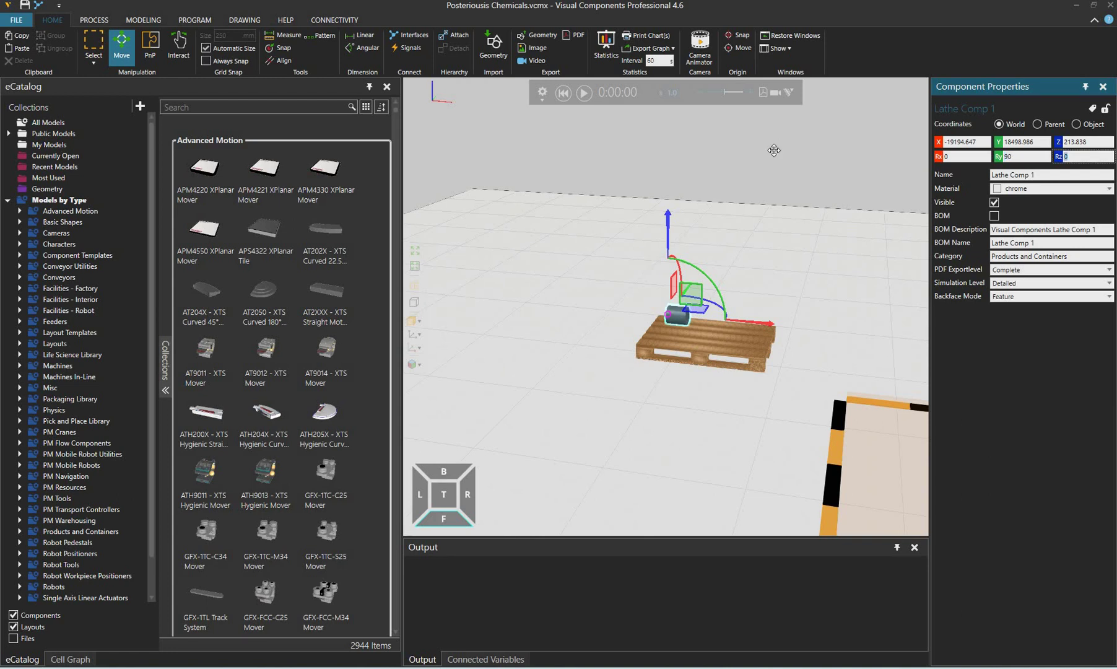
Raise the lying cylinder further to about Z 259 and check its position above the pallet.
right_drag(750, 182, 649, 388)
click(592, 237)
scroll(590, 235, up, 4)
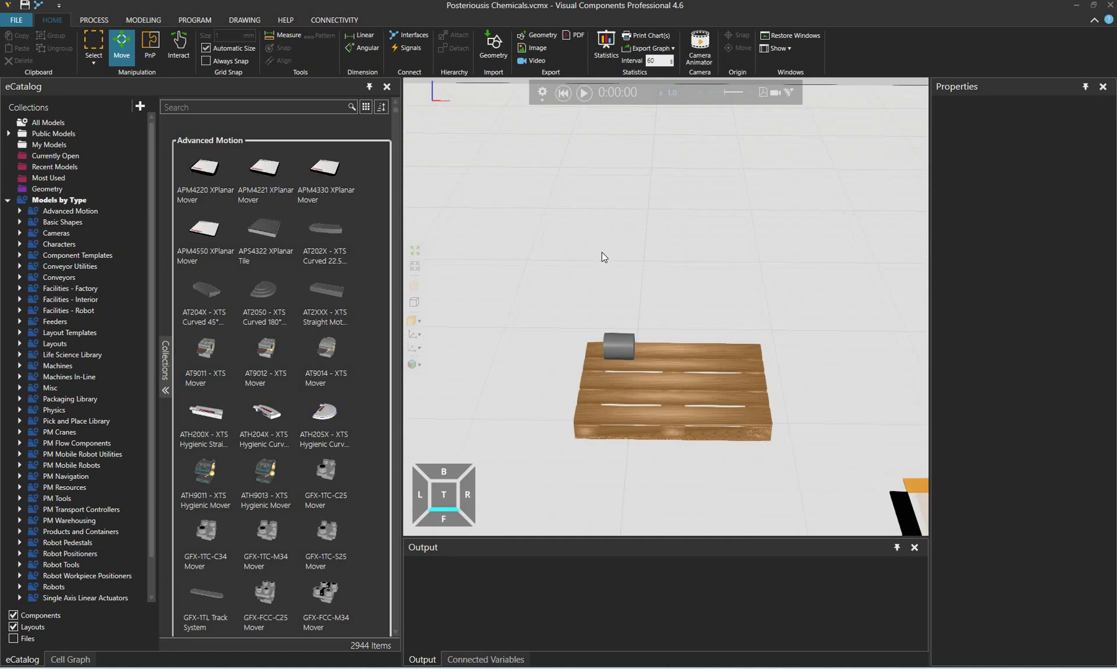
click(618, 344)
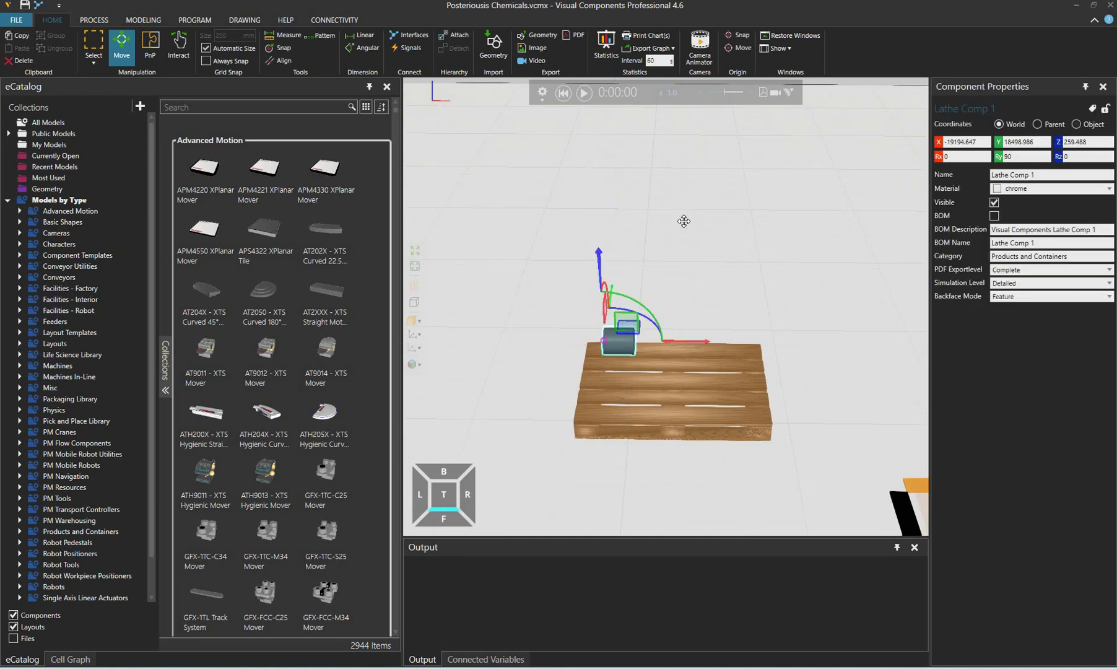
right_drag(684, 221, 989, 168)
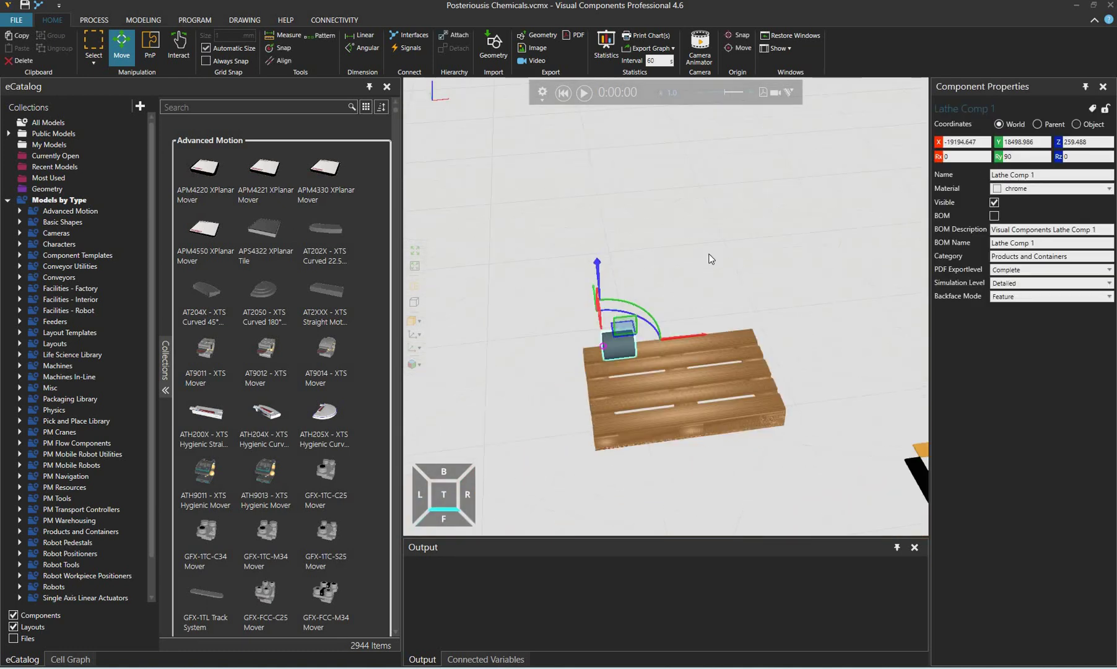
Switch to Interact mode and select the cylinder lying on the Euro pallet.
right_drag(693, 257, 653, 267)
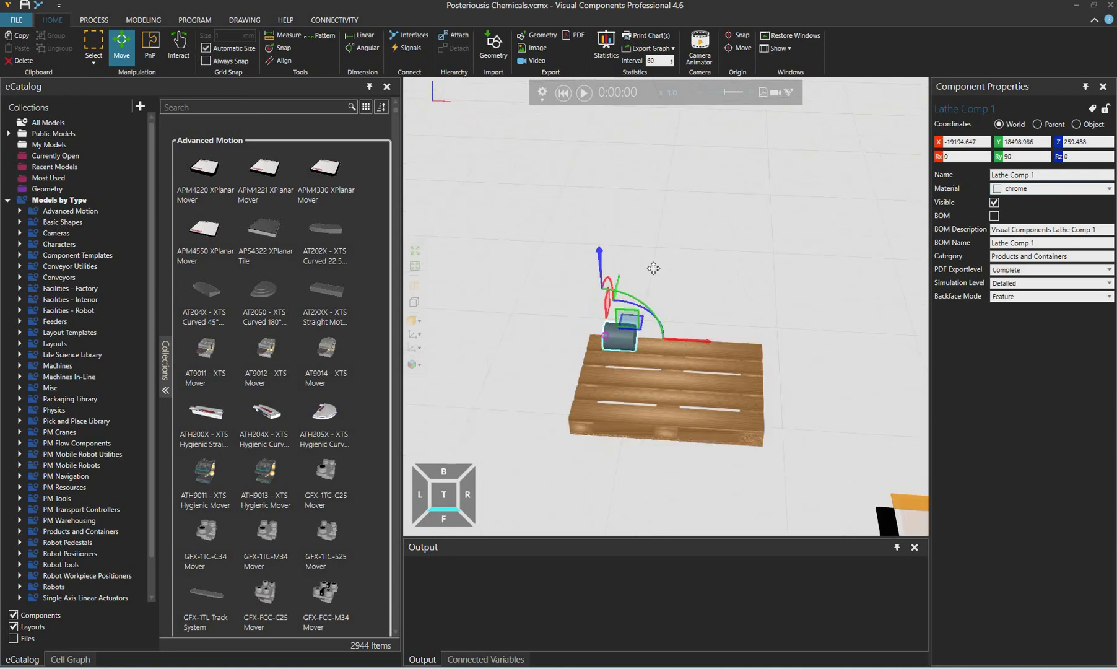
click(179, 48)
right_drag(700, 331, 637, 337)
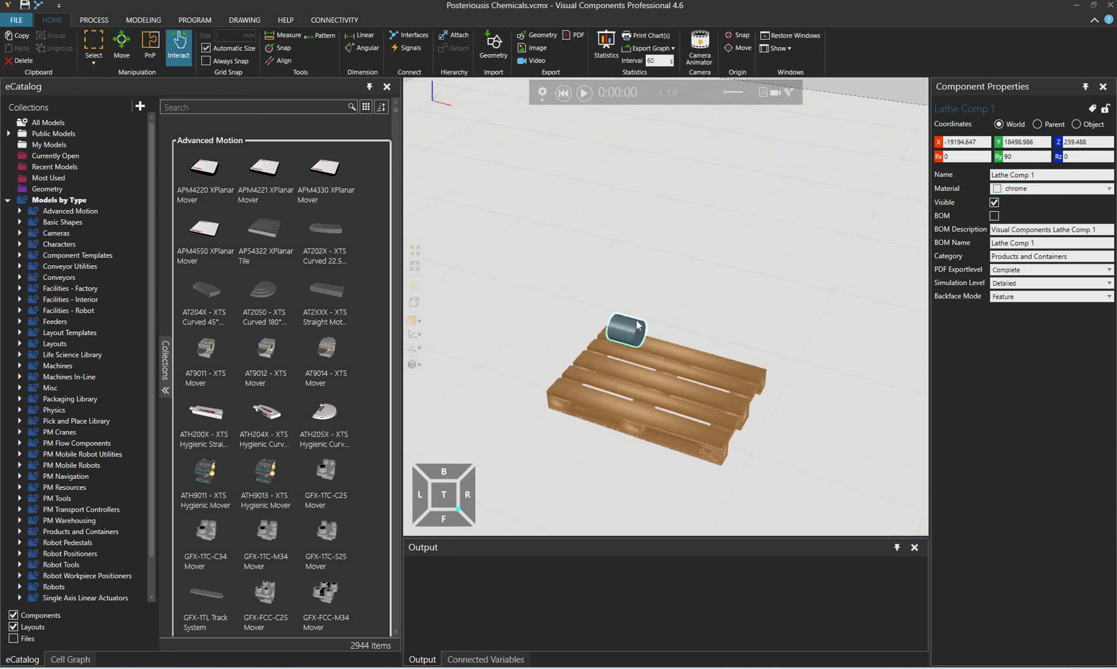
click(652, 344)
click(637, 337)
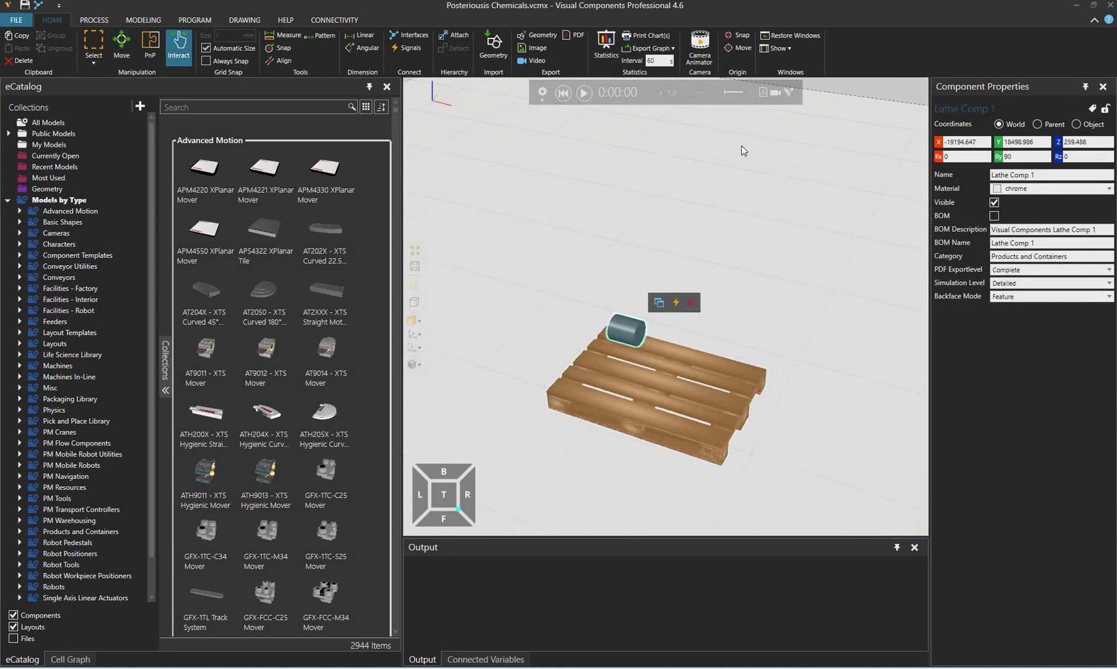
Open the selected cylinder for modeling and examine its properties and behaviors in the component structure.
click(149, 44)
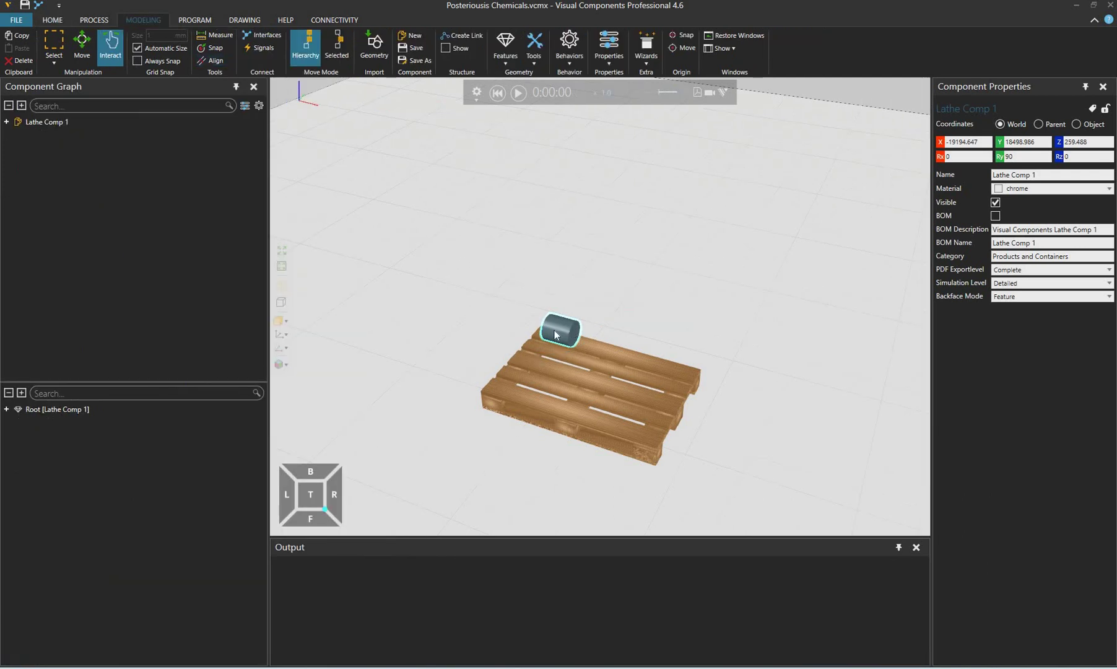
right_drag(555, 330, 613, 353)
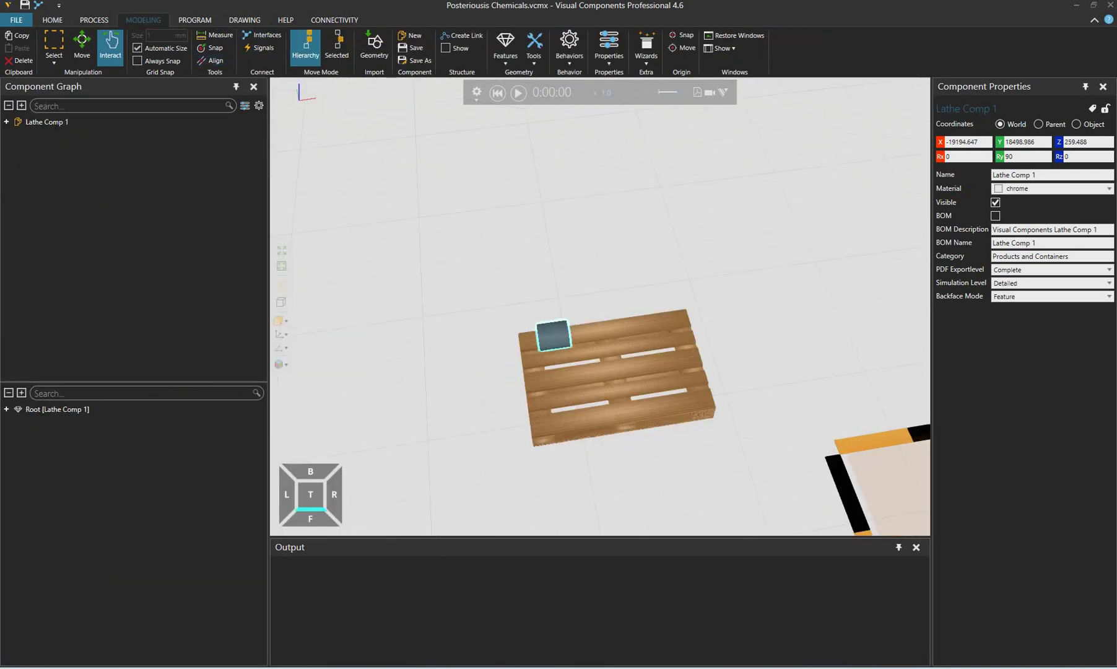
click(7, 122)
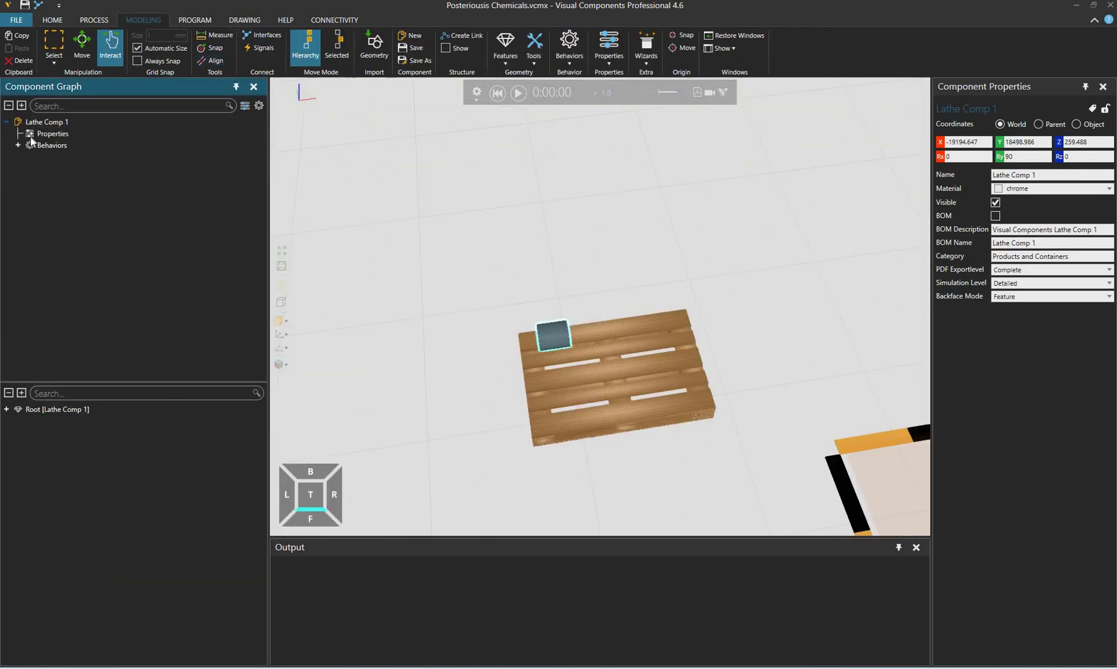
click(58, 135)
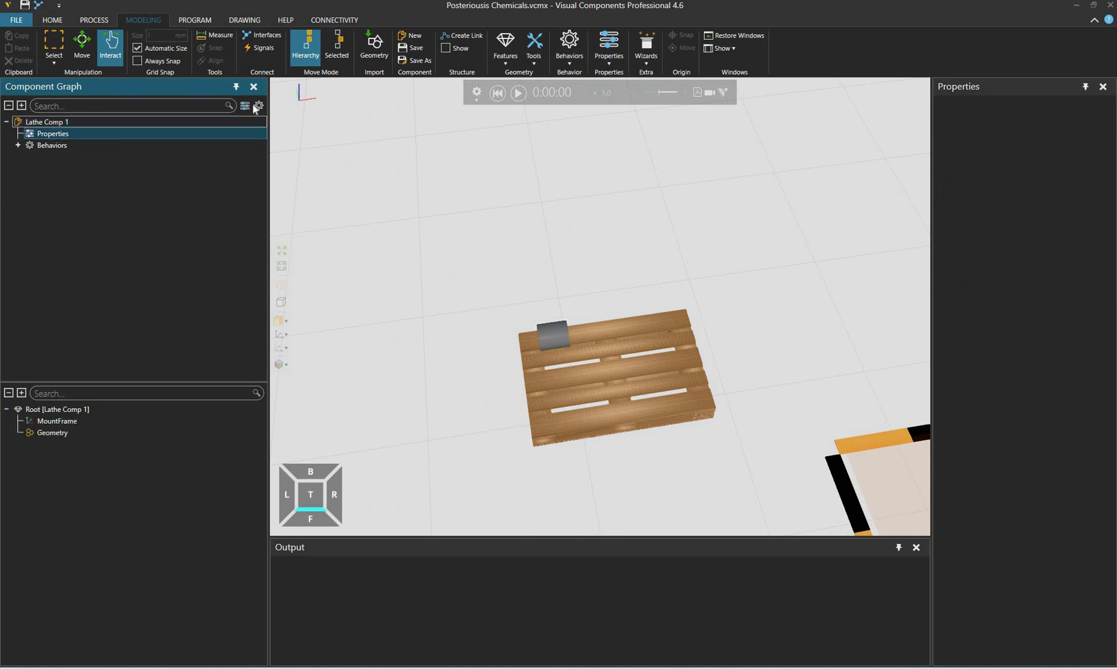
click(18, 145)
Rename the cylinder component on the pallet as RustyCylinder.
click(552, 334)
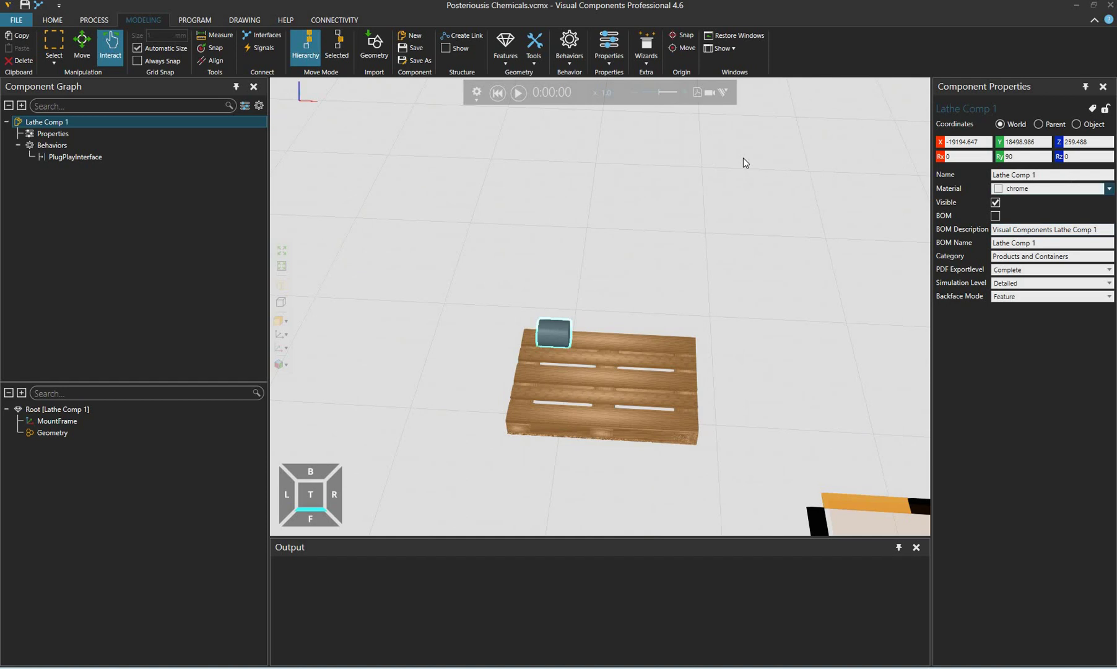
key(F2)
text(C)
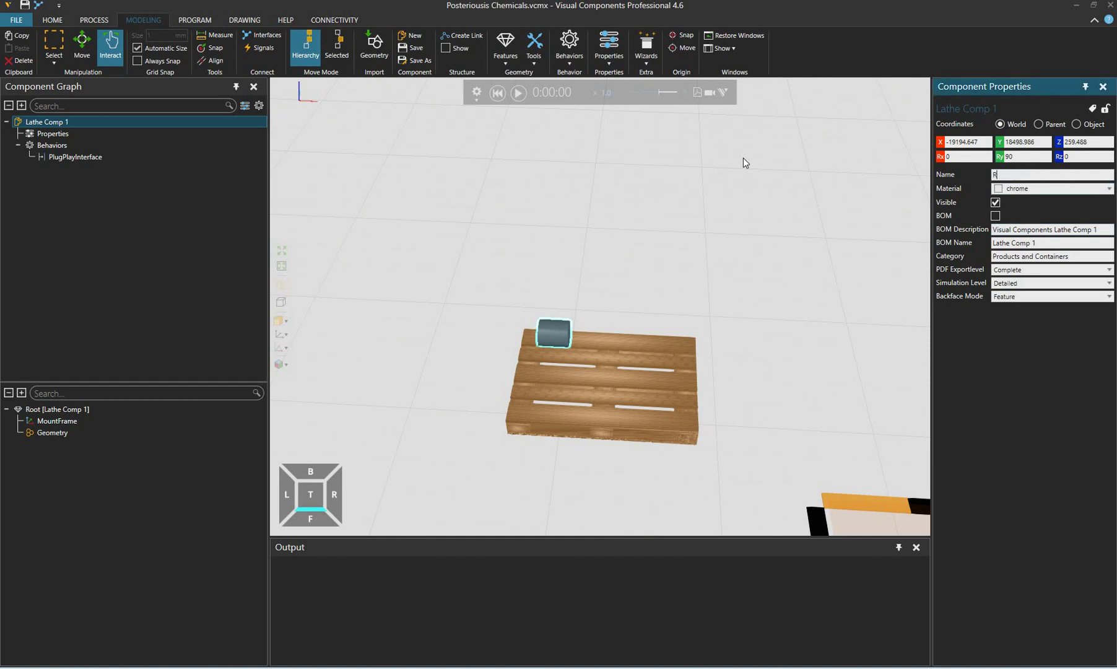
text(ustyCylinder)
key(Return)
Set the RustyCylinder component's material to dark_brown_matte.
click(1038, 189)
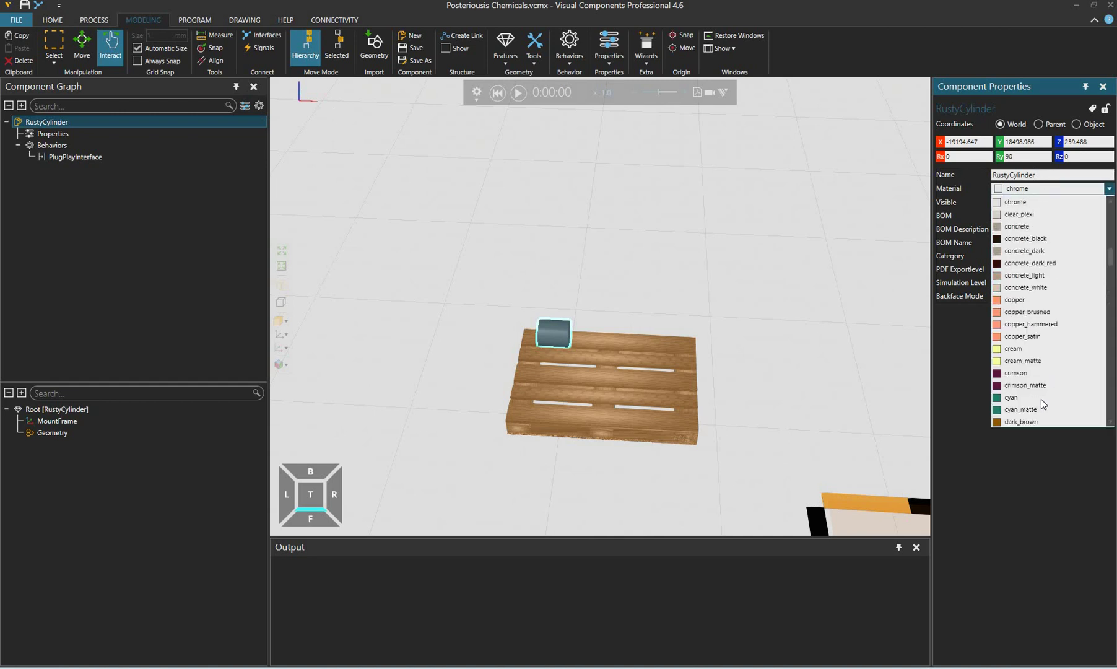
scroll(1035, 393, down, 5)
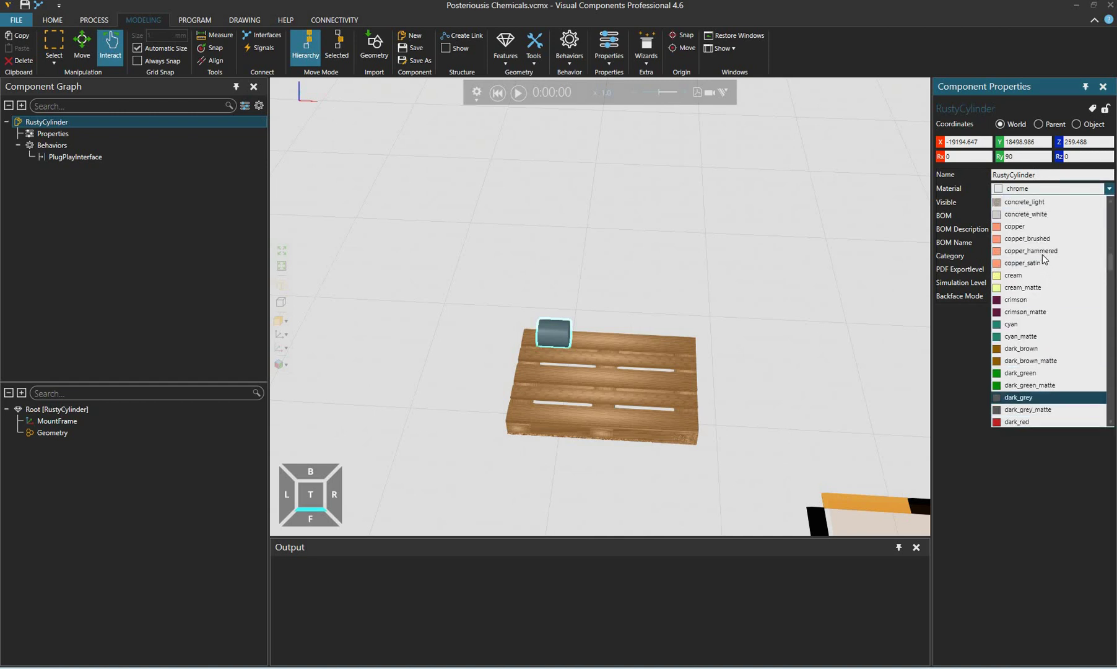
key(Up)
key(Up)
key(Up)
key(Up)
key(Up)
key(Up)
key(Up)
key(Up)
key(Up)
key(Up)
key(Up)
key(Return)
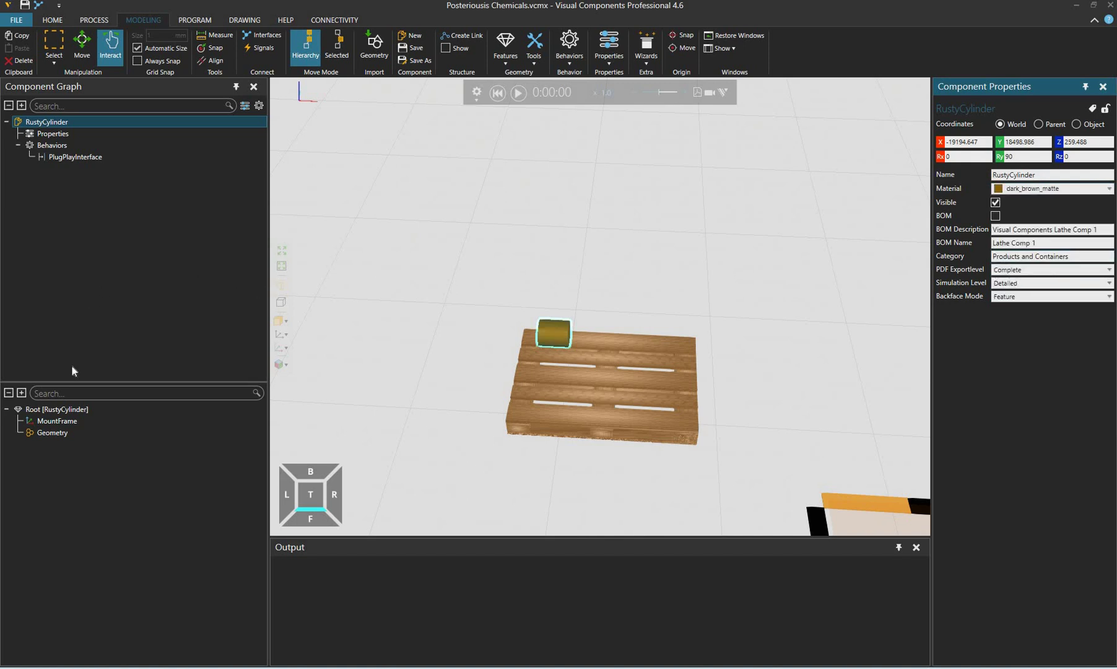
Examine the cylinder's MountFrame and Geometry features and the operations available for the geometry.
click(102, 422)
click(101, 432)
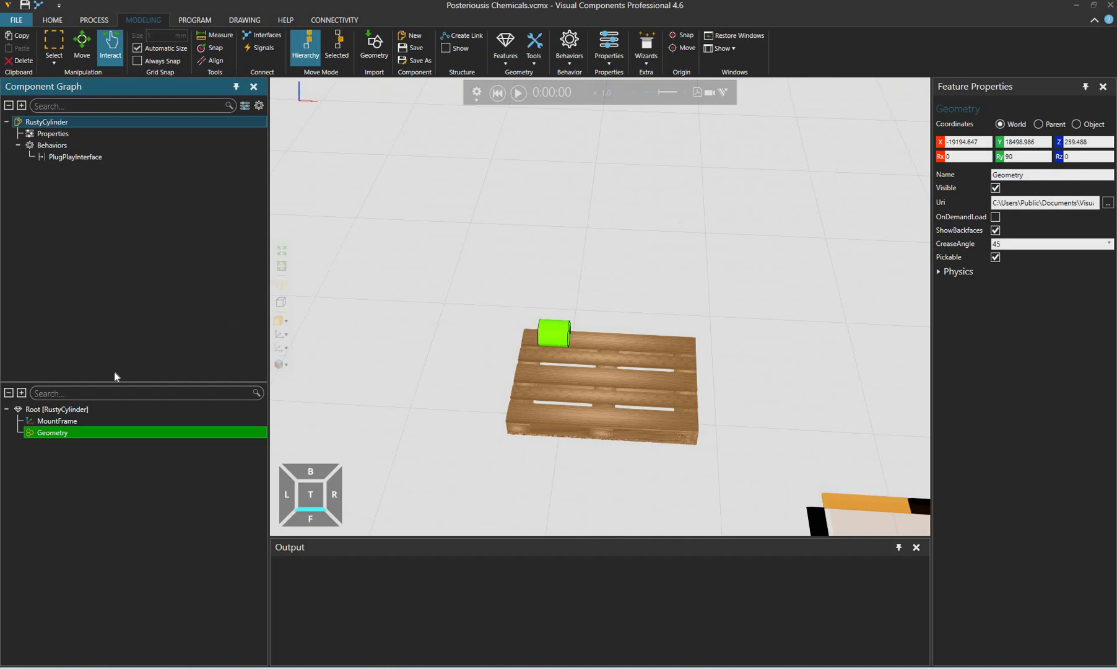
right_click(80, 431)
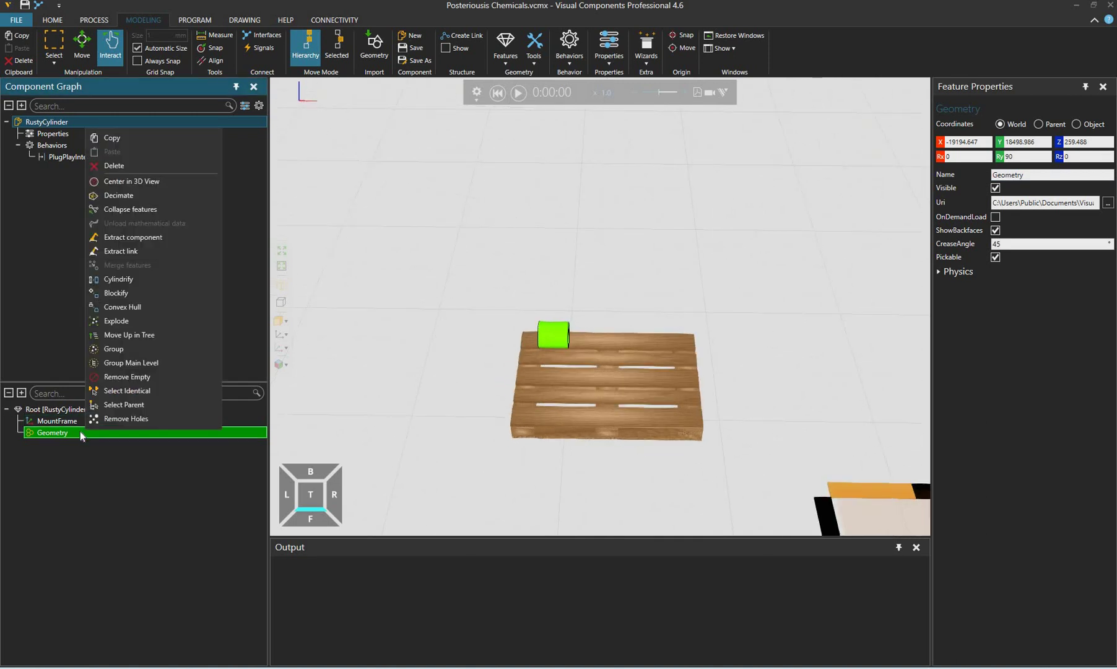
click(629, 260)
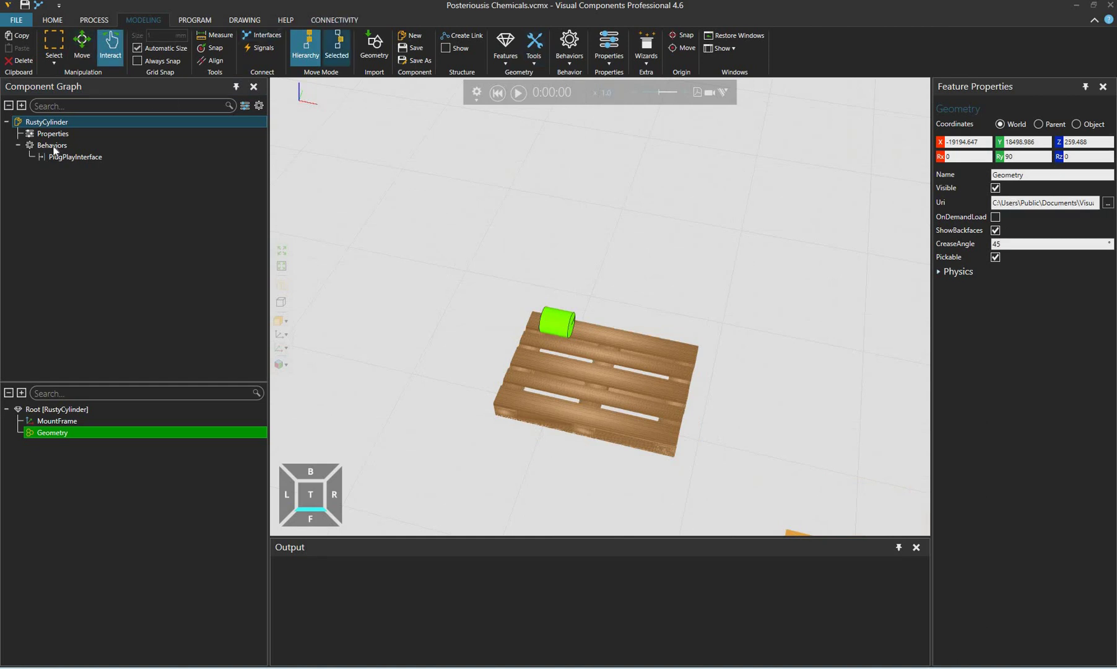
Add a Cylinder primitive feature to the RustyCylinder component's feature tree.
click(48, 290)
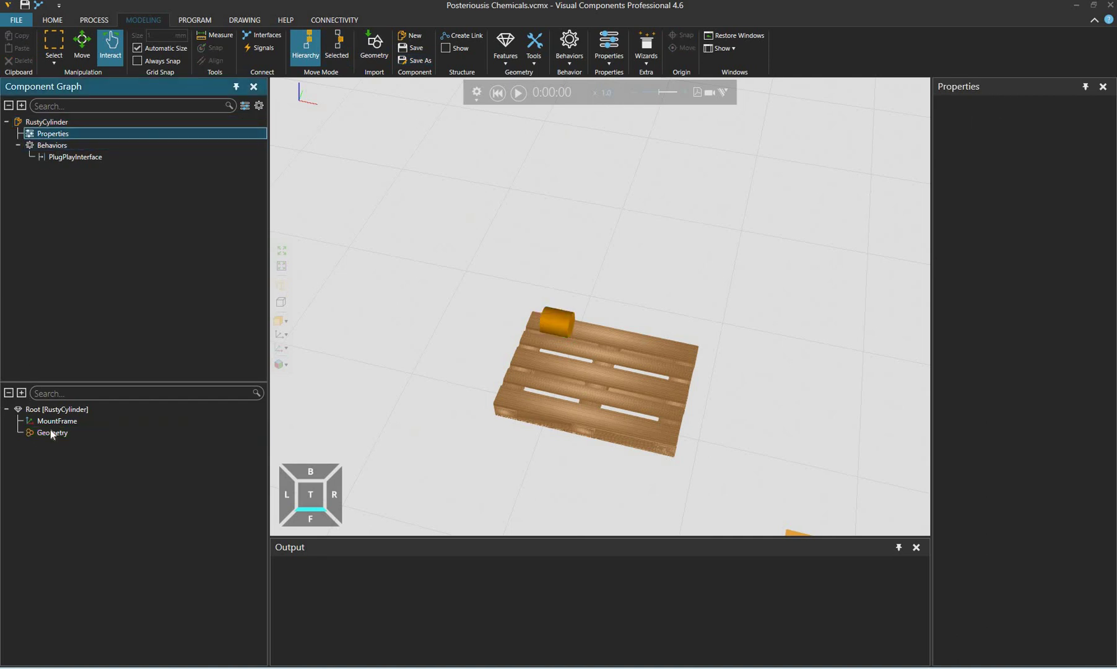
click(55, 421)
key(Down)
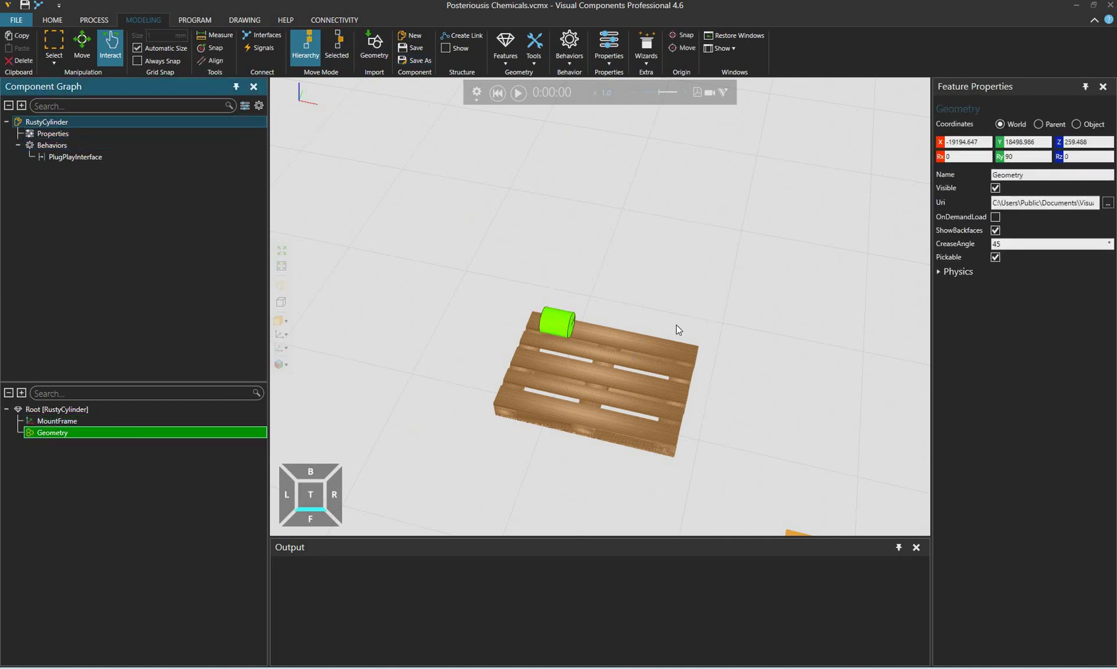
scroll(676, 325, up, 2)
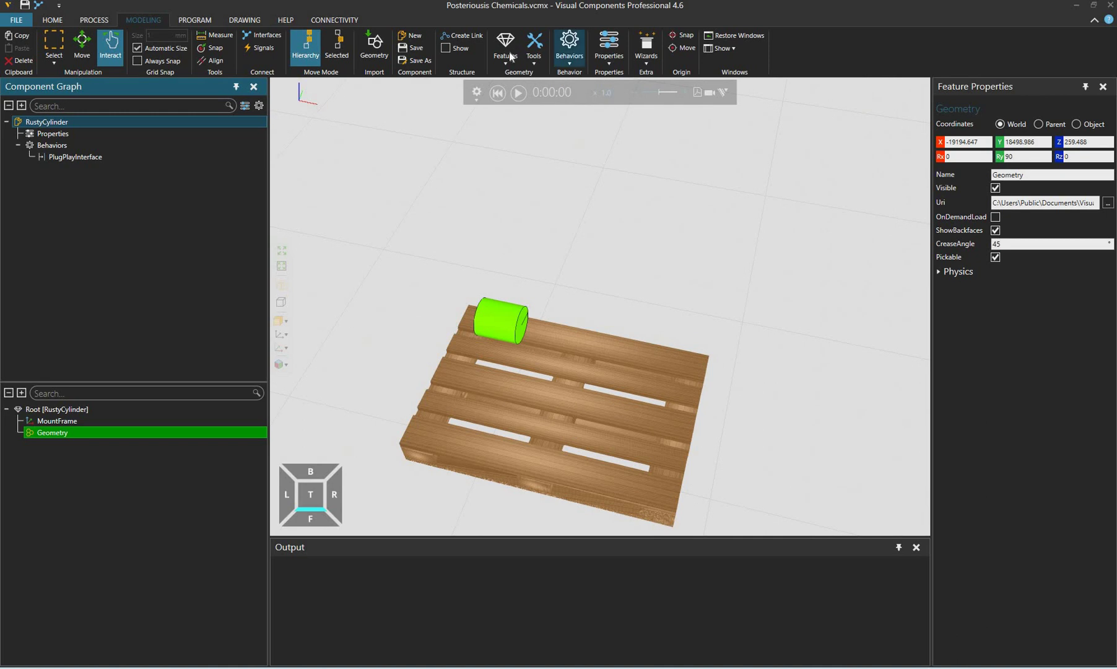
click(569, 48)
click(505, 49)
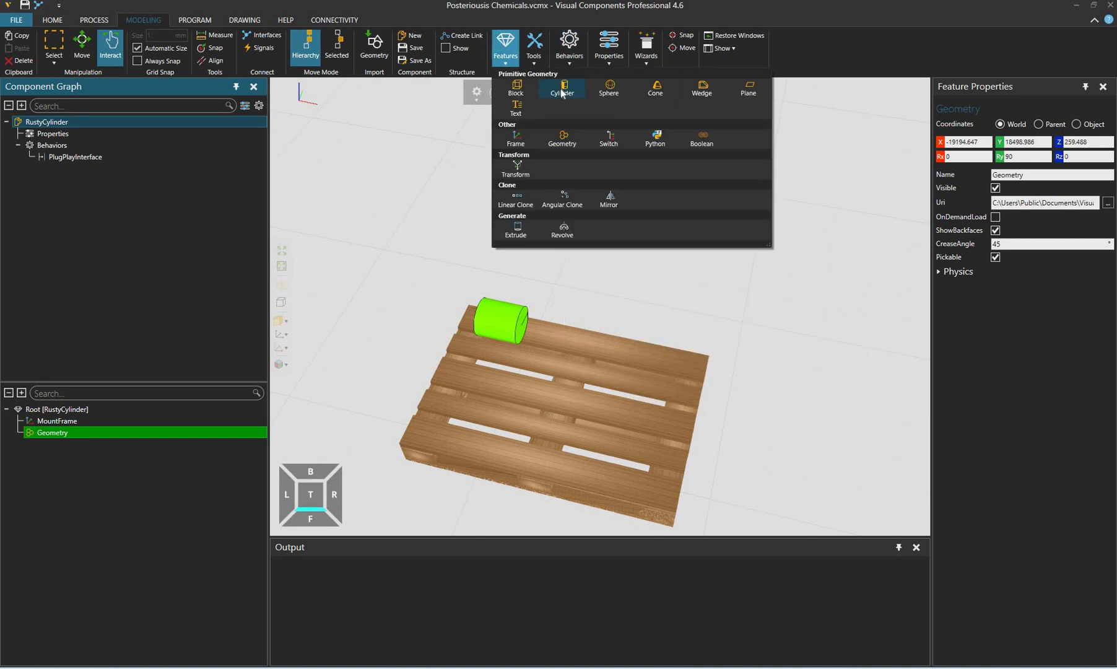
drag(542, 237, 538, 297)
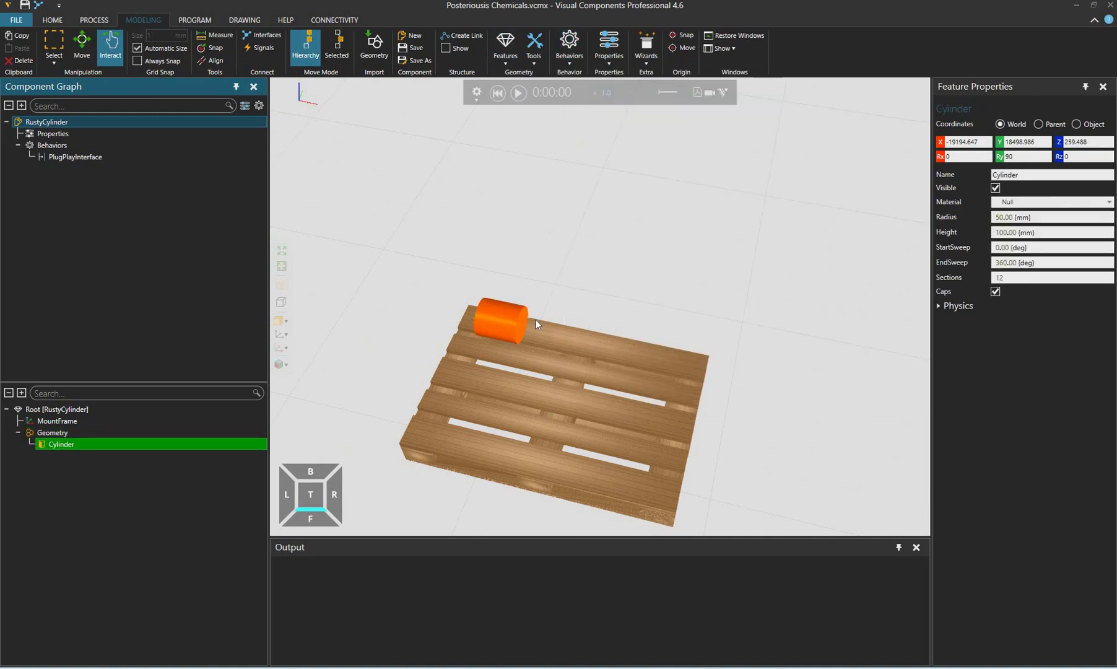
Move the Cylinder feature directly under the root node and delete the original Geometry feature.
drag(109, 429, 93, 431)
click(93, 444)
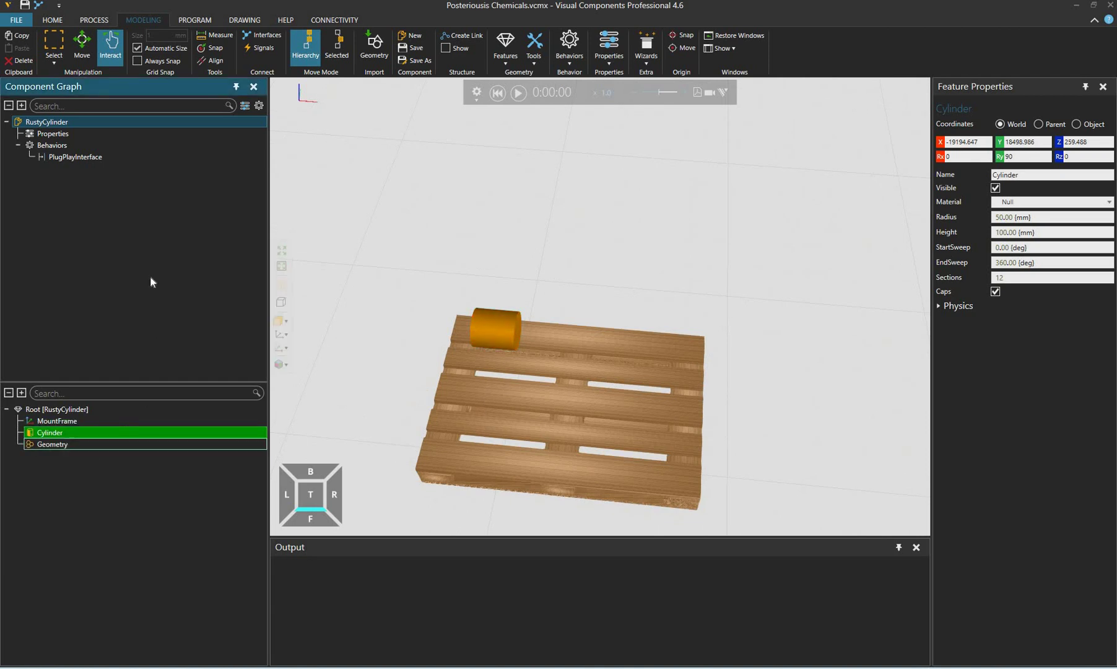
right_click(149, 186)
click(114, 180)
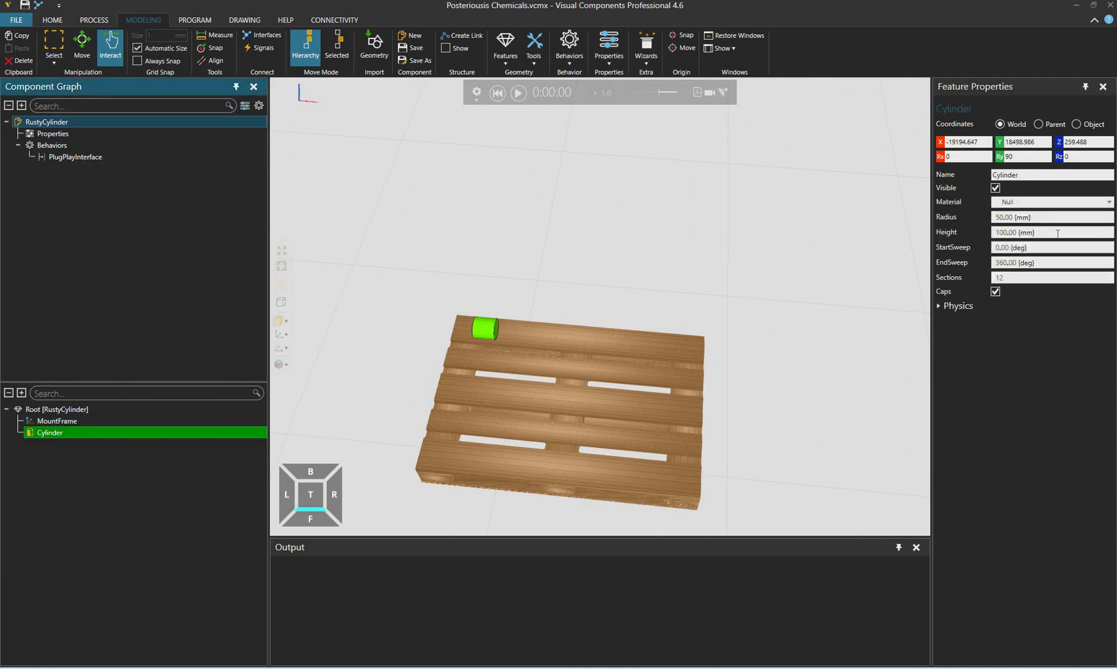
Set the Cylinder feature's radius to 100 mm and its height to 2000 mm.
click(1016, 217)
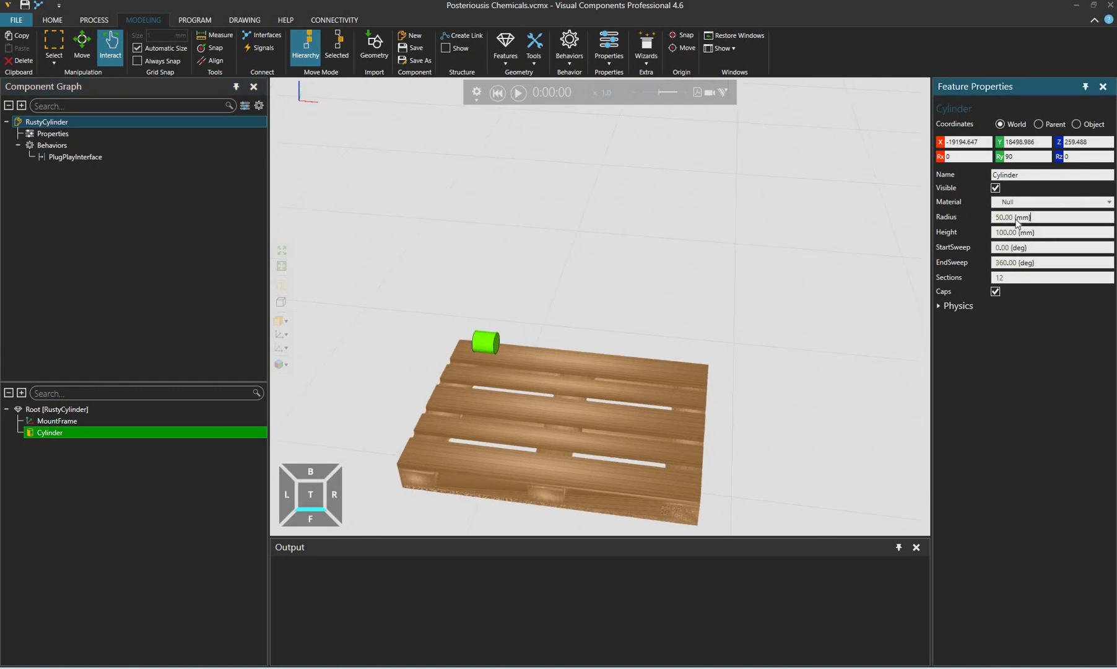
text(100)
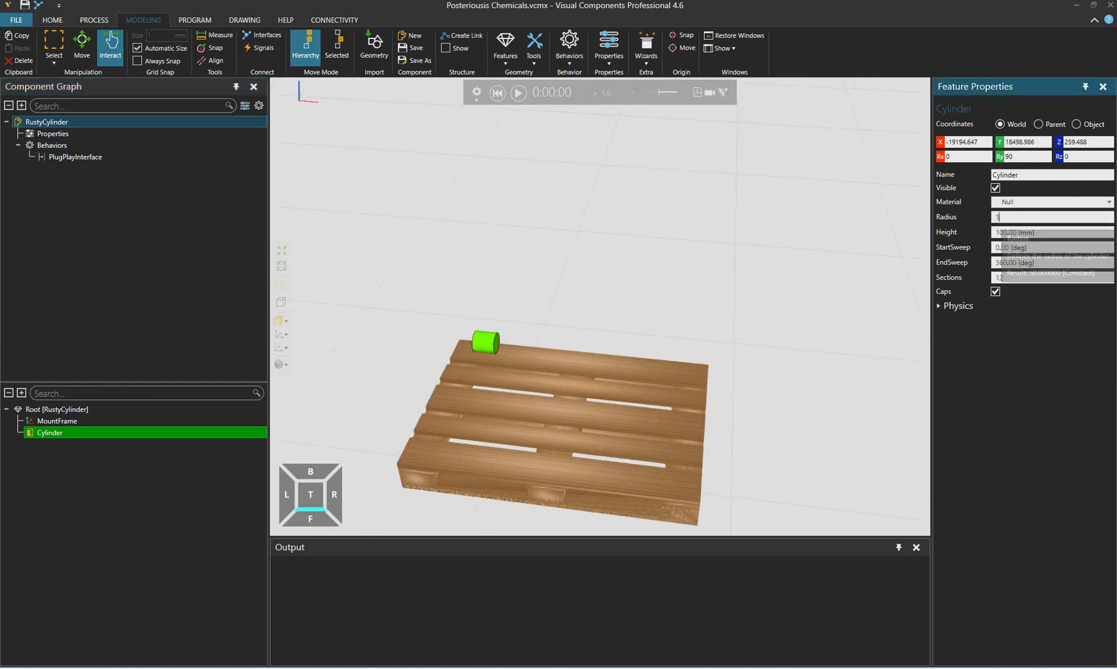
click(1026, 233)
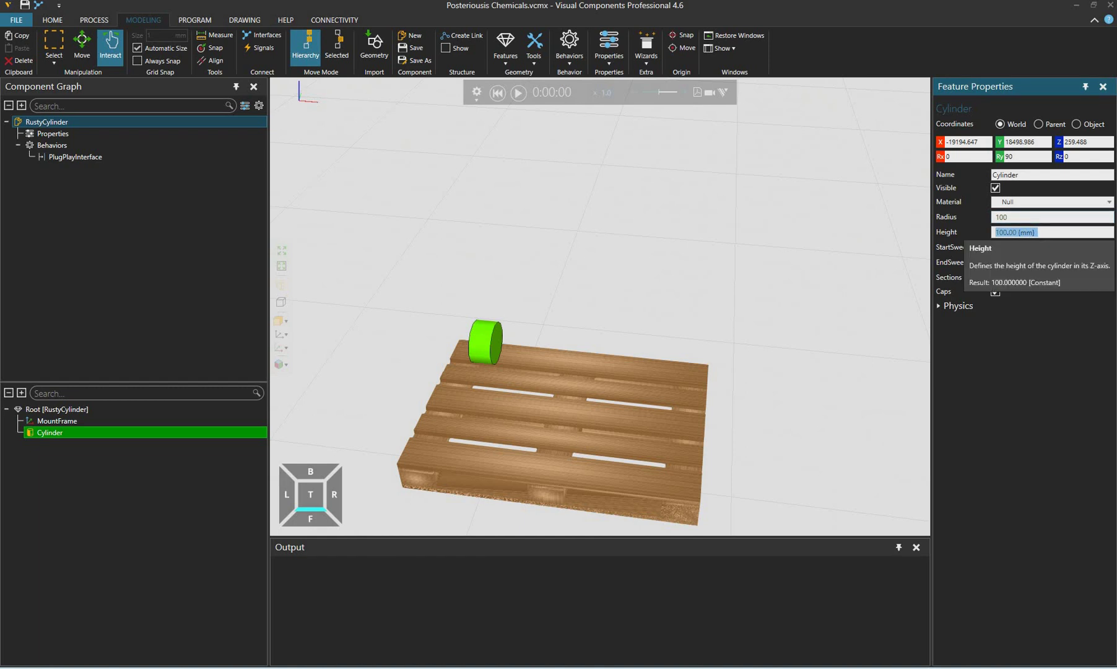
text(2000)
key(Tab)
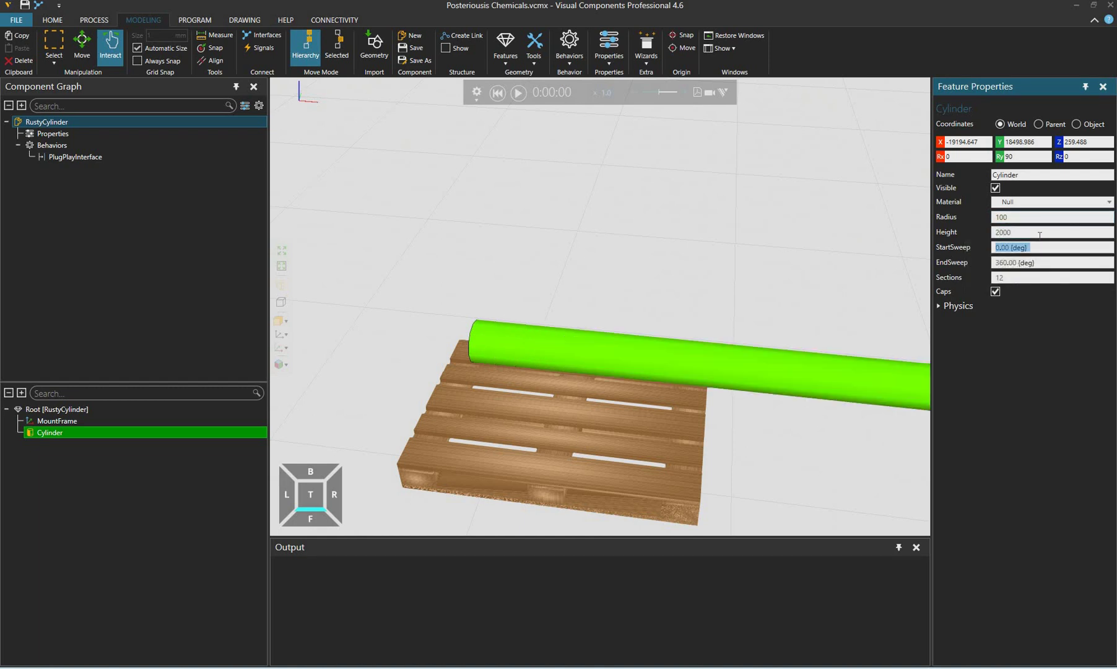
Shorten the cylinder to a height of 1000 mm so it fits the pallet's length.
click(1039, 234)
key(BackSpace)
key(BackSpace)
key(BackSpace)
text(000)
key(Tab)
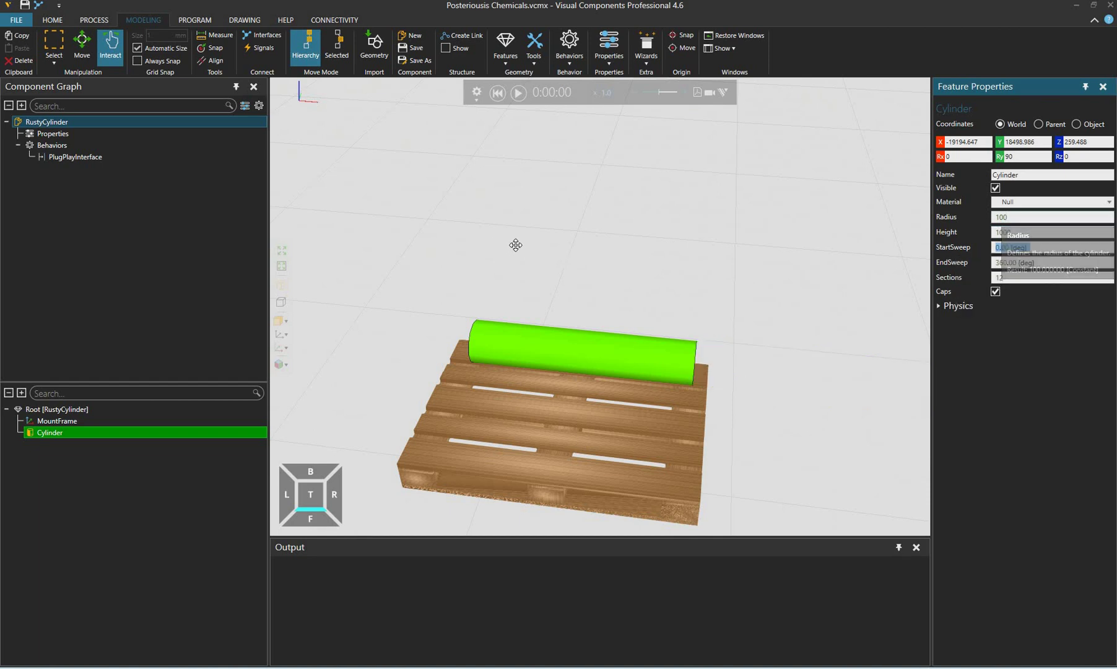
right_drag(514, 242, 906, 262)
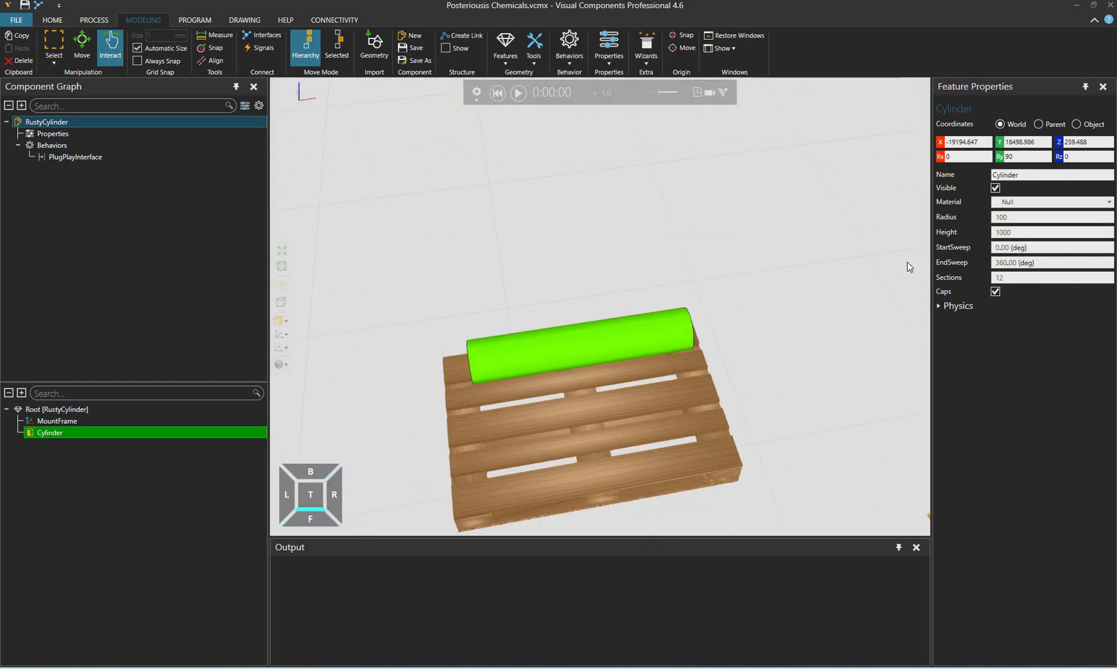
Try the cylinder with 3 sections and with 4 sections to compare the shapes.
key(Tab)
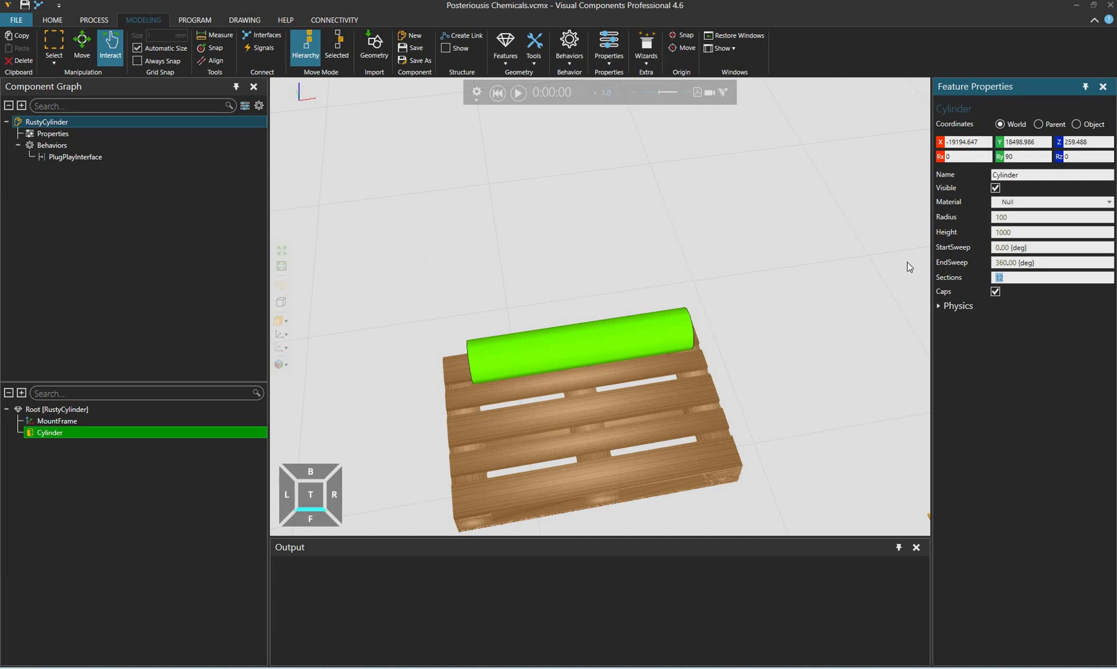
text(3)
key(Tab)
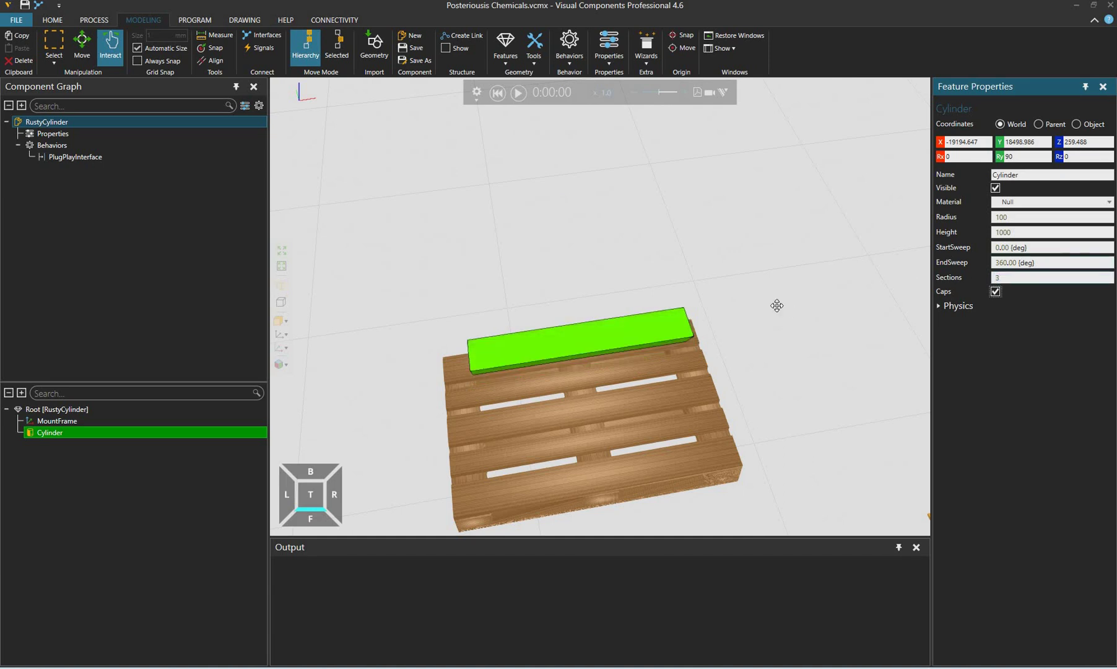
drag(1013, 278, 972, 270)
text(4)
key(Tab)
right_drag(777, 305, 733, 299)
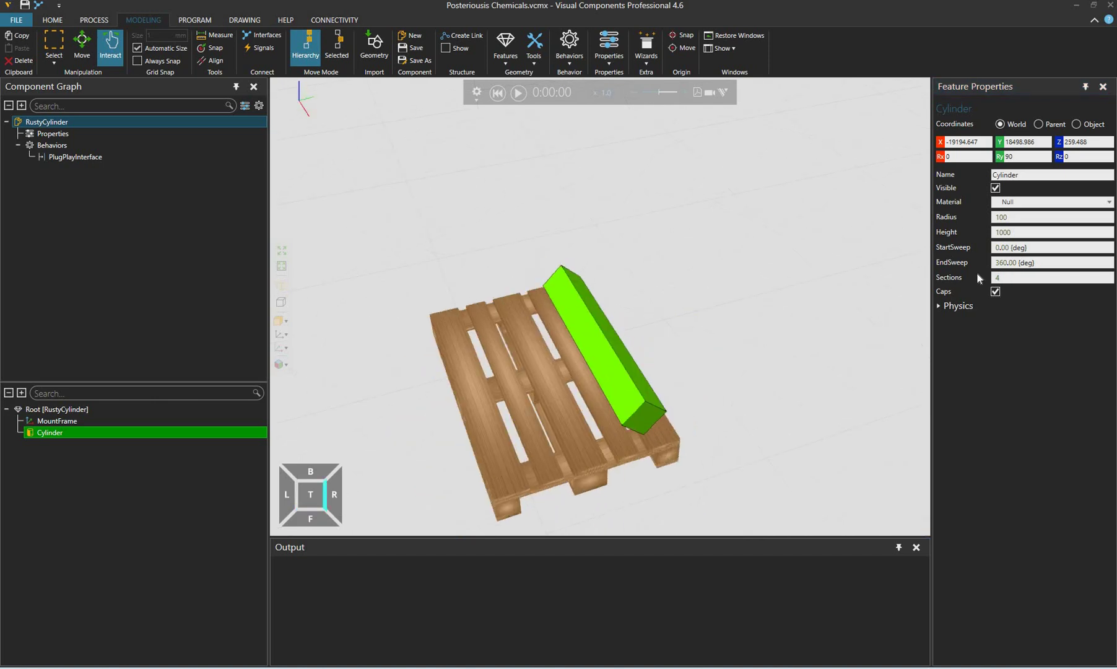
Try the cylinder with 6 sections and with 7 sections to compare the shapes.
drag(1010, 278, 976, 274)
text(6)
key(Tab)
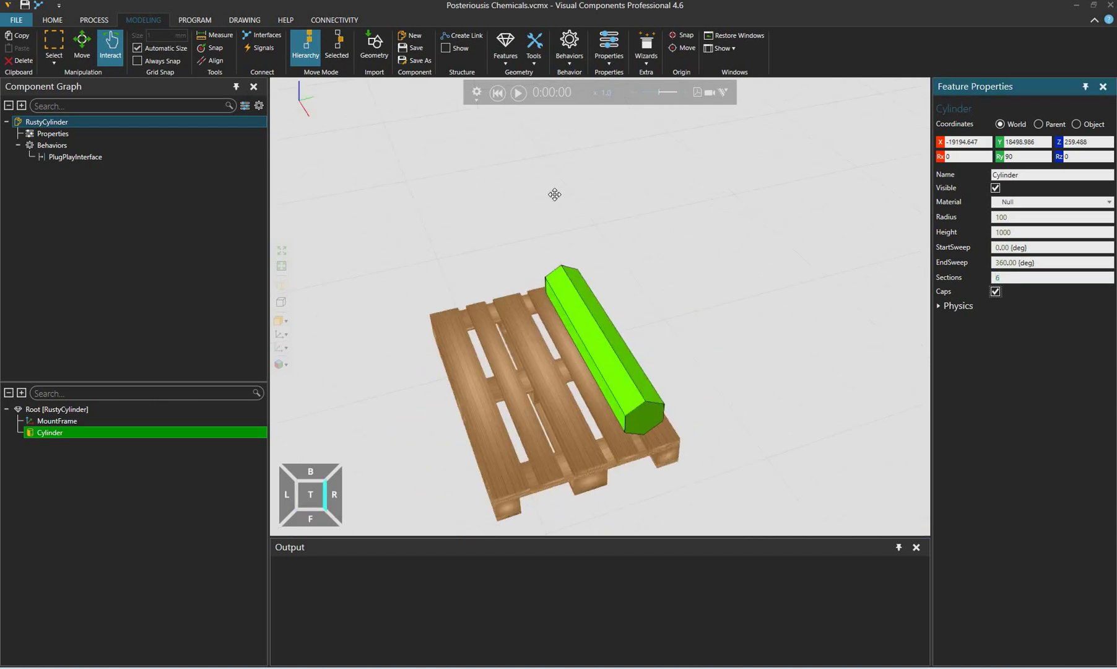
right_drag(786, 291, 786, 229)
drag(1013, 277, 953, 277)
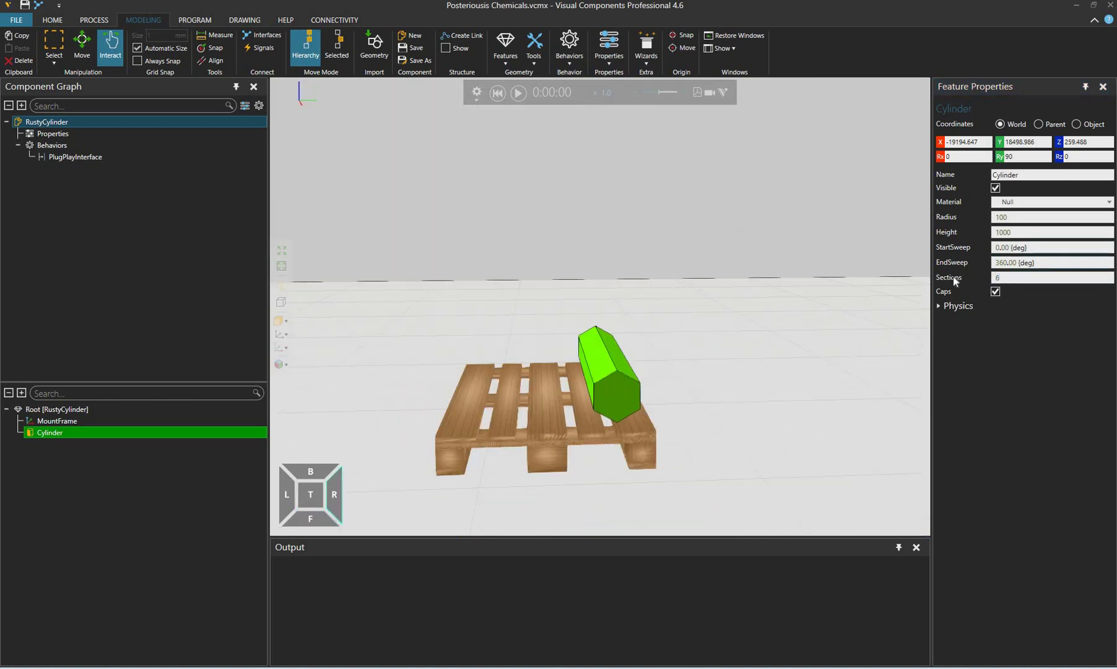
text(7)
key(Tab)
right_drag(598, 314, 556, 260)
click(587, 306)
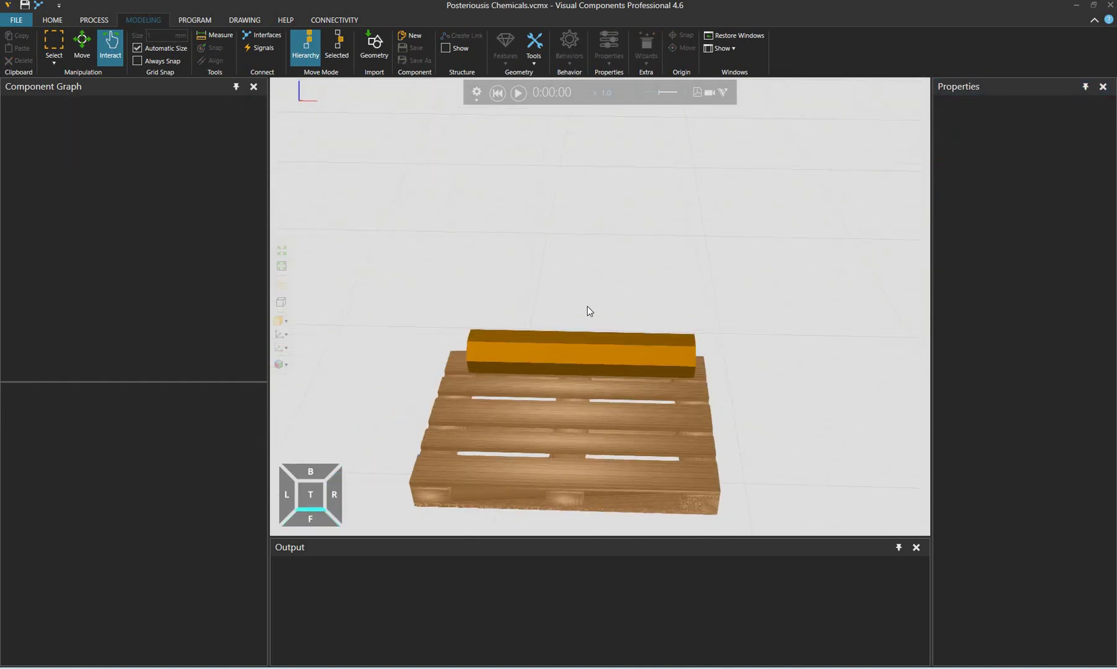
Set the cylinder's number of sections to 12 for a rounder outline.
right_drag(587, 306, 947, 276)
click(620, 356)
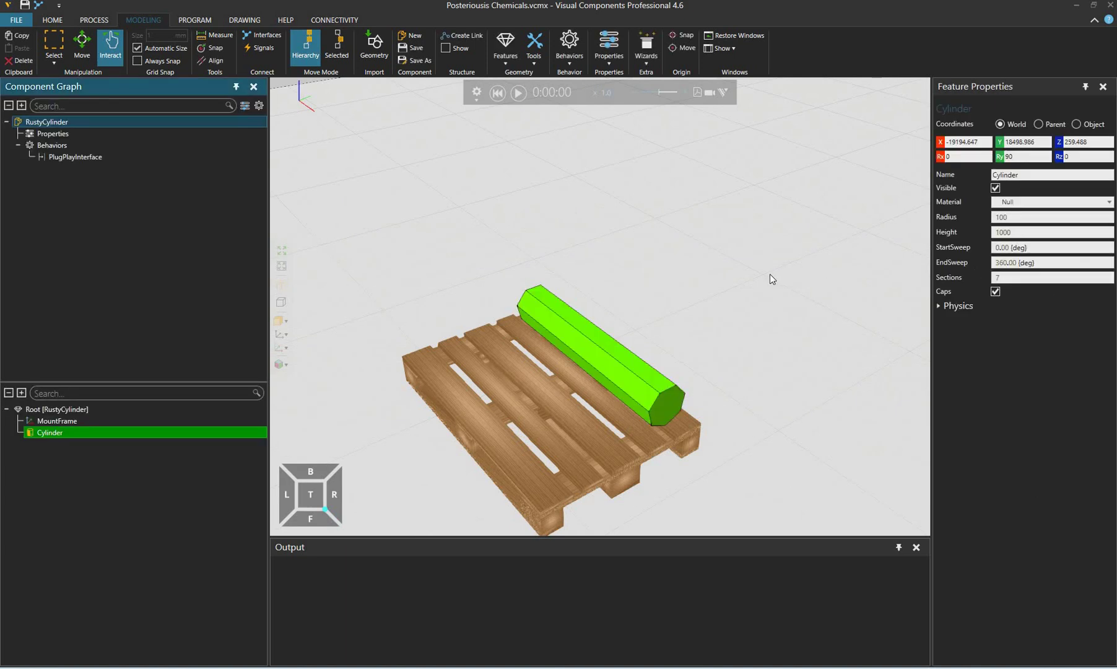
text(12)
key(Tab)
right_drag(662, 262, 620, 333)
key(Escape)
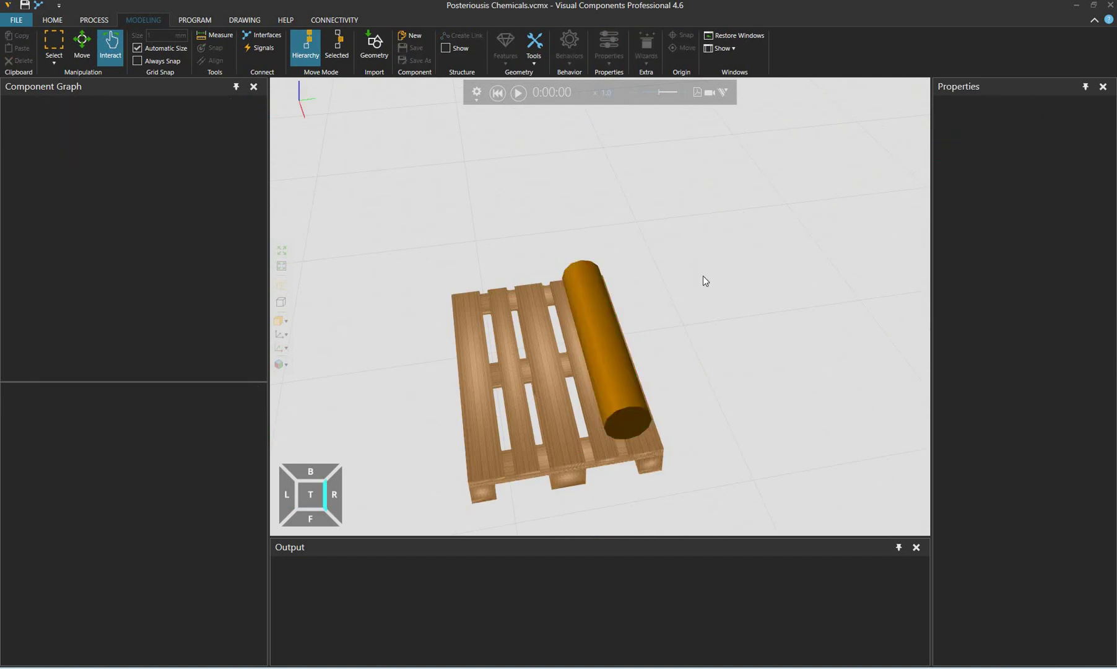
Assign the bronze_satin material to the Cylinder feature.
click(603, 346)
click(1030, 203)
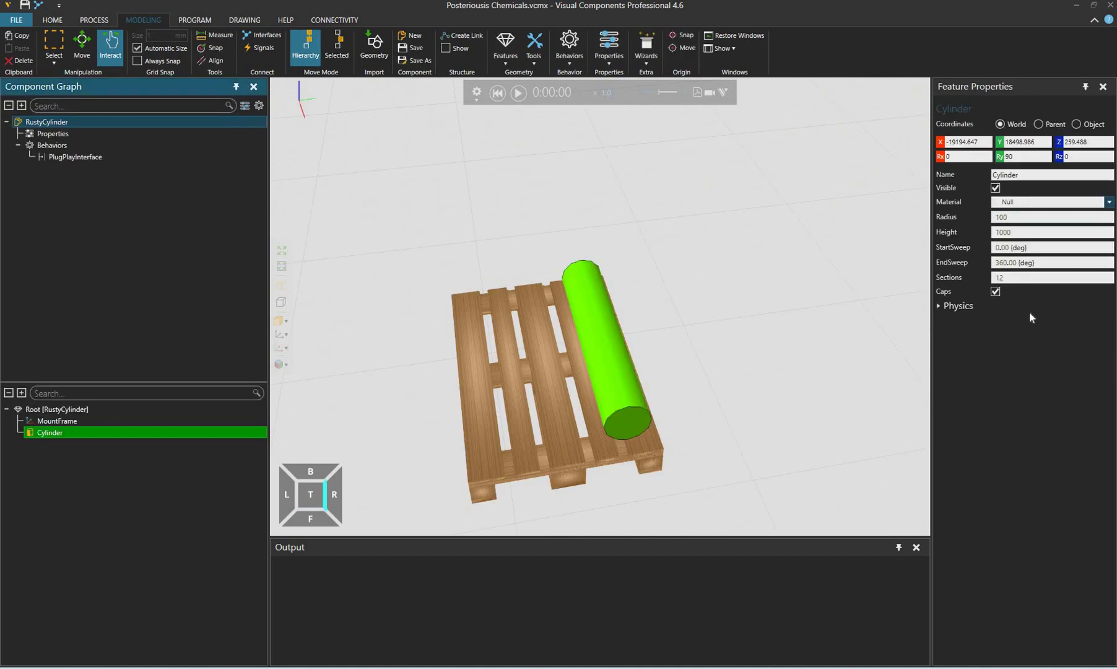
scroll(1043, 338, down, 2)
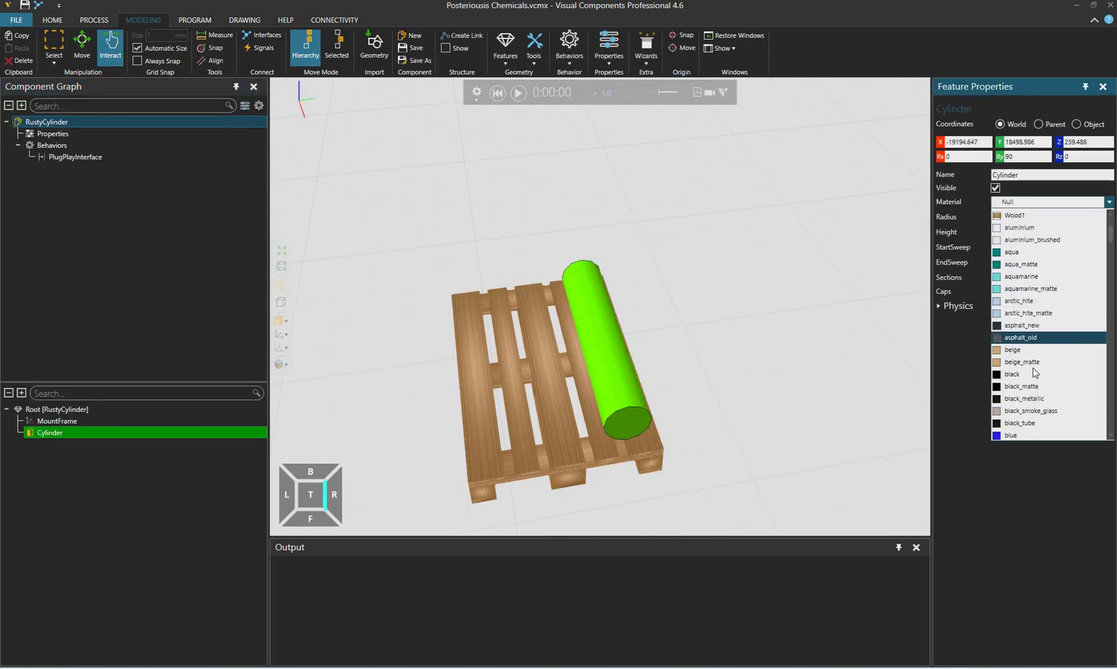
scroll(1034, 372, down, 6)
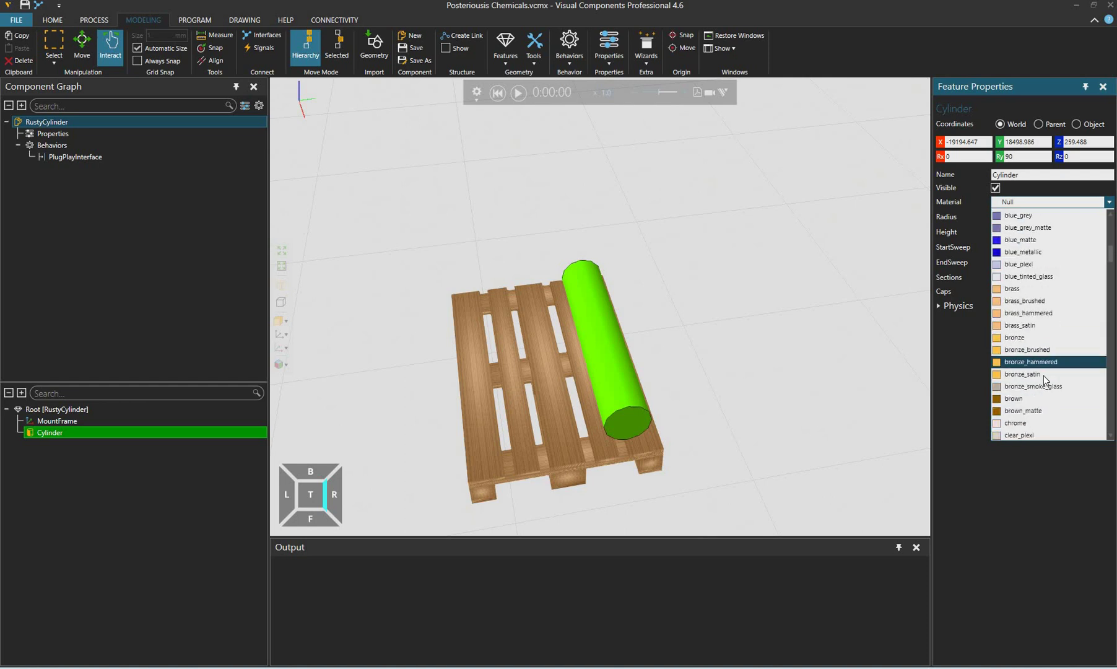
click(1025, 374)
click(447, 252)
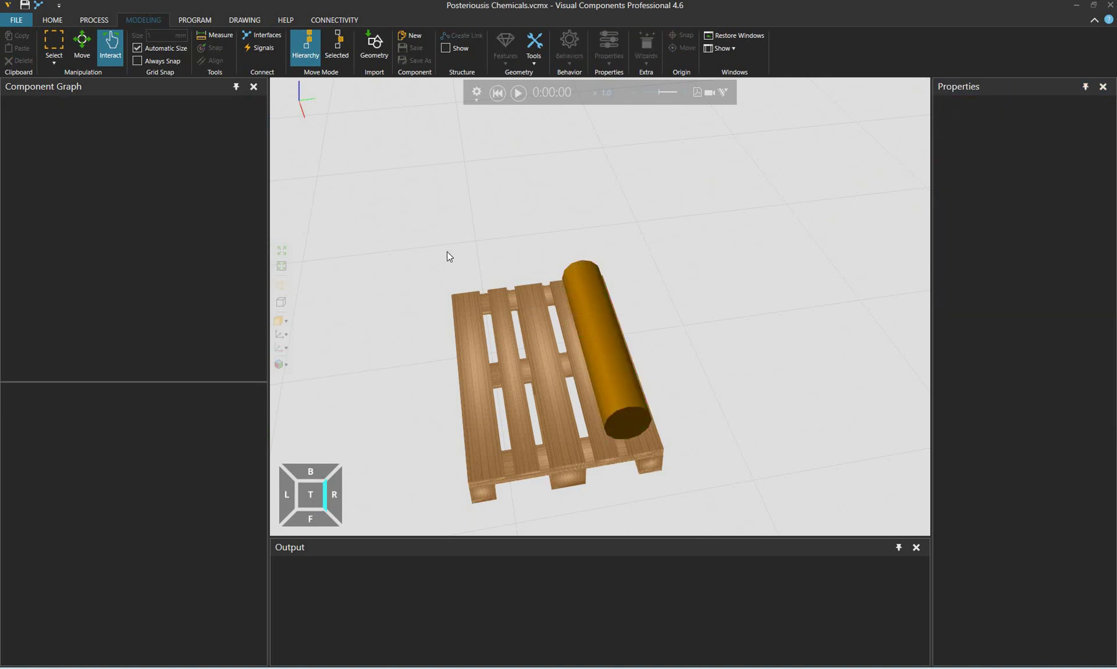
Inspect the resized cylinder on its pallet and their location beside the warehouse area.
right_drag(451, 175, 514, 188)
right_drag(628, 324, 736, 242)
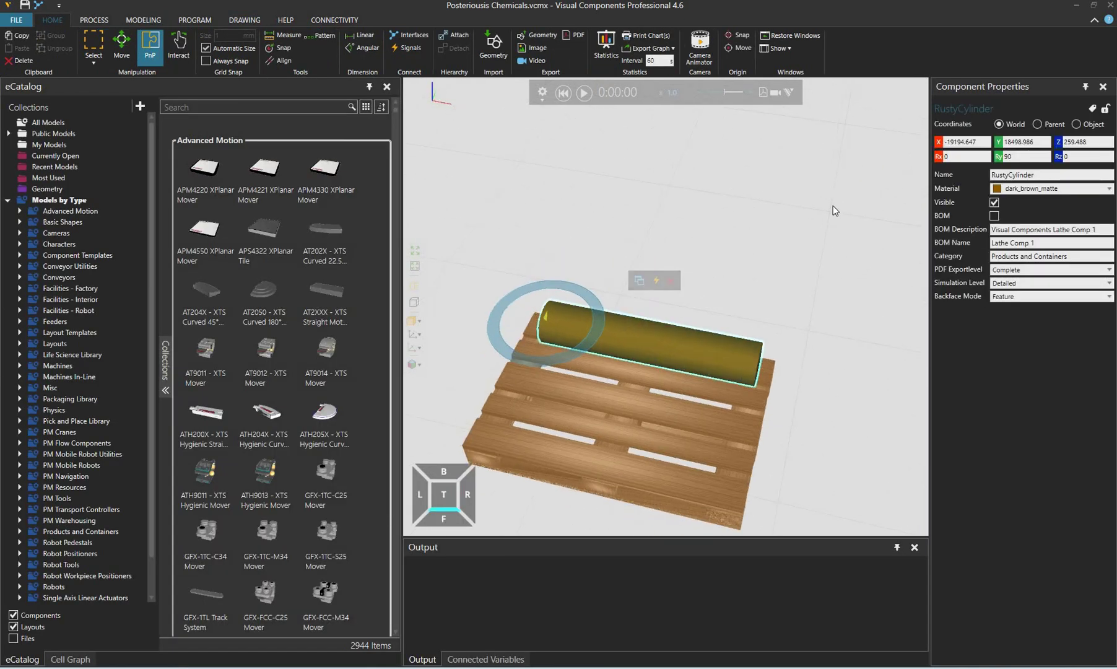
right_drag(832, 207, 682, 305)
click(515, 213)
scroll(681, 305, down, 6)
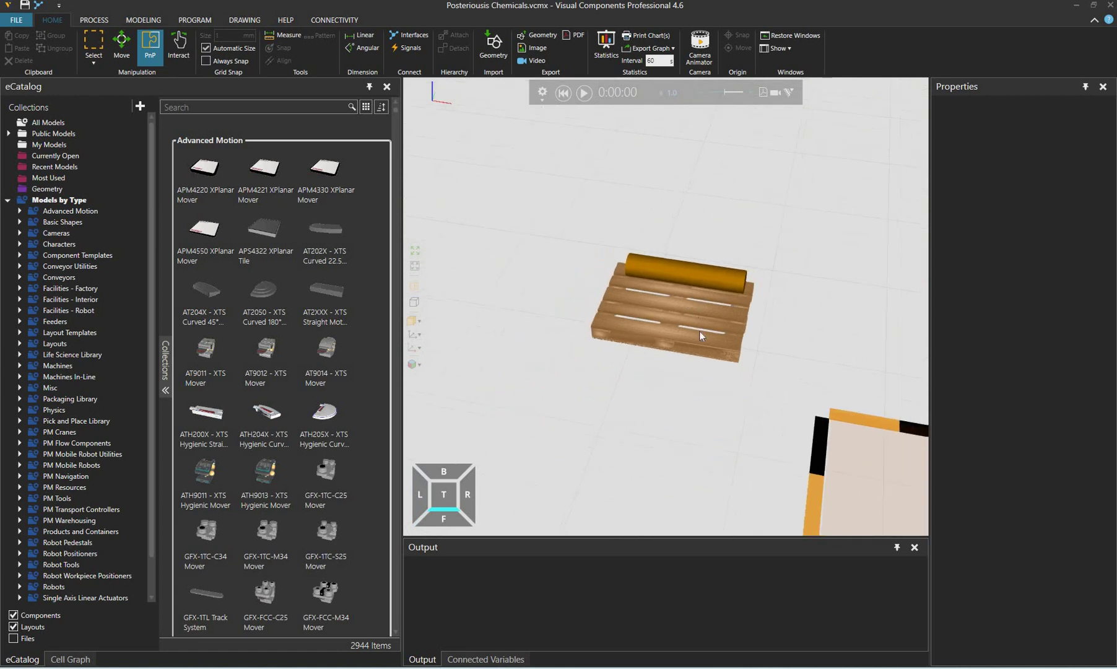
right_drag(720, 277, 350, 128)
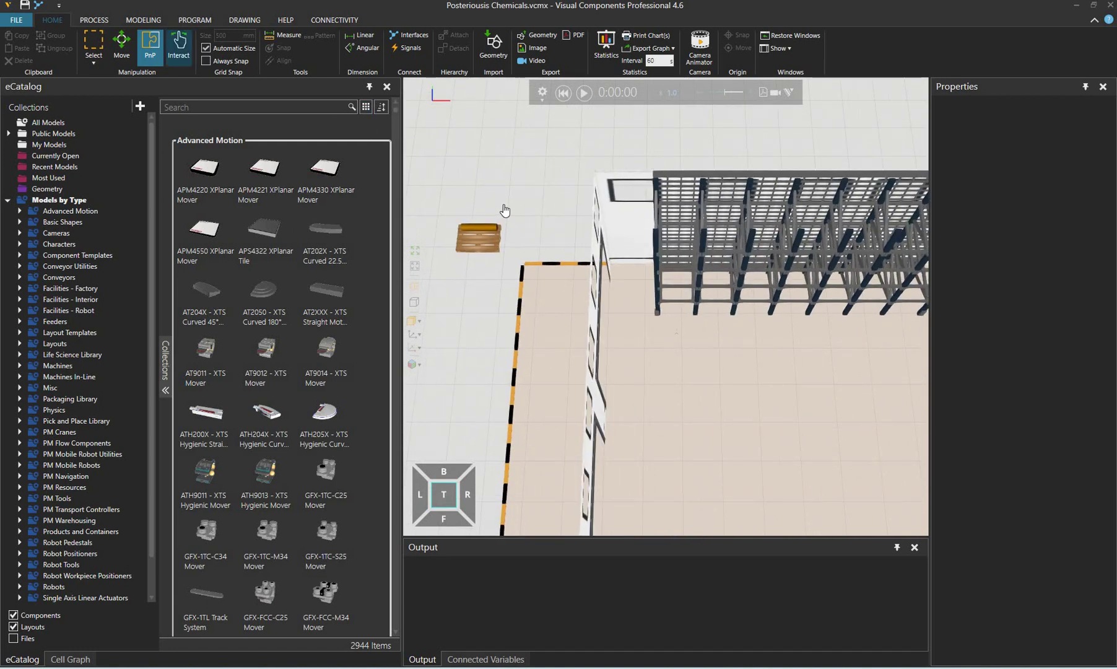
right_drag(546, 203, 547, 204)
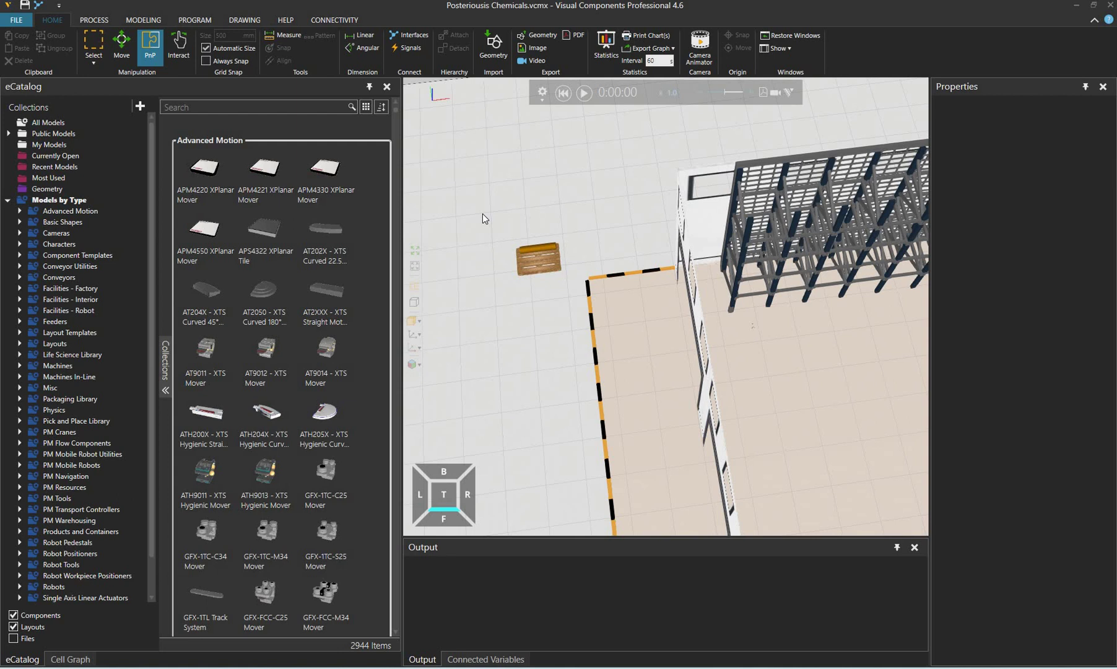
right_drag(480, 259, 585, 228)
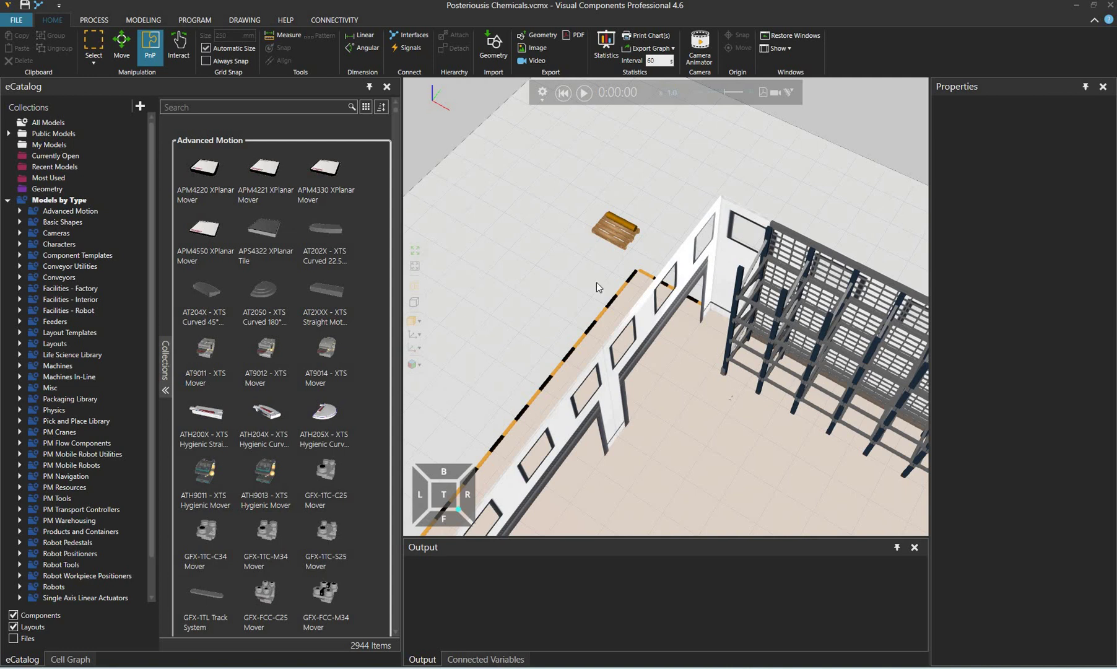
right_drag(569, 296, 564, 292)
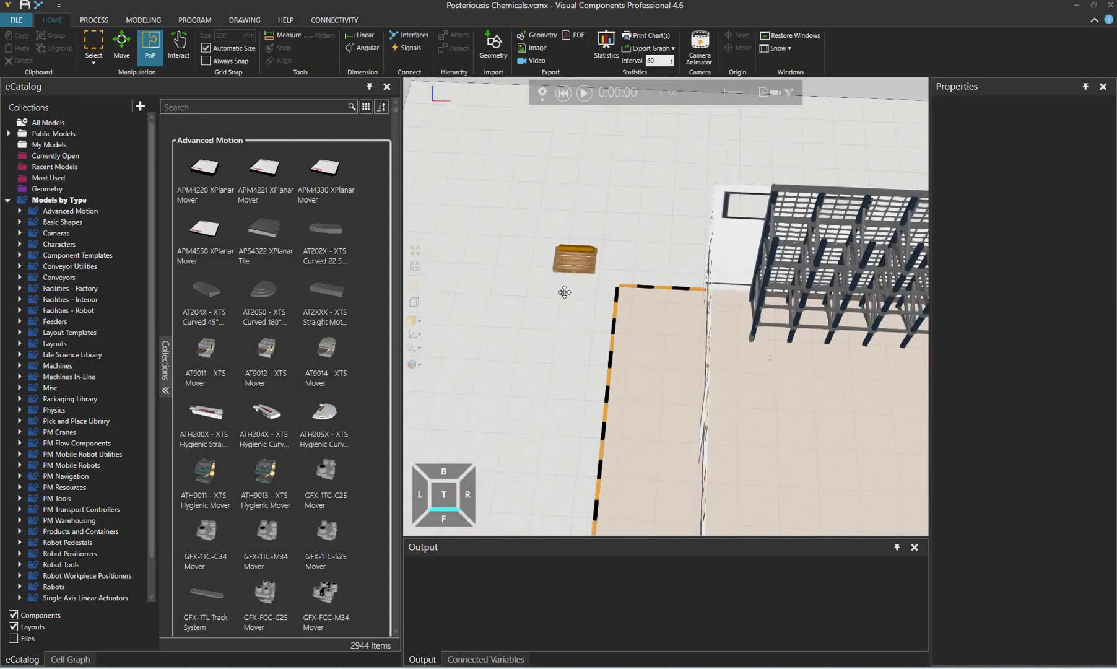
Add a new flow group in the Product Type Editor.
click(143, 20)
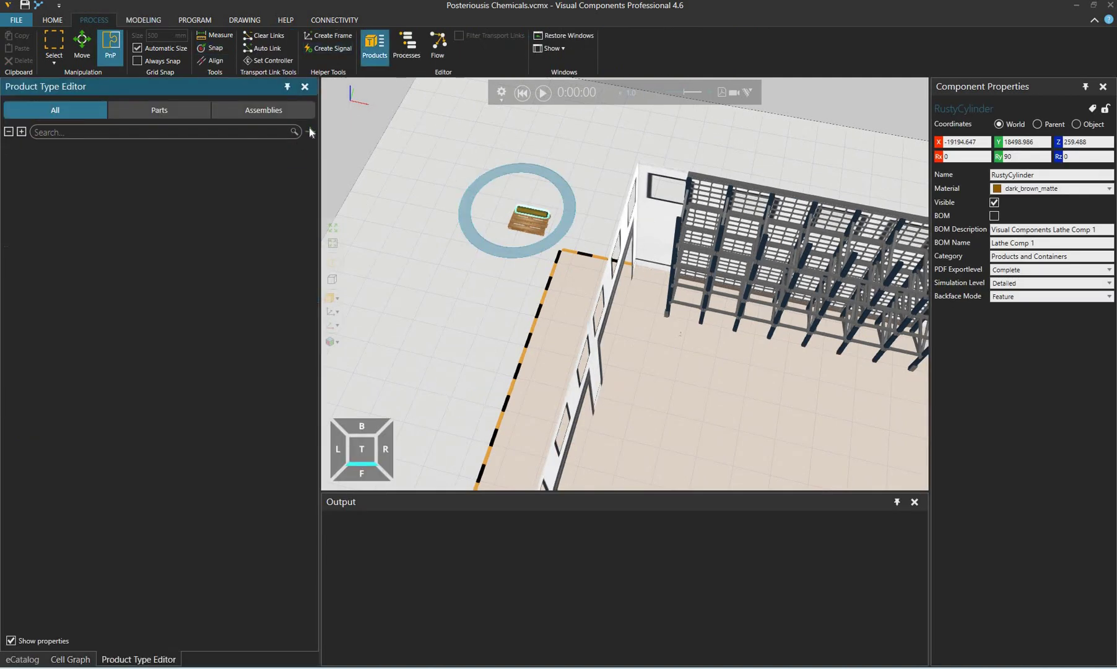
click(311, 133)
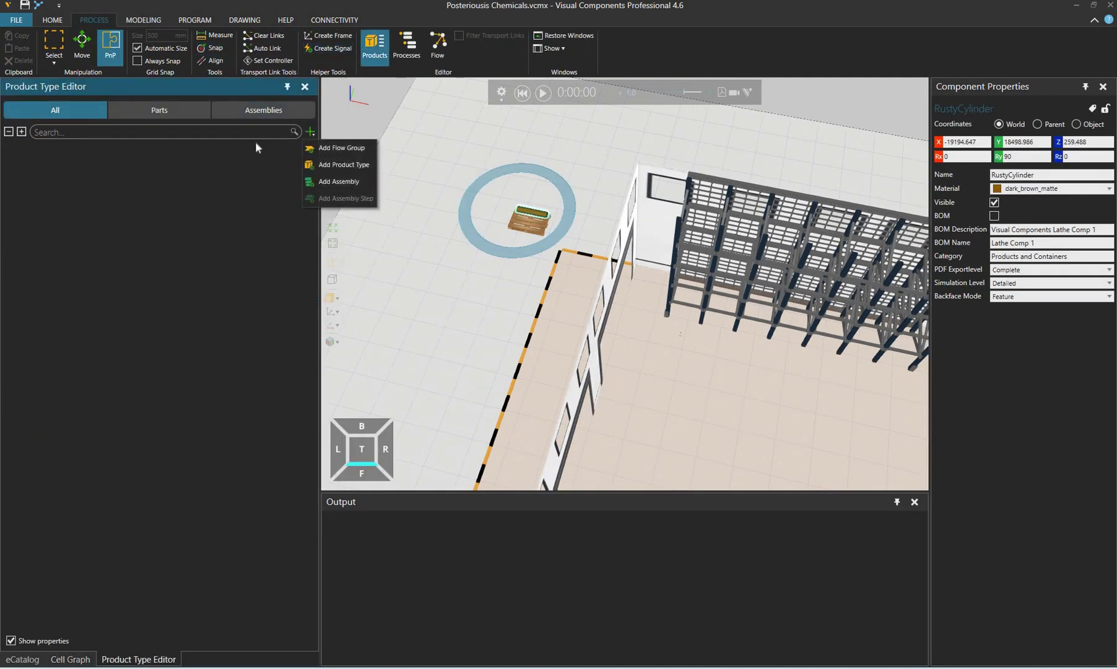
click(341, 148)
right_click(176, 151)
click(197, 156)
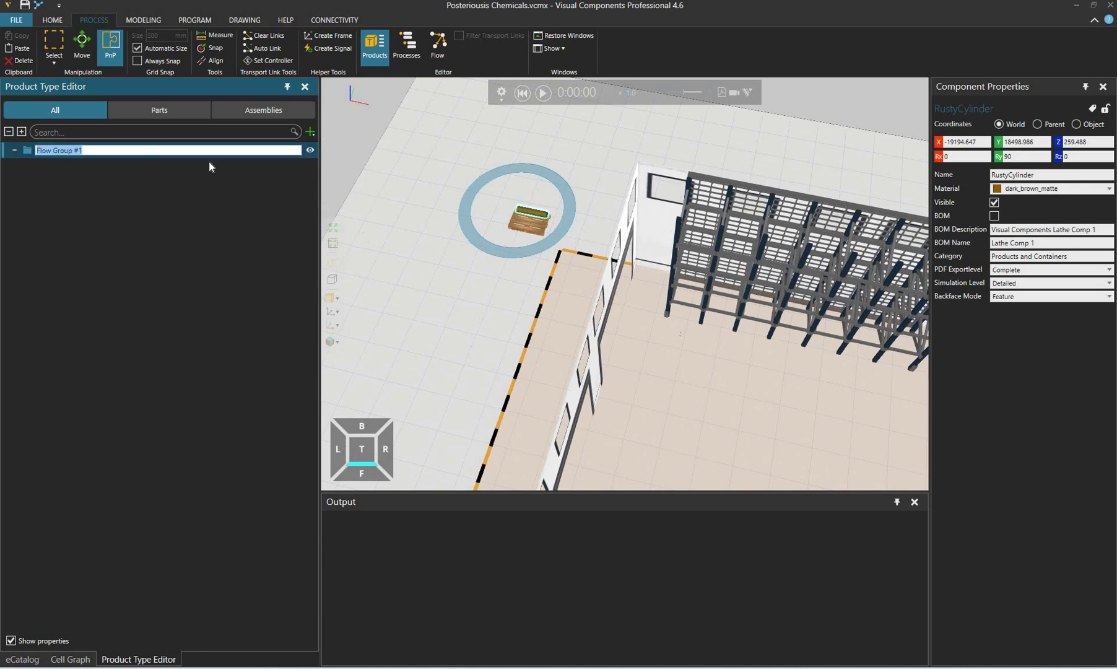
click(180, 158)
right_click(180, 157)
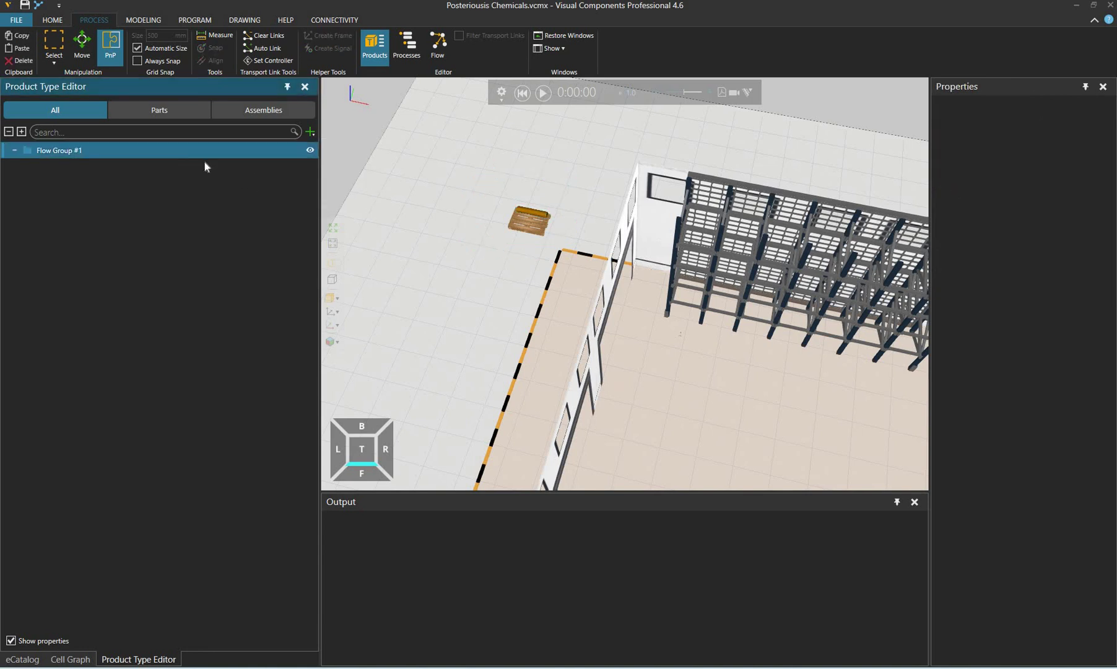
Rename the new flow group as Pallet.
click(205, 165)
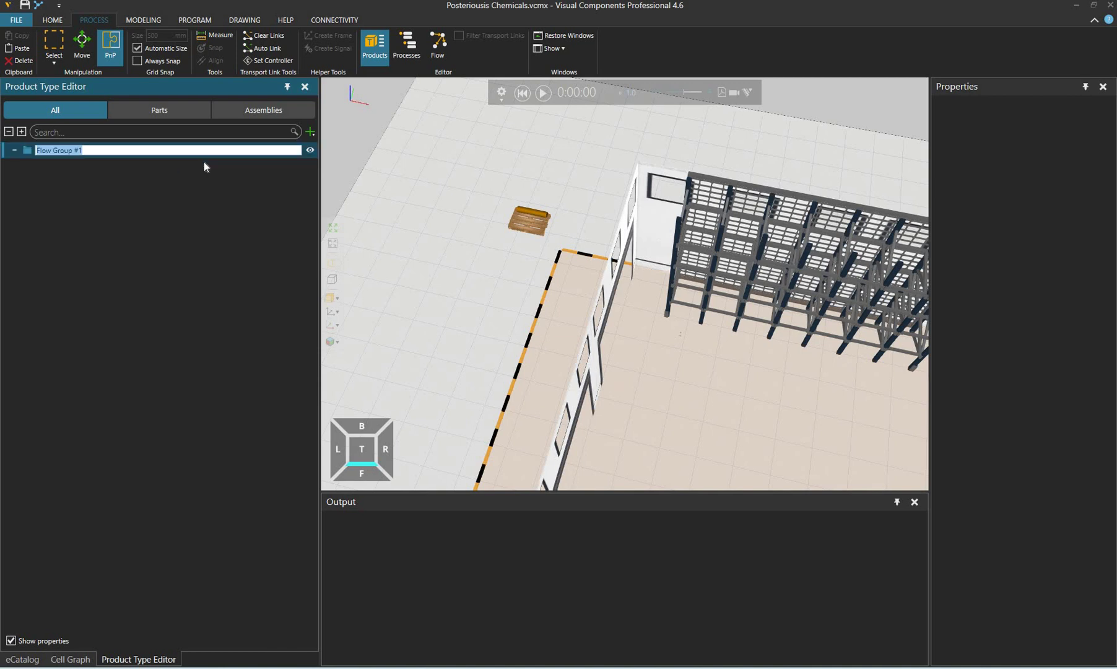
text(Pallet)
click(393, 150)
Add a second flow group and rename it as RustyCylinder.
click(311, 133)
click(143, 156)
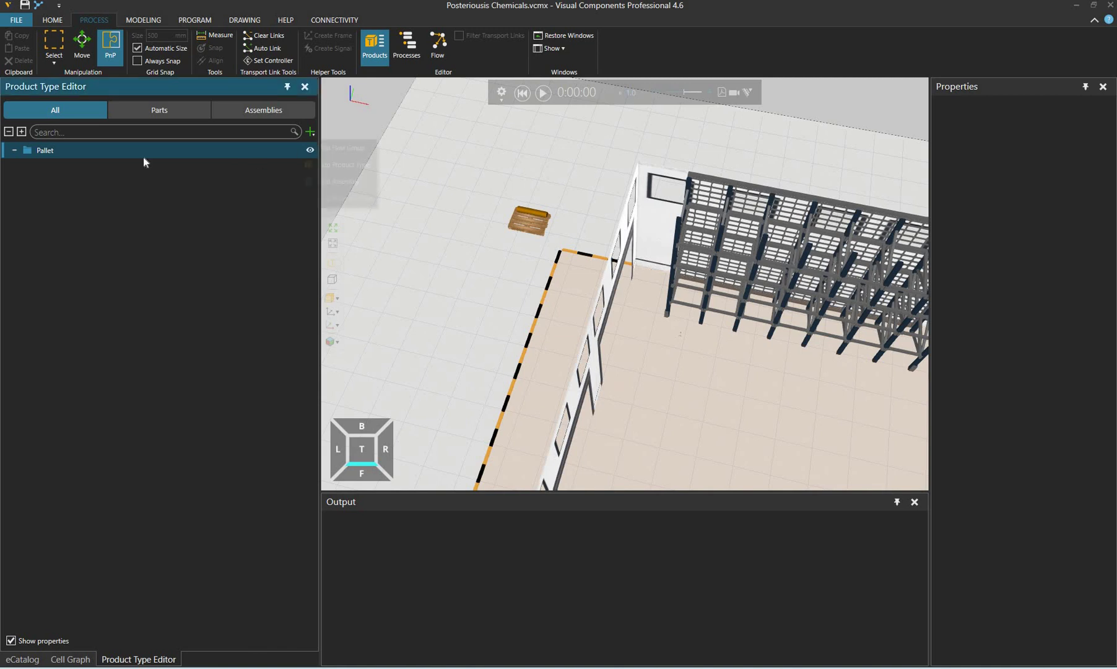
right_click(126, 166)
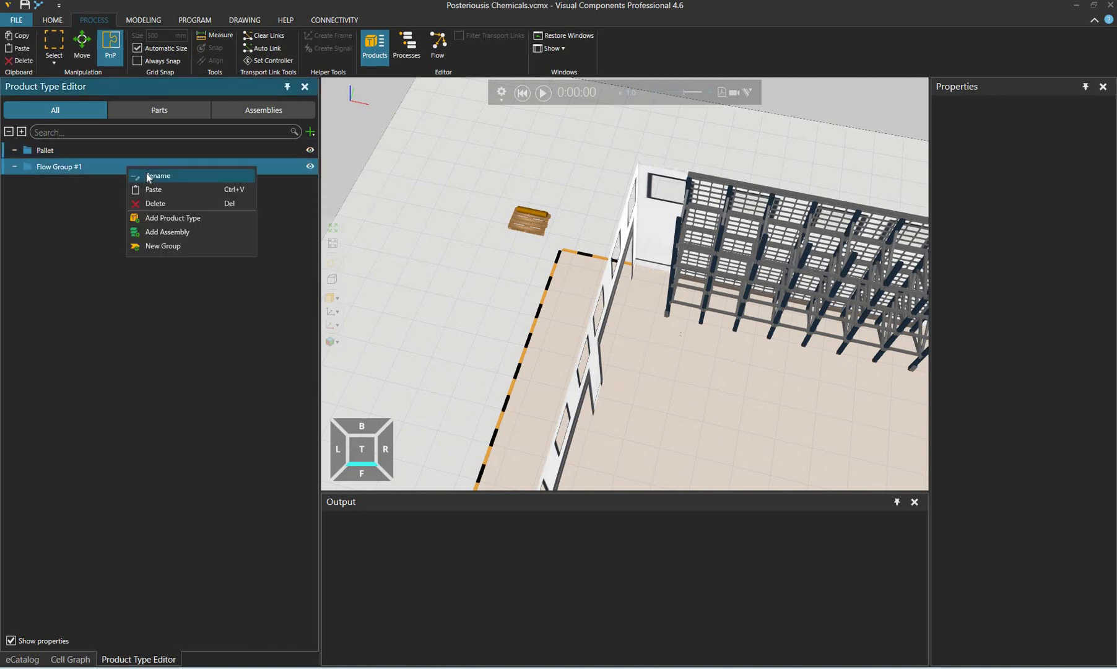
click(149, 177)
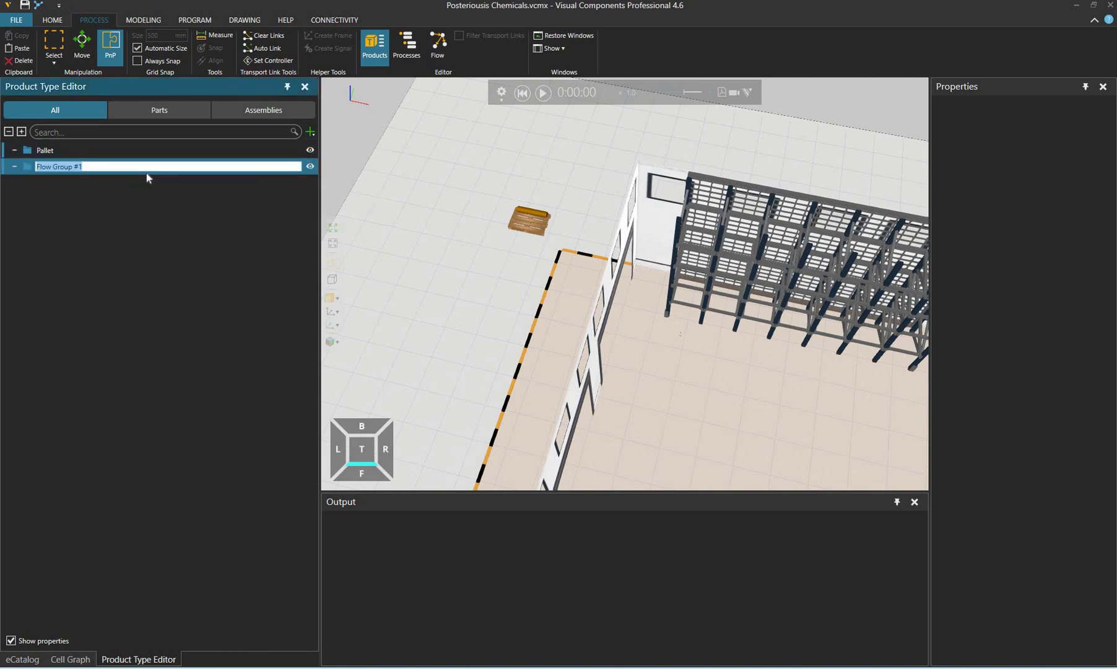
text(RustyCylinder)
key(Return)
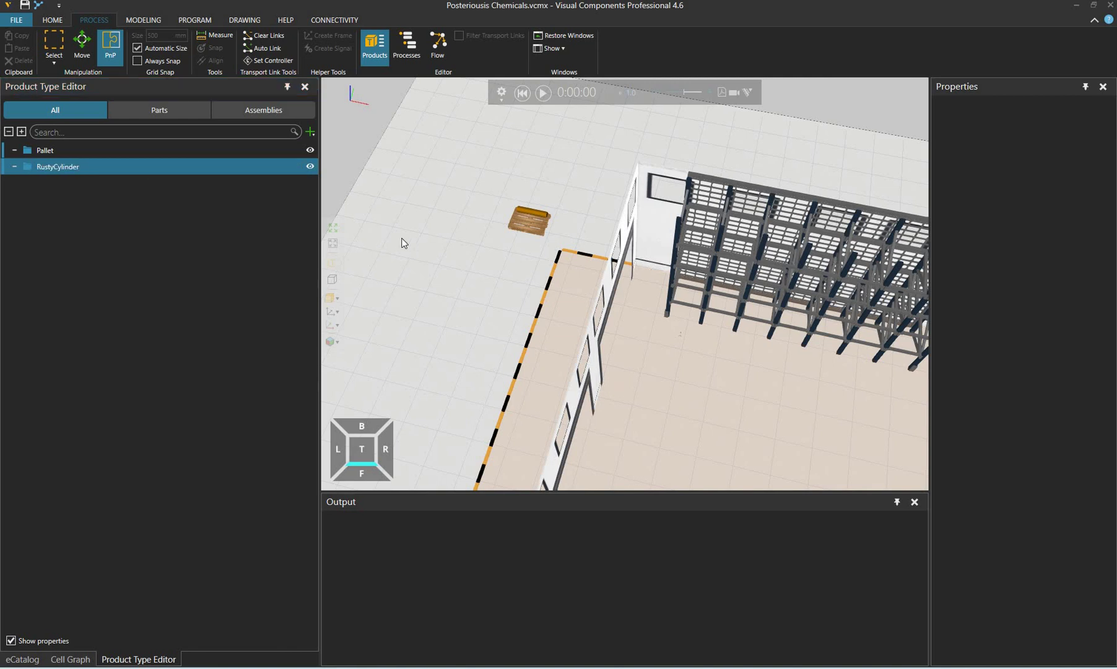
Add a product type named Pallet to the Pallet flow group and link it to the Euro Pallet component.
click(310, 131)
click(278, 151)
click(310, 132)
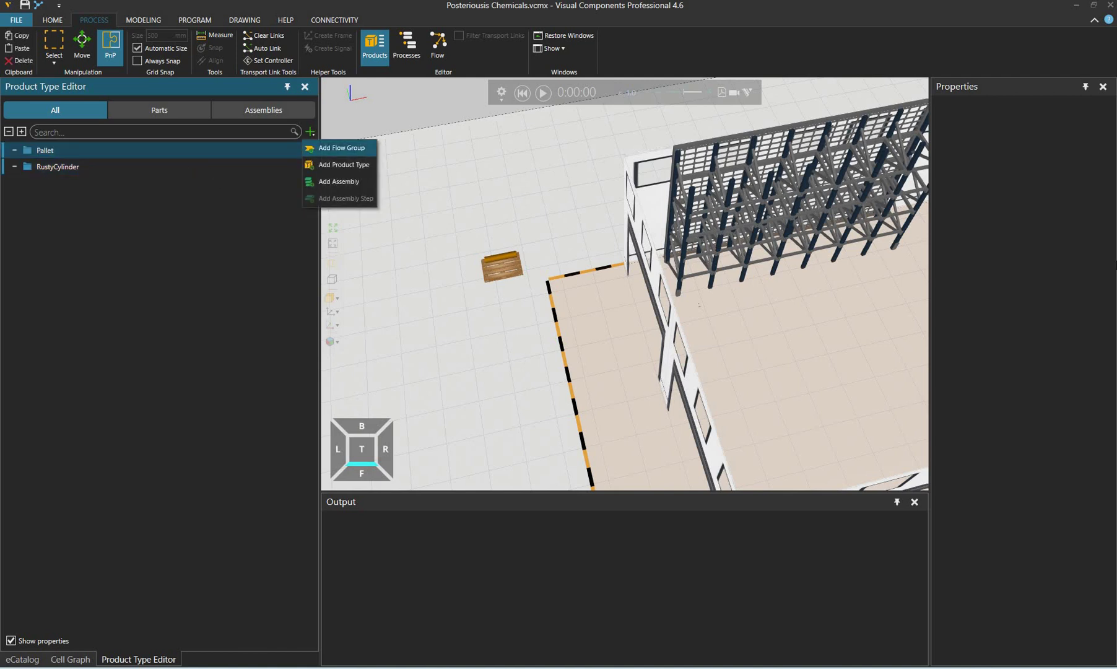
click(340, 164)
click(1002, 121)
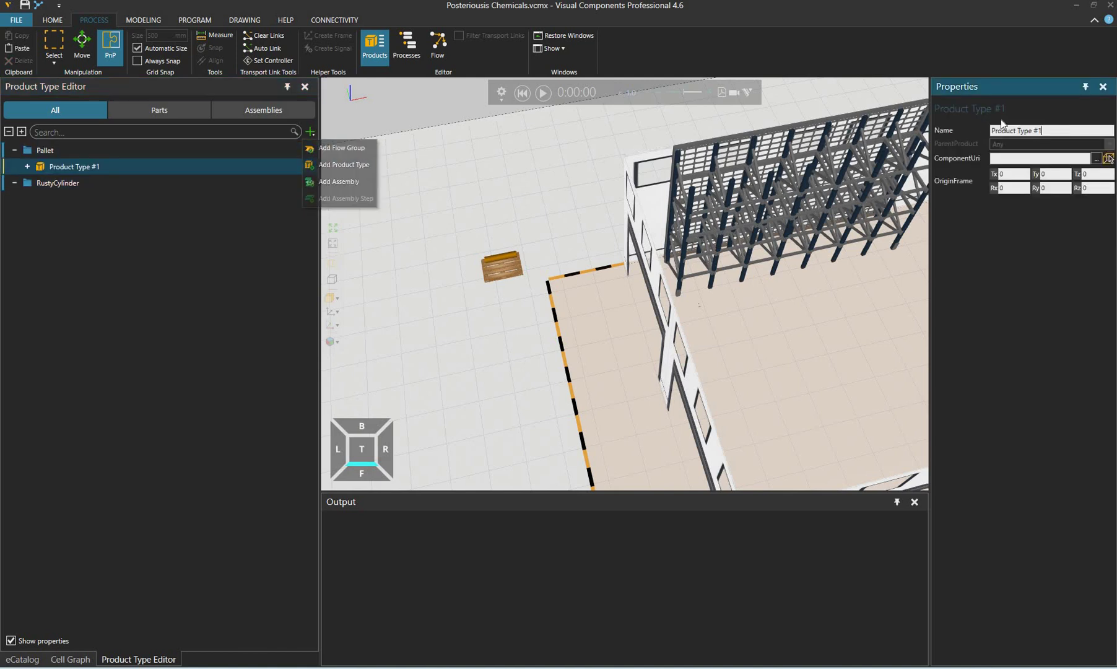
text(Pallet)
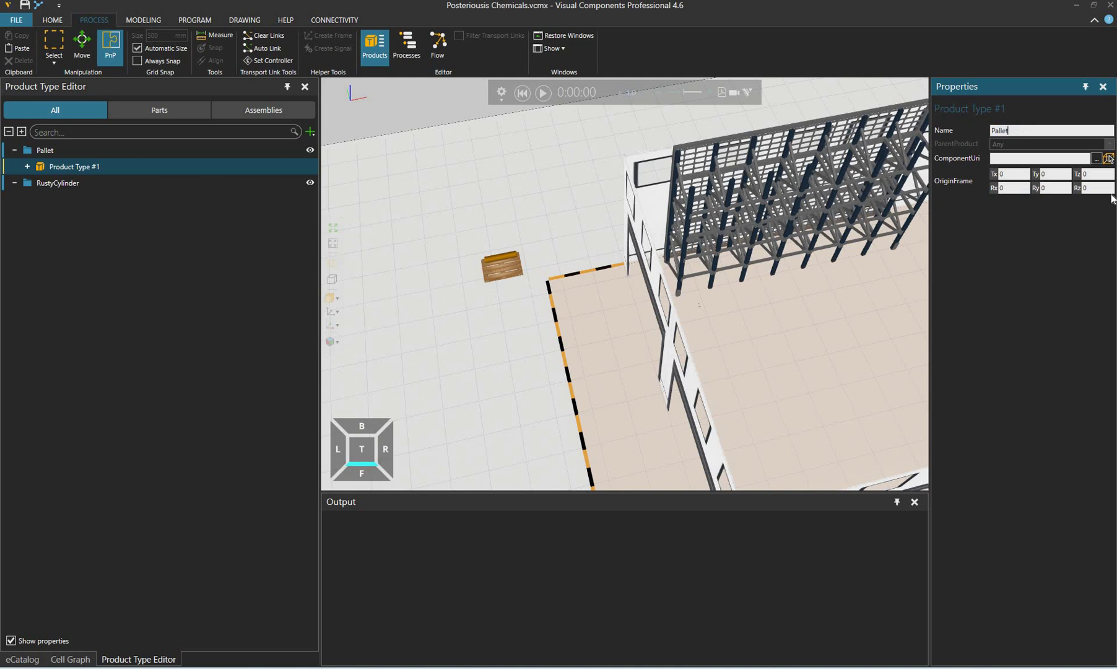
key(Return)
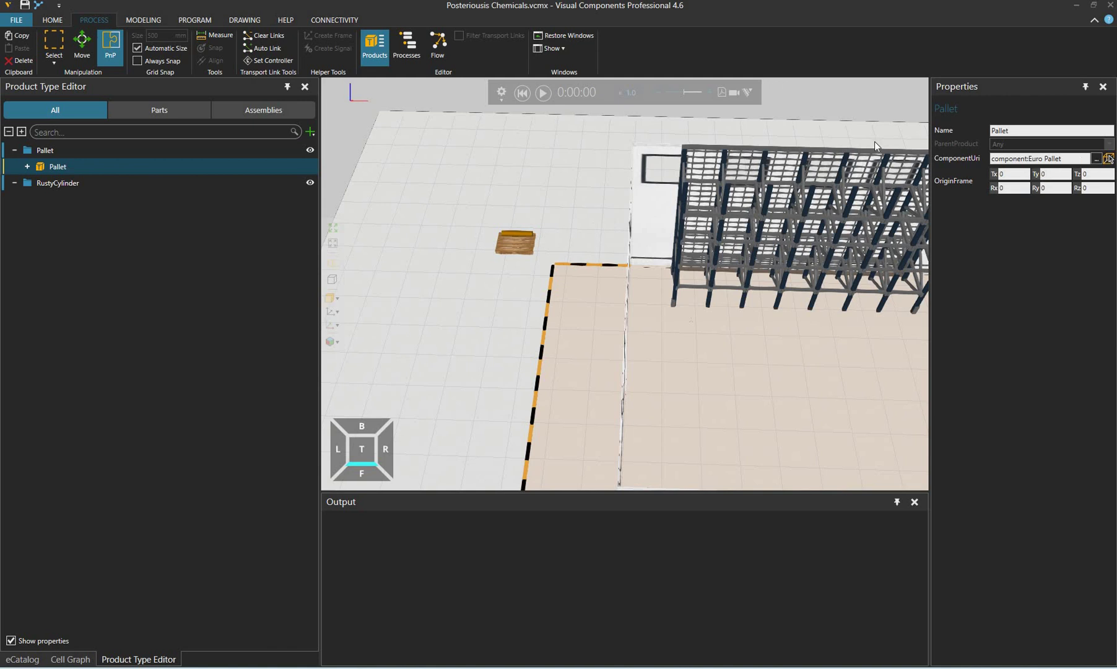
Add a product type named RustyCylinder to the RustyCylinder flow group.
click(71, 177)
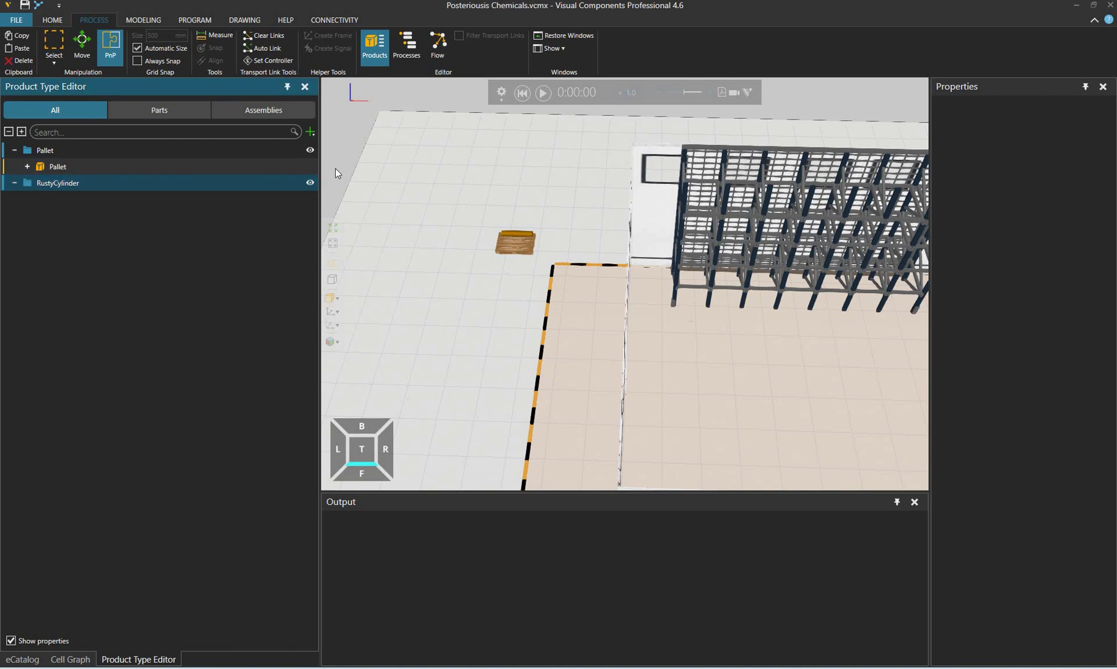
click(311, 132)
click(344, 164)
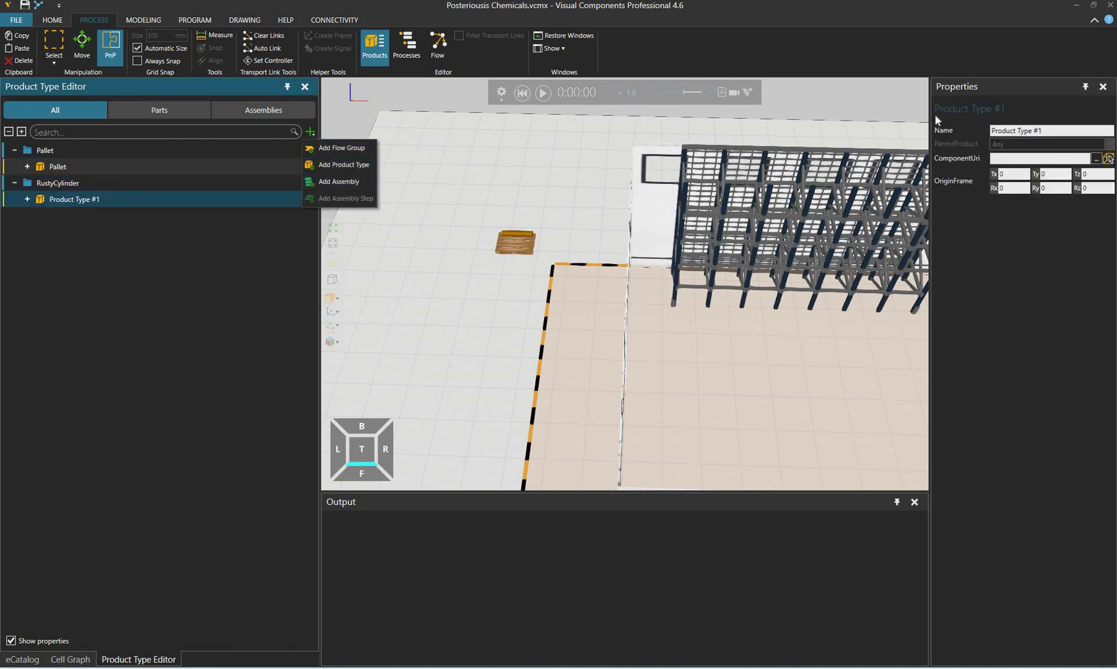
text(RustyCylinder)
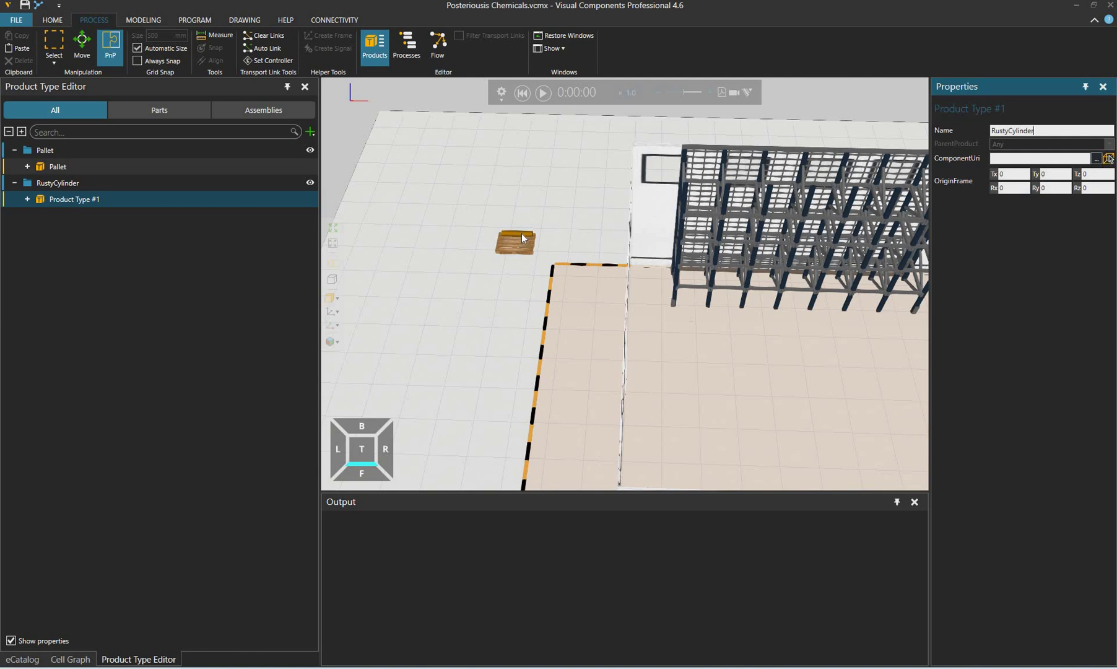
key(Return)
Link the RustyCylinder product type to the cylinder component lying on the pallet.
click(515, 238)
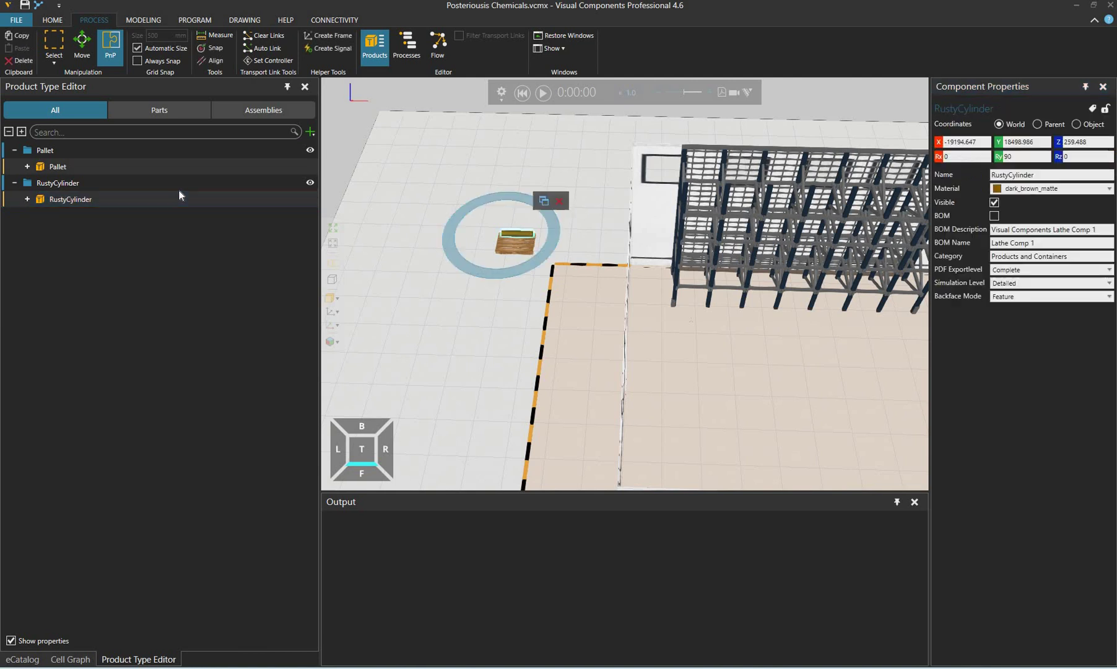
click(598, 255)
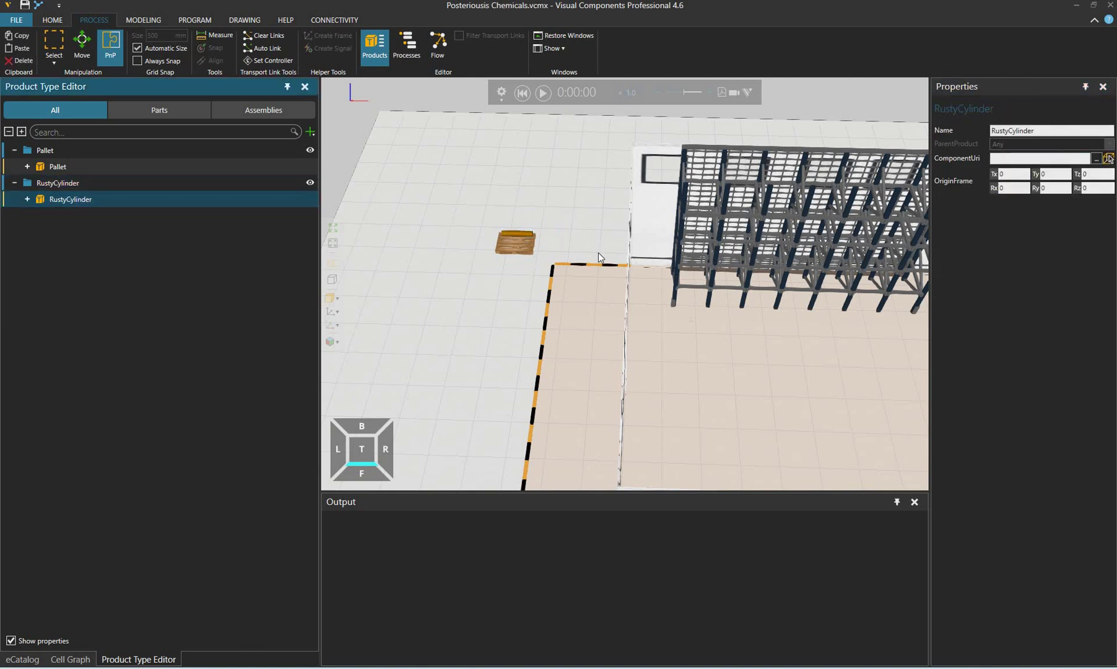
click(517, 235)
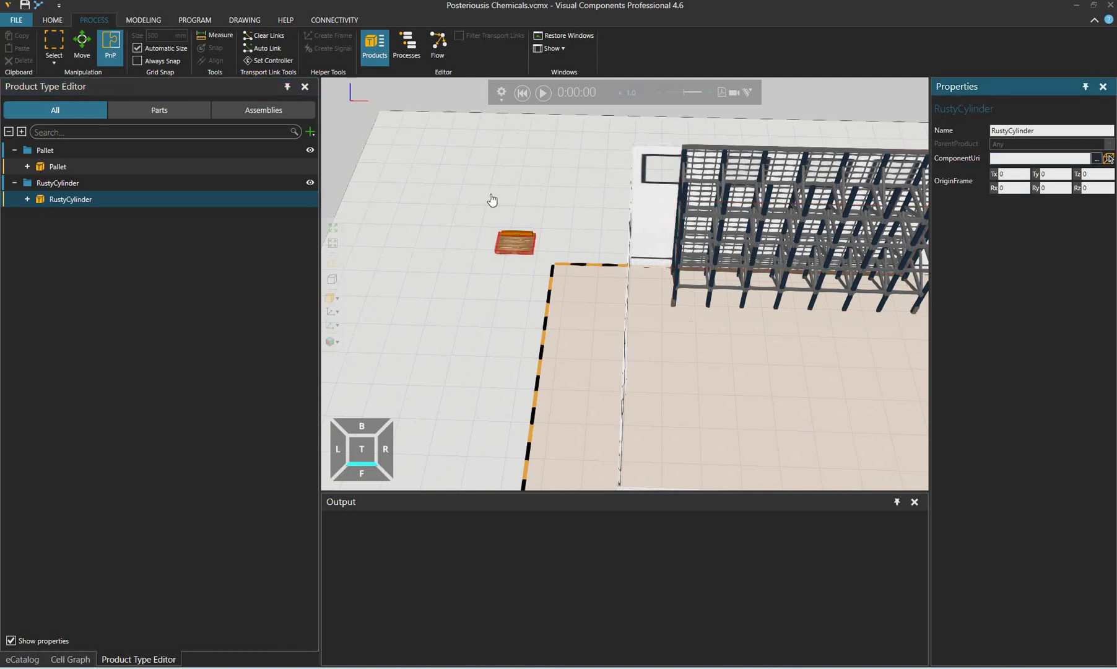
double_click(88, 195)
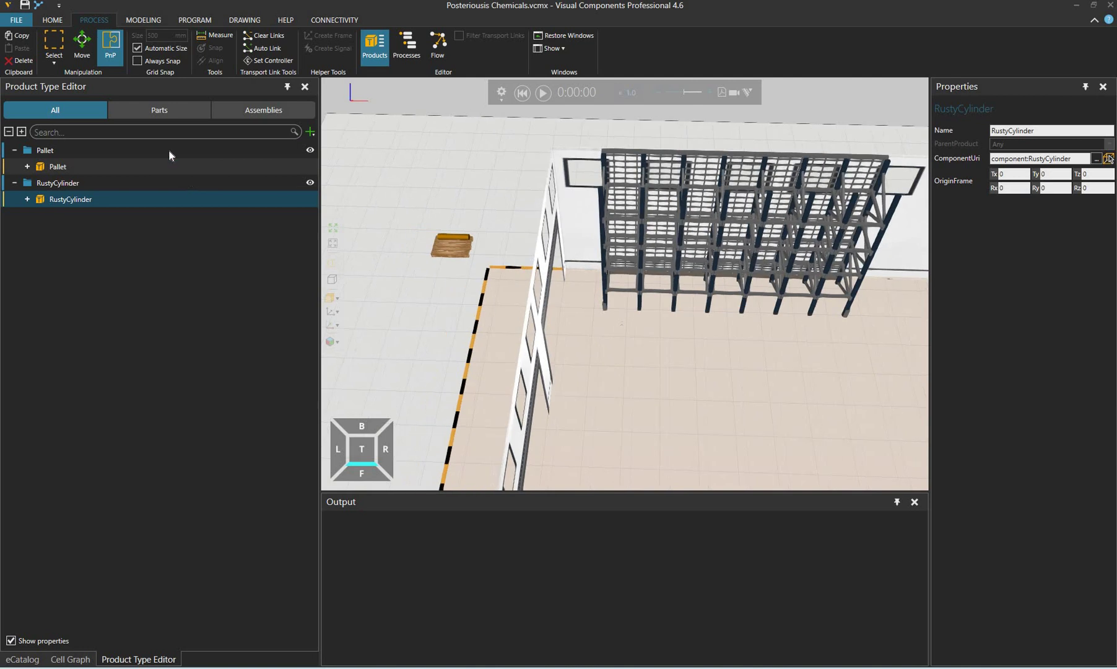
Add an assembly to the Pallet flow group.
click(192, 182)
click(233, 150)
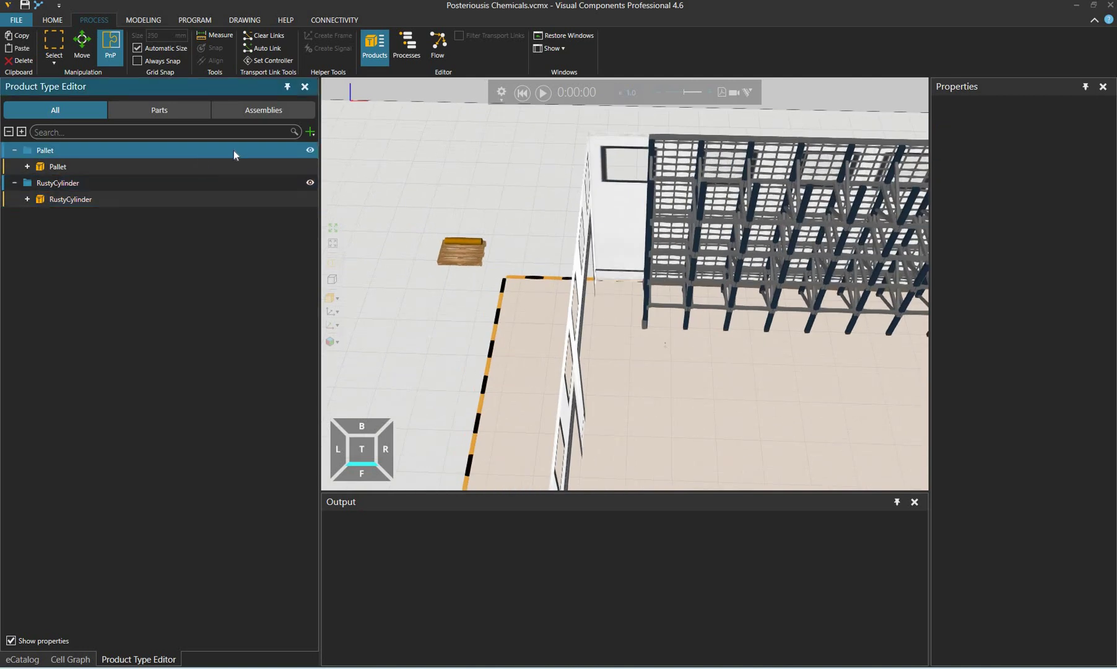
click(309, 132)
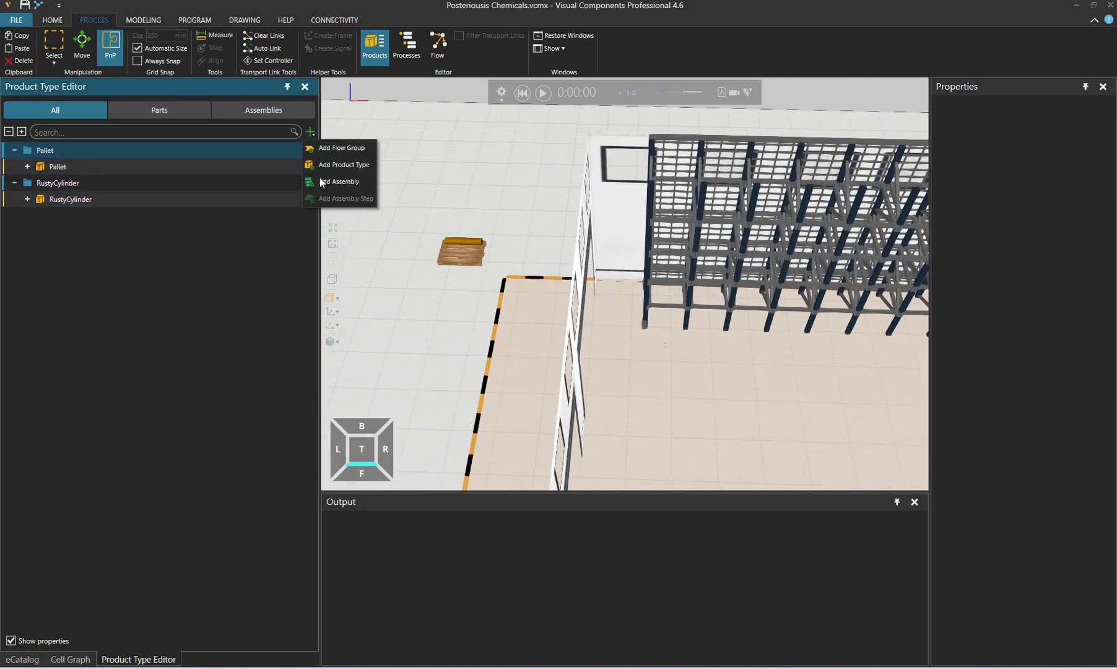
click(338, 181)
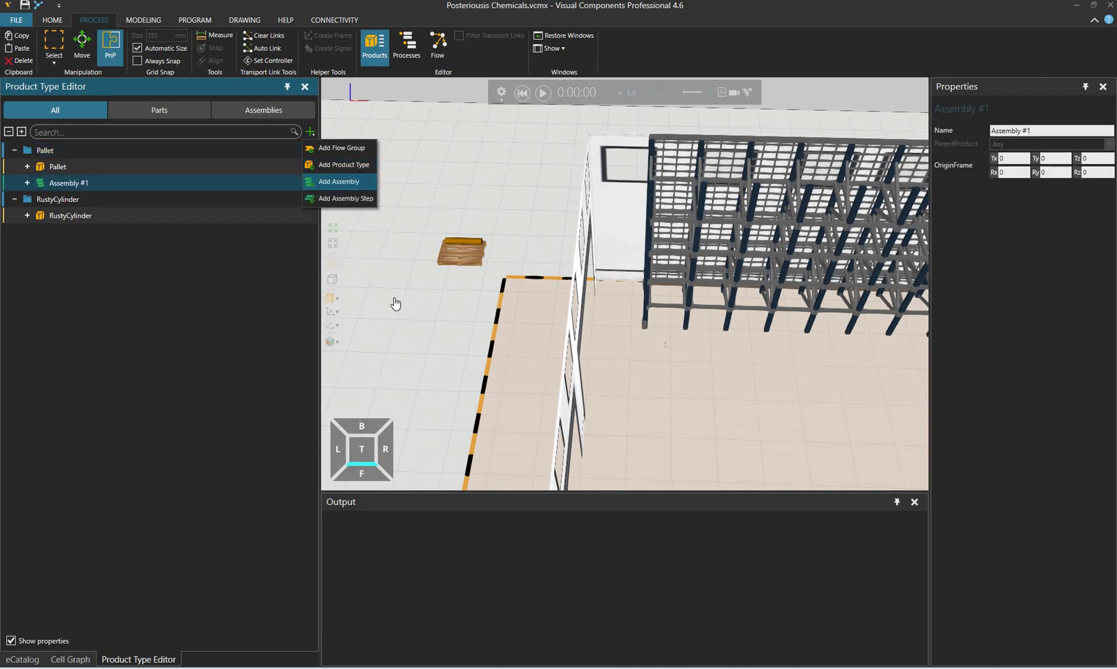
Inspect the arrangement of the cylinder on its pallet in the layout.
right_drag(451, 245, 528, 183)
click(457, 246)
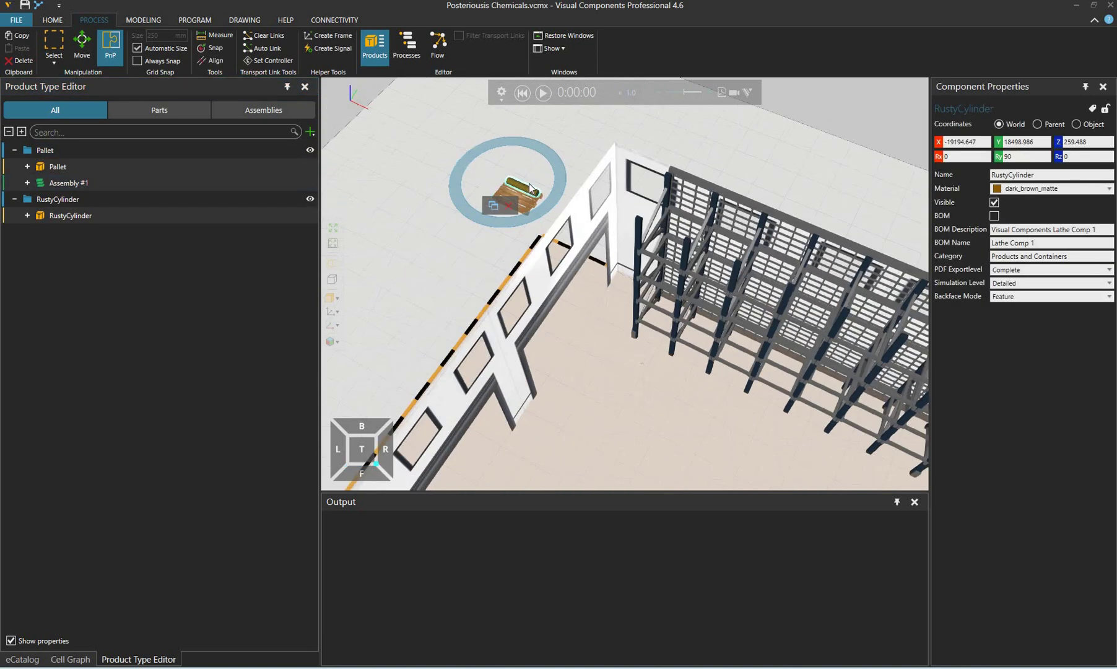
drag(509, 192, 504, 198)
key(Escape)
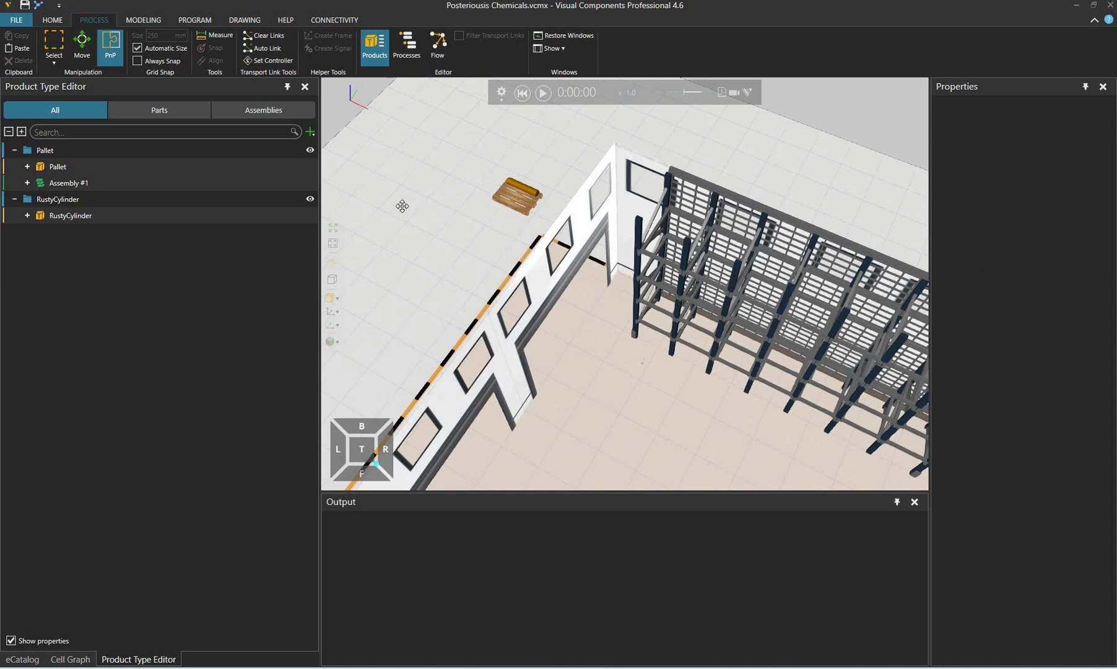
right_drag(402, 205, 428, 230)
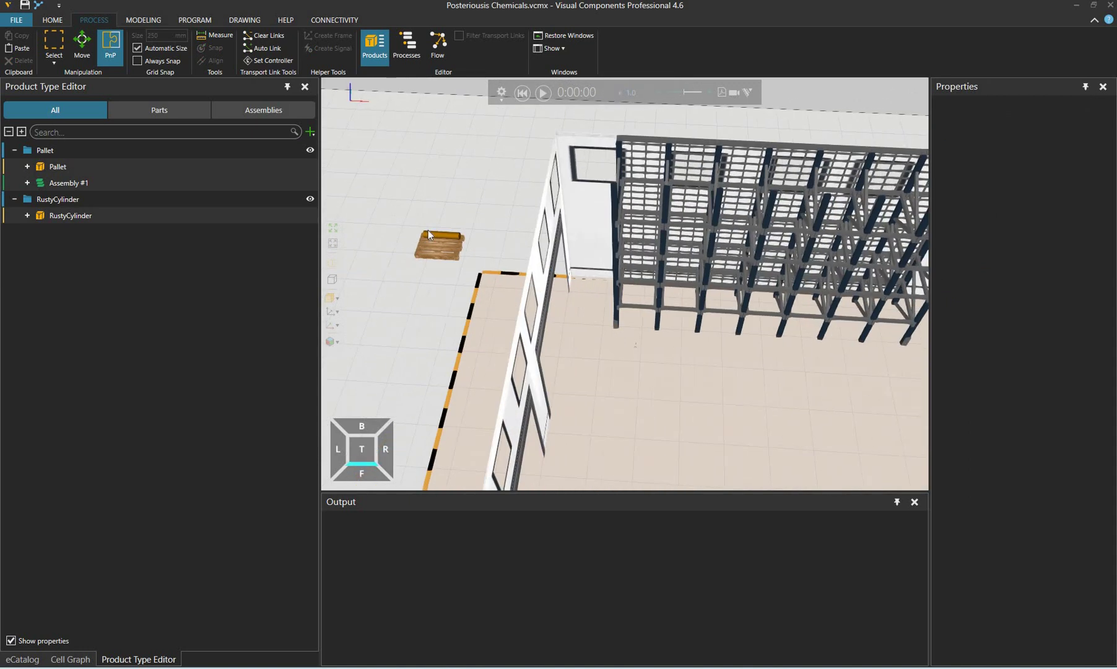
scroll(428, 229, down, 5)
right_drag(792, 322, 502, 265)
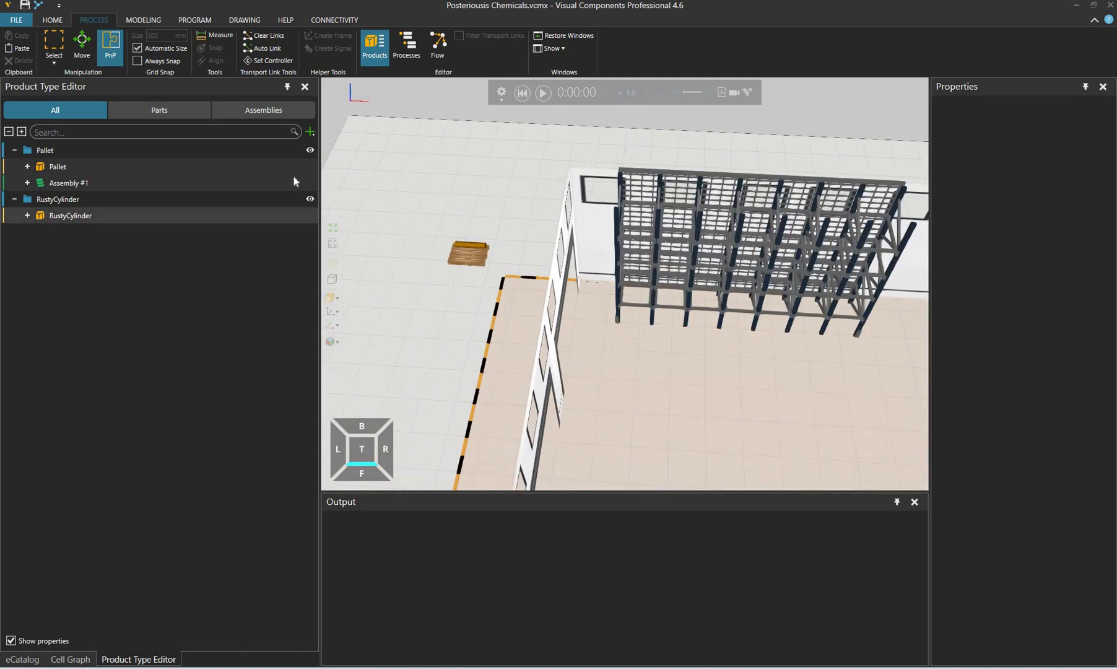
Open the new assembly in the Assembly Editor and name it FullPallet.
click(293, 181)
right_click(201, 186)
key(Escape)
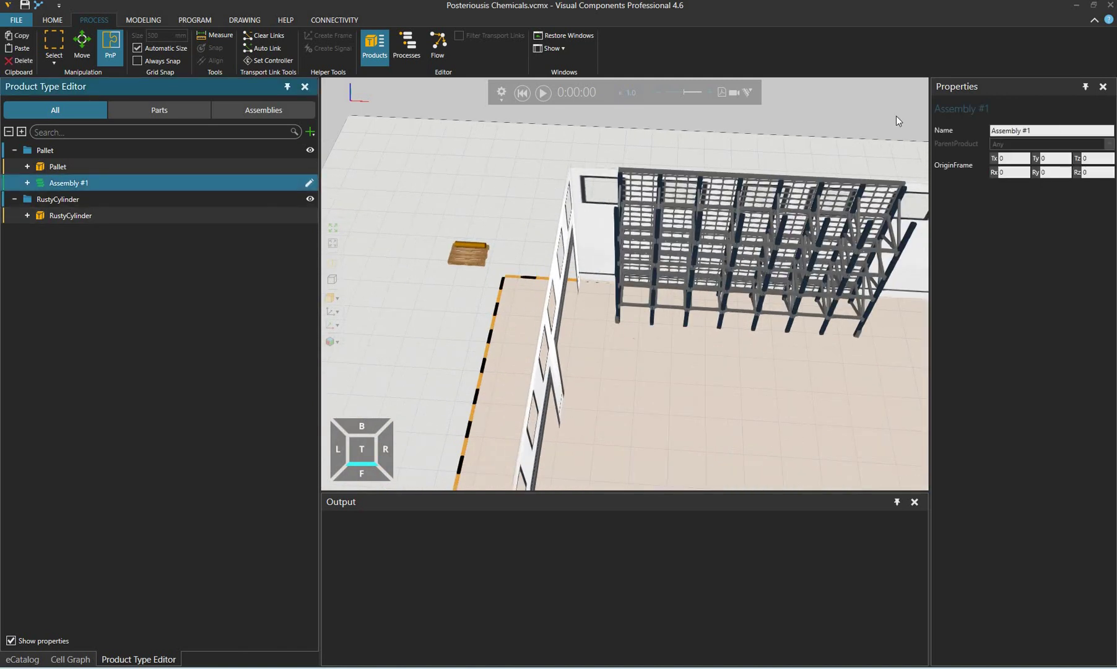
text(Fu)
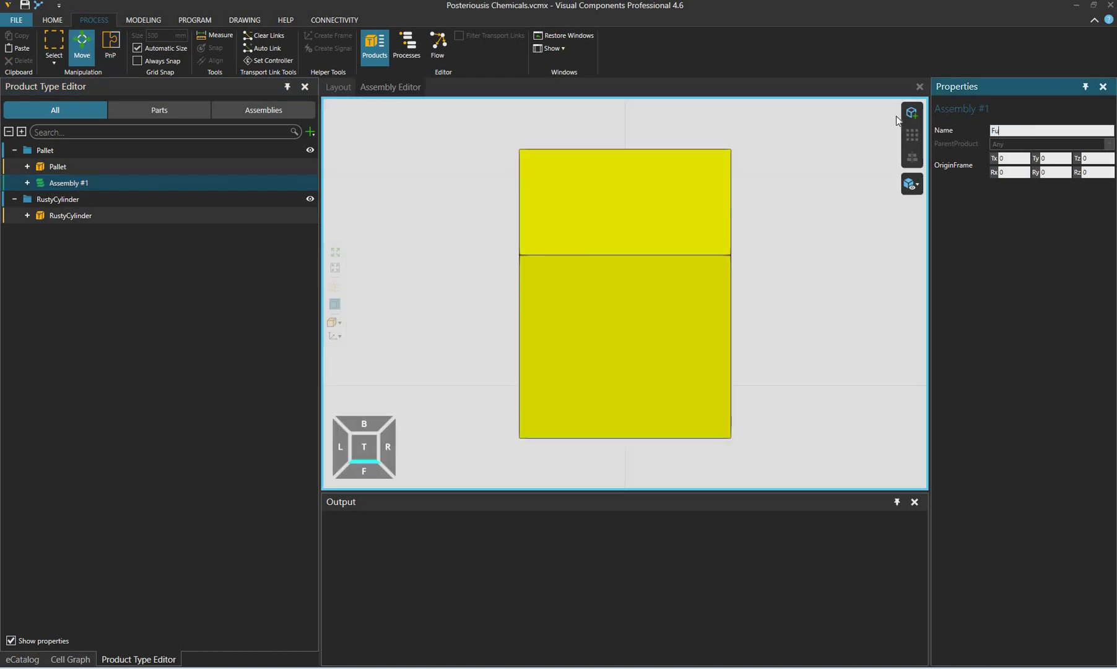
text(llPallet)
key(Return)
Set the default product of the first step's assembly slot to Pallet.
scroll(710, 249, down, 2)
right_drag(739, 250, 750, 250)
scroll(740, 250, down, 2)
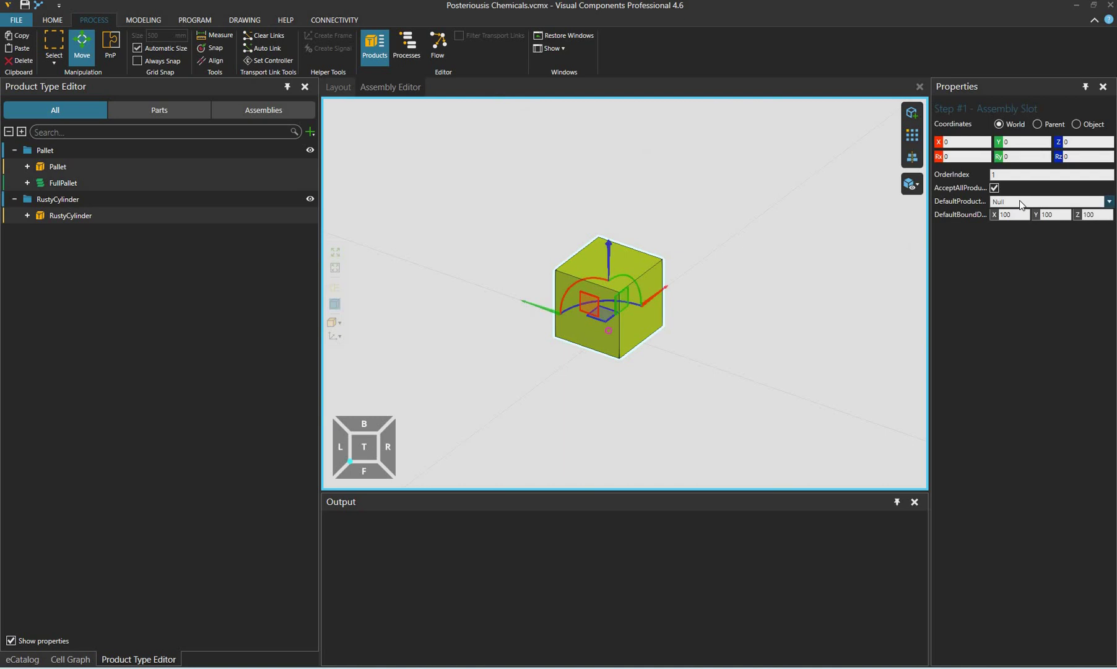
click(1019, 201)
click(1015, 226)
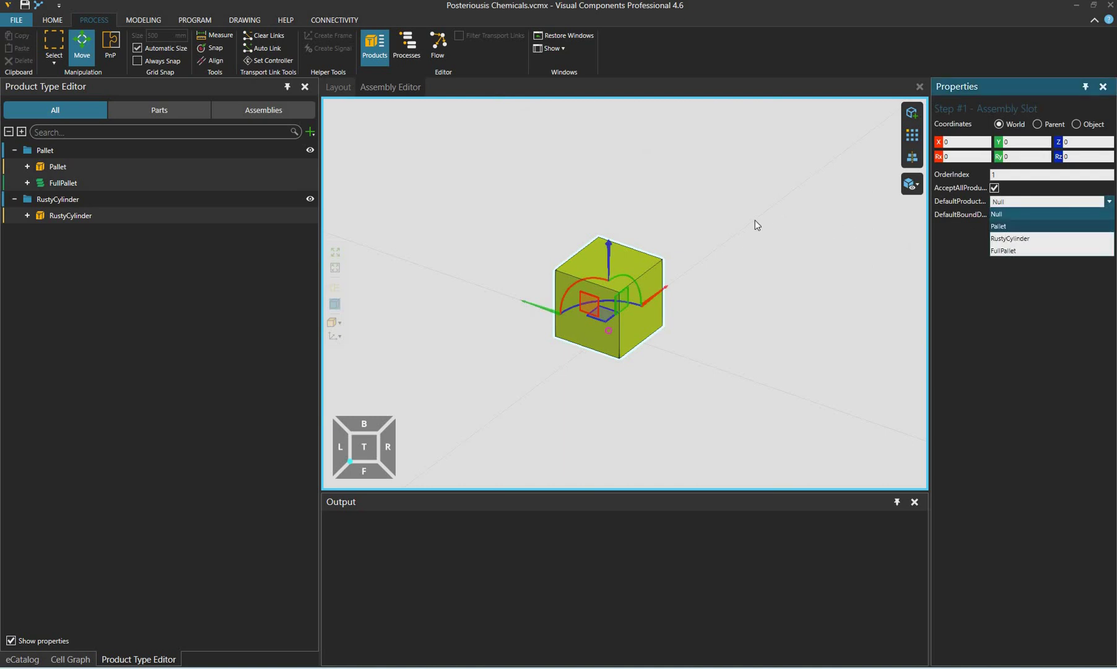
scroll(781, 266, down, 5)
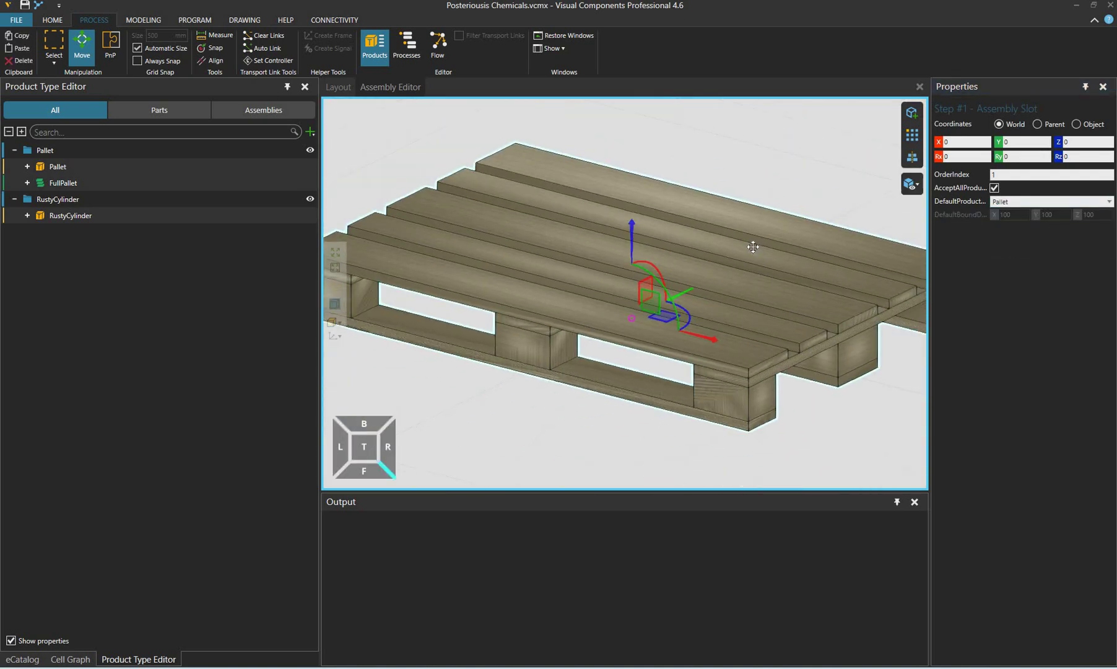
right_drag(688, 259, 672, 237)
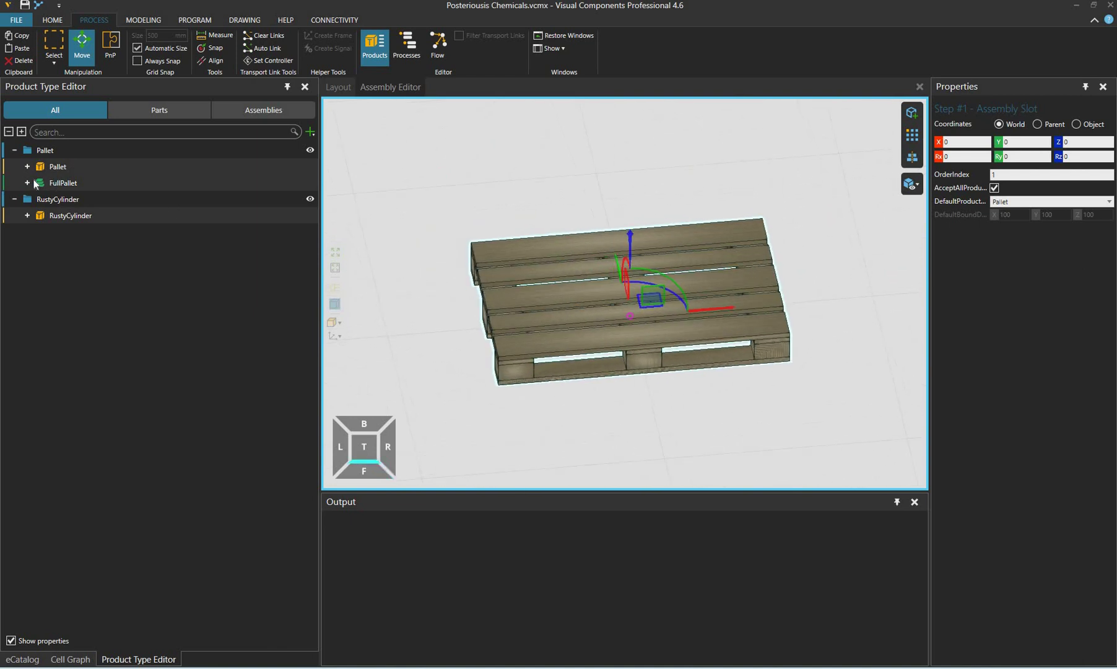
Rename the first step of the FullPallet assembly as EmptyPallet.
click(45, 236)
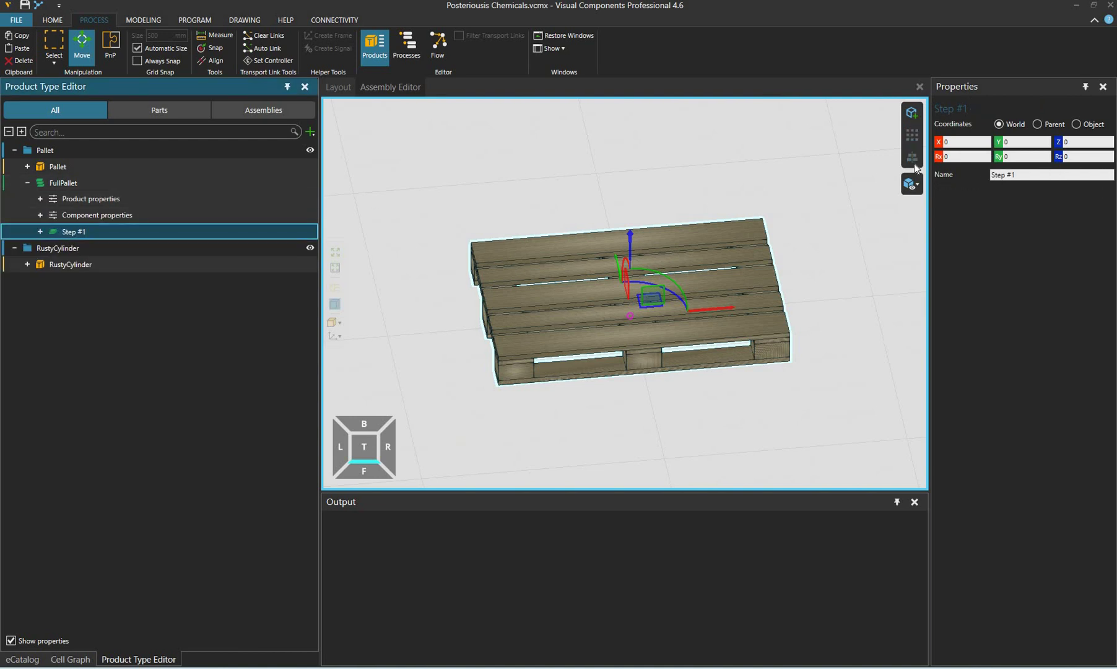
click(1046, 175)
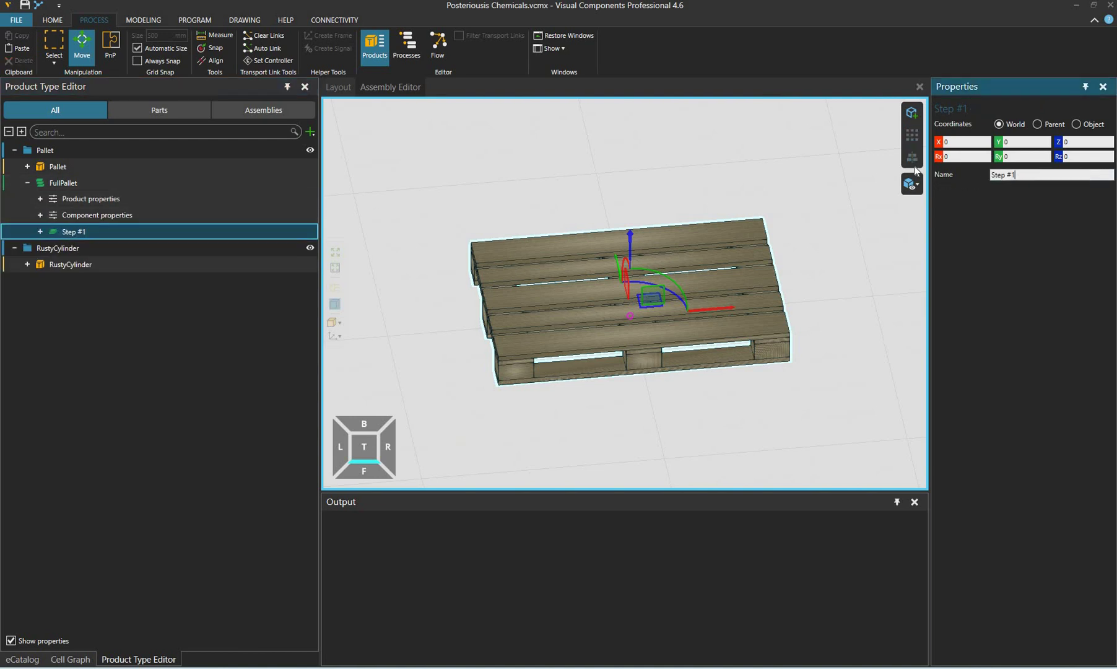
key(ctrl+a)
text(EmptyPallet)
key(Return)
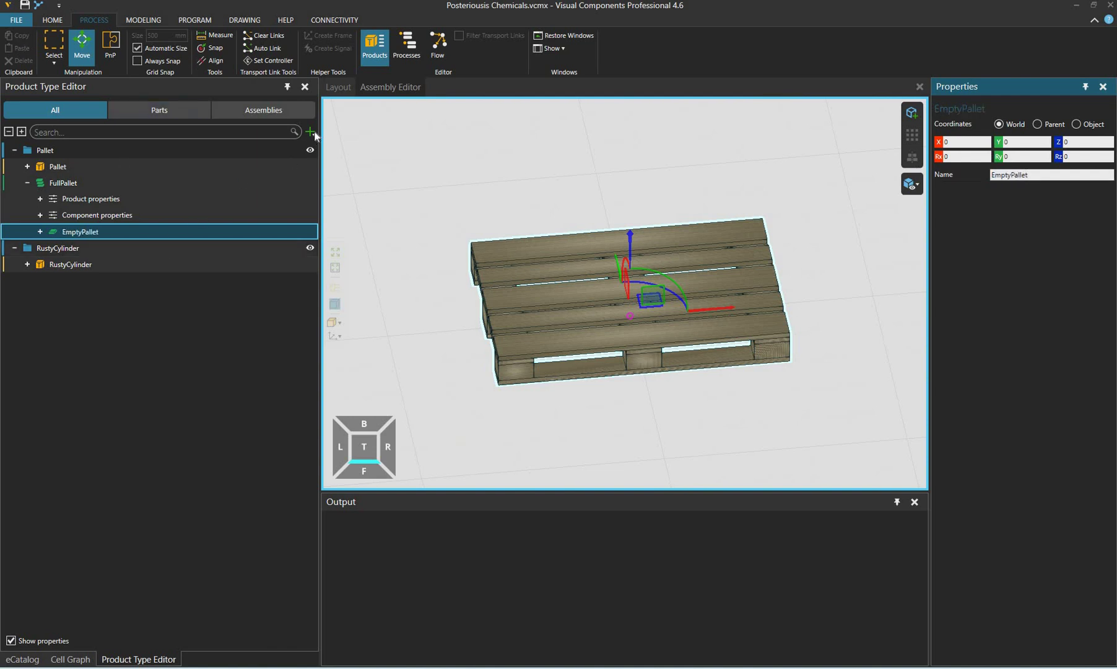
Add an assembly step nested under EmptyPallet, and reselect the EmptyPallet step.
right_drag(378, 140, 315, 143)
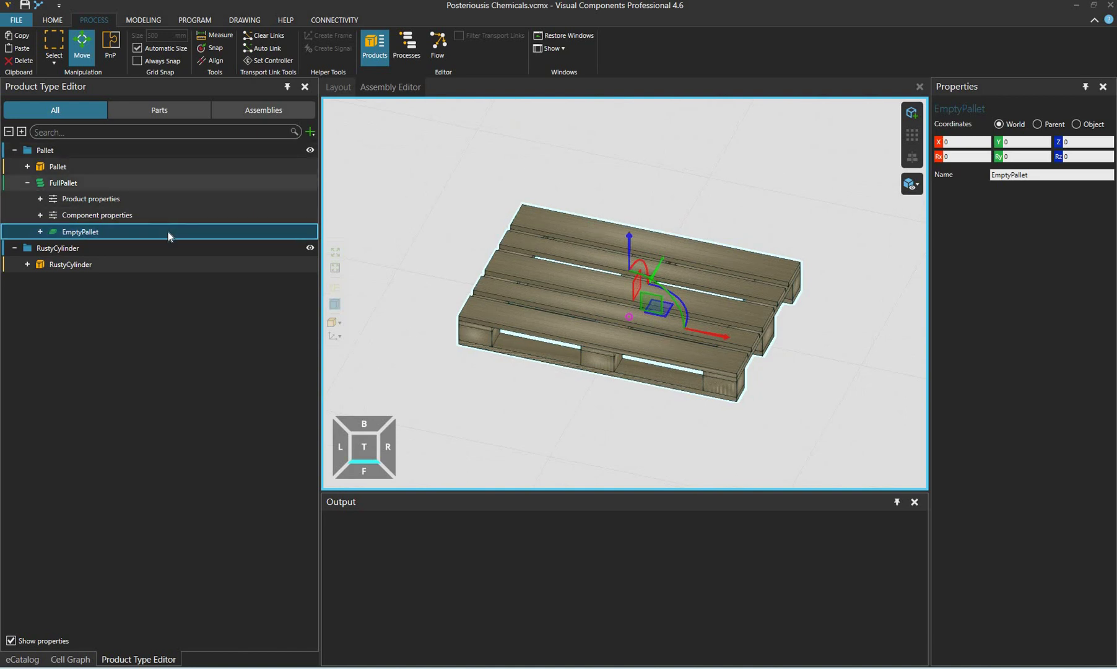
click(311, 135)
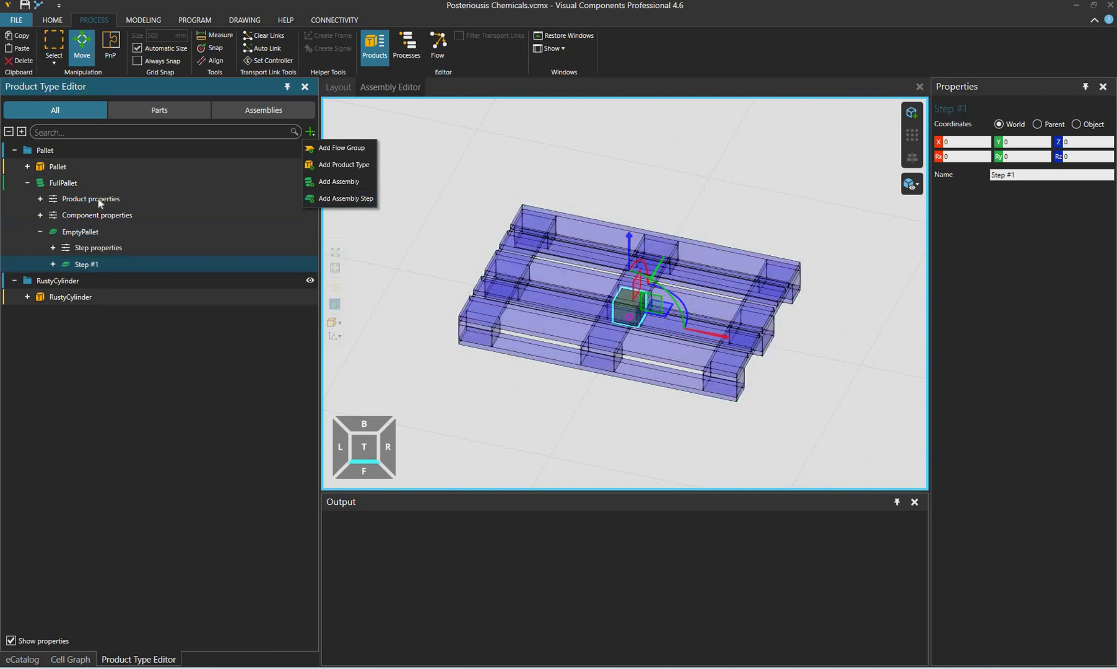
click(81, 232)
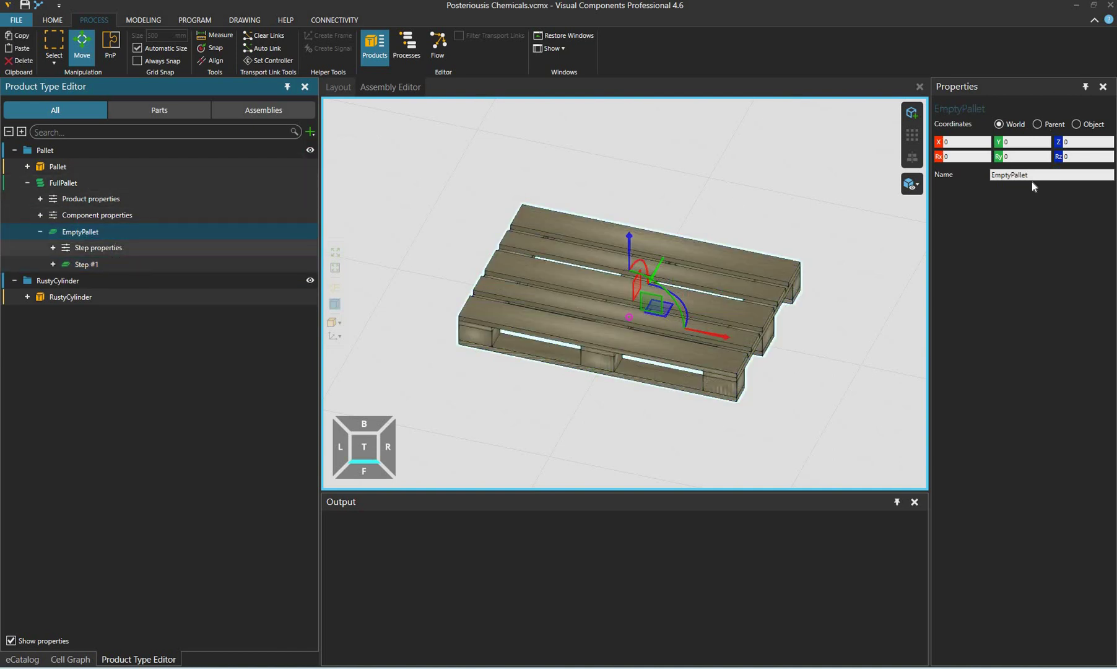
Rename the assembly step nested under EmptyPallet as RustyCylinder.
click(88, 265)
drag(1035, 176, 990, 176)
text(RustyCy)
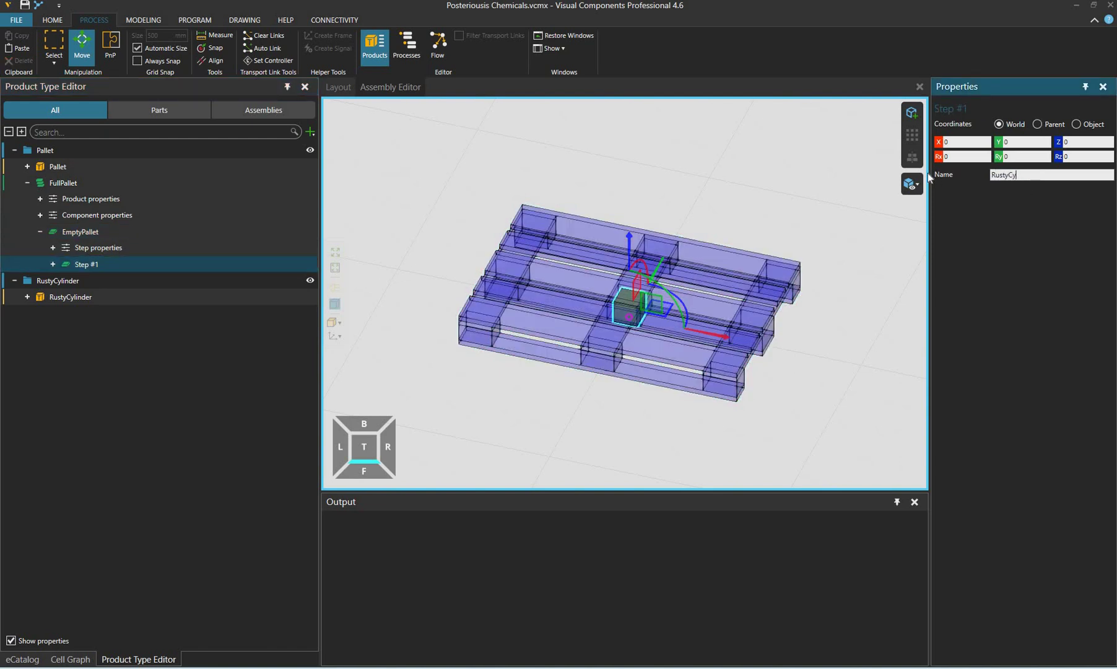
text(linder)
key(Return)
Raise the RustyCylinder step's slot out of the pallet and set its Z coordinate to 144.
click(567, 250)
right_drag(566, 250, 604, 293)
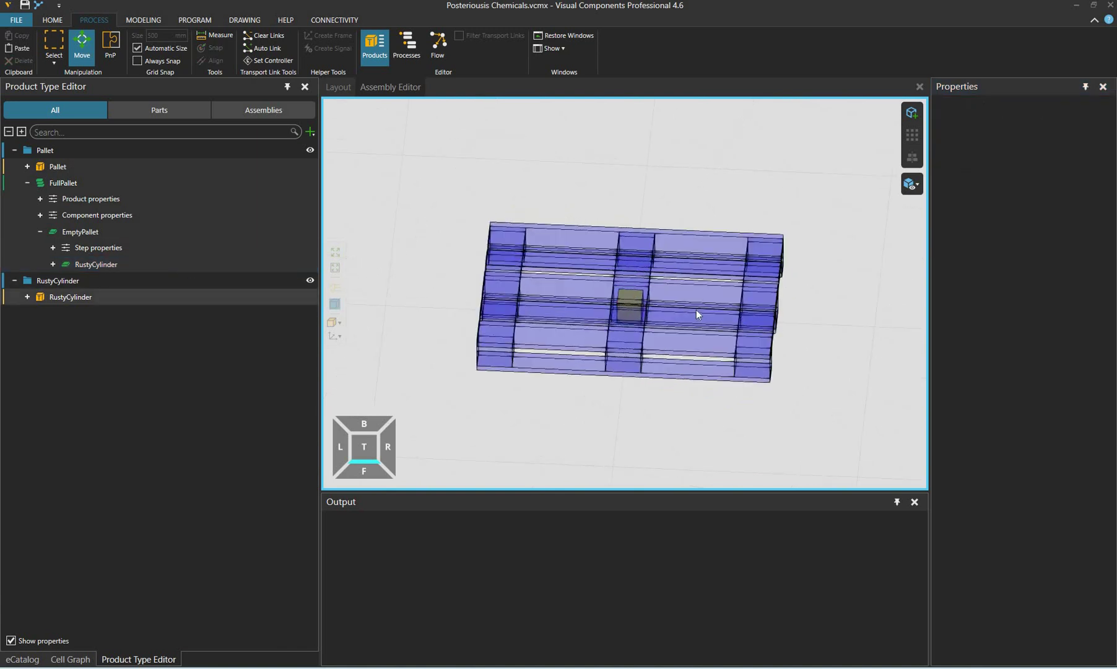
click(642, 311)
scroll(631, 260, up, 2)
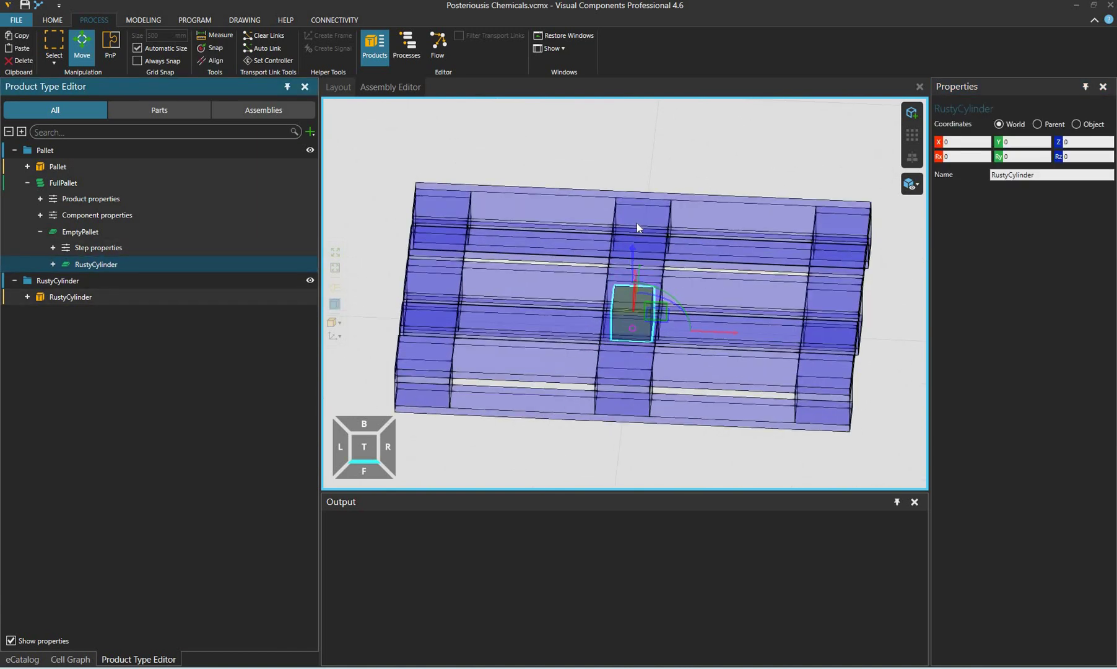
drag(637, 215, 814, 157)
right_drag(814, 158, 1035, 137)
drag(1096, 142, 1035, 139)
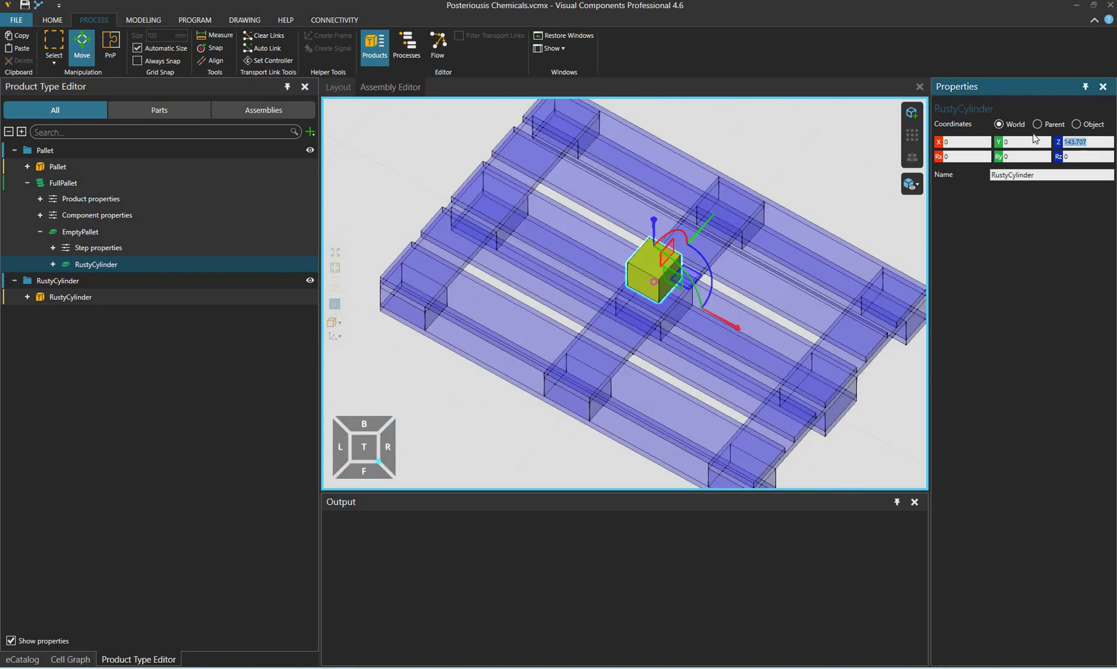
text(144)
key(Tab)
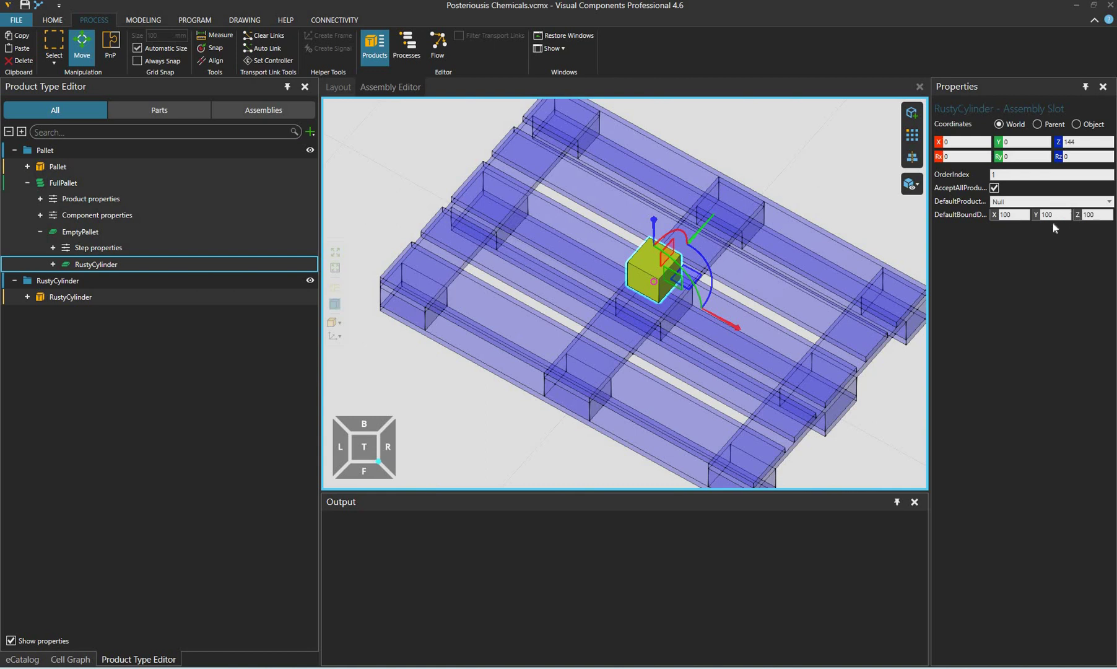
Set the default product of the RustyCylinder assembly slot to RustyCylinder.
click(1052, 203)
click(1040, 236)
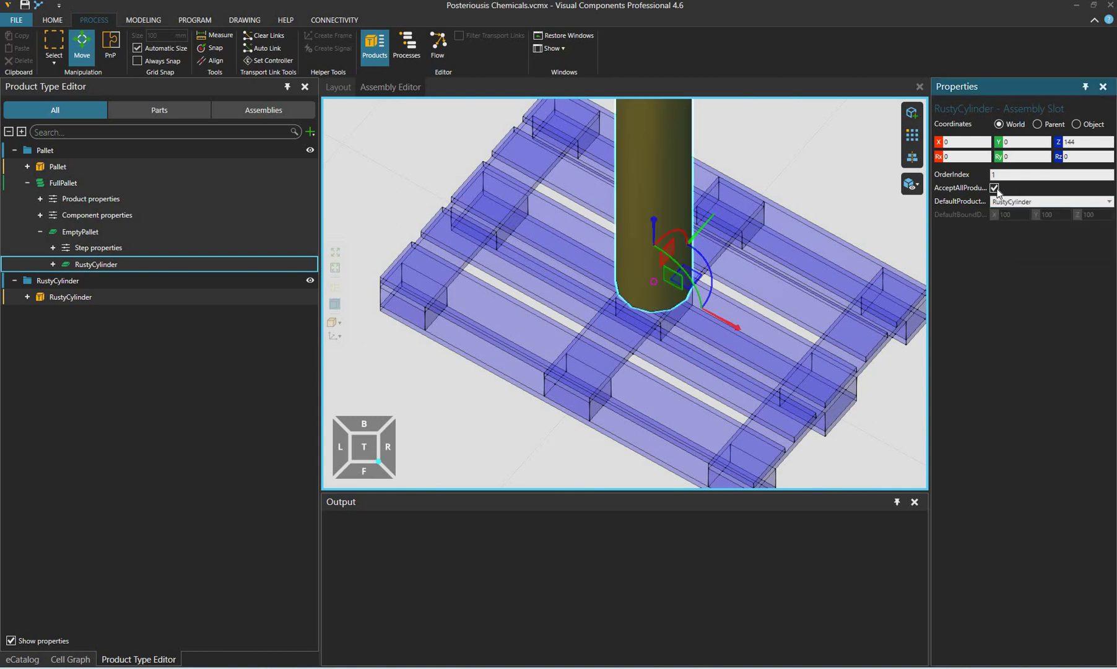
click(995, 189)
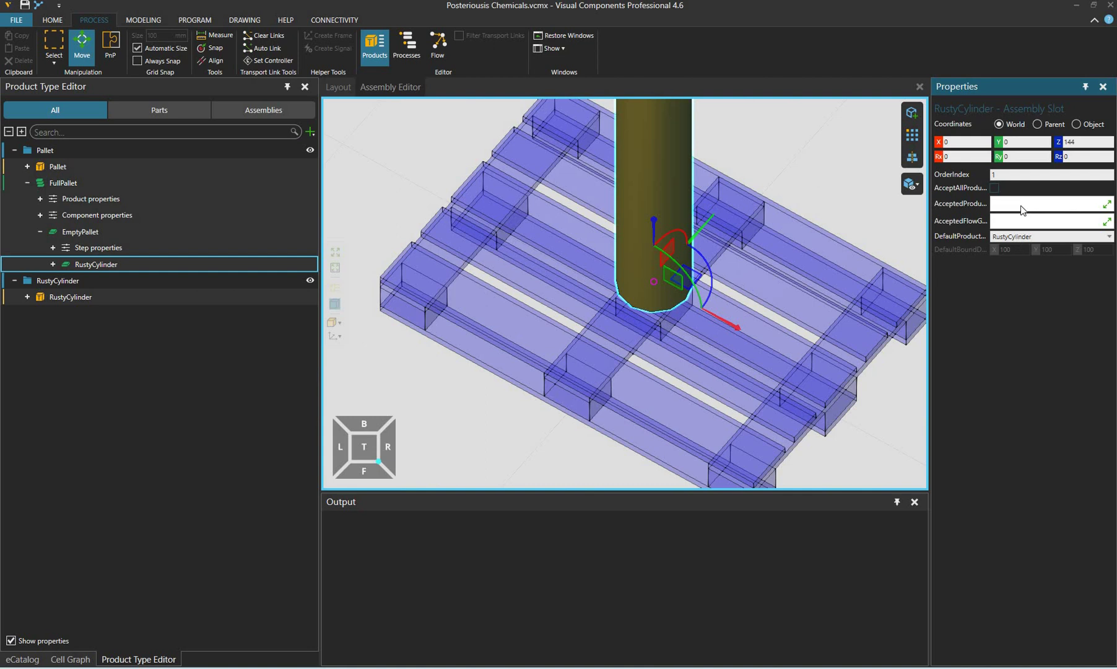
click(1107, 204)
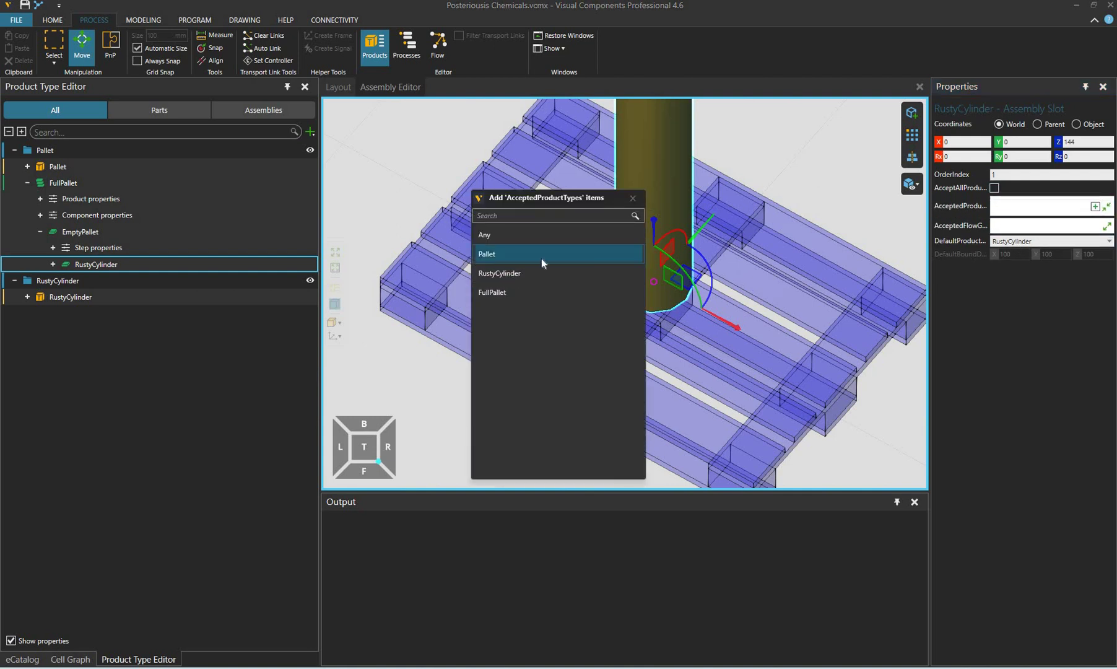
click(994, 187)
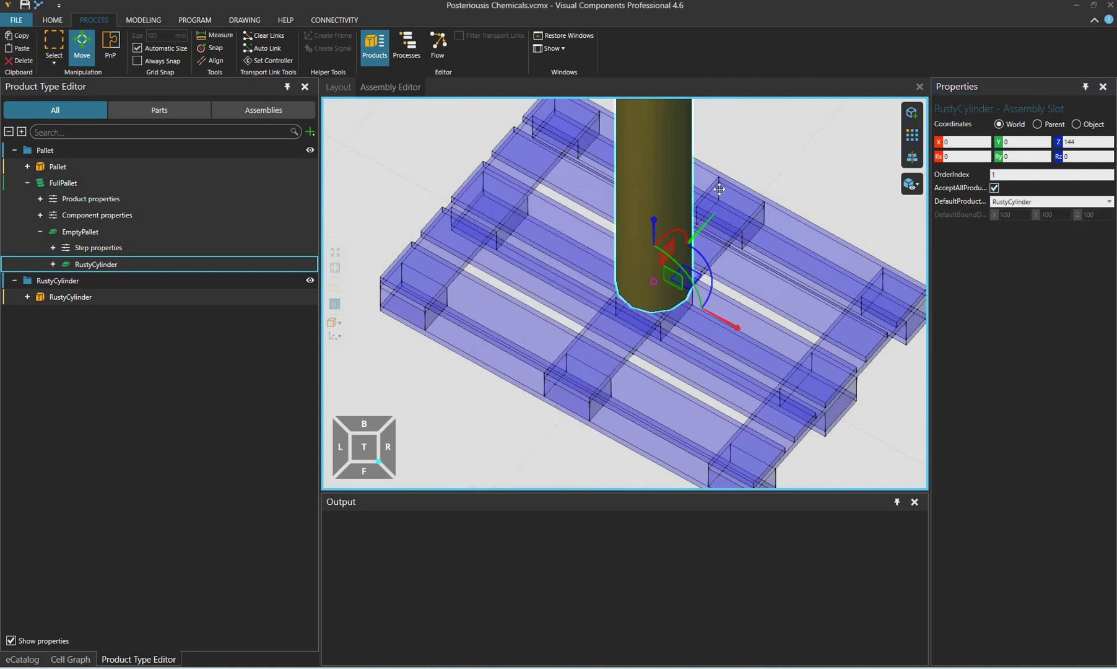
Lay the cylinder slot down by rotating it about the Y axis and setting Ry to 90.
right_drag(719, 189, 723, 190)
scroll(723, 190, down, 2)
scroll(634, 246, down, 2)
right_drag(634, 245, 676, 257)
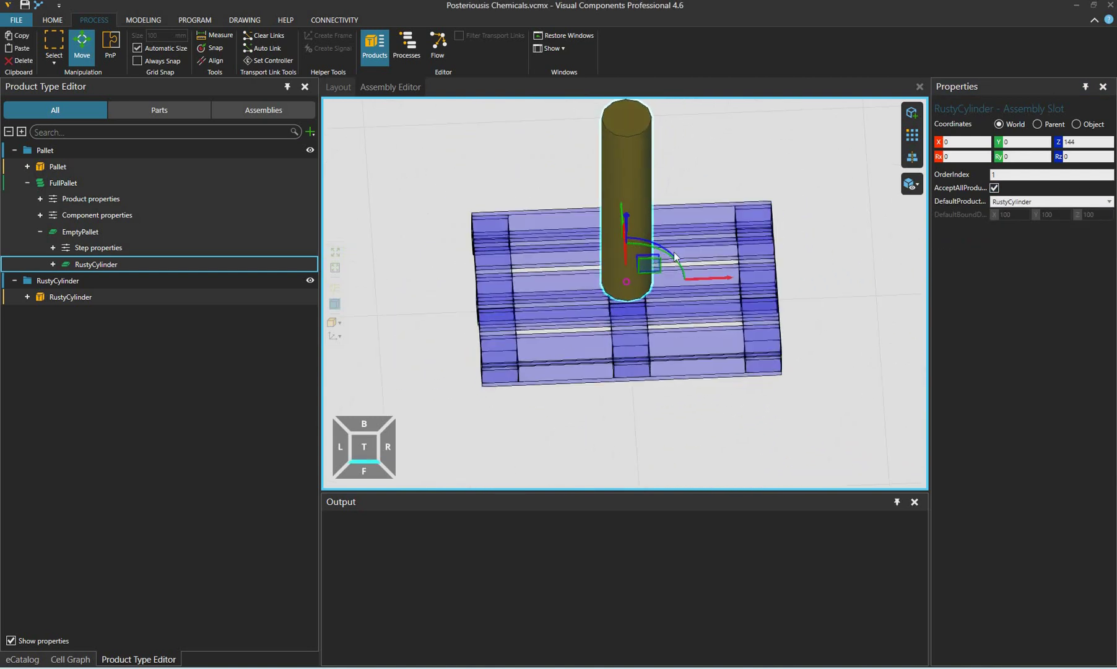
drag(704, 263, 740, 298)
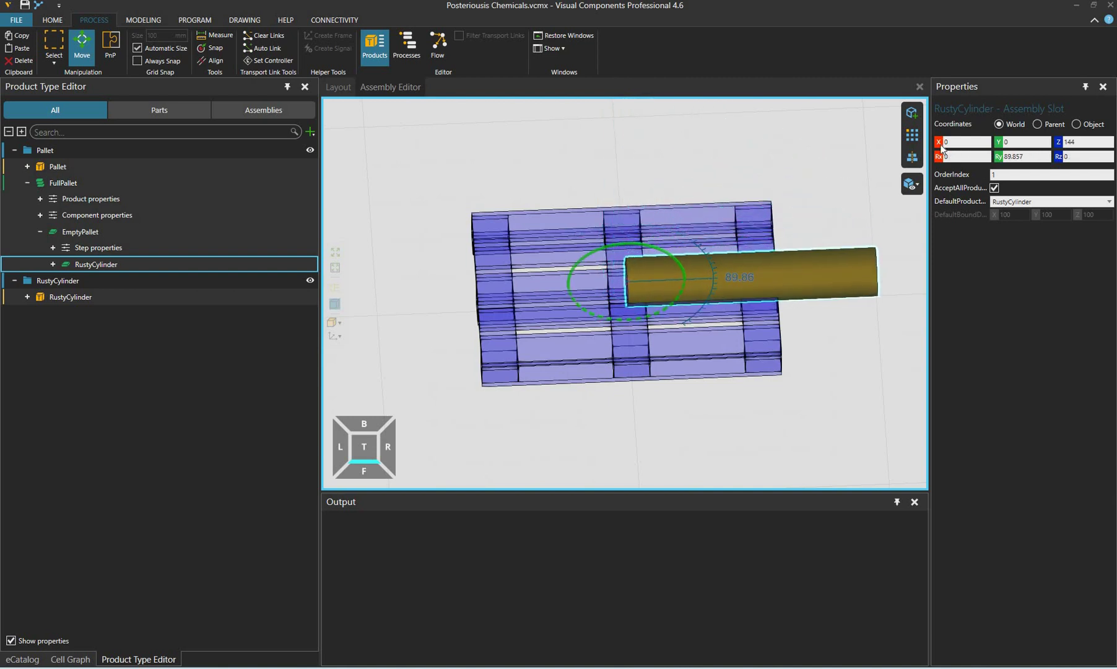
drag(1027, 157, 941, 149)
text(90)
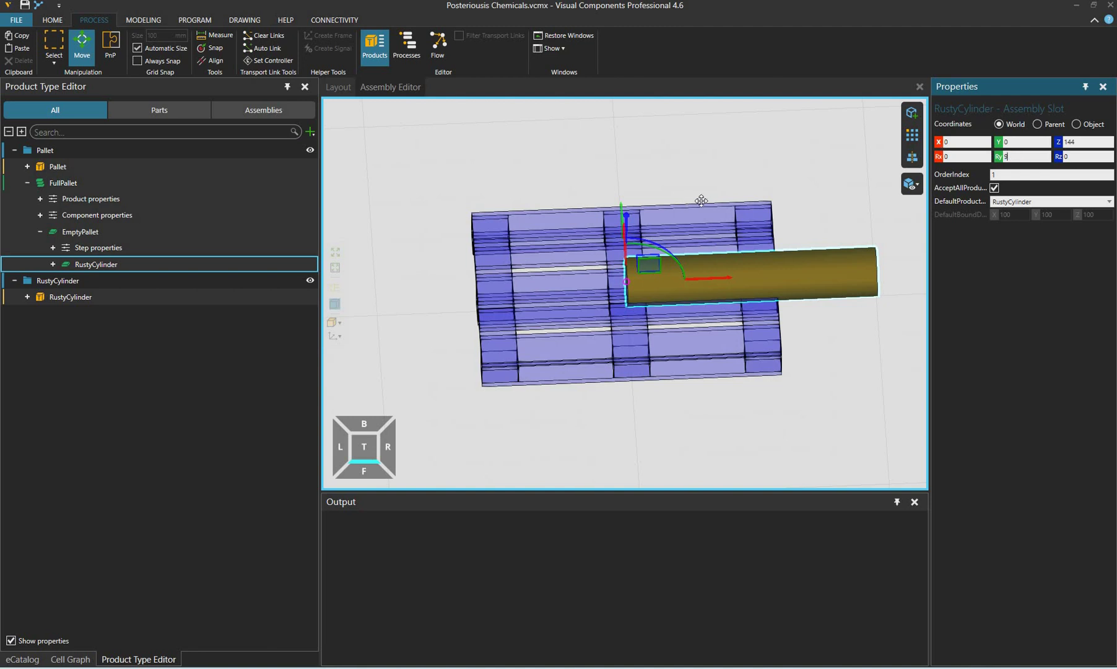
key(Return)
Raise the horizontal cylinder slot to a Z of about 245 so it rests on top of the pallet.
right_drag(676, 204, 629, 211)
drag(577, 202, 577, 190)
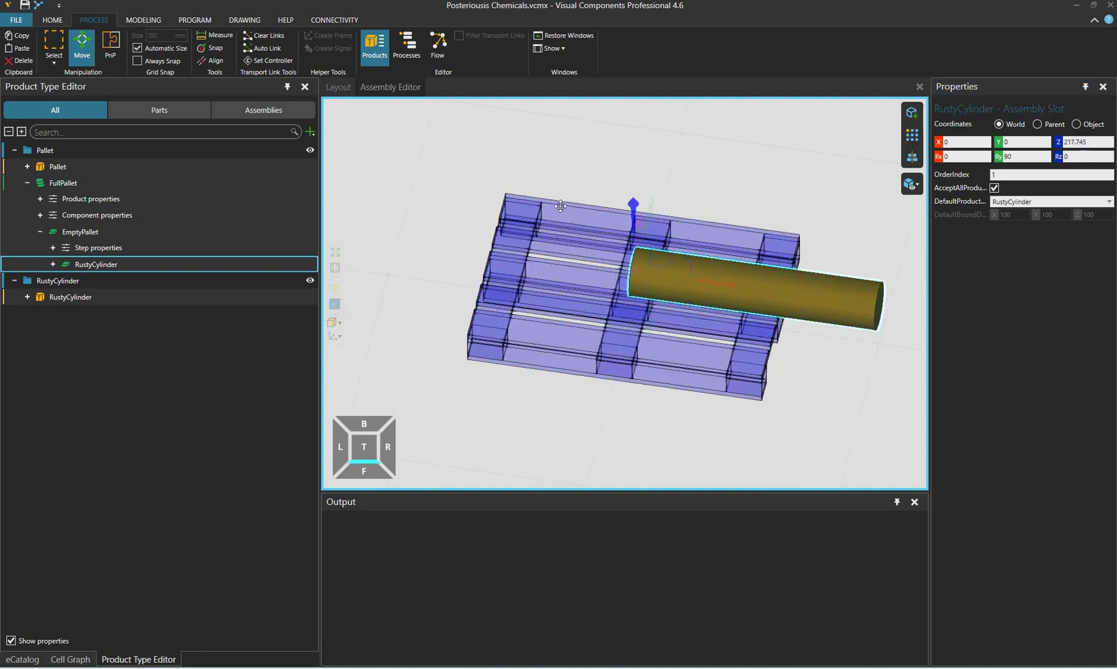
right_drag(582, 191, 622, 209)
scroll(621, 207, up, 2)
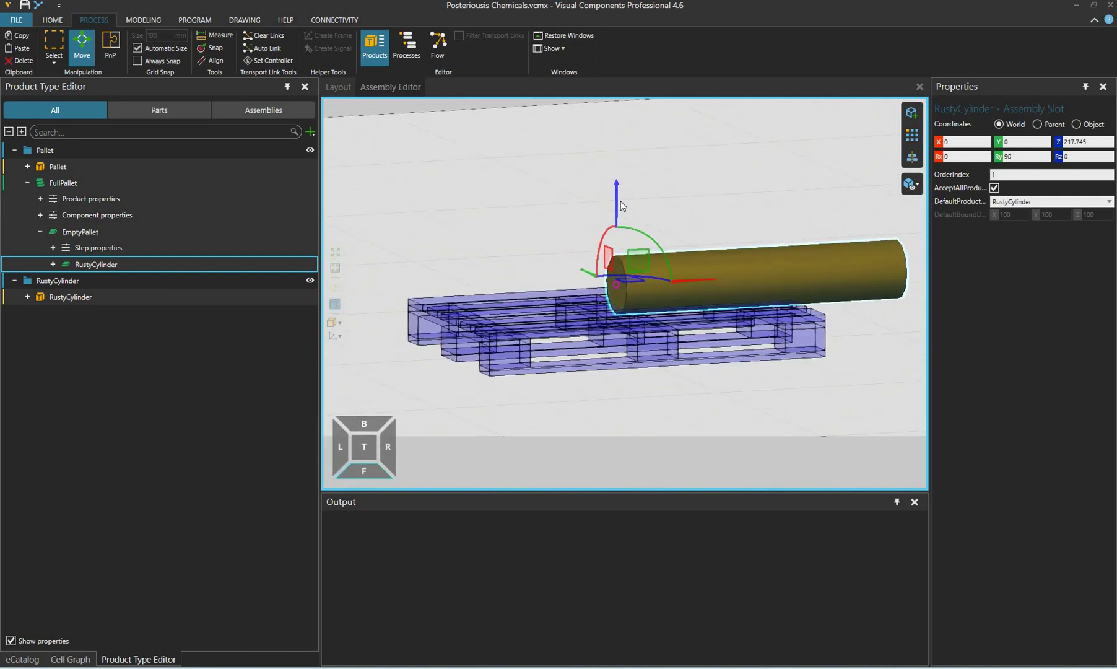
drag(616, 193, 564, 195)
right_drag(564, 195, 382, 303)
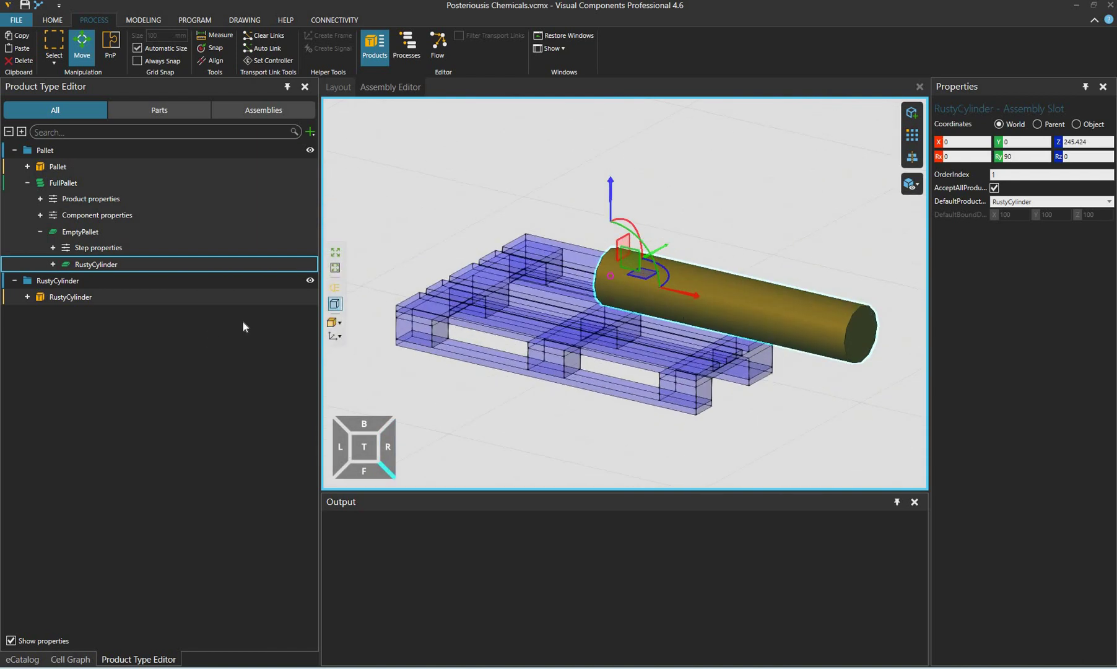
Try the perspective projection and several render modes, such as Shaded and All edges shaded, on the assembly view.
click(332, 305)
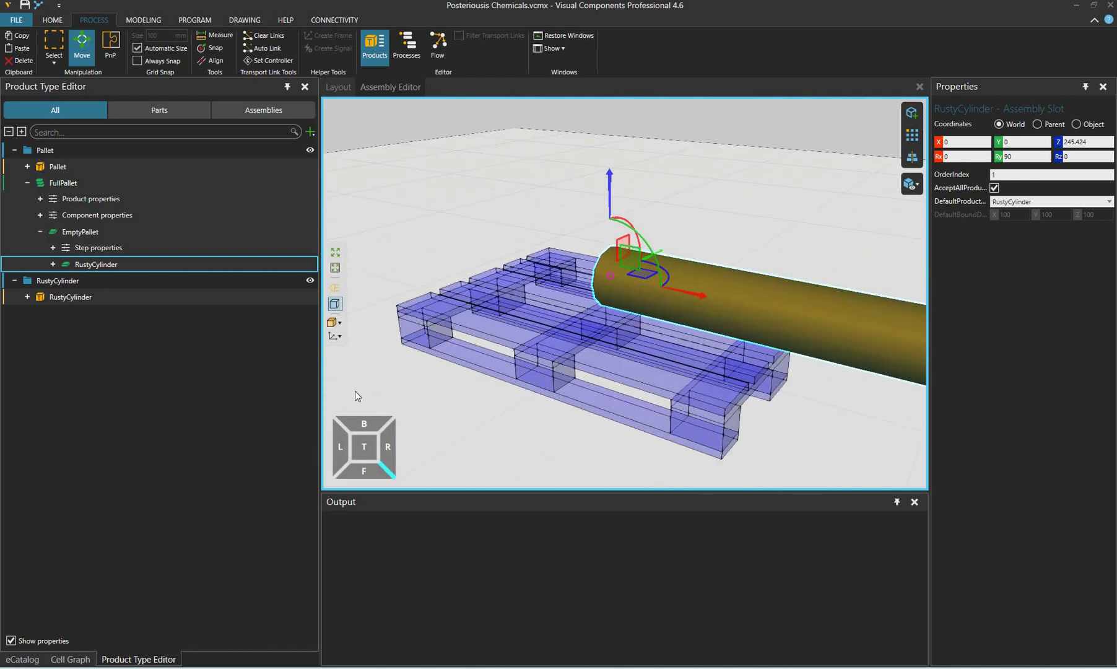
scroll(356, 392, down, 2)
click(335, 322)
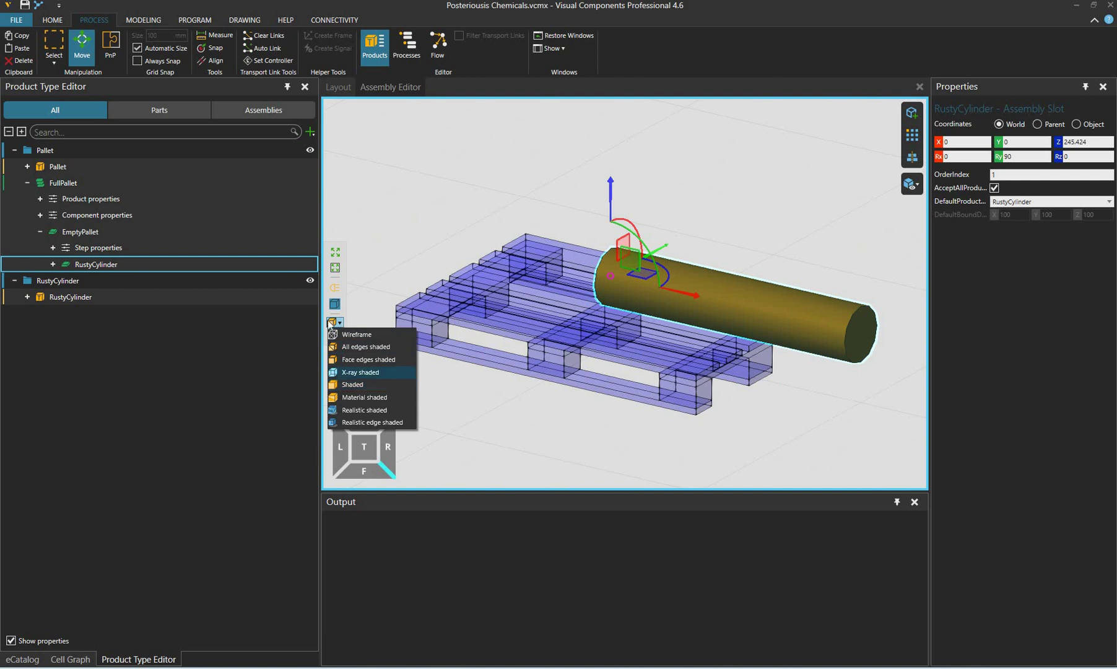
click(362, 371)
click(335, 322)
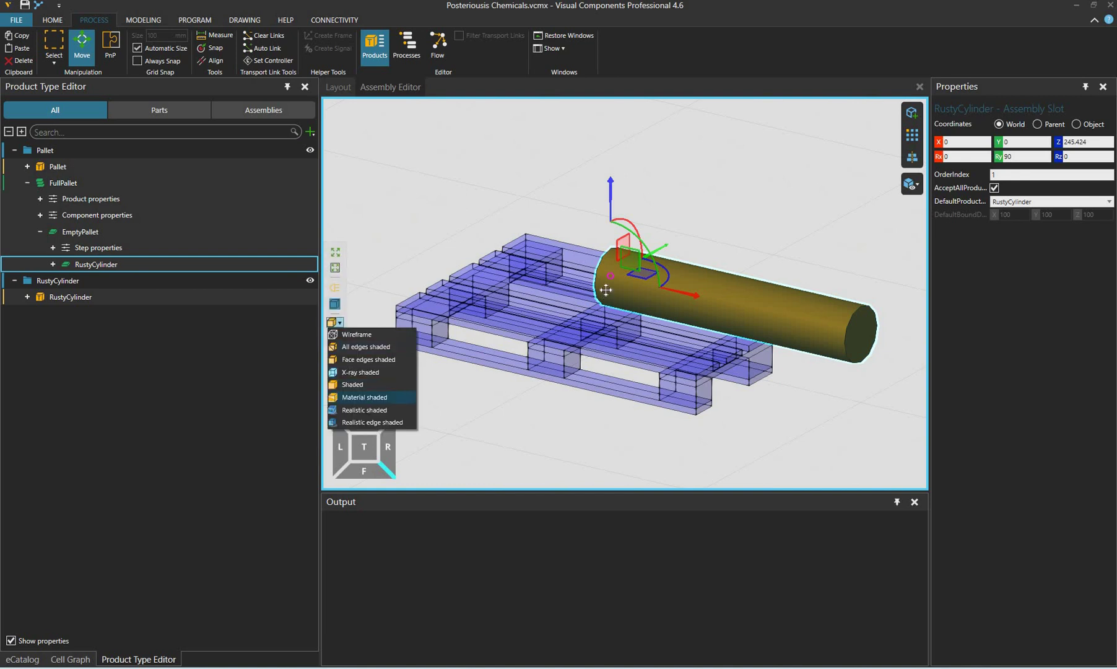
right_drag(585, 290, 496, 254)
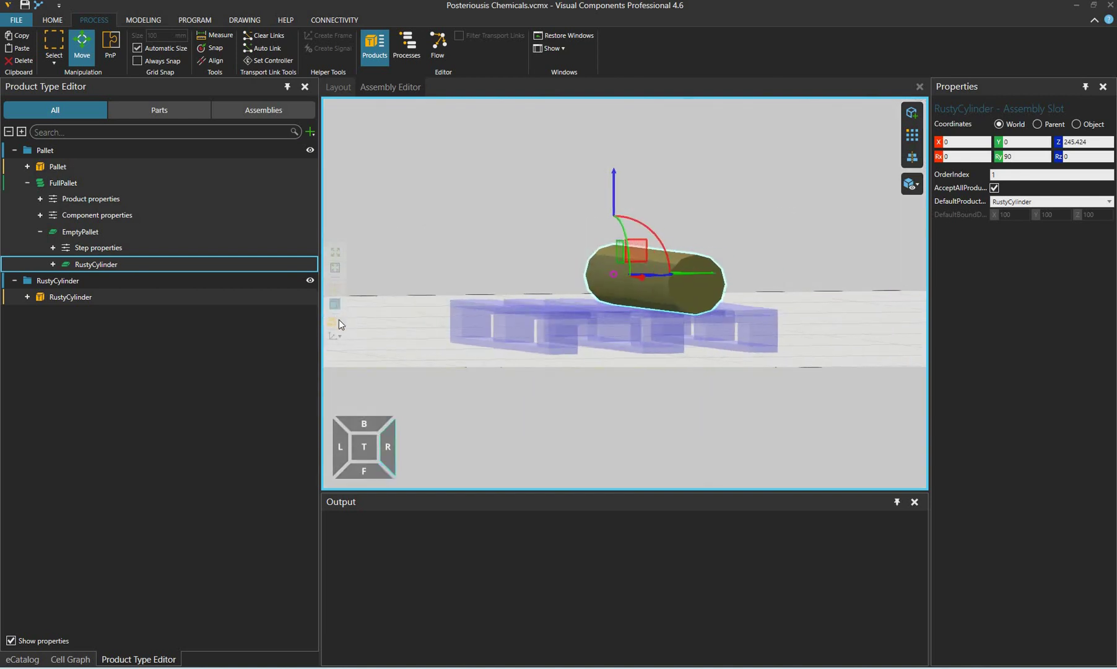
click(339, 321)
click(373, 385)
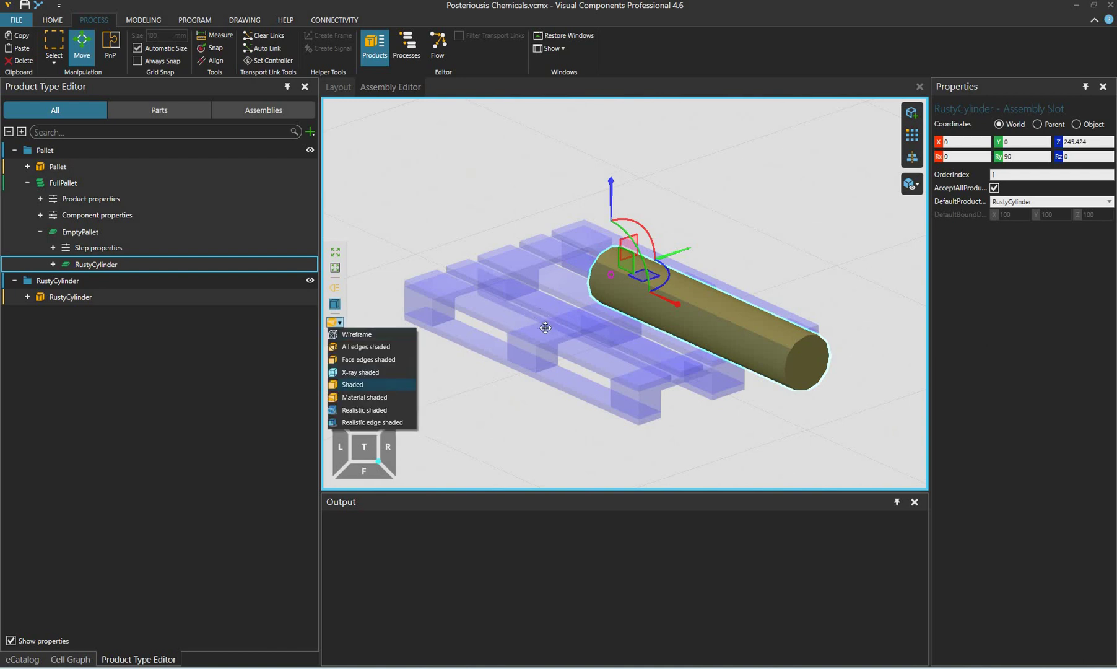
right_drag(546, 328, 495, 353)
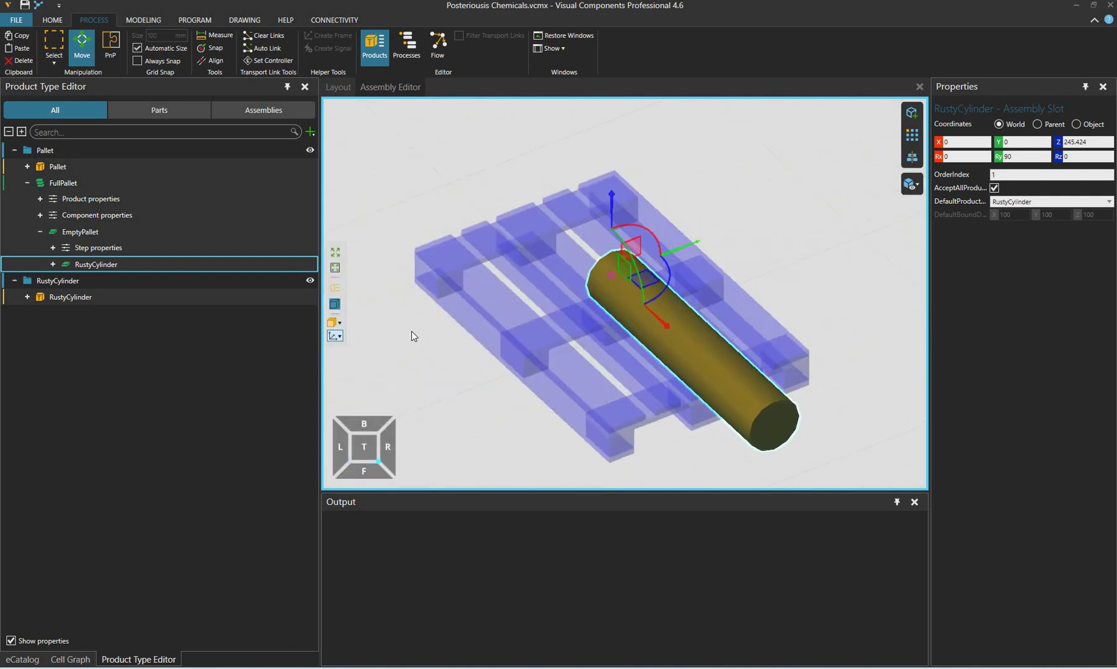
click(340, 326)
click(357, 355)
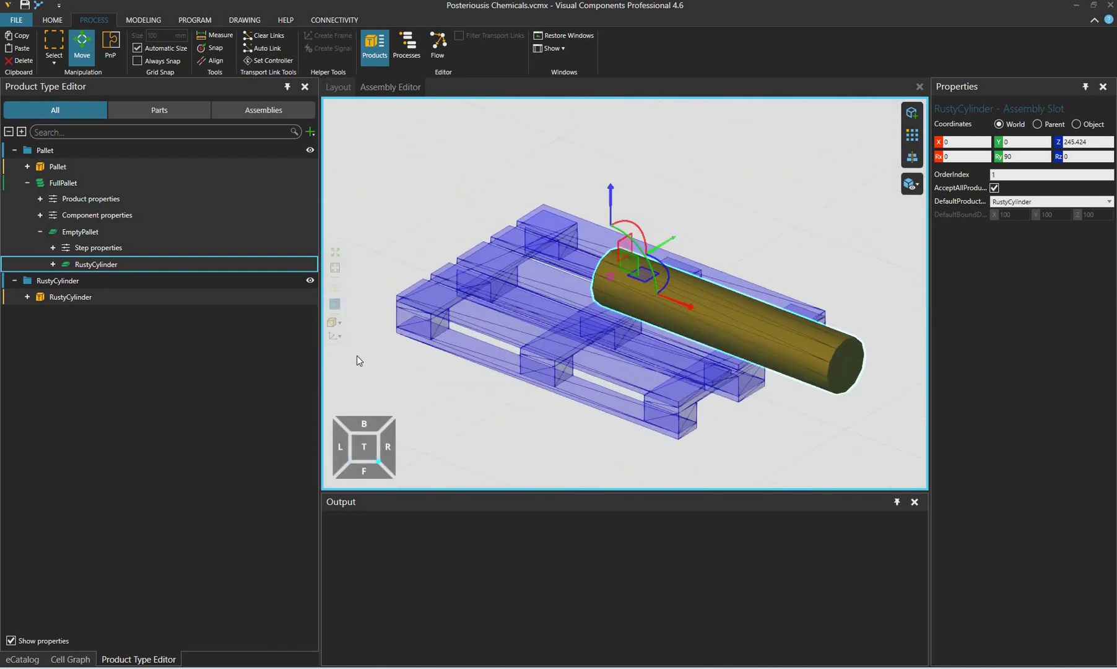
Move the cylinder slot to one side of the pallet, at about X -488 and Y -233.
drag(677, 302, 534, 260)
right_drag(661, 195, 734, 185)
drag(668, 179, 750, 172)
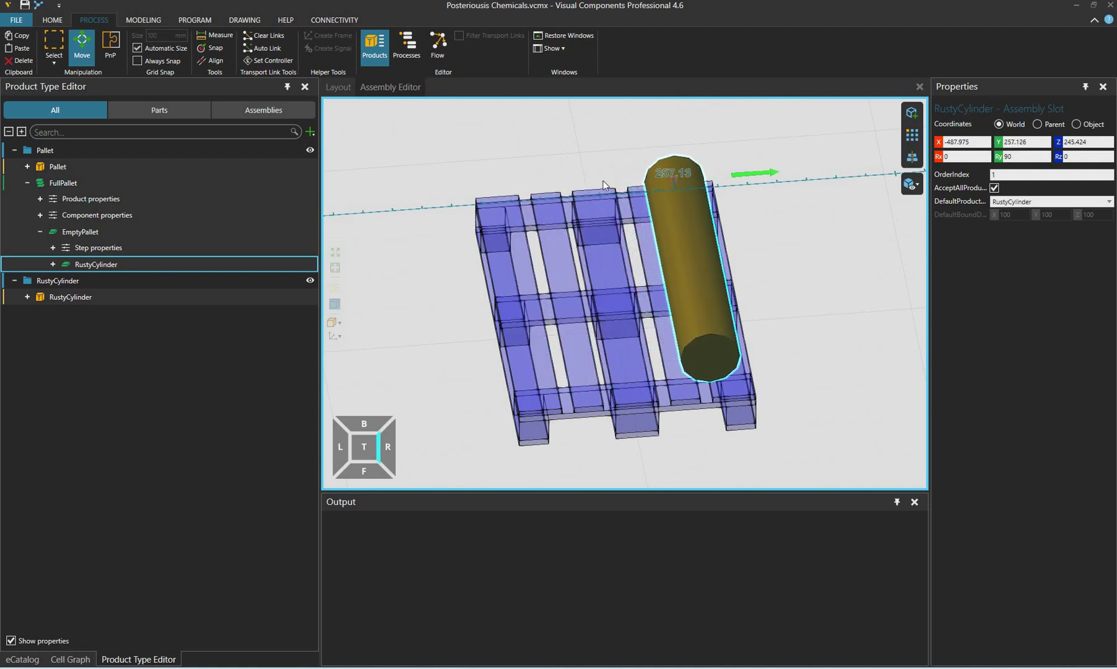
drag(603, 182, 573, 193)
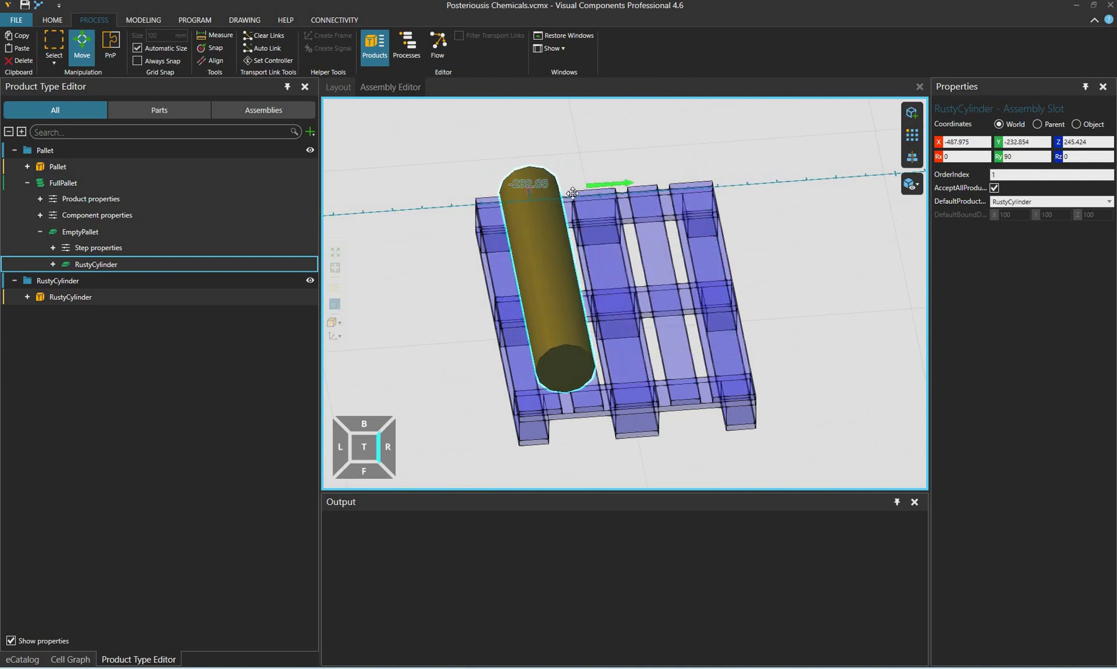
right_drag(573, 194, 549, 213)
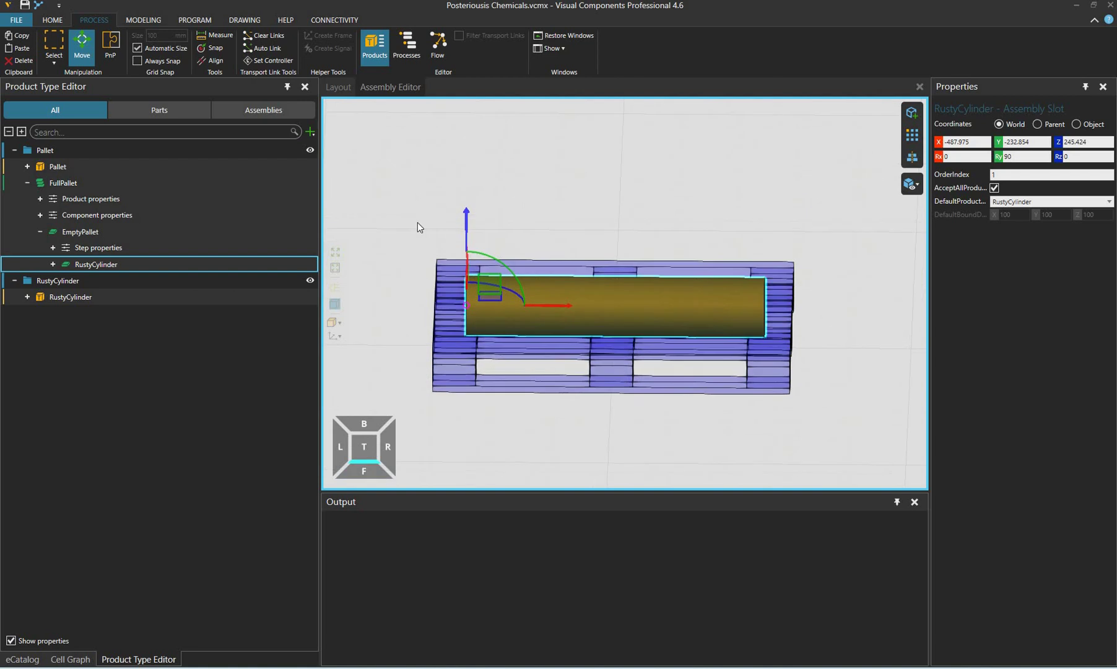
right_drag(418, 222, 539, 257)
Start adding slots in a Linear template pattern along the Y direction, with a Y spacing of 15.
click(820, 180)
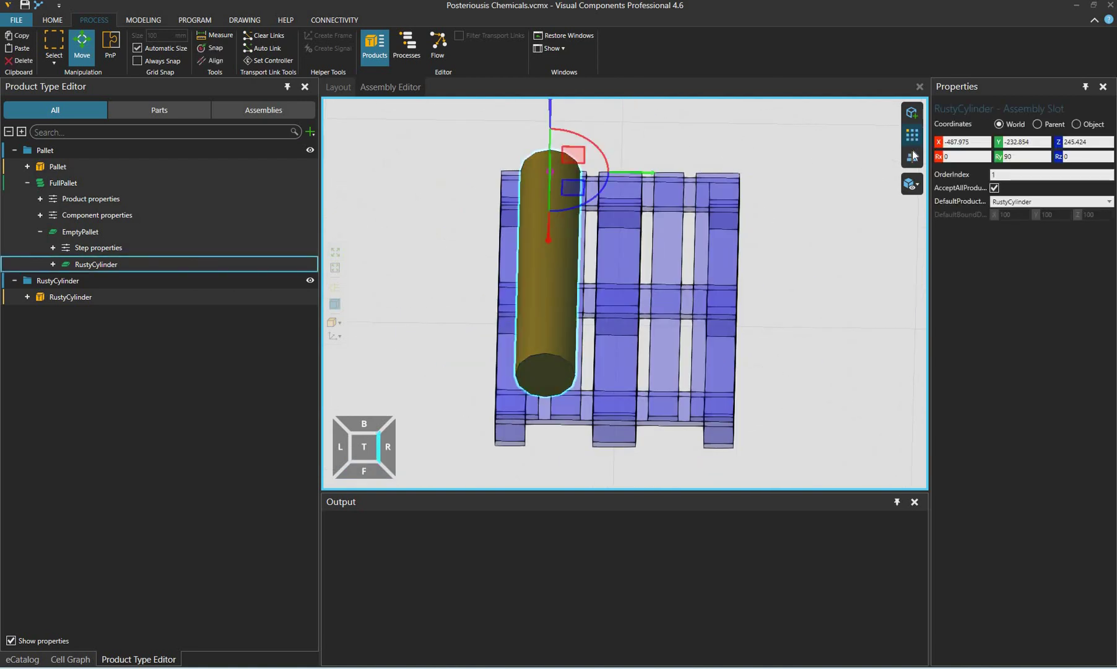
click(912, 156)
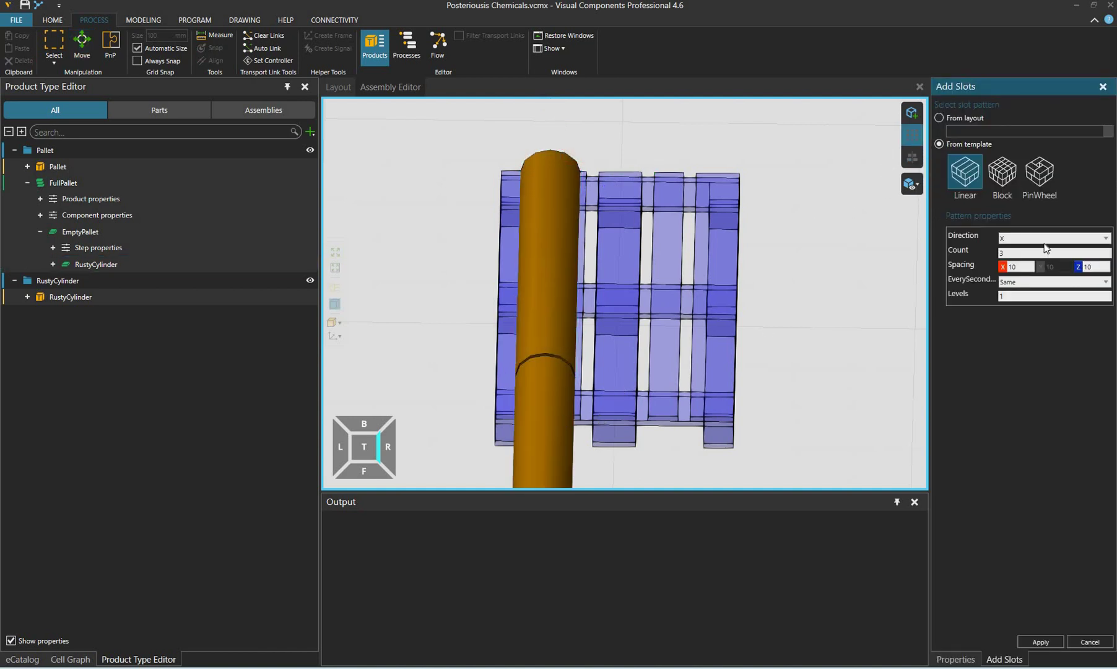
key(Down)
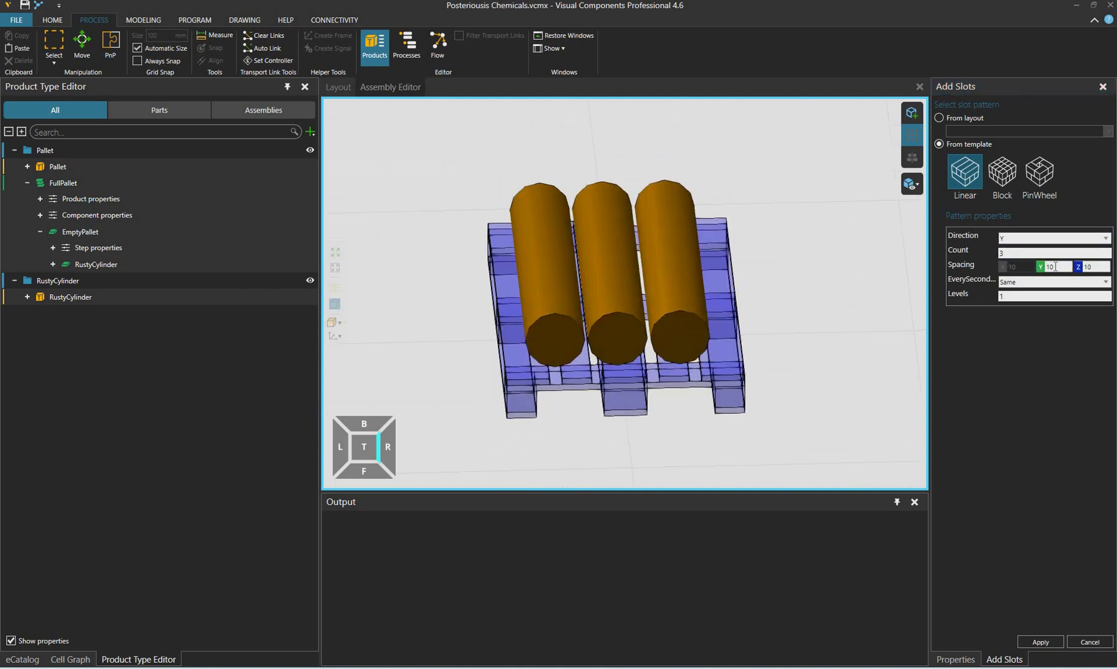
double_click(1049, 266)
text(15)
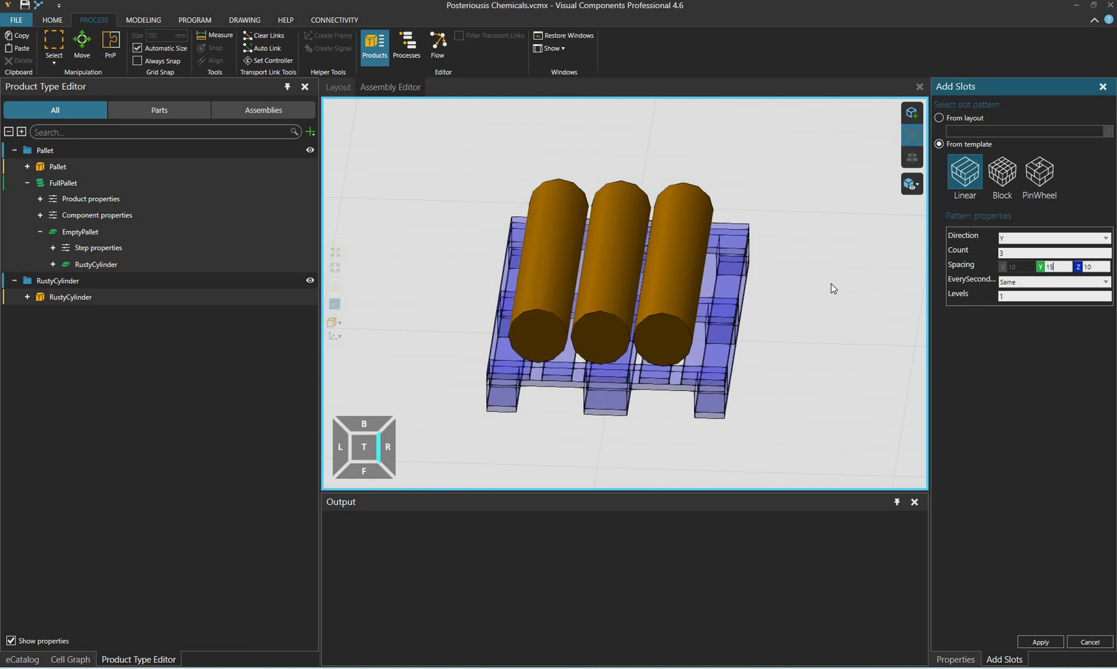
key(Tab)
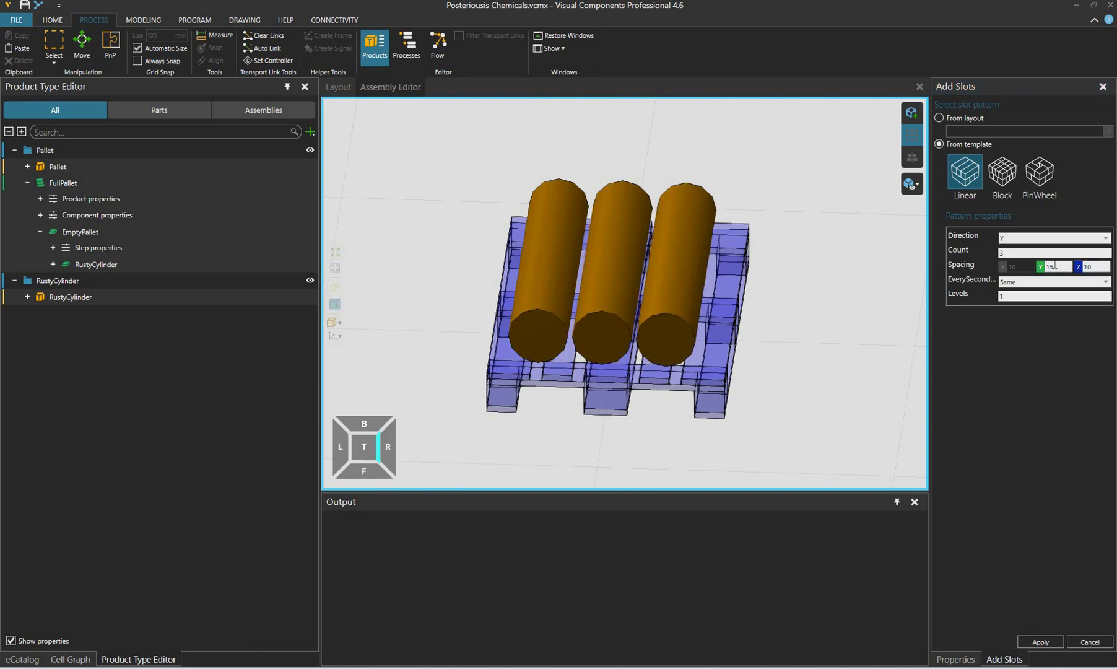
Set the Y spacing of the linear slot pattern to 30.
right_drag(774, 334, 817, 328)
click(1017, 270)
key(BackSpace)
key(BackSpace)
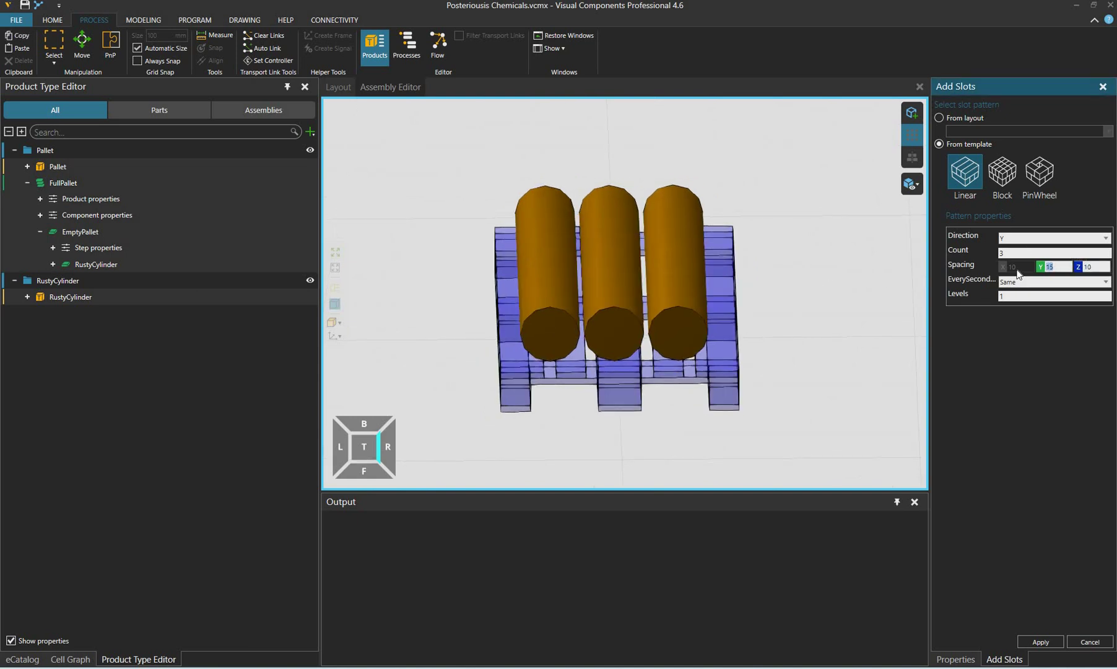
text(30)
key(Tab)
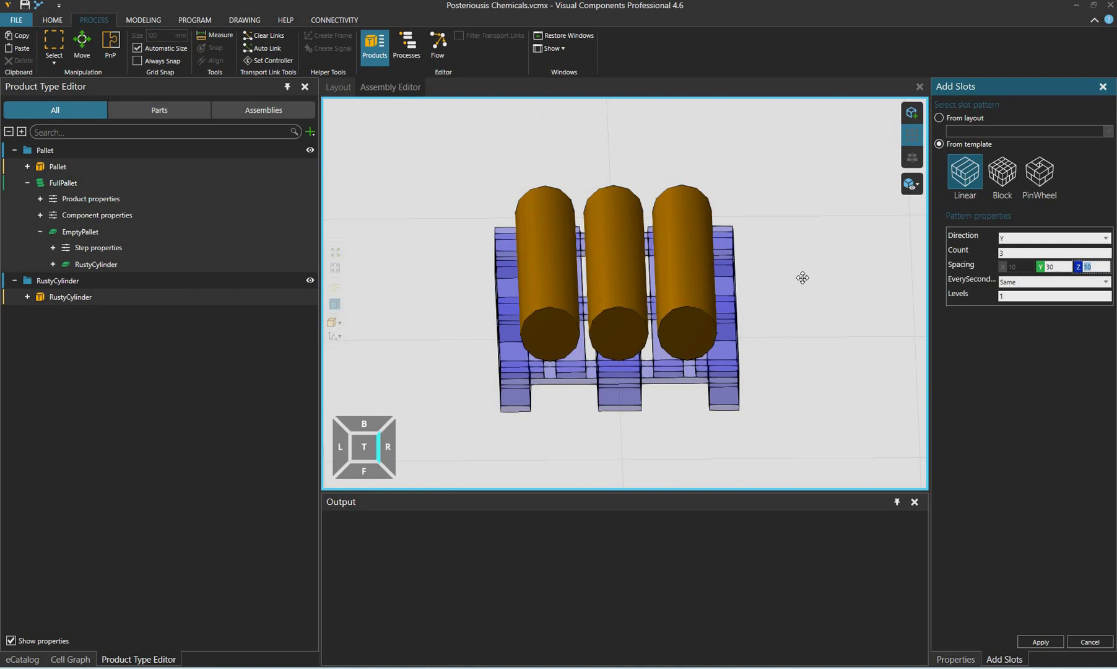
right_drag(815, 292, 867, 266)
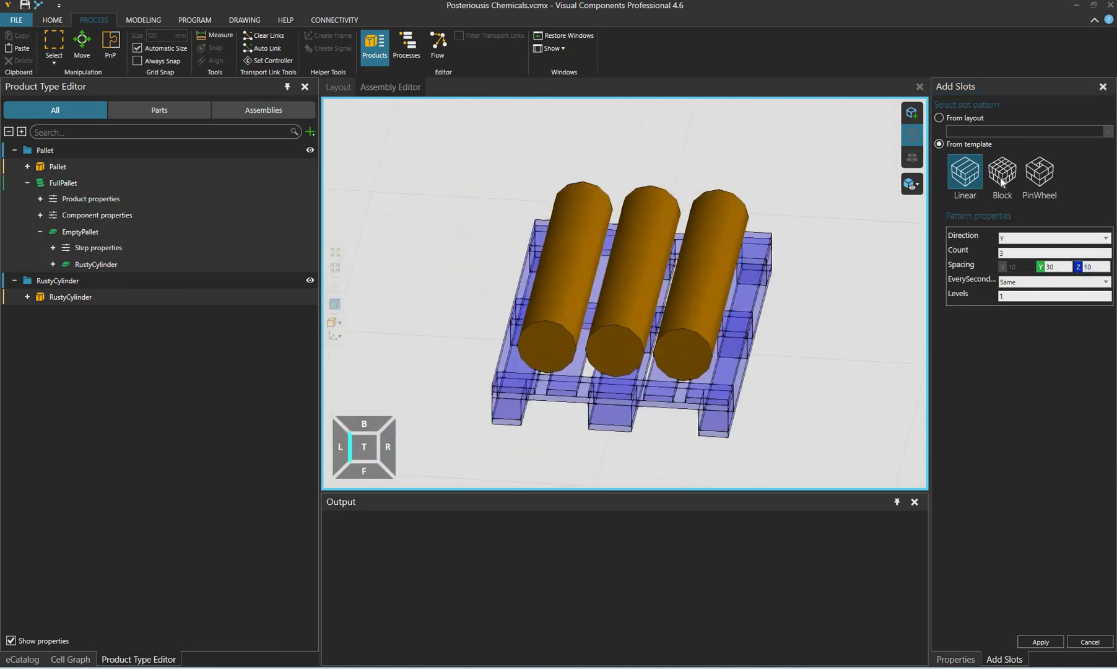
Try the Block template for the slot pattern, and return to the Linear template.
click(1001, 179)
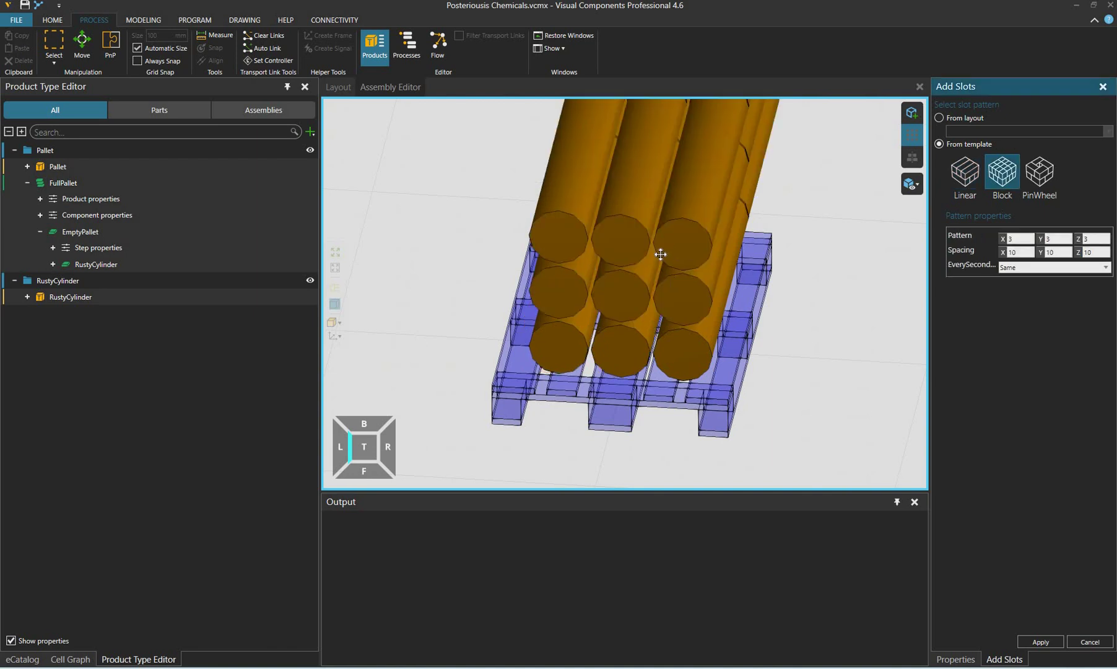
scroll(653, 262, up, 2)
right_drag(653, 263, 972, 179)
click(972, 179)
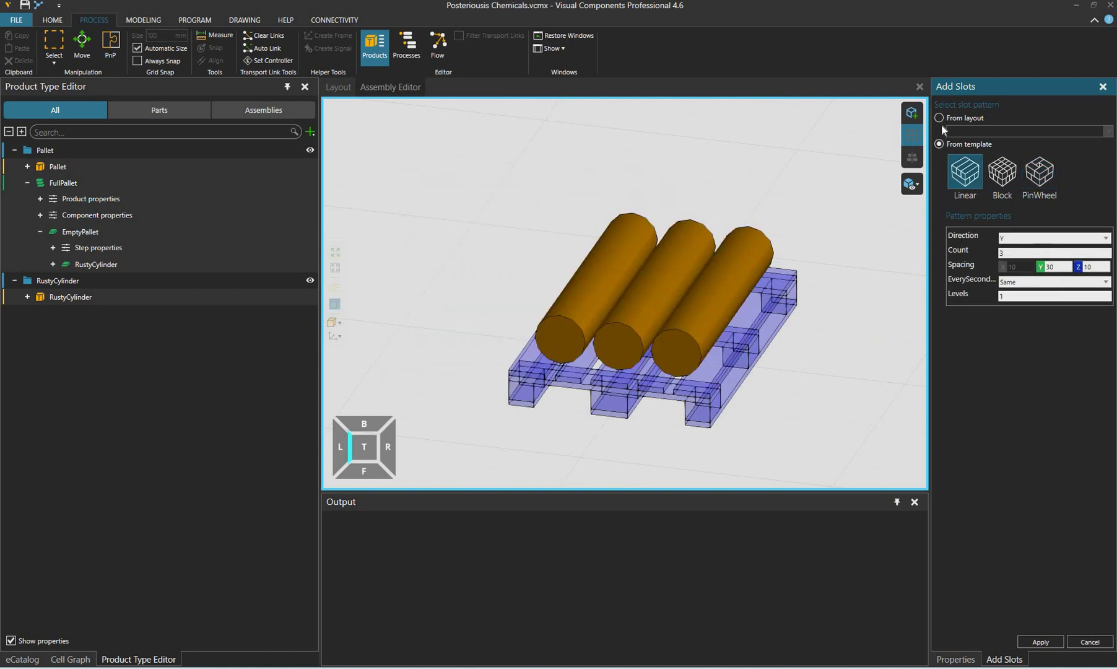
Apply the Linear slot pattern of three RustyCylinder slots along Y on the pallet, with a Y spacing of 30 and one level.
click(1026, 282)
click(802, 241)
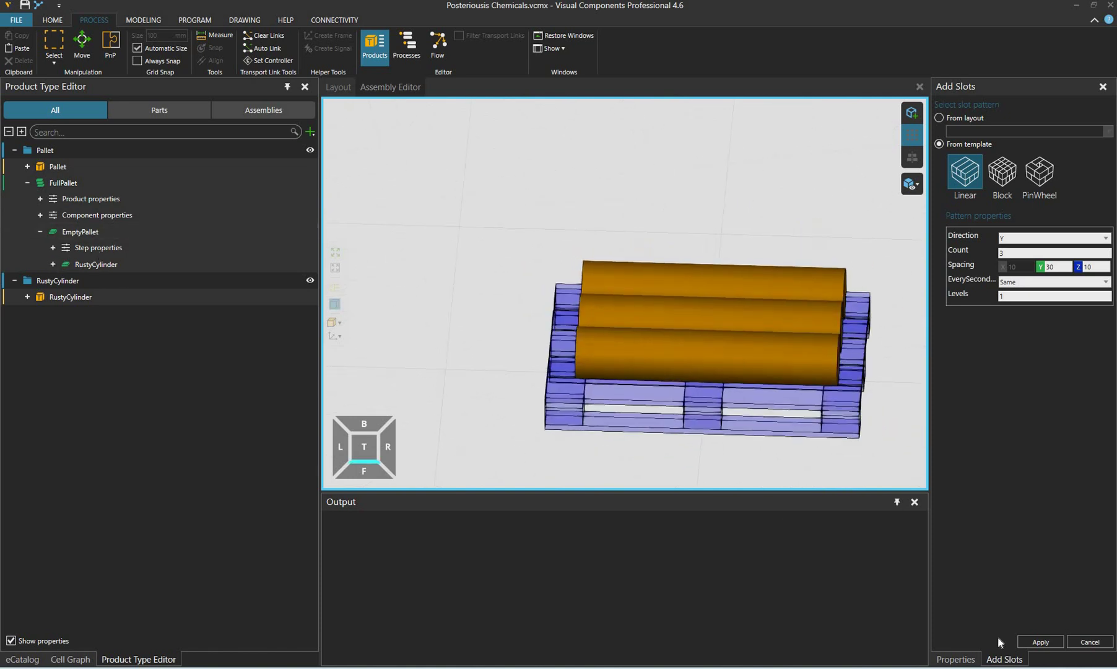
click(53, 264)
click(68, 279)
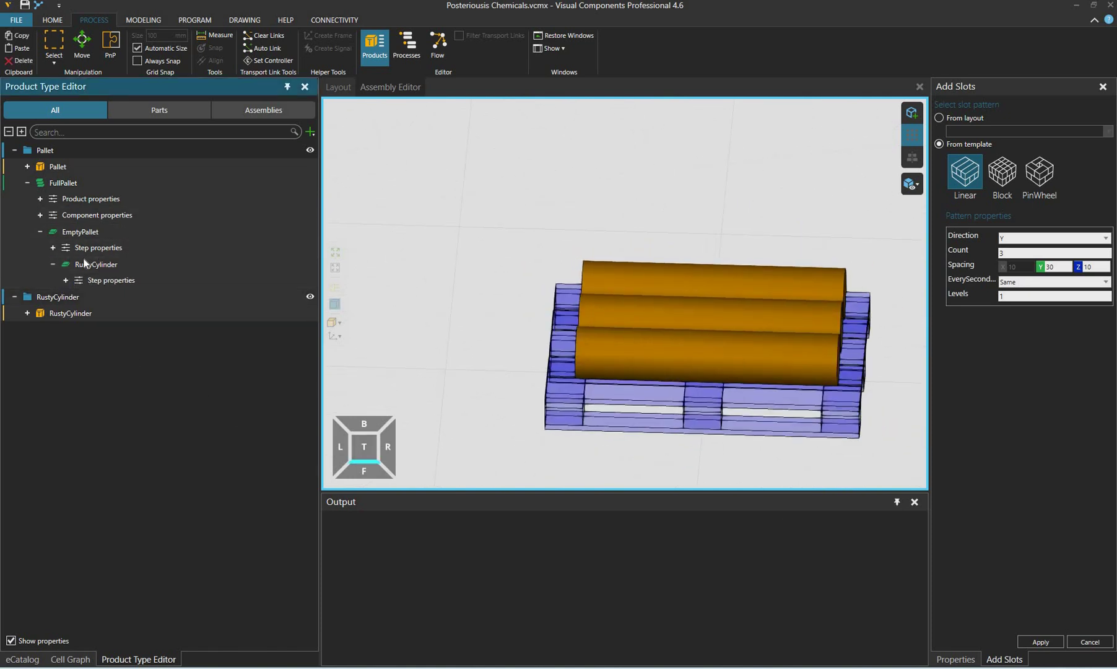
click(1041, 641)
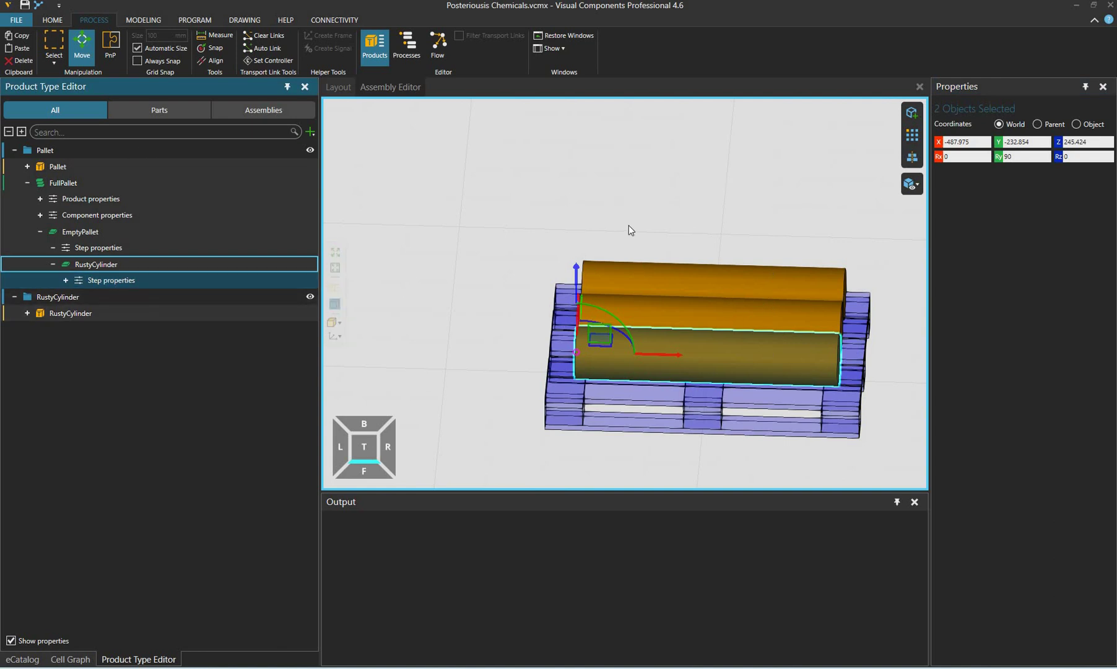
click(614, 232)
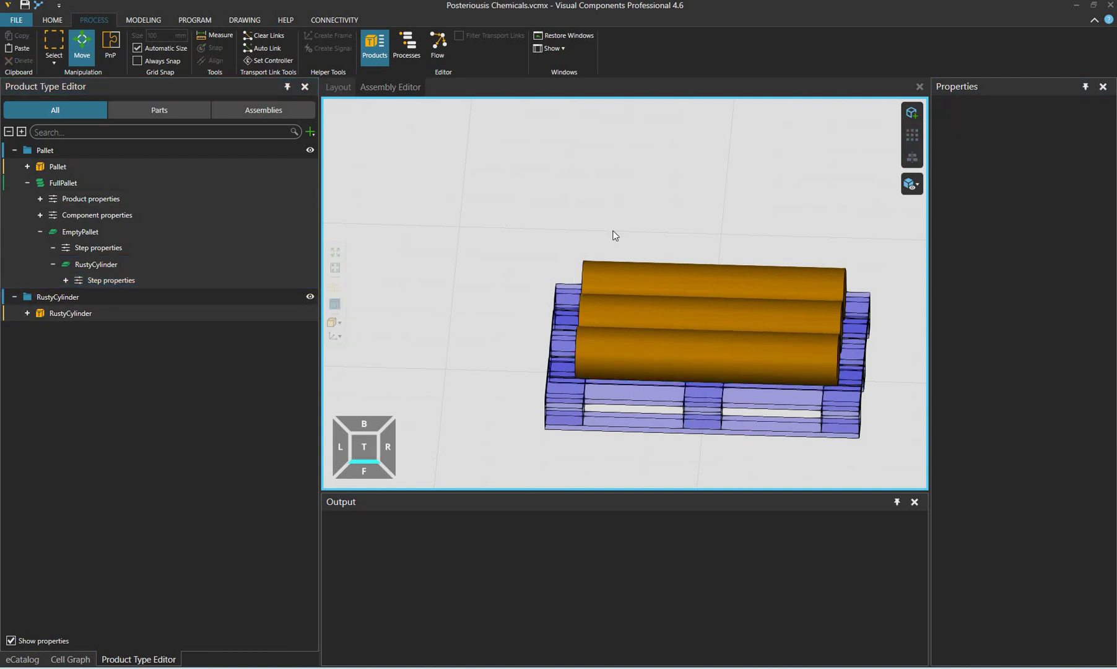
right_drag(581, 216, 556, 230)
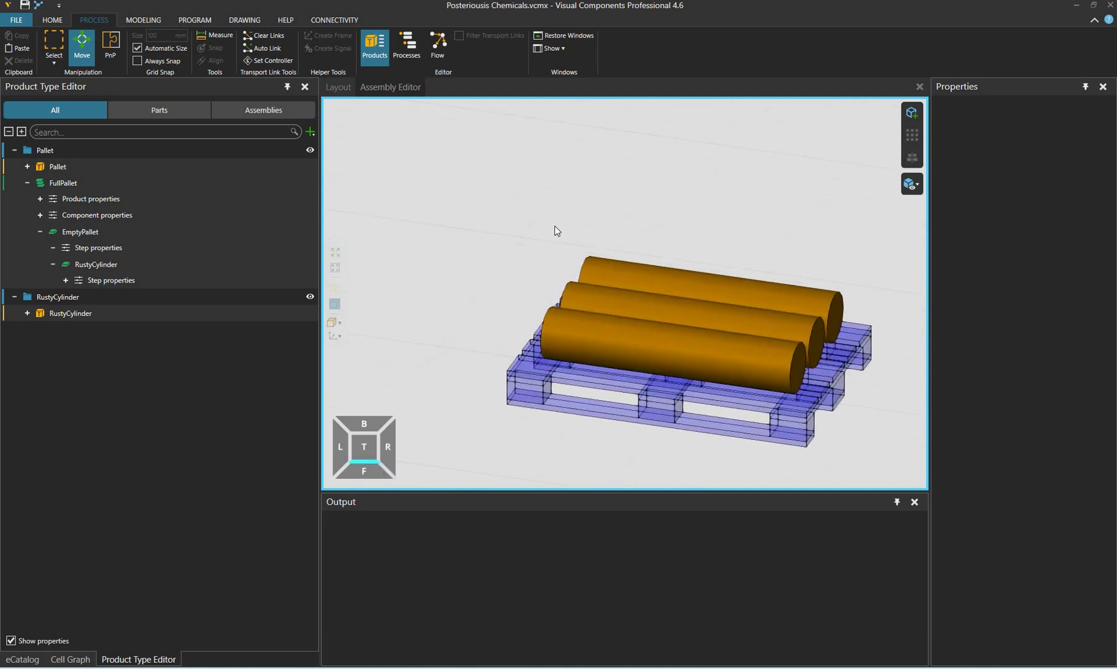
Compare the FullPallet assembly, the EmptyPallet step and the Pallet product type, and save the layout.
click(240, 182)
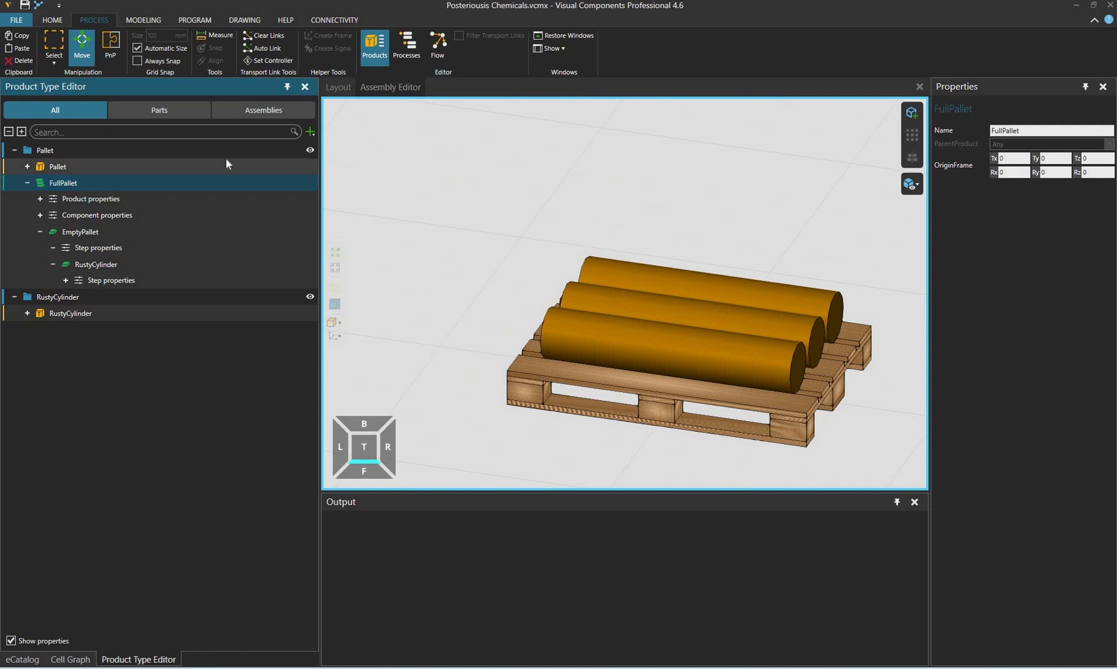
click(227, 161)
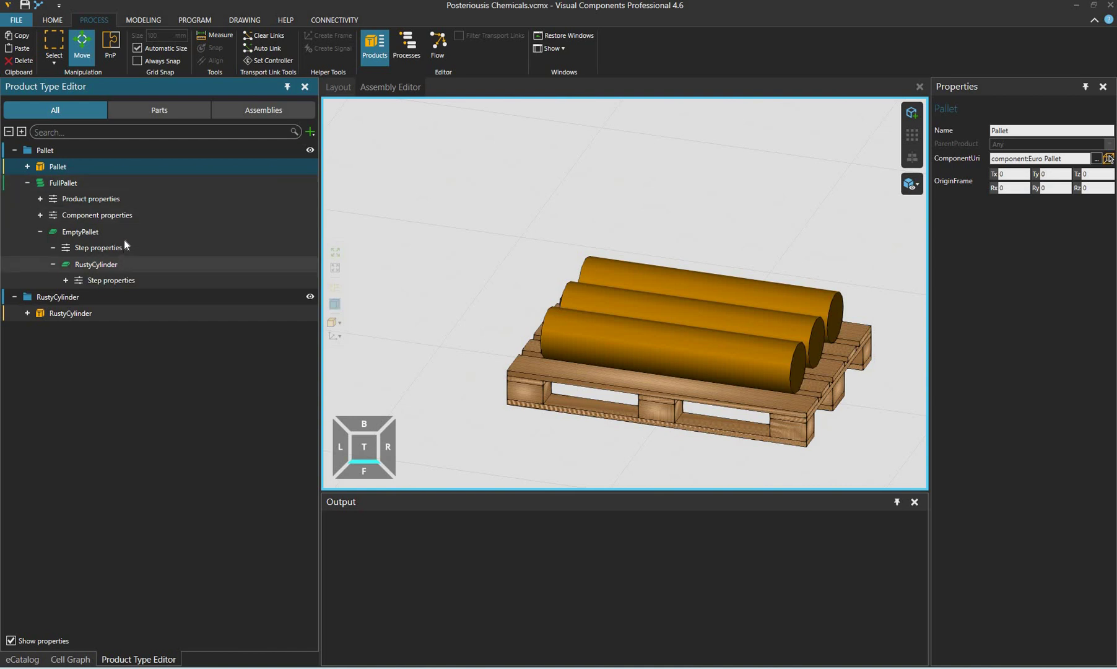
click(91, 231)
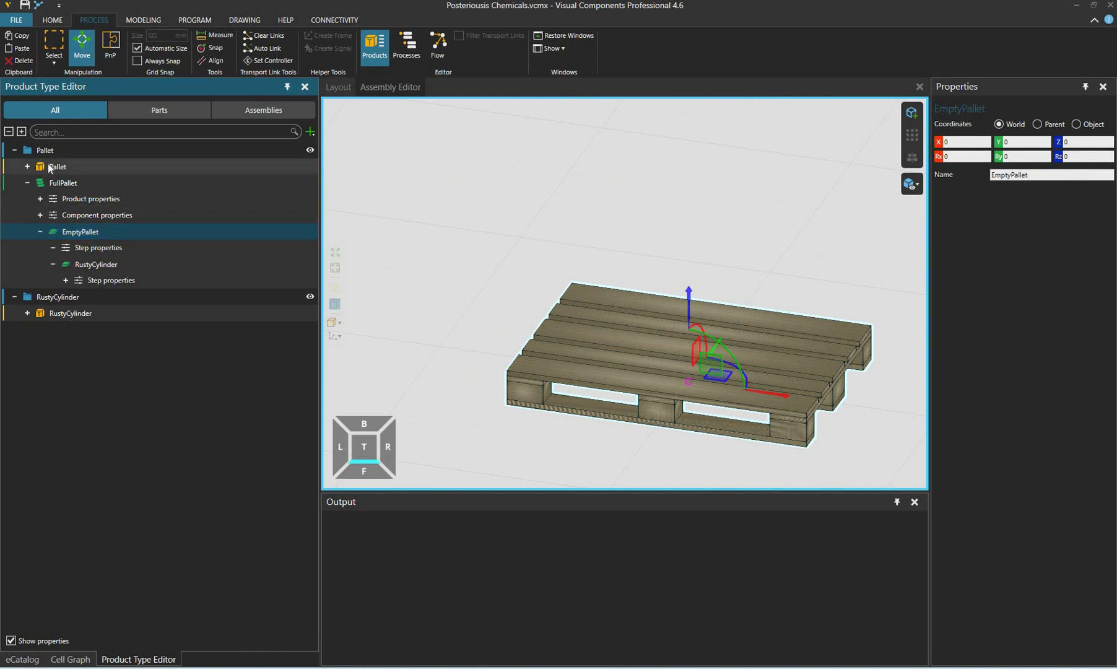
click(57, 166)
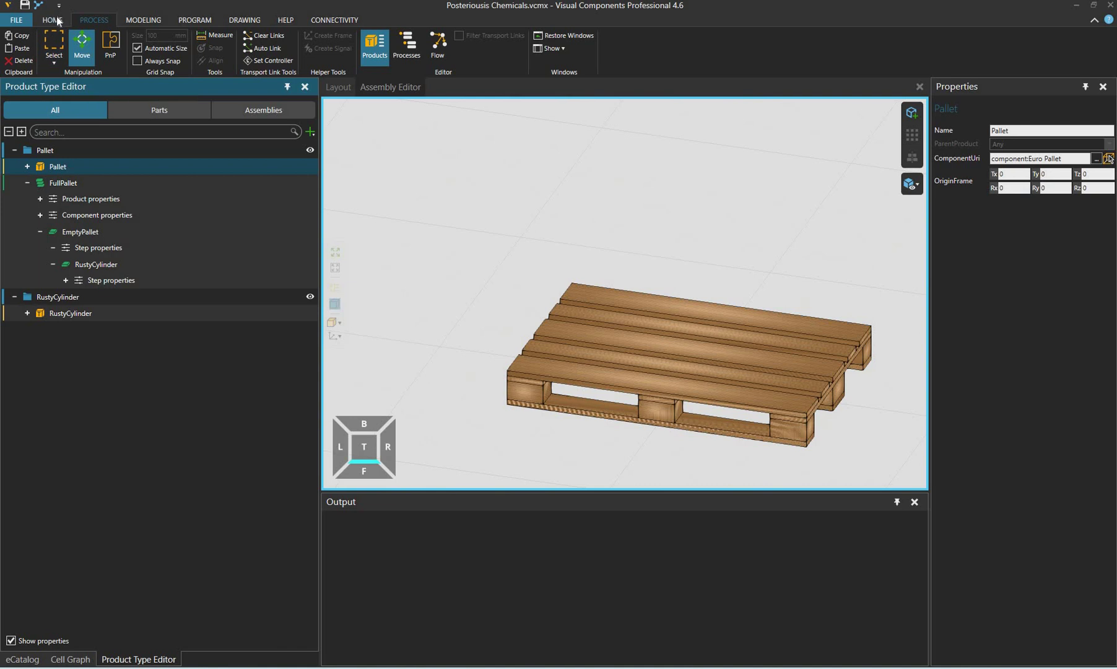
click(25, 4)
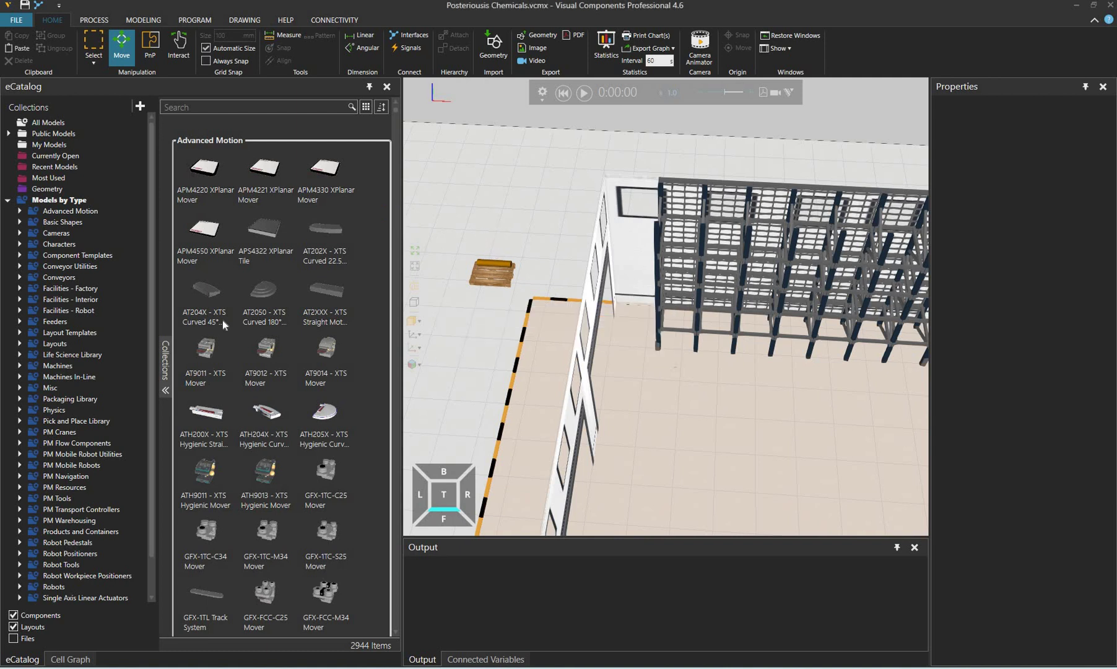
Place a Feeder Process from the PM Flow Components collection on the floor between the striped boundary line and the wall.
click(65, 441)
scroll(65, 441, down, 2)
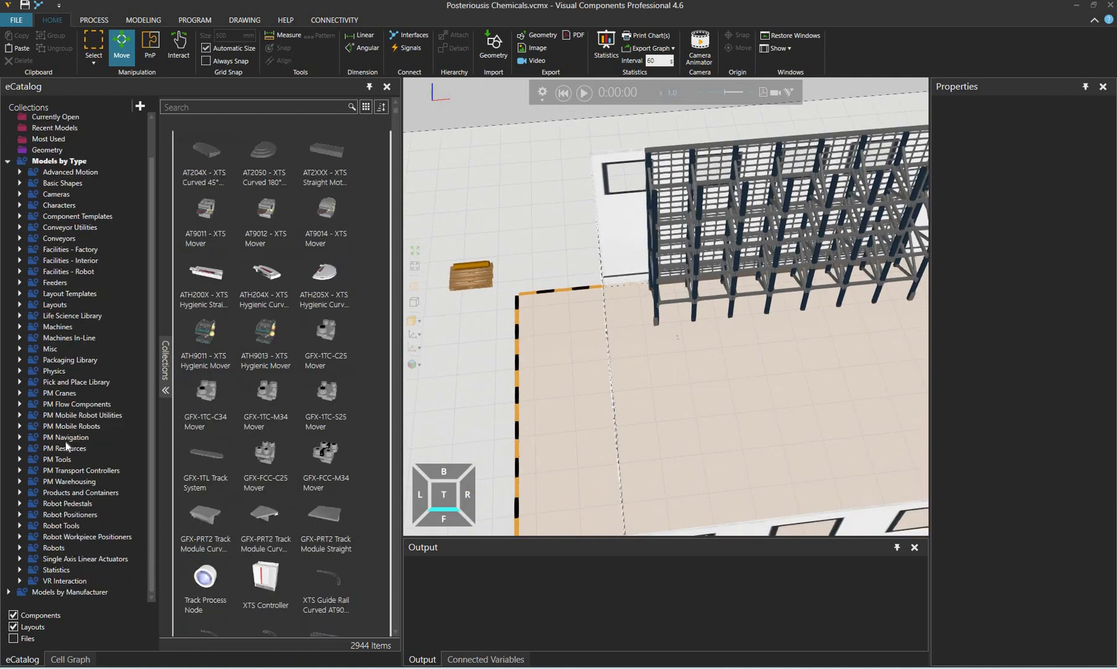
click(68, 448)
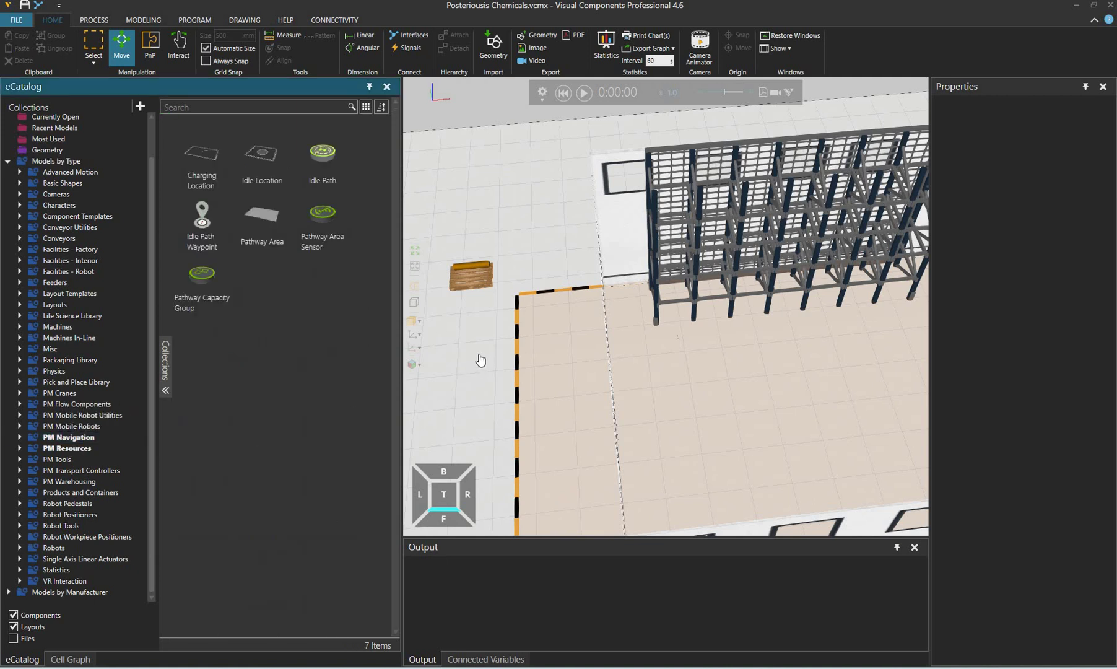
right_drag(469, 353, 85, 440)
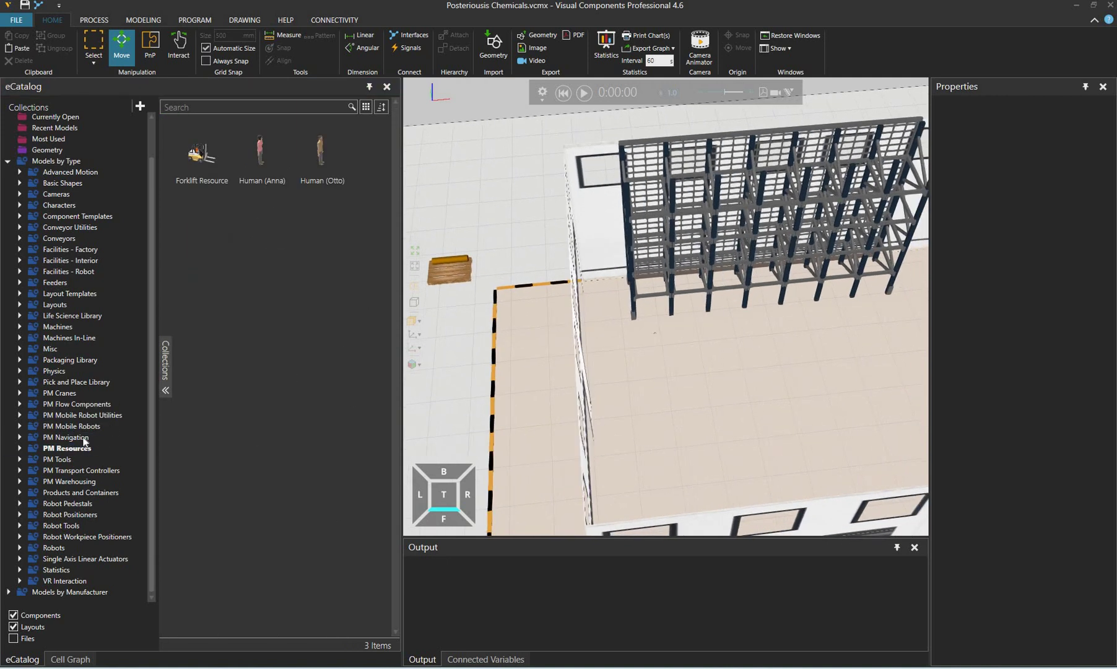
click(69, 436)
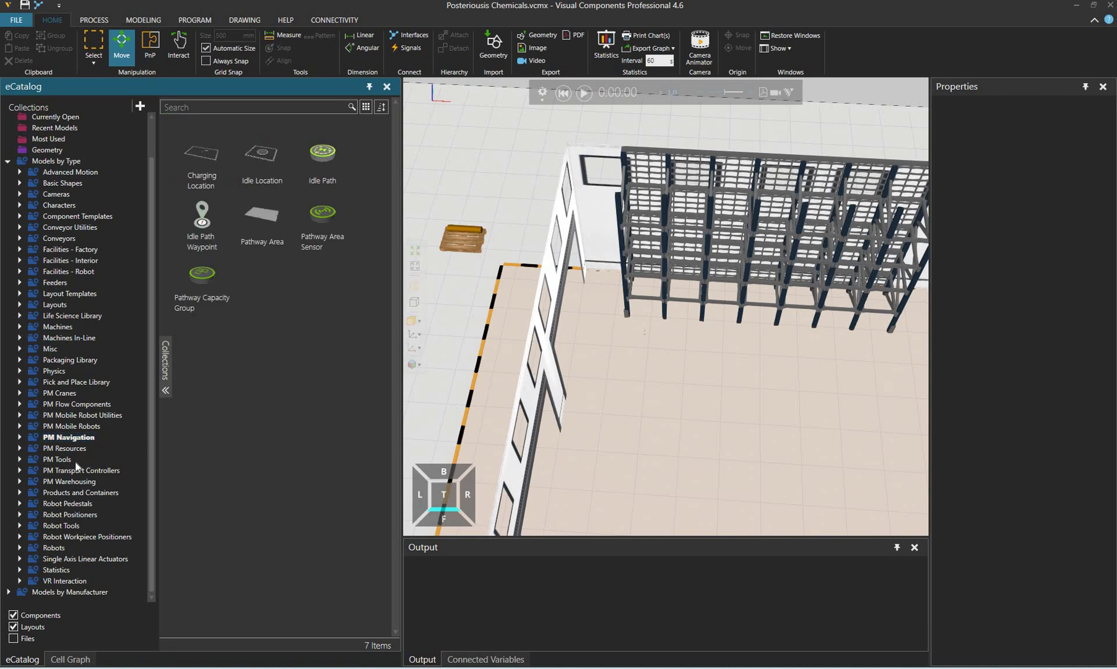
click(80, 404)
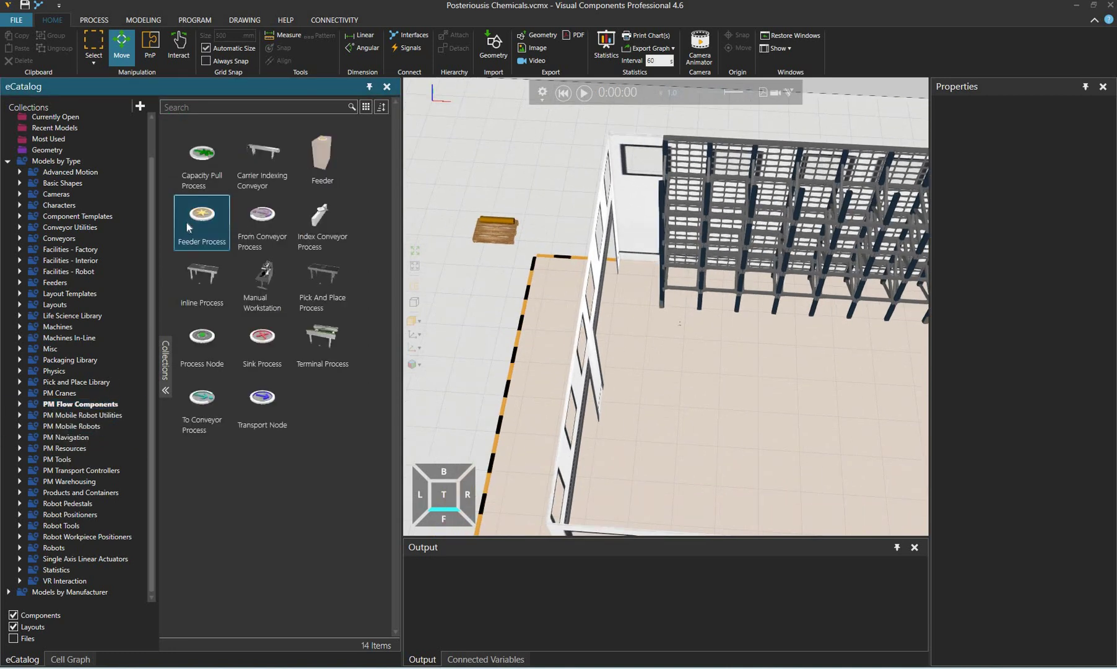
drag(189, 220, 476, 274)
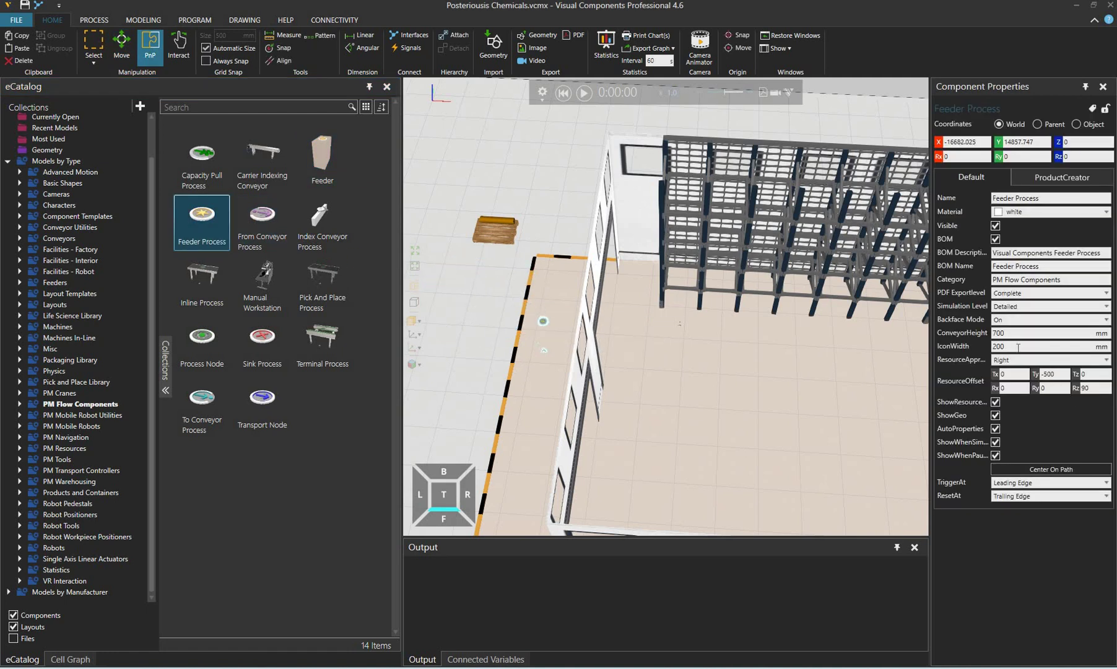
Set the Feeder Process icon width to 900 mm and its conveyor height to 0 mm.
drag(1017, 347, 953, 339)
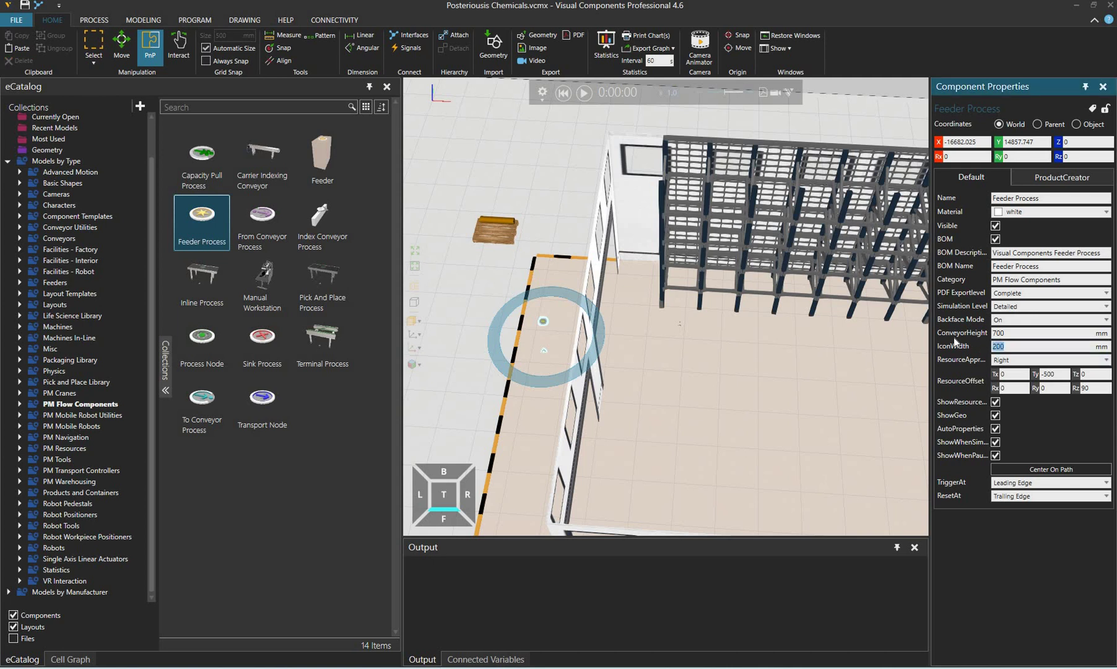
text(900)
key(Tab)
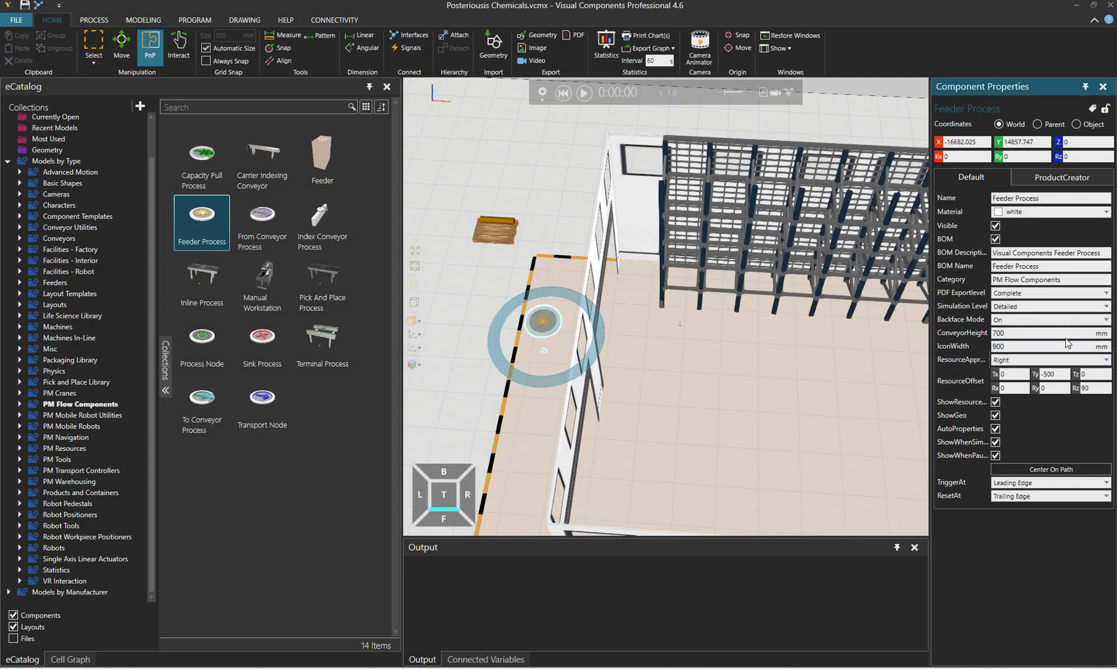
click(967, 333)
key(BackSpace)
key(BackSpace)
key(BackSpace)
text(0)
key(Tab)
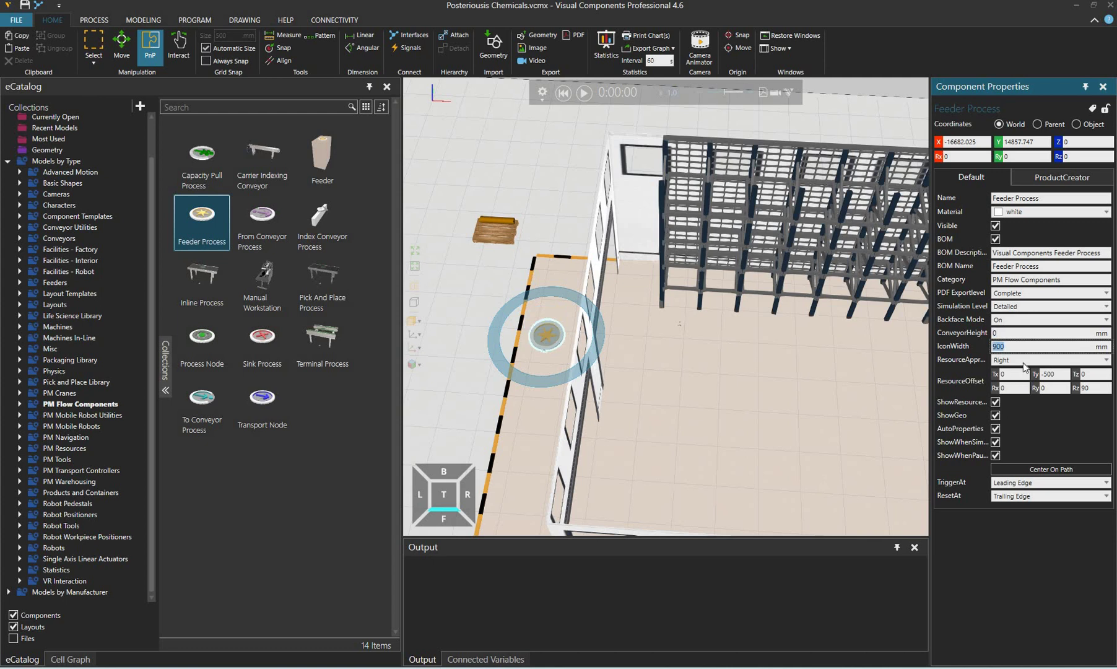
Set the resource approach side of the Feeder Process to Back.
click(1080, 359)
click(1080, 371)
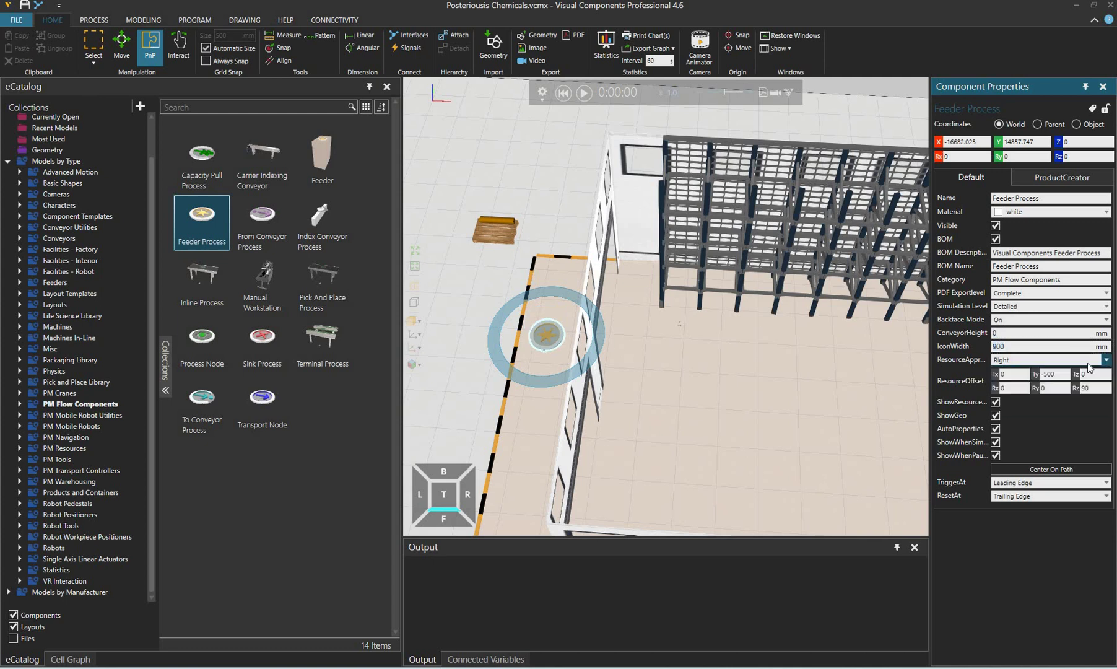
click(1055, 359)
click(1037, 406)
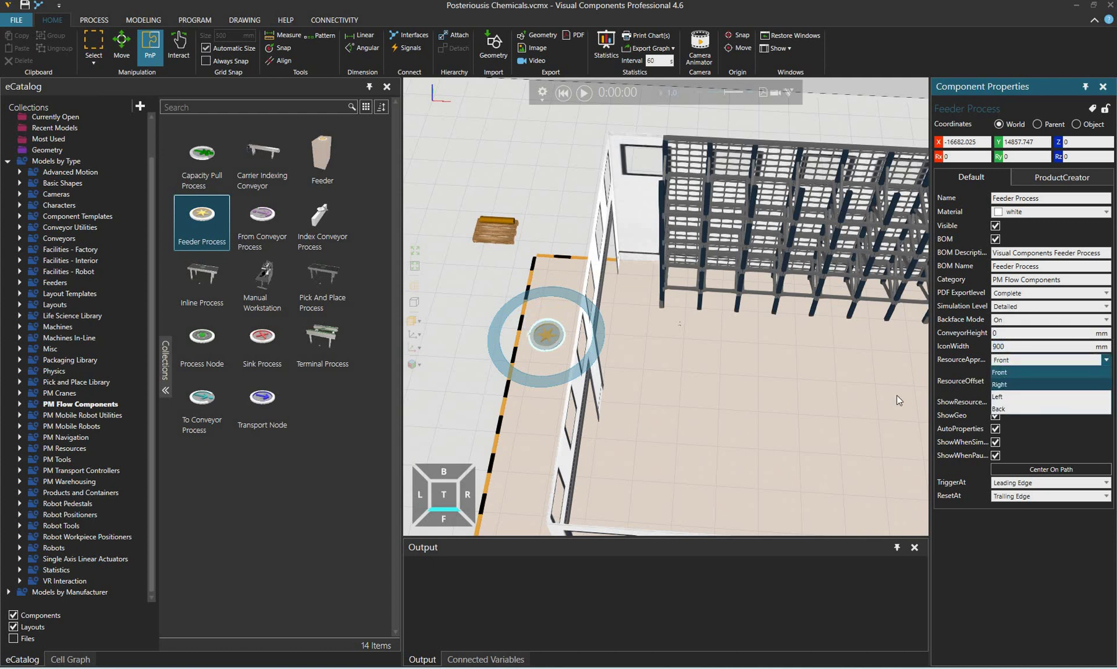
Try to rename the Feeder Process component as MaterialIN.
scroll(540, 309, up, 3)
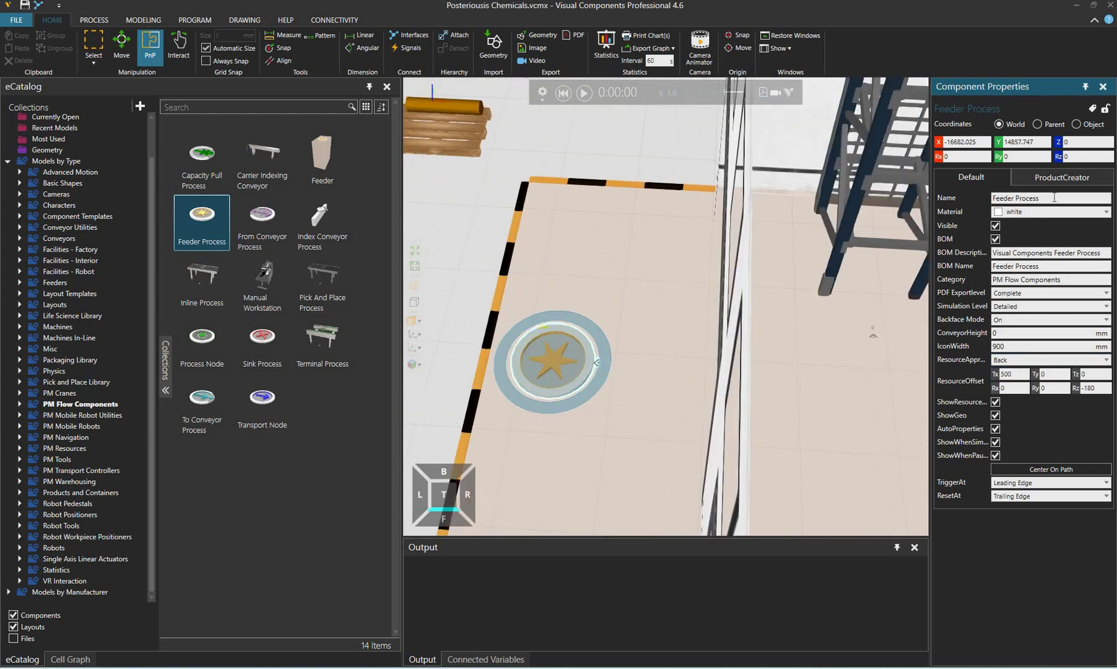
drag(1053, 198, 830, 167)
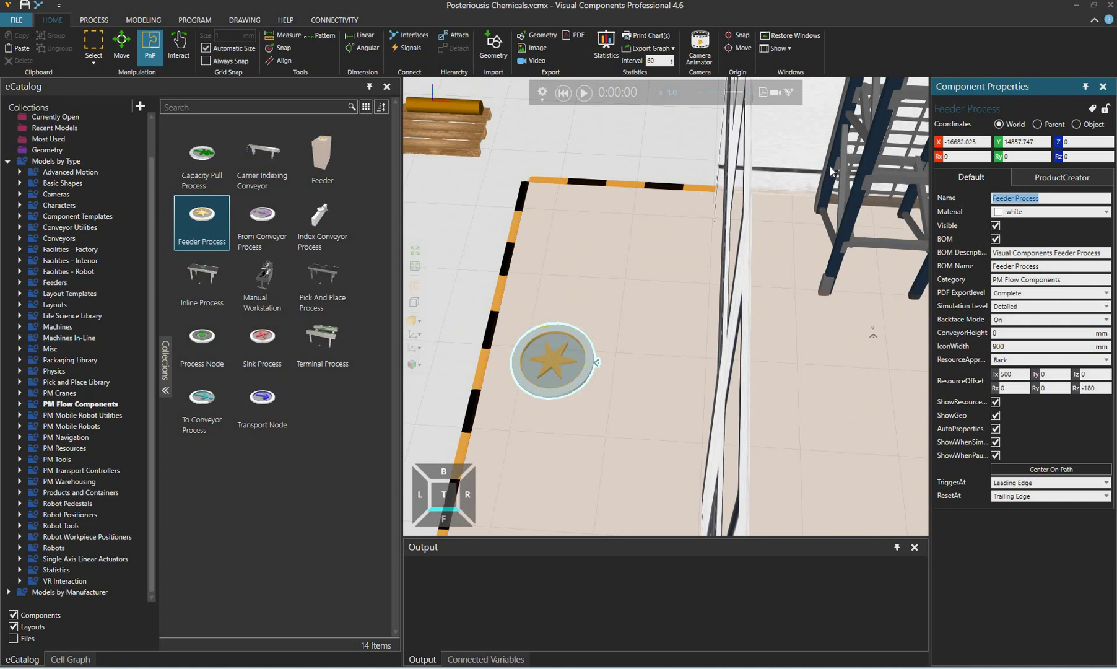
text(Material)
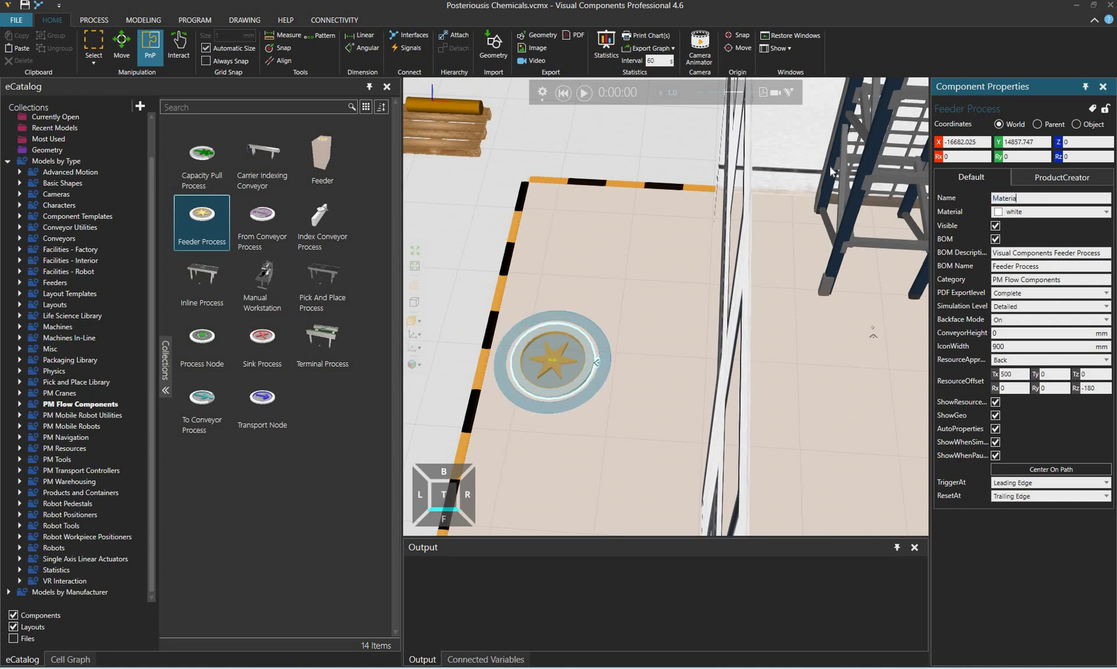
text(IN)
Check the parts available in the feeder's ProductCreator settings against the product types defined for the process.
click(1044, 178)
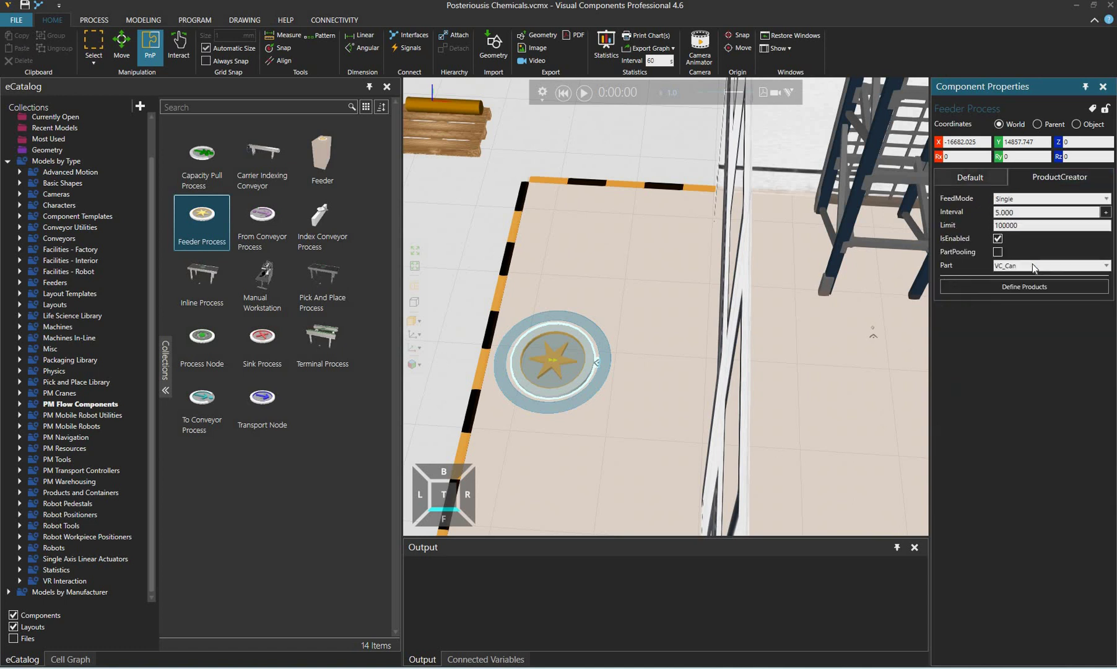
click(1032, 267)
click(104, 23)
click(98, 22)
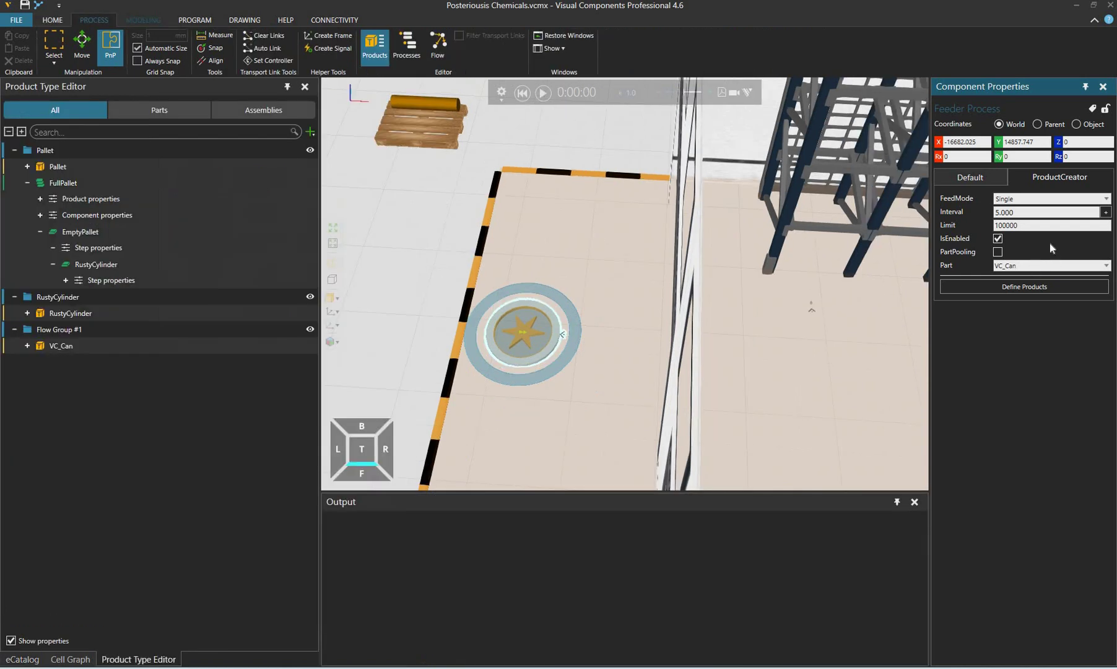
click(1040, 266)
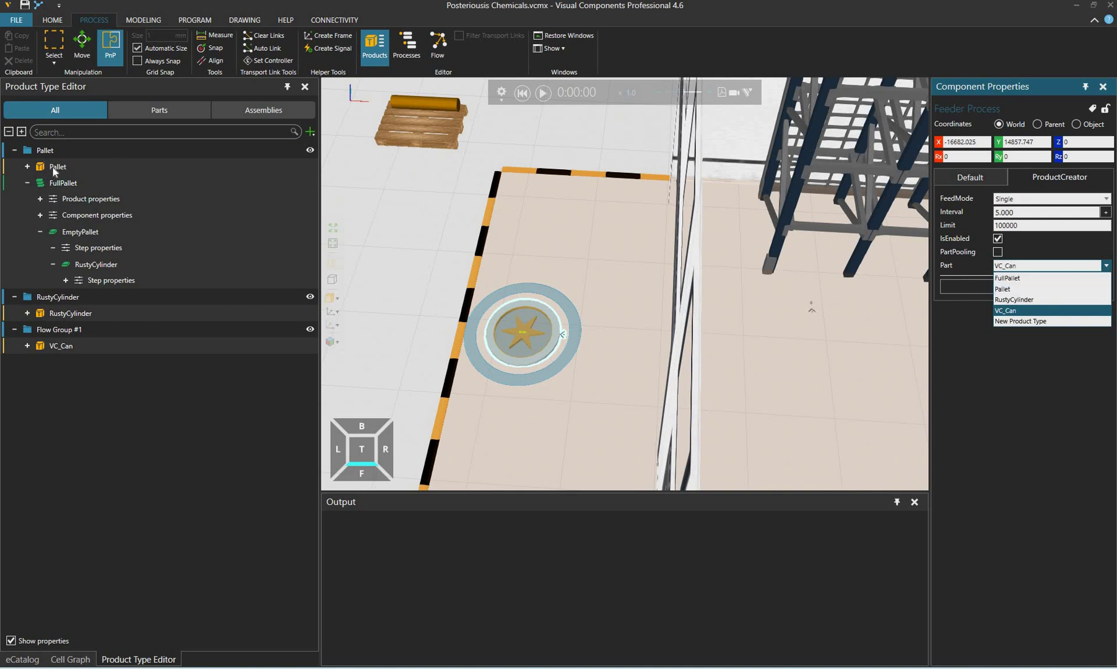
Delete Flow Group #1 together with its VC_Can product type.
click(124, 326)
key(Down)
key(Down)
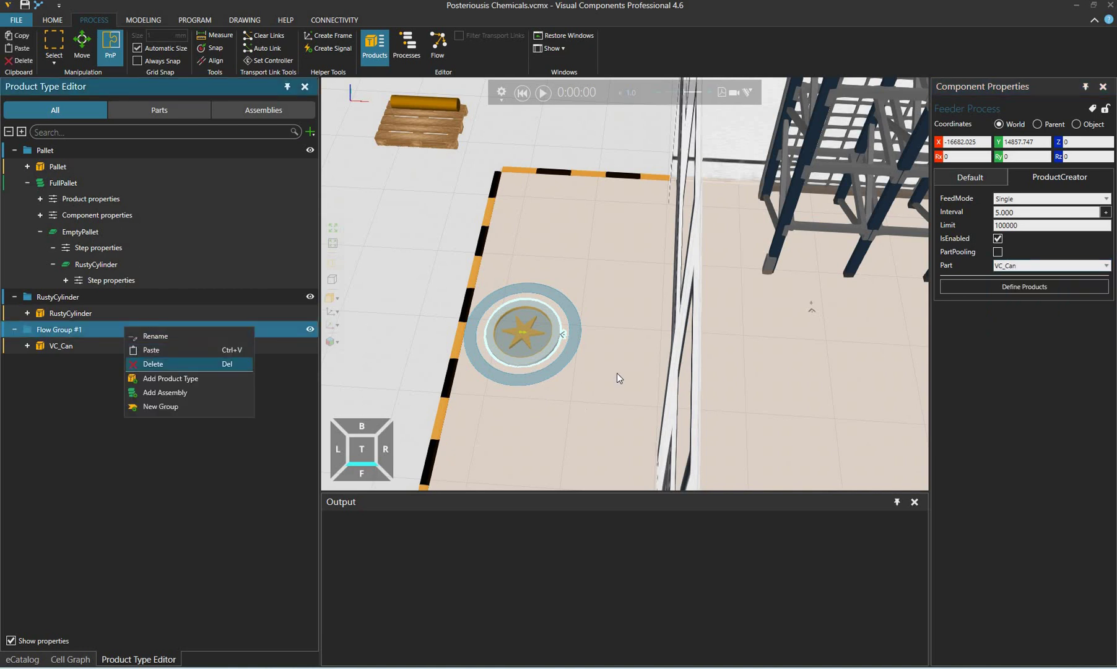
key(Return)
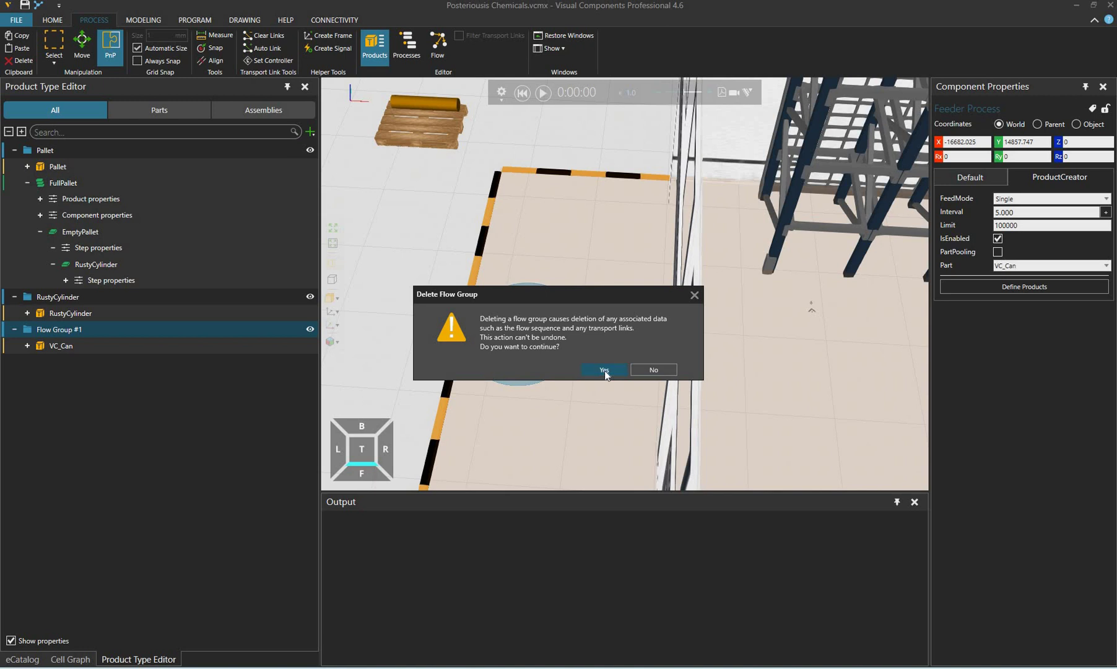
click(604, 369)
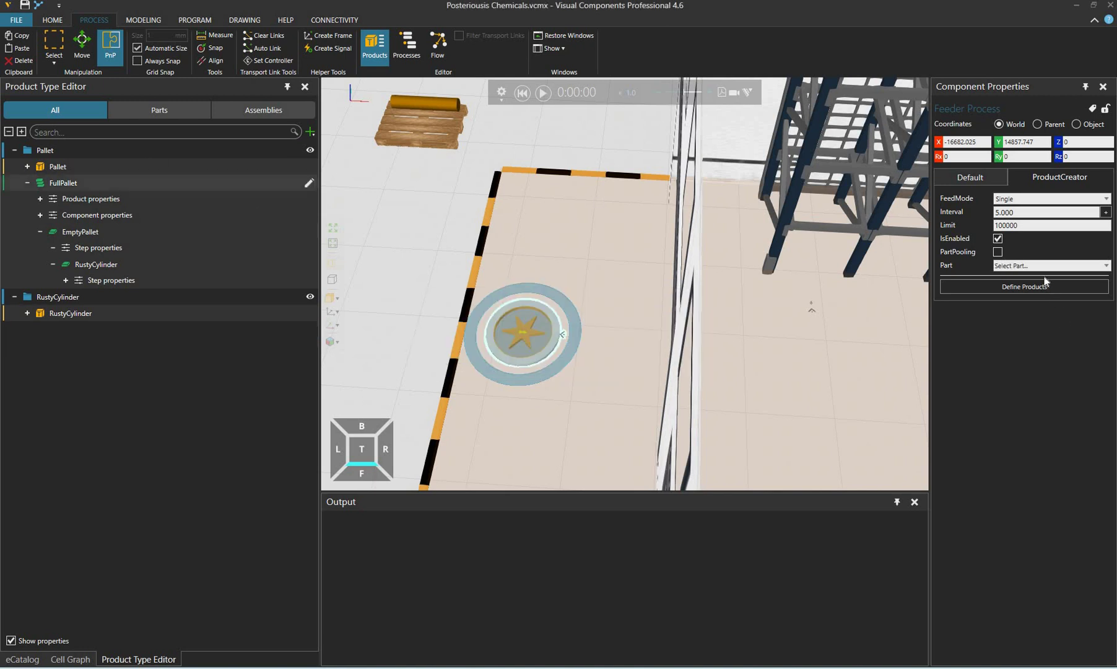
Set the feeder to create FullPallet parts at an interval of 100.
click(1028, 266)
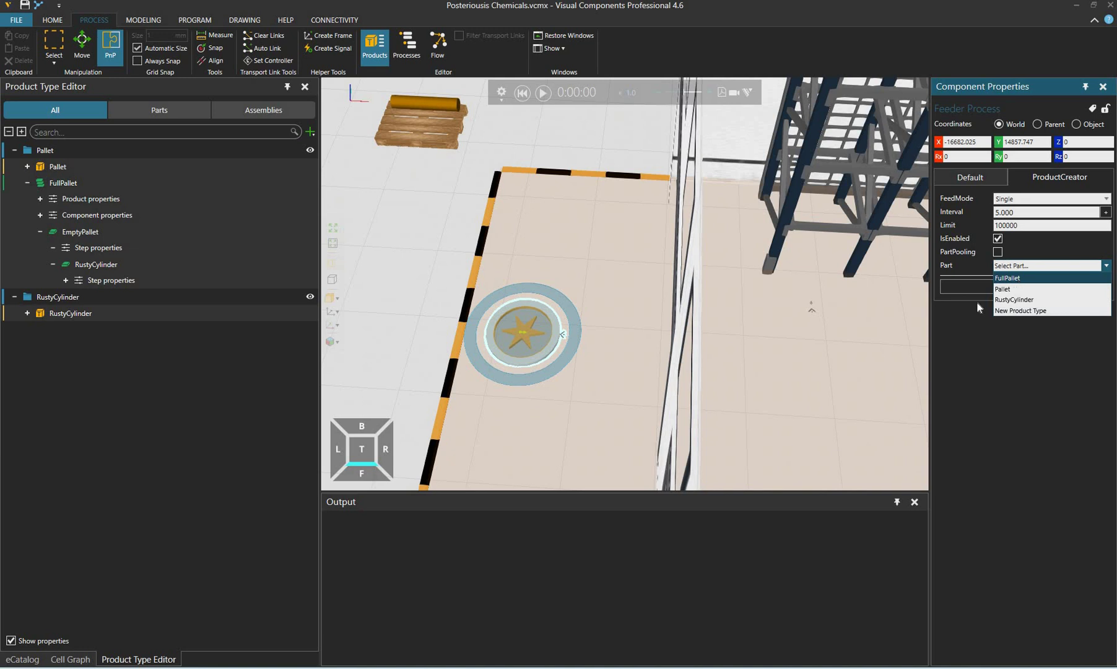
key(Return)
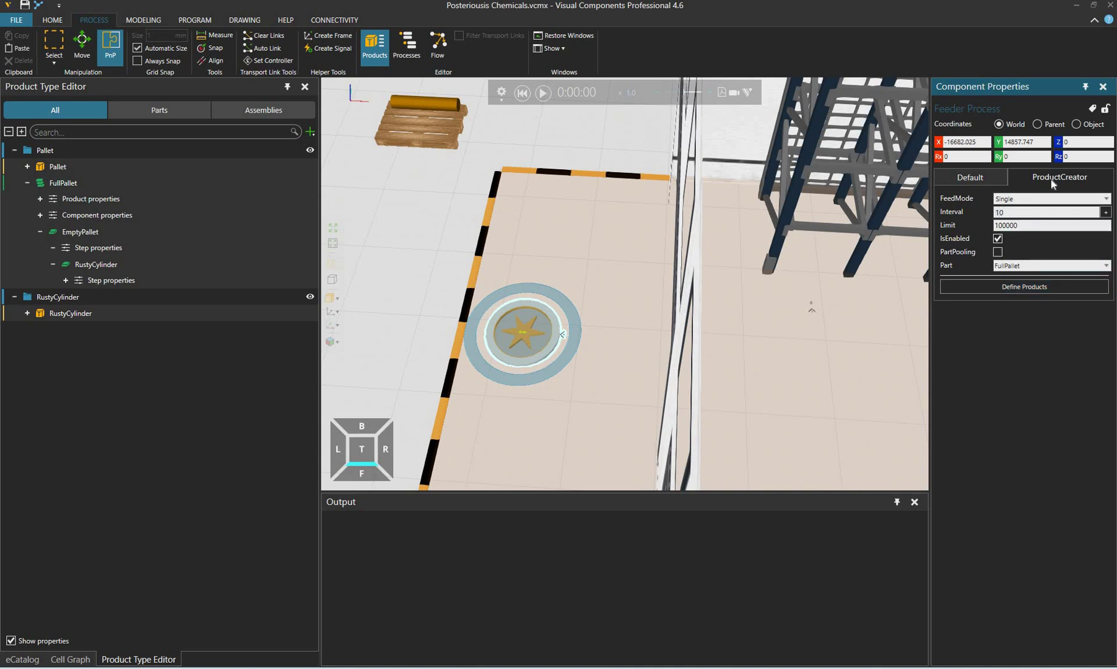
text(0)
key(Return)
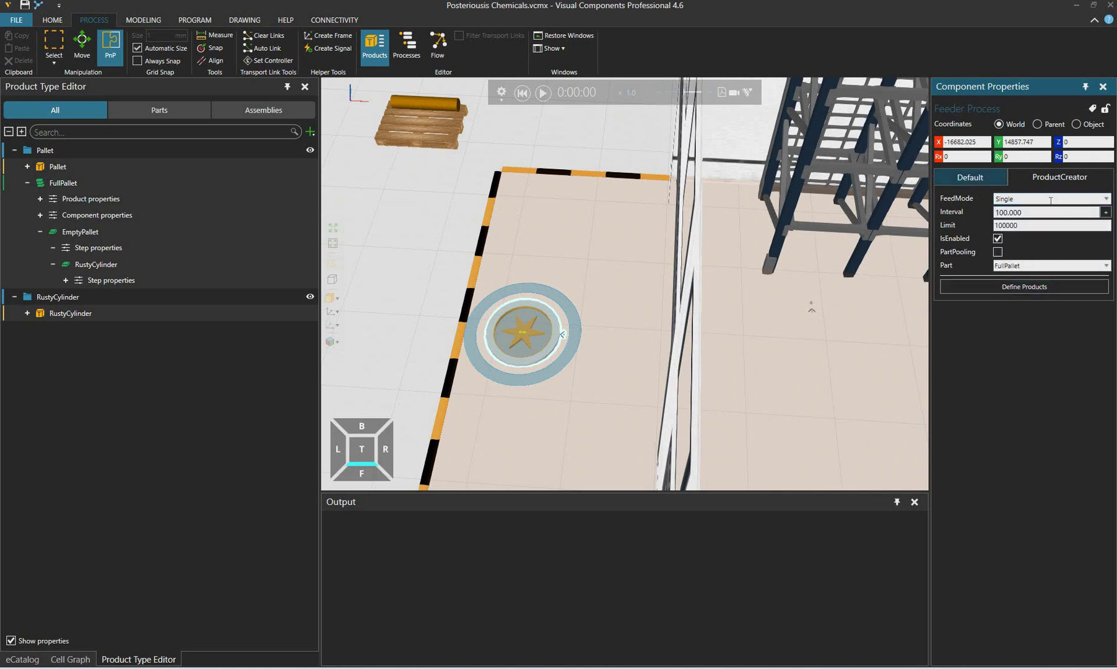
Rename the Feeder Process component as WarehouseMaterialIn.
click(970, 177)
key(ctrl+a)
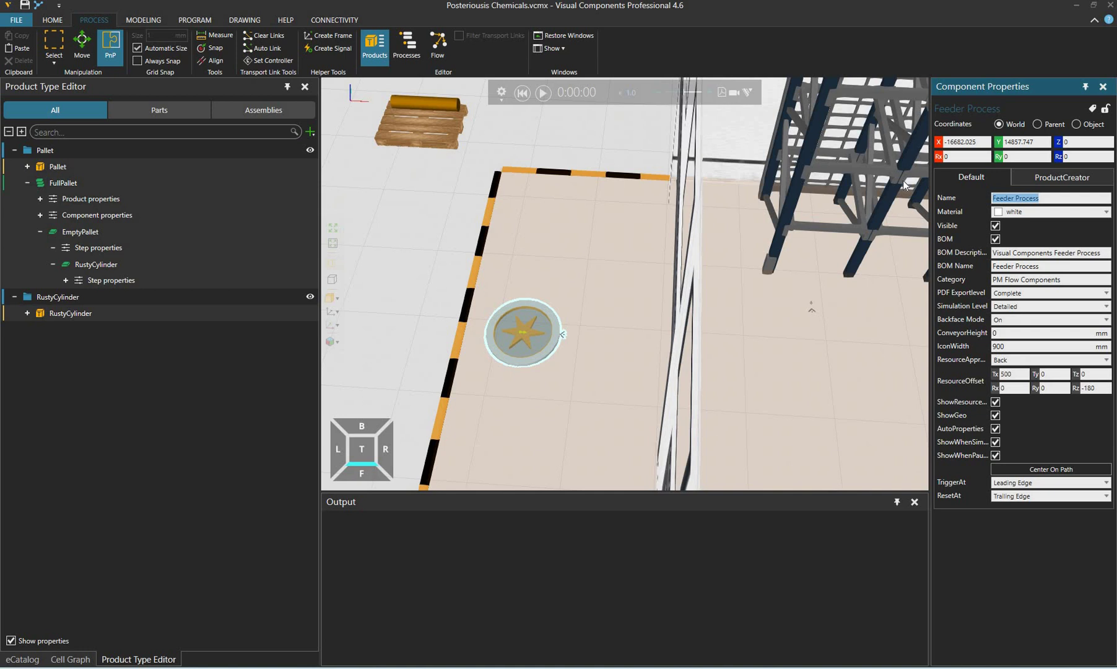
key(BackSpace)
text(War)
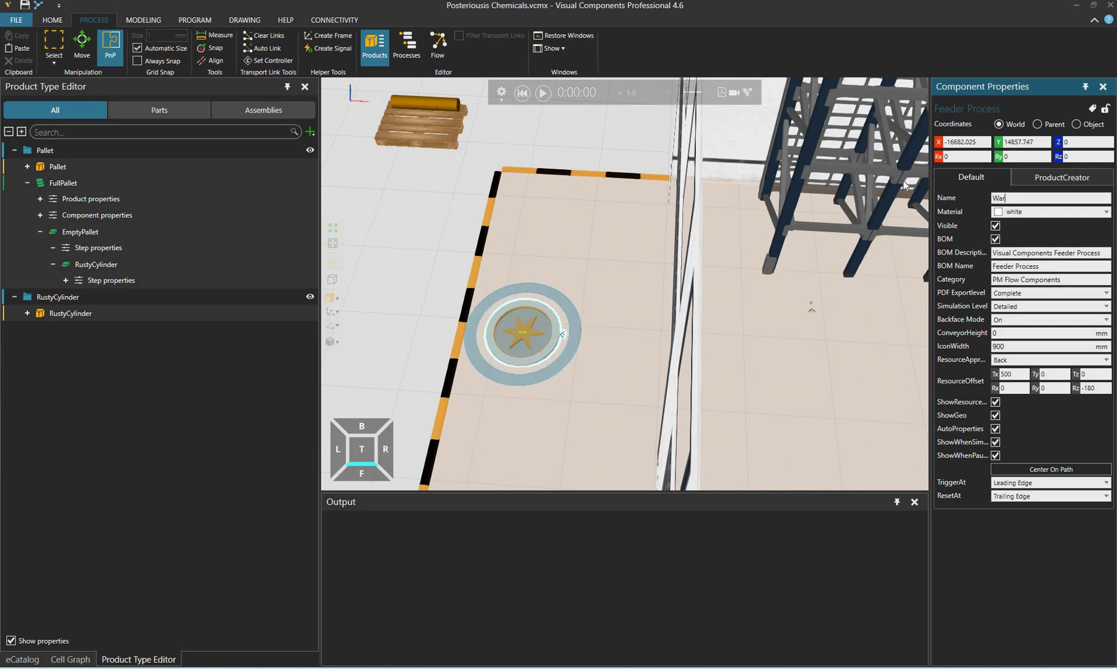
text(ehouseMate)
text(rua)
text(lIn)
key(Return)
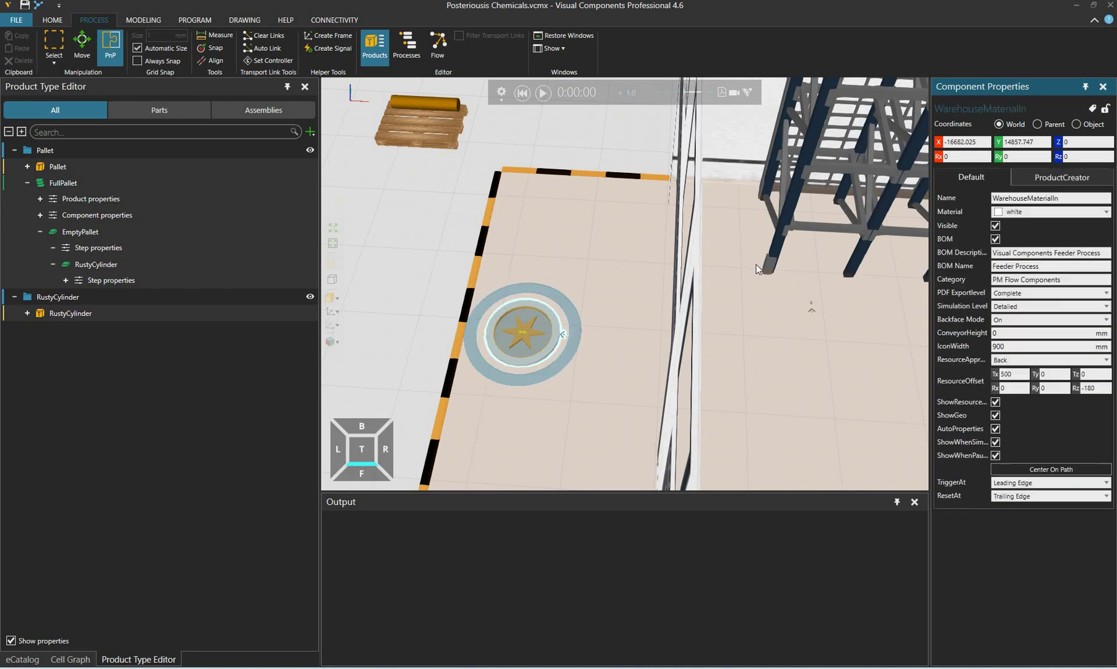
Run the simulation and look closely at the feeder to test its FullPallet creation.
right_drag(742, 263, 408, 248)
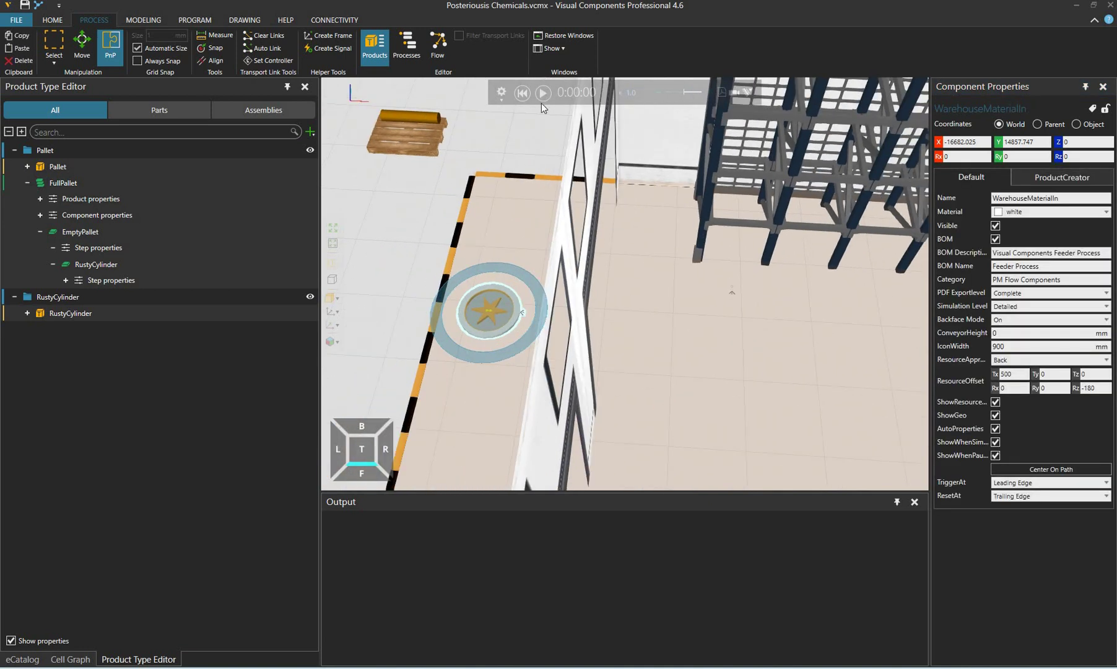
click(539, 134)
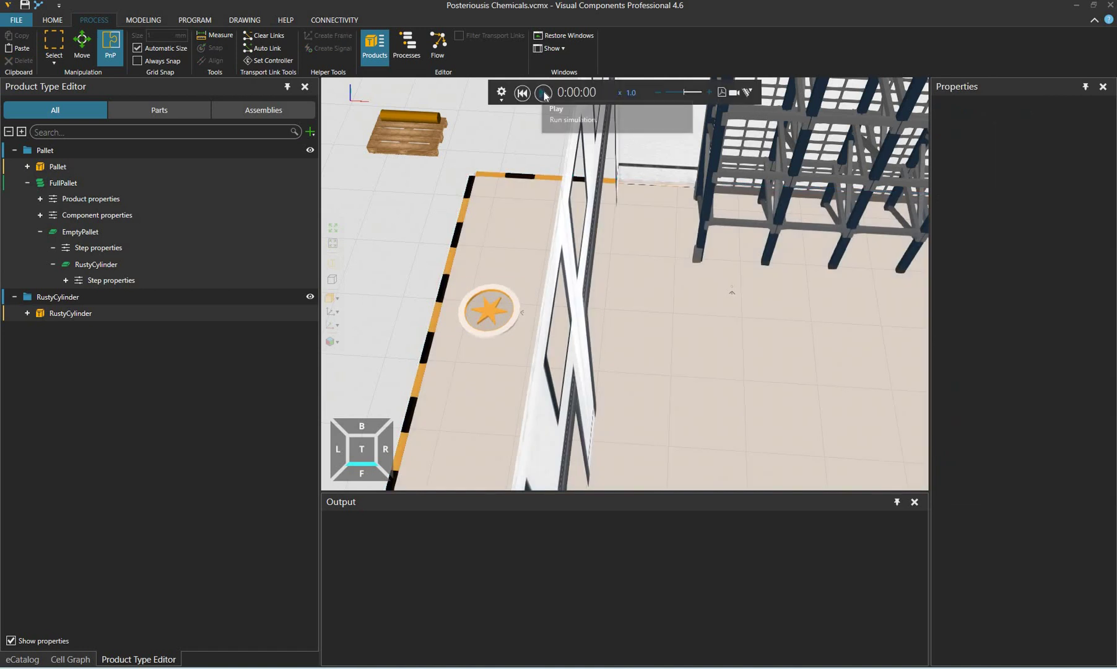
click(543, 93)
right_drag(436, 284, 531, 311)
scroll(396, 251, up, 3)
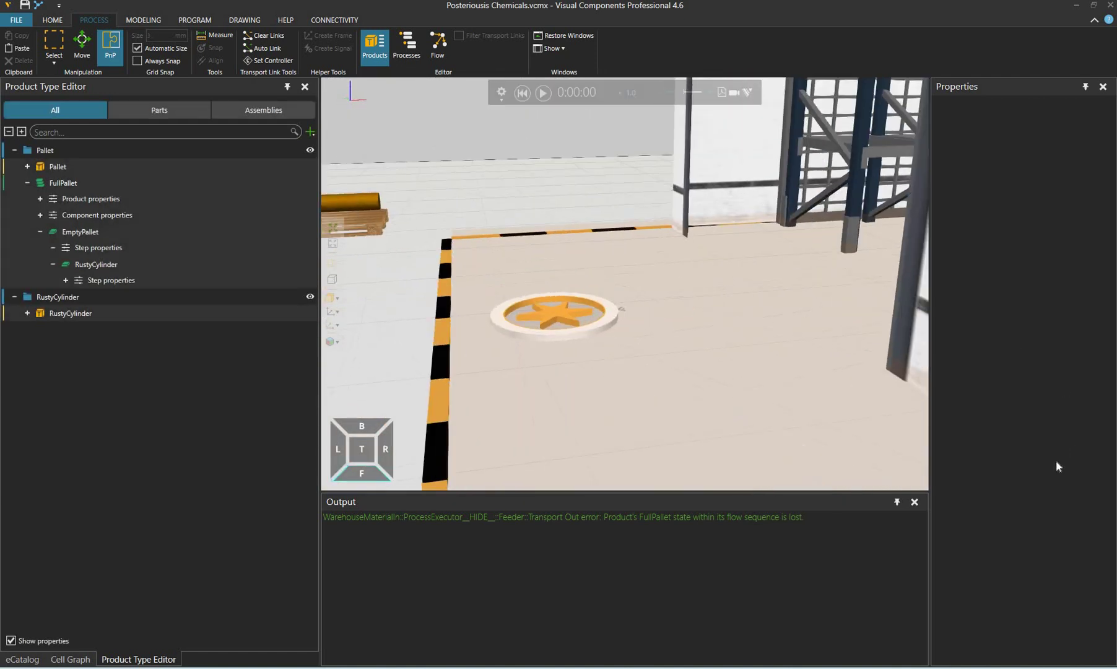
Hide the Fence and Wall Builder component that covers the floor around the feeder.
click(854, 347)
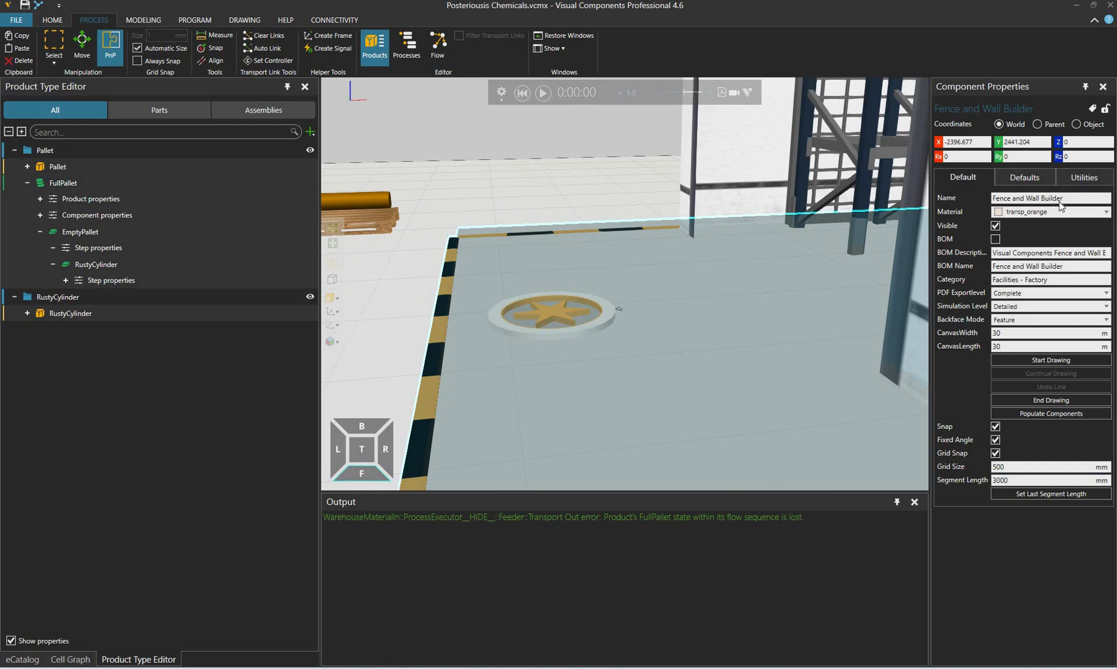
click(1023, 177)
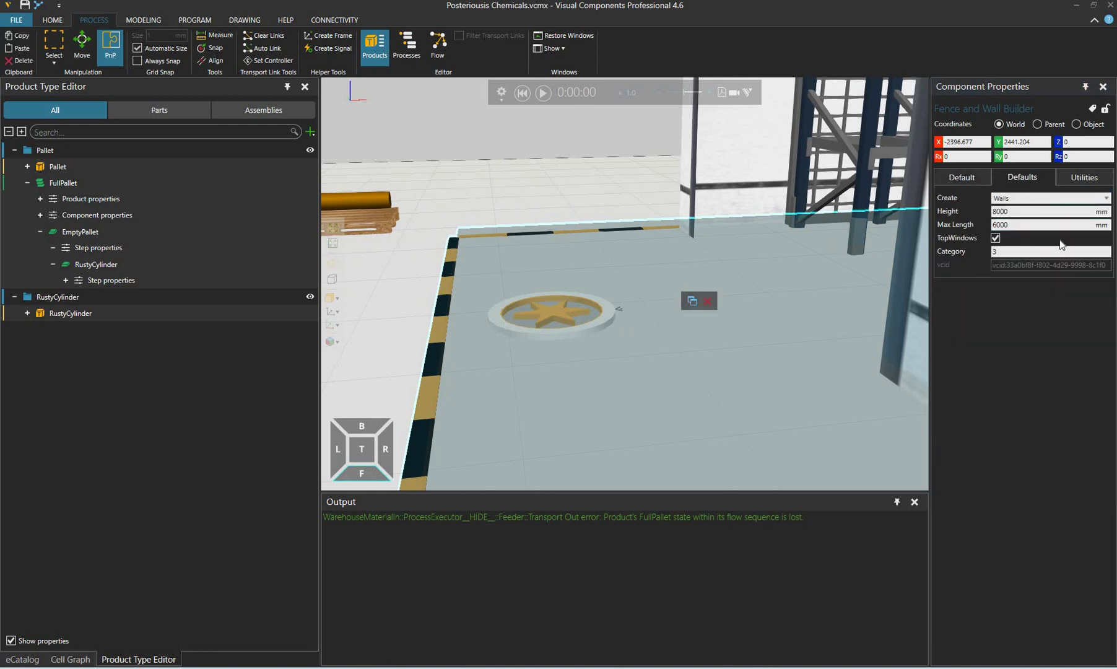
click(570, 328)
right_drag(582, 335, 961, 173)
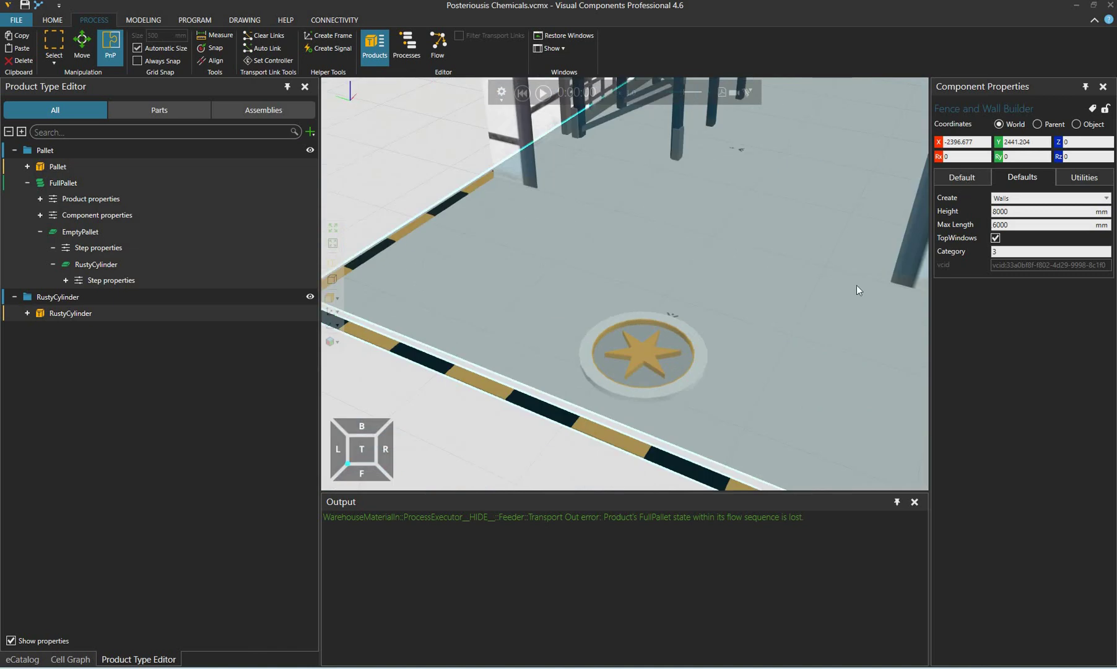
click(961, 178)
click(995, 226)
Set the WarehouseMaterialIn feeder to create Pallet parts and run the simulation to test it.
click(658, 348)
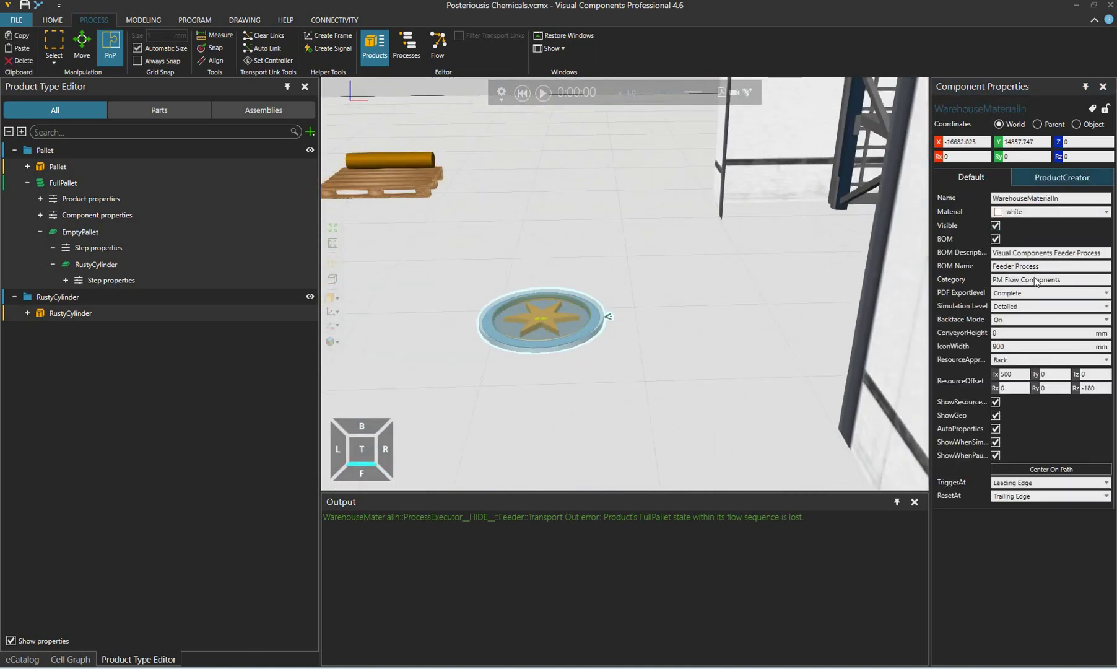
click(1020, 176)
click(1106, 265)
click(1053, 288)
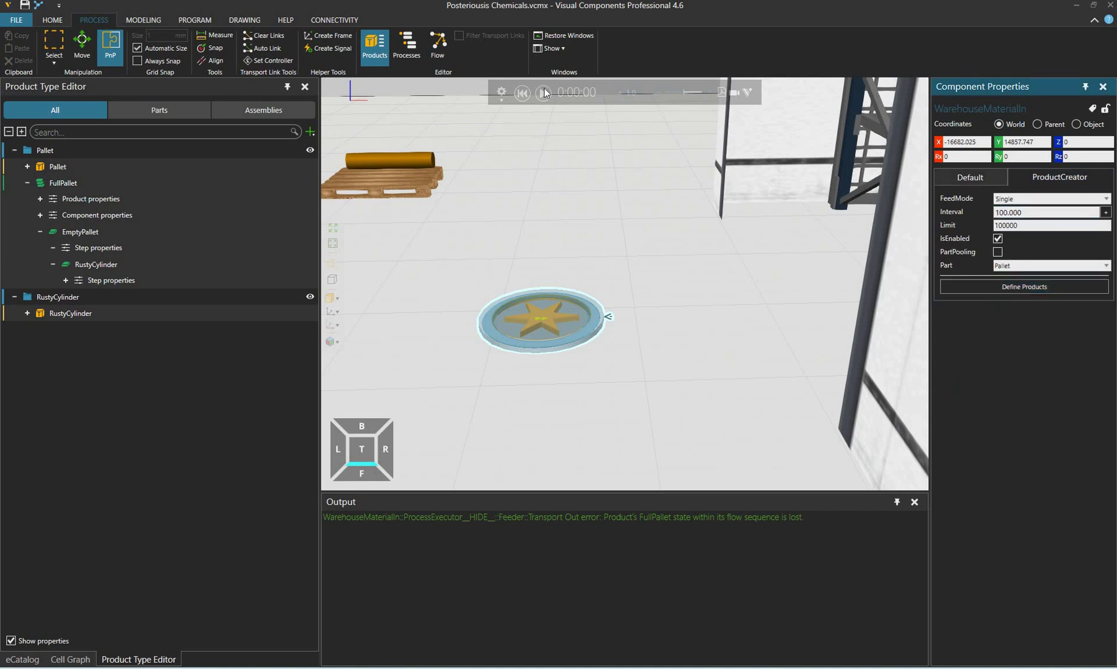
click(544, 92)
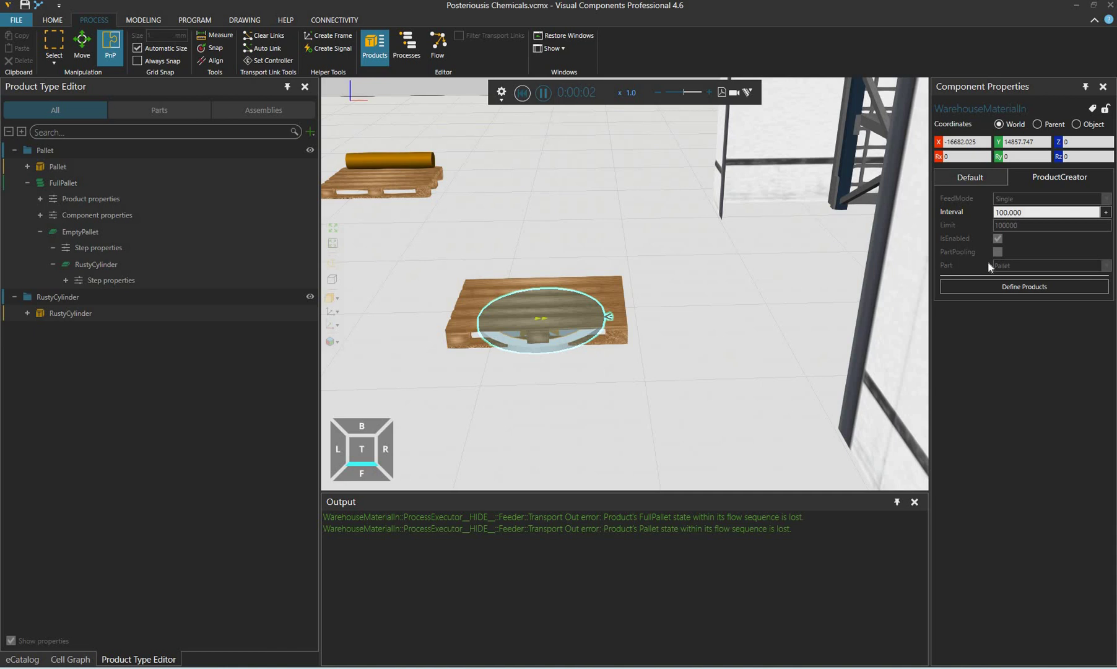
Reset the simulation and rerun it with the feeder's part set back to FullPallet.
click(524, 93)
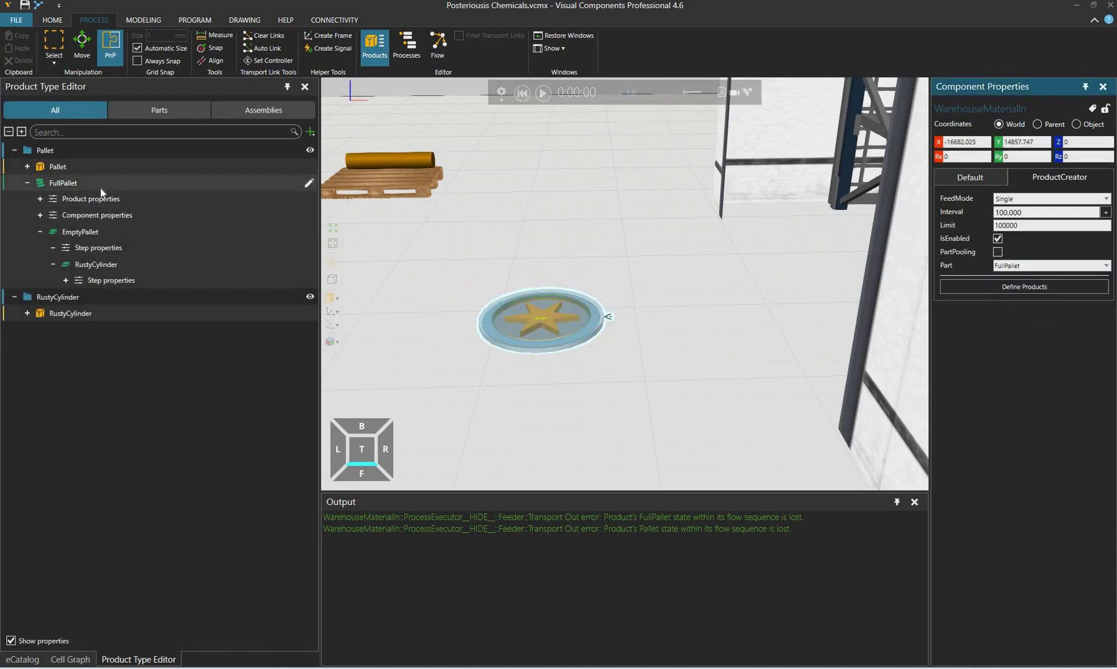
click(40, 199)
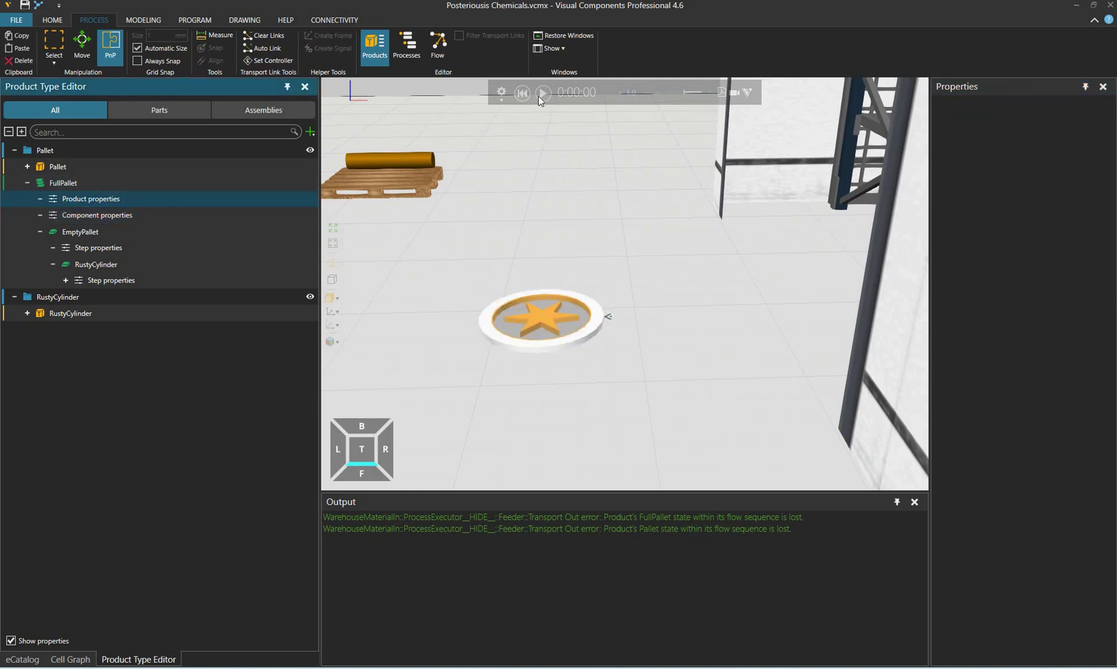
drag(481, 328, 481, 329)
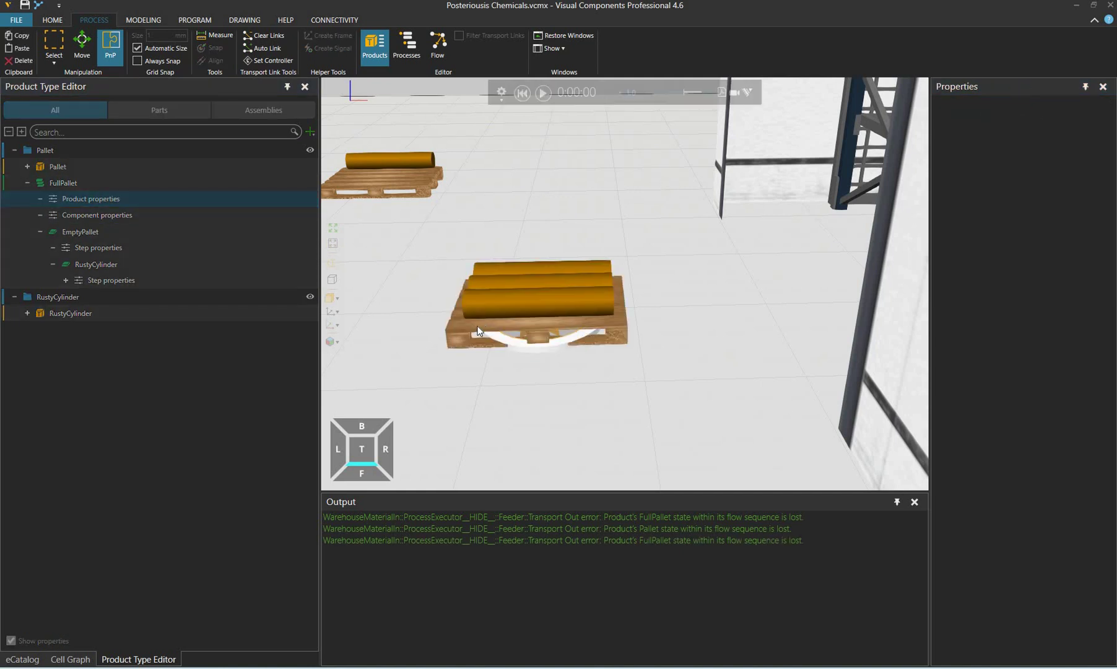
Examine the component properties of the created Euro Pallet and its assembly base component.
click(480, 330)
right_click(478, 327)
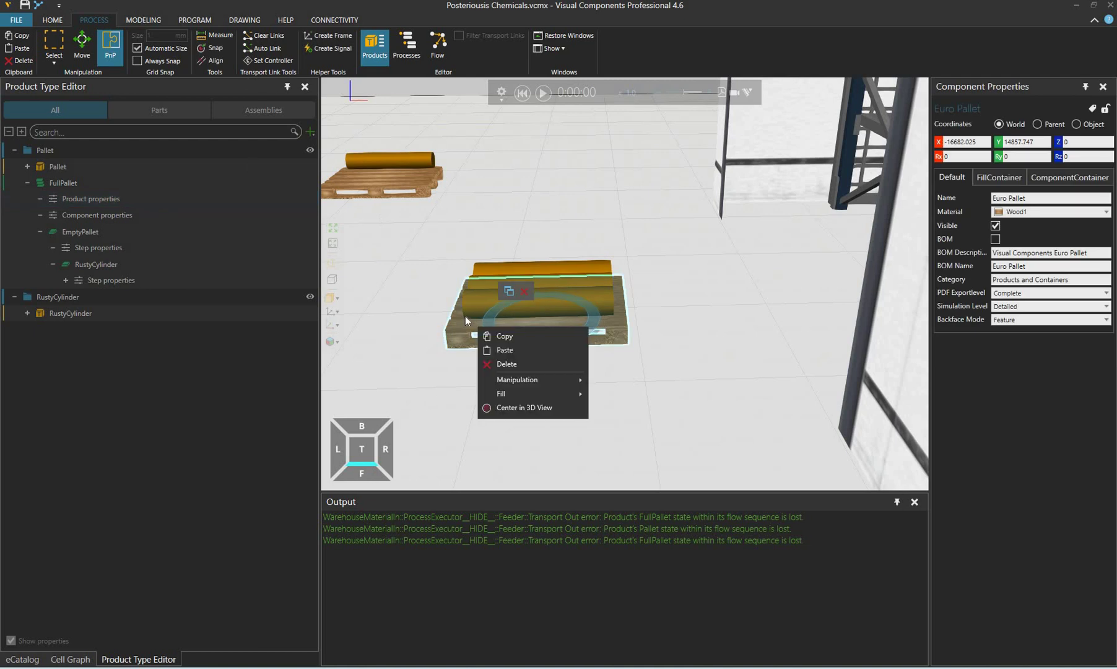
click(463, 339)
click(456, 331)
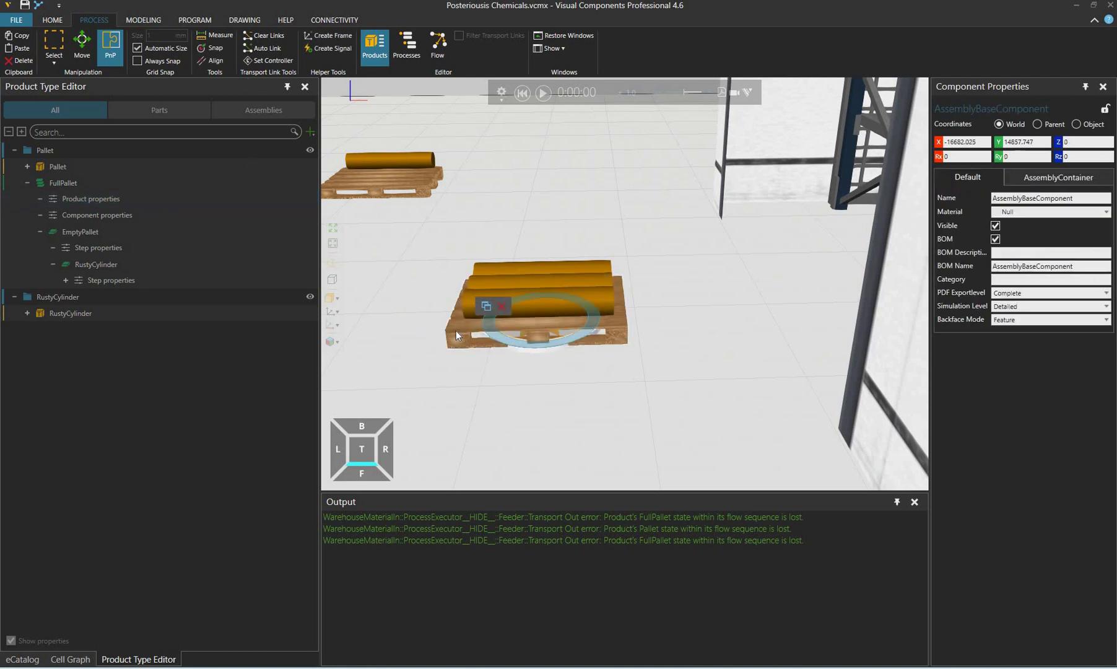
click(456, 331)
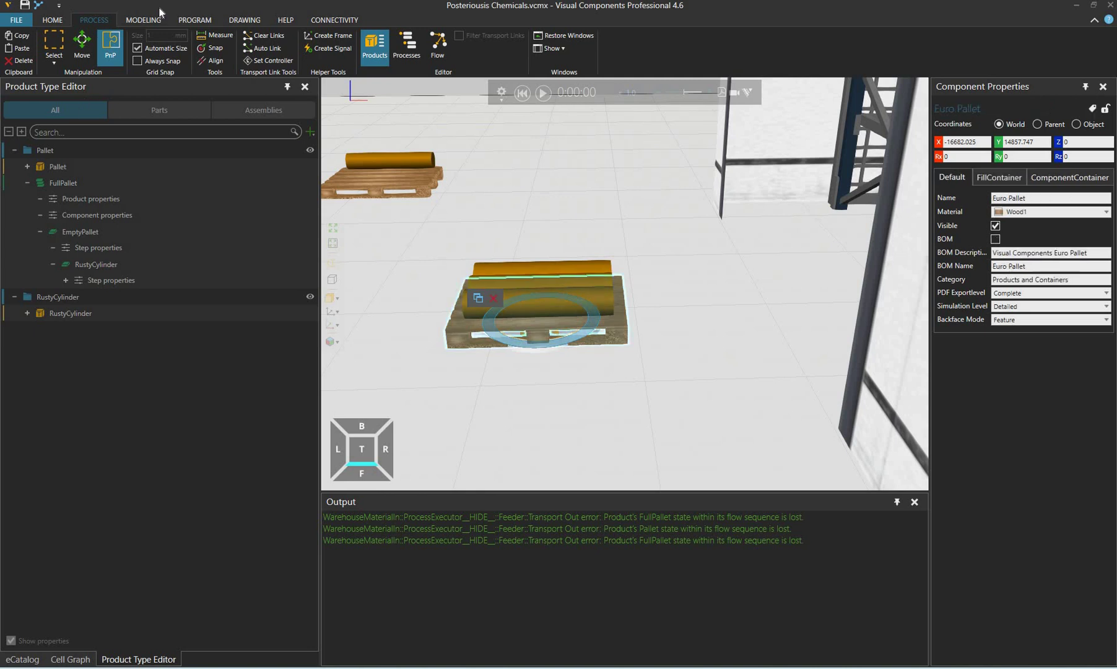
Inspect the component structure and behaviors of the RustyCylinder and the Euro Pallet created at the feeder.
click(148, 19)
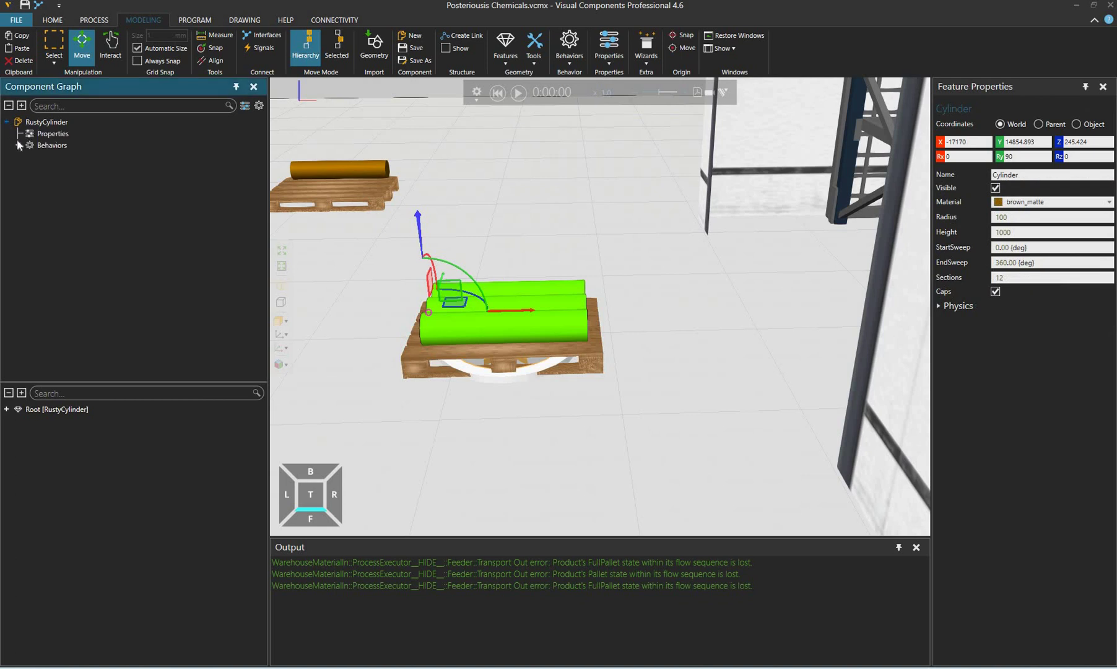
click(18, 146)
click(586, 361)
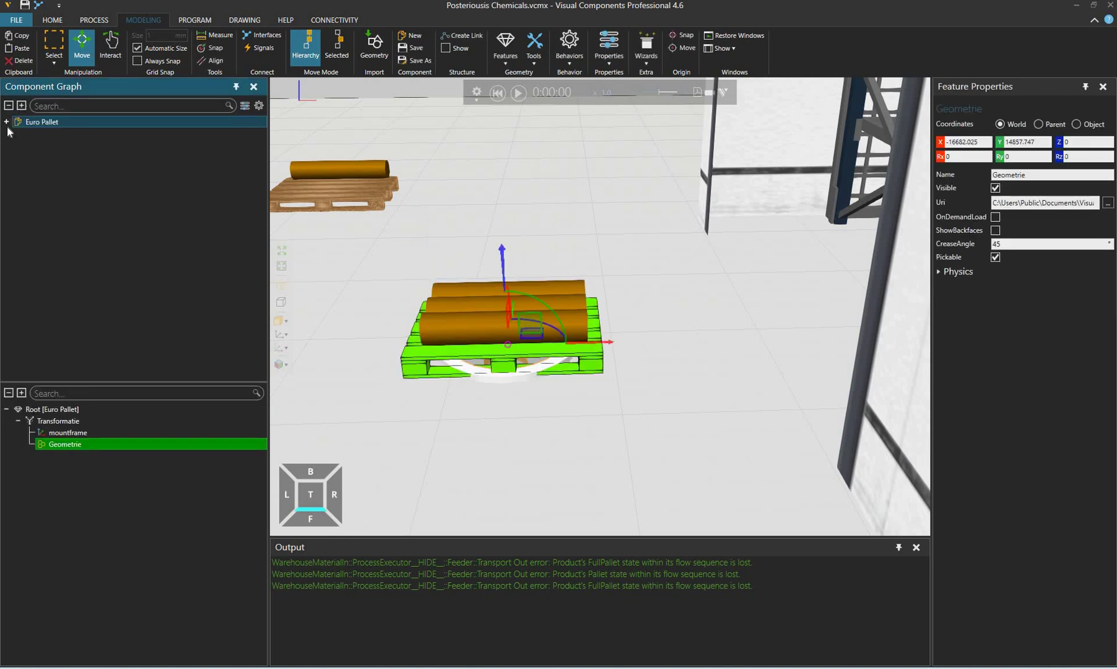
click(7, 122)
click(18, 145)
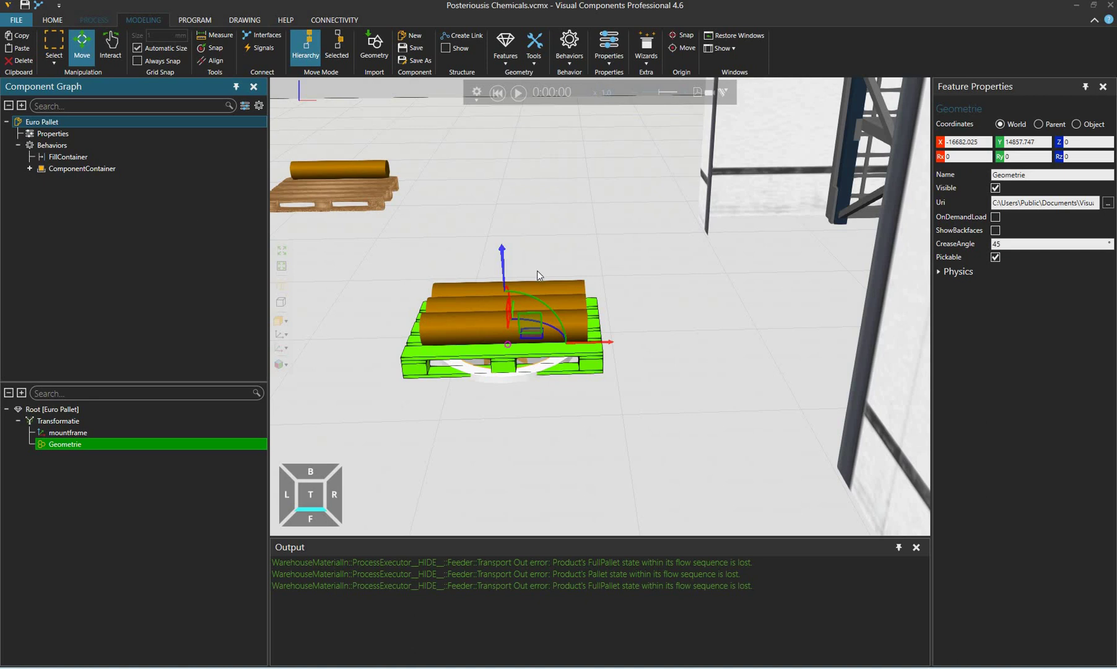
click(94, 20)
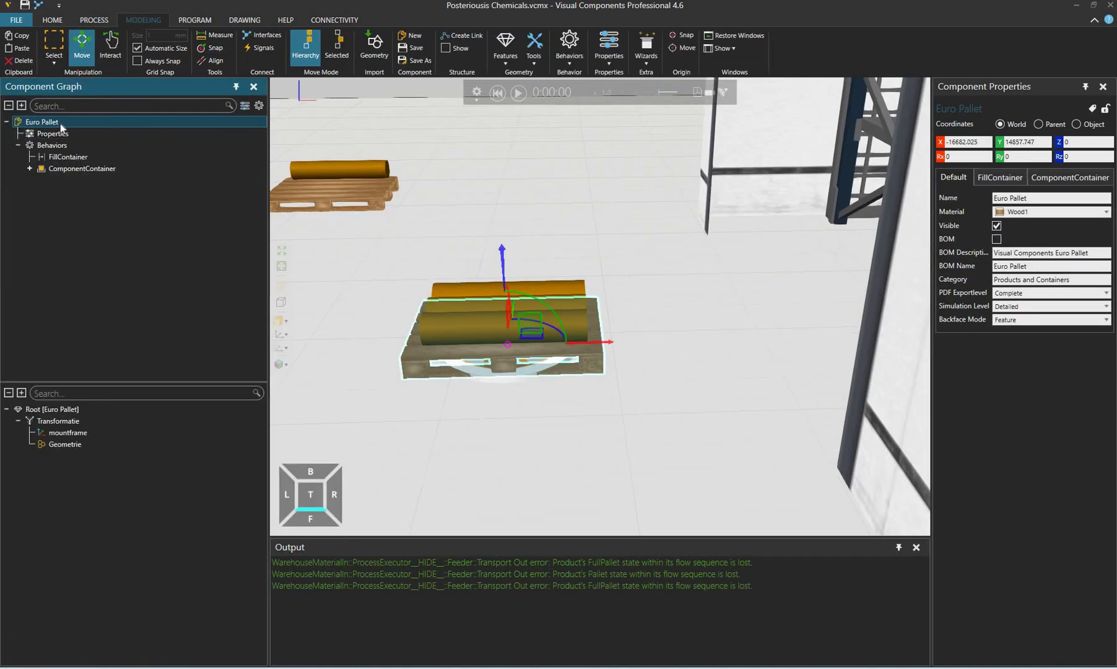
click(60, 123)
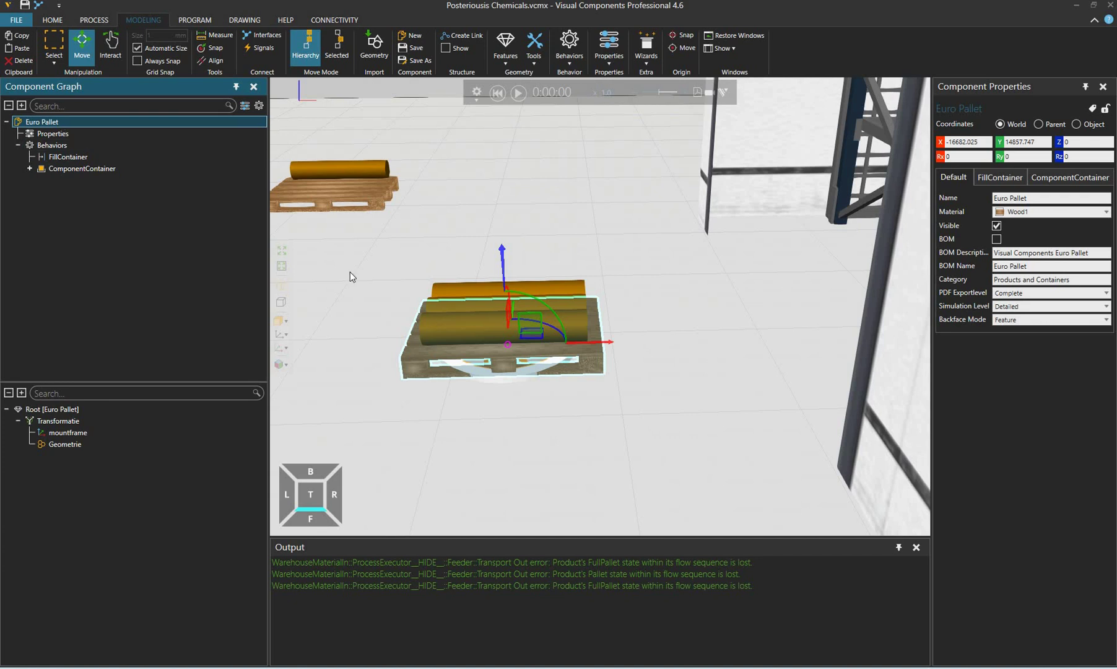
Inspect the behaviors of the original Euro Pallet standing apart from the feeder for comparison.
click(328, 198)
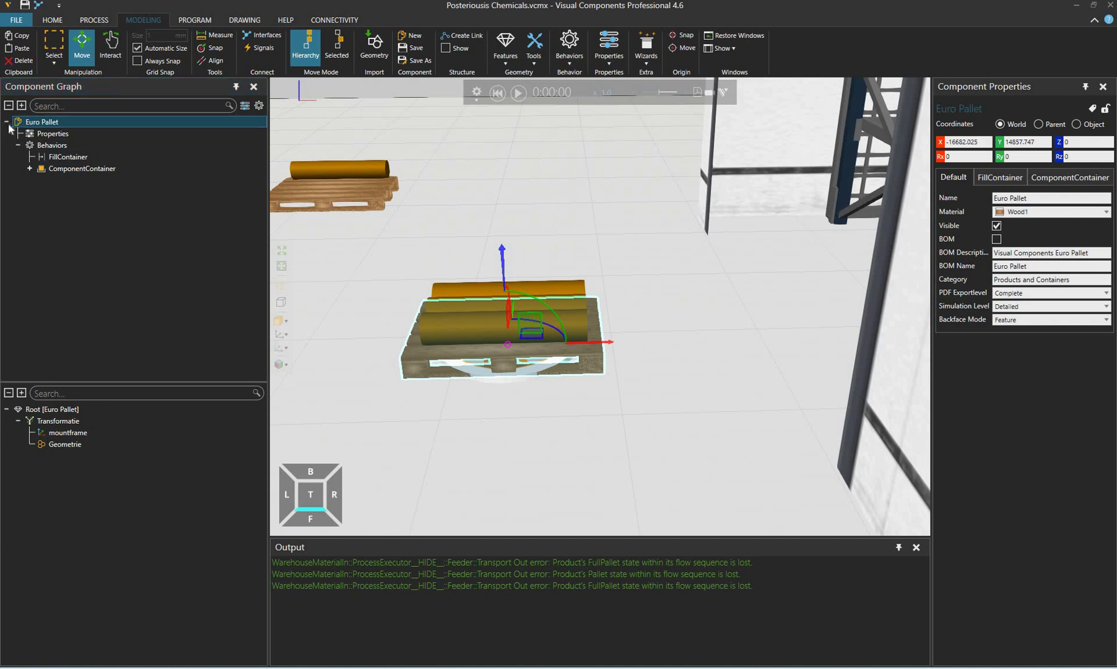
click(8, 123)
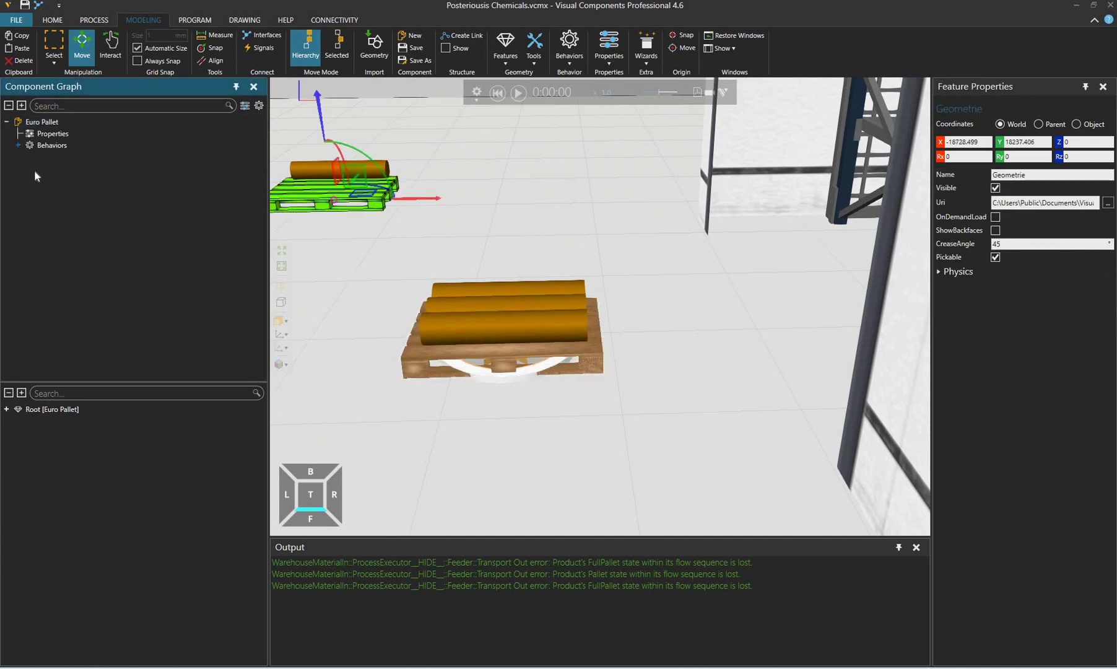
click(18, 146)
click(29, 168)
Examine the ComponentContainer and FillContainer properties of the Euro Pallet created at the feeder.
click(425, 367)
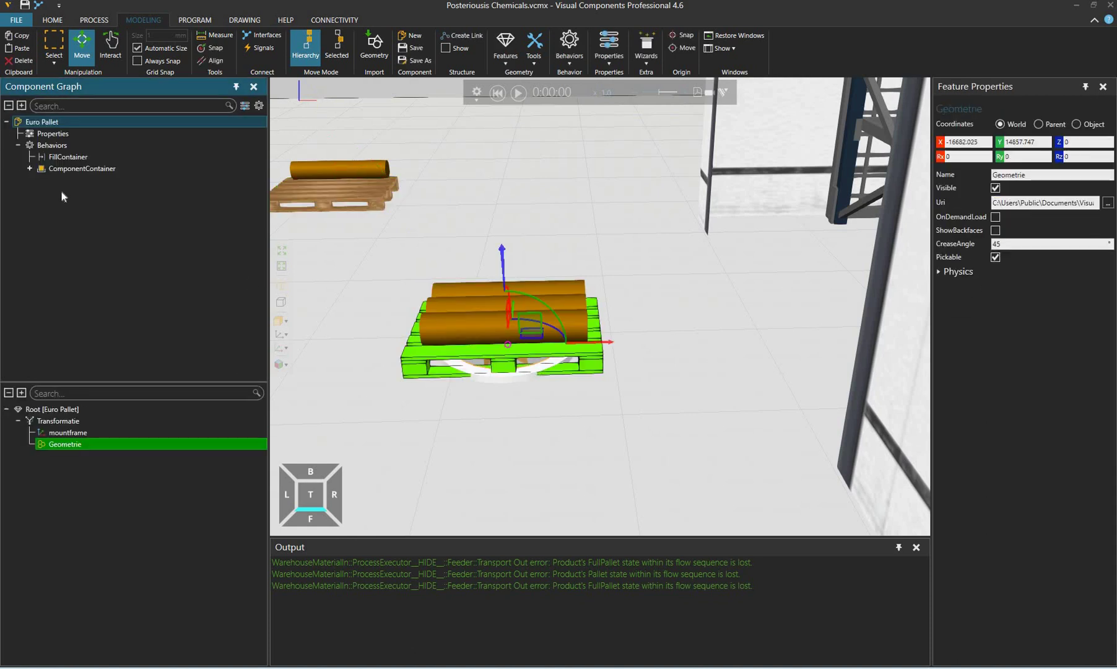
double_click(59, 167)
click(95, 163)
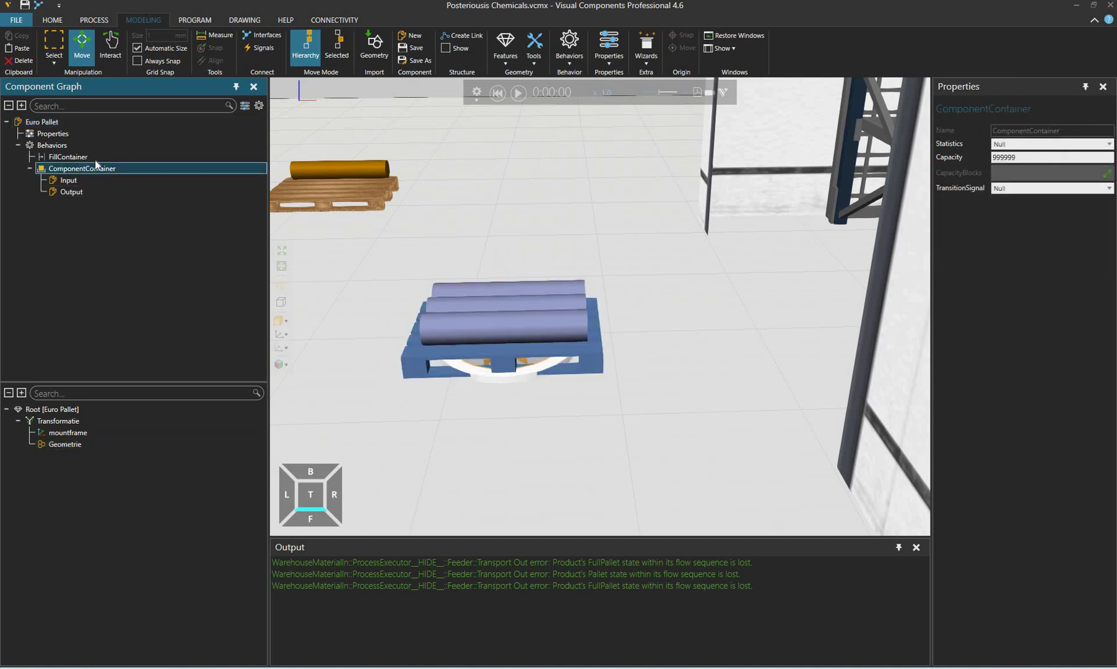
mouse_move(407, 233)
right_down()
mouse_move(389, 236)
mouse_move(409, 244)
right_up()
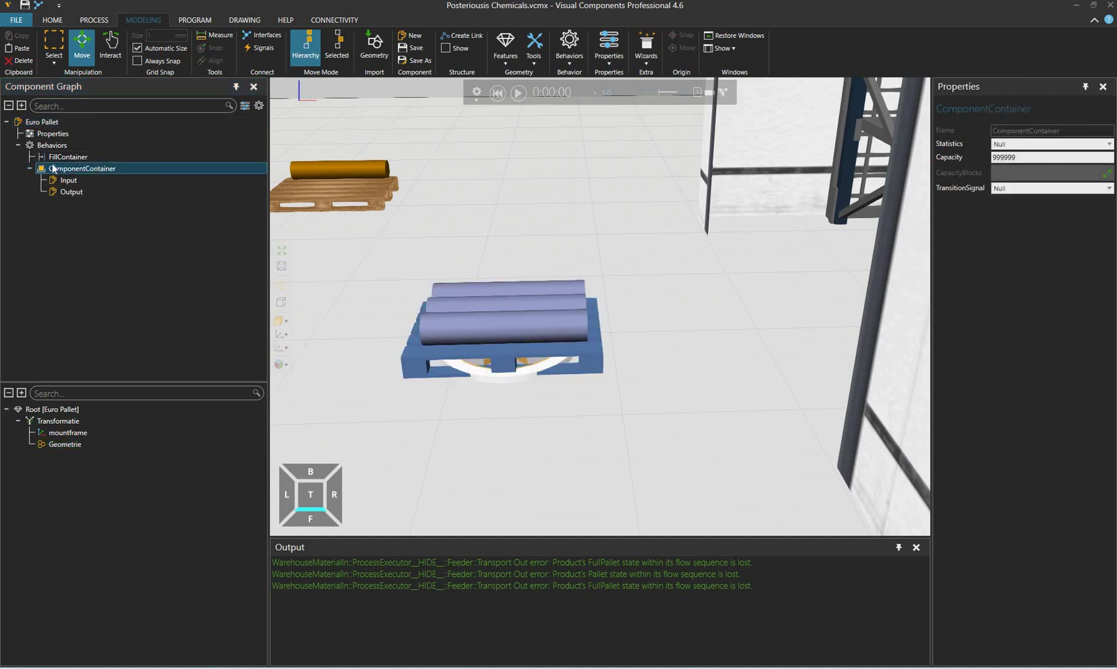
click(65, 157)
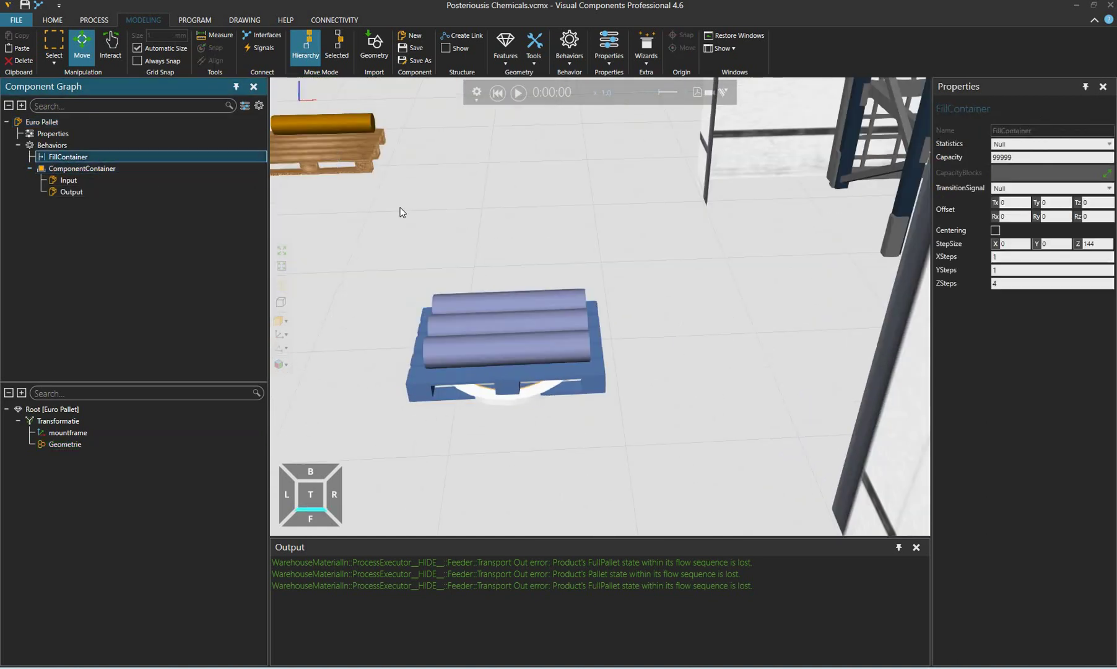
Return to the layout workspace, rerun the simulation to check the pallet at the feeder, and reset it.
click(49, 23)
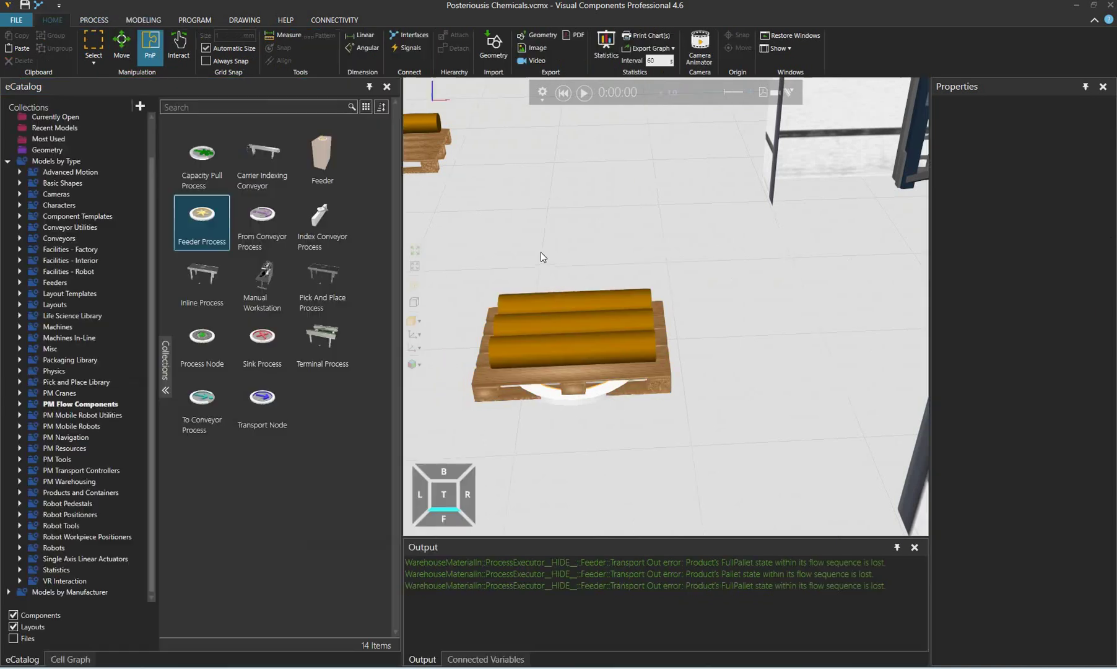
right_drag(540, 252, 565, 164)
scroll(586, 378, down, 3)
click(583, 238)
scroll(566, 160, down, 2)
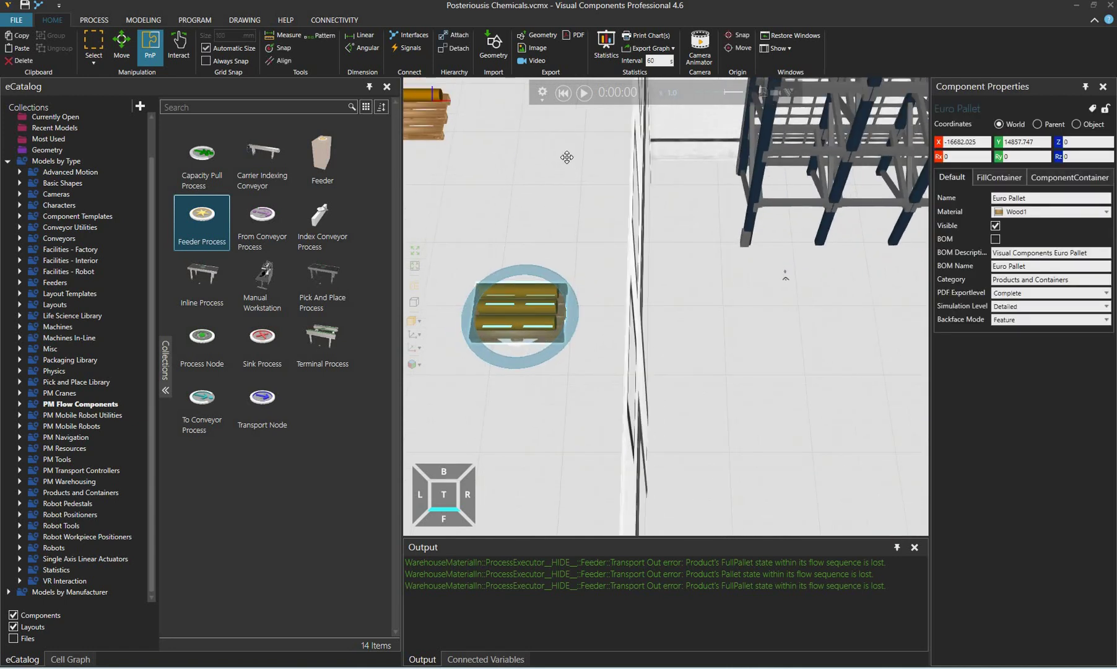
right_drag(574, 95, 568, 95)
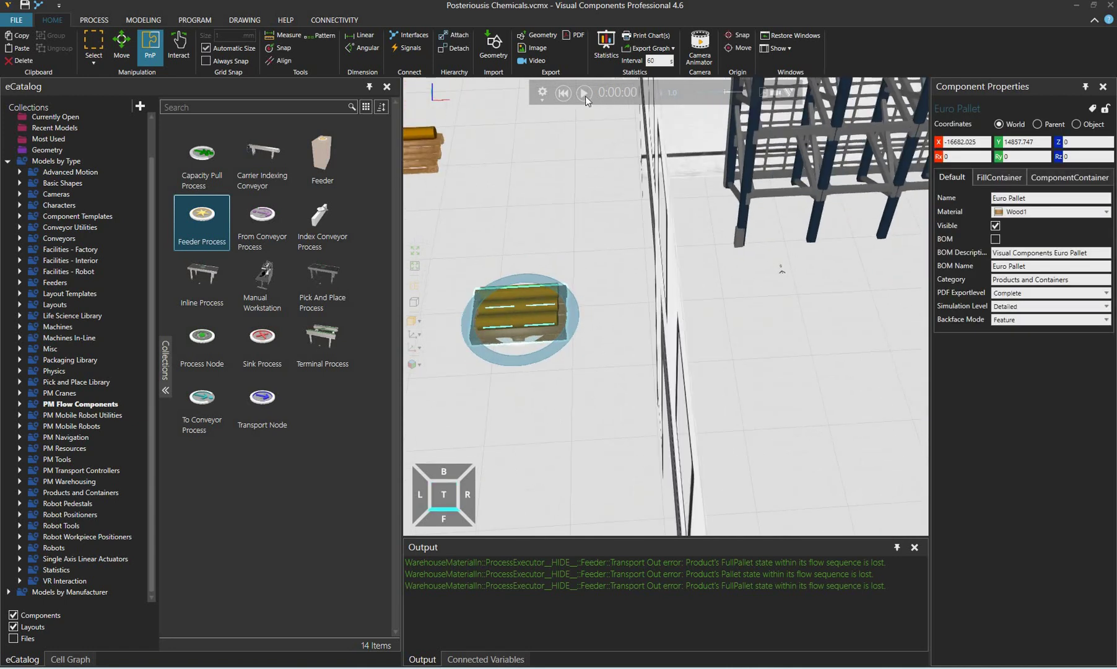
click(564, 93)
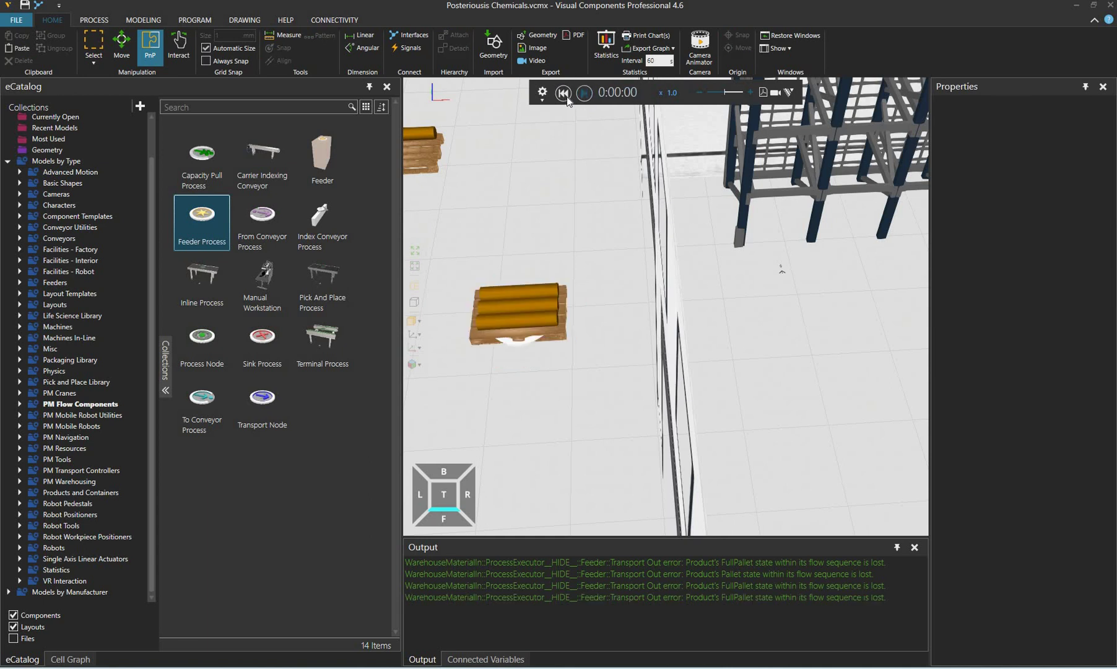
right_drag(692, 227, 673, 211)
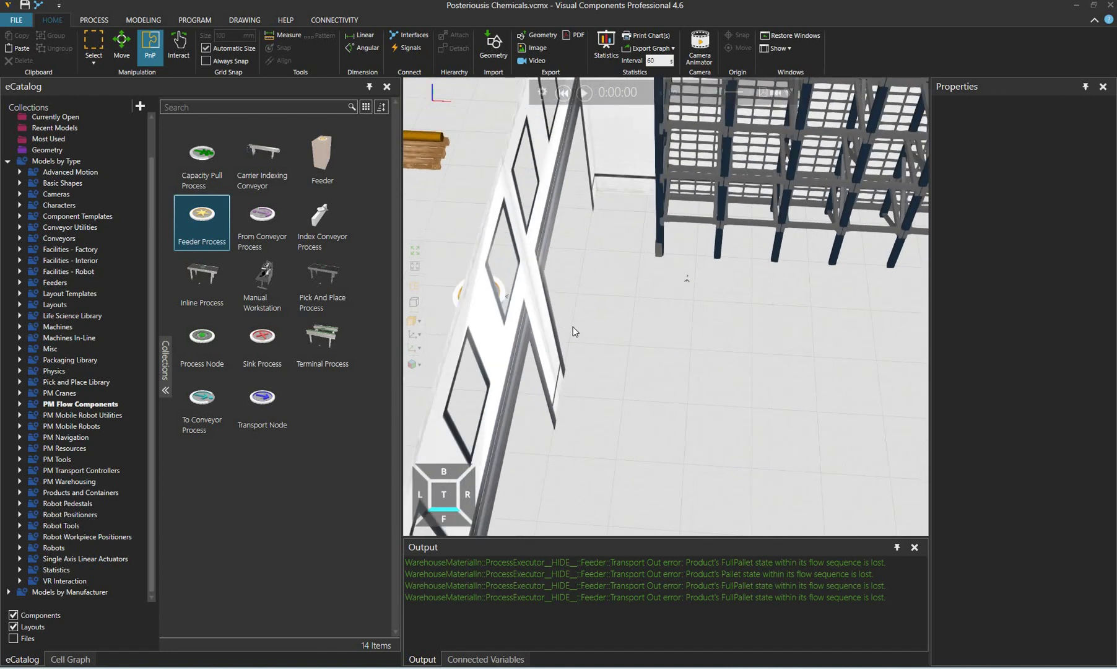
scroll(574, 330, down, 2)
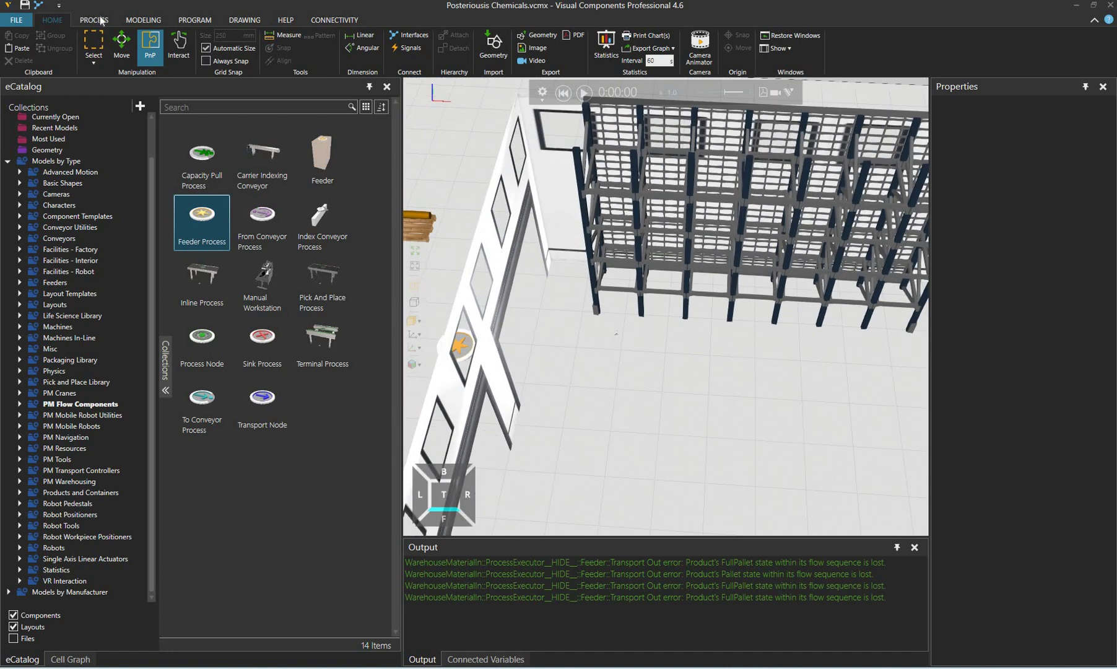
Rename the feeder's process routine to WarehouseIN in the process editor.
click(102, 17)
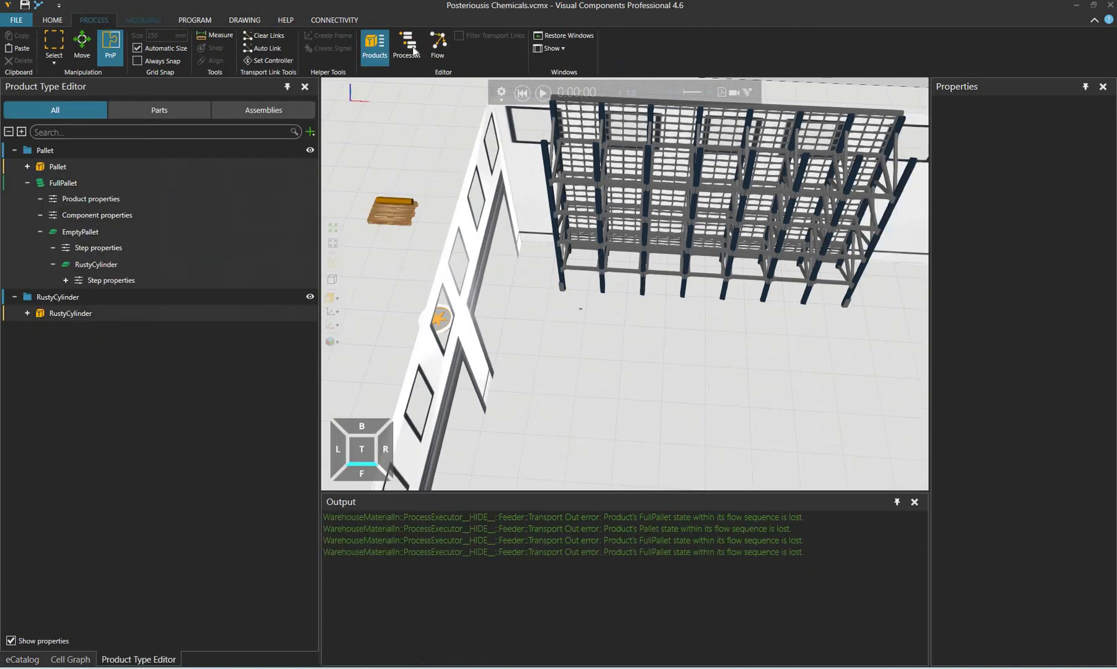
click(413, 48)
double_click(467, 320)
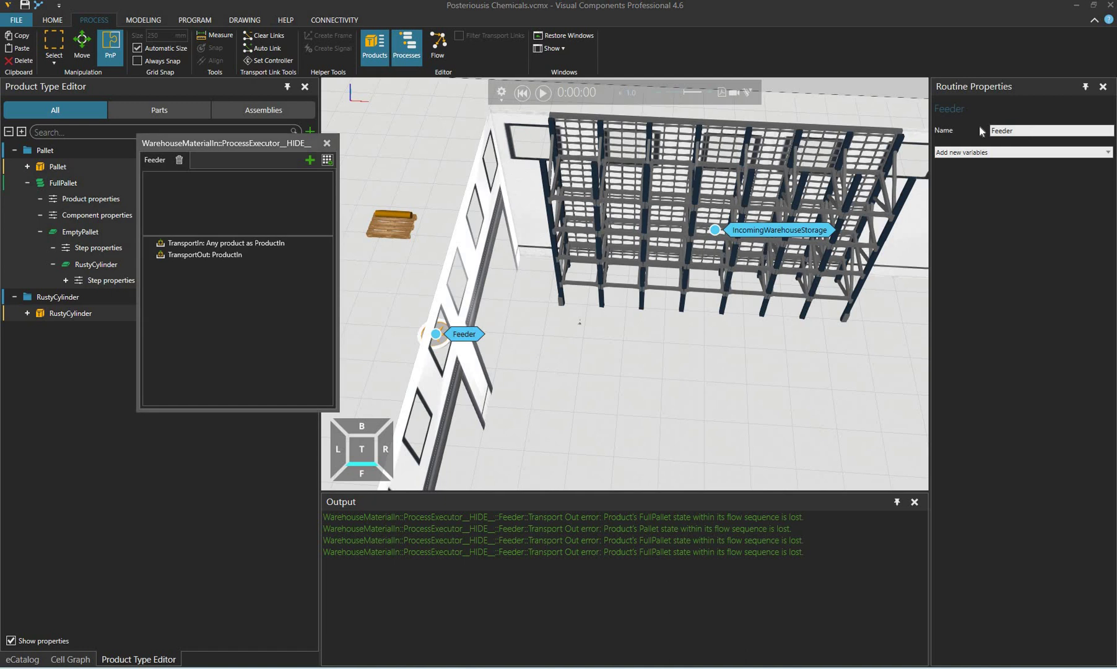
click(979, 127)
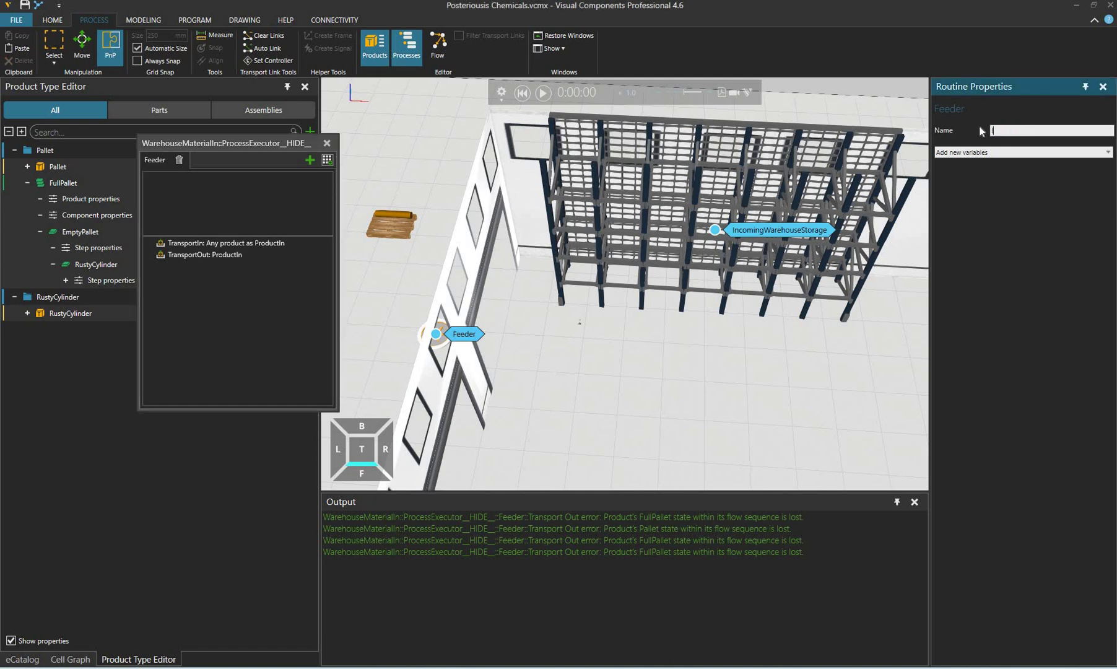
text(WarehouseIN)
key(Return)
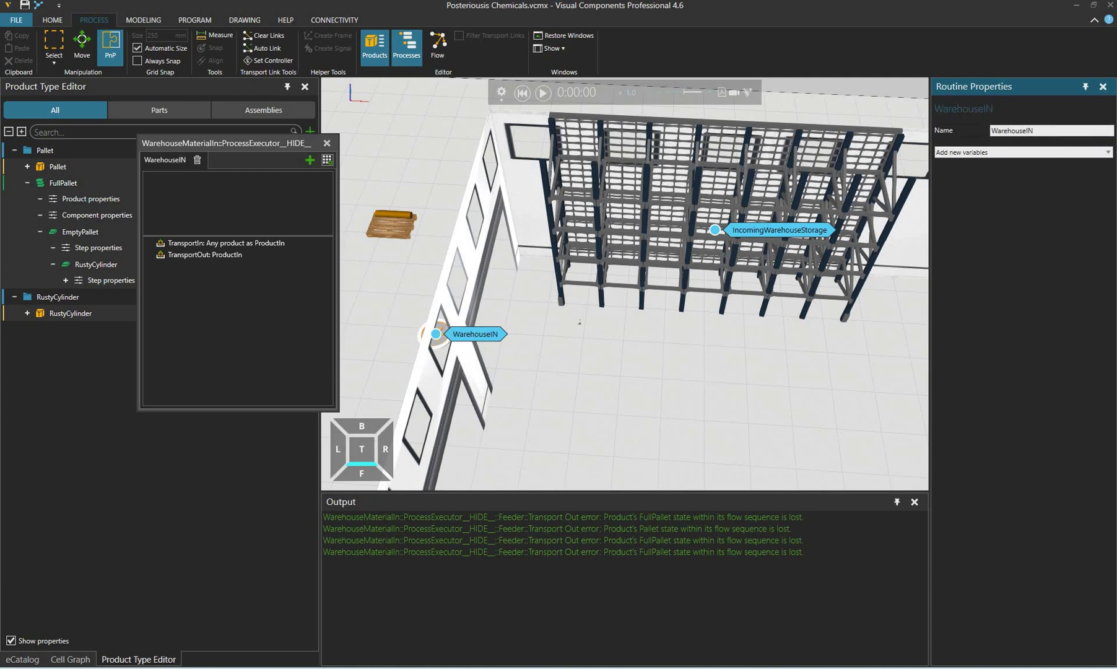
Rename the WarehouseMaterialIn component to WarehouseIN, matching the copied routine name.
click(61, 662)
key(ctrl+c)
click(70, 658)
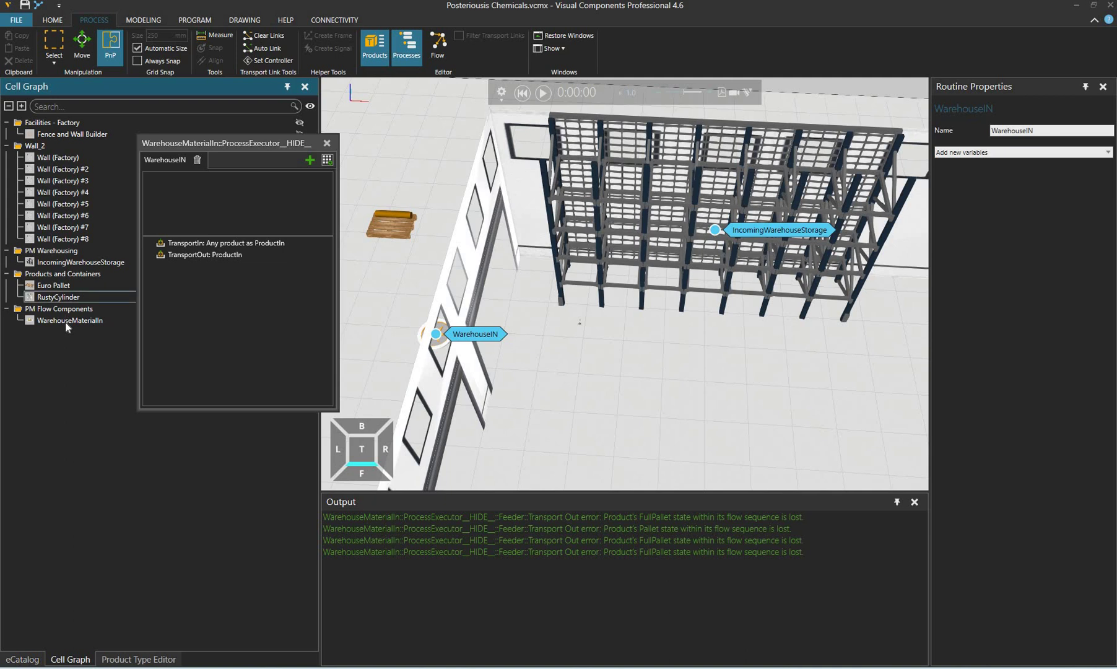
click(67, 320)
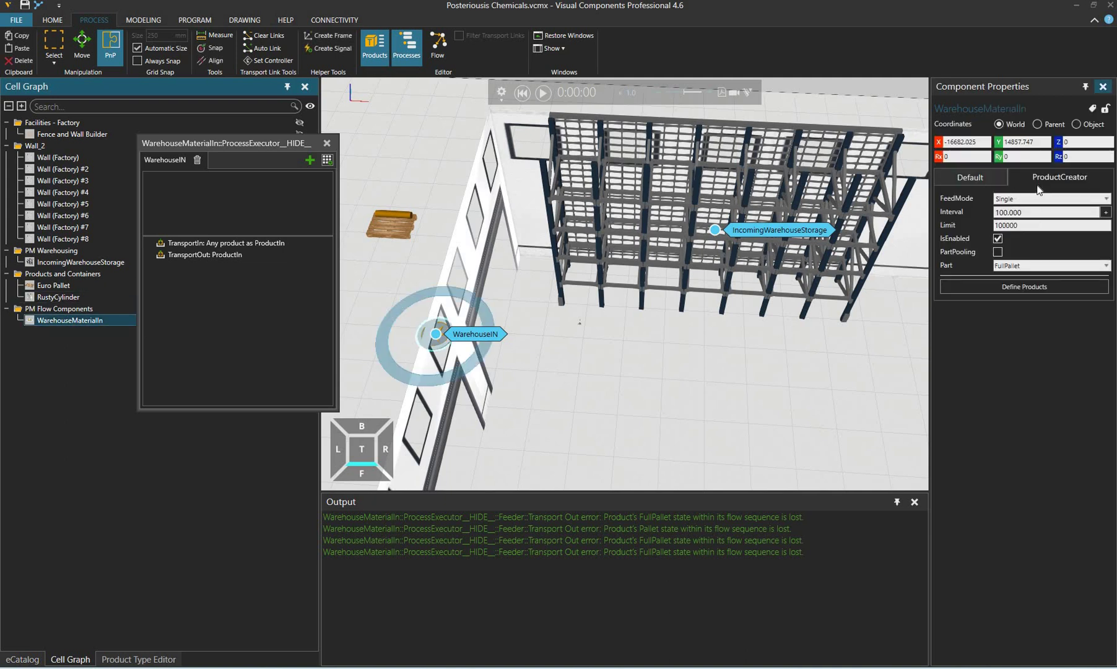
click(970, 177)
drag(1063, 198, 855, 189)
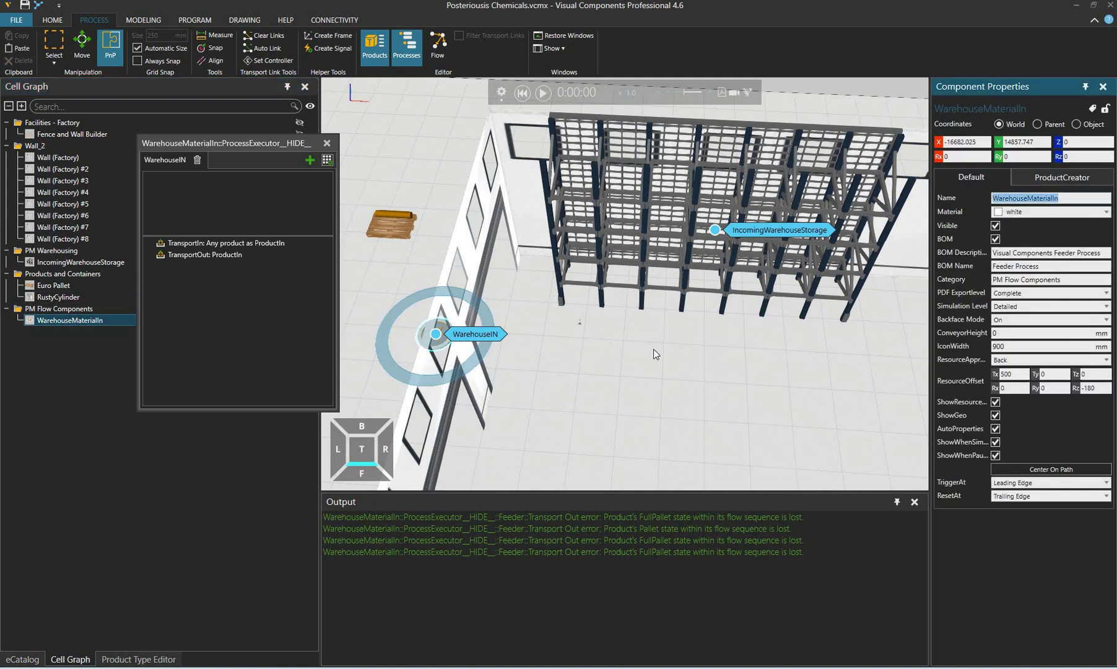
key(ctrl+v)
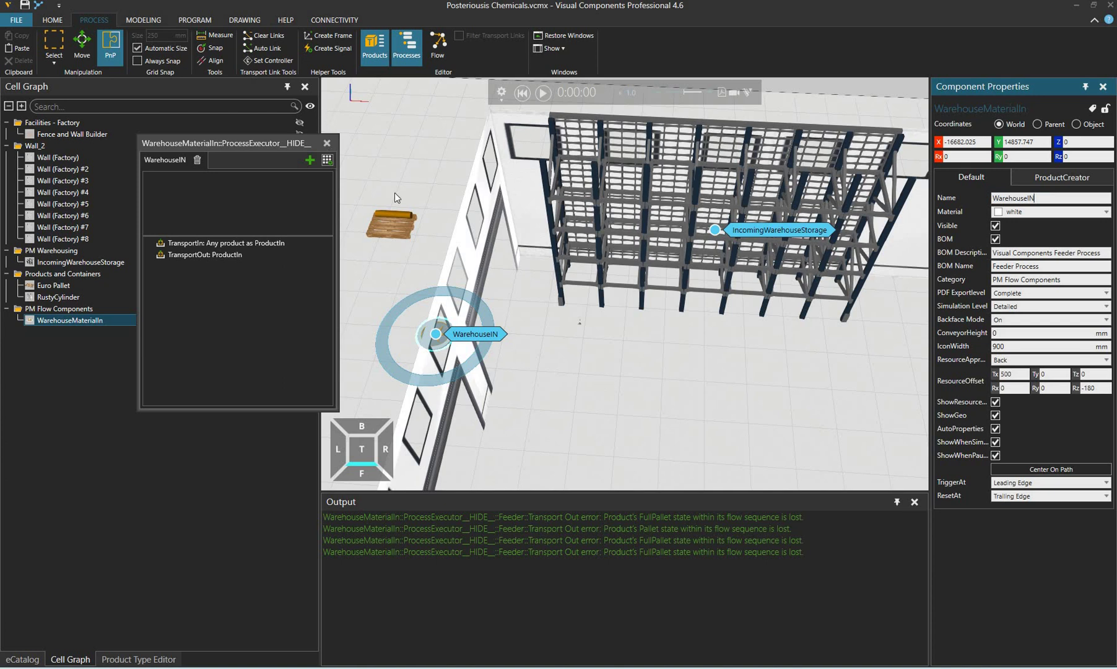
click(459, 342)
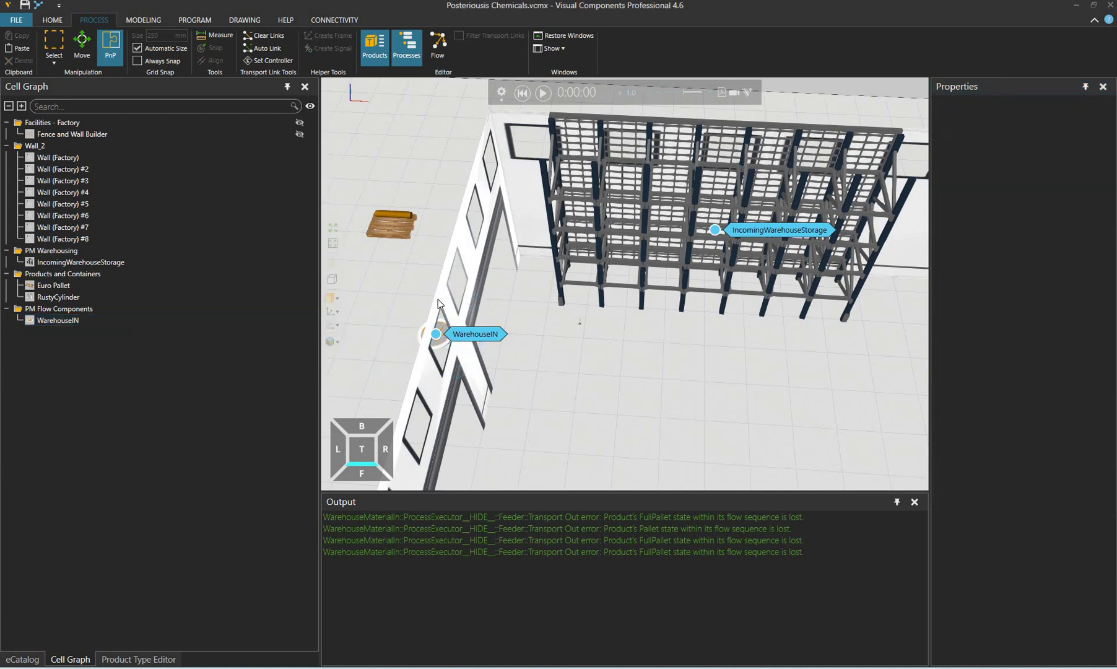
Open the process flow editor on the Pallet product group, with the warehouse processes in view.
middle_drag(457, 267, 472, 268)
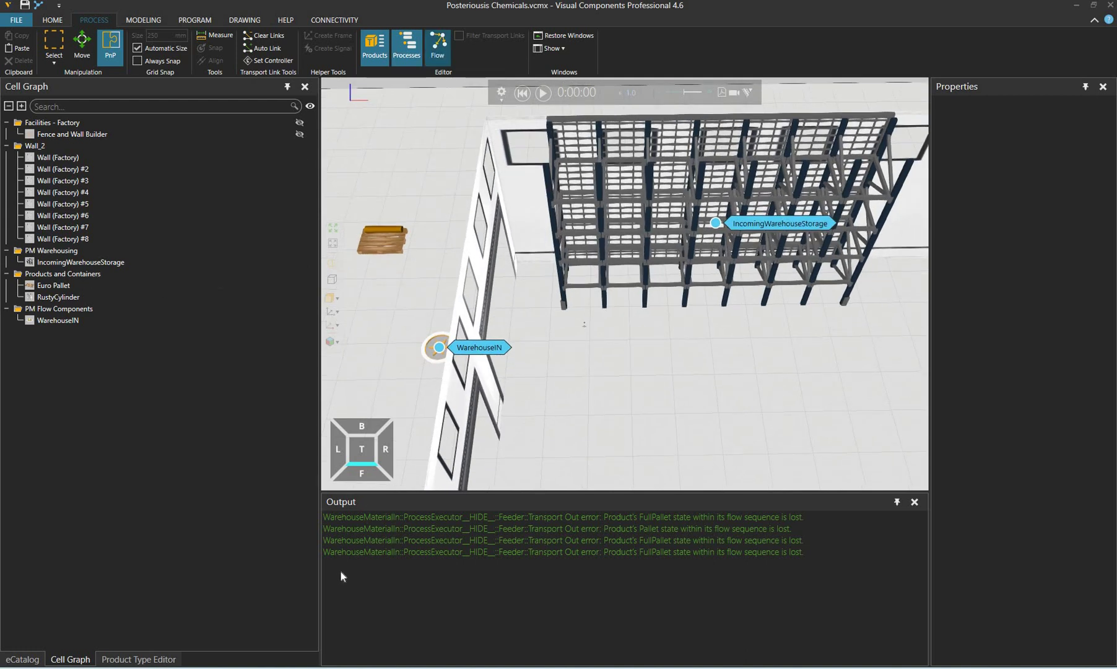
click(339, 545)
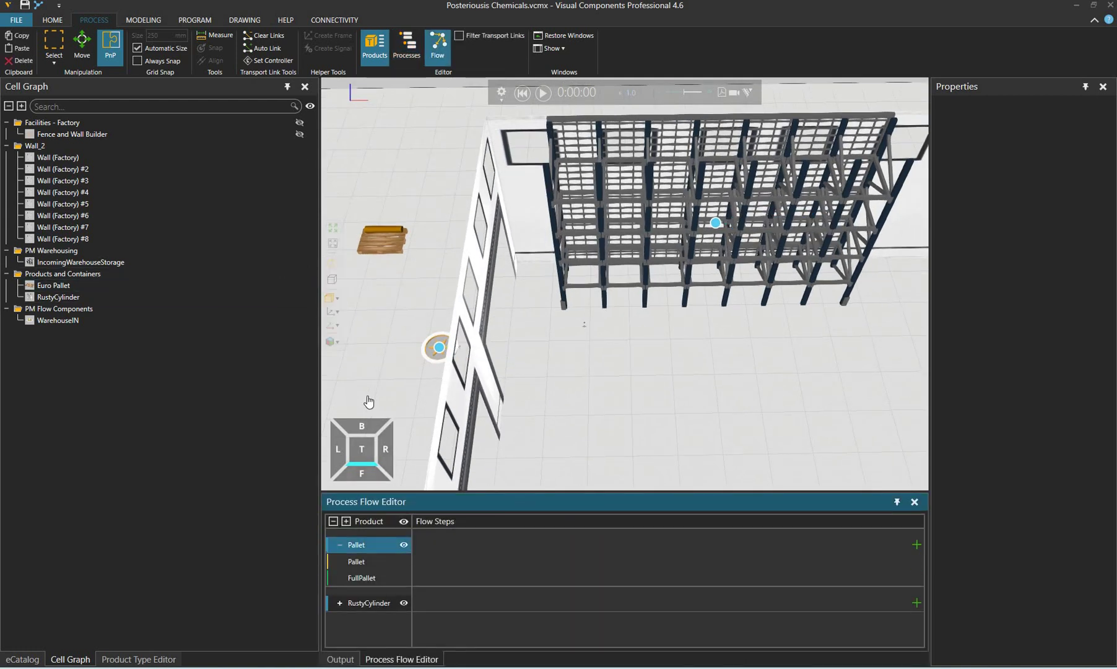
middle_drag(491, 345, 485, 345)
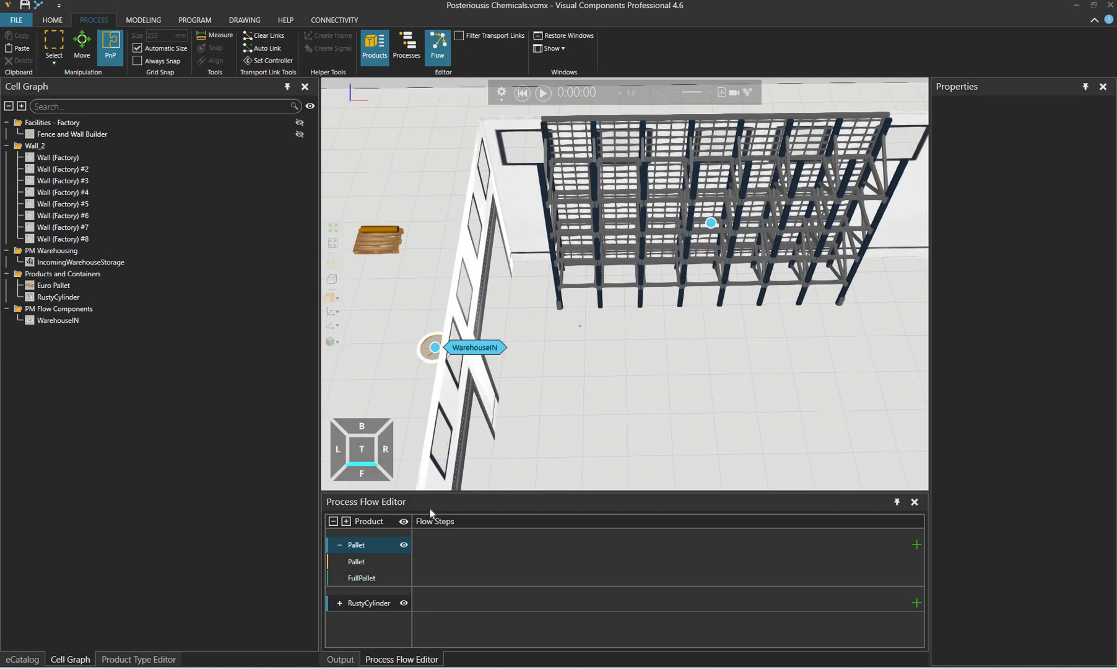
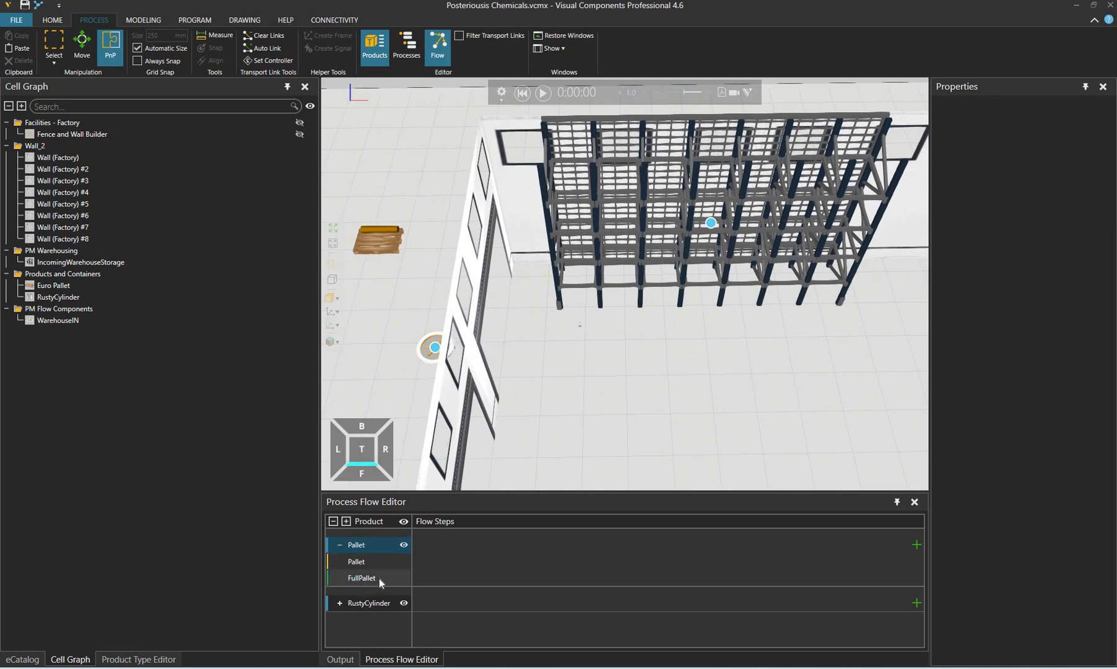
Try placing the WarehouseIN process directly into the Pallet flow steps, and delete that flow step.
click(436, 350)
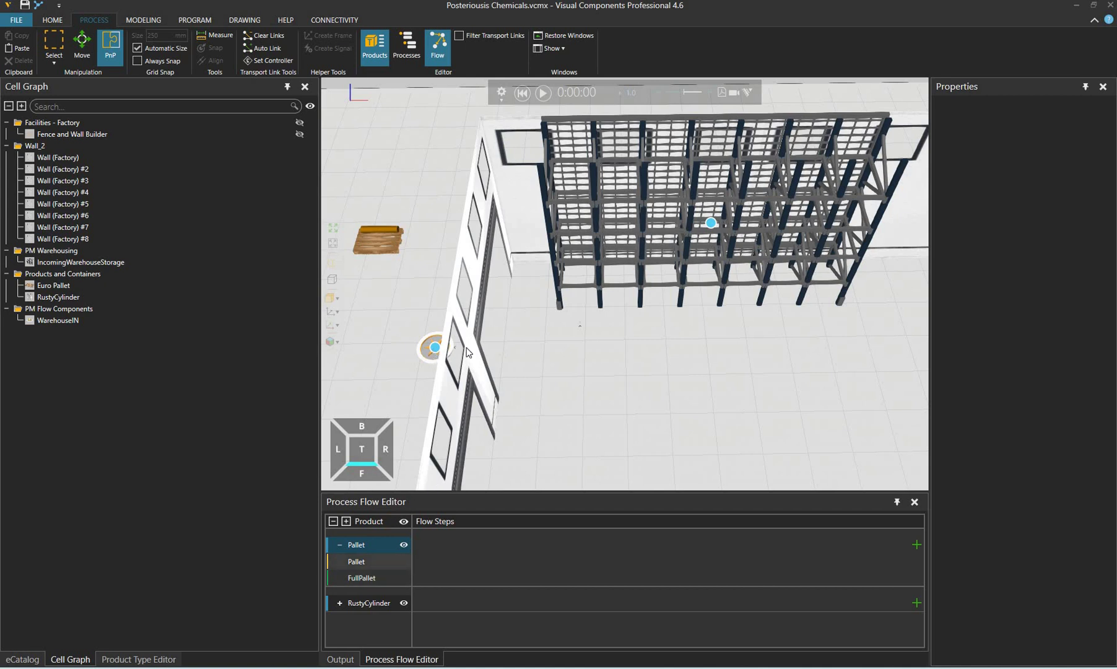
click(206, 22)
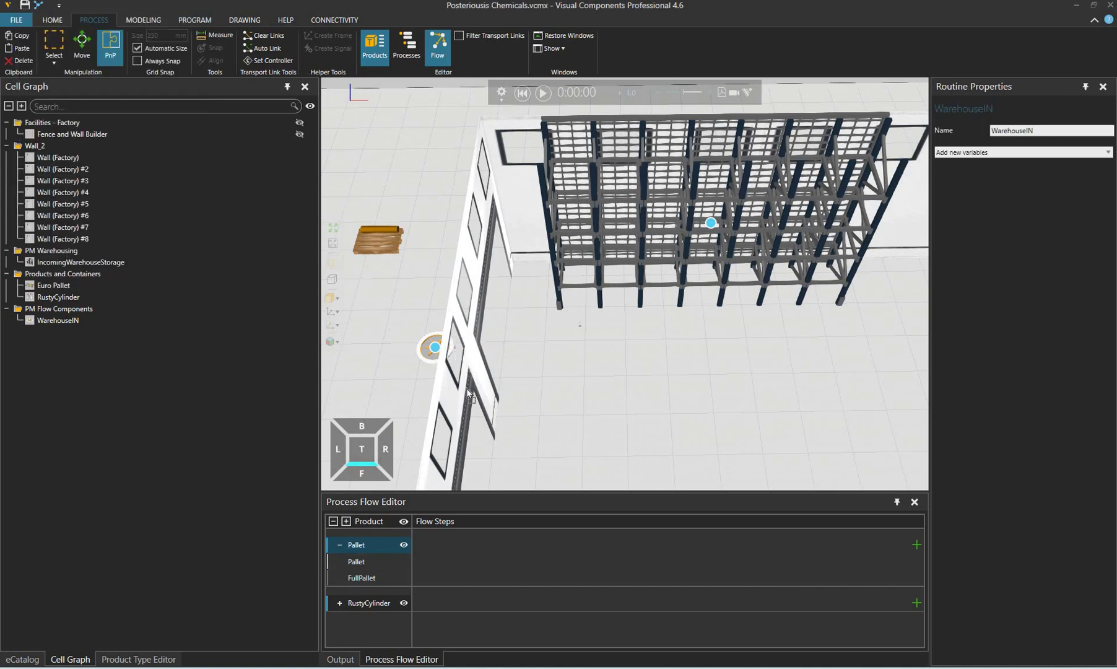
drag(453, 534, 456, 531)
click(456, 532)
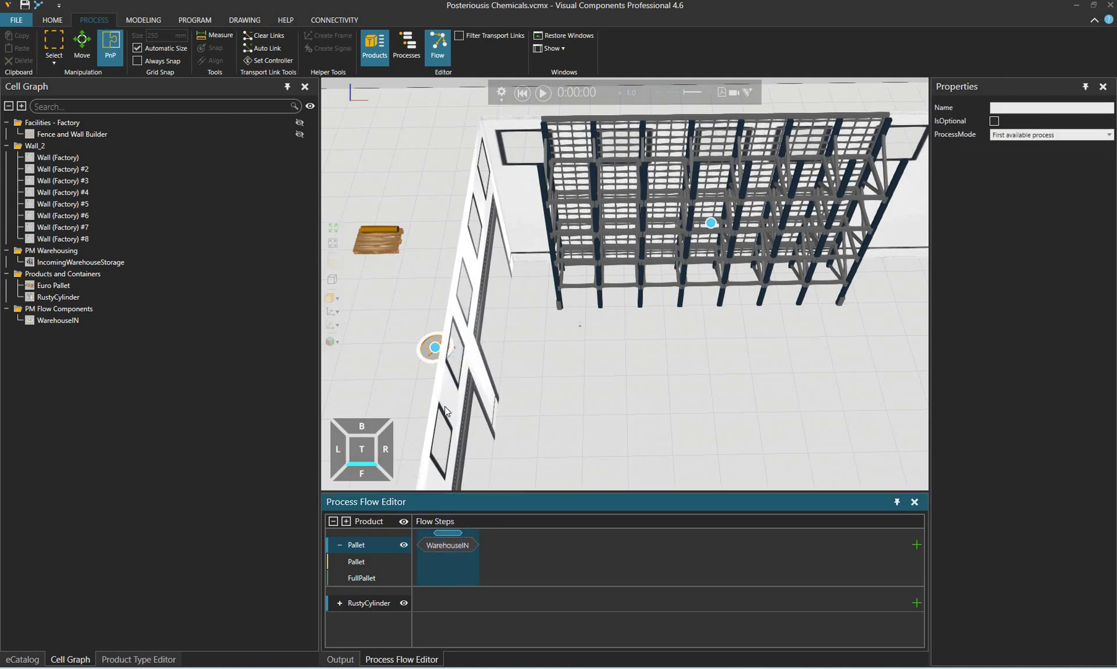
key(Delete)
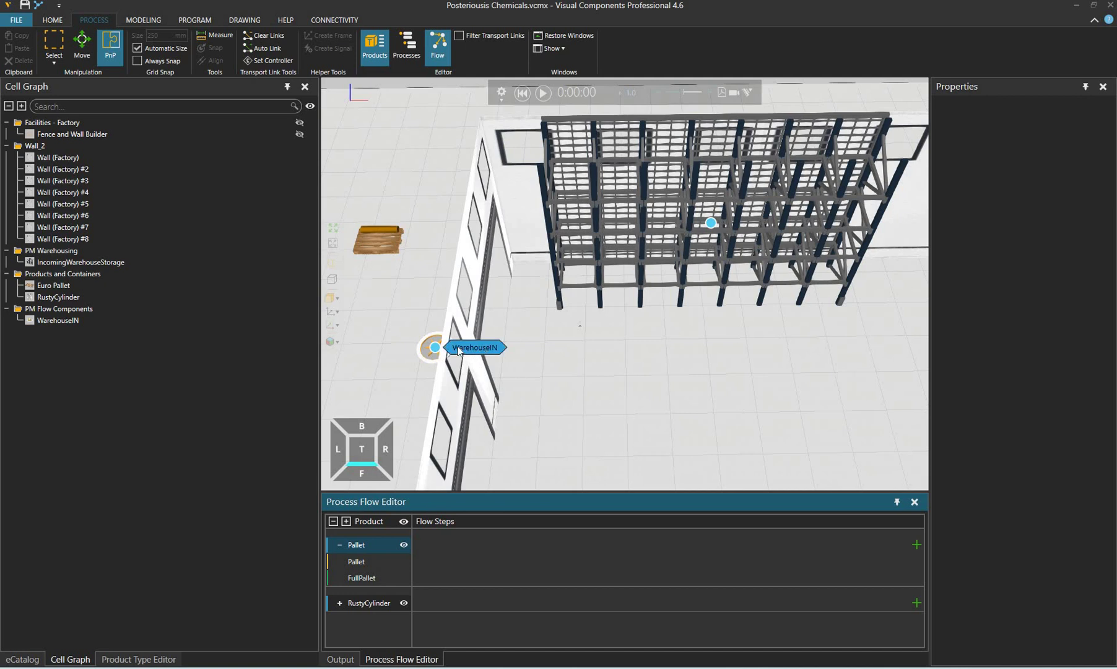
Define the Pallet flow from WarehouseIN to IncomingWarehouseStorage in the 3D view and run the simulation.
click(473, 348)
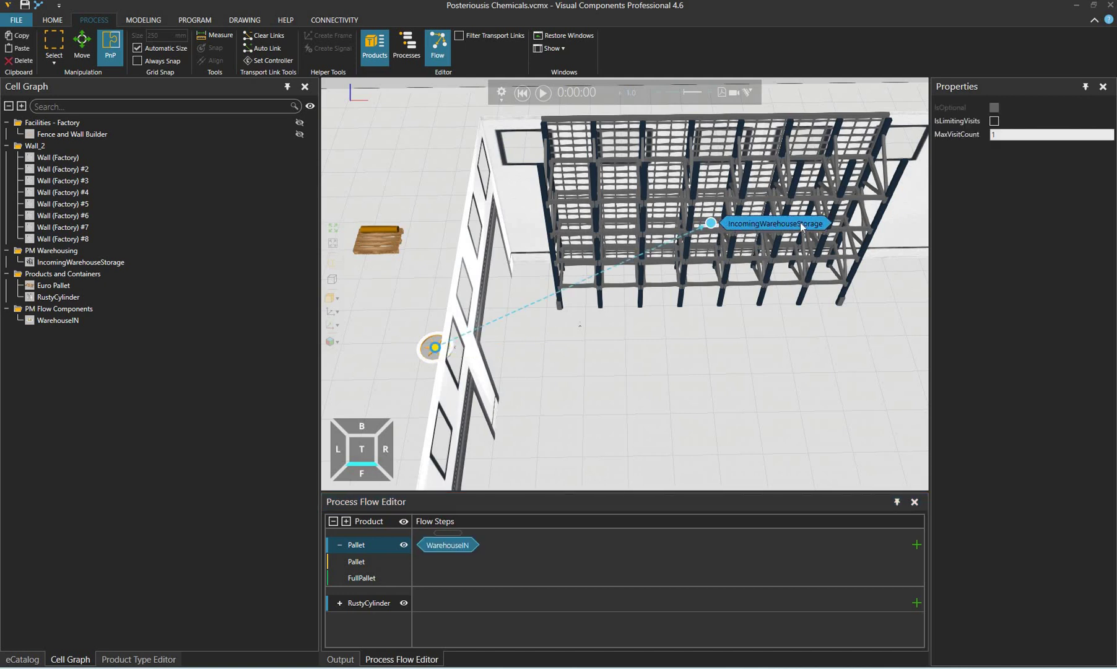
click(766, 224)
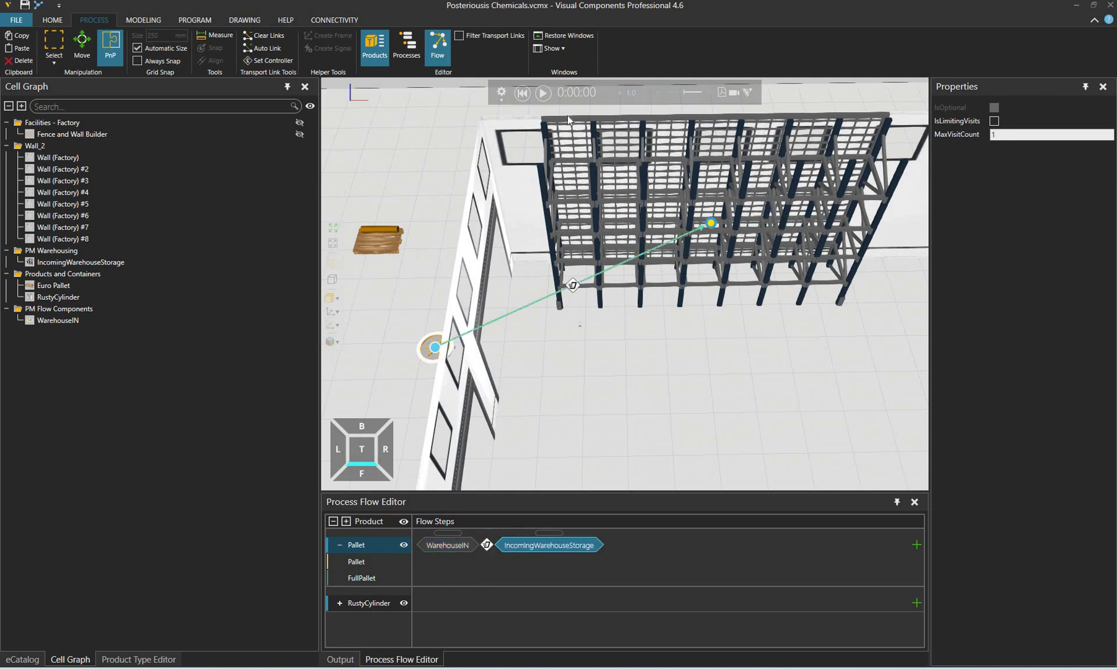
click(548, 96)
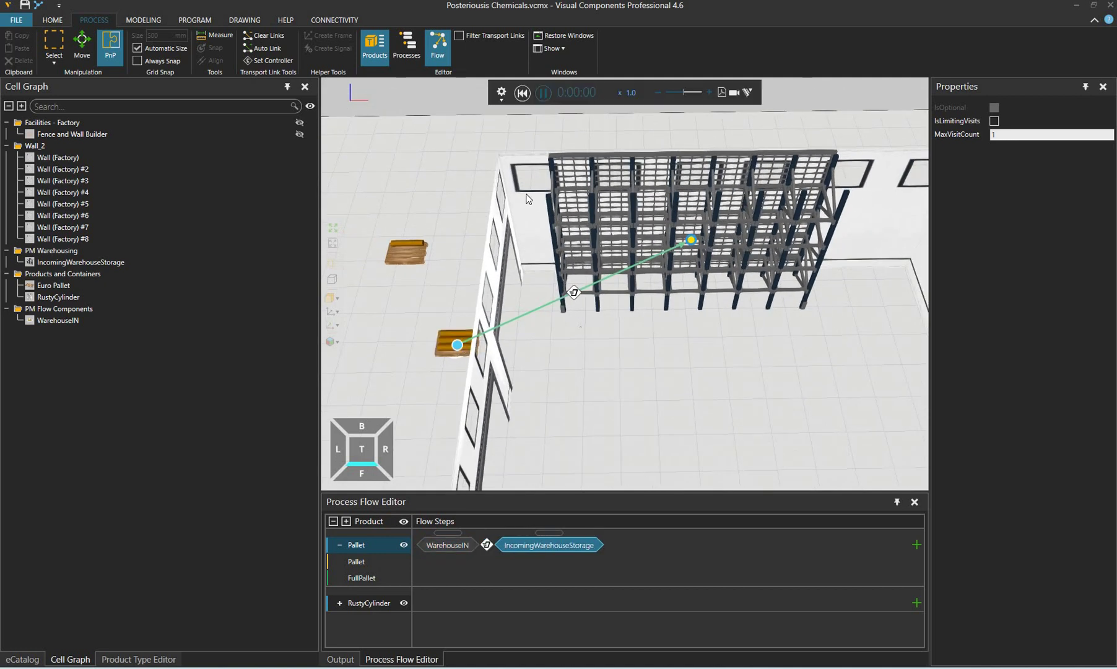
scroll(597, 306, up, 1)
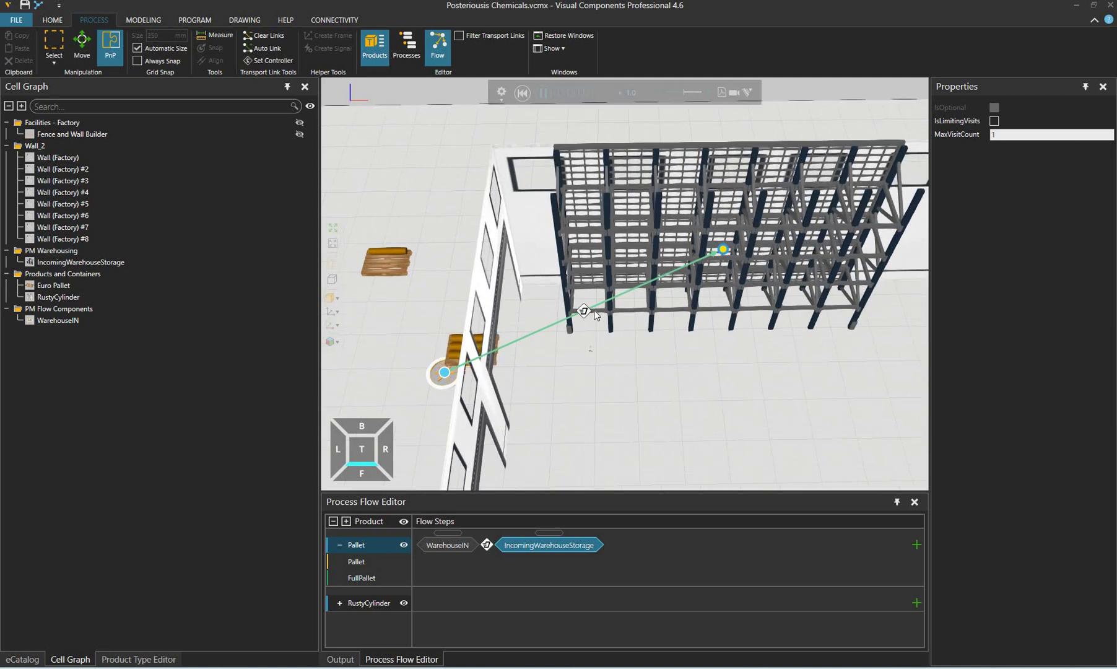
Set the transport time of the link between WarehouseIN and IncomingWarehouseStorage to 2 s.
click(909, 172)
click(607, 300)
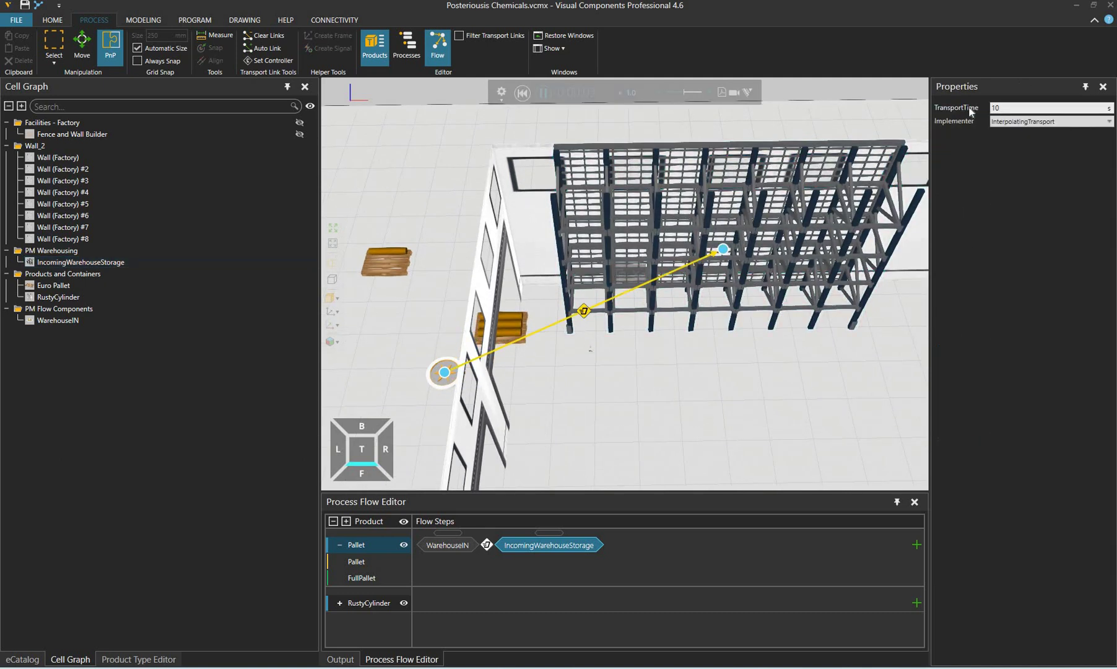
text(2)
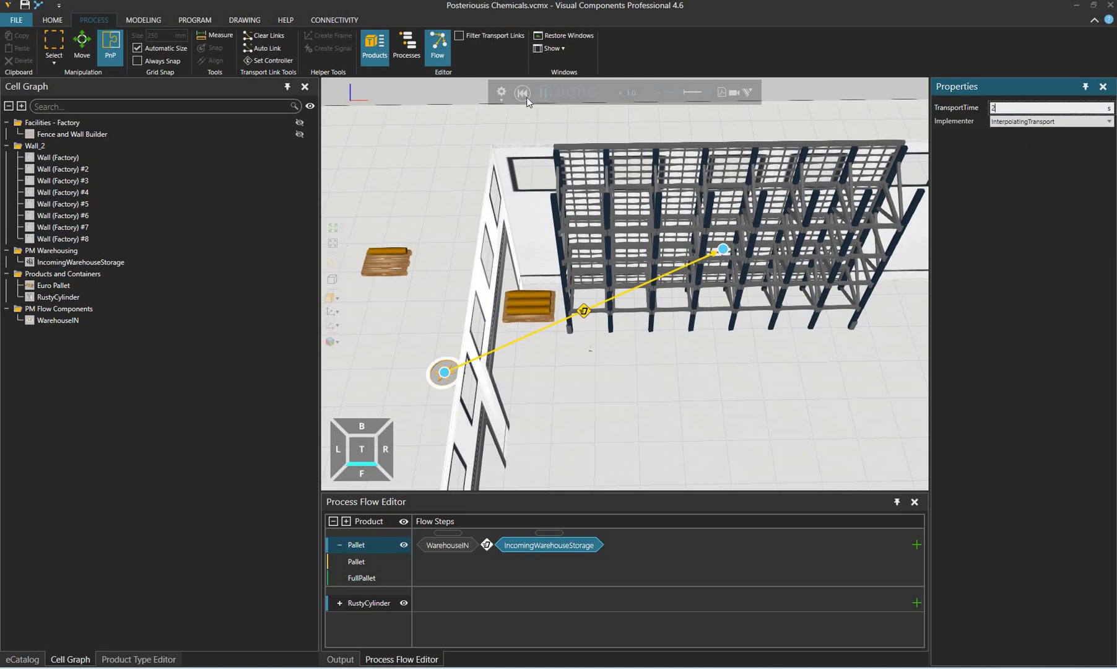
key(Return)
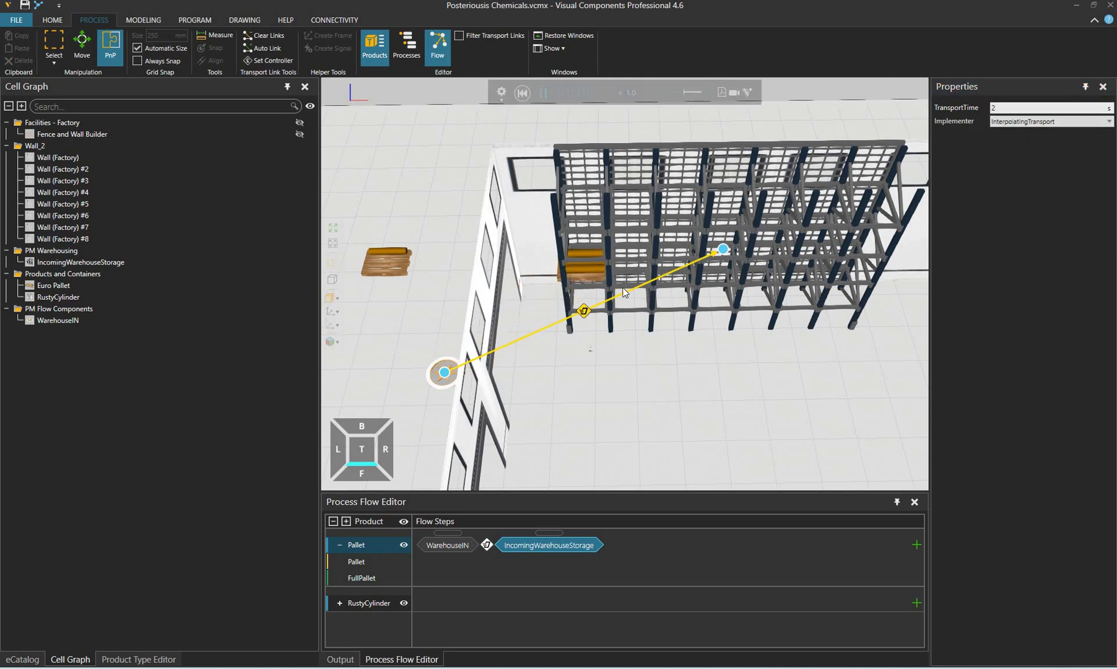
Inspect how the delivered pallet sits in the storage rack and reset the simulation.
scroll(588, 263, up, 3)
scroll(599, 267, up, 5)
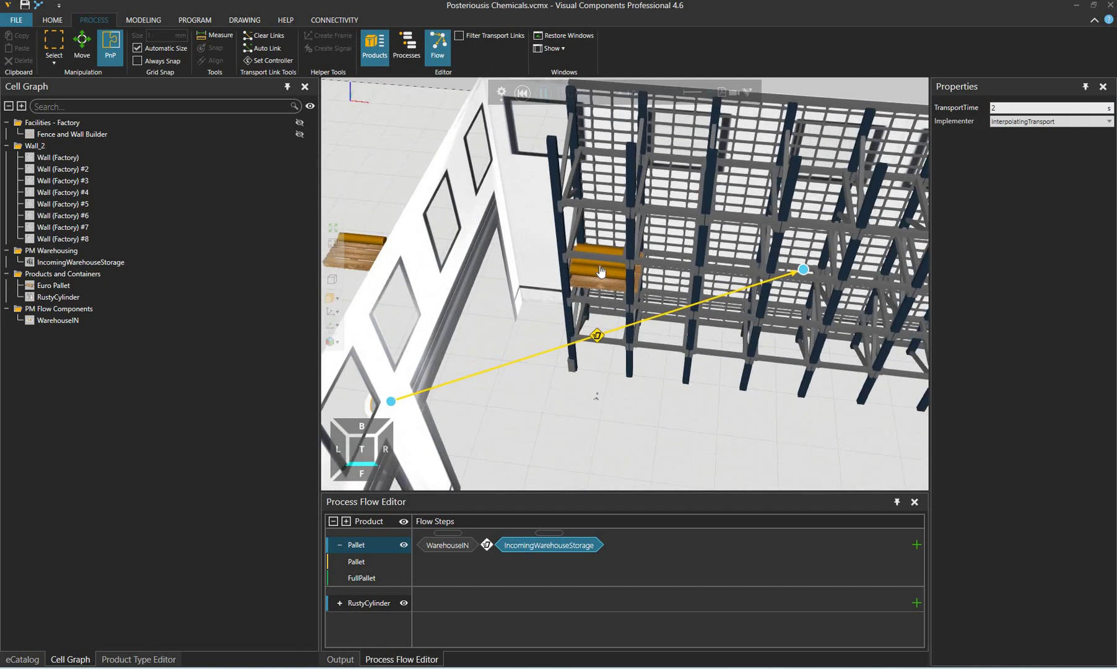
right_drag(538, 97, 524, 99)
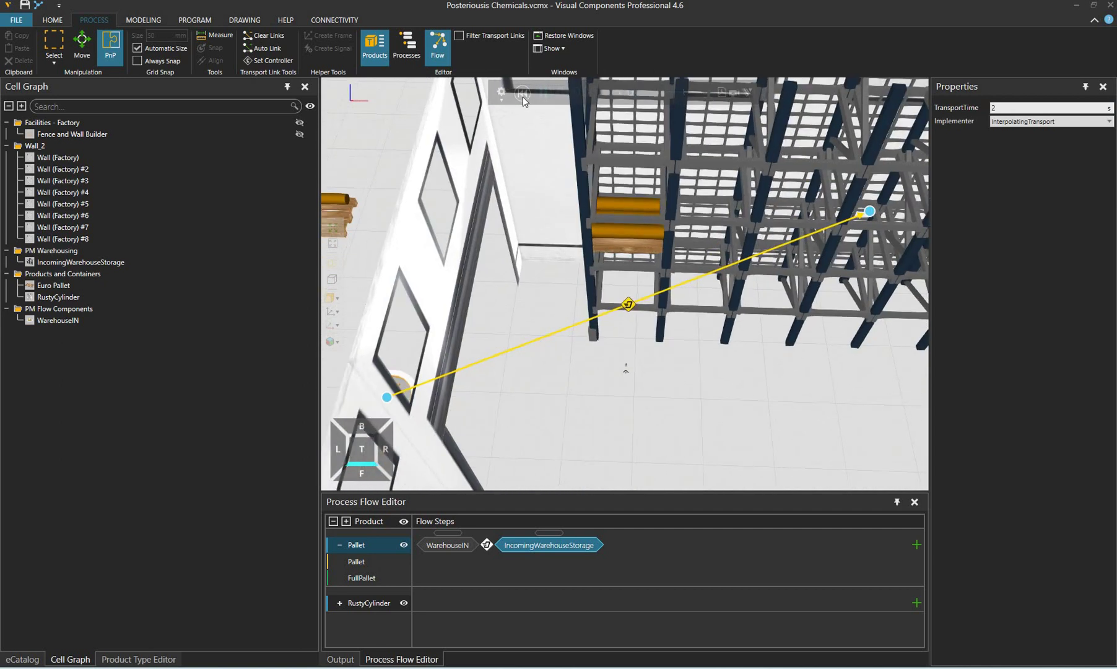
Edit the feeding interval in the WarehouseIN feeder's product creator settings.
click(413, 384)
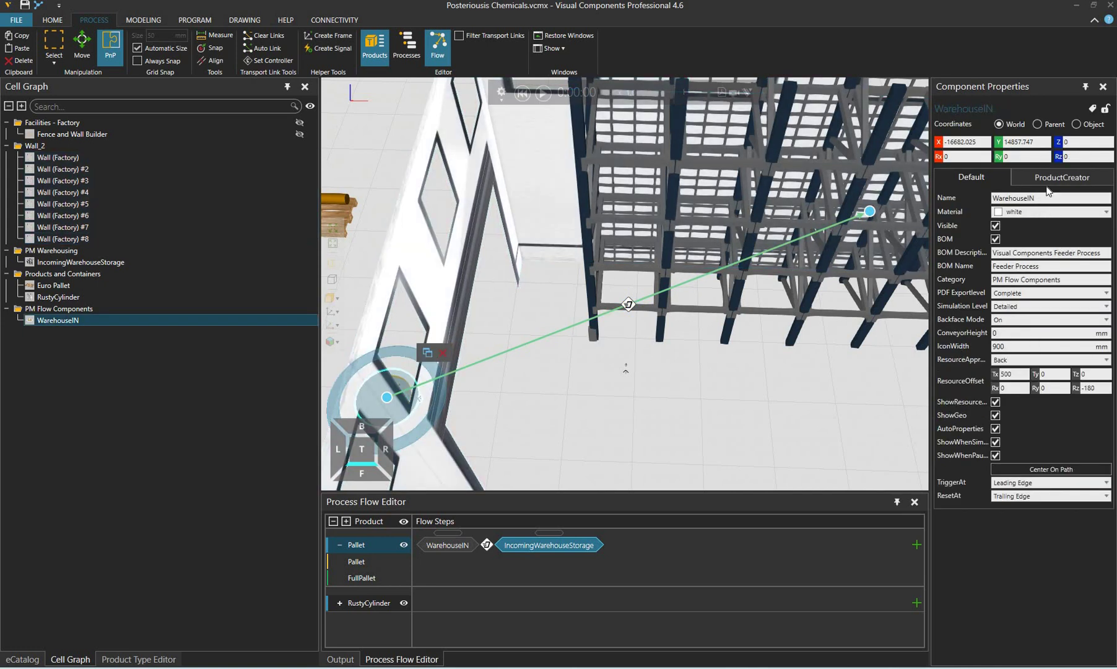
click(1059, 177)
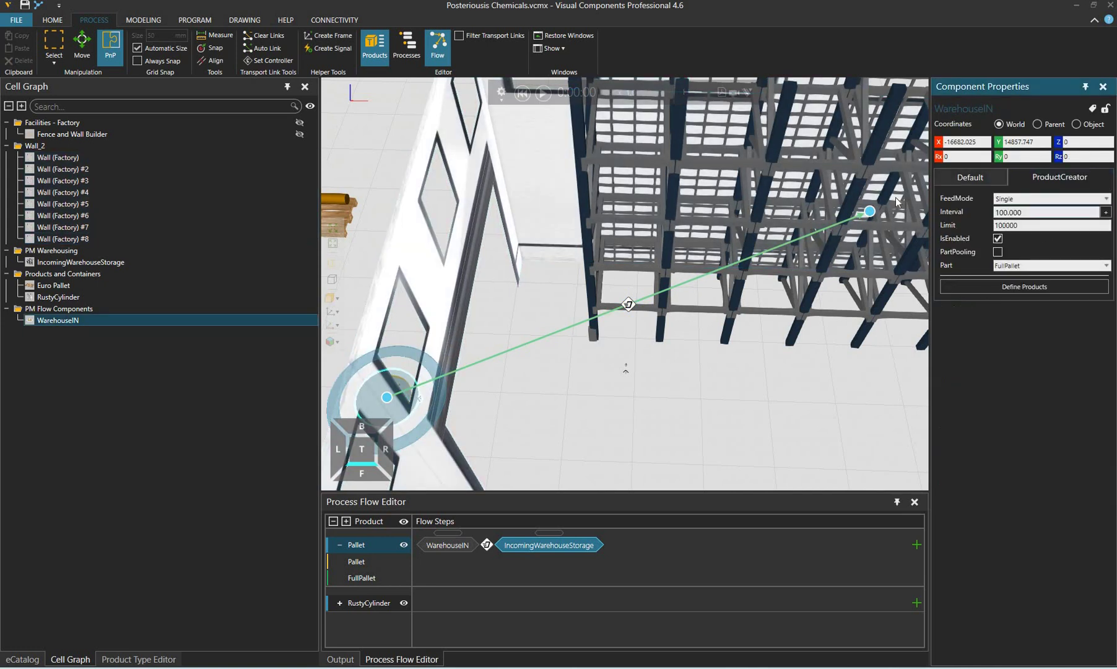
click(1046, 212)
Set the product orientation of the IncomingWarehouseStorage rack to 90° and rerun the simulation.
click(622, 175)
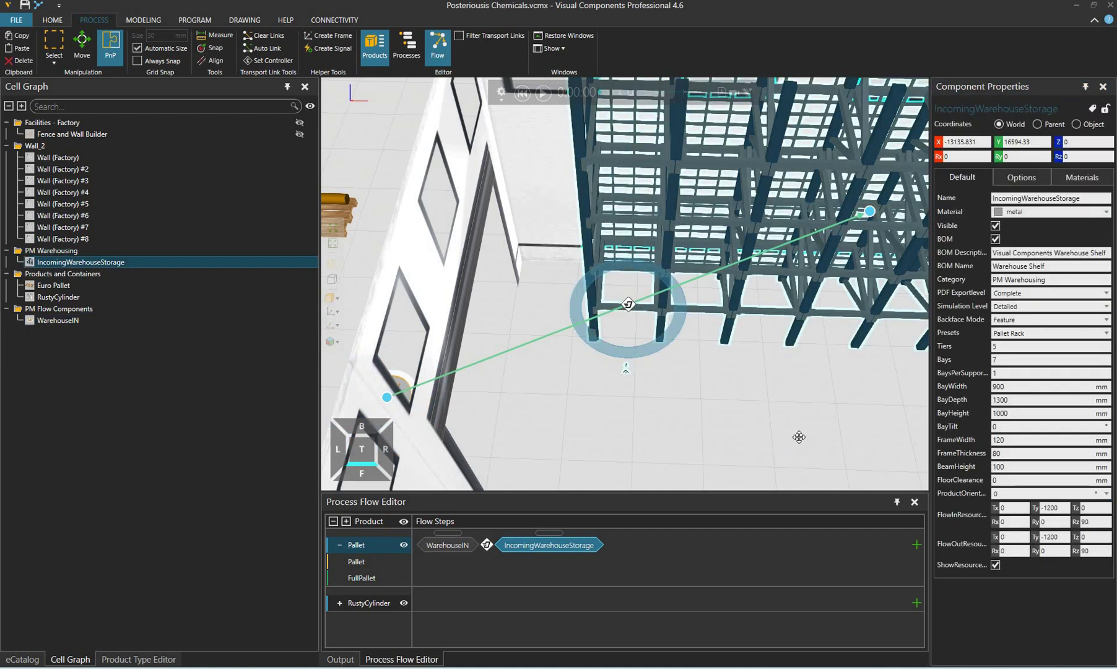
right_drag(809, 437, 993, 502)
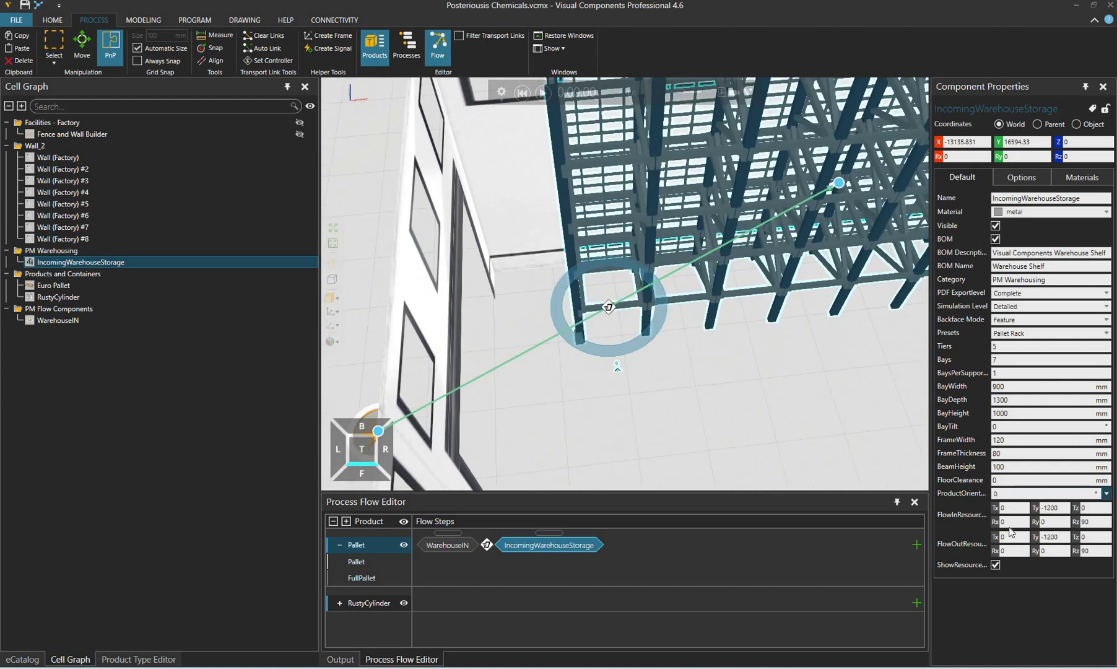
click(995, 495)
click(1021, 530)
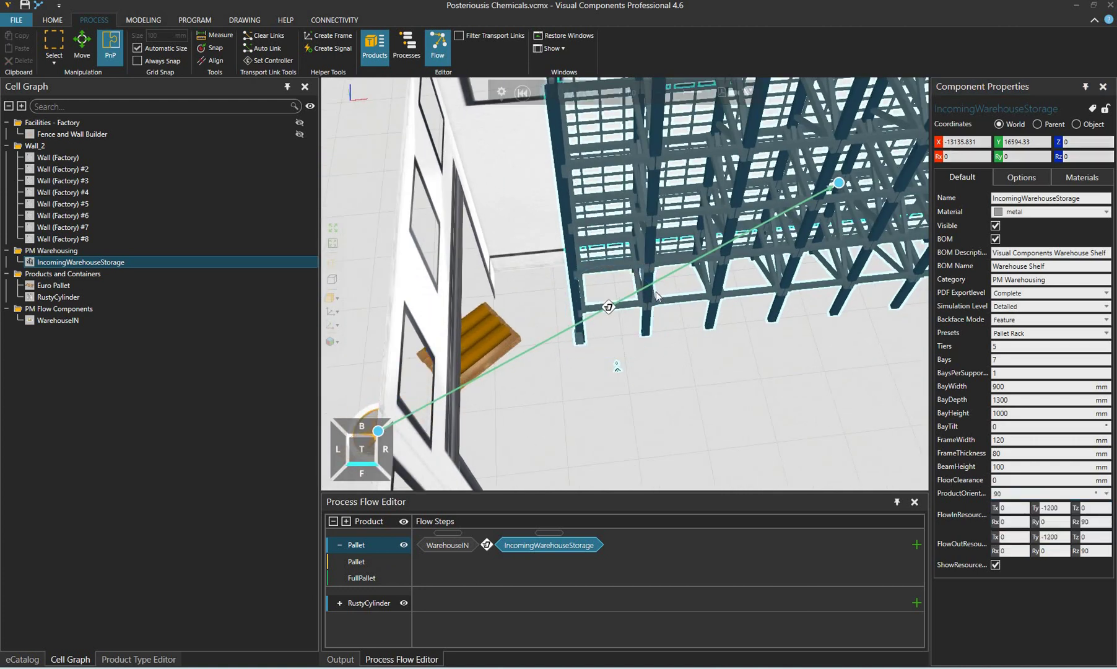
Examine the orientation and placement of the pallets stored in the rack from several viewpoints.
right_drag(657, 310, 543, 299)
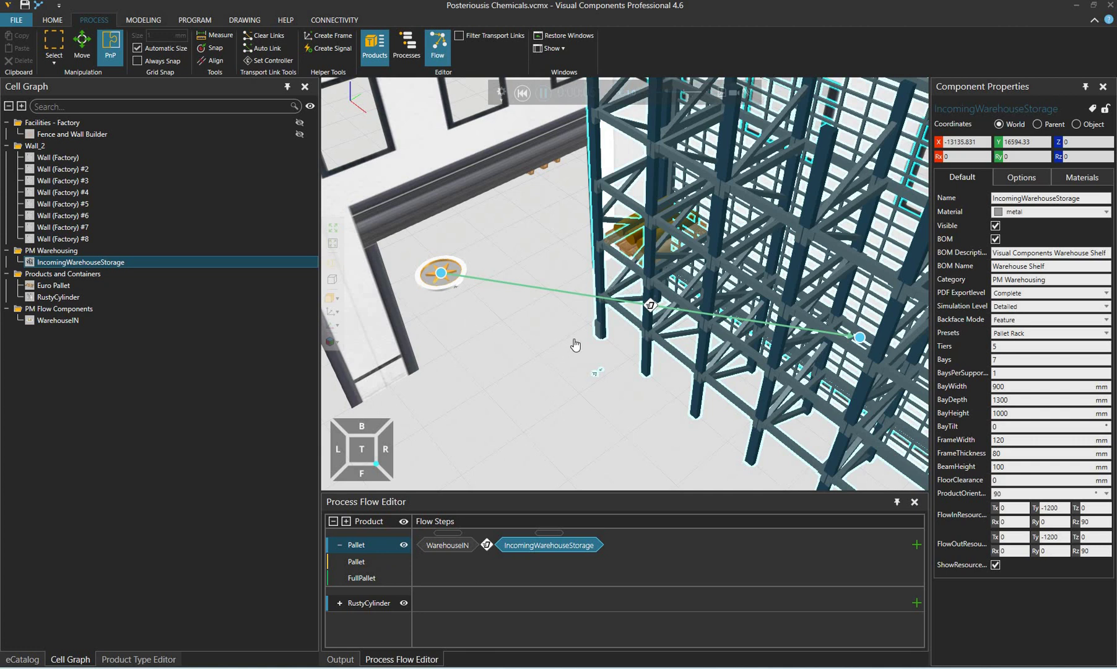
right_drag(660, 254, 830, 352)
click(719, 390)
scroll(698, 405, down, 5)
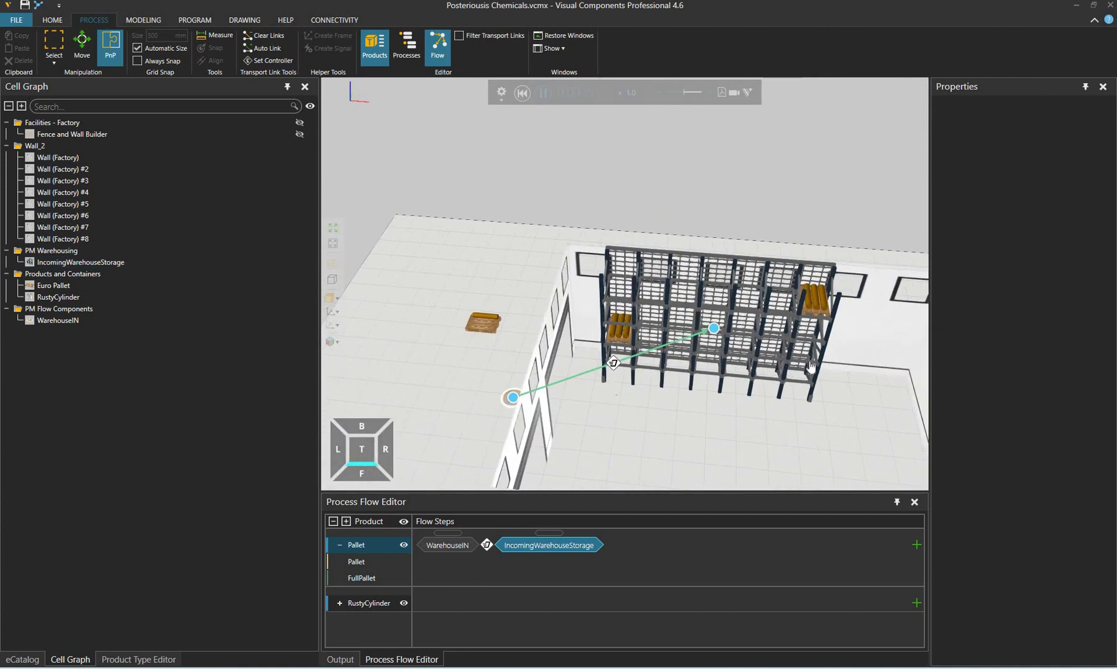
right_drag(663, 401, 620, 341)
Review the general properties and construction options of the IncomingWarehouseStorage rack.
click(594, 297)
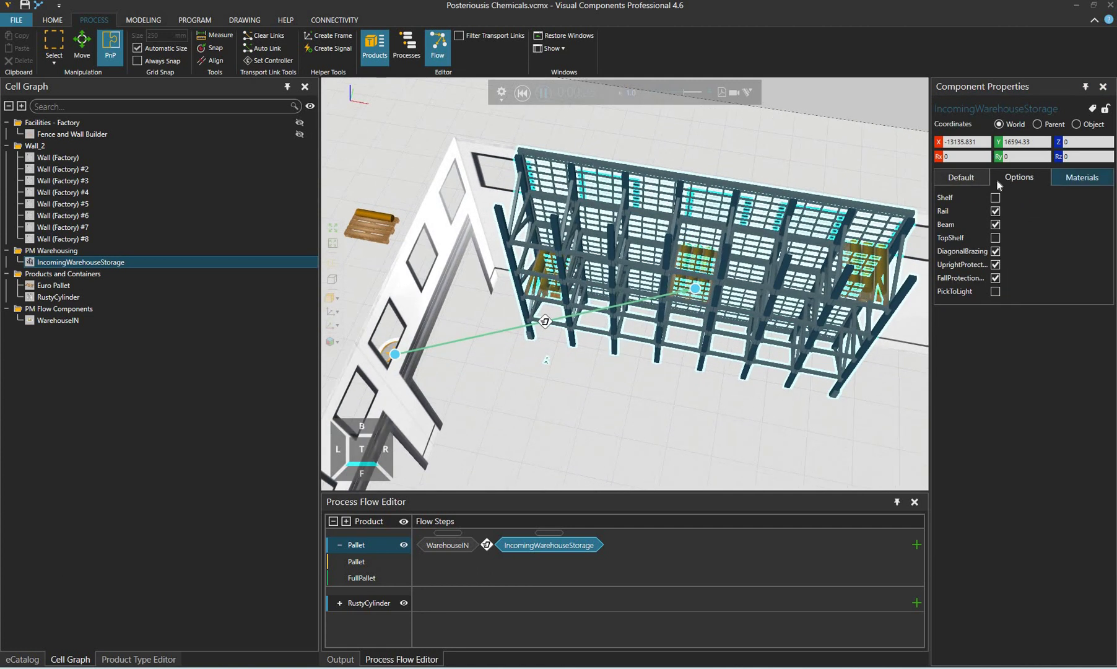
click(970, 182)
click(1002, 180)
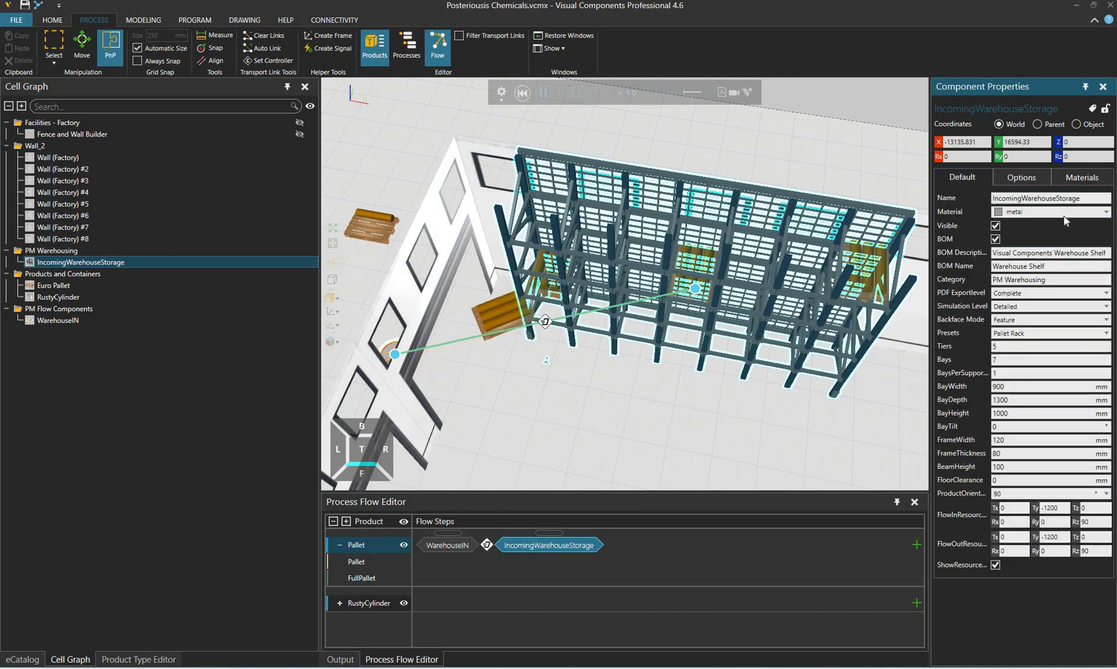
Review the shelf options and material settings of the IncomingWarehouseStorage rack.
click(1071, 332)
click(1073, 319)
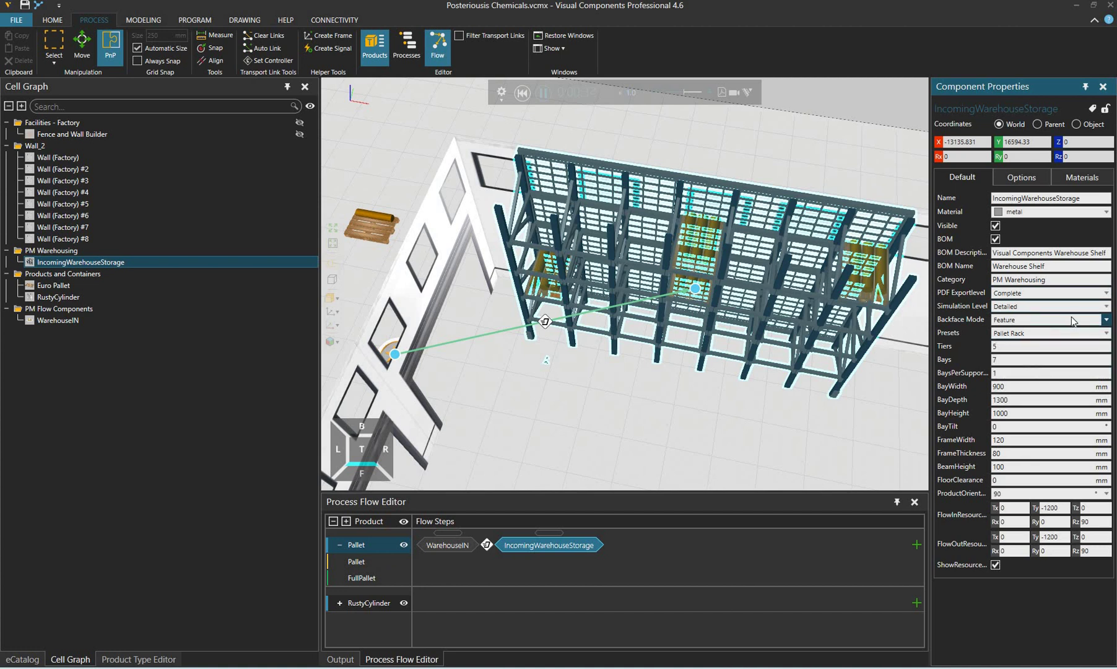
click(1033, 178)
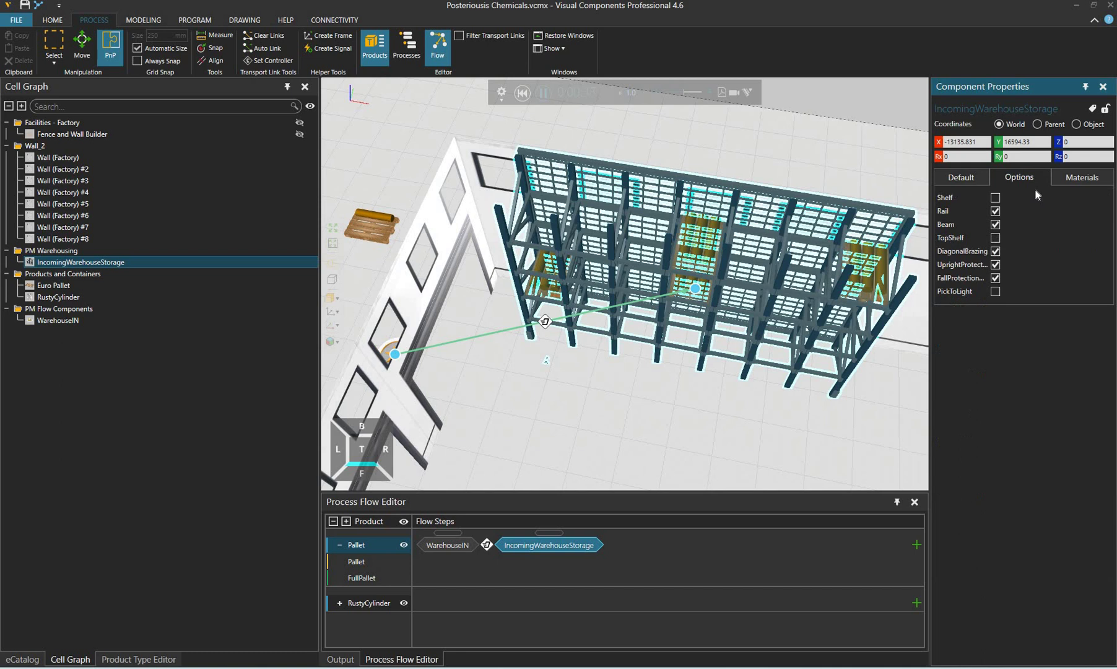
click(1067, 179)
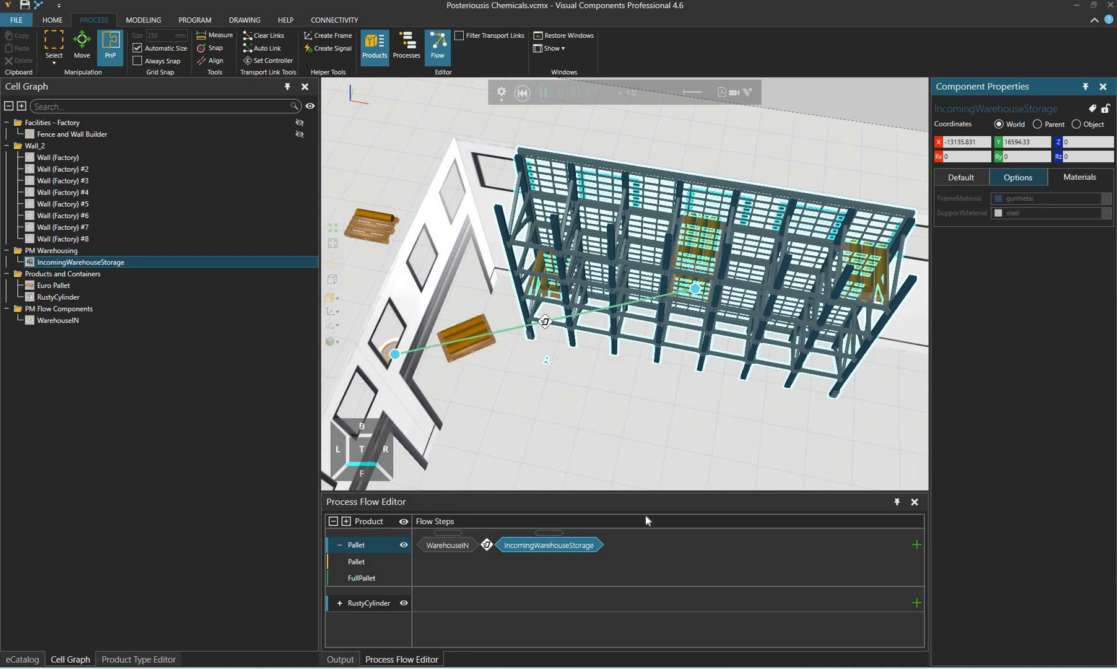
click(961, 177)
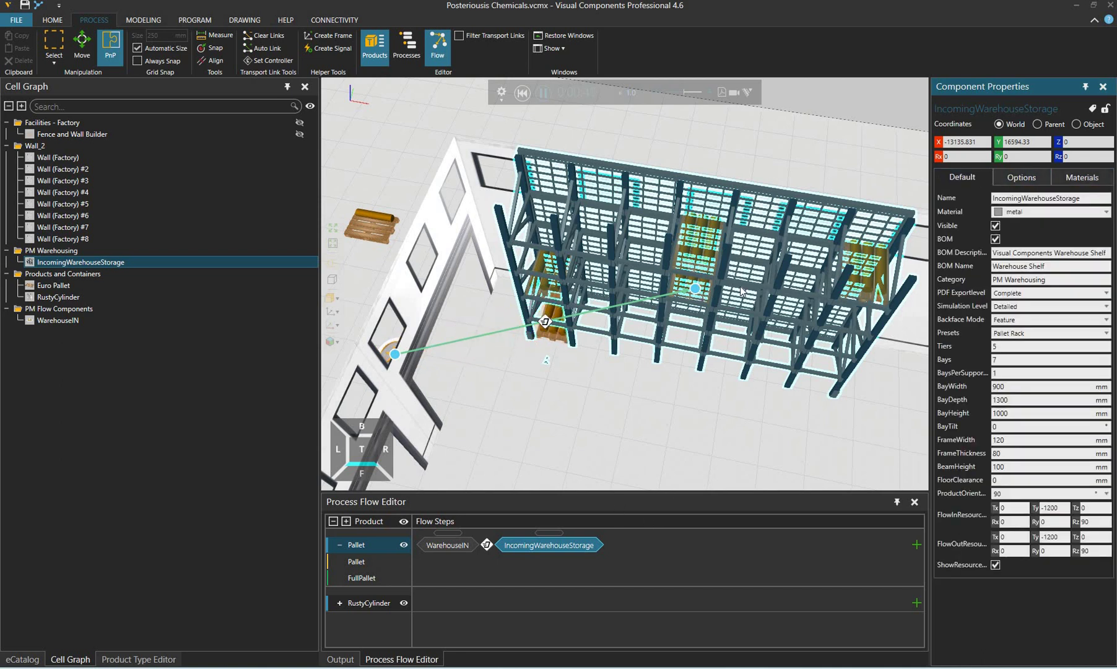
Open the IncomingWarehouseStorage process routine, select its Buffer statement, and look over the available statement types with the simulation reset.
double_click(694, 288)
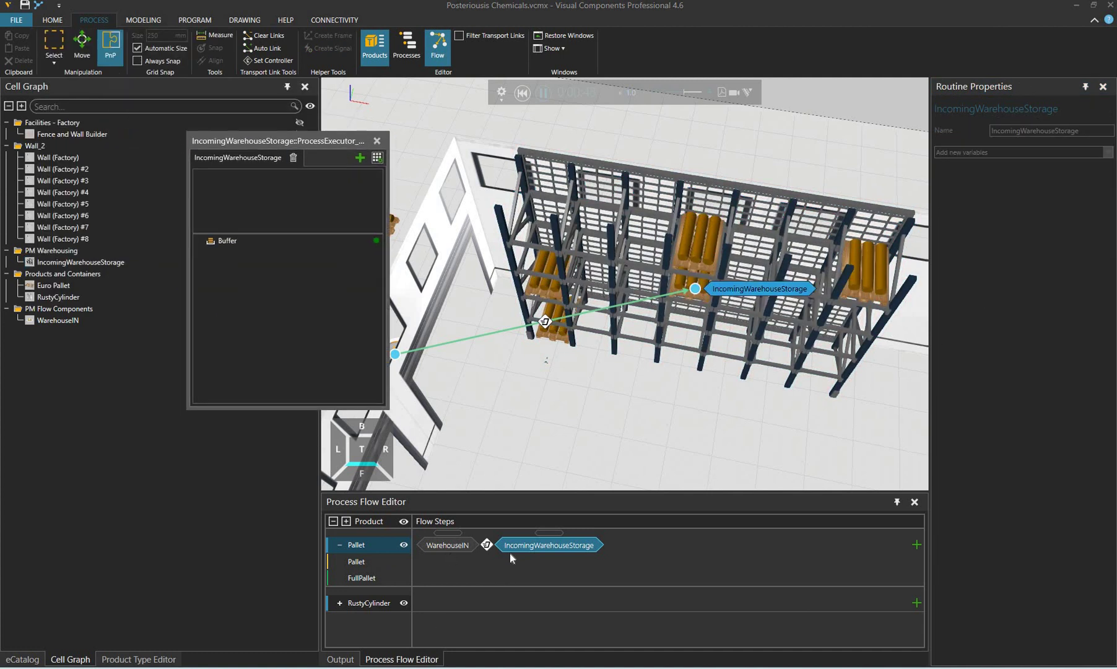
right_click(526, 546)
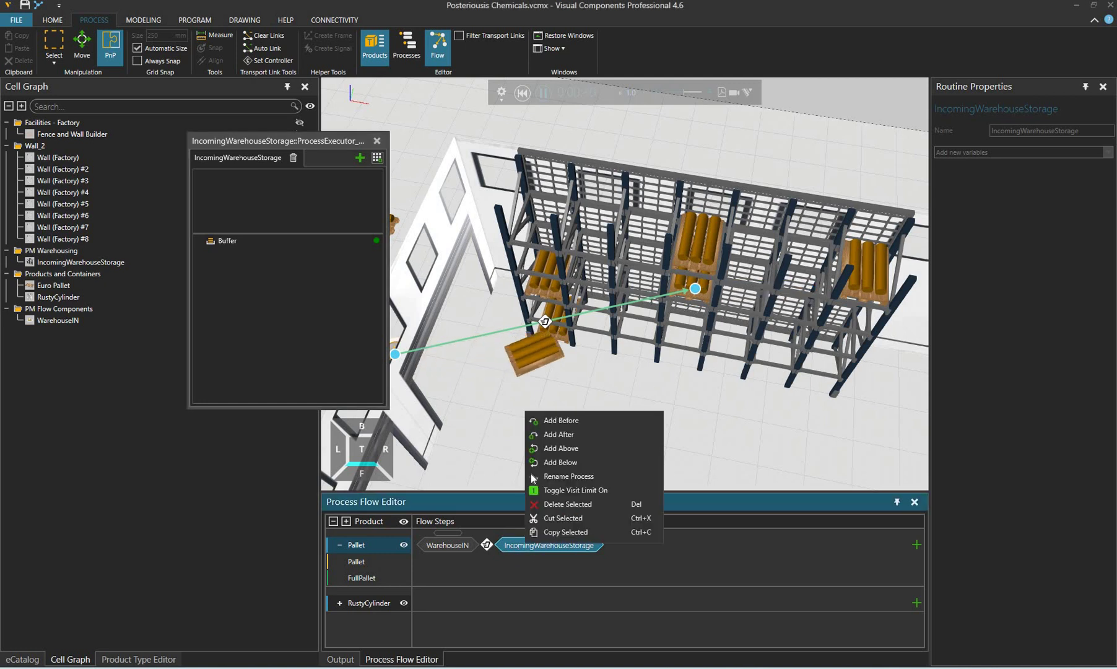
click(238, 242)
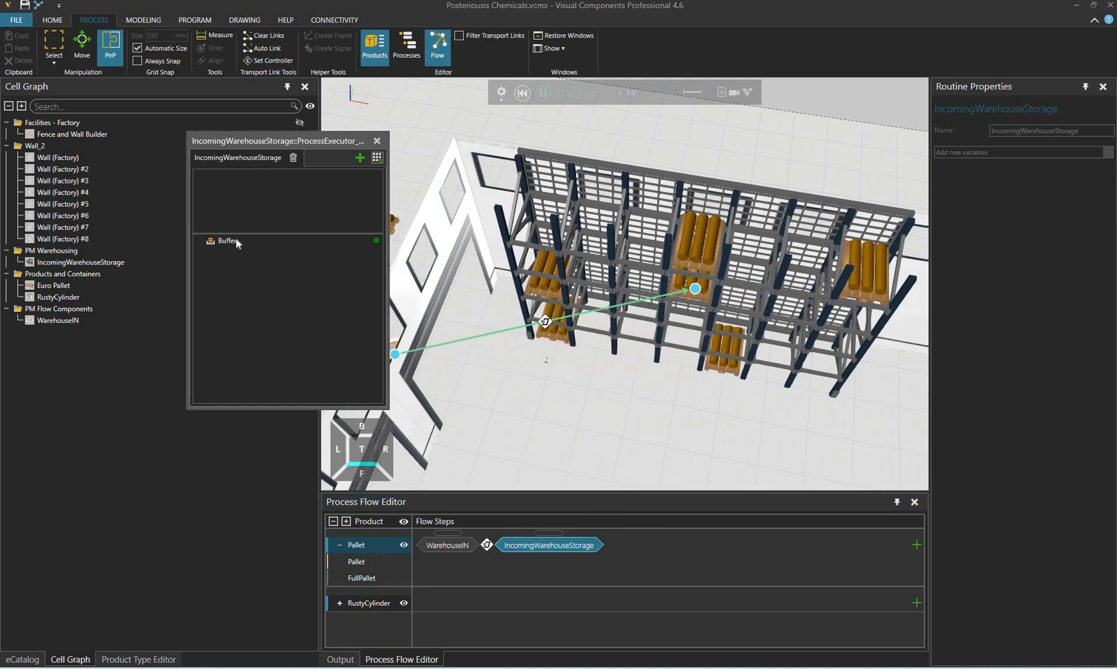
click(238, 243)
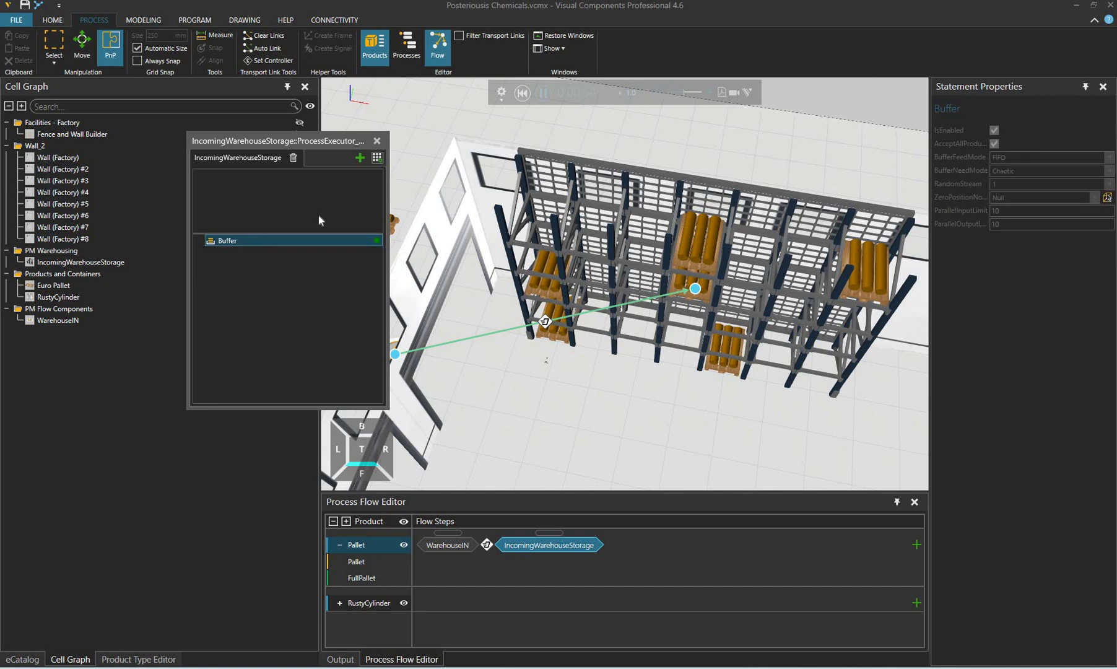
click(377, 158)
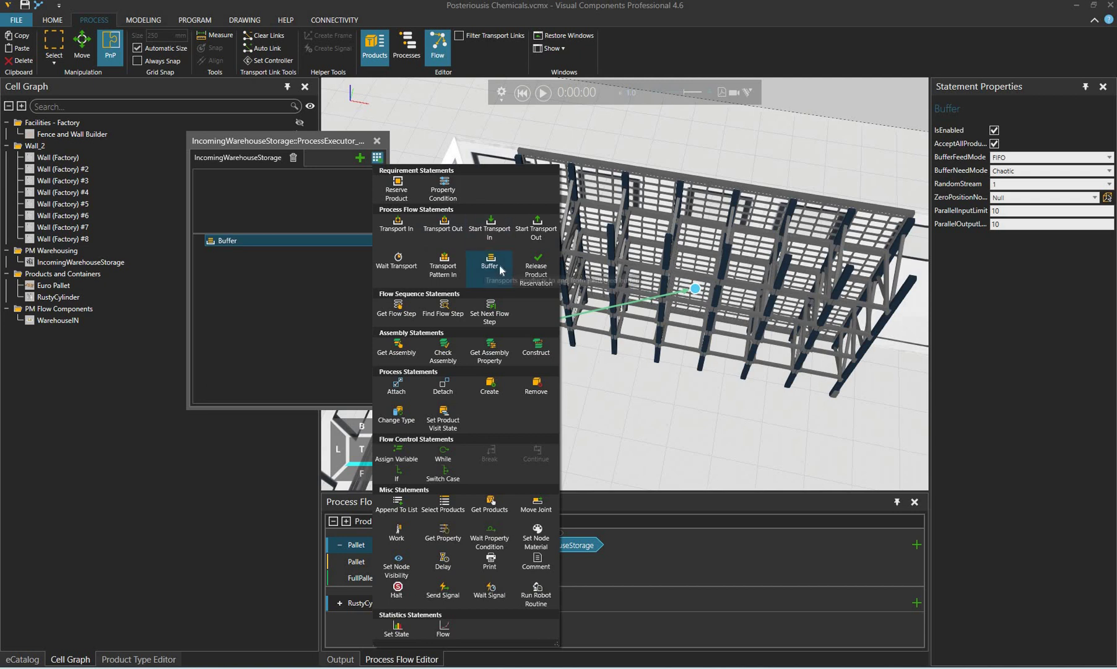
click(289, 240)
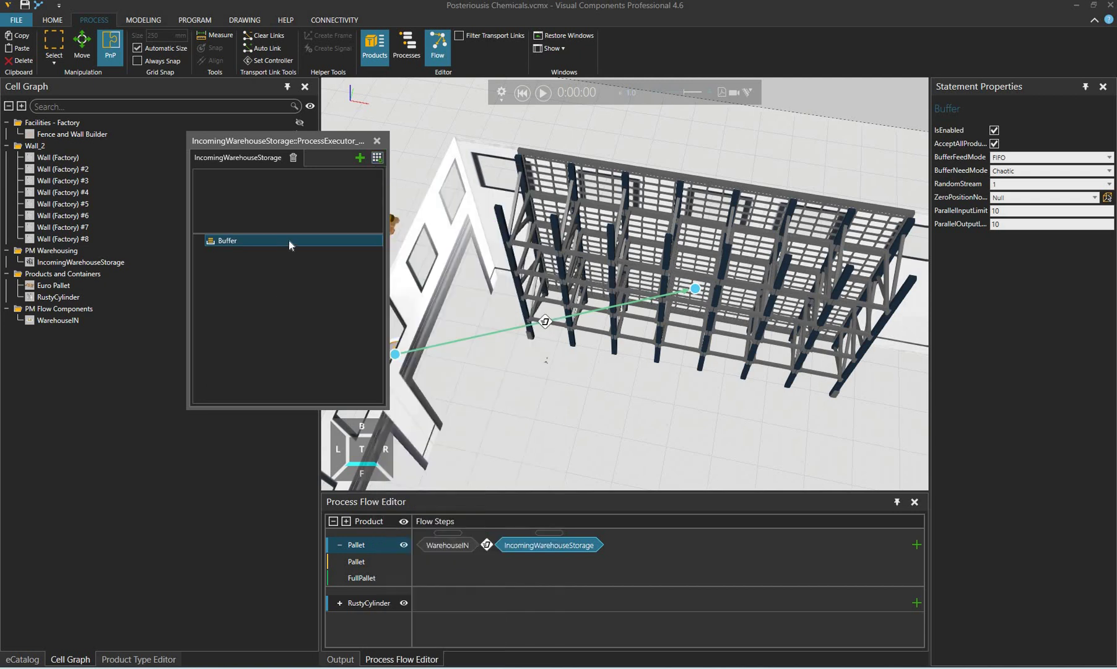
Try ClosestToZeroPosition as the Buffer statement's need mode and look through the candidate zero position nodes.
click(1052, 170)
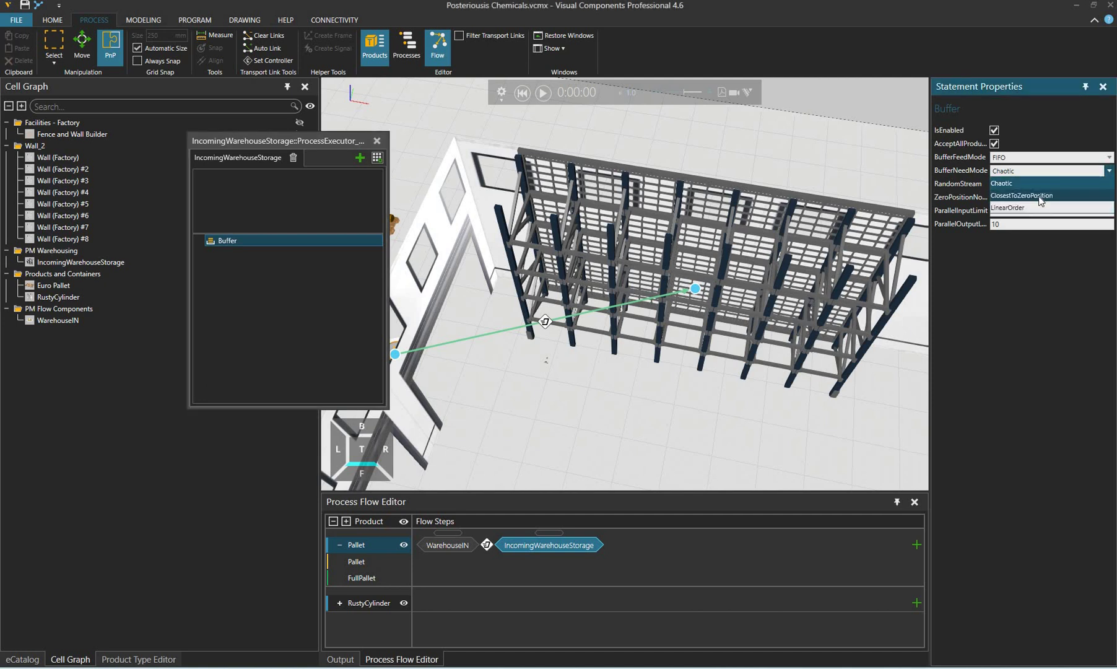
click(1036, 194)
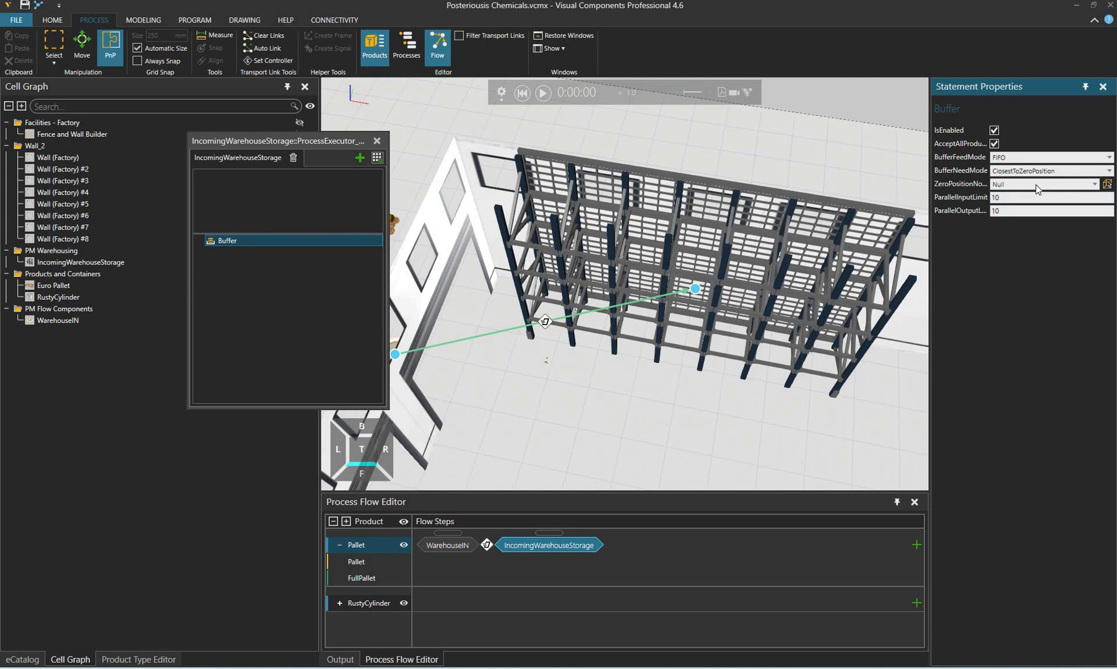
click(1035, 184)
click(1036, 184)
click(1036, 184)
click(1033, 160)
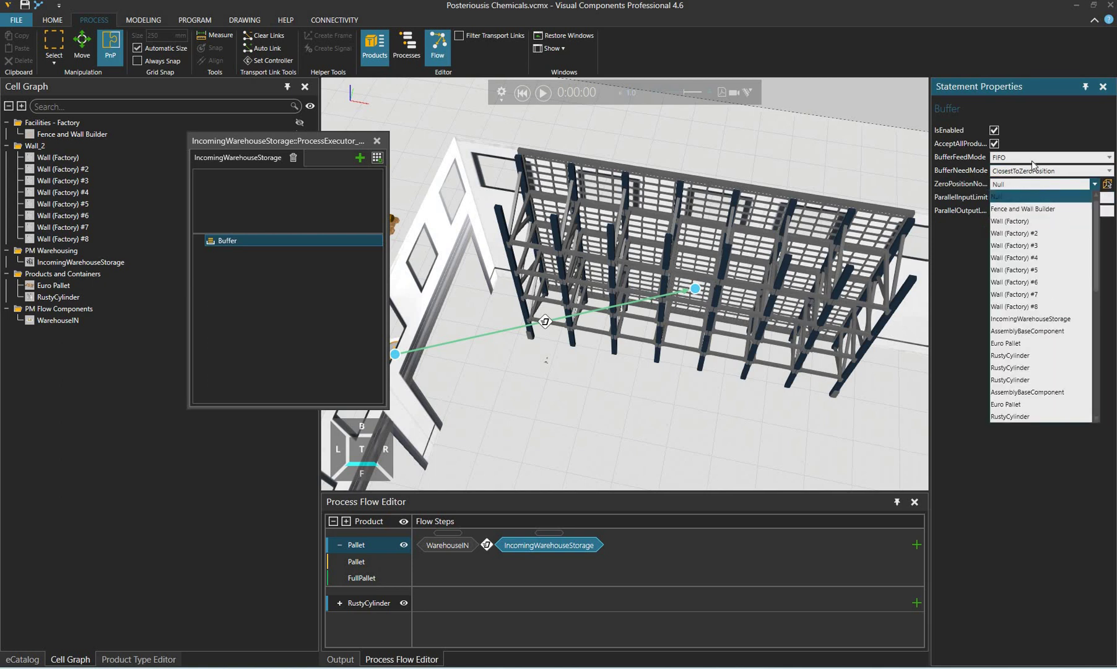
Set the Buffer statement's BufferNeedMode to LinearOrder and leave its zero position node as Null.
click(1030, 159)
click(1029, 174)
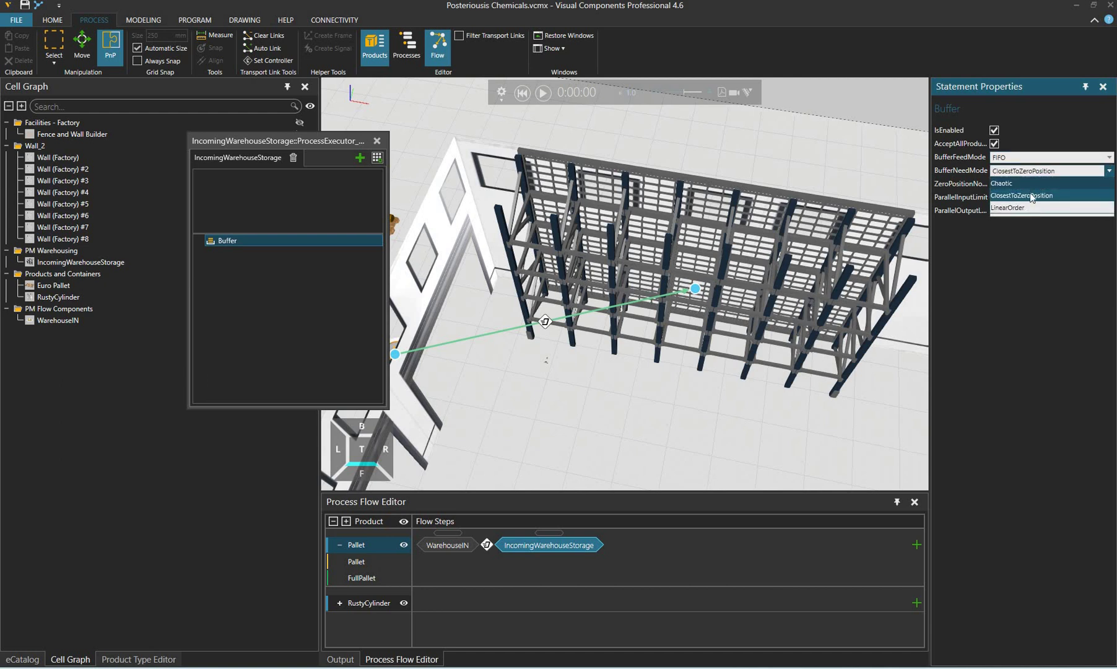
click(1032, 185)
click(1024, 188)
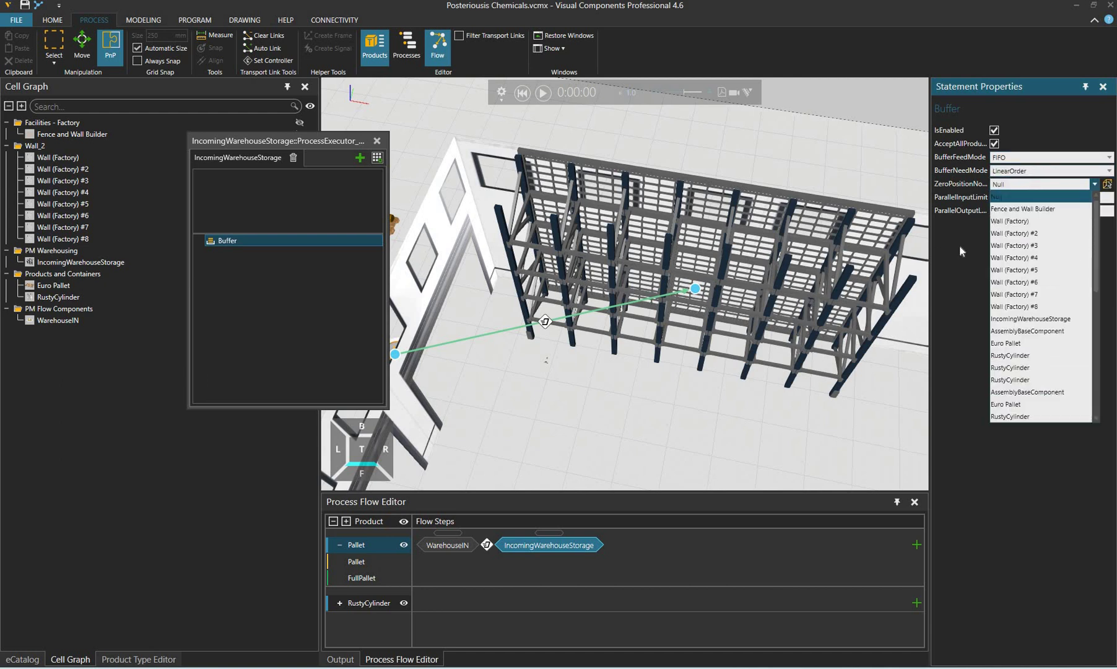
click(1023, 163)
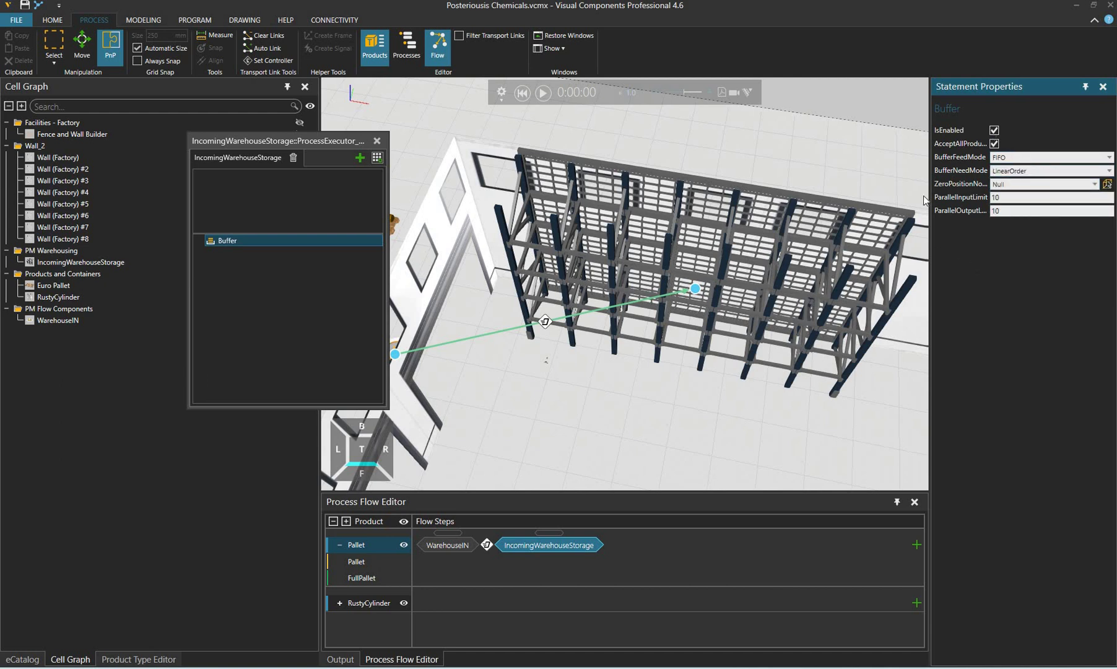
Set the Buffer statement's ParallelInputLimit to 3 and its ParallelOutputLimit to 4.
click(1006, 198)
text(4)
key(Tab)
text(4)
double_click(1001, 211)
text(3)
click(1002, 198)
key(Tab)
text(4)
key(Tab)
Stop the Buffer statement from accepting all product types and add FullPallet as its accepted product type.
right_drag(733, 289, 746, 274)
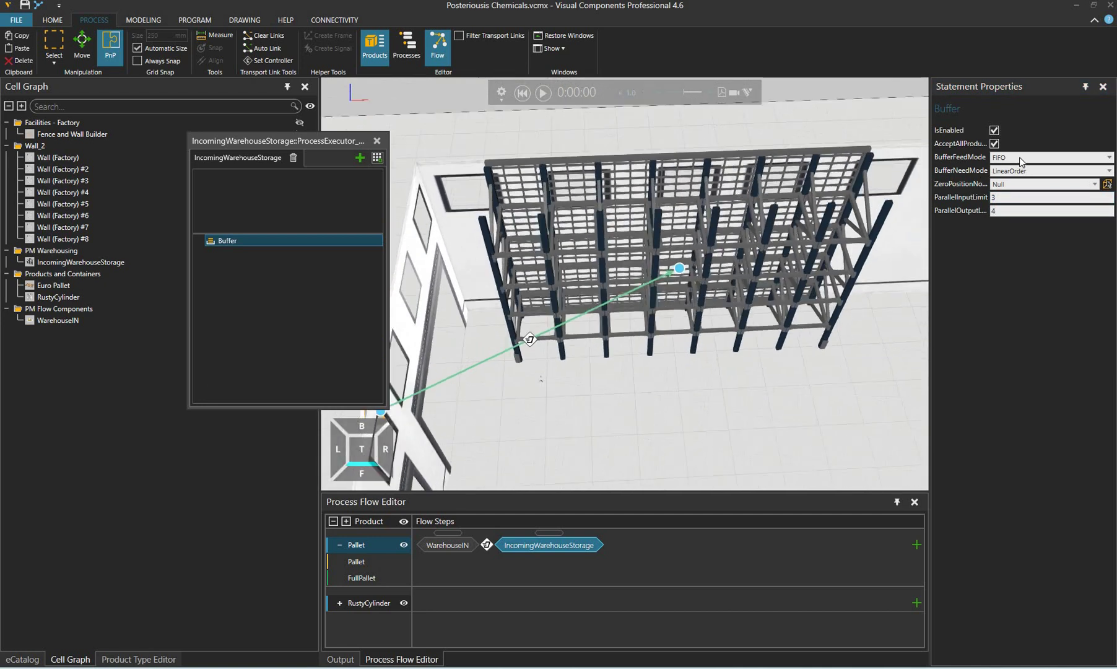
click(994, 154)
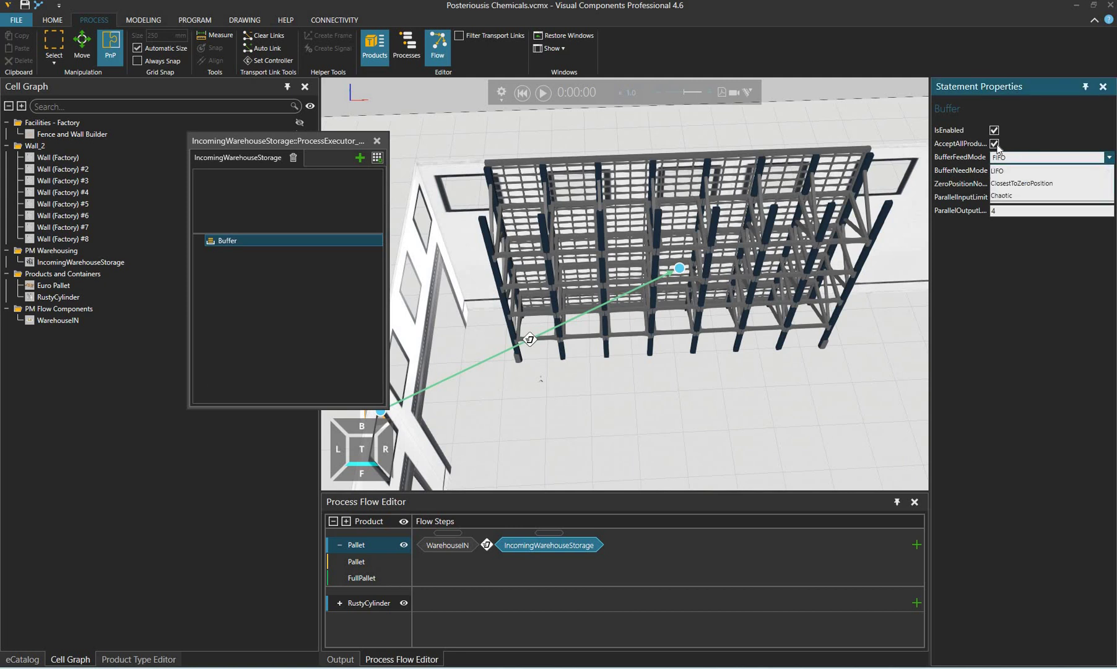
click(983, 146)
click(994, 144)
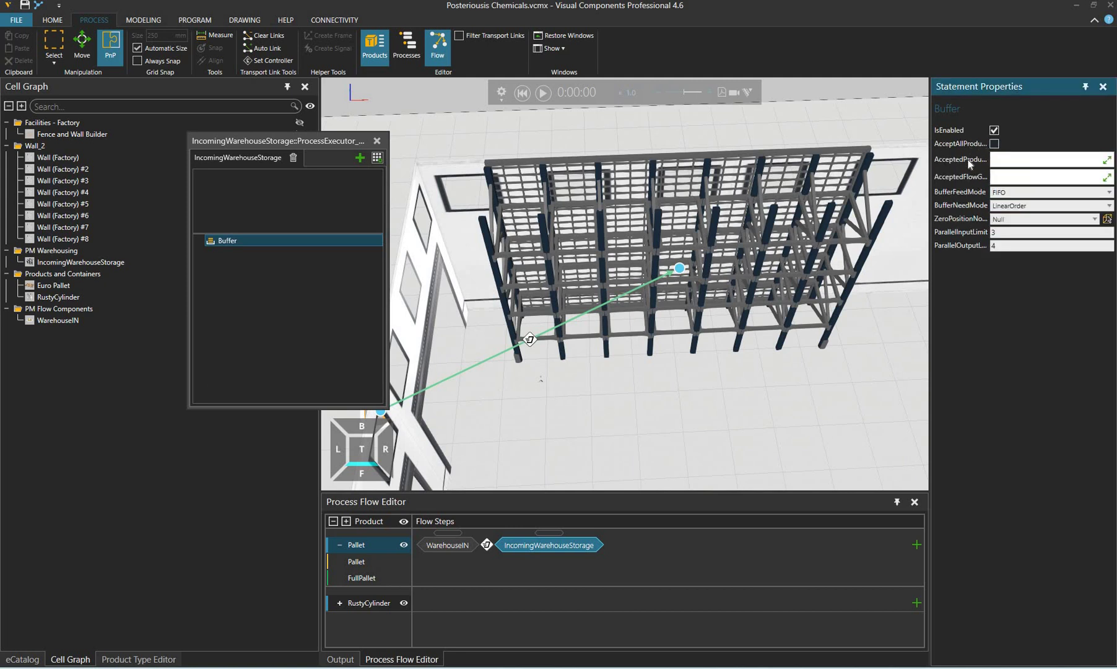
right_drag(718, 308, 656, 302)
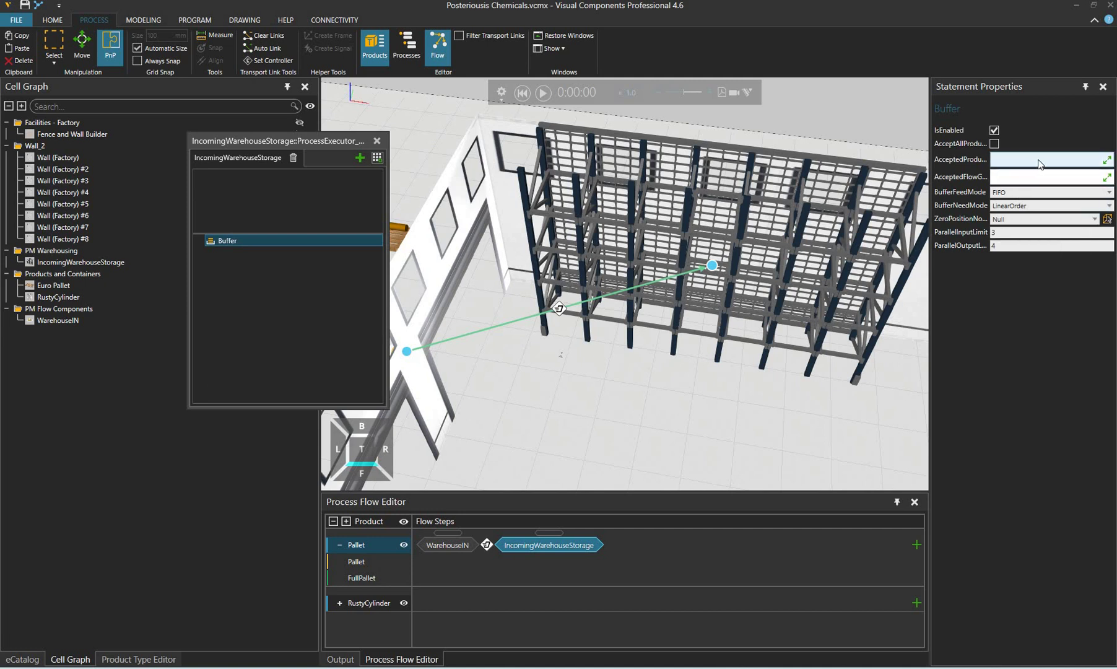
click(1040, 164)
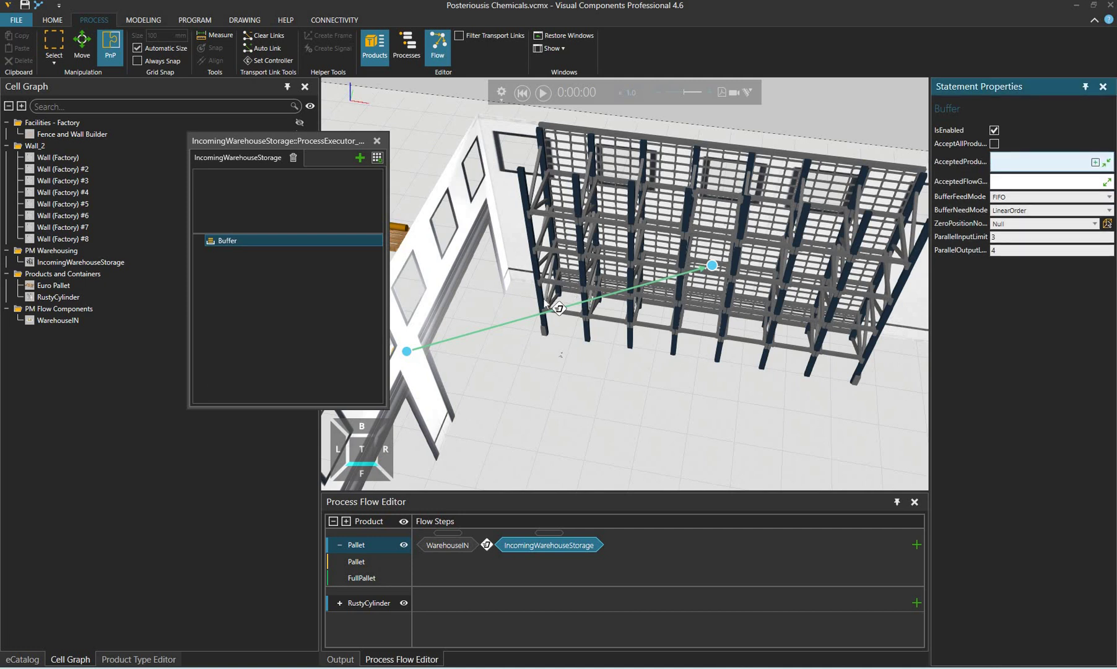
click(550, 292)
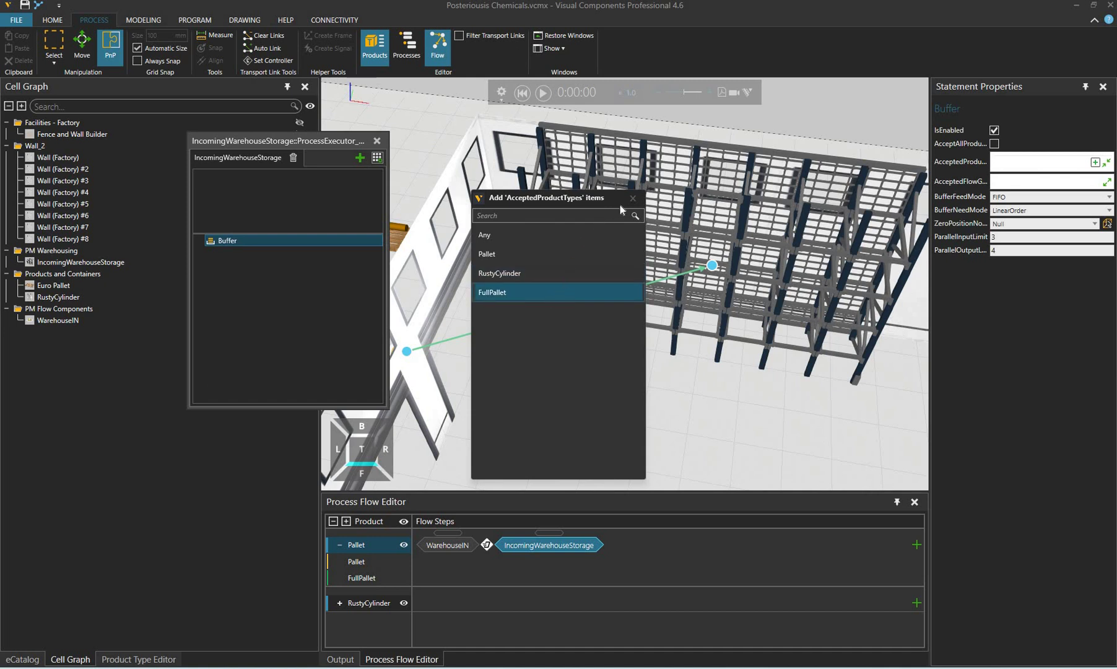
click(938, 204)
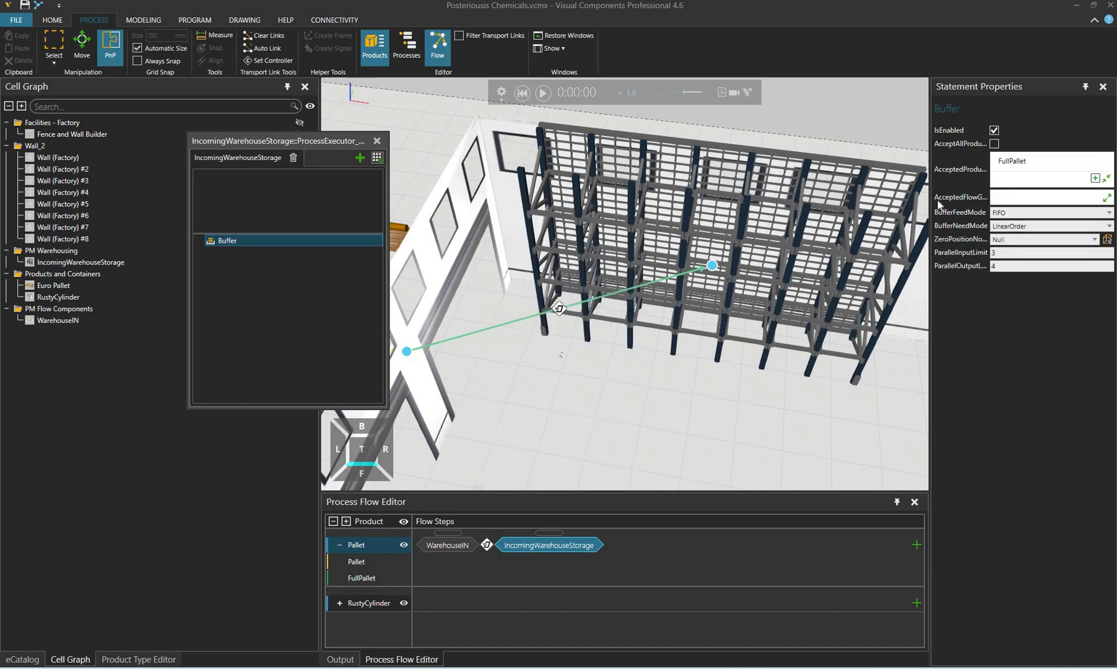
Review the Buffer statement's feed and need mode choices, and widen its property display so the full property names are readable.
click(1020, 212)
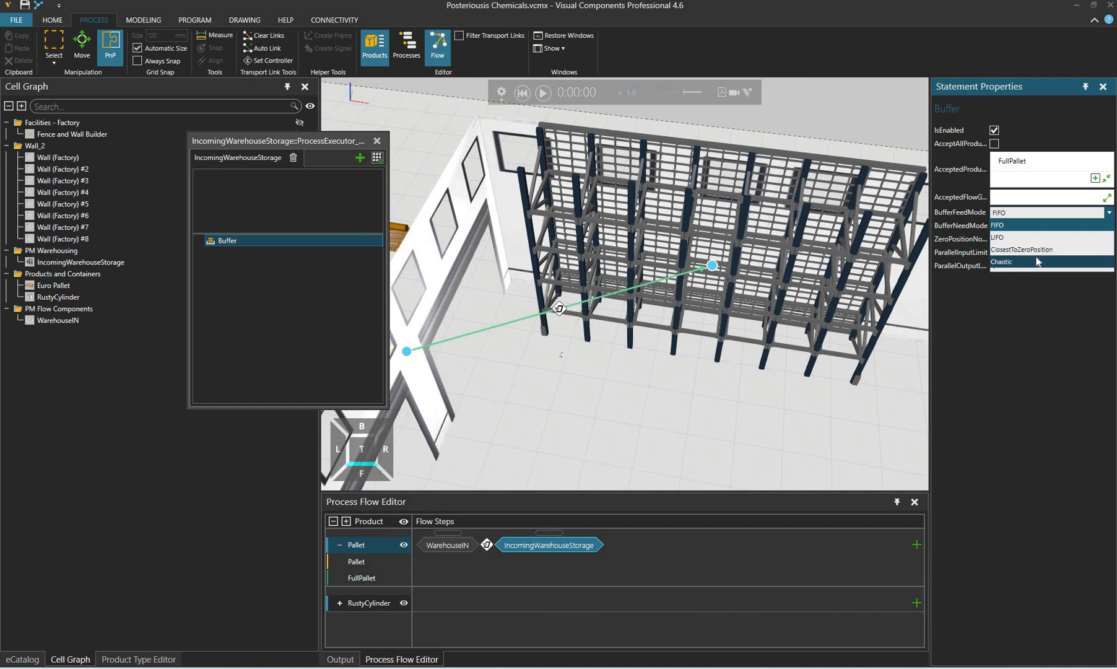
click(1021, 226)
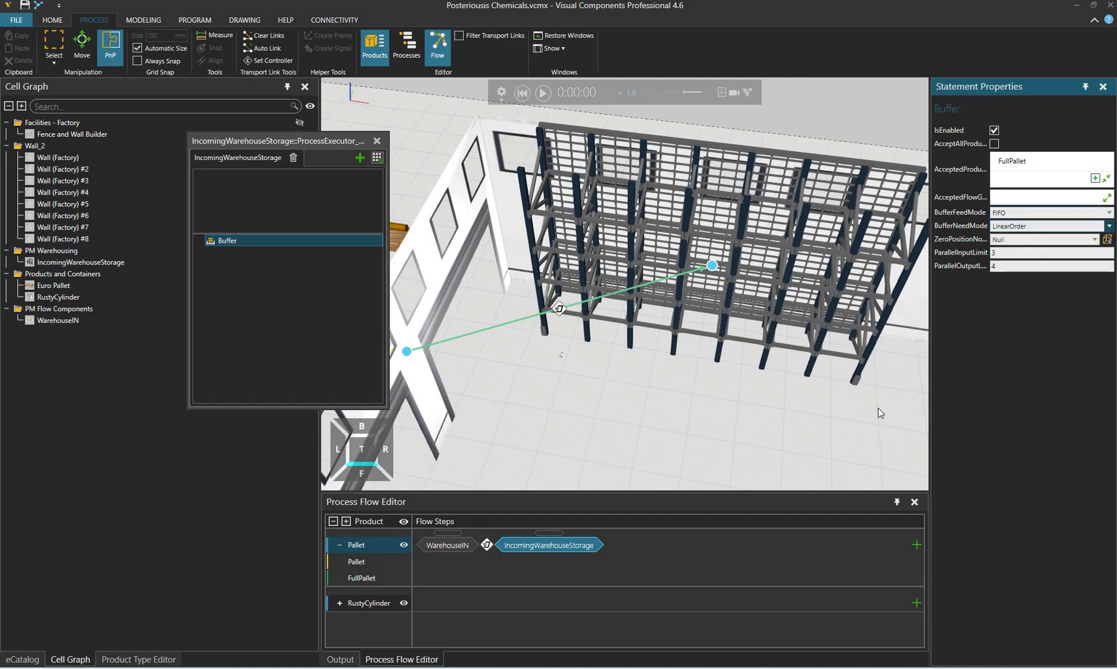
click(749, 296)
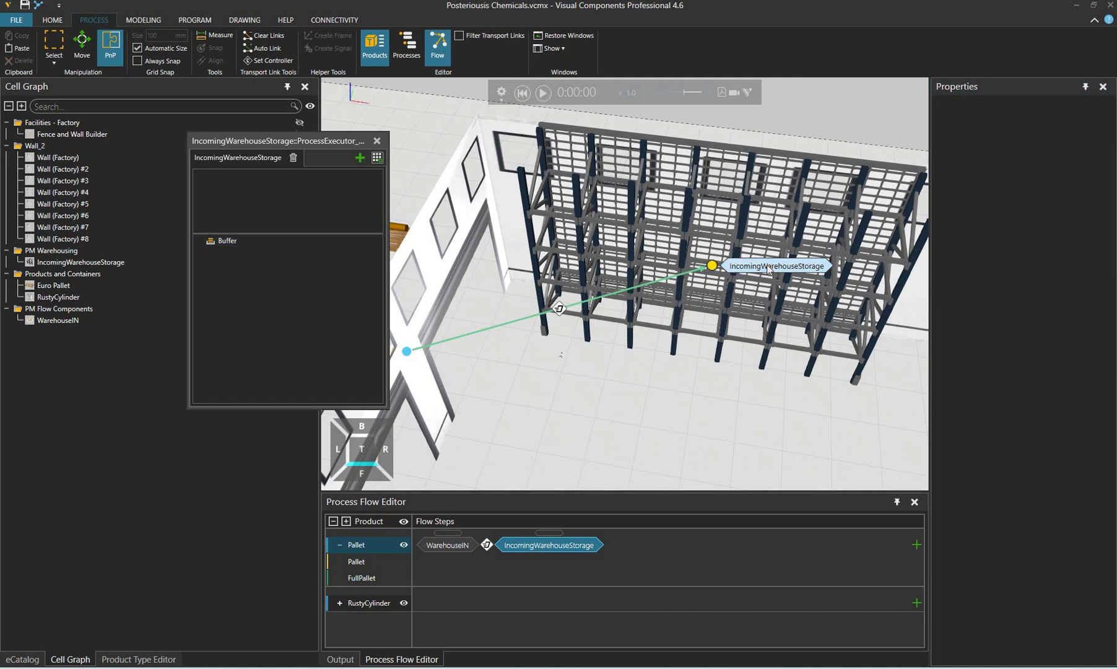
click(768, 268)
click(227, 241)
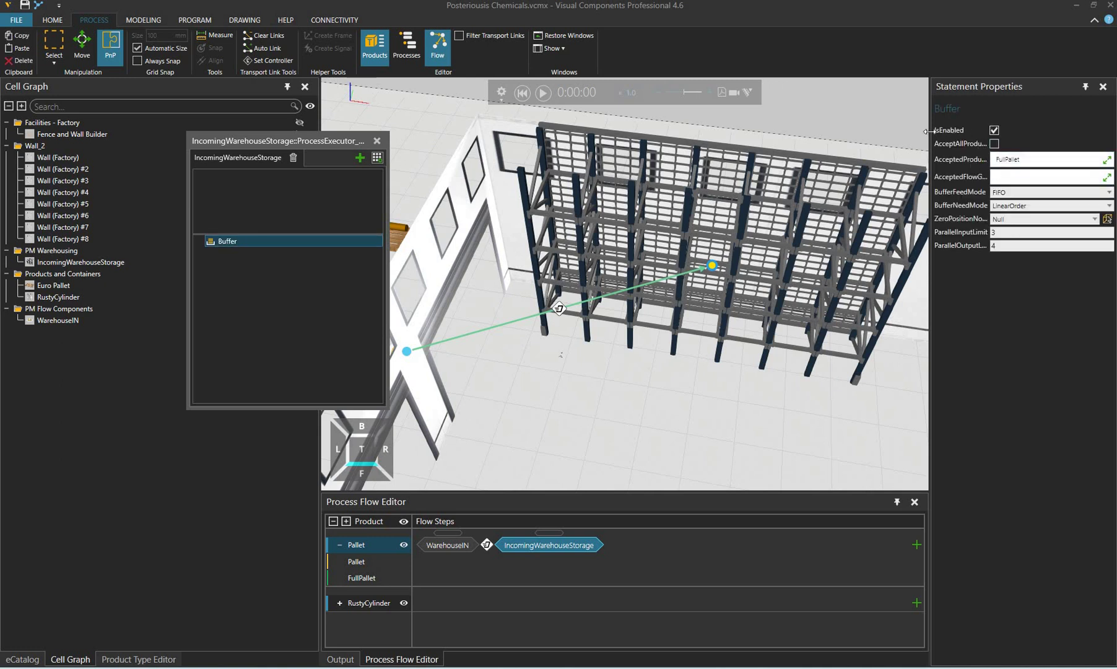
click(886, 135)
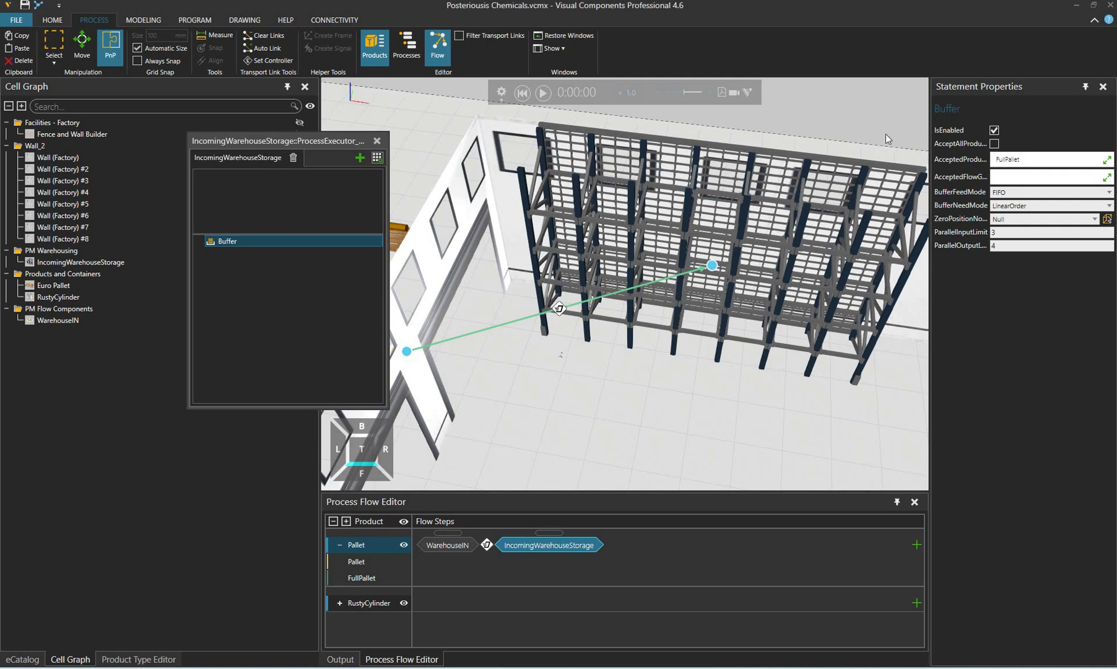
drag(930, 162, 848, 170)
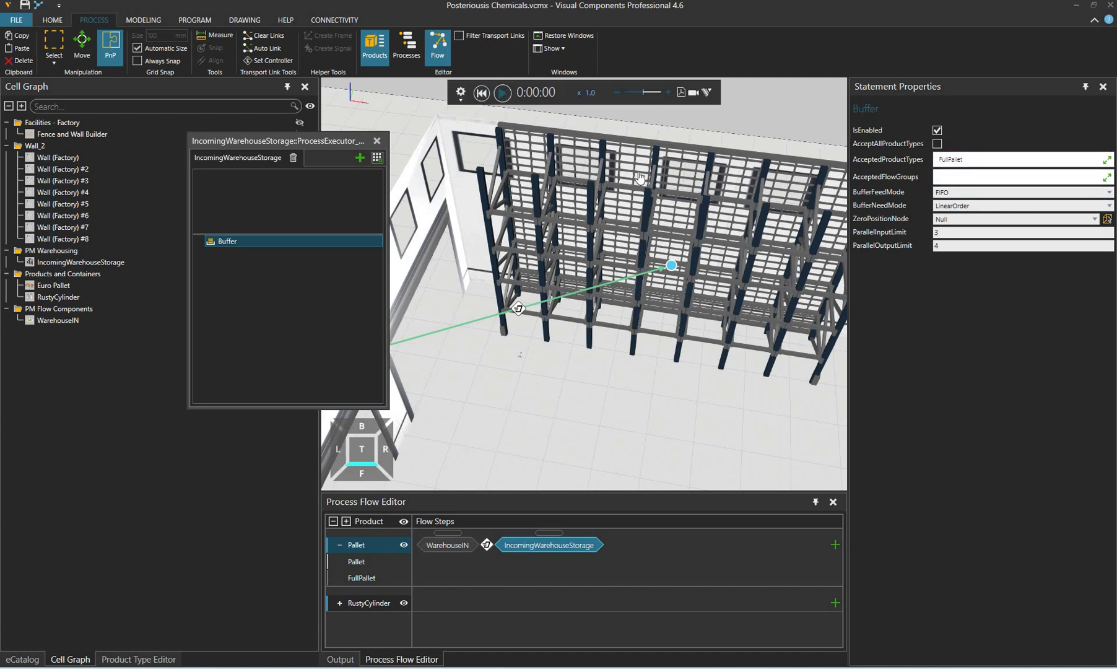
Run the simulation at increased speed to check how pallets fill the rack, and close the storage routine with the simulation reset.
middle_drag(543, 217, 670, 215)
right_drag(670, 215, 672, 96)
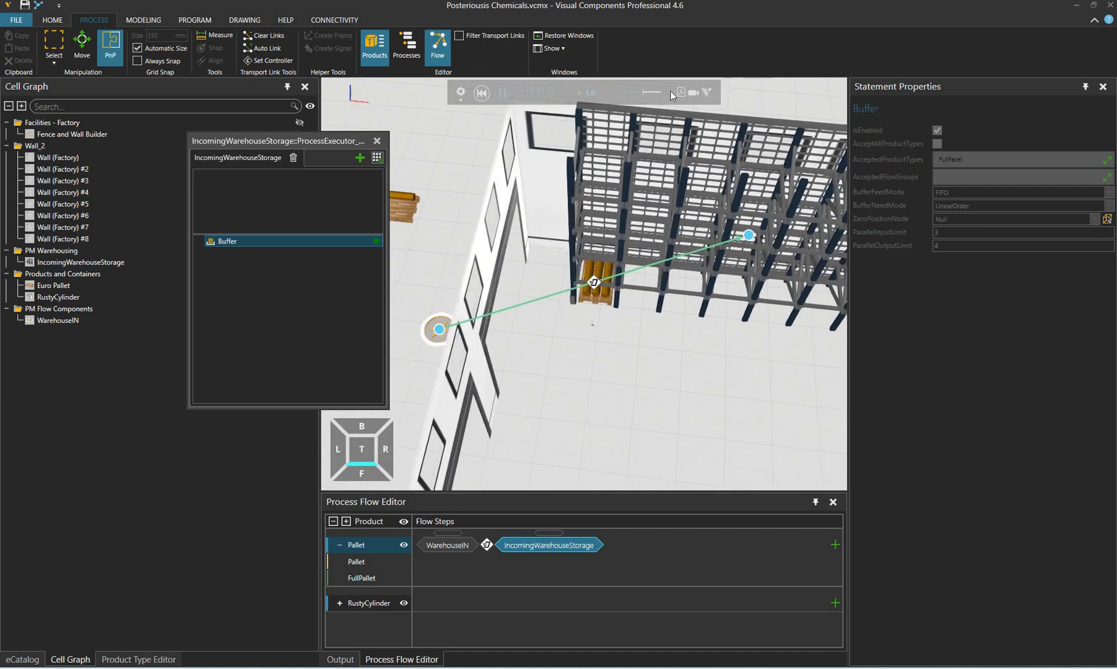
click(669, 91)
click(668, 91)
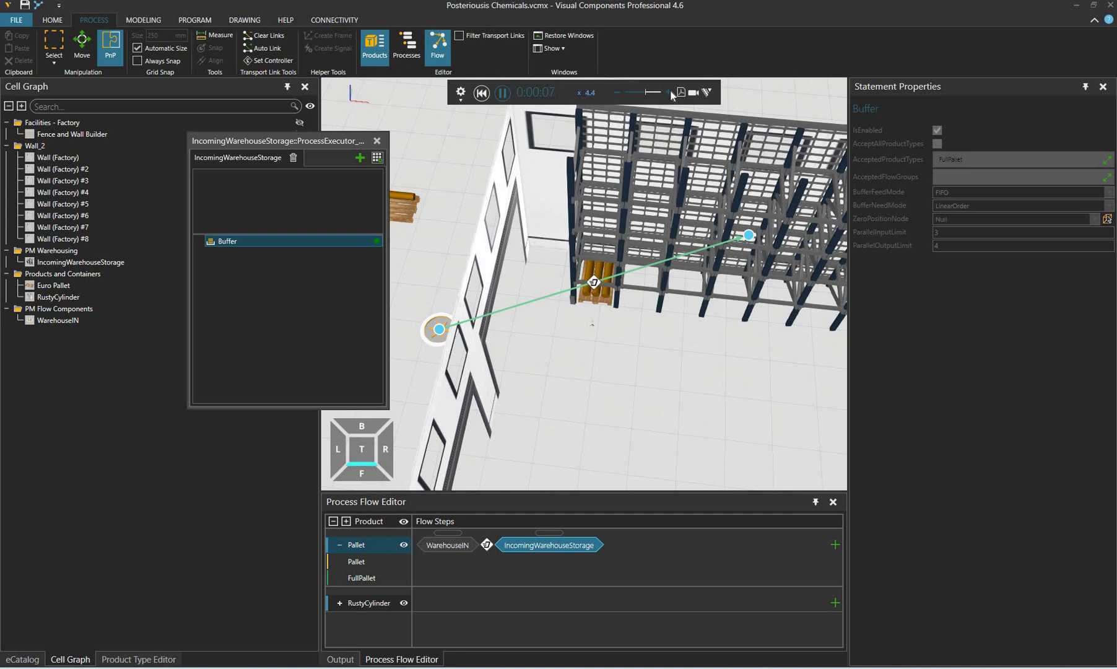
click(668, 91)
mouse_move(649, 254)
right_down()
mouse_move(619, 294)
mouse_move(610, 257)
mouse_move(658, 275)
mouse_move(645, 283)
mouse_move(660, 273)
right_up()
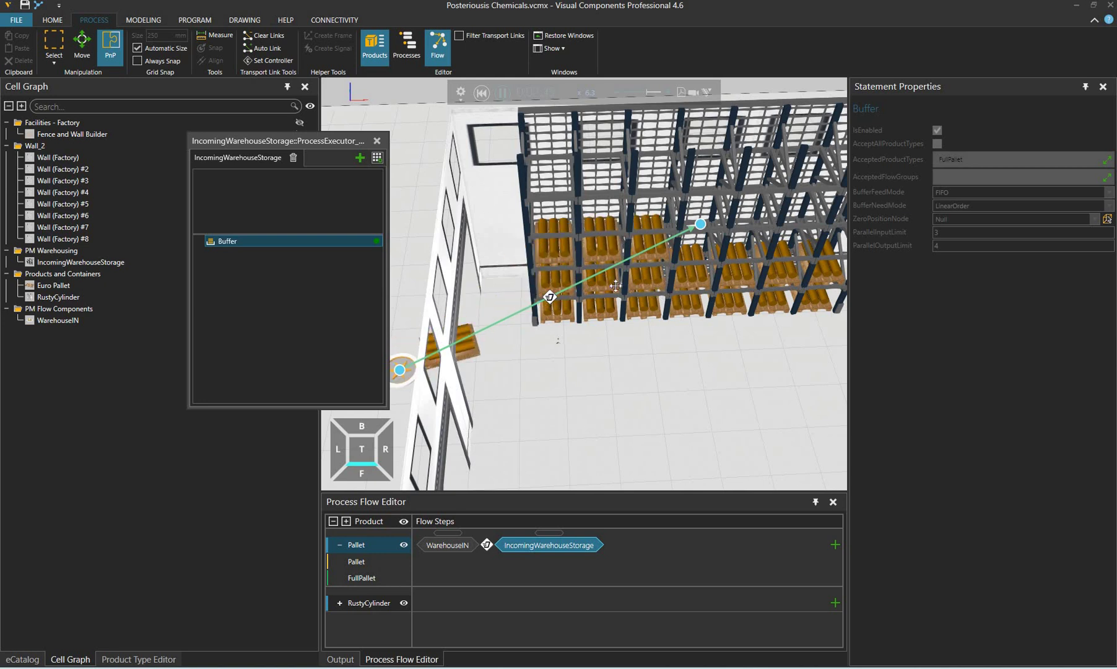
right_drag(615, 285, 390, 144)
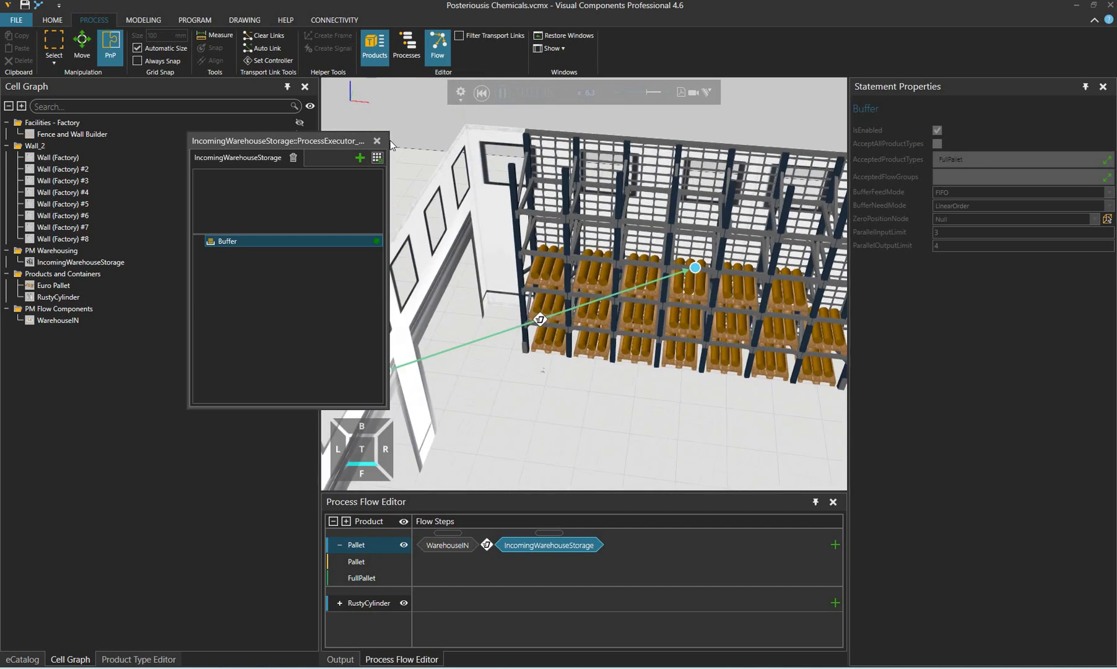
click(377, 141)
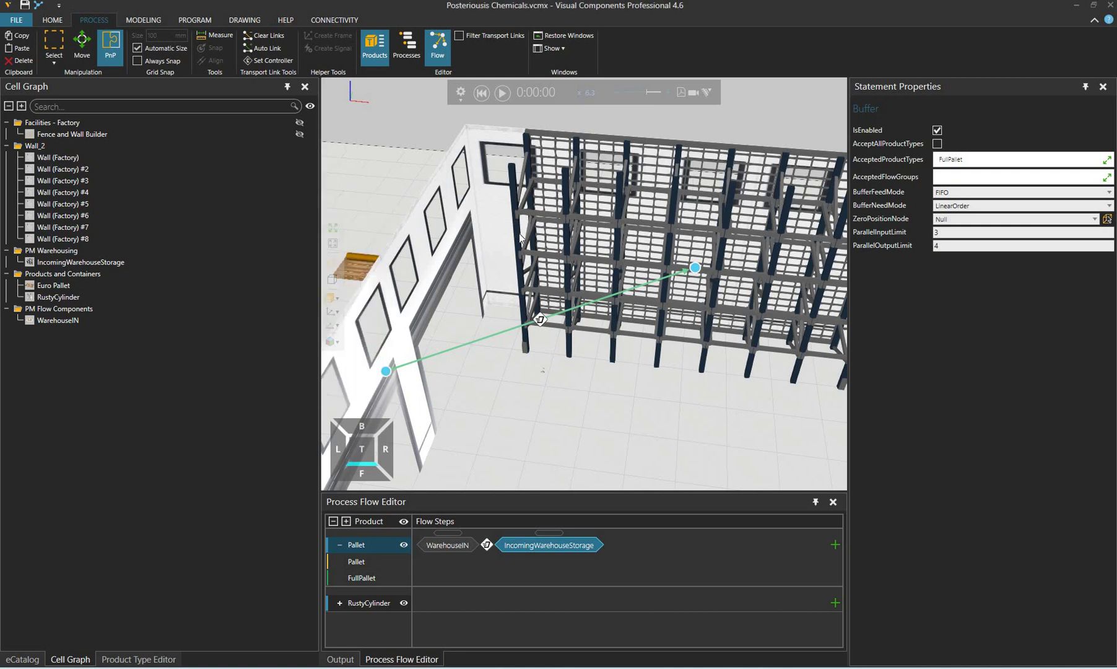
scroll(581, 282, down, 8)
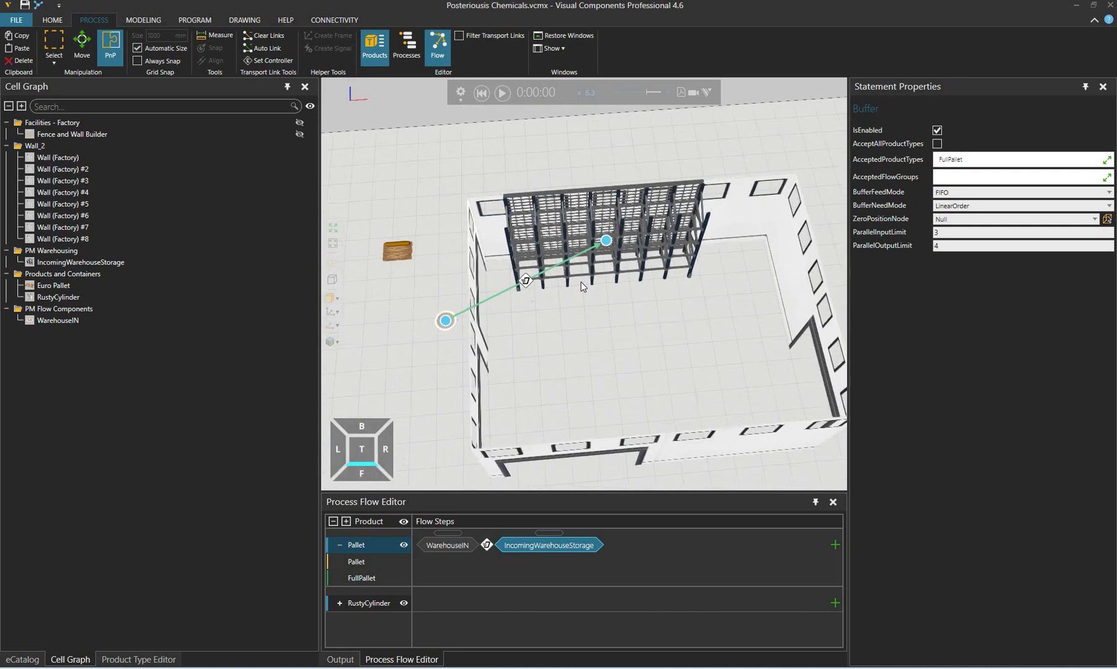
Delete the transport link between WarehouseIN and IncomingWarehouseStorage.
right_drag(581, 281, 512, 260)
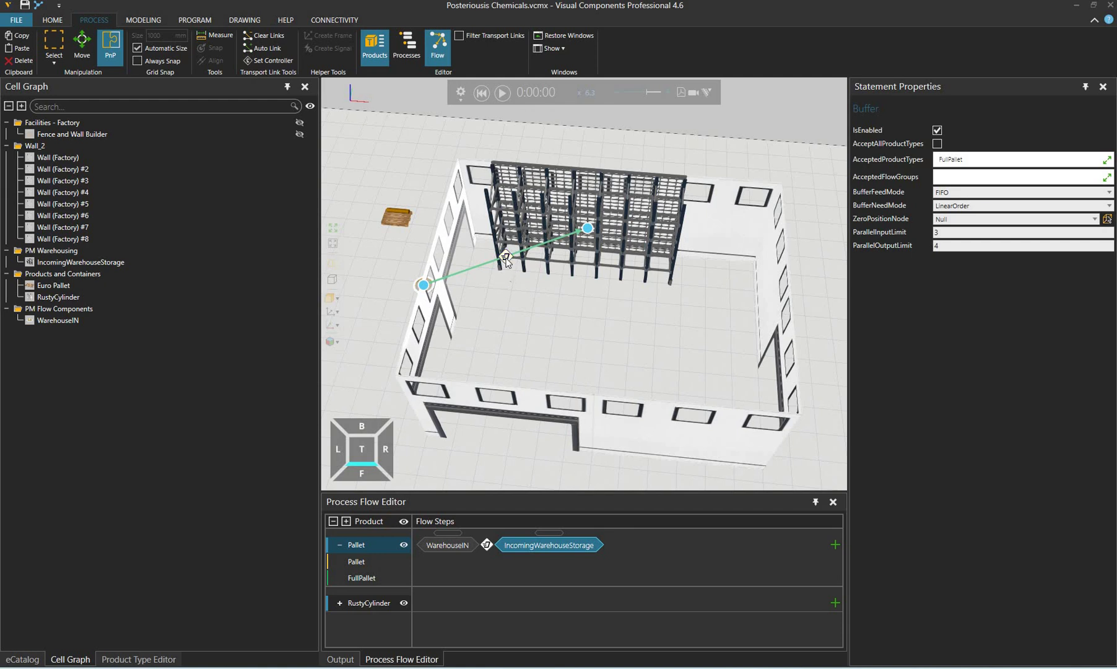
click(505, 257)
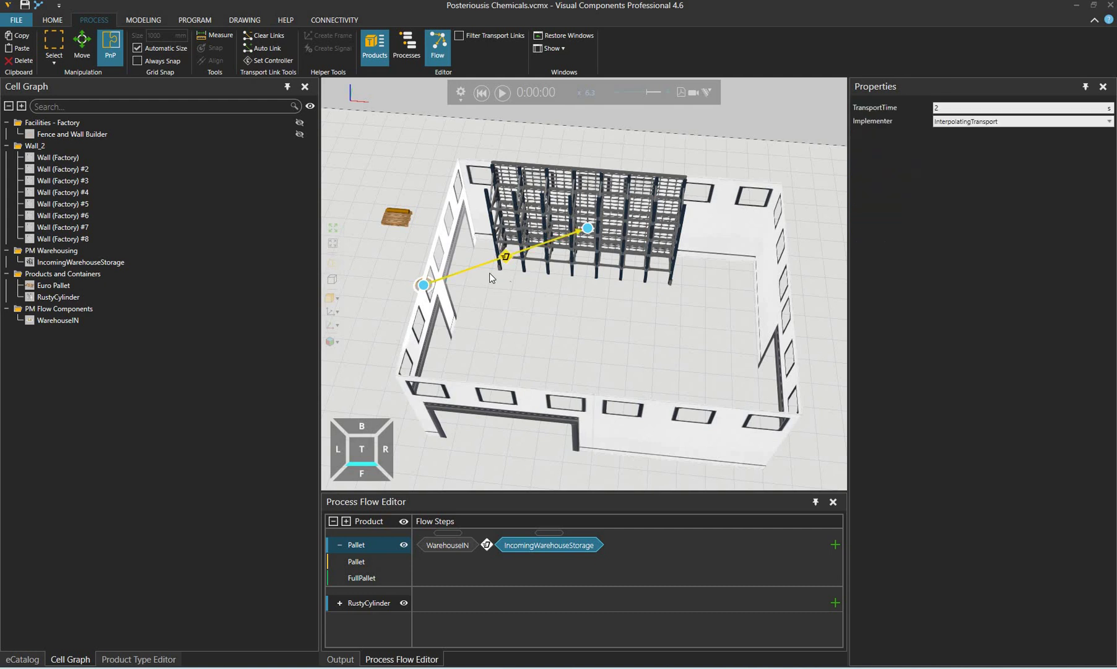
click(512, 301)
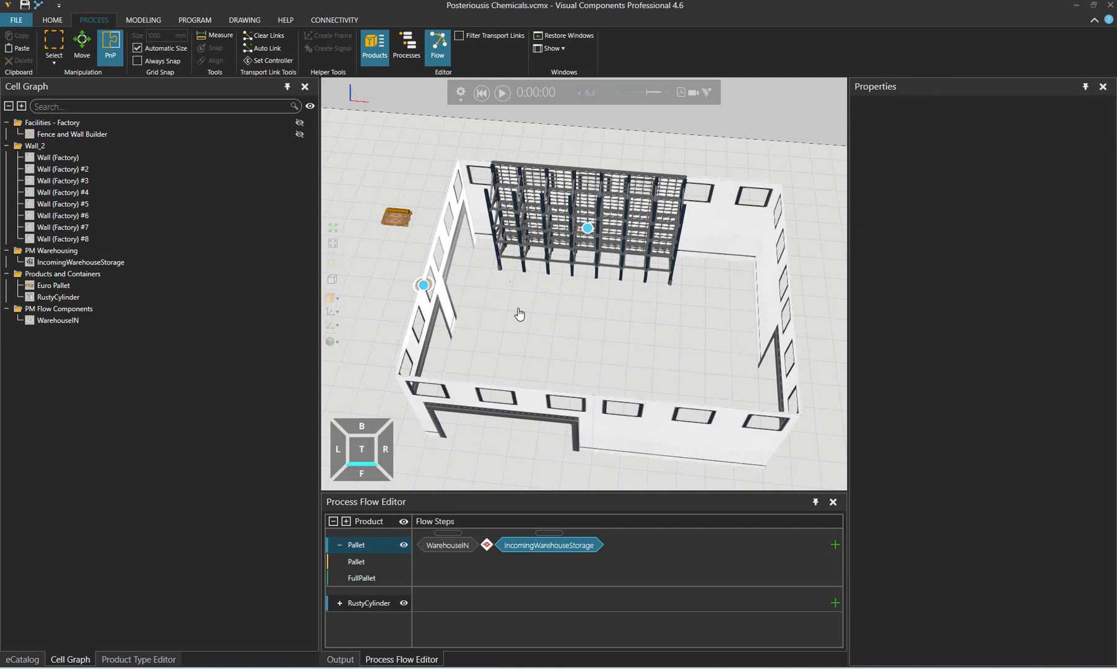
Examine the warehouse layout around the storage rack, the WarehouseIN feeder and the wall opening between them from several angles.
middle_drag(476, 288, 546, 317)
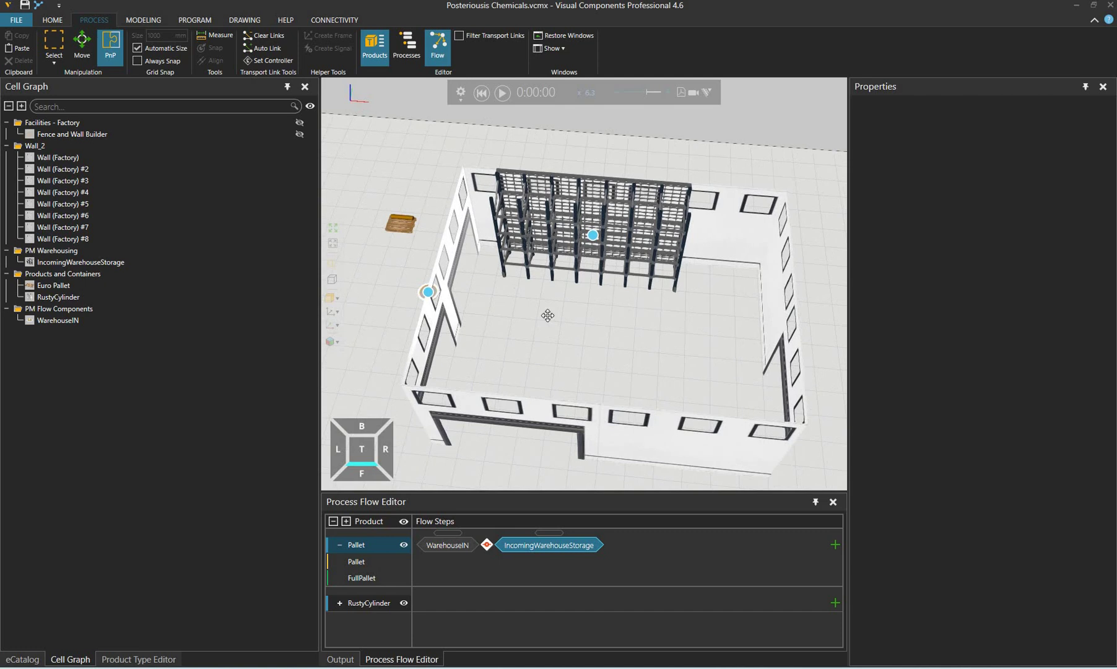
right_drag(486, 260, 364, 233)
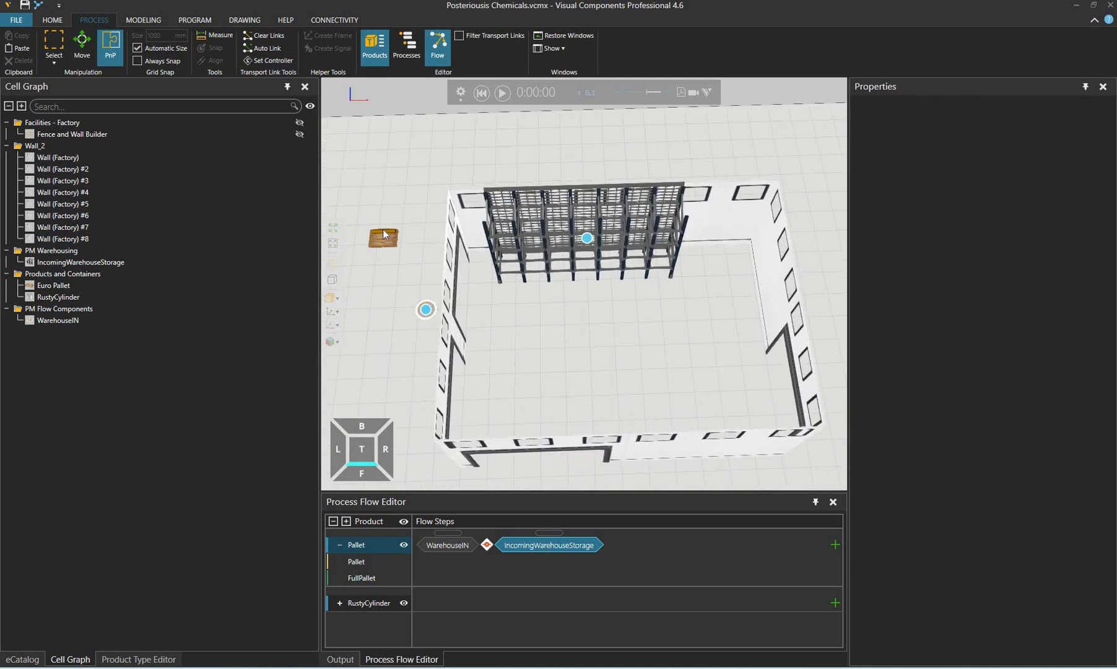
middle_drag(665, 280, 627, 278)
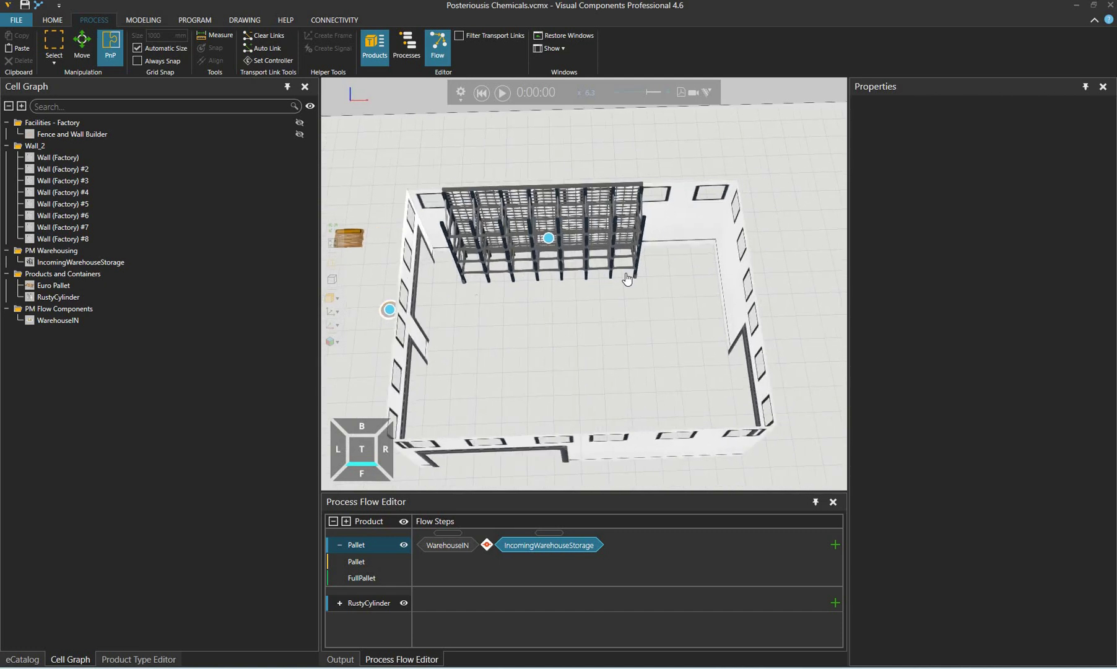
scroll(576, 292, up, 3)
middle_drag(546, 294, 654, 286)
right_drag(533, 231, 469, 272)
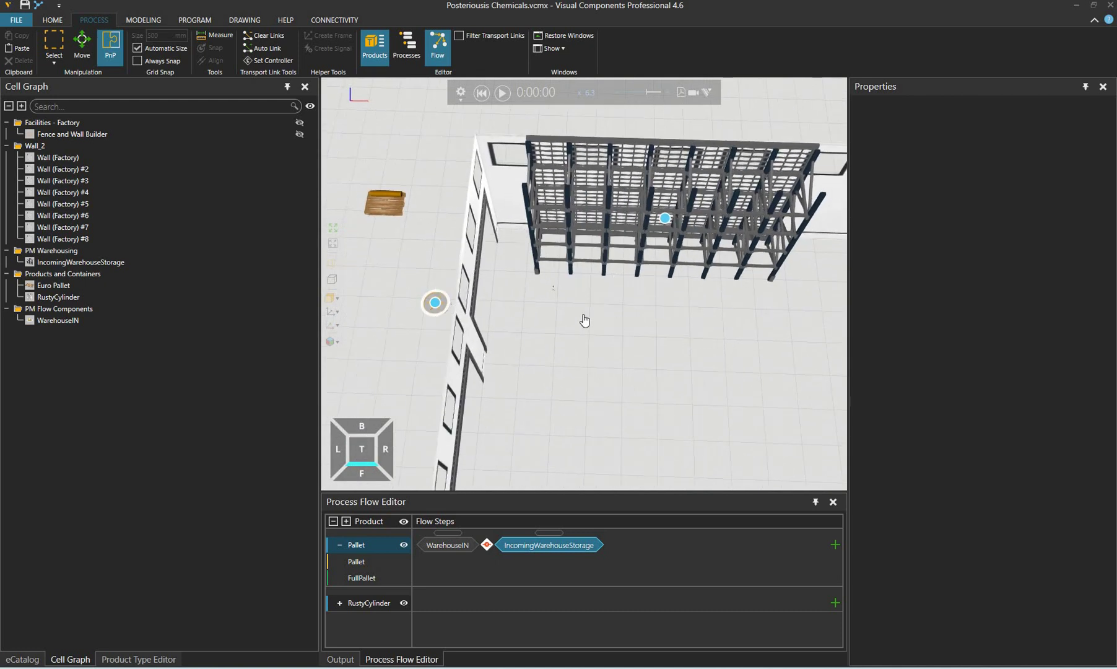
middle_drag(477, 255, 444, 254)
right_drag(444, 254, 462, 310)
right_drag(383, 287, 508, 397)
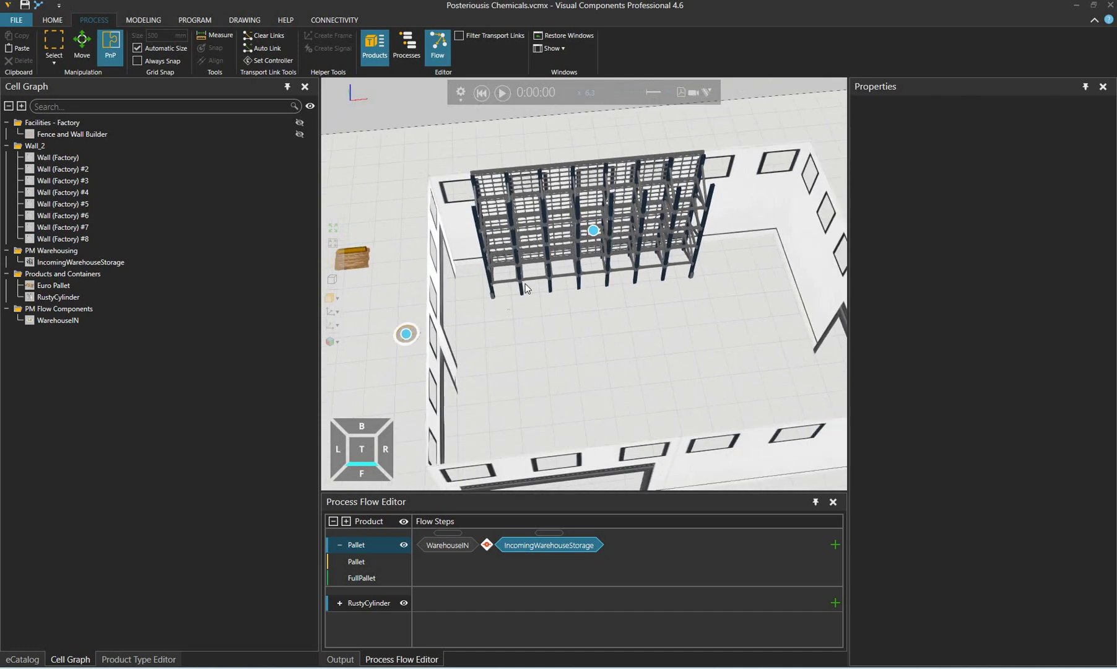
right_drag(540, 261, 534, 260)
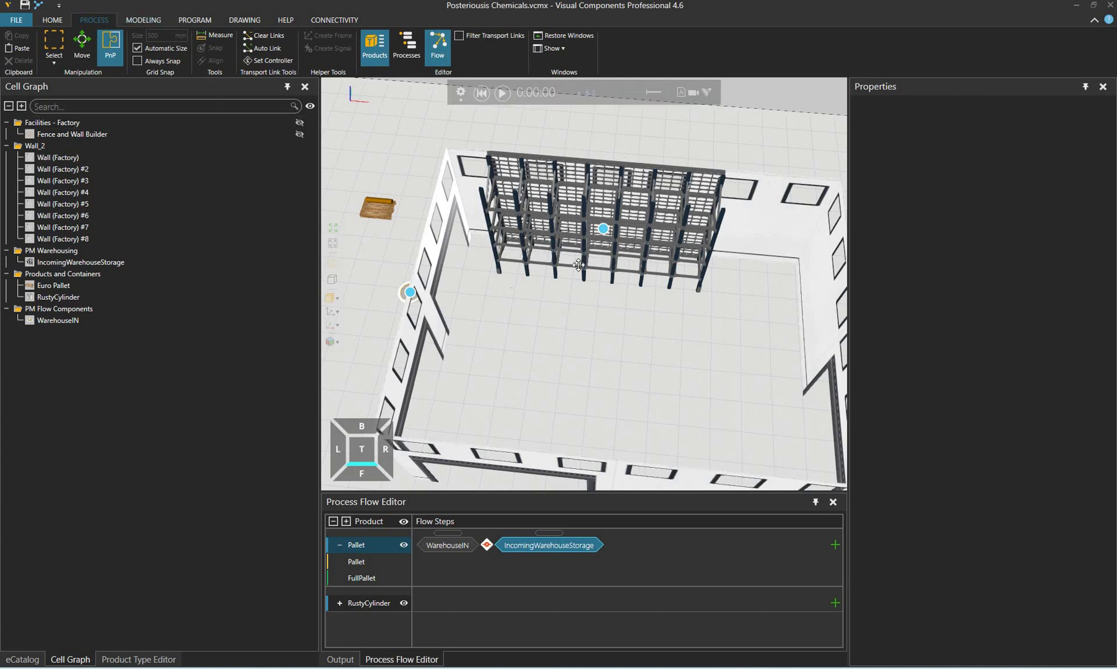
right_drag(582, 266, 549, 341)
scroll(549, 341, down, 3)
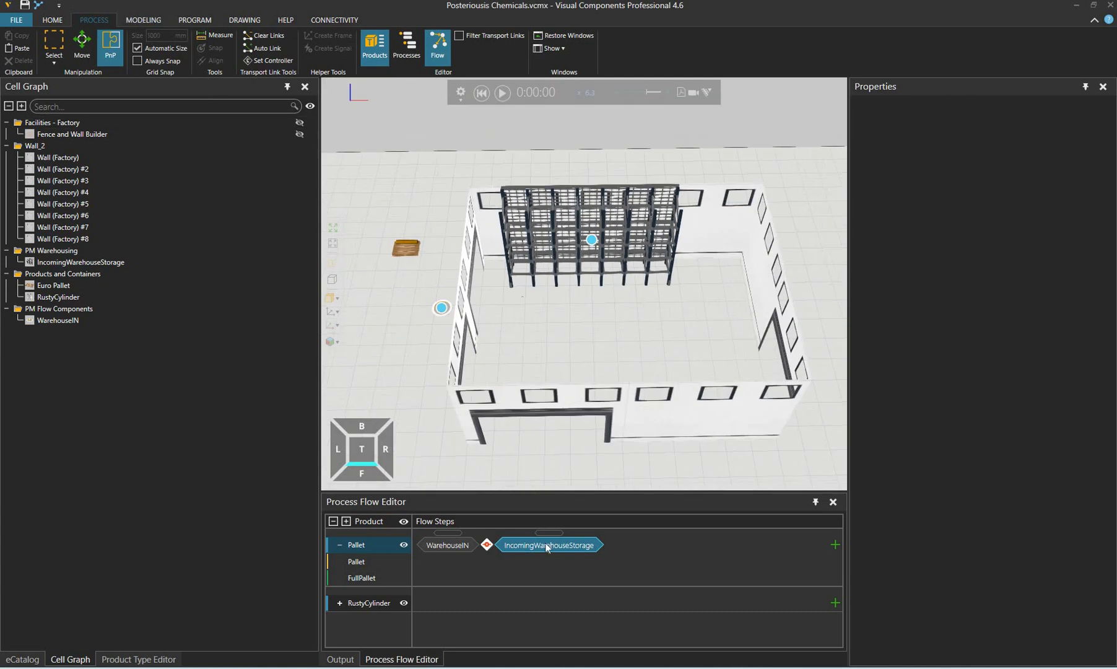
Delete the WarehouseIN and IncomingWarehouseStorage steps from the Pallet flow, leaving its flow sequence empty.
click(459, 540)
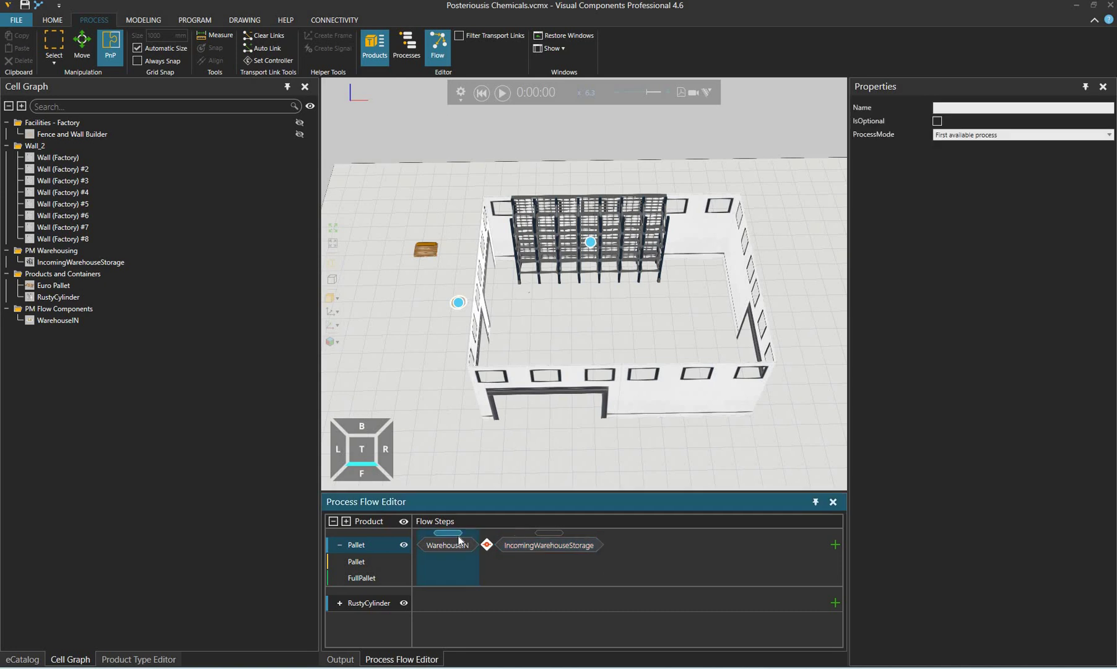
key(Delete)
key(Delete)
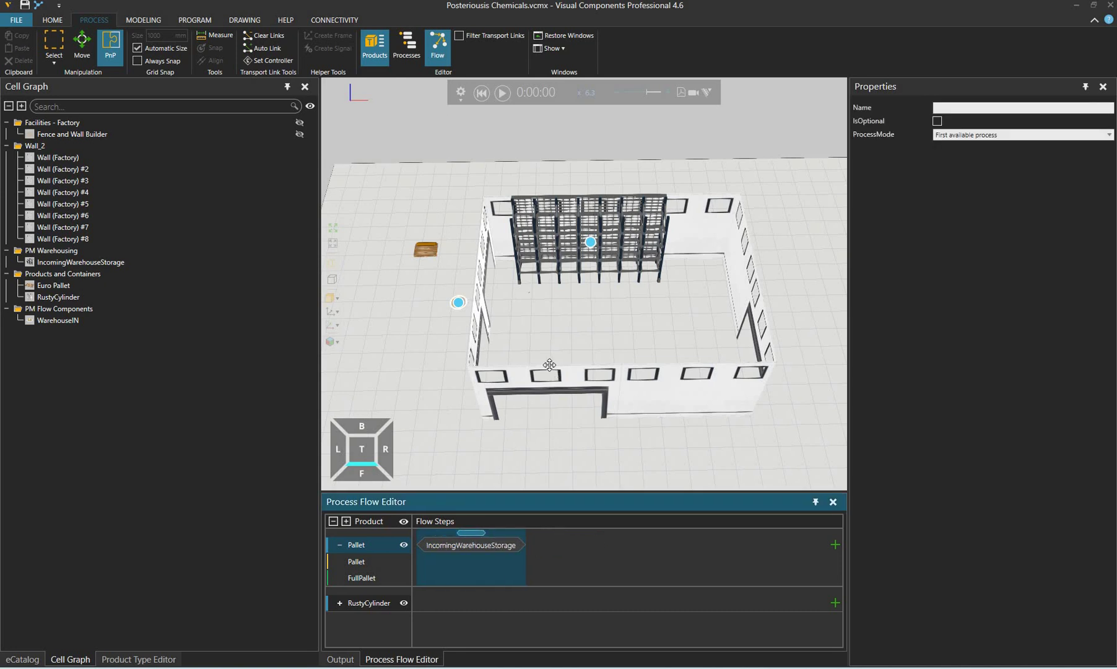
right_drag(148, 32, 41, 28)
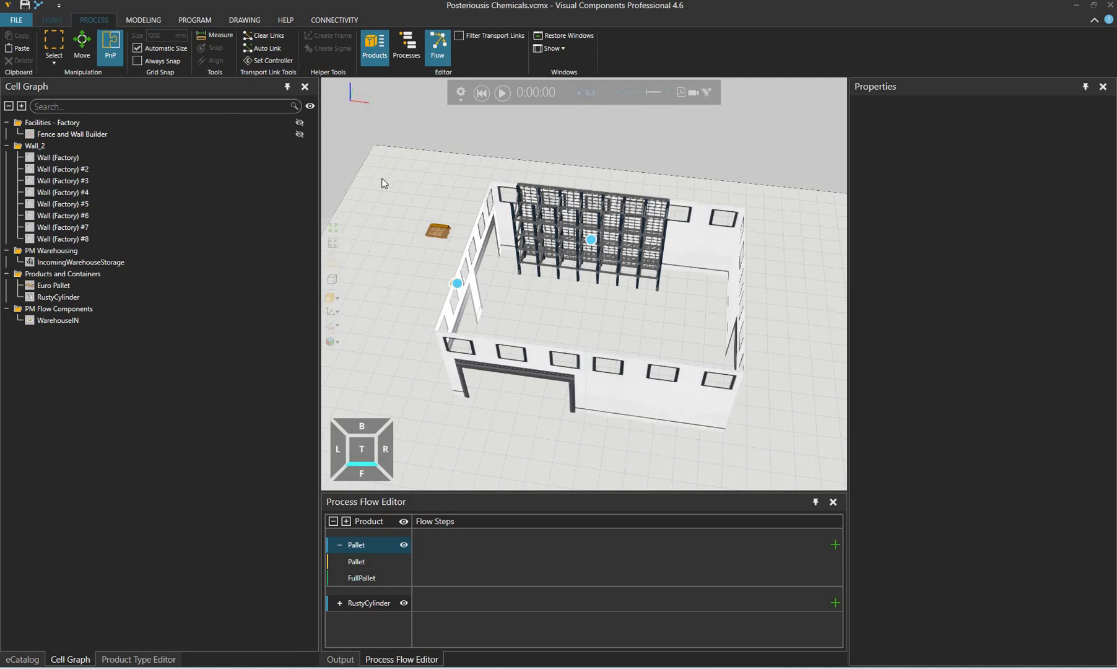
Return to the layout workspace with the component catalog and examine the building, feeder area and storage rack.
click(52, 20)
right_drag(448, 209, 448, 211)
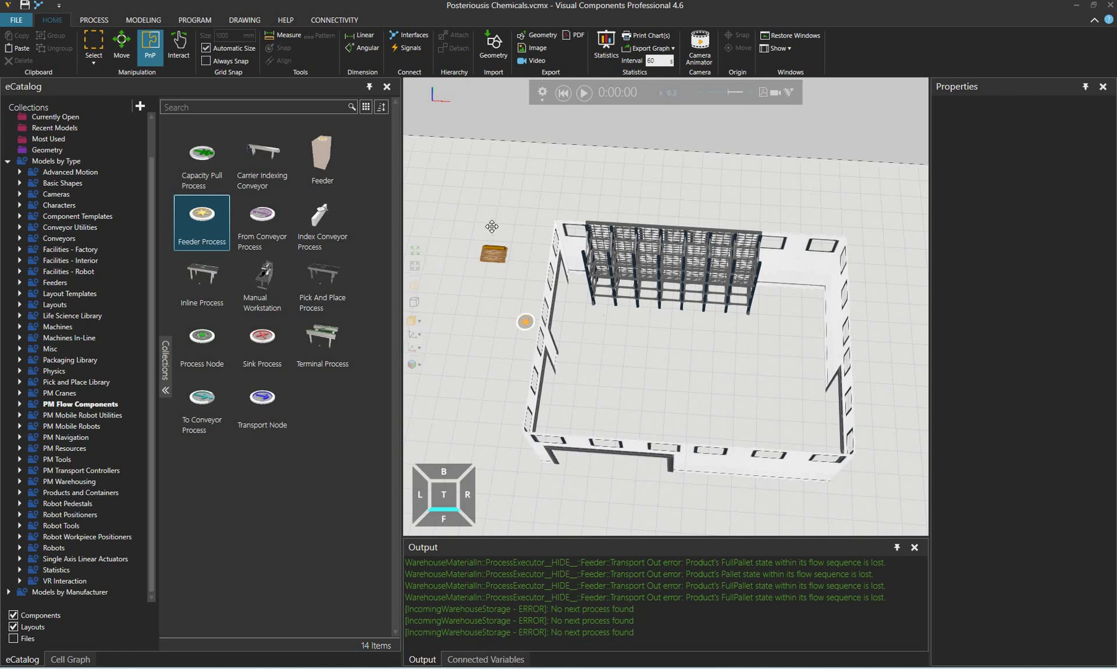
right_drag(492, 226, 643, 246)
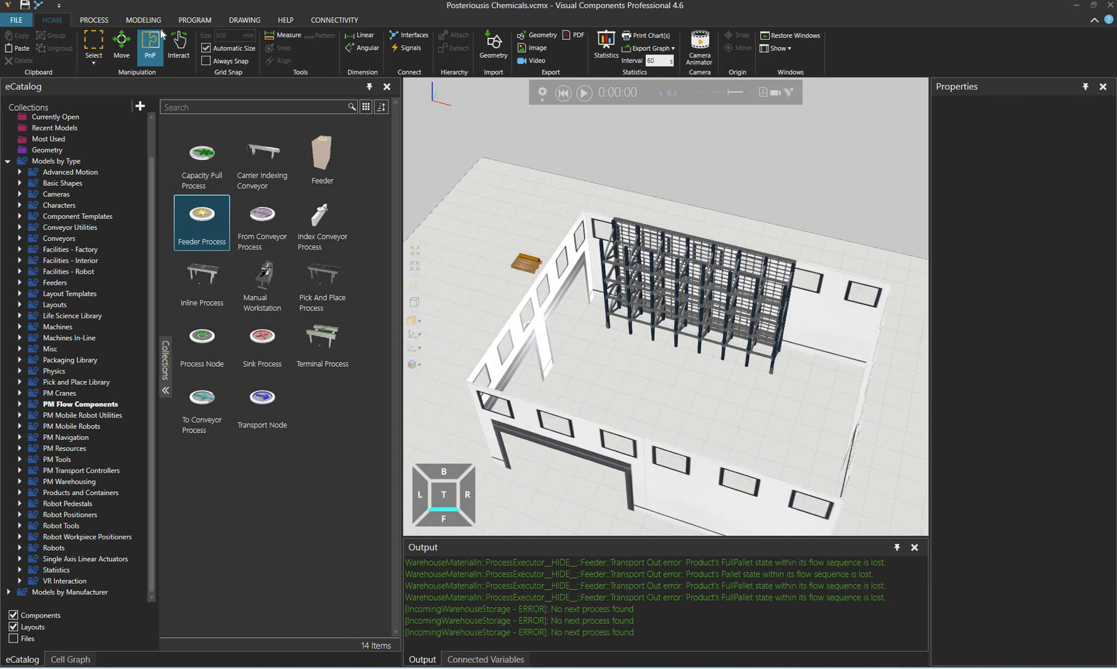